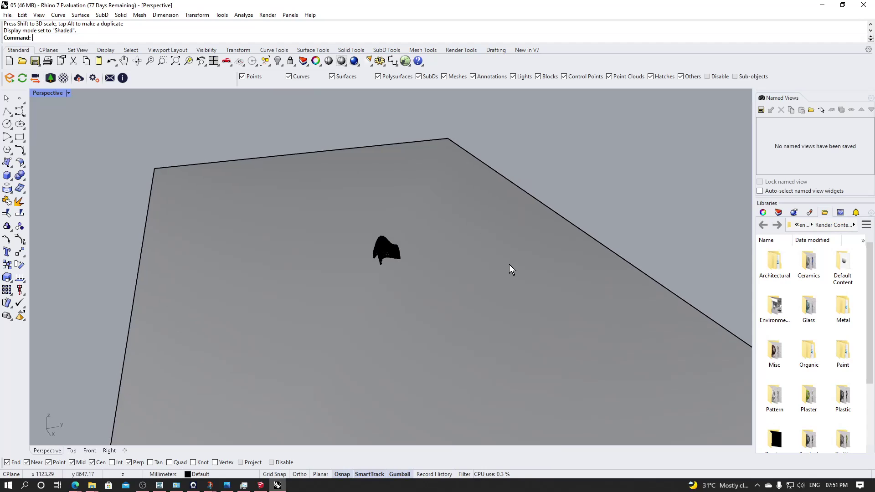
- Explode the large ground slab beneath the pavilion into separate surfaces
click(509, 266)
scroll(427, 217, down, 3)
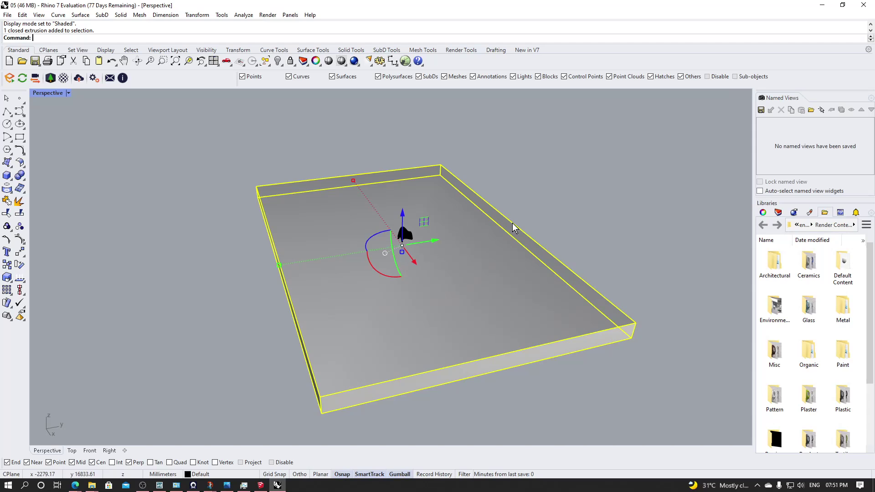
text(Explode)
key(Return)
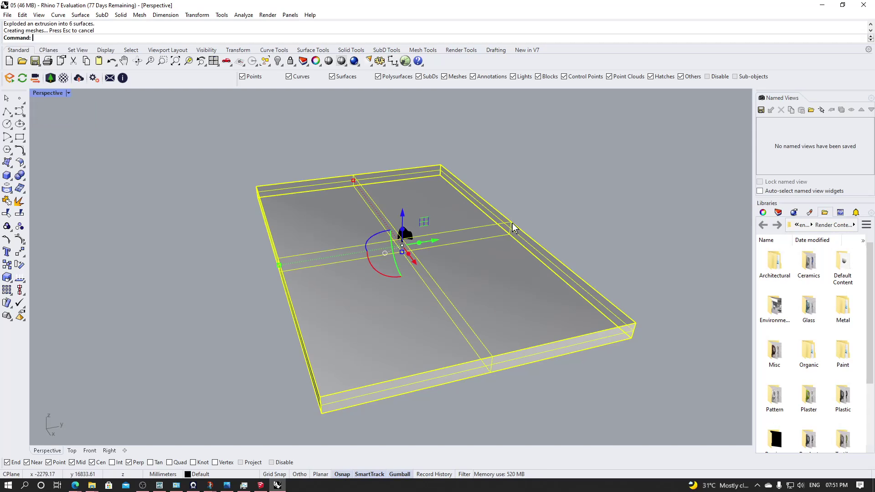
- Rebuild the slab's top surface with 25 points and degree 3 in both U and V, deleting the input
click(431, 258)
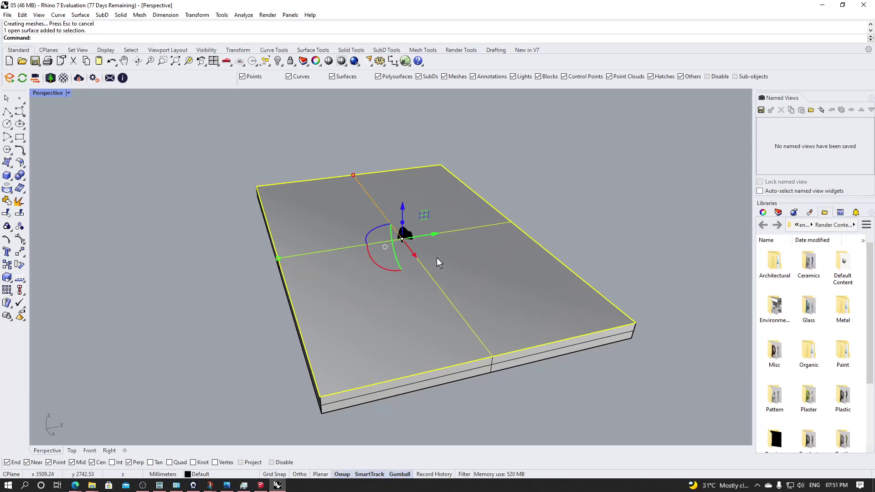
text(Rebui)
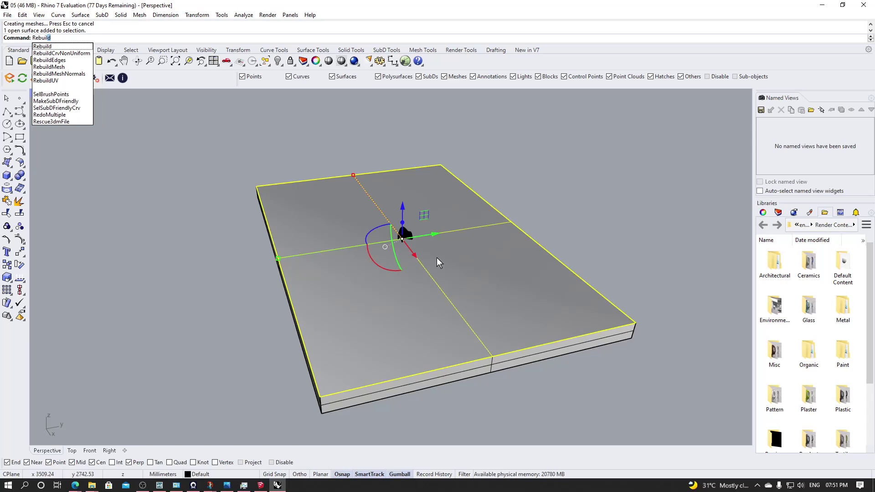
text(ld)
key(Return)
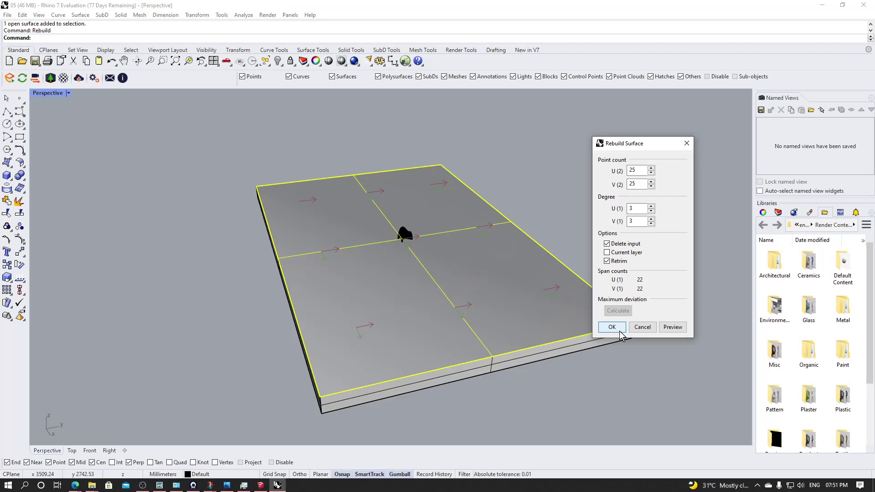
click(601, 324)
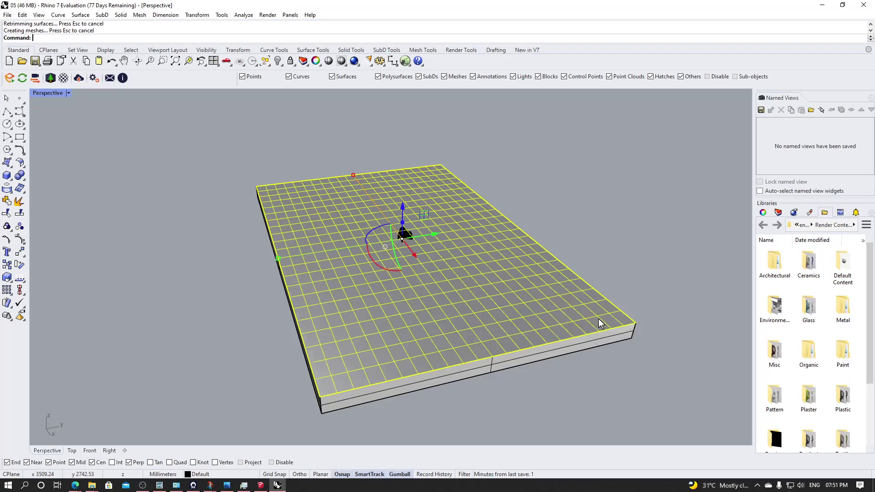
- Examine the pavilion and the rebuilt ground grid from several angles and distances
right_drag(517, 238, 617, 238)
scroll(333, 248, up, 8)
right_drag(453, 189, 268, 217)
click(545, 205)
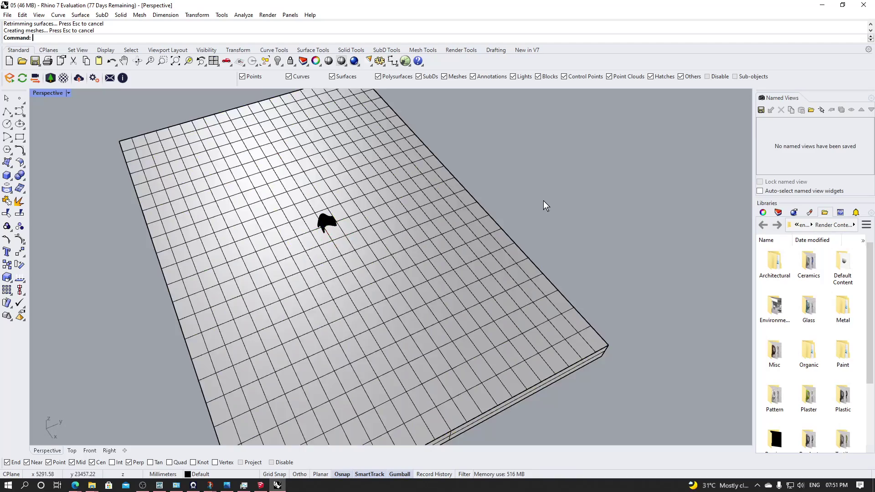
right_drag(545, 205, 405, 140)
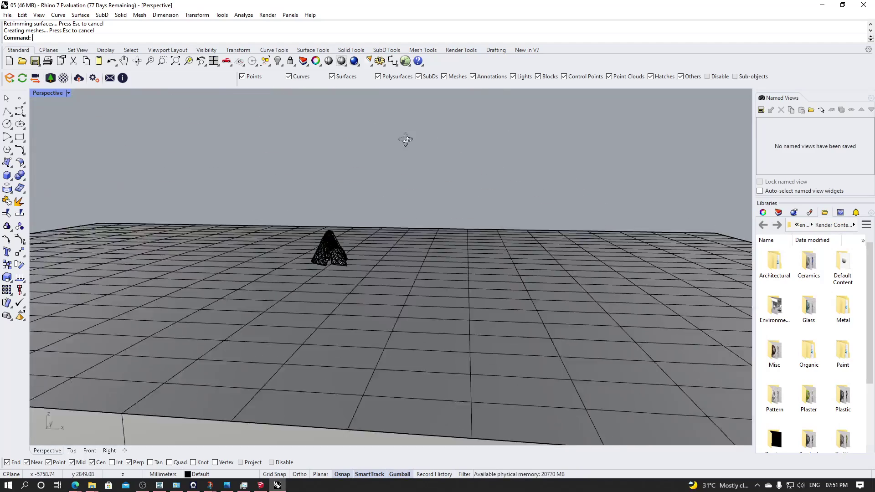
scroll(328, 145, up, 10)
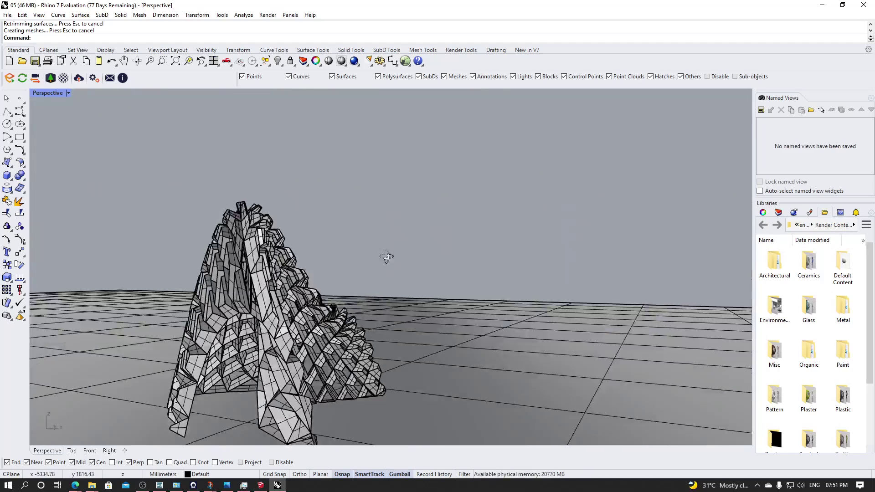
right_drag(387, 256, 306, 291)
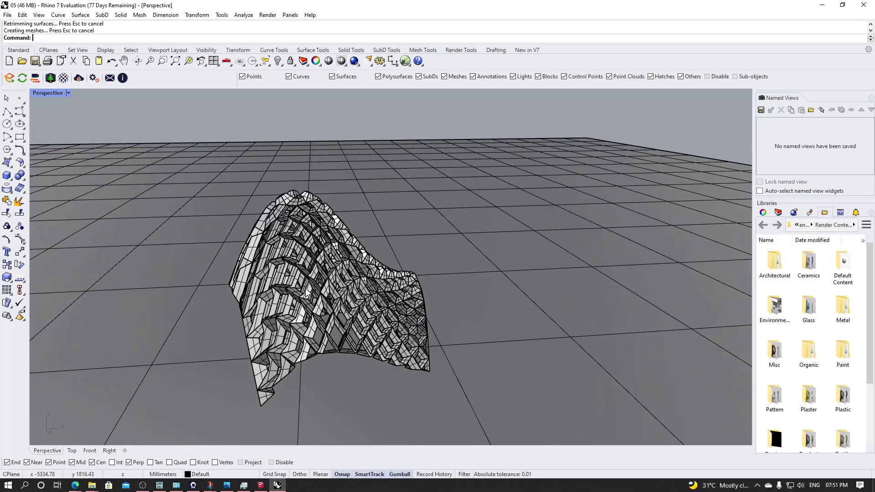
scroll(307, 292, down, 5)
right_drag(411, 278, 450, 347)
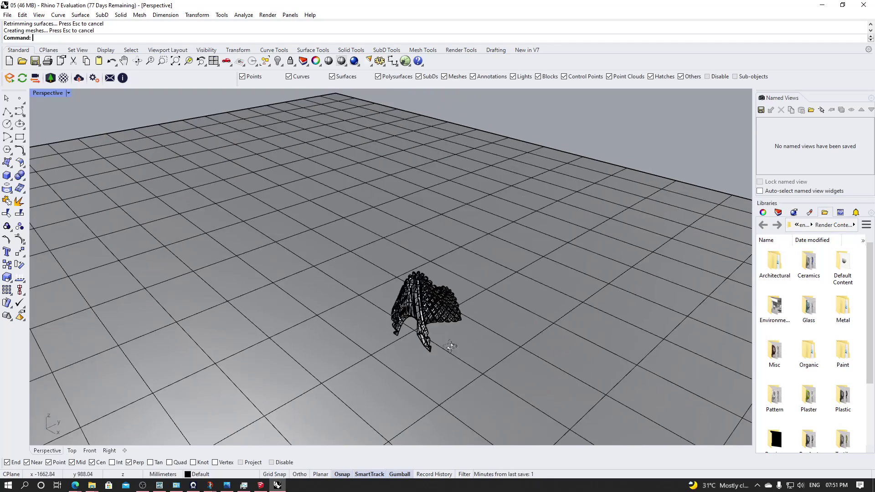
scroll(452, 330, up, 5)
scroll(484, 294, down, 5)
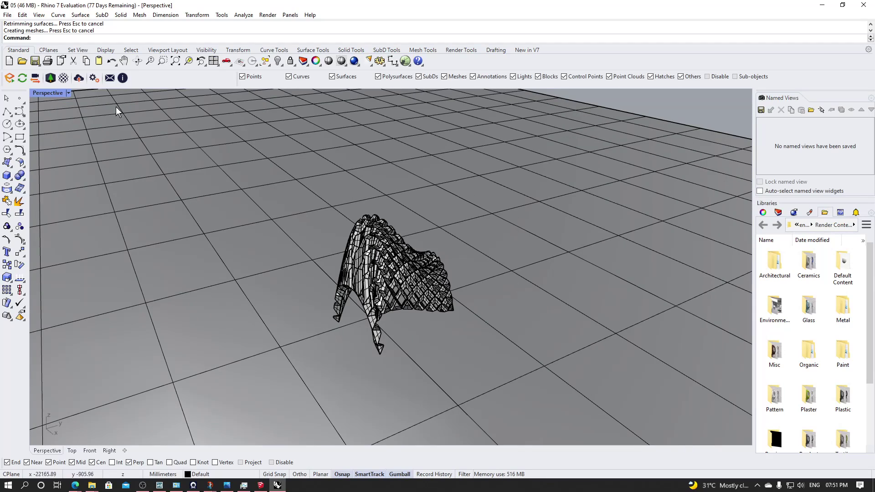
- Preview the perspective view in Rendered display mode and return it to Shaded
click(69, 92)
click(70, 148)
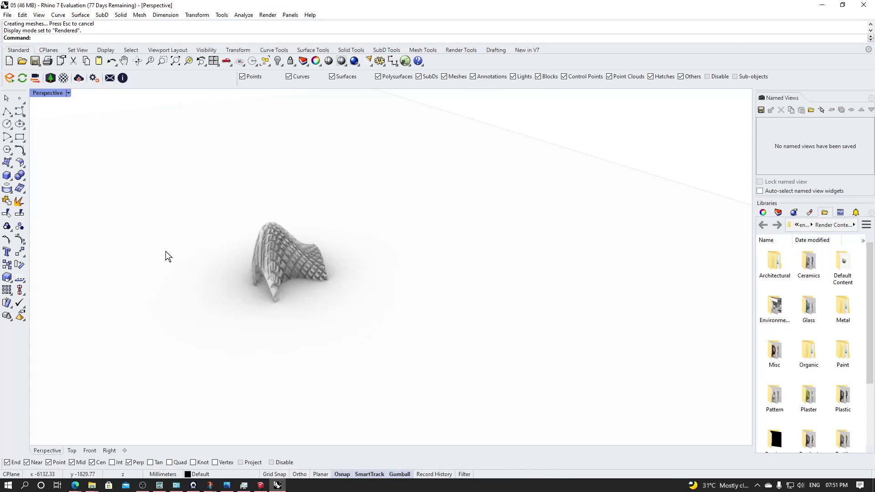
click(68, 93)
click(70, 139)
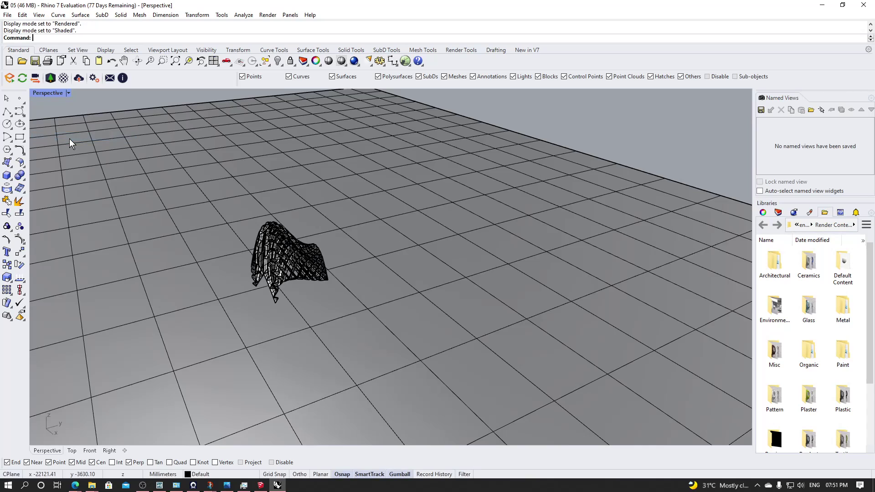
- Capture a full-screen snip of the model in Snip & Sketch and maximize its window for annotation
key(super+w)
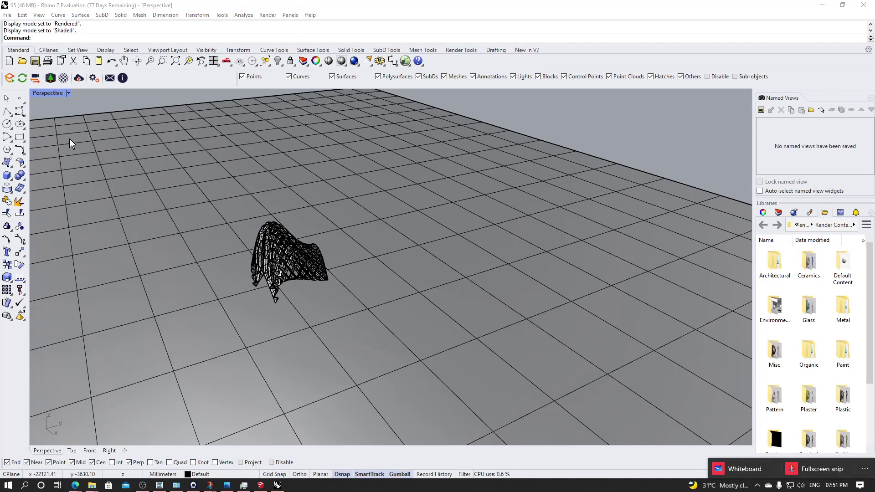
click(812, 467)
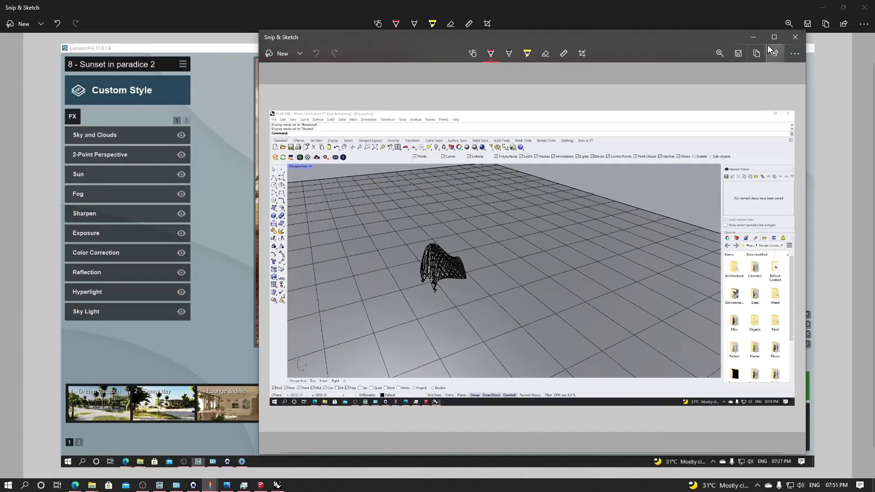
click(780, 34)
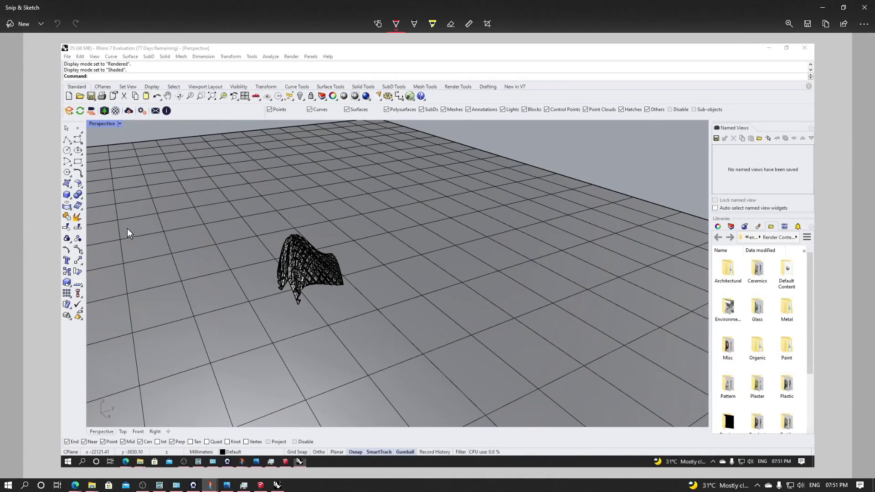
- Sketch red terrain contour lines around the pavilion and label the outer areas "water" and "land" with arrows
mouse_move(131, 245)
mouse_down()
mouse_move(201, 346)
mouse_move(392, 277)
mouse_move(328, 165)
mouse_up()
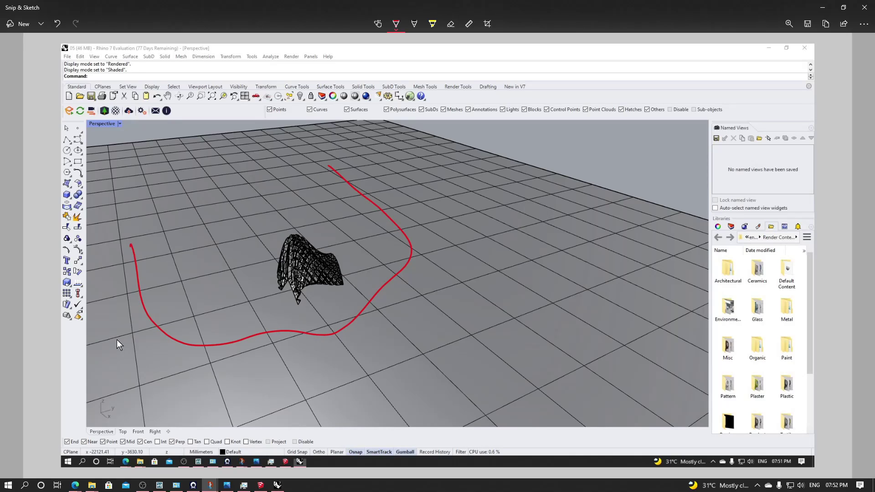
drag(119, 315, 188, 375)
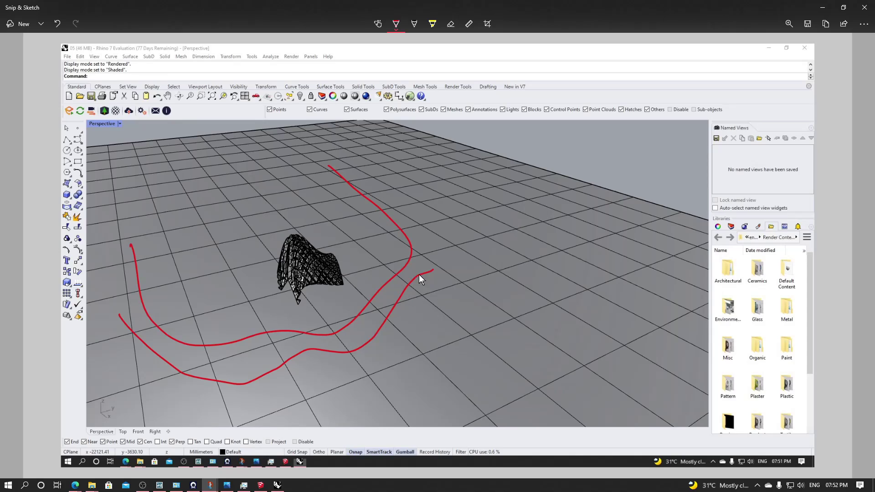
drag(419, 276, 382, 173)
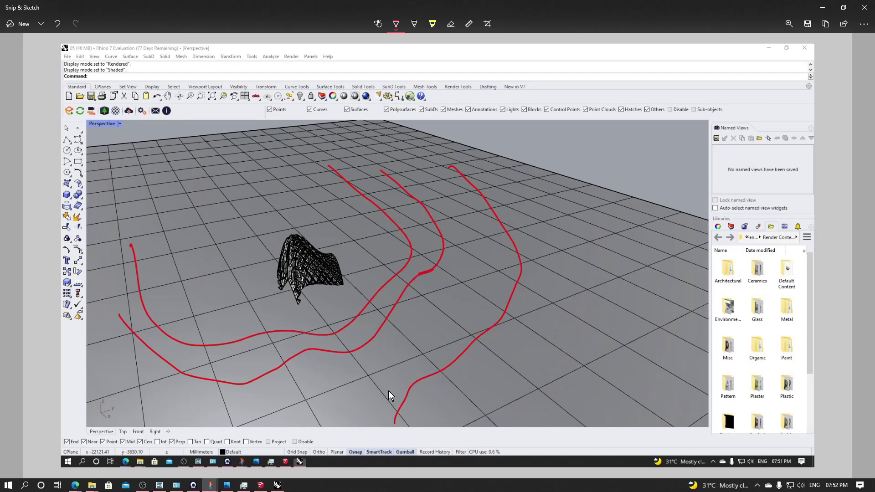
drag(478, 258, 525, 191)
drag(525, 179, 538, 181)
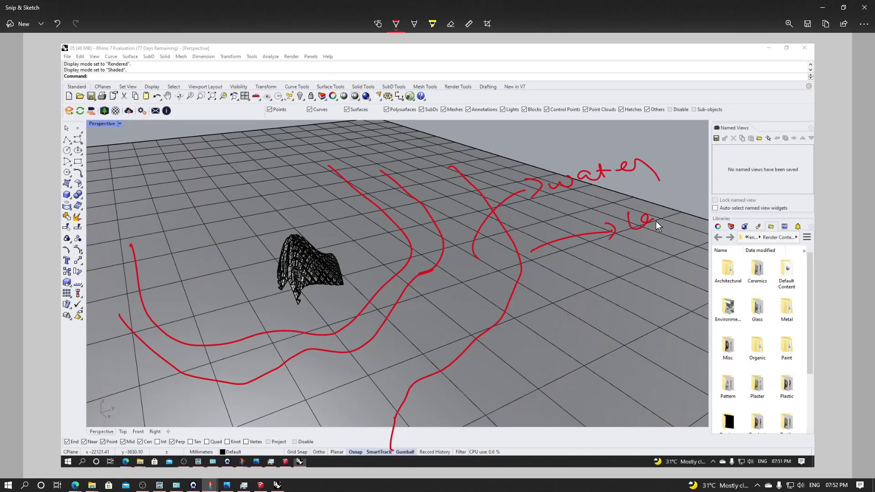
drag(687, 209, 702, 234)
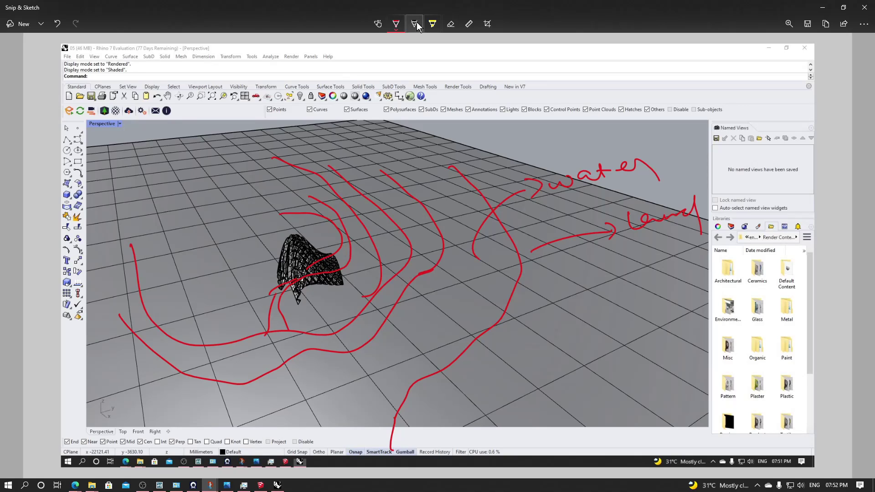
- Sketch green vegetation behind the pavilion and scribble cyan water in the band between the outer contour lines
click(396, 23)
click(360, 112)
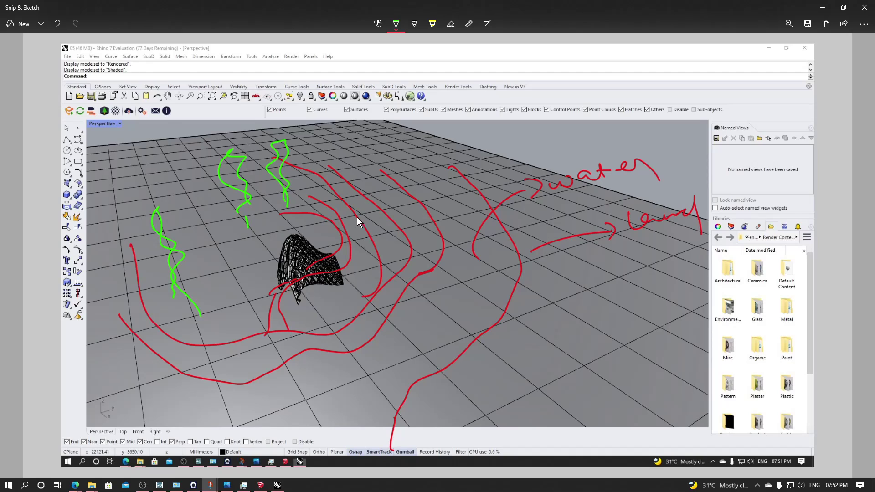
click(396, 28)
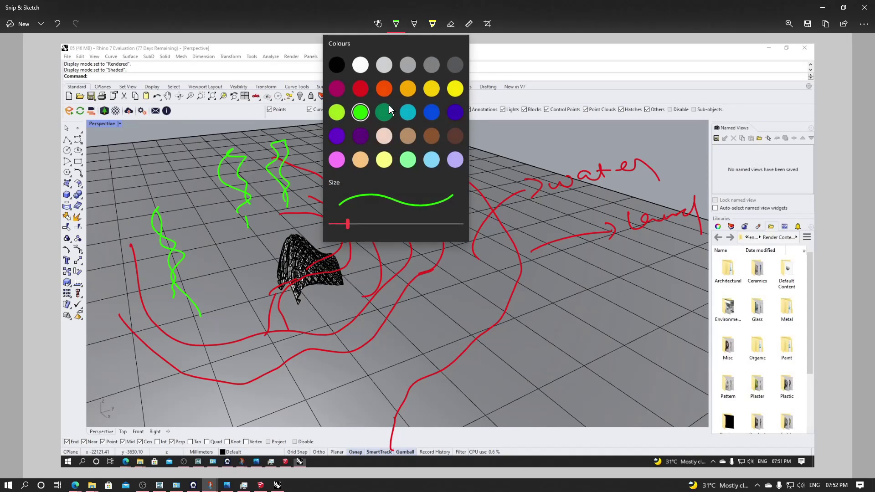
click(387, 110)
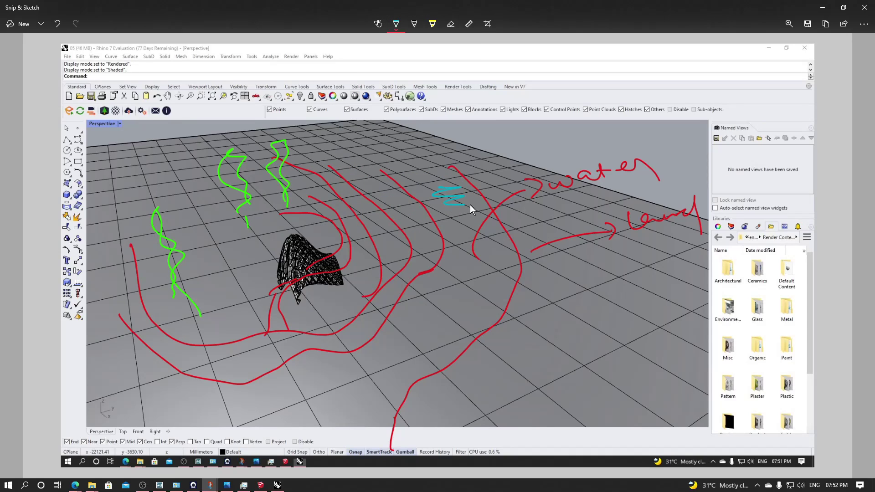
mouse_move(369, 391)
mouse_down()
mouse_move(221, 440)
mouse_move(294, 373)
mouse_move(205, 407)
mouse_move(279, 389)
mouse_up()
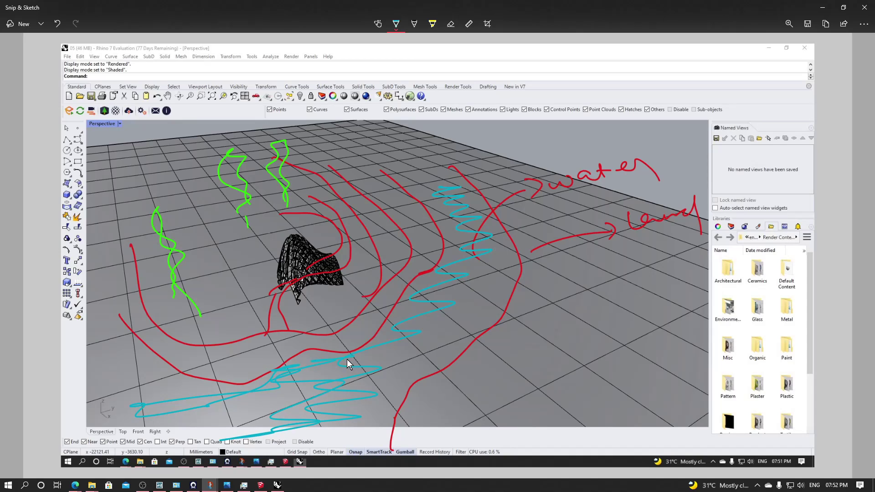
mouse_move(473, 251)
mouse_down()
mouse_move(448, 176)
mouse_move(458, 168)
mouse_up()
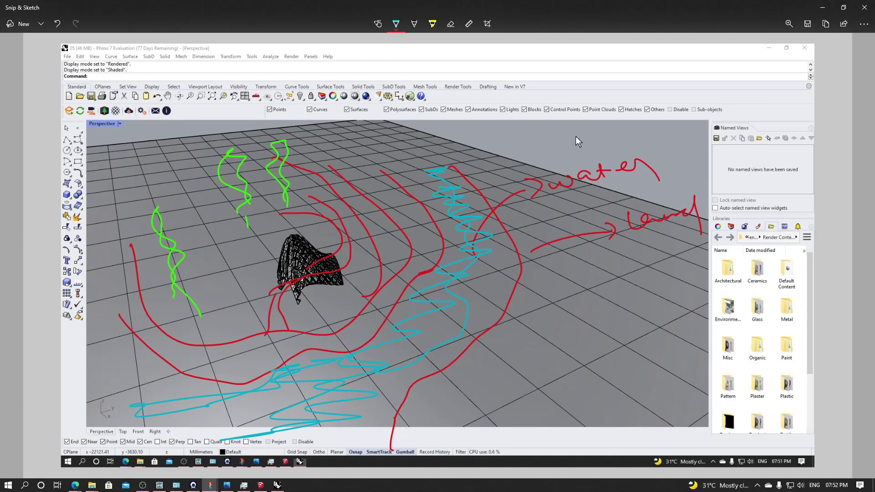
- Sketch tall wavy vegetation shapes in bright green across the land area beyond the water
click(397, 28)
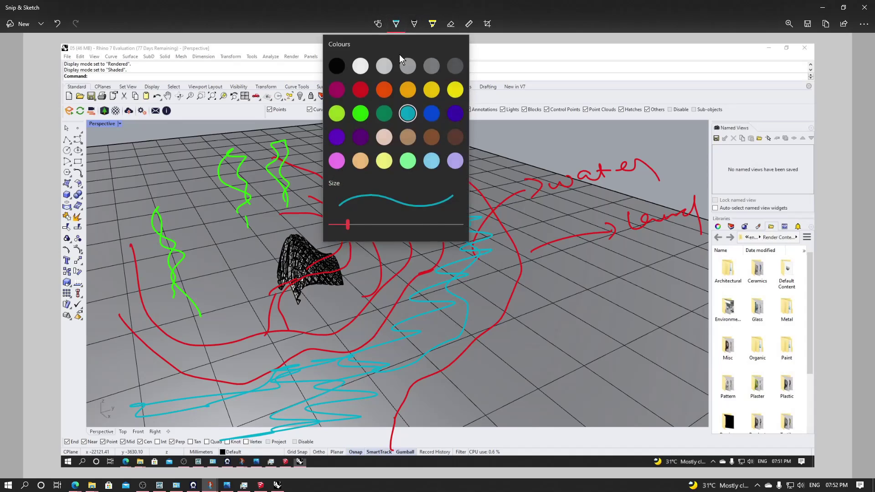
click(363, 114)
drag(588, 279, 590, 295)
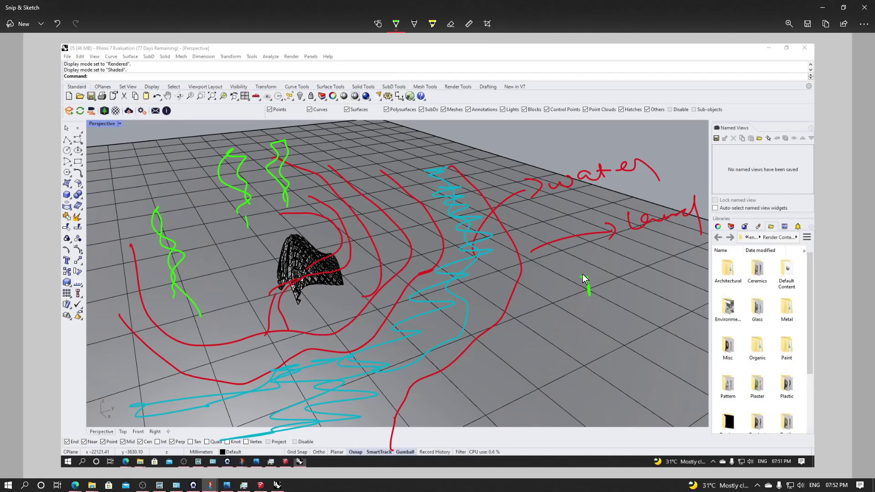
mouse_move(560, 202)
mouse_down()
mouse_move(590, 255)
mouse_move(584, 279)
mouse_up()
mouse_move(647, 302)
mouse_down()
mouse_move(643, 187)
mouse_move(647, 299)
mouse_up()
mouse_move(556, 386)
mouse_down()
mouse_move(543, 364)
mouse_move(545, 322)
mouse_move(565, 379)
mouse_up()
drag(607, 358, 610, 371)
mouse_move(601, 351)
mouse_down()
mouse_move(588, 294)
mouse_move(608, 369)
mouse_up()
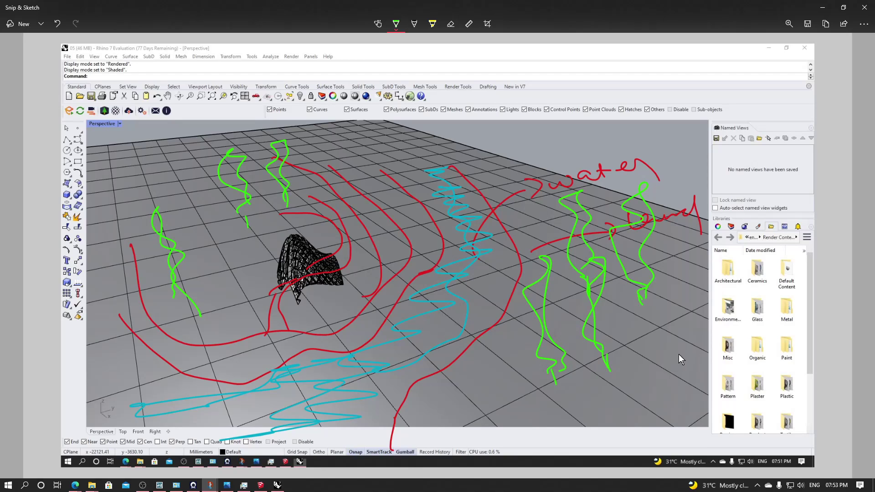
mouse_move(682, 357)
mouse_down()
mouse_move(677, 209)
mouse_move(707, 342)
mouse_move(694, 344)
mouse_up()
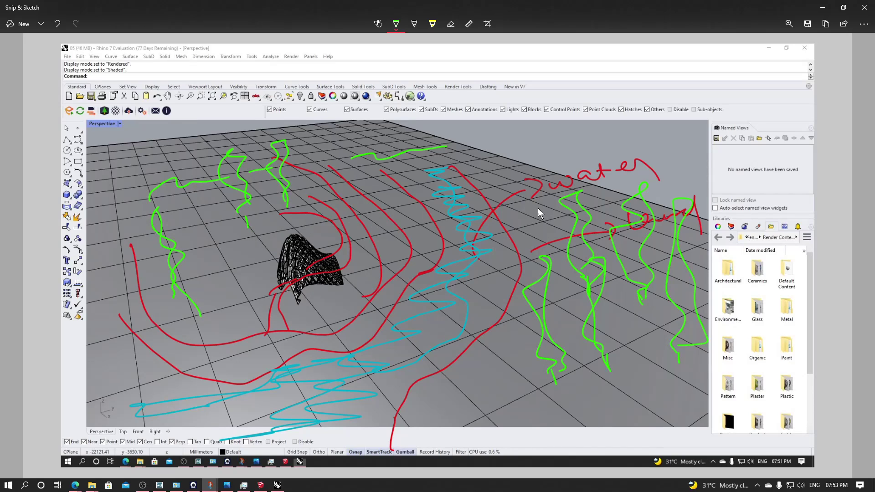
- Add a green arrow from the terrain to a boxed handwritten note, with a check mark above it
drag(433, 168, 515, 150)
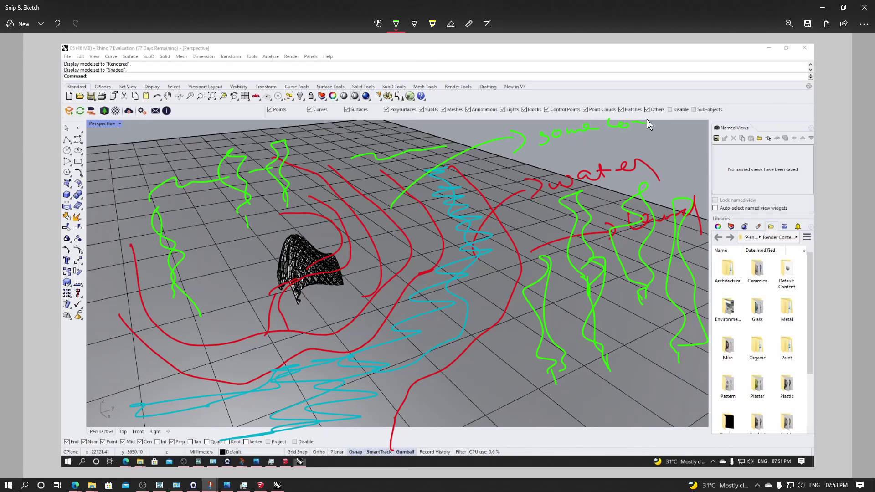
drag(647, 119, 750, 100)
mouse_move(529, 136)
mouse_down()
mouse_move(547, 122)
mouse_move(766, 126)
mouse_move(528, 155)
mouse_up()
mouse_move(620, 71)
mouse_down()
mouse_move(625, 79)
mouse_move(677, 58)
mouse_up()
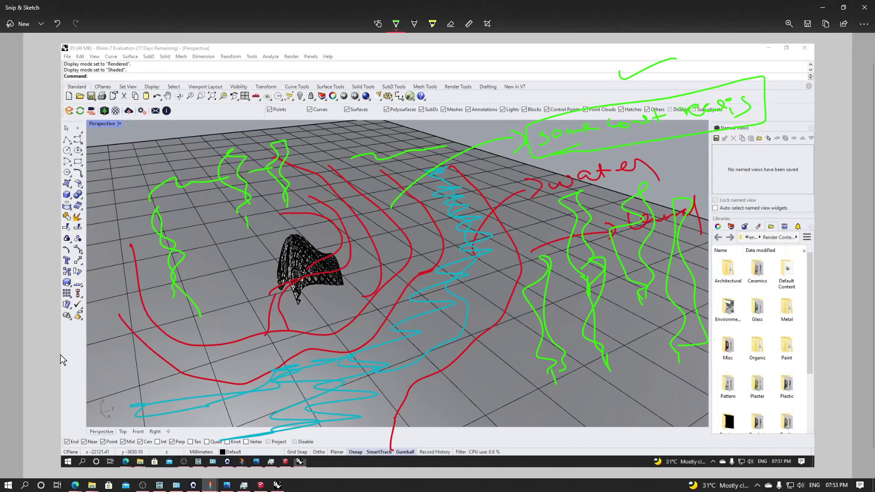
- Leave the markup and open Pinterest in a new browser tab
click(824, 8)
click(824, 8)
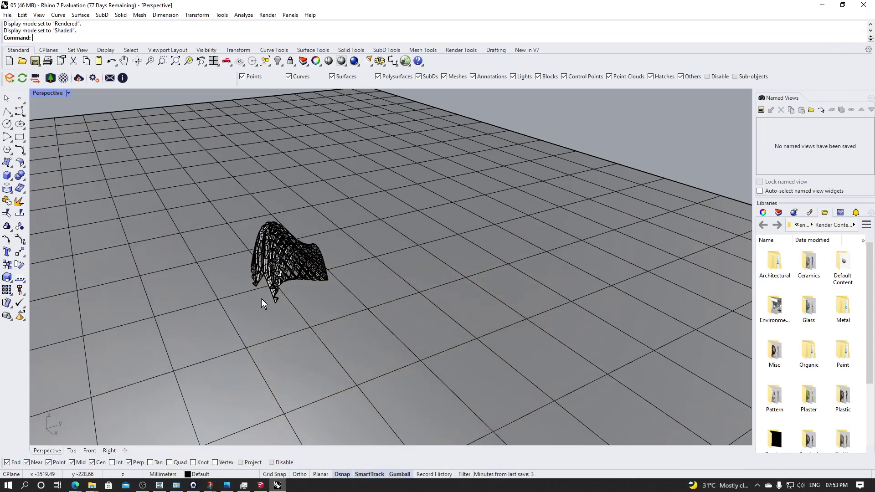
mouse_move(75, 485)
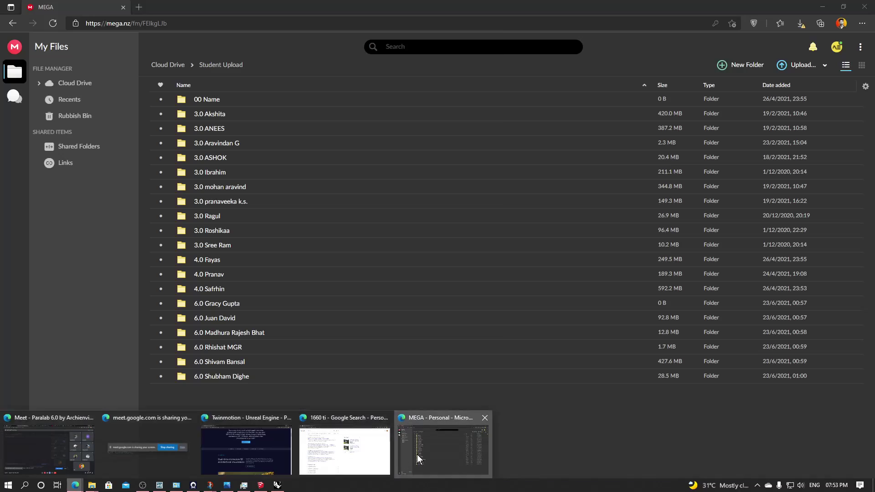
click(440, 445)
click(144, 6)
click(213, 300)
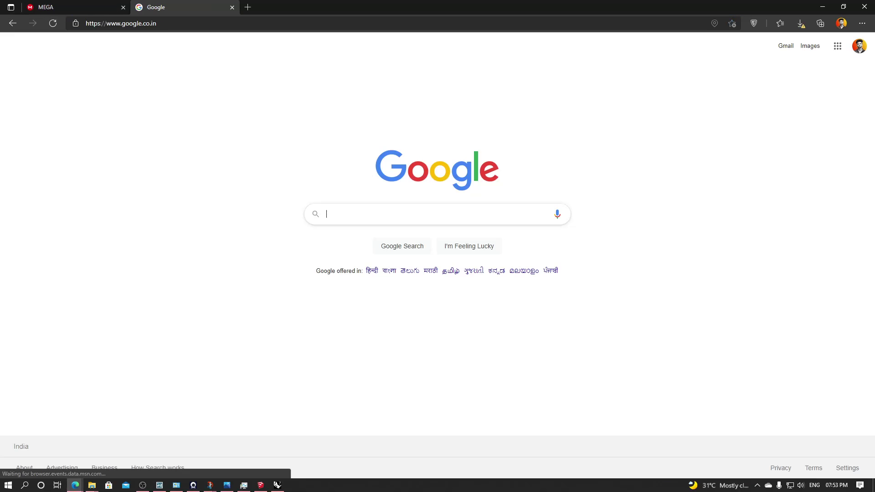
click(13, 23)
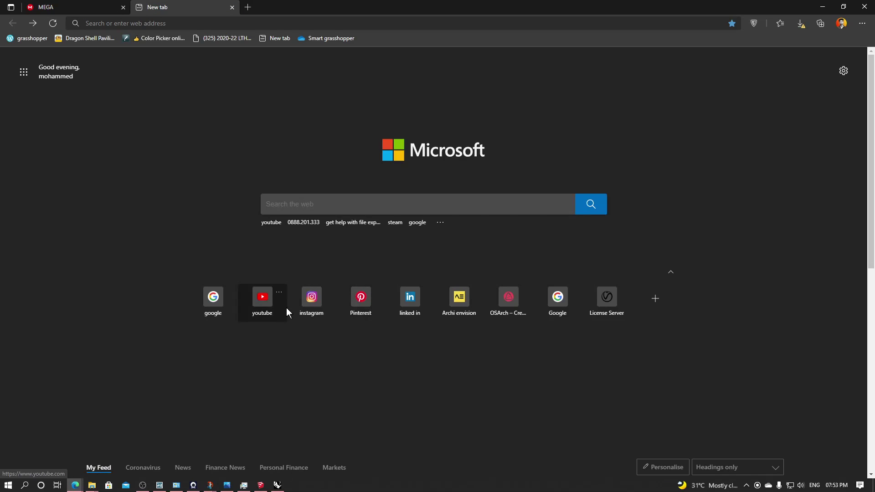
click(349, 310)
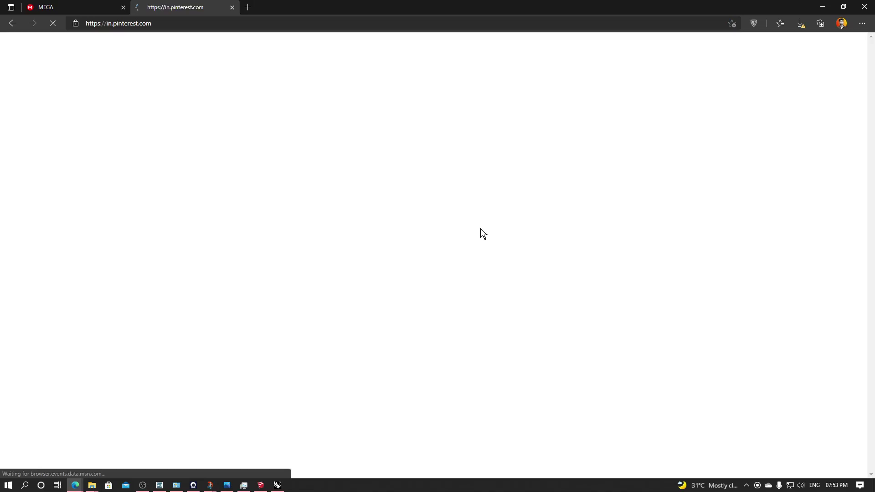
- Browse the Pinterest feed for architectural model references, including the pin of a cubic model on a wooden base
scroll(481, 229, down, 2)
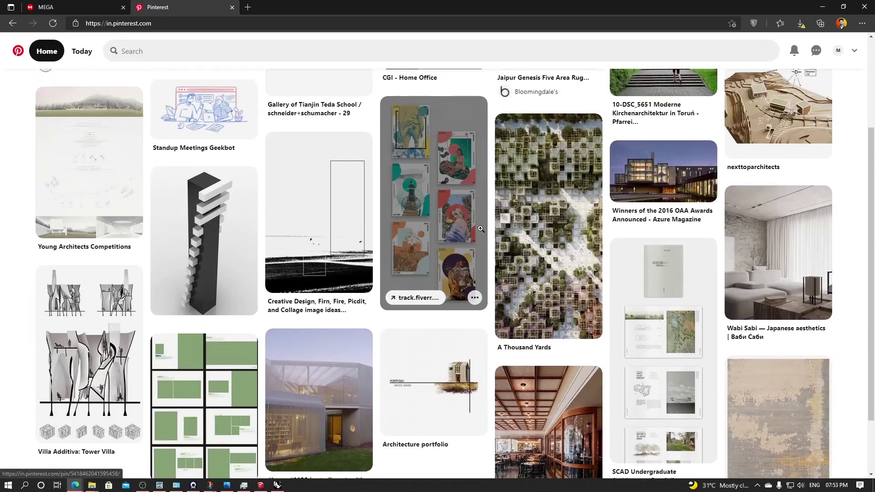
scroll(480, 228, down, 4)
scroll(480, 228, up, 4)
scroll(481, 229, down, 2)
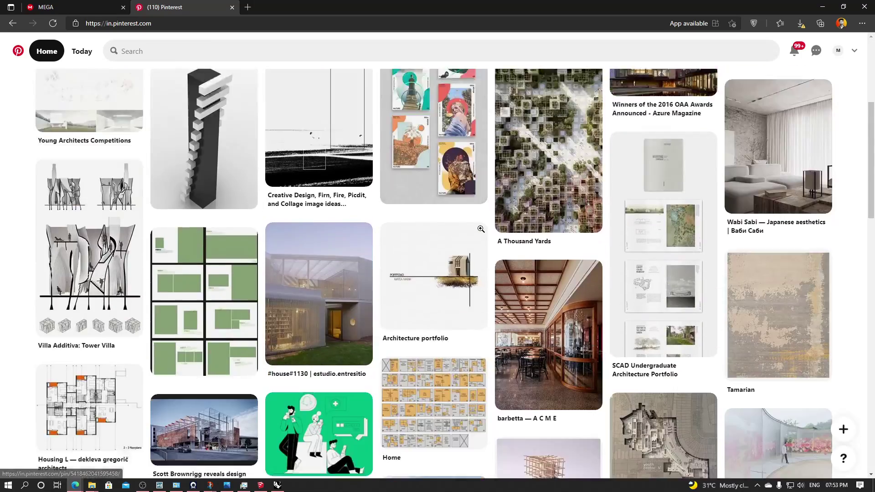
scroll(575, 188, down, 6)
scroll(575, 188, down, 2)
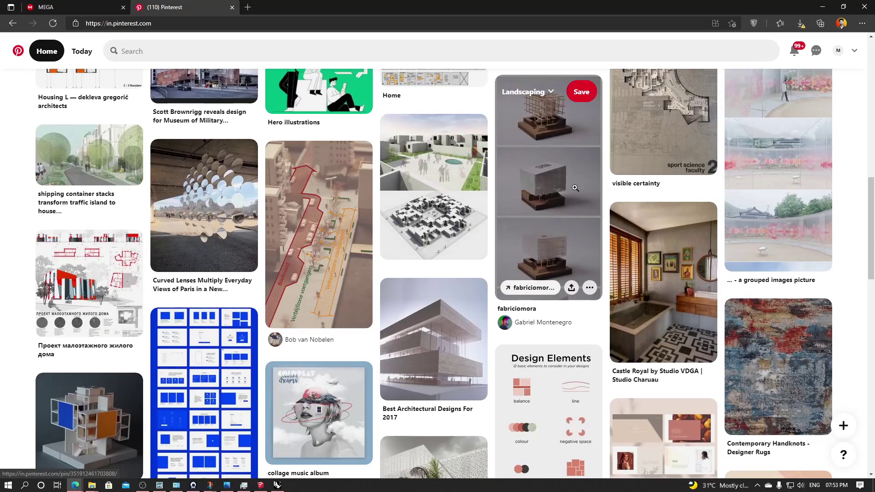
click(576, 188)
scroll(613, 197, down, 2)
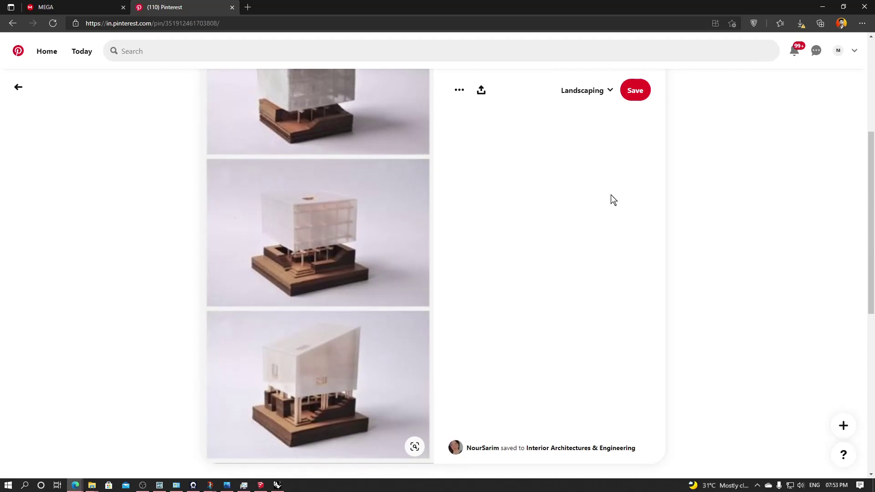
click(18, 87)
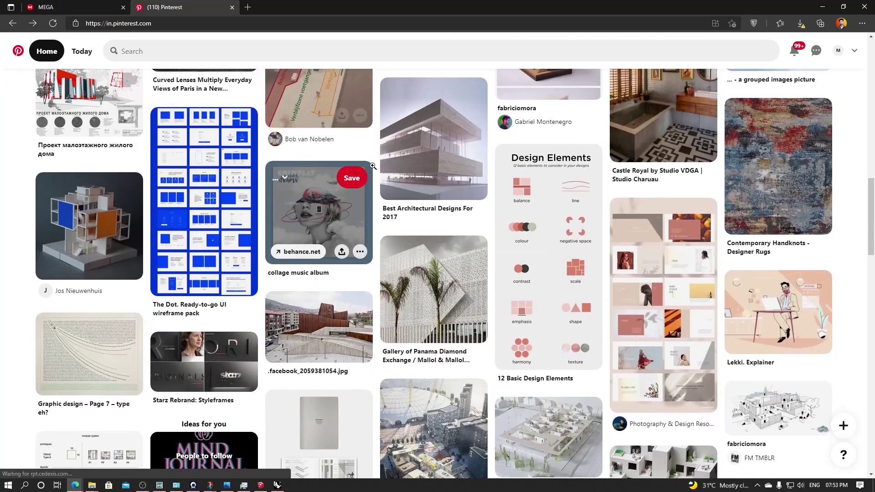
scroll(373, 167, down, 4)
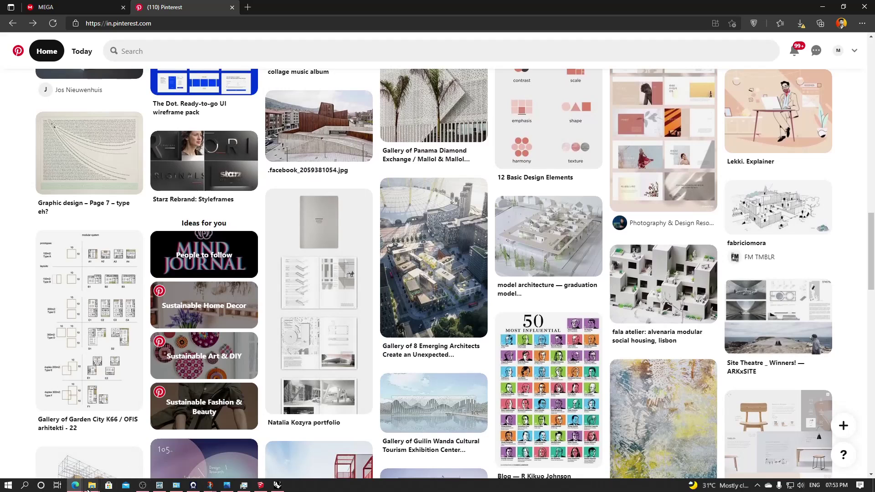
- Switch to File Explorer and open the "layout exampple" folder inside the Workshop folder
mouse_move(87, 488)
click(139, 456)
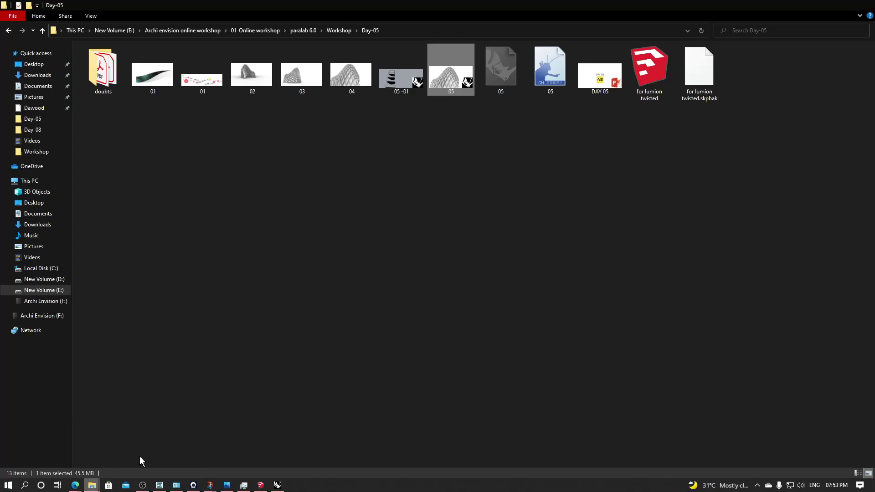
click(334, 34)
double_click(830, 85)
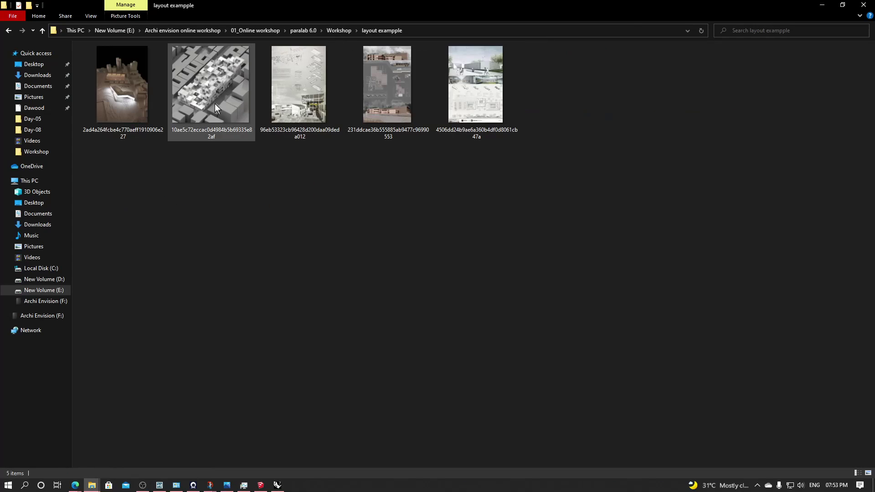
- Examine the grey axonometric housing image up close, and bring up the illuminated contour site model image
double_click(214, 103)
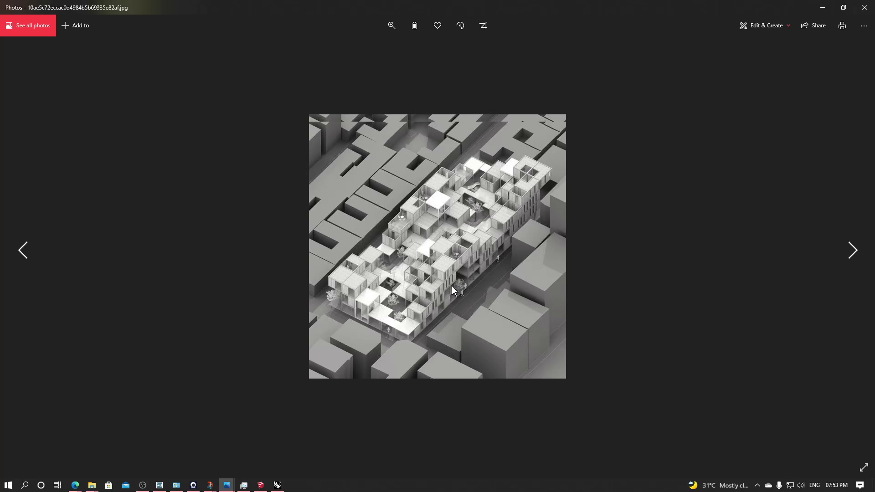
scroll(422, 282, up, 3)
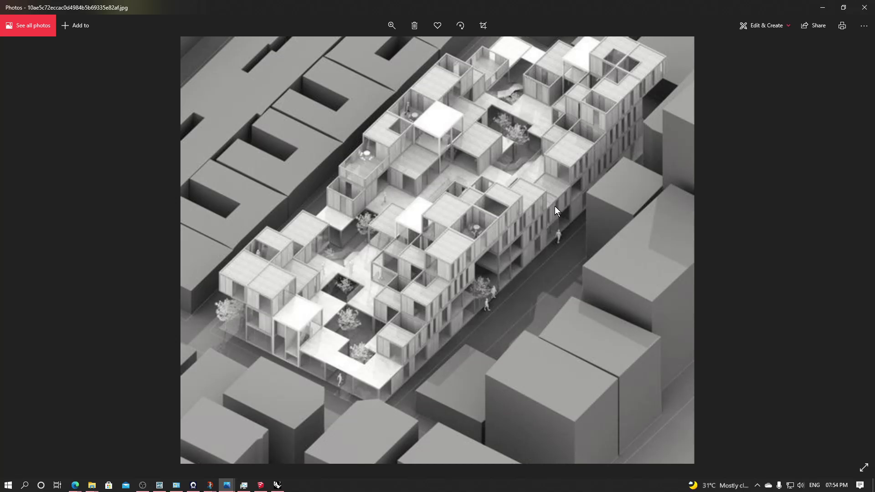
scroll(555, 208, down, 2)
click(0, 264)
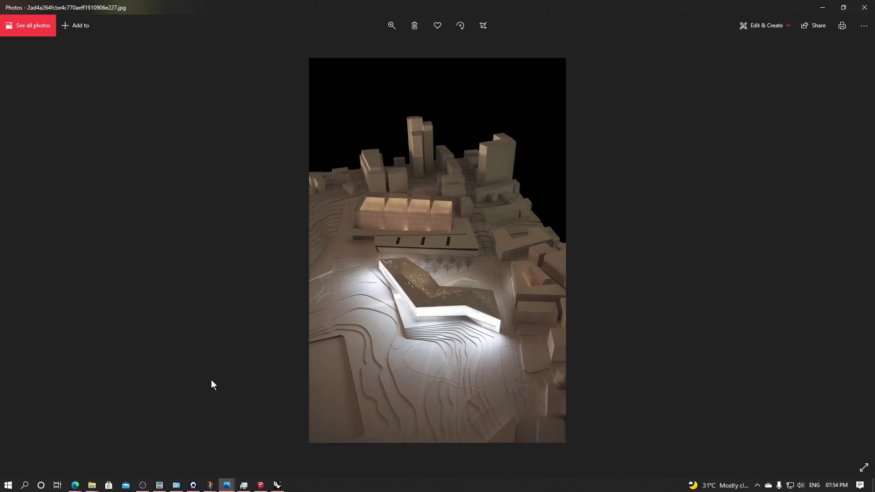
- Capture a full-screen snip of the illuminated site model photo and show it maximized for markup
key(super+w)
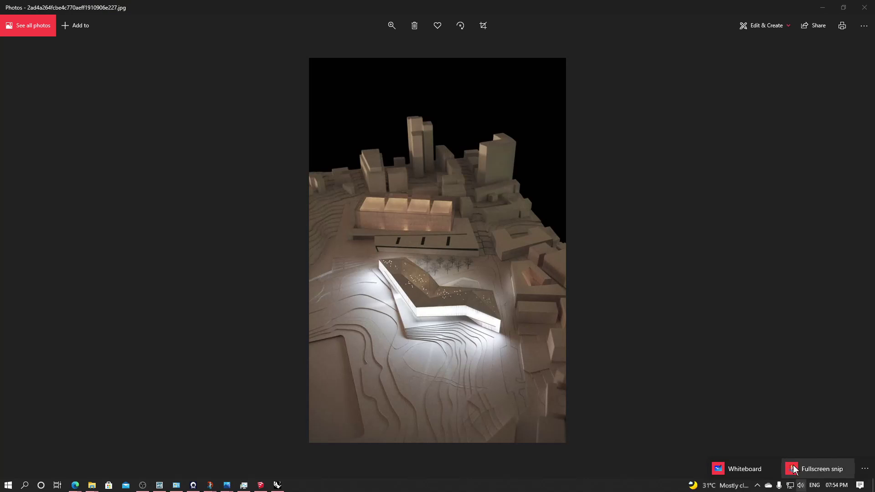
click(792, 469)
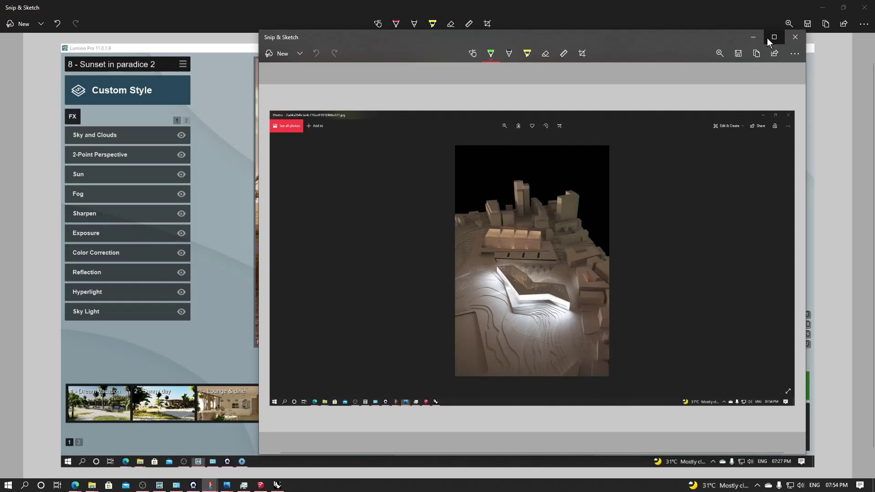
click(767, 37)
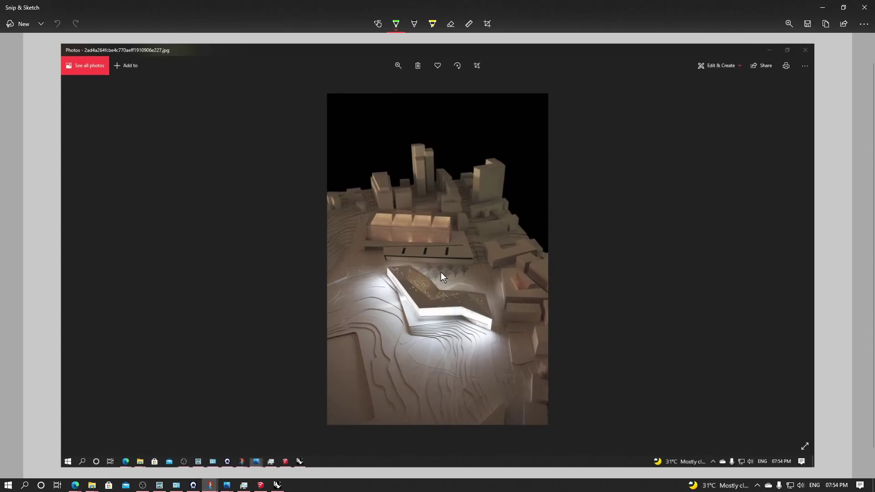
- Annotate the snip with green arrows from the model's contours, trees, buildings and lighting to handwritten labels, with a boxed "Light" note
drag(460, 342, 565, 290)
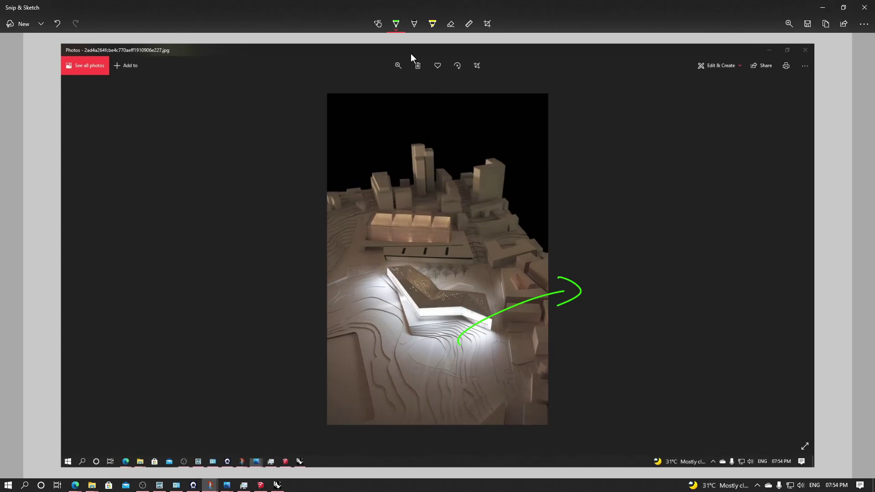
click(396, 24)
click(382, 111)
drag(456, 346, 628, 301)
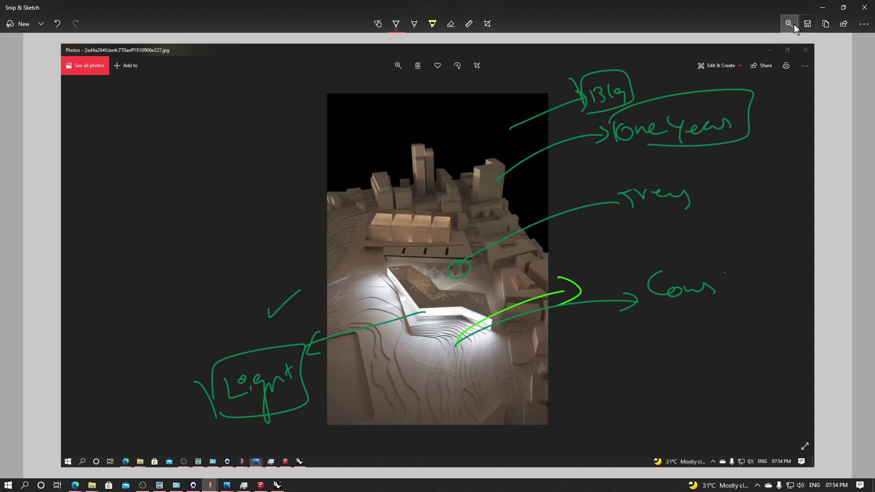
drag(553, 177, 291, 405)
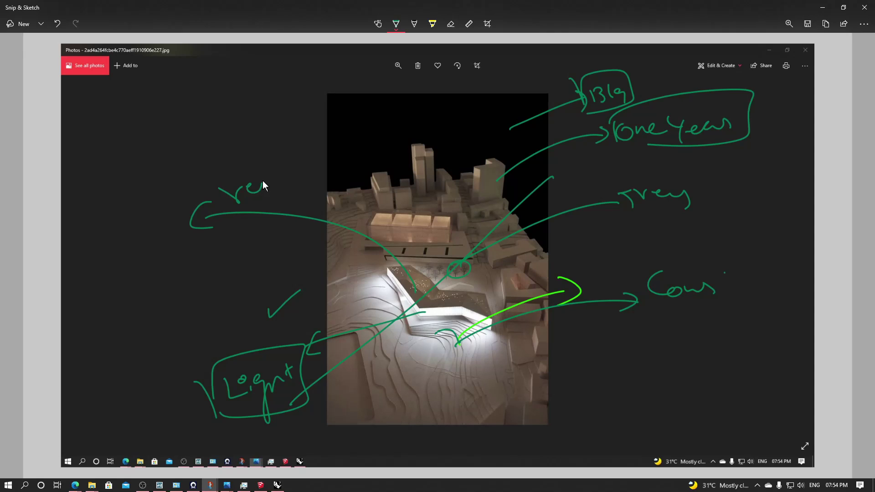
- Put away the markup, reference photo, folder and browser windows to return to the Rhino pavilion model
click(823, 8)
click(823, 8)
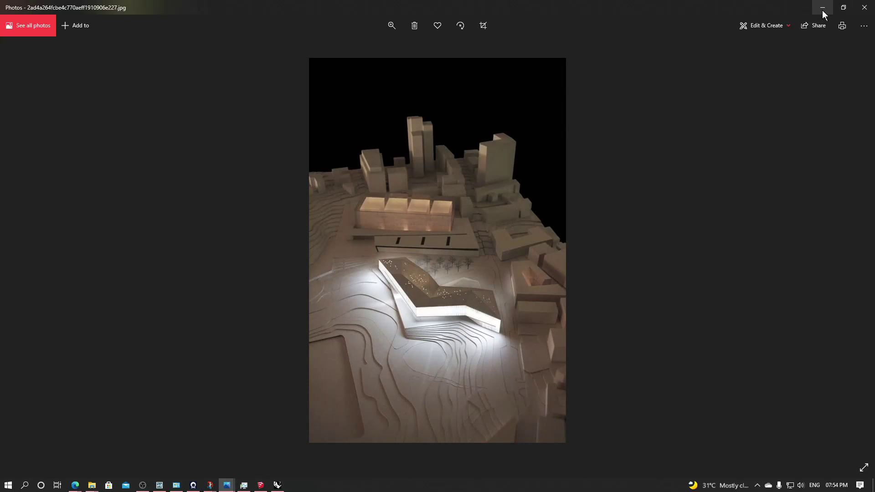
click(822, 8)
right_click(516, 223)
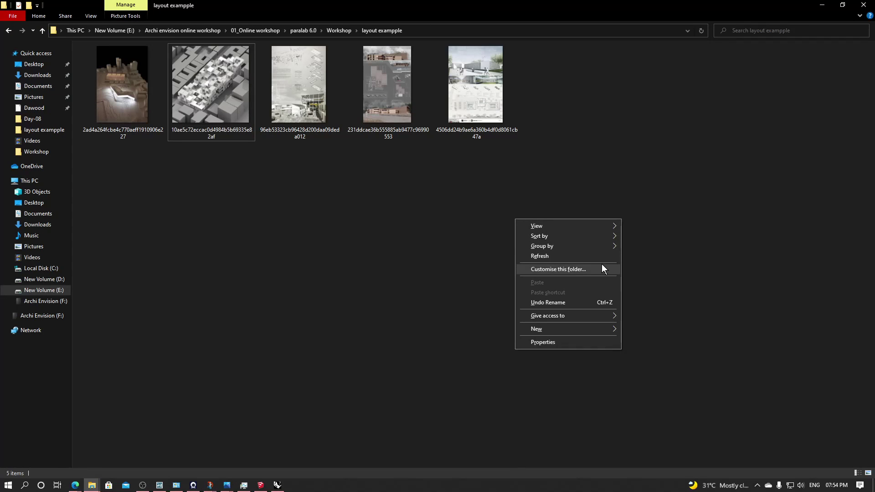
click(603, 256)
click(822, 6)
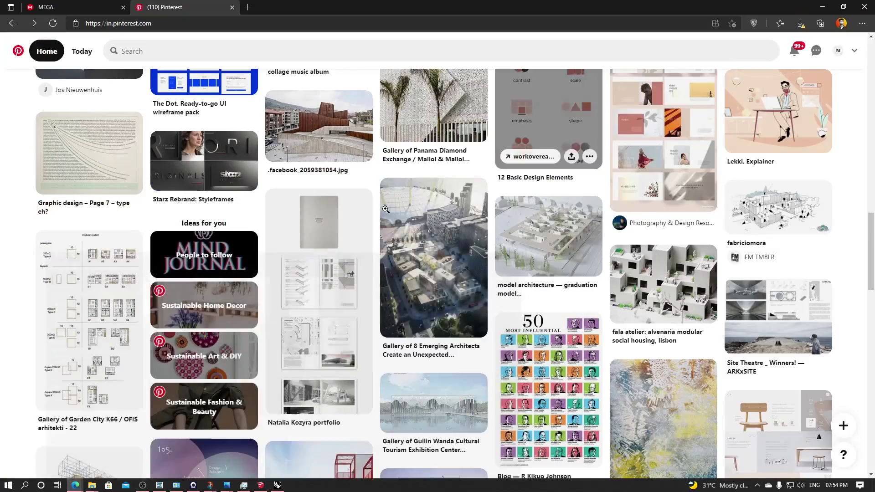
click(823, 6)
- Rebuild the pavilion's top ground surface with a U point count of 30 and a denser V point count
right_drag(436, 109, 504, 197)
scroll(486, 230, down, 7)
click(487, 230)
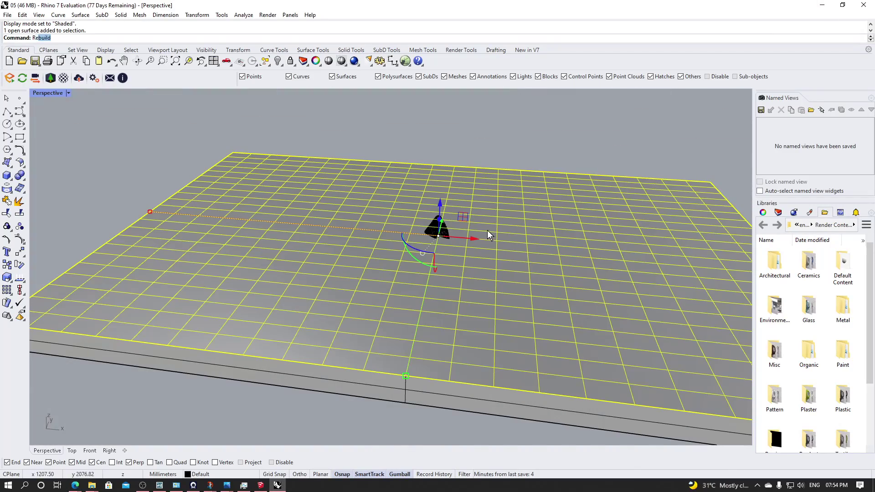
key(Return)
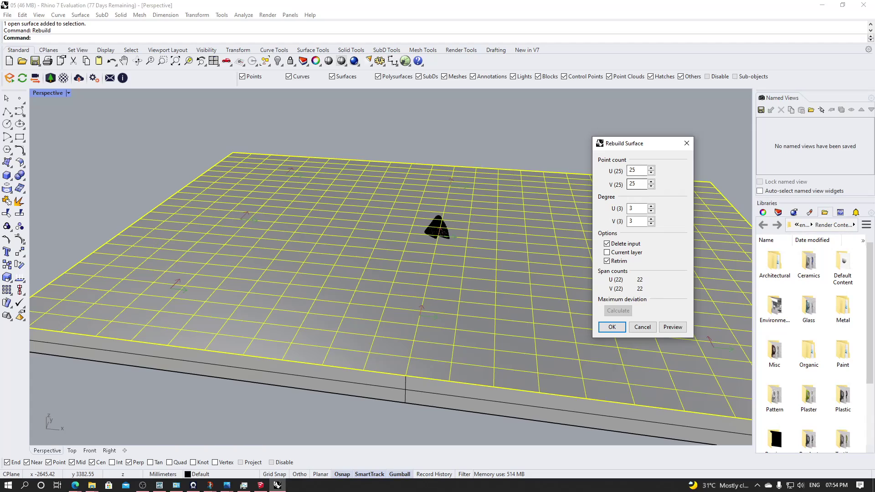
text(30)
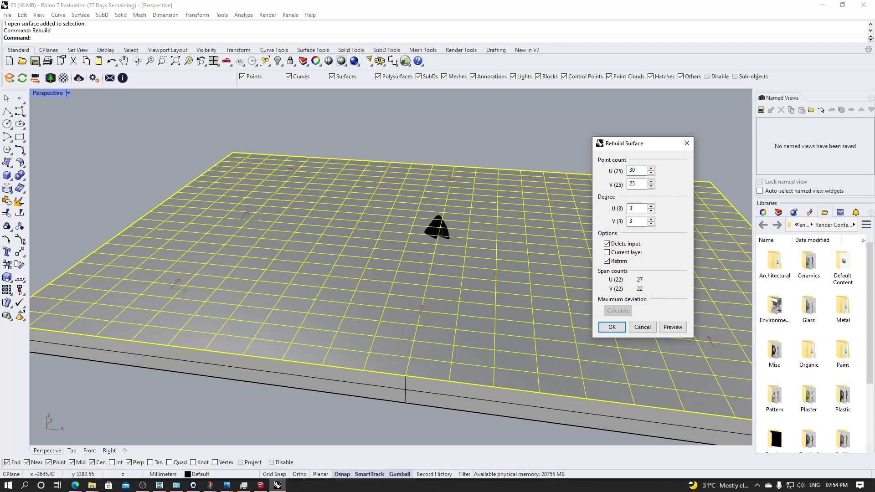
key(Return)
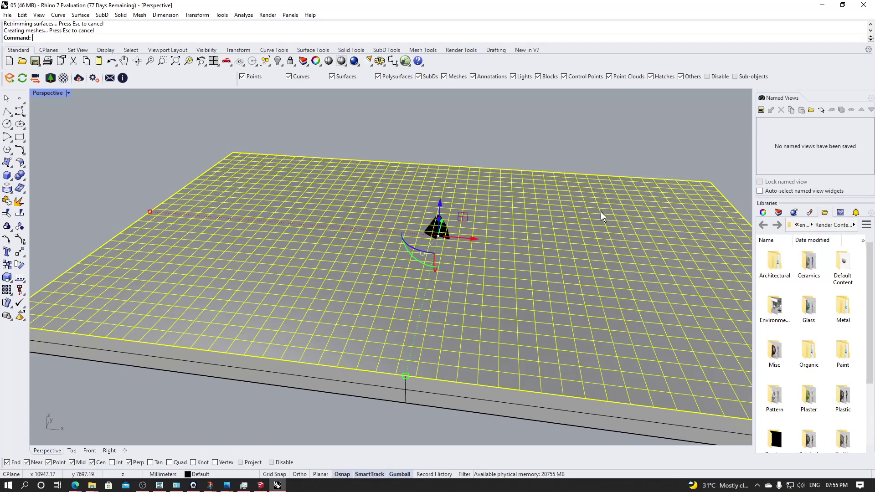
right_drag(600, 212, 500, 238)
click(577, 195)
- Switch from the Perspective view to the Top view with the whole ground surface in frame
scroll(559, 199, down, 7)
scroll(521, 218, up, 6)
scroll(500, 241, down, 5)
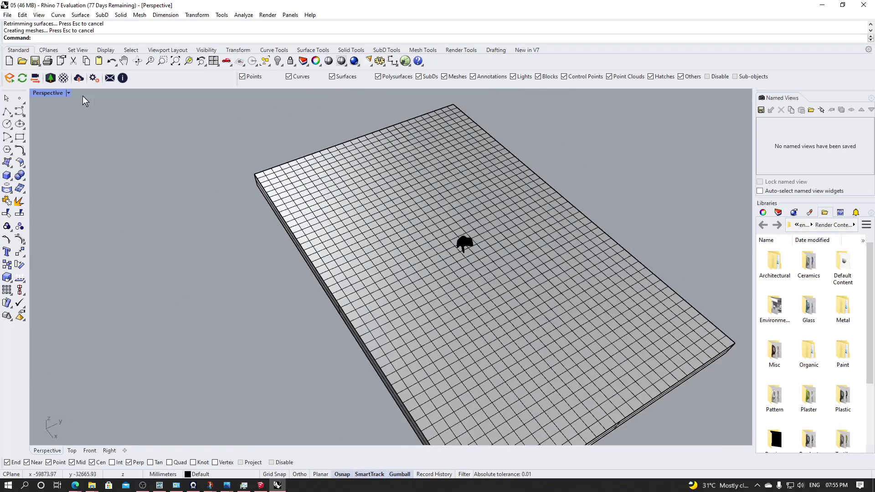
double_click(44, 94)
double_click(37, 93)
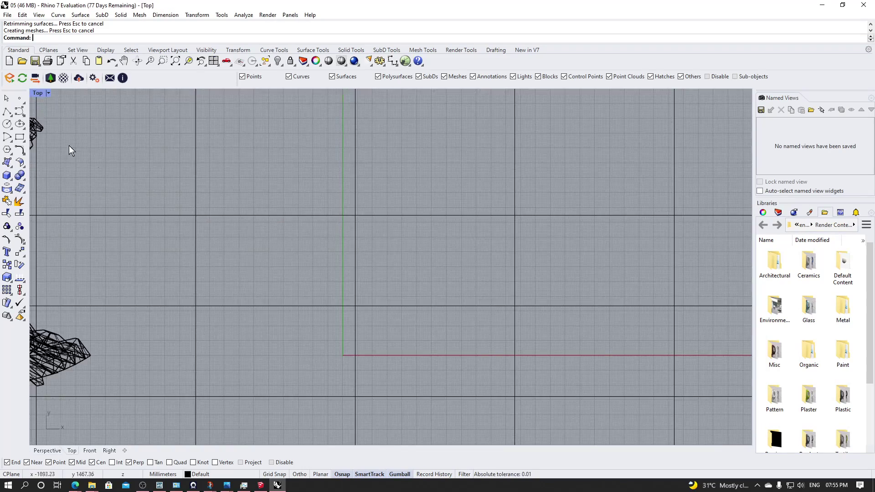
scroll(171, 215, up, 5)
scroll(224, 264, down, 5)
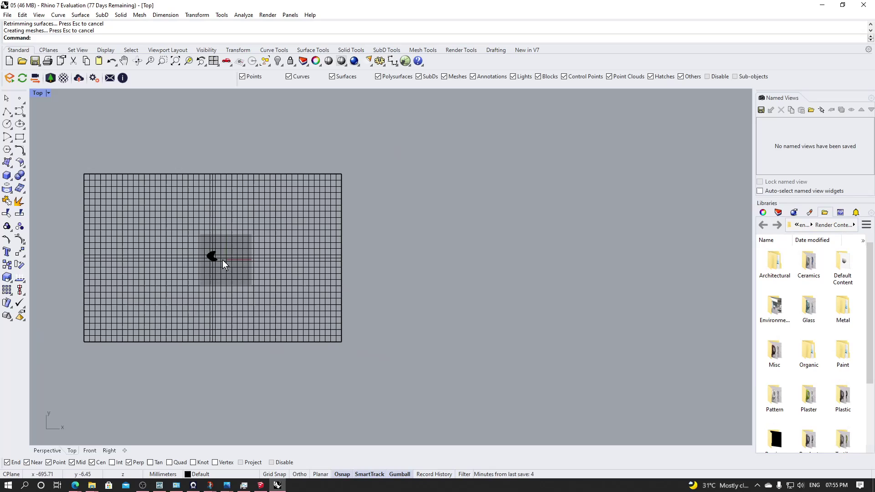
click(20, 111)
scroll(180, 218, up, 5)
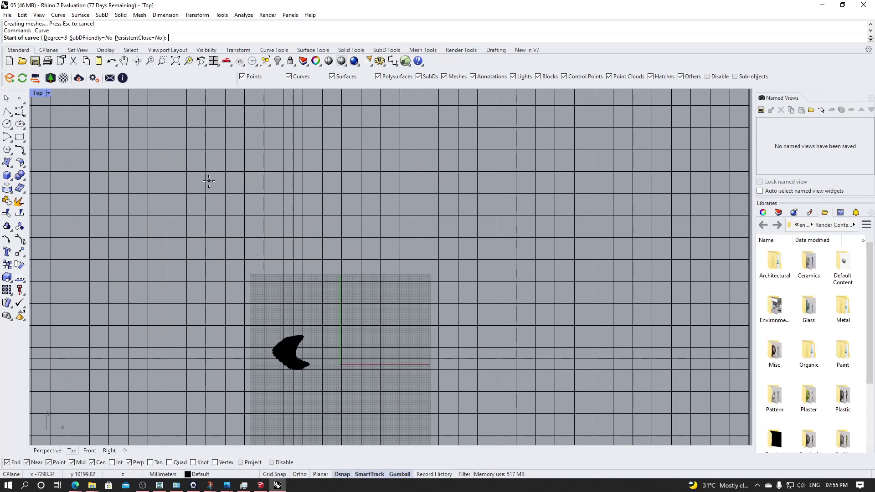
scroll(255, 262, down, 2)
click(195, 139)
click(243, 214)
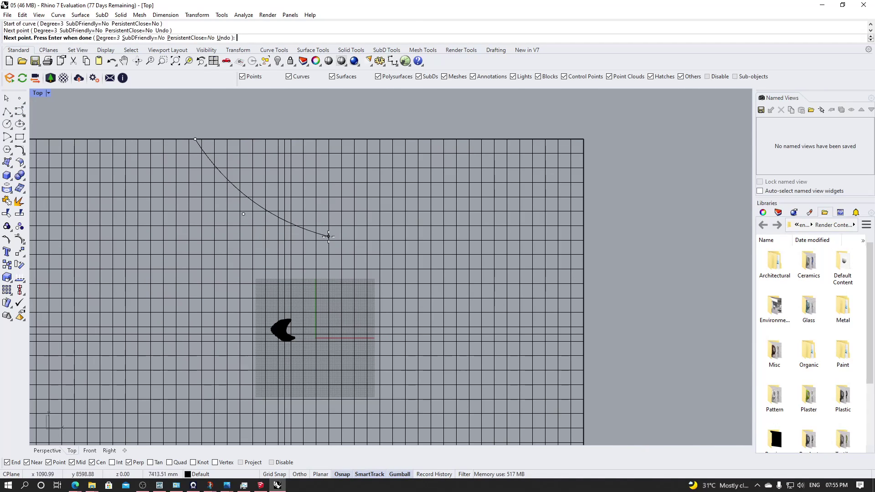
click(329, 236)
click(329, 388)
scroll(322, 385, down, 2)
click(326, 352)
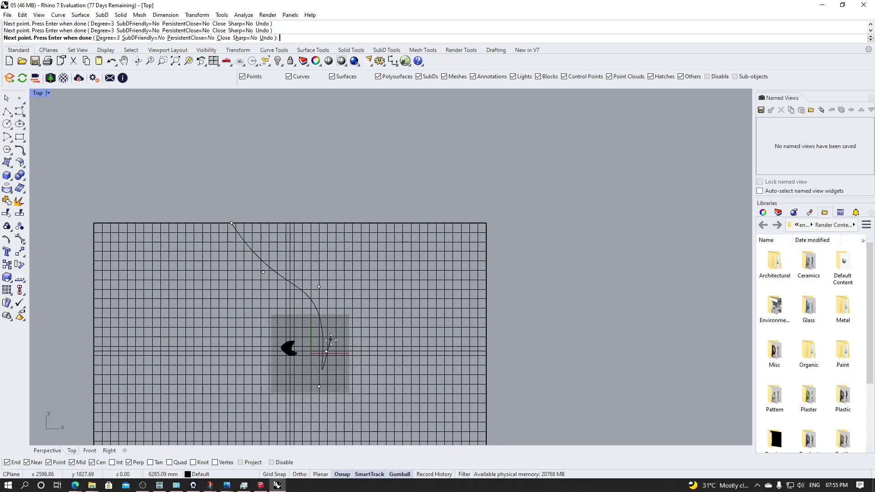
key(Escape)
scroll(315, 240, up, 4)
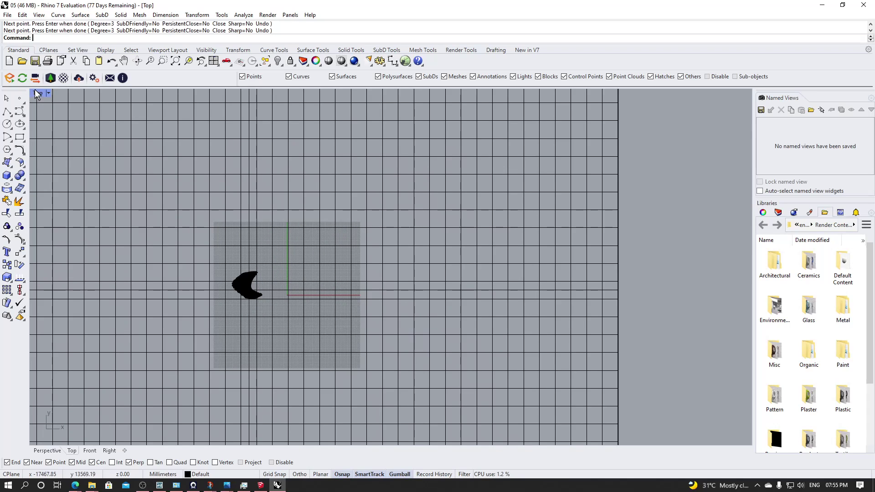
click(38, 106)
double_click(38, 93)
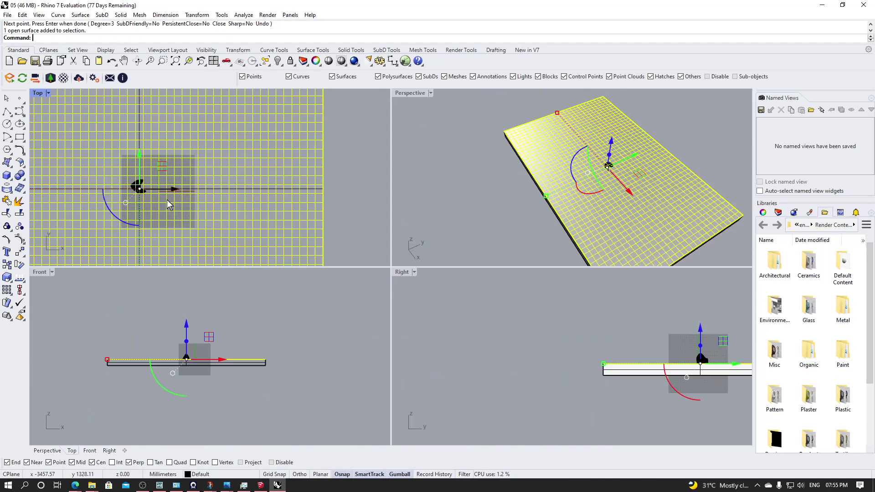
double_click(39, 93)
scroll(362, 274, up, 5)
click(645, 283)
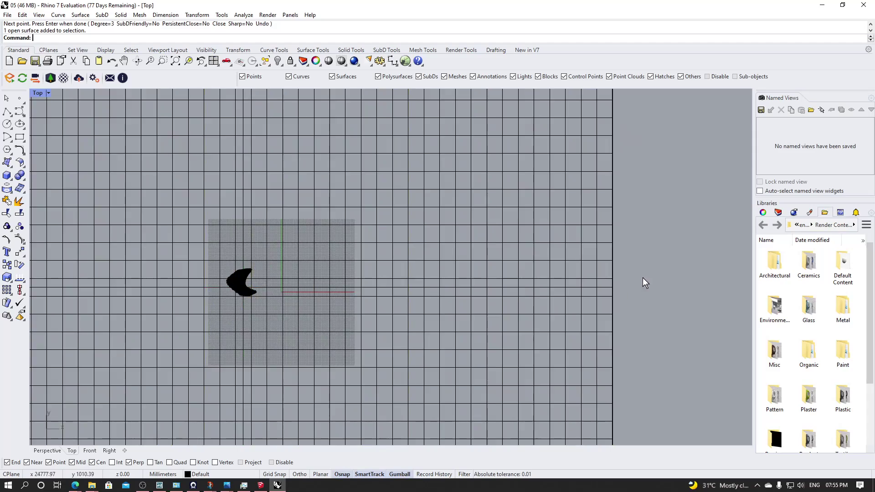
- Scale the whole pavilion up uniformly in two passes so it covers a larger part of the ground
scroll(247, 292, up, 2)
click(247, 292)
scroll(231, 300, up, 2)
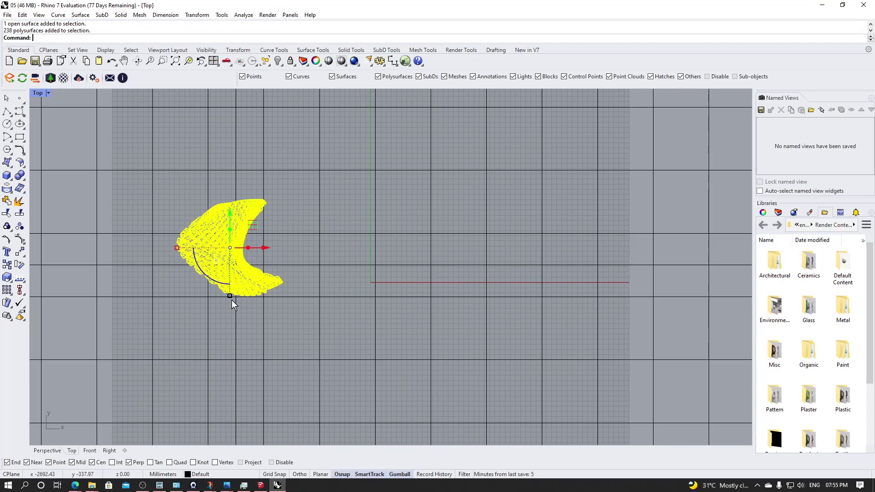
drag(230, 296, 471, 425)
scroll(471, 425, down, 3)
drag(317, 381, 412, 433)
- Raise the enlarged pavilion vertically until its feet stand roughly on the top of the ground slab
double_click(38, 93)
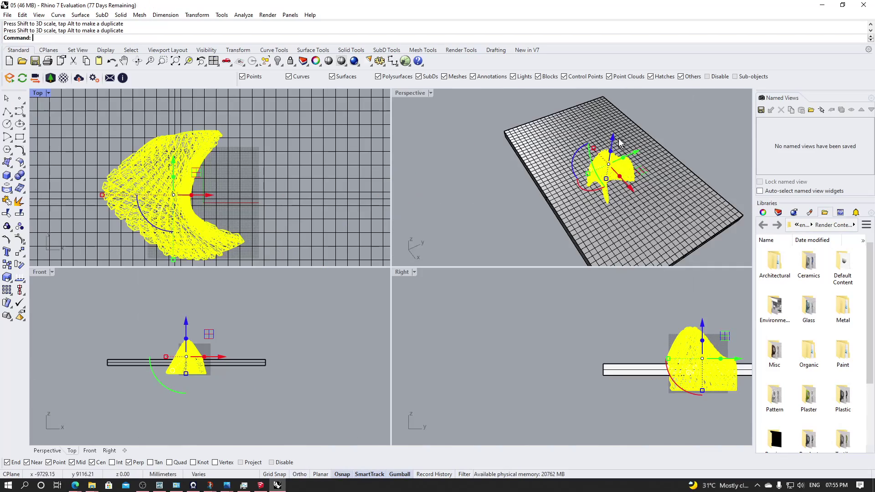
click(672, 133)
scroll(625, 144, up, 5)
scroll(449, 214, down, 4)
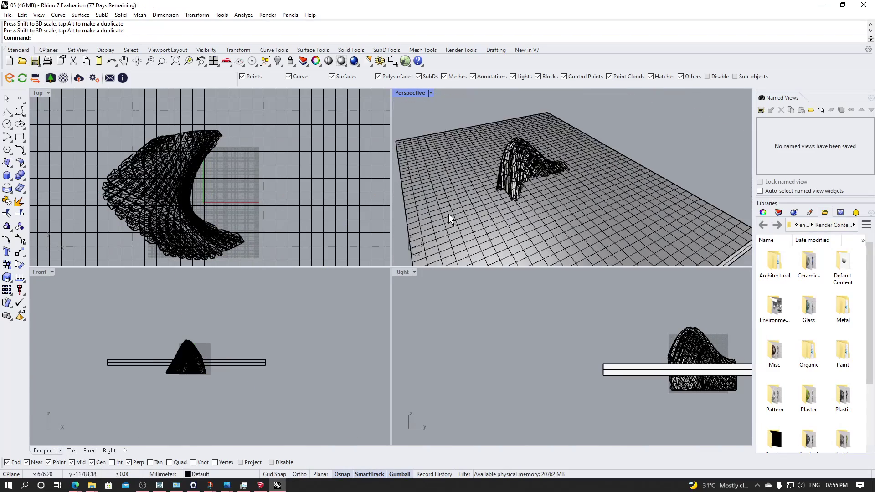
scroll(551, 183, up, 5)
click(550, 177)
scroll(549, 178, down, 5)
drag(545, 159, 545, 121)
- Move the pavilion in the Front view from its lowest foot corner perpendicularly onto the ground's top line
scroll(226, 395, up, 5)
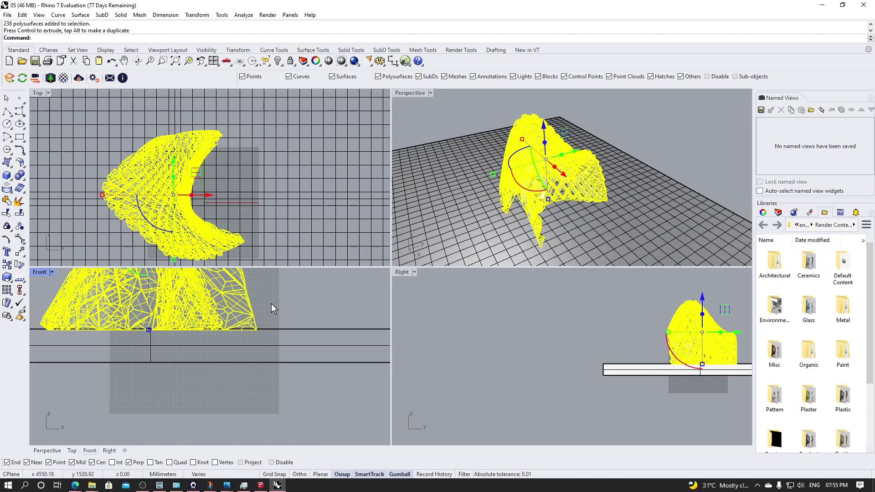
click(272, 303)
click(249, 321)
scroll(251, 321, up, 4)
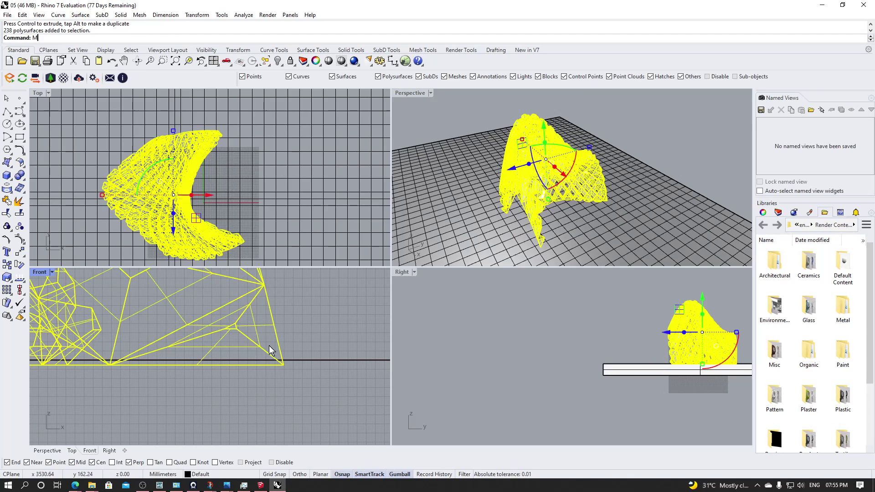
text(Movx)
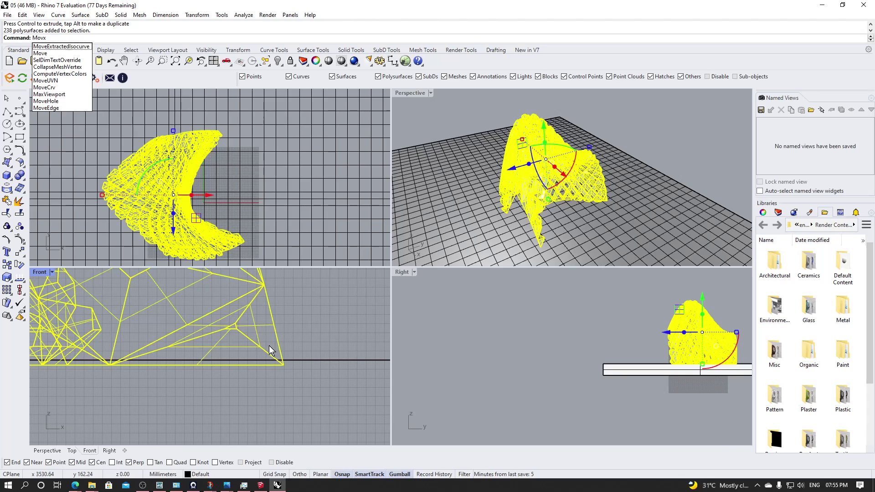
key(BackSpace)
text(e)
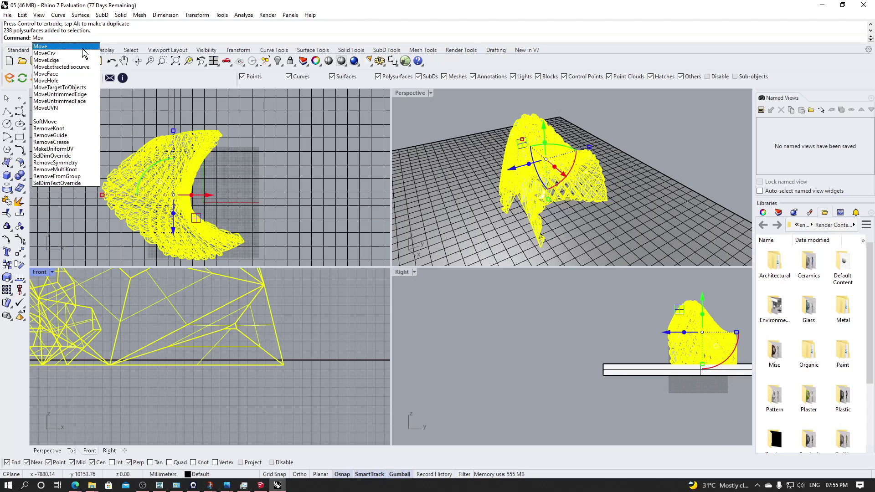
key(Return)
click(283, 365)
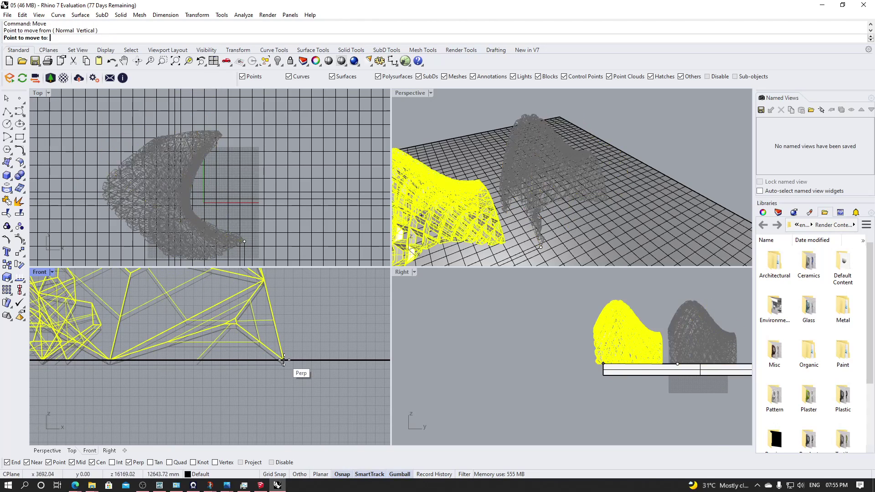
click(283, 361)
- Shift the pavilion horizontally from the ground's edge back toward the middle of the slab and check its placement
double_click(413, 92)
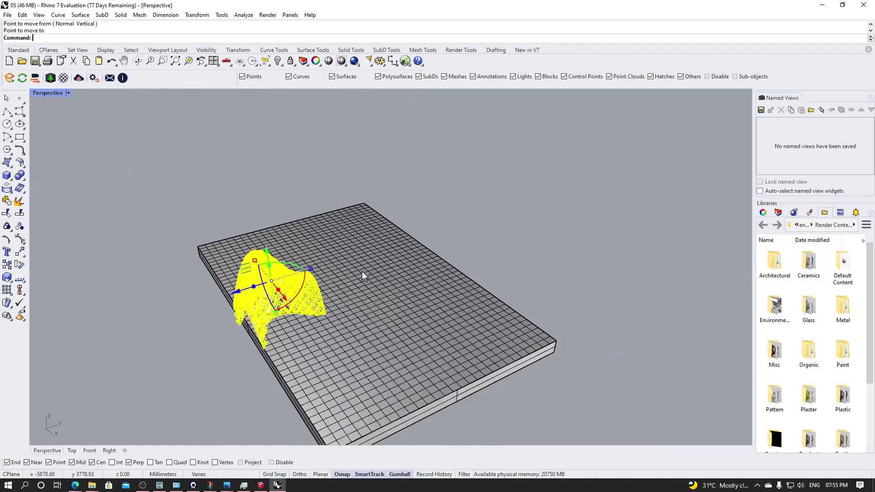
click(498, 237)
click(274, 299)
drag(298, 273, 358, 253)
click(488, 244)
scroll(313, 294, up, 9)
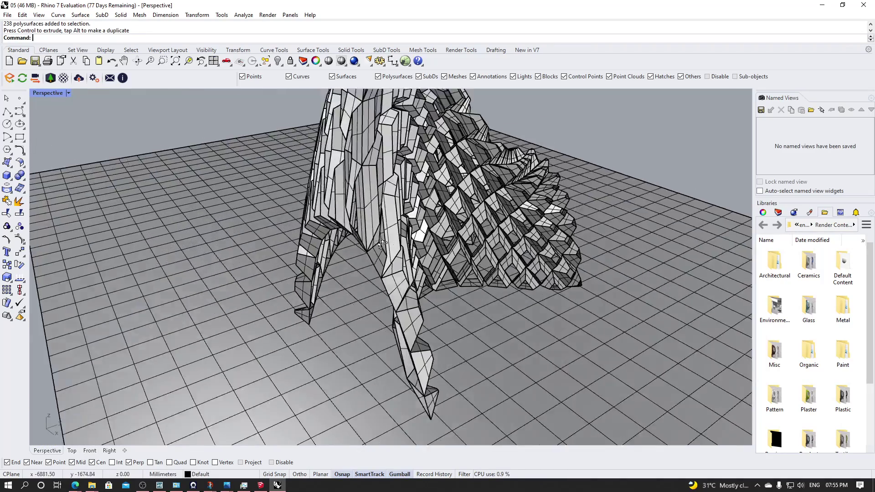
right_drag(338, 292, 101, 129)
scroll(374, 255, down, 6)
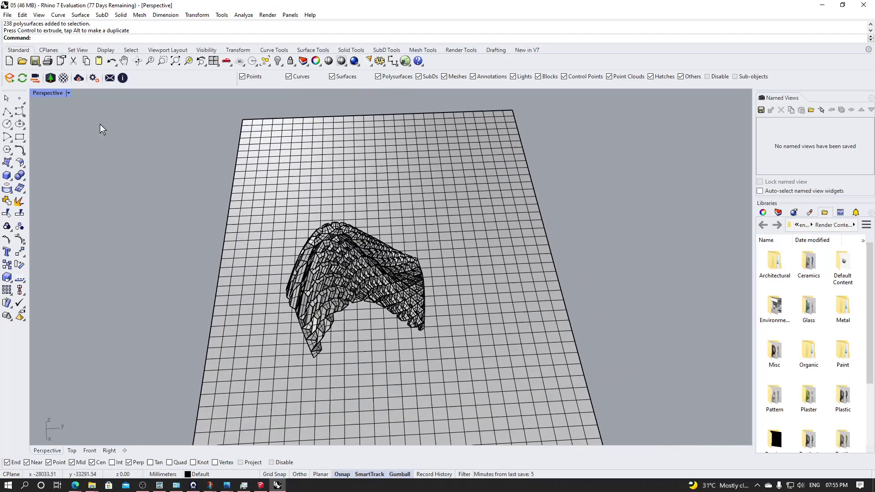
- Draw a degree 3 control point curve in the Top view between the ground's long edges, bending around the pavilion's open side
double_click(55, 93)
scroll(89, 165, down, 3)
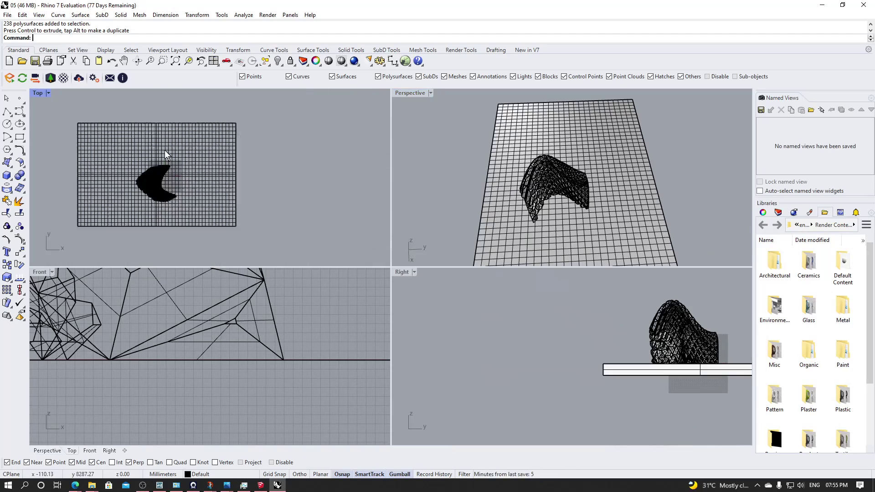
click(20, 112)
scroll(211, 132, up, 3)
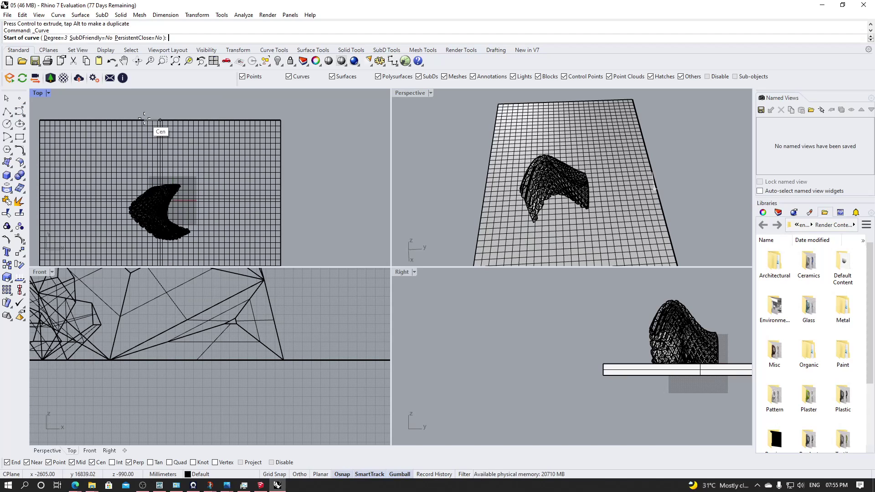
click(161, 120)
click(183, 151)
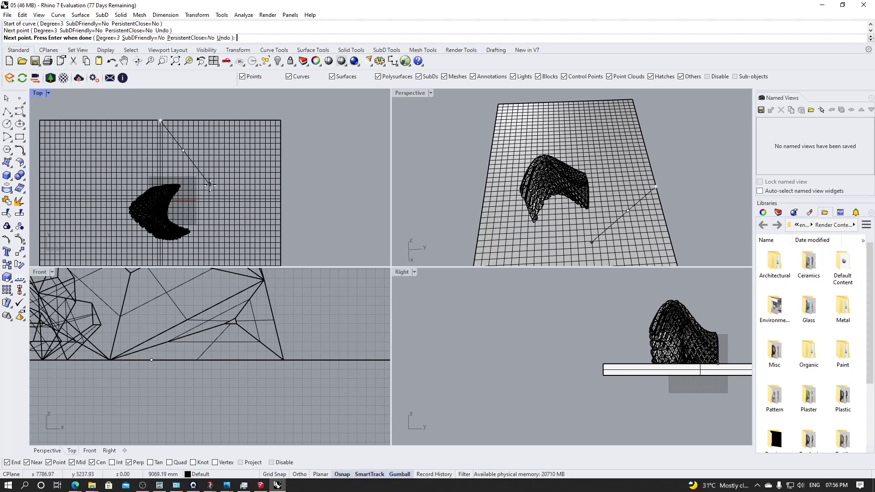
click(210, 185)
click(195, 202)
scroll(238, 198, down, 10)
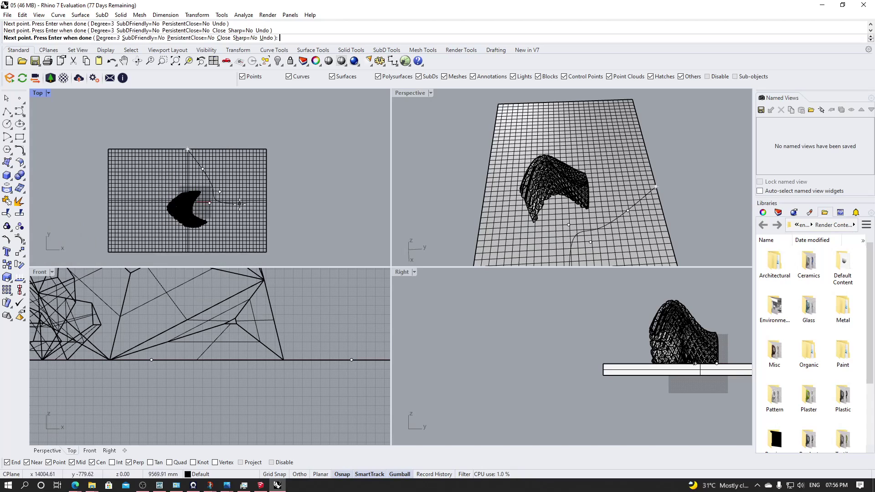
scroll(215, 231, up, 12)
click(230, 215)
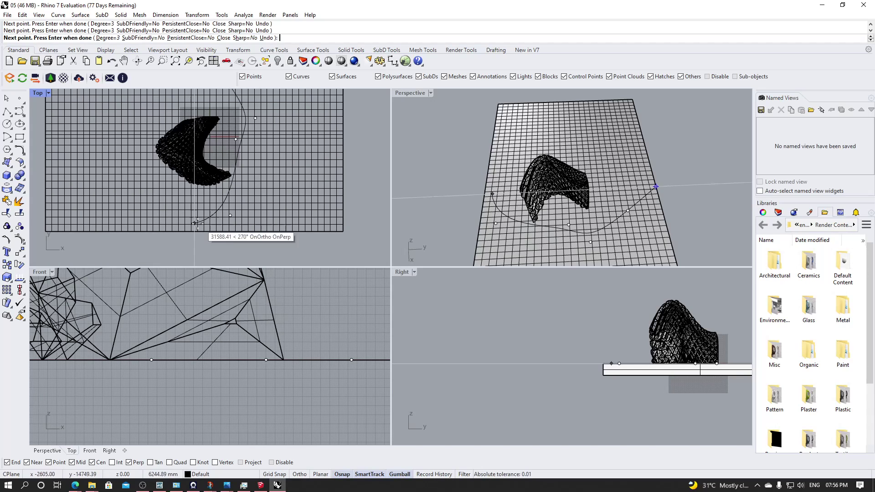
click(194, 231)
key(Return)
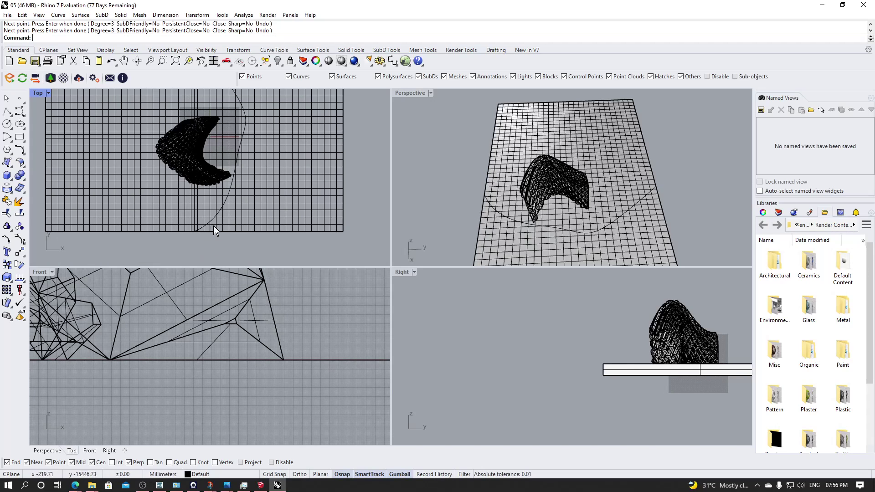
- Draw a second degree 3 contour curve outside the first one, running between the ground's two long edges with seven control points
scroll(321, 176, down, 5)
scroll(246, 154, up, 3)
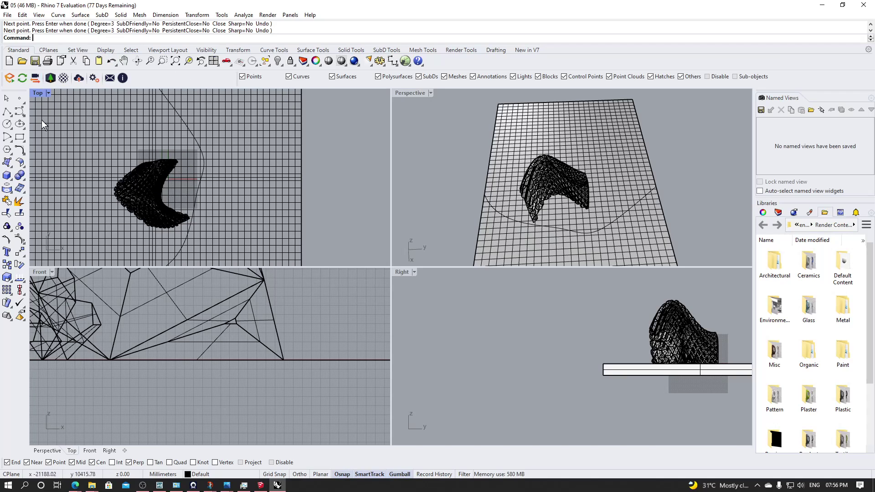
click(19, 112)
scroll(183, 109, up, 5)
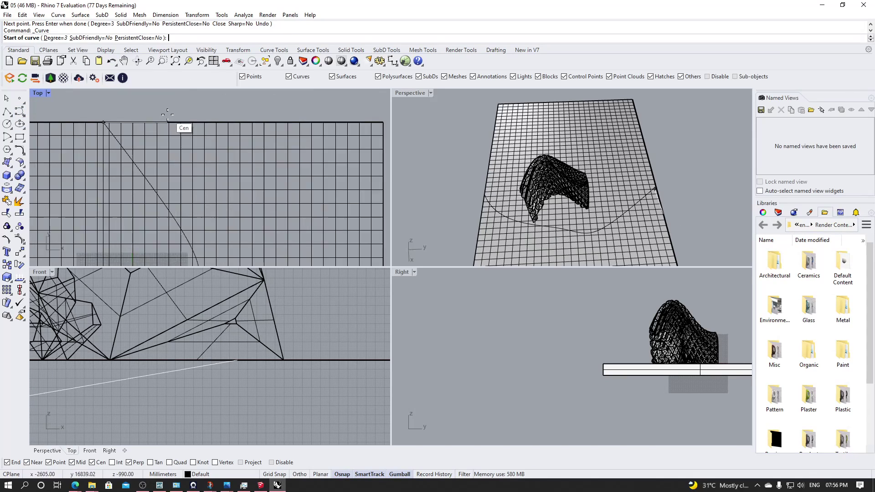
click(136, 123)
scroll(182, 155, down, 3)
click(206, 187)
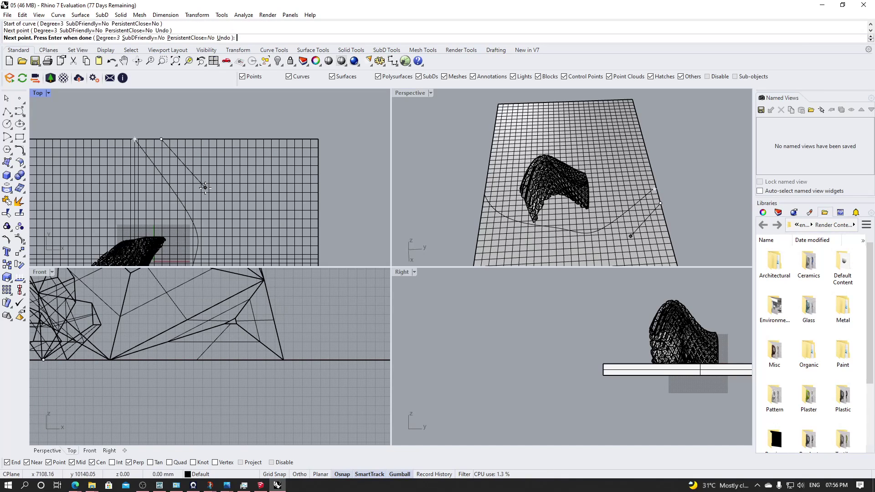
scroll(210, 181, down, 6)
scroll(213, 206, up, 8)
click(227, 233)
scroll(236, 192, down, 8)
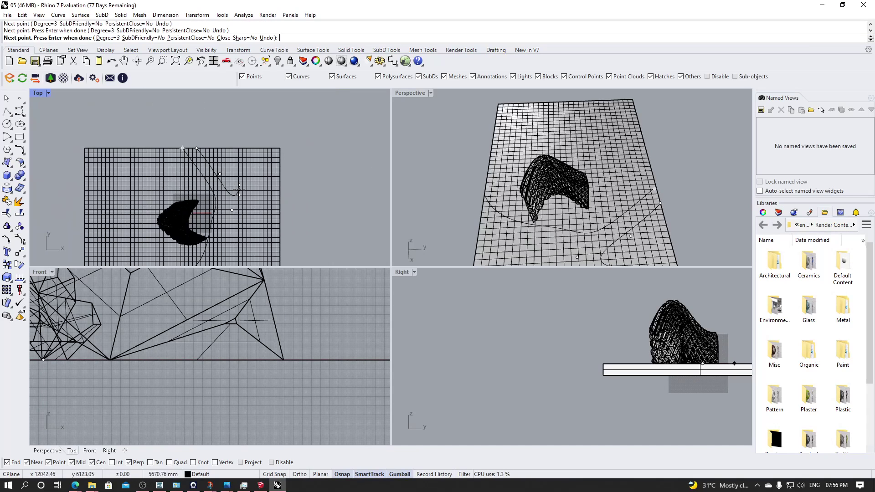
click(238, 190)
scroll(219, 191, up, 2)
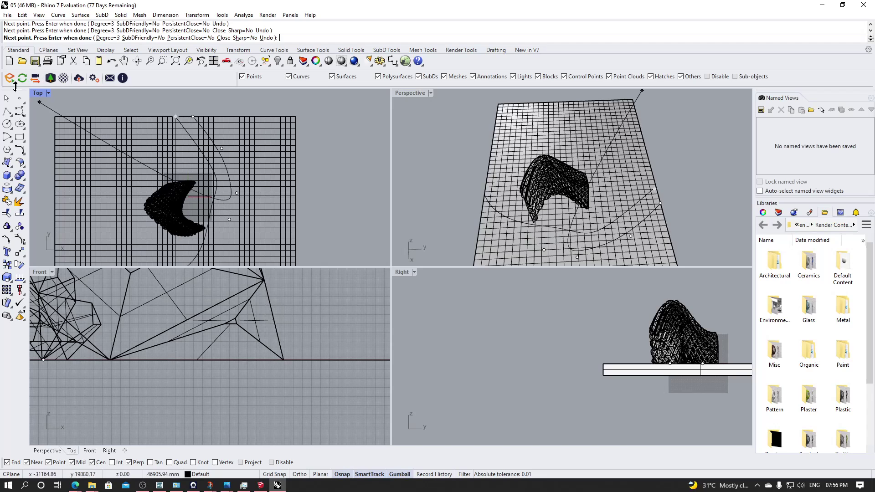
double_click(40, 93)
scroll(225, 136, down, 6)
scroll(342, 278, up, 14)
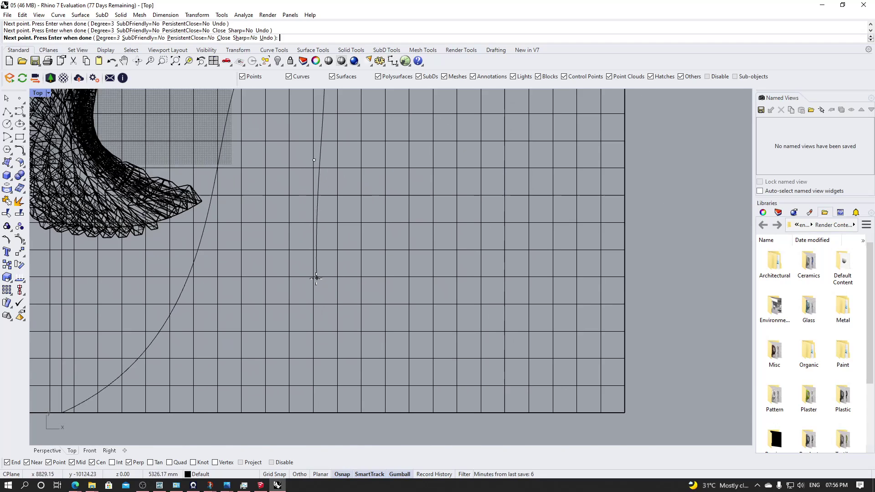
click(269, 272)
click(206, 313)
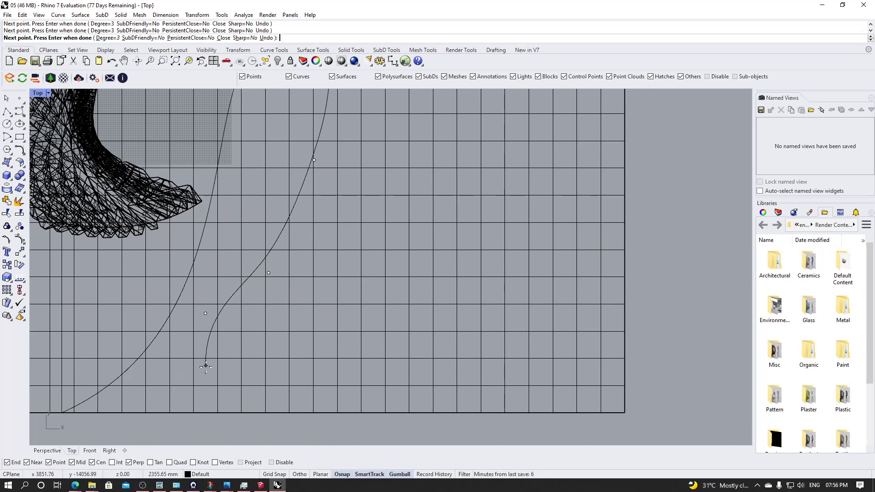
click(193, 413)
key(Return)
- Draw a third degree 3 contour curve outside the second, with five control points from the ground's long edge to its opposite outer corner
scroll(408, 296, down, 5)
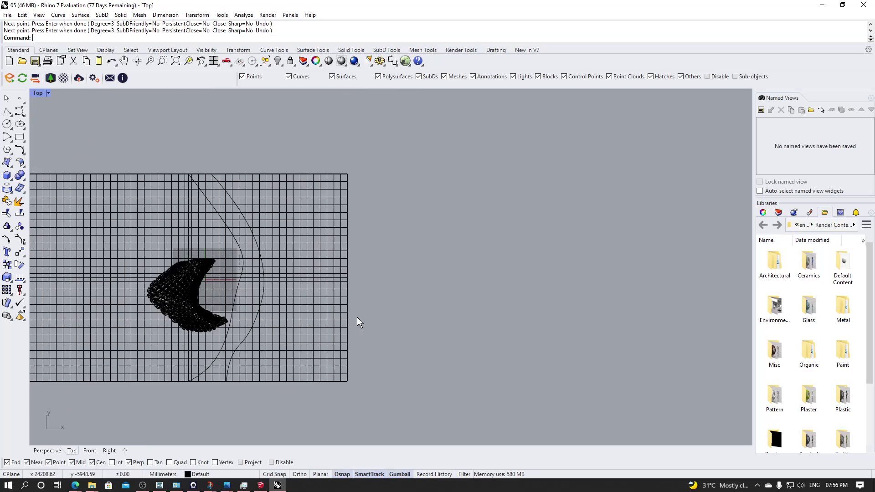
right_drag(357, 318, 338, 269)
scroll(241, 152, up, 4)
right_drag(248, 195, 299, 231)
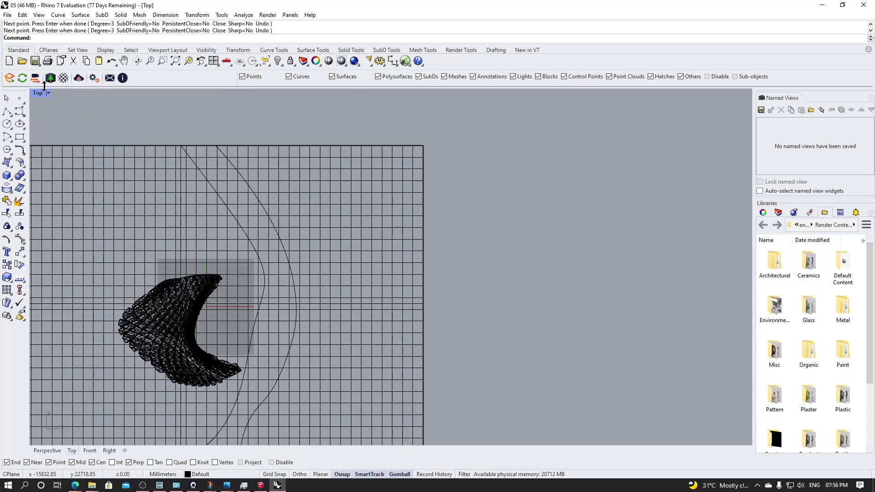
click(8, 112)
click(286, 152)
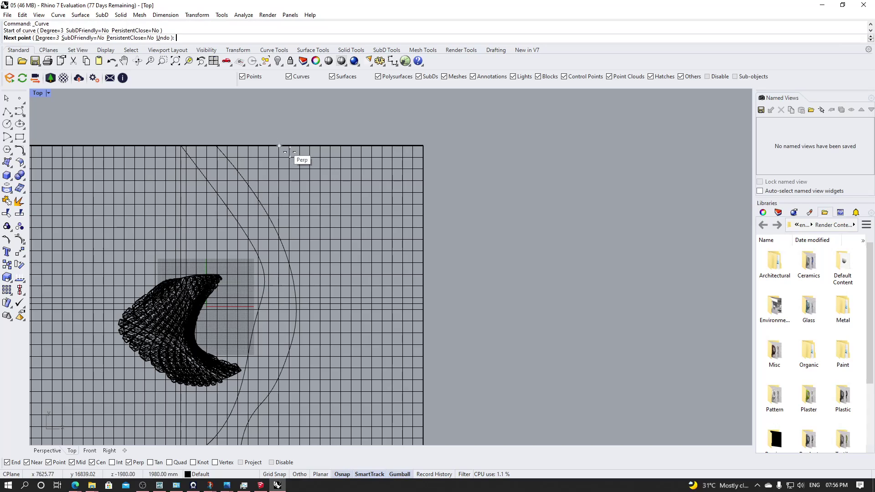
click(338, 216)
click(341, 286)
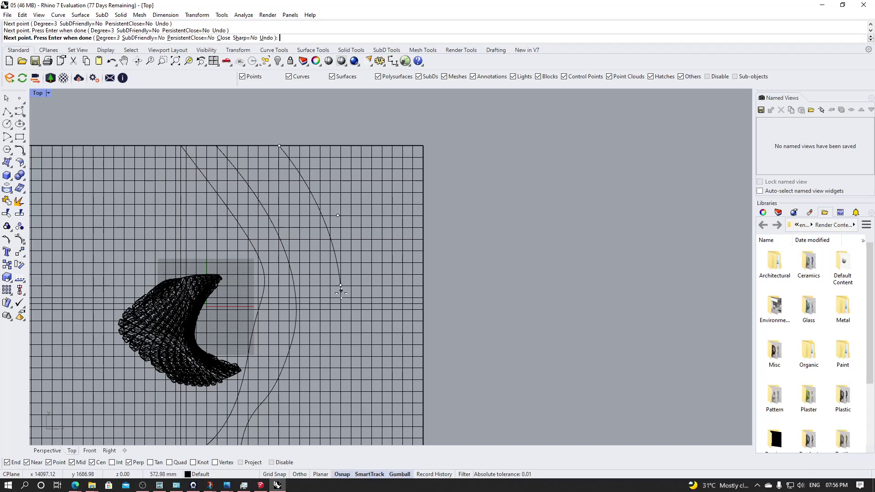
click(350, 386)
scroll(342, 322, down, 2)
scroll(390, 397, up, 2)
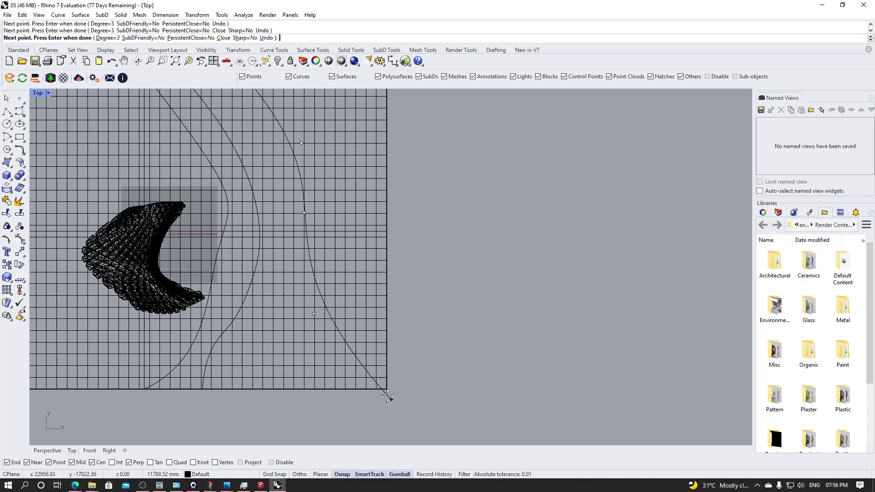
click(388, 391)
right_click(384, 392)
- Draw a polyline from one end of the innermost contour curve around the ground's two corners behind the pavilion to the curve's other end
right_drag(483, 385, 450, 365)
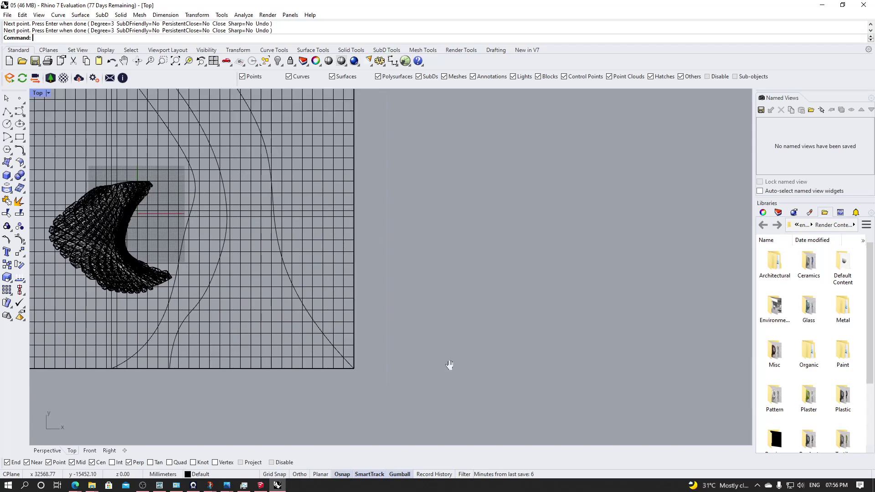
scroll(444, 370, down, 2)
scroll(439, 356, up, 3)
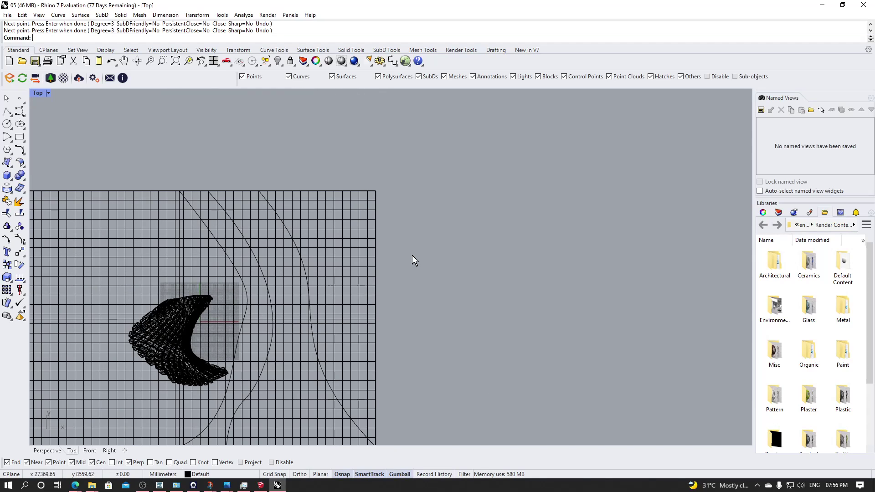
scroll(412, 256, down, 2)
scroll(435, 256, up, 1)
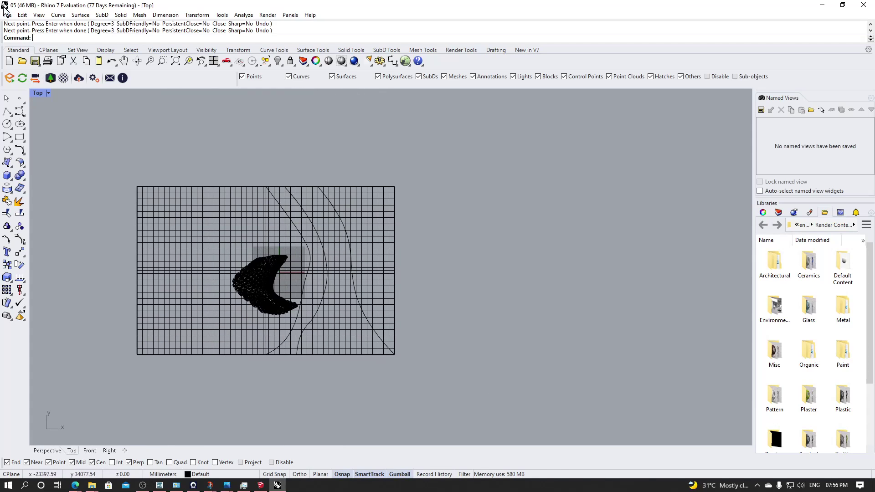
click(7, 112)
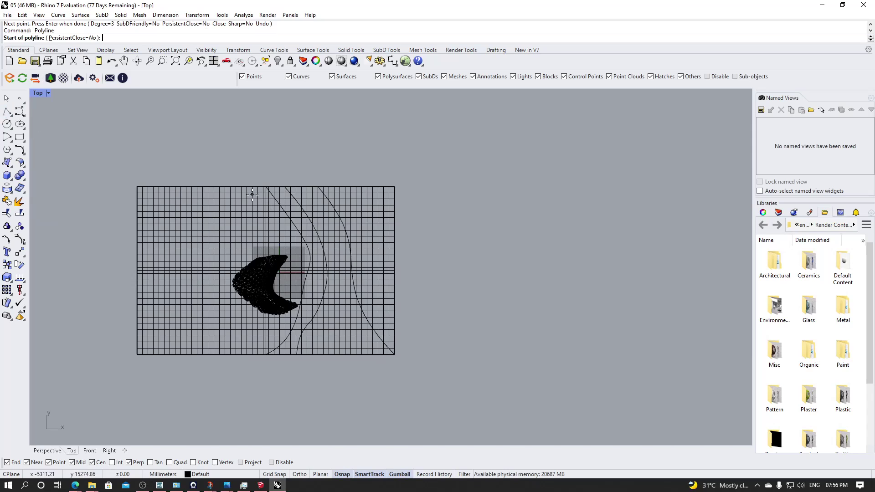
scroll(273, 182, up, 3)
click(279, 176)
scroll(278, 178, down, 3)
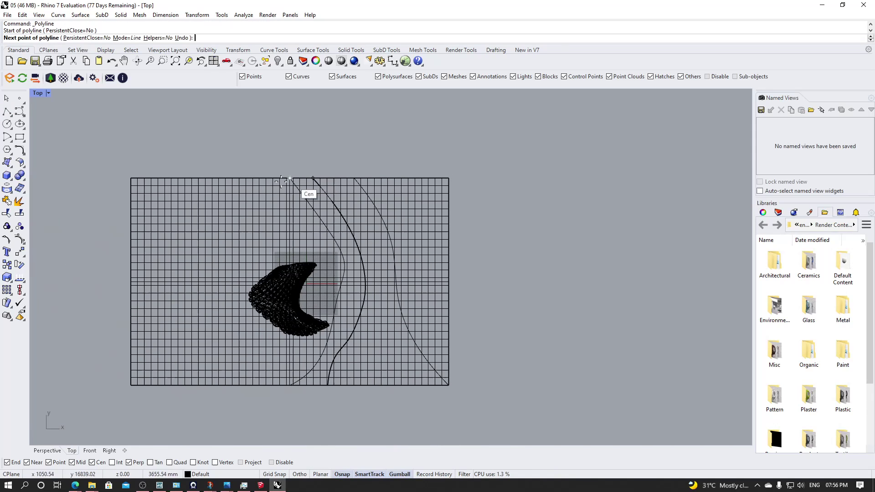
click(131, 178)
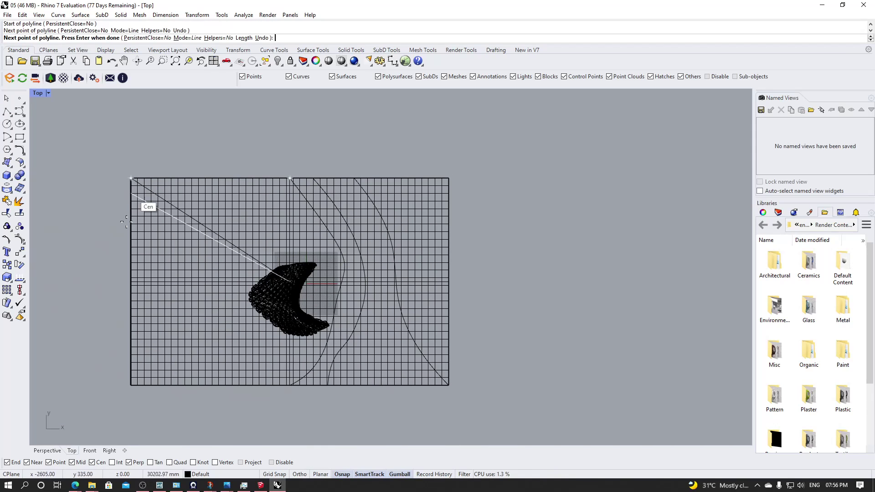
click(131, 385)
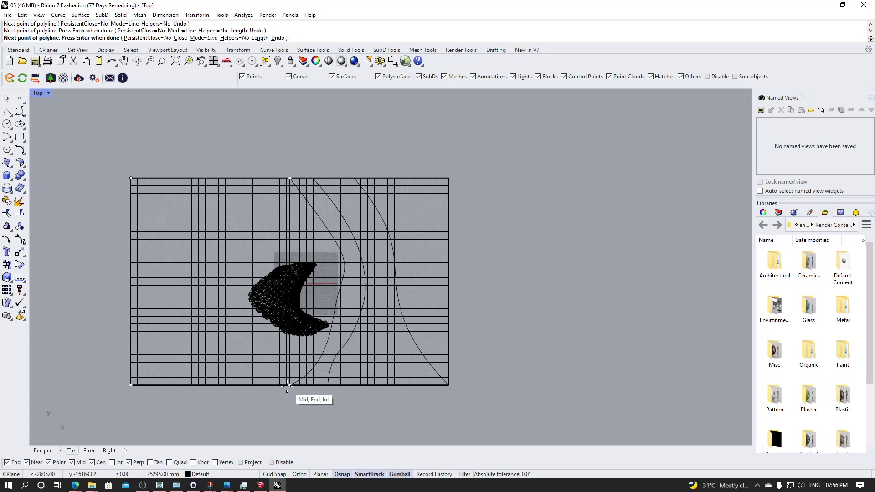
key(Return)
- Hide the densely gridded ground surface
click(227, 313)
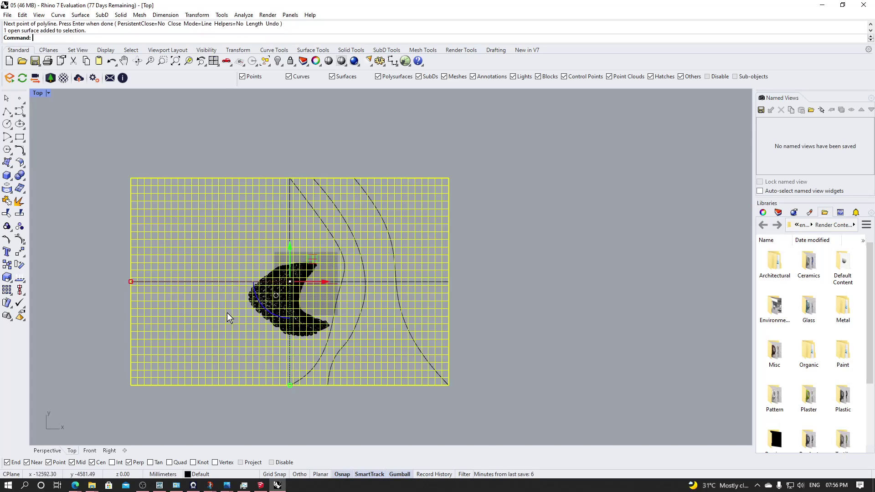
click(277, 62)
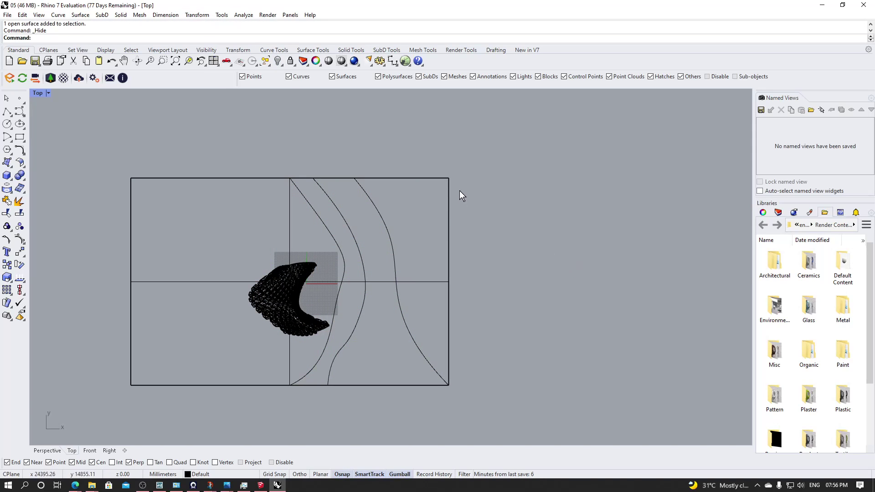
- Try hiding the remaining horizontal ground surface, undo the hide and clear the selection
drag(459, 191, 439, 220)
key(ctrl+h)
drag(469, 175, 438, 190)
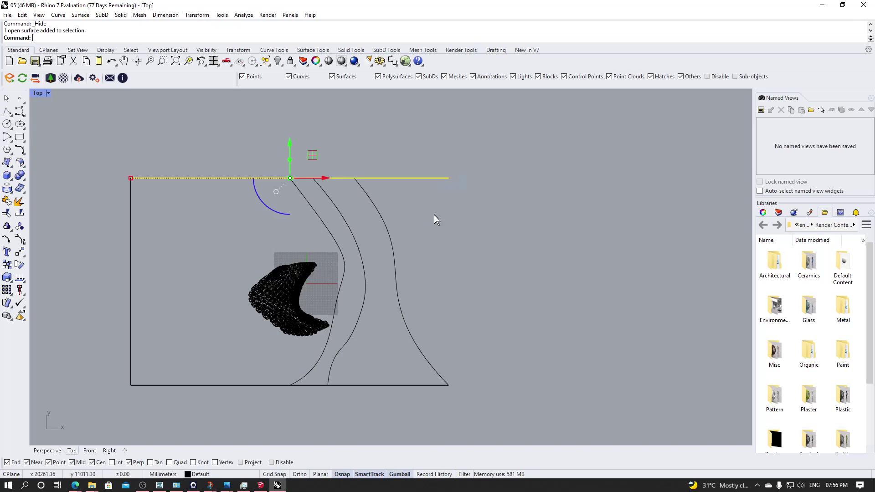
key(ctrl+z)
key(Escape)
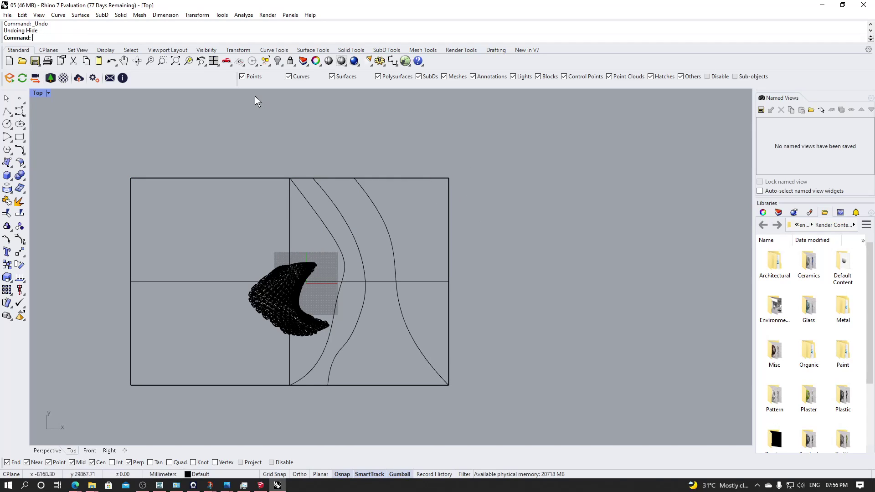
- Hide the remaining horizontal ground surface so that only the slab's side walls and the curves stay around the pavilion
click(433, 280)
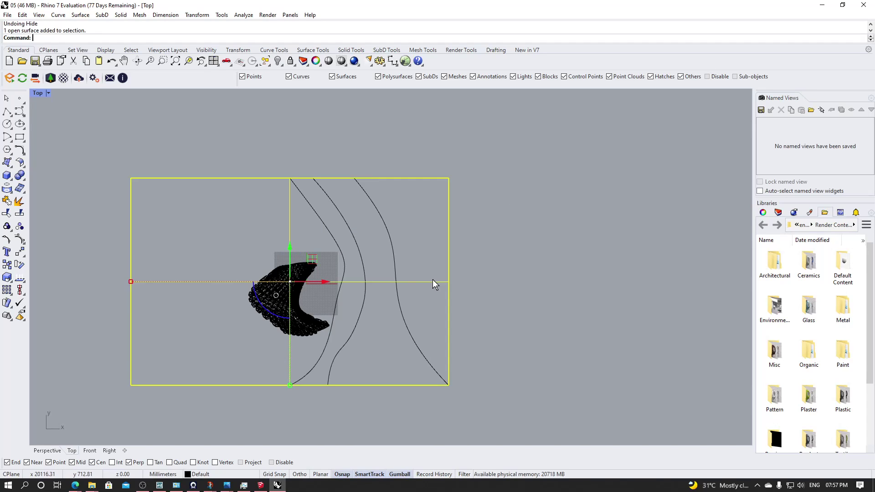
key(ctrl+h)
click(453, 242)
key(Escape)
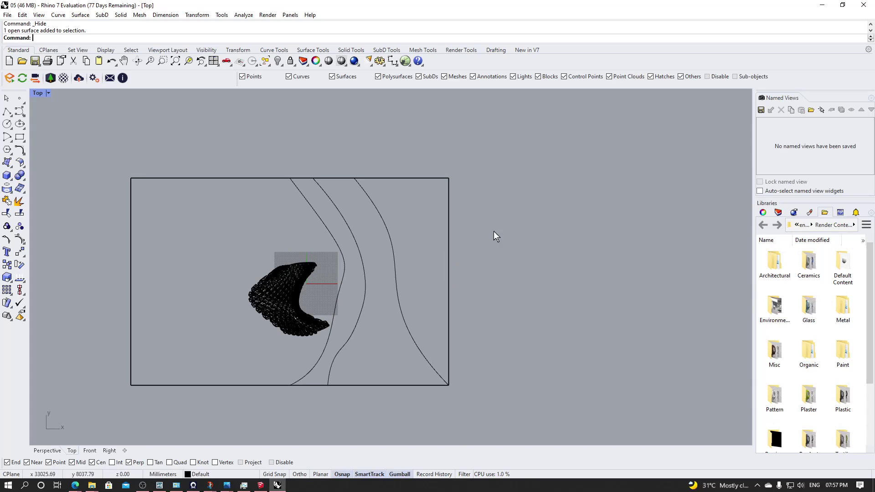
- Try hiding the slab's long side wall and its short outer end wall, and undo both hides
click(401, 178)
key(ctrl+h)
click(449, 194)
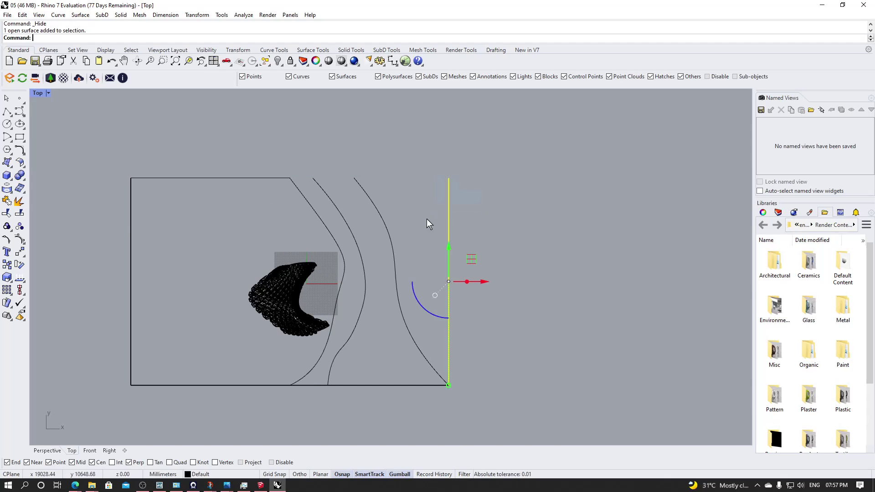
key(ctrl+h)
key(ctrl+z)
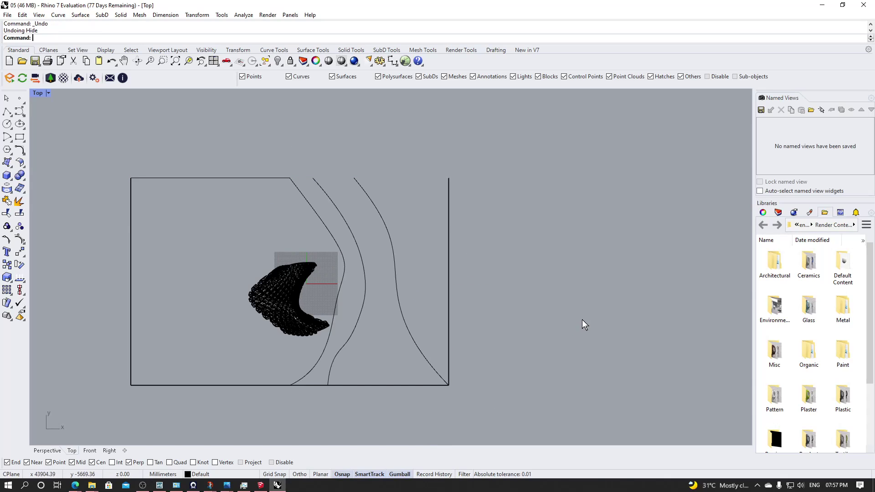
key(ctrl+z)
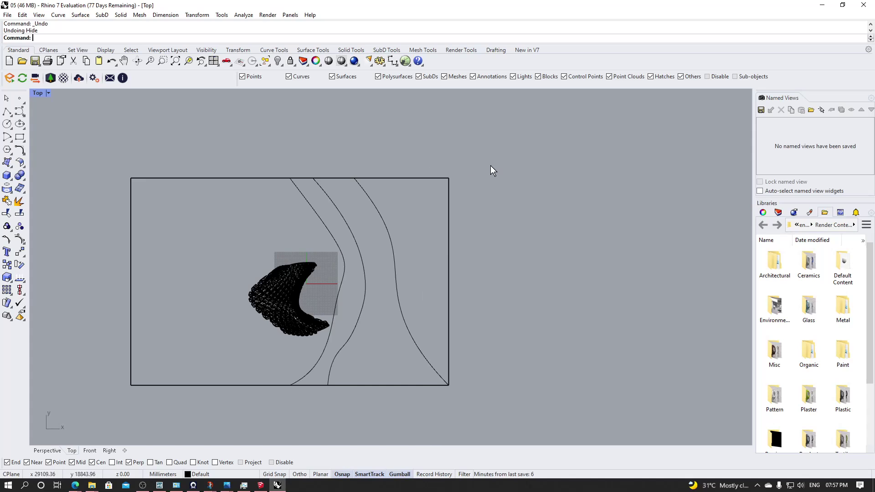
- Draw a polyline from the outermost contour curve's end on the long edge around the adjacent corner to the curve's other end
click(8, 107)
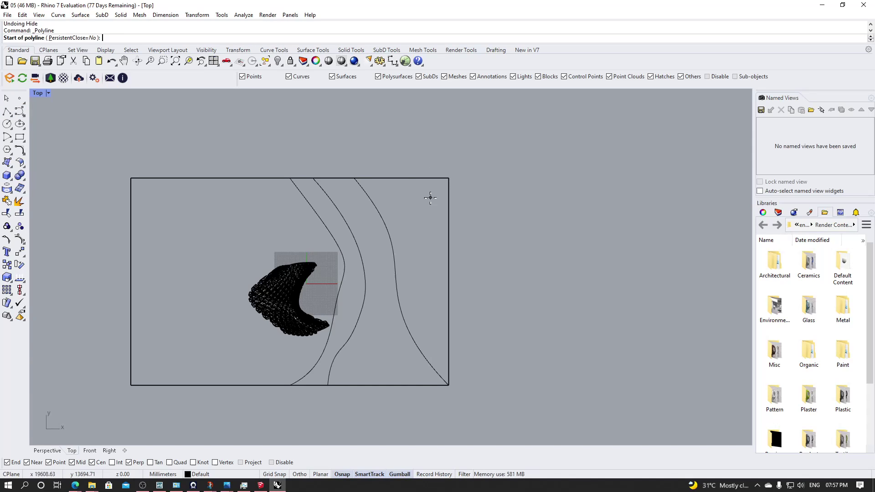
click(355, 178)
click(450, 179)
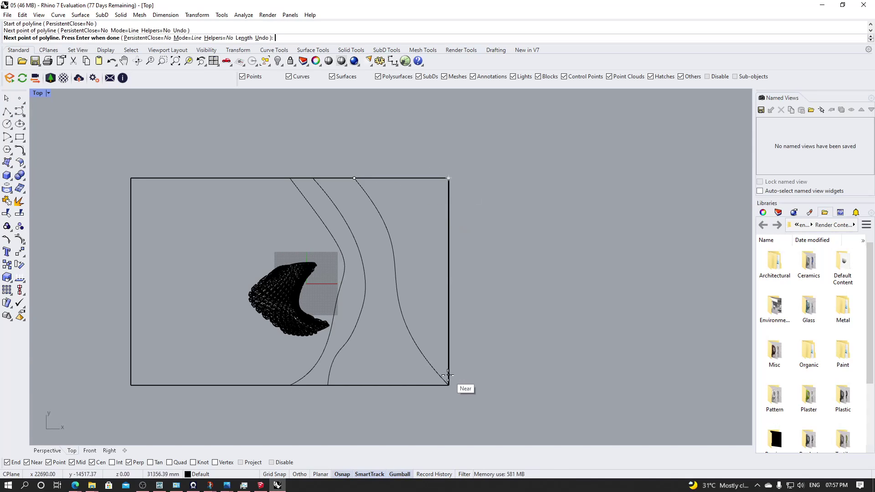
click(449, 385)
key(Return)
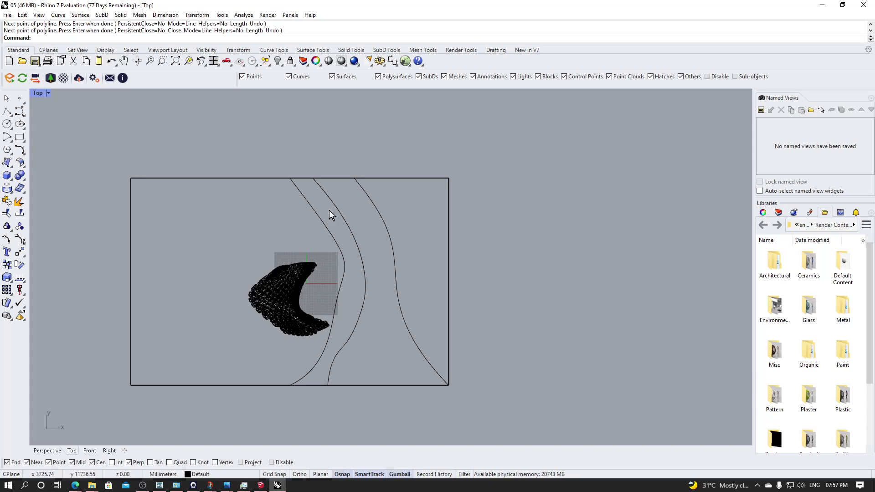
click(317, 219)
click(254, 180)
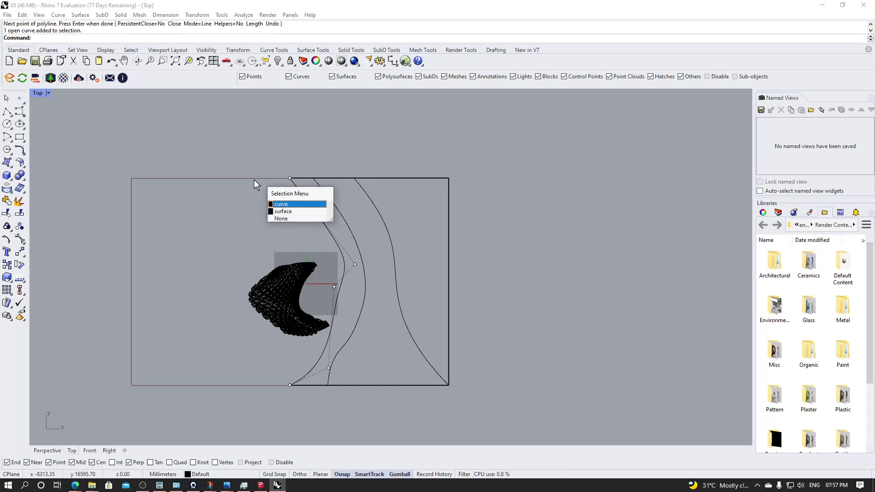
click(289, 202)
key(Escape)
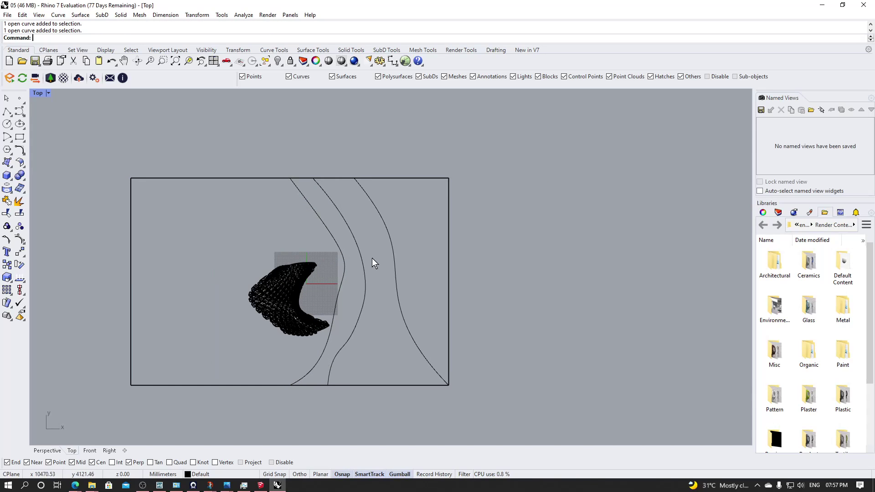
- Create a planar surface with PlanarSrf from the innermost contour curve and the polyline around the pavilion's side of the ground
key(Return)
click(318, 214)
click(257, 177)
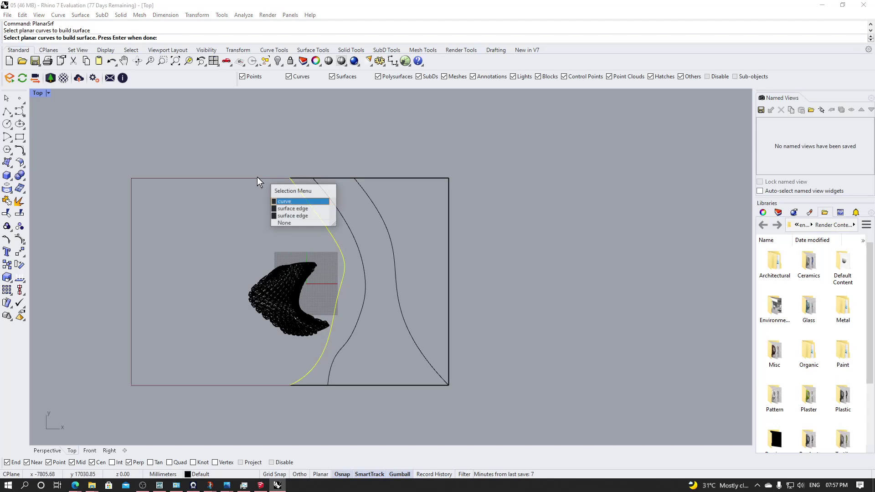
click(284, 202)
key(Return)
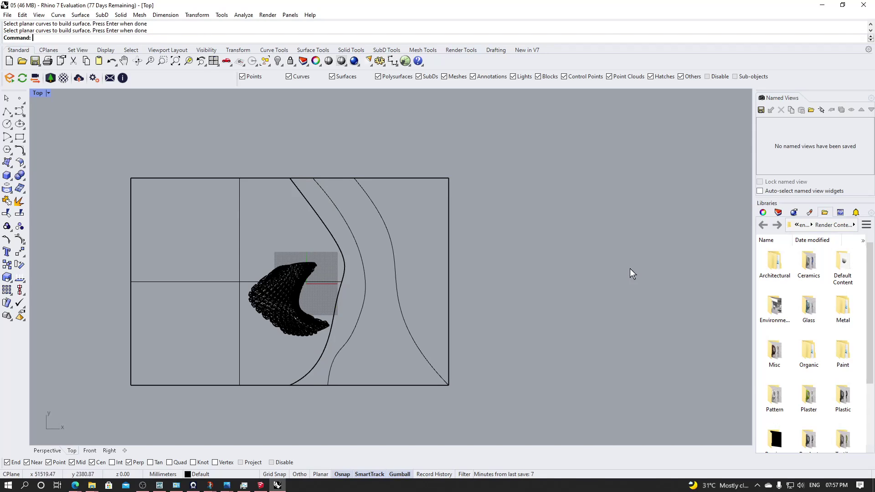
- Create a second planar surface with PlanarSrf from the outermost contour curve and the polyline around the outer corner
right_drag(629, 274, 561, 275)
scroll(357, 267, up, 2)
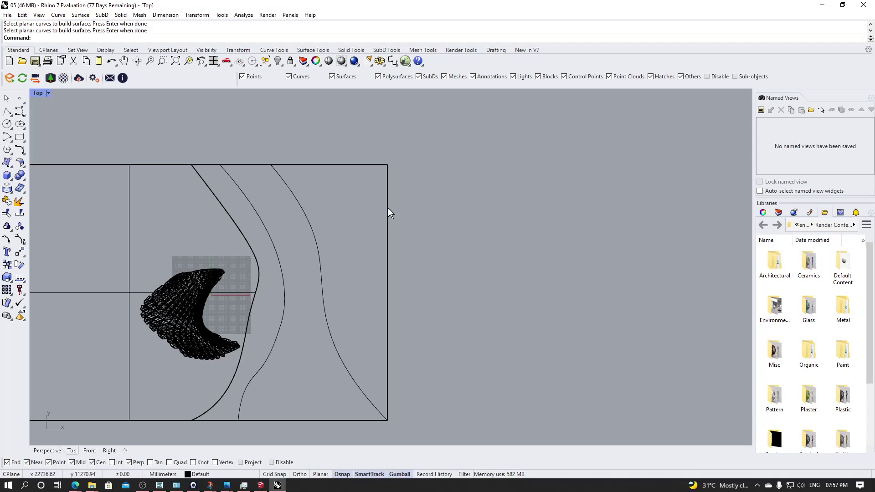
key(Return)
click(315, 240)
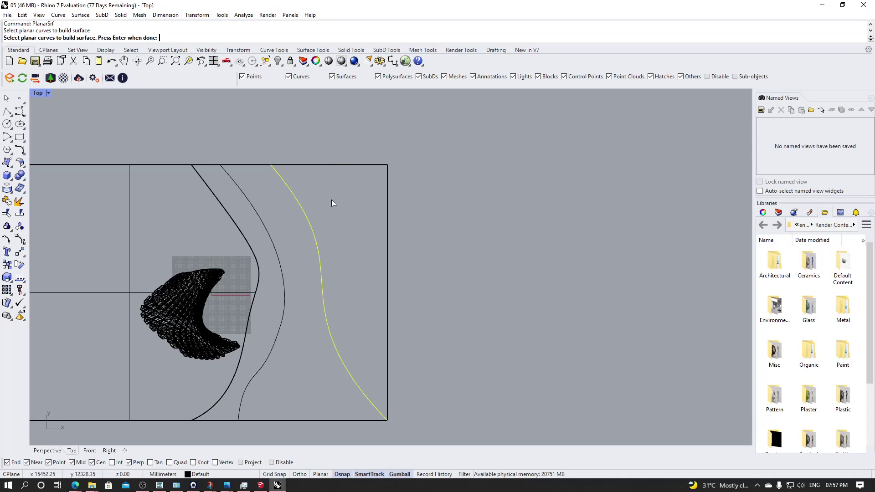
click(340, 164)
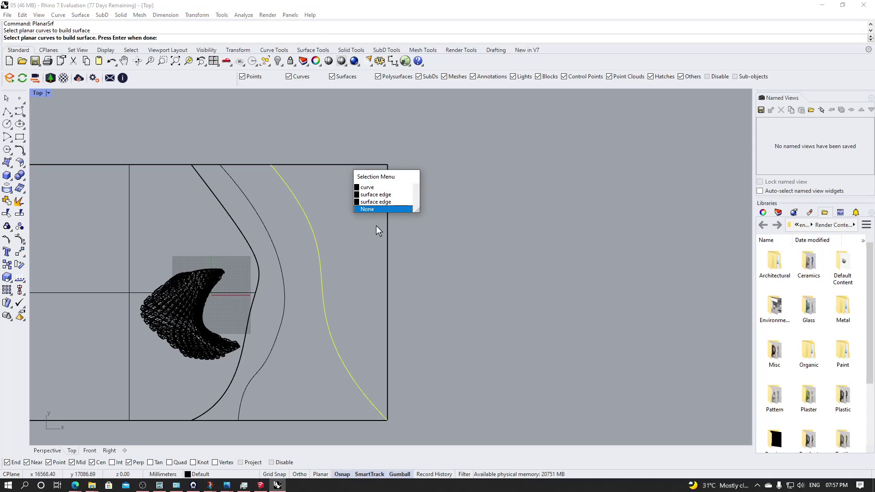
click(382, 194)
key(Return)
- Set the Top view to Shaded display, and examine the two planar ground surfaces in a maximized Perspective view
scroll(510, 277, down, 2)
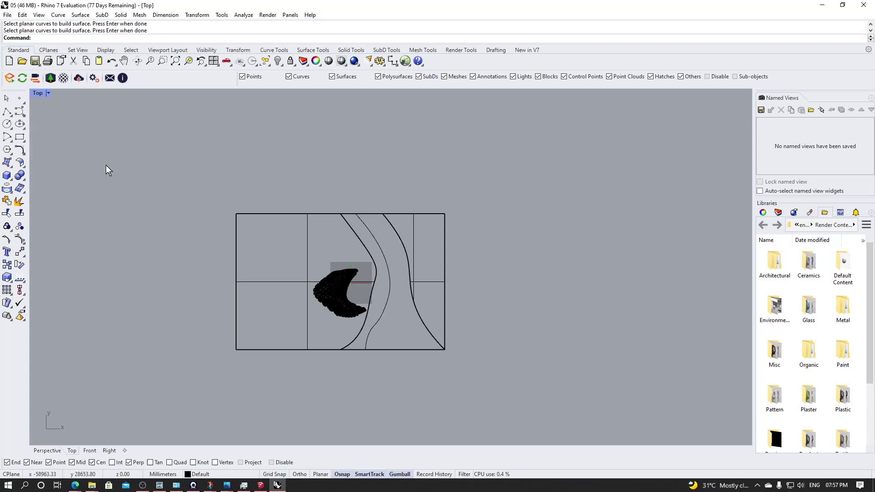
click(48, 93)
click(54, 137)
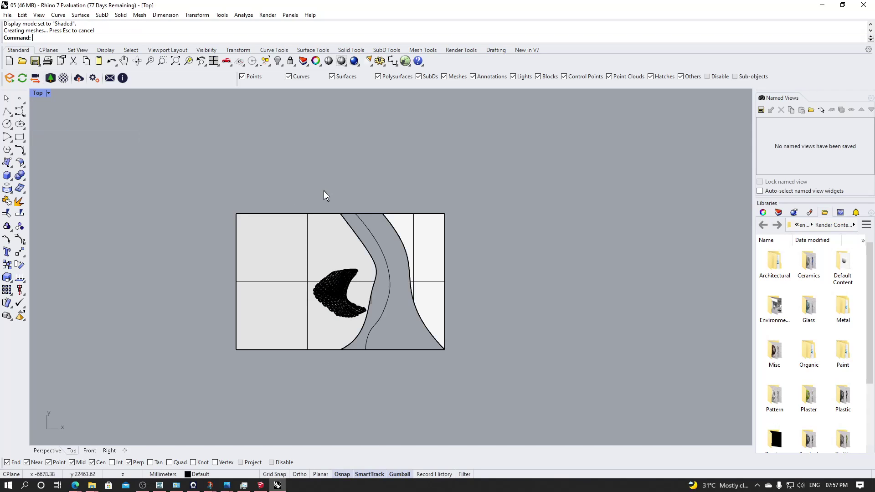
double_click(38, 94)
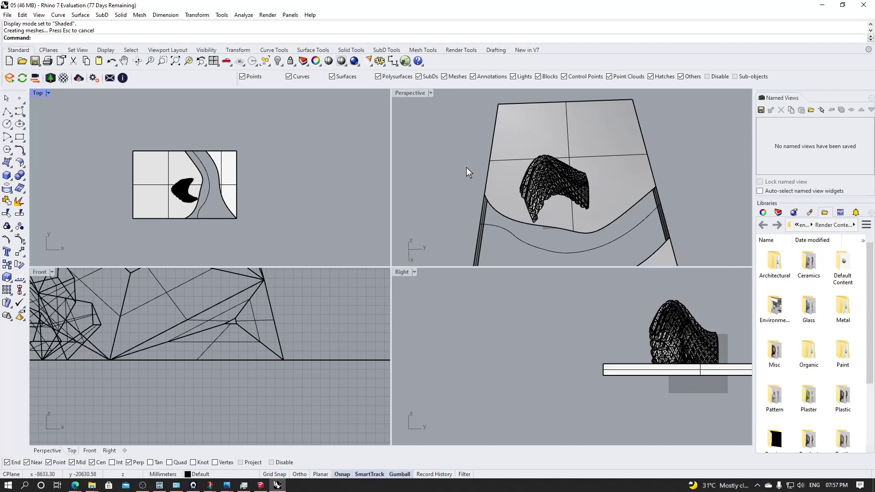
double_click(410, 93)
right_drag(438, 157, 529, 132)
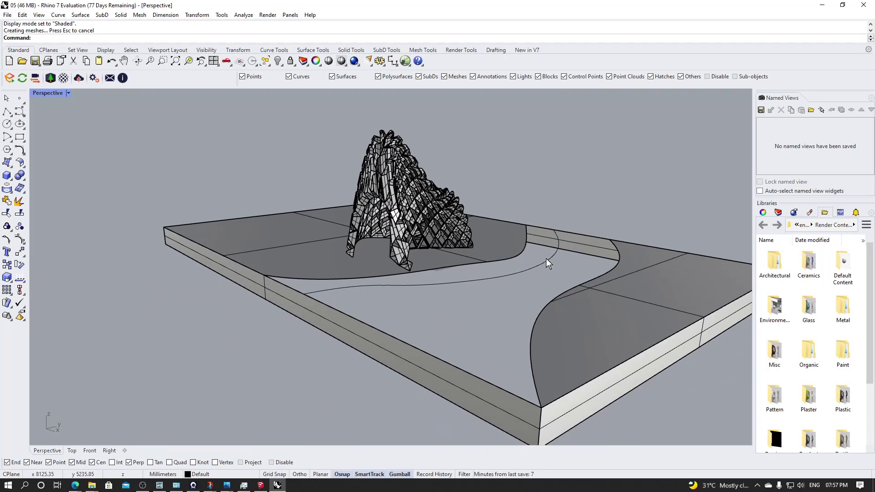
- Lower the middle contour curve vertically to about the mid-height of the ground's side walls
click(546, 260)
drag(482, 224, 482, 237)
click(601, 187)
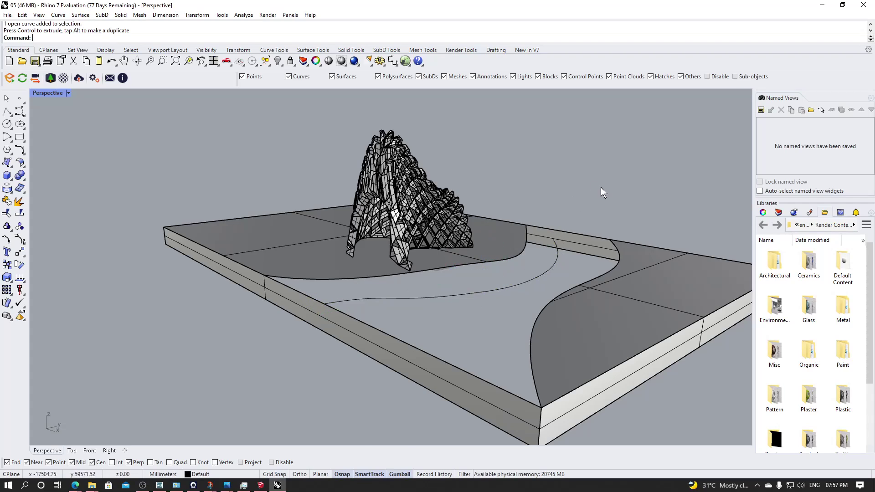
- Hide the planar surface beneath the pavilion and the innermost contour curve that bounds it
mouse_move(601, 187)
right_down()
mouse_move(520, 206)
mouse_move(630, 198)
mouse_move(601, 200)
right_up()
click(510, 212)
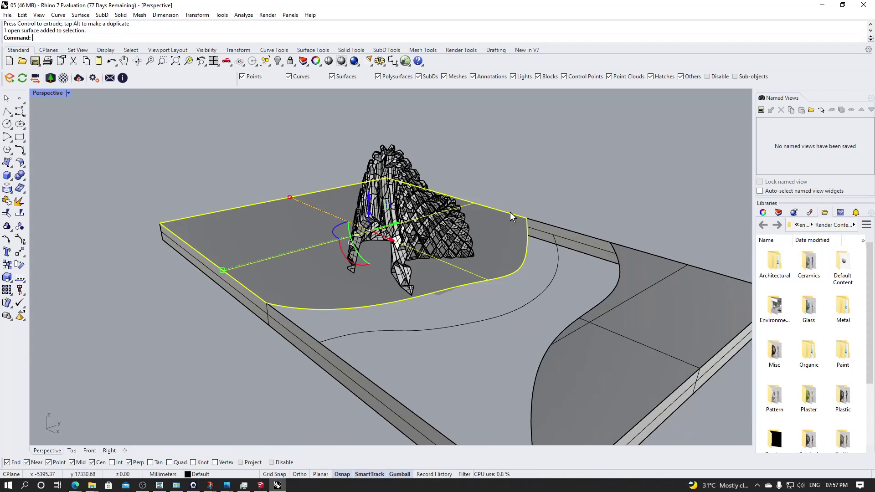
click(542, 220)
click(437, 285)
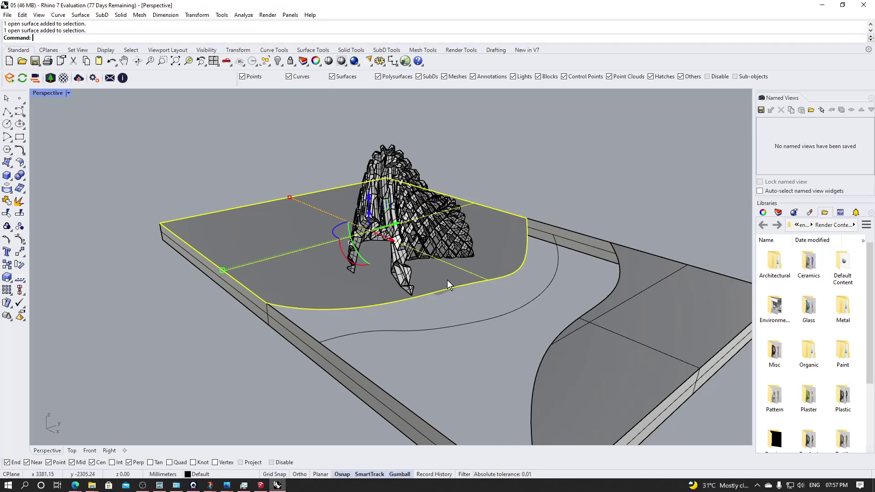
click(278, 61)
right_drag(322, 196, 396, 287)
click(465, 310)
key(ctrl+h)
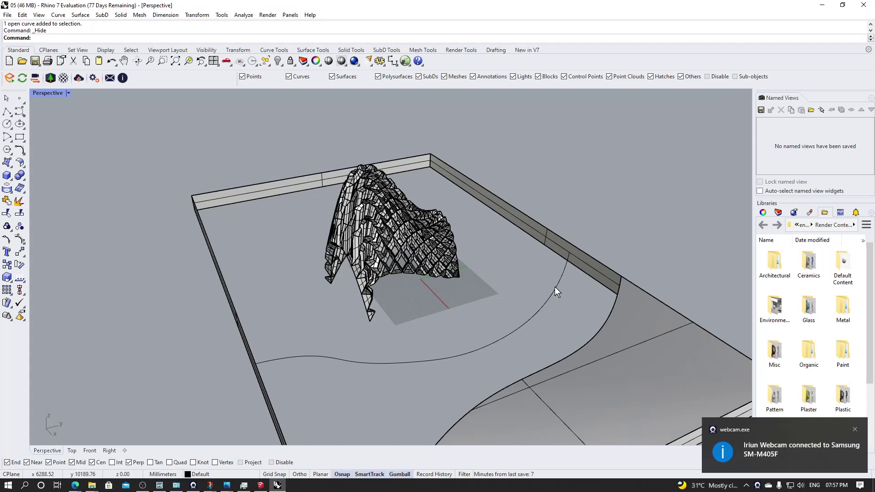
- Draw a polyline along the walls' mid-height from one end of the middle contour curve, around the pavilion-side corners, to its other end
right_drag(595, 206, 621, 221)
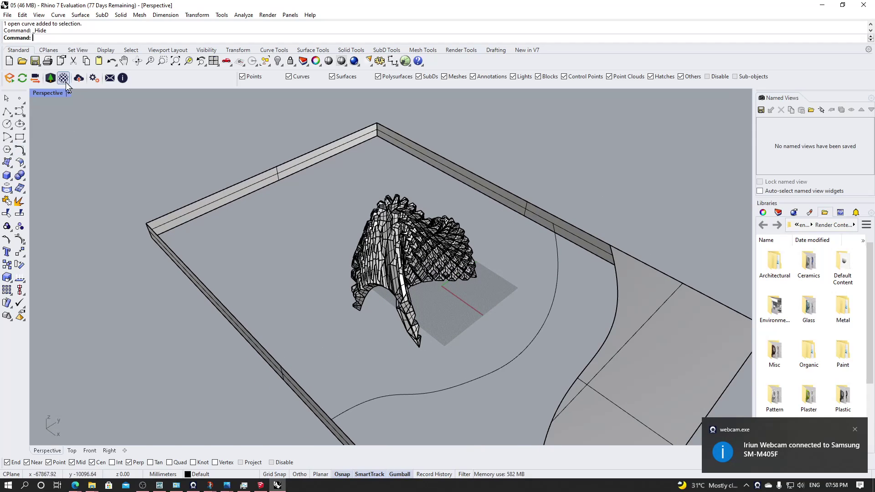
click(8, 113)
click(553, 223)
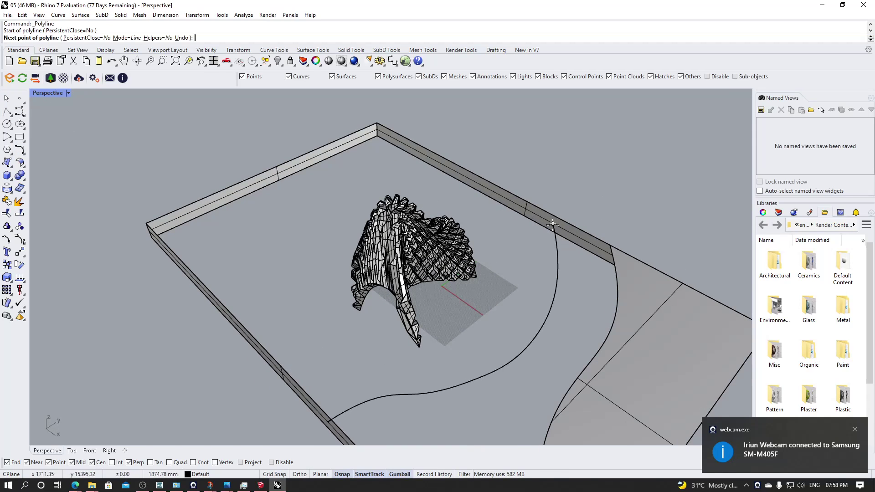
click(377, 137)
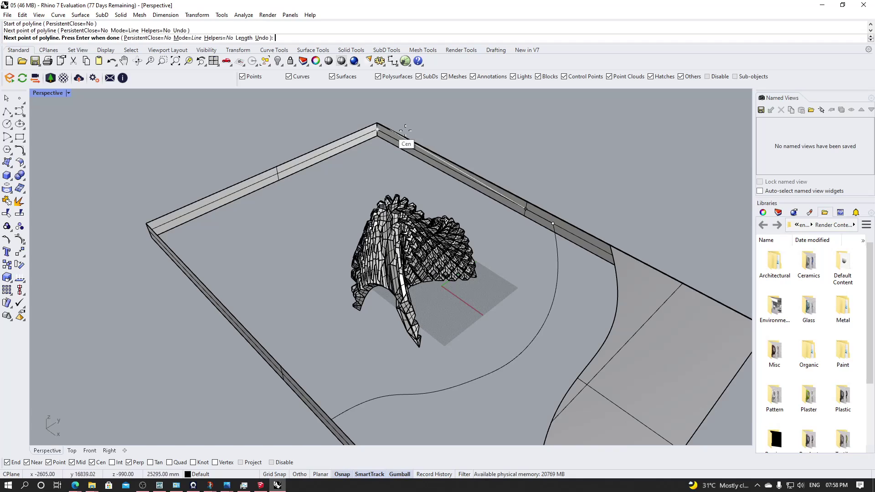
right_drag(377, 137, 329, 128)
click(343, 121)
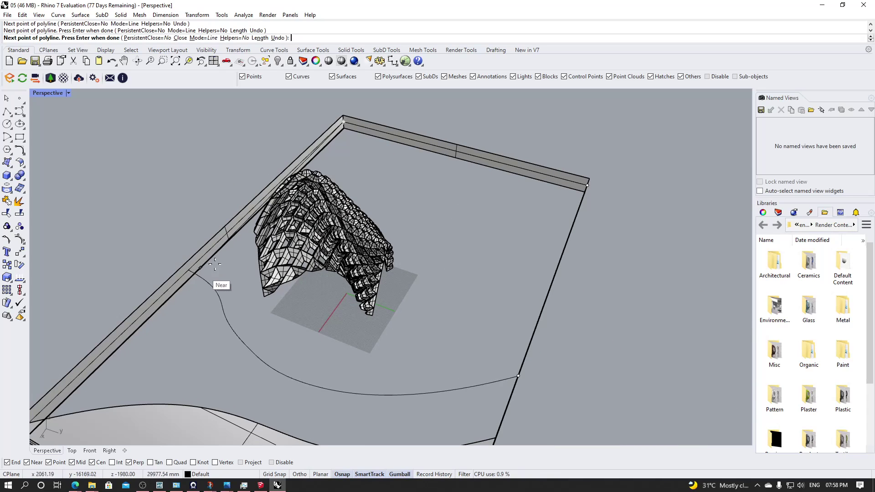
key(Return)
- Try to create a planar surface with PlanarSrf from the middle contour curve alone
click(226, 321)
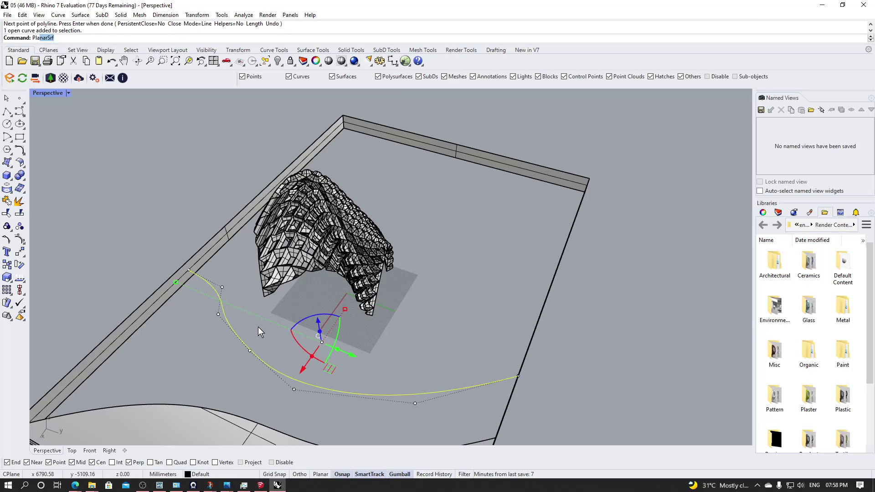
key(Return)
click(166, 181)
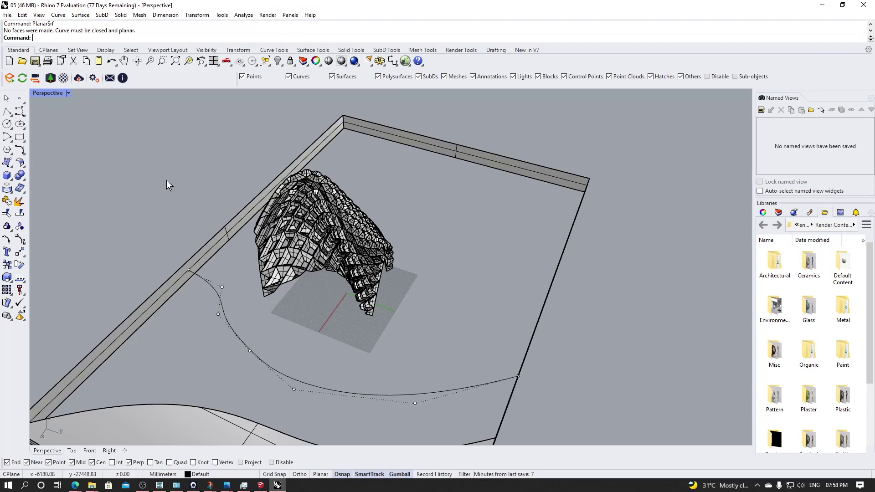
- Hide the long side wall at the middle contour curve's end to expose the polyline running along it
click(220, 304)
click(211, 247)
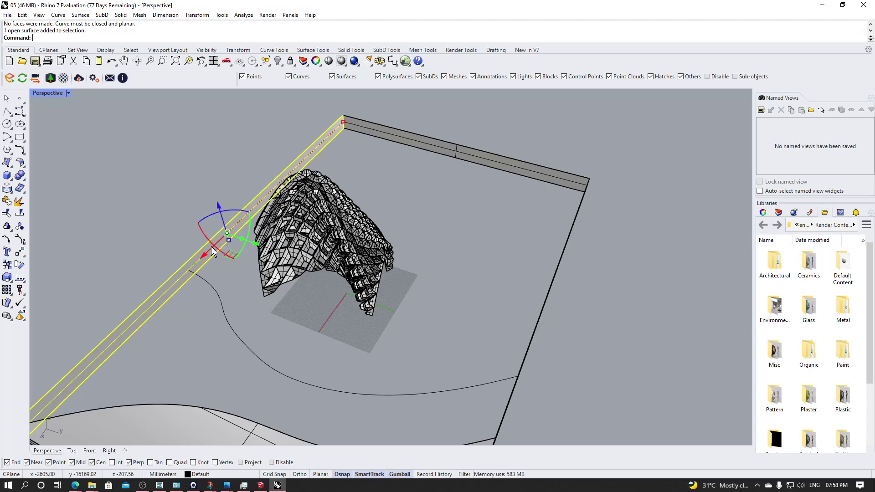
click(230, 310)
click(166, 303)
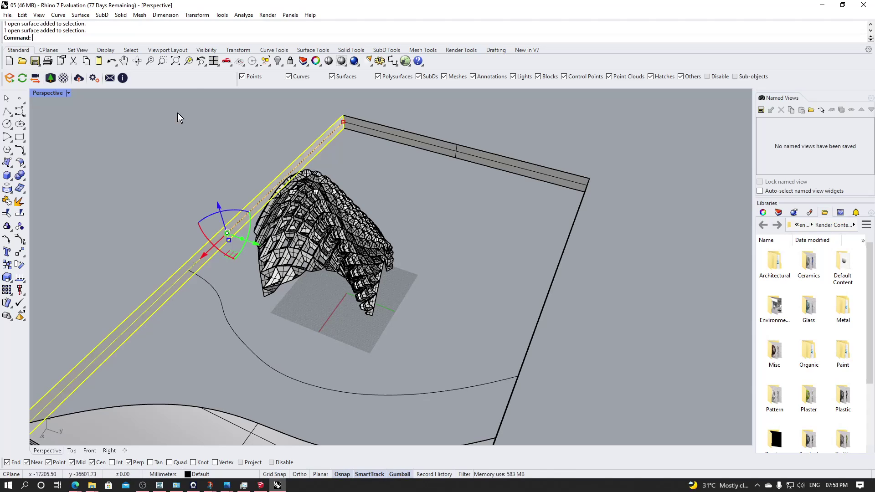
click(277, 62)
- Try to create a planar surface with PlanarSrf from the middle contour curve and the mid-height polyline
scroll(238, 224, up, 2)
scroll(152, 277, down, 5)
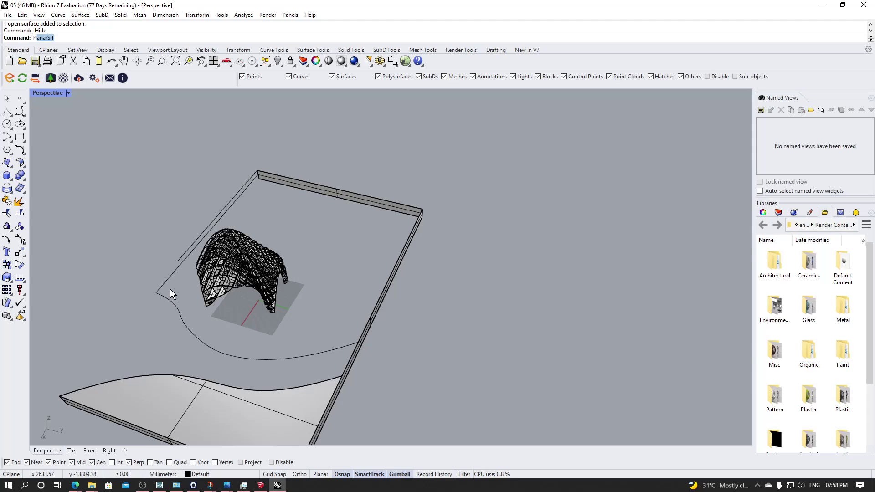
key(Return)
click(172, 304)
click(165, 282)
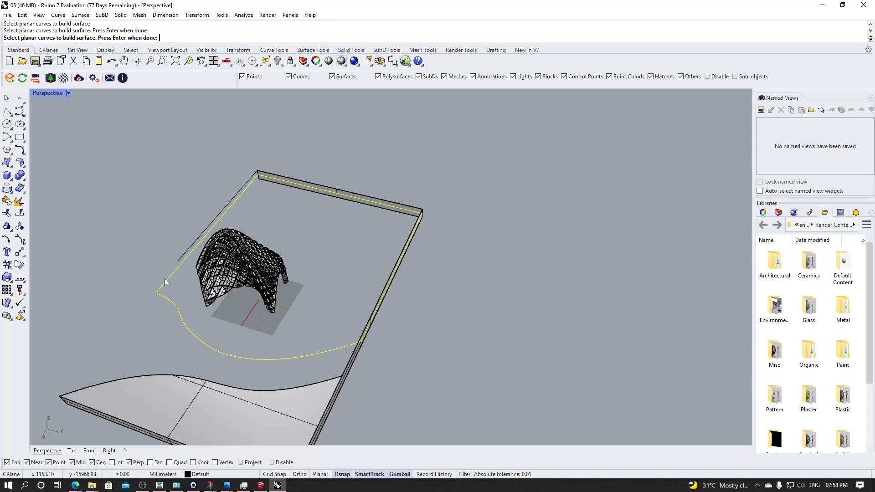
key(Return)
- Examine up close where the middle contour curve's end meets the opposite long side wall
right_drag(352, 286, 458, 358)
click(456, 353)
scroll(472, 299, up, 10)
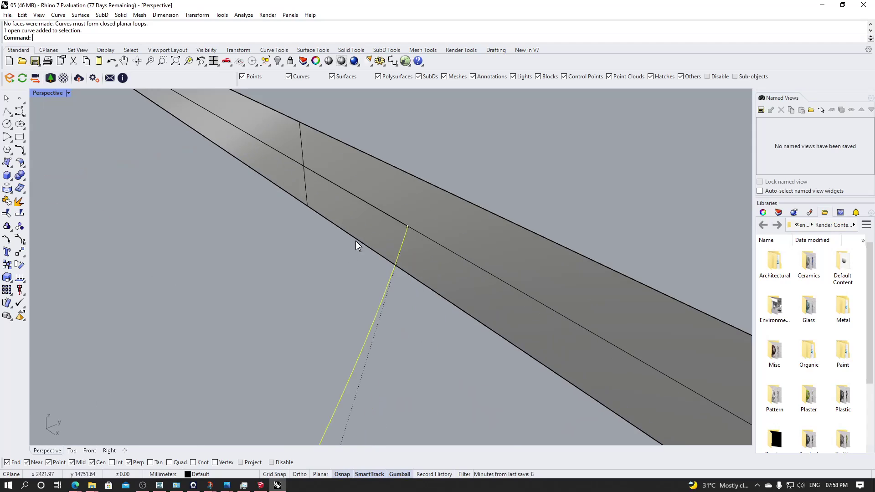
scroll(381, 222, down, 4)
scroll(441, 245, up, 4)
scroll(441, 245, down, 4)
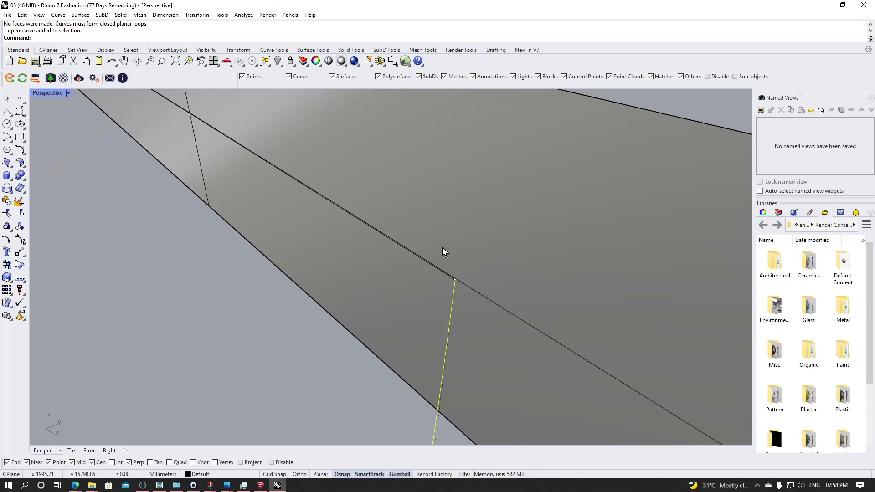
scroll(476, 281, down, 3)
- Undo the hiding of the long side wall and the mid-height polyline
key(ctrl+z)
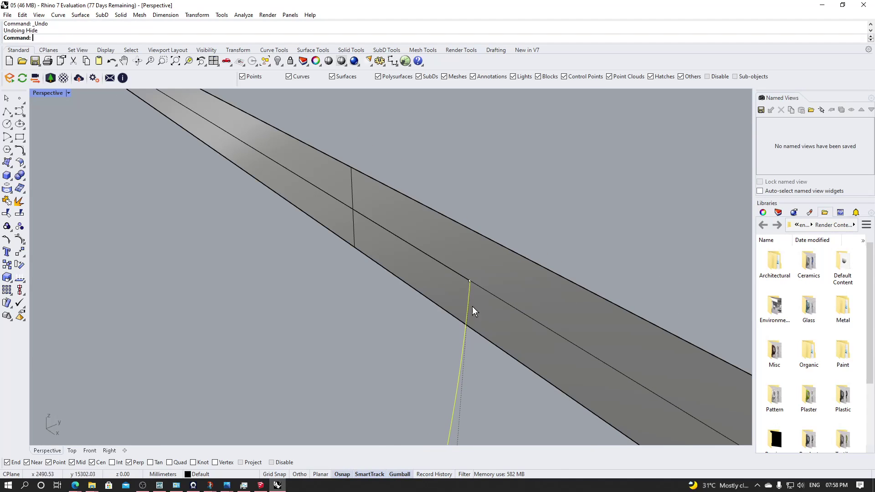
scroll(476, 273, down, 3)
scroll(498, 235, down, 3)
key(Escape)
scroll(522, 246, up, 8)
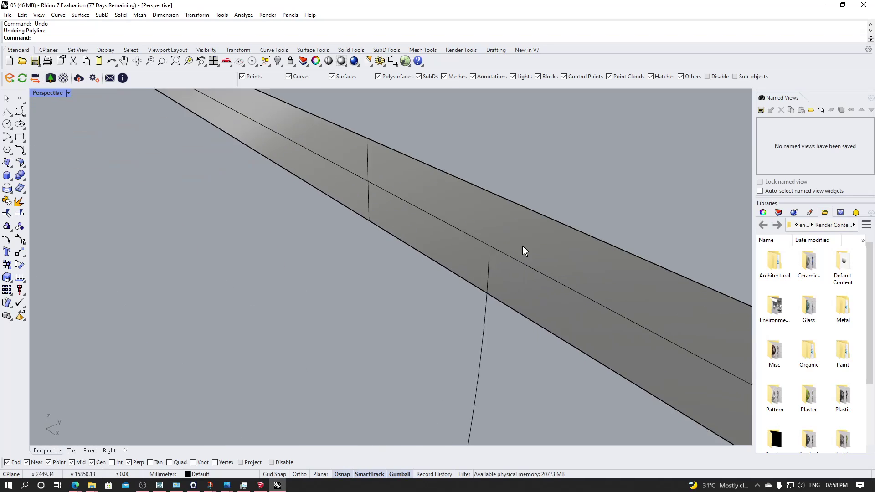
click(464, 275)
scroll(524, 277, down, 6)
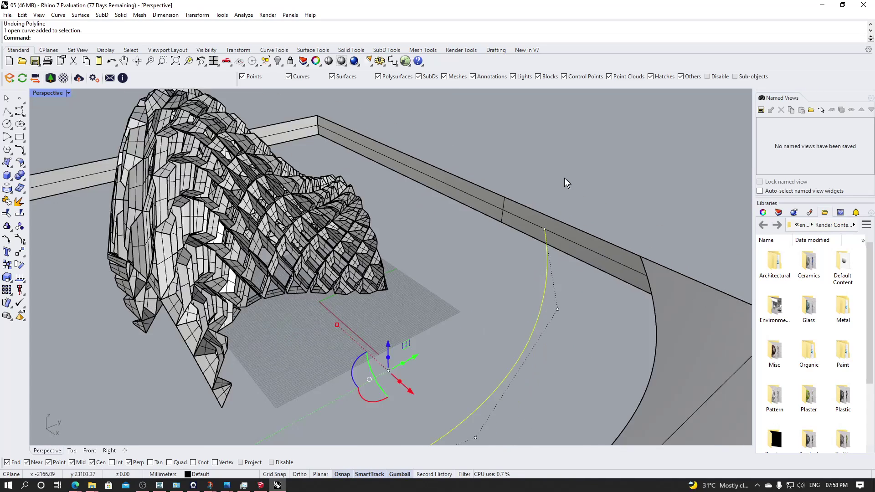
key(Escape)
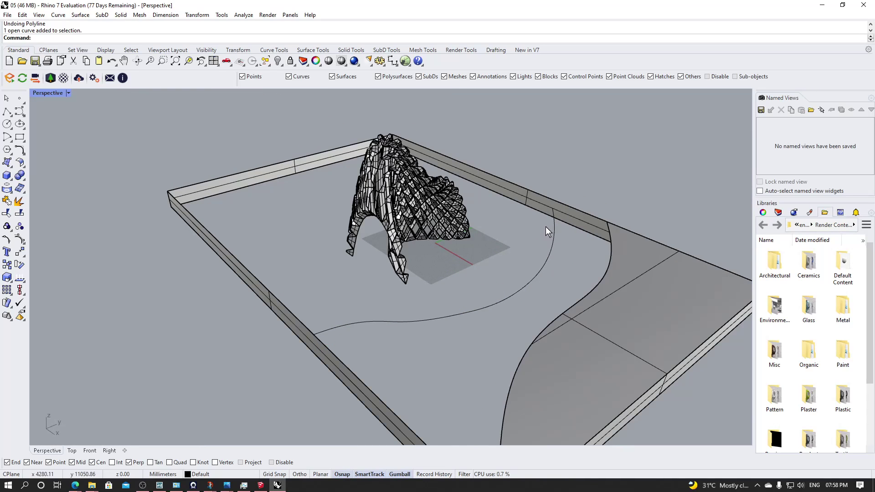
- Move the middle contour curve from its end point down to the bottom edge of the long side wall, with intersection snapping enabled
click(557, 232)
scroll(556, 231, up, 4)
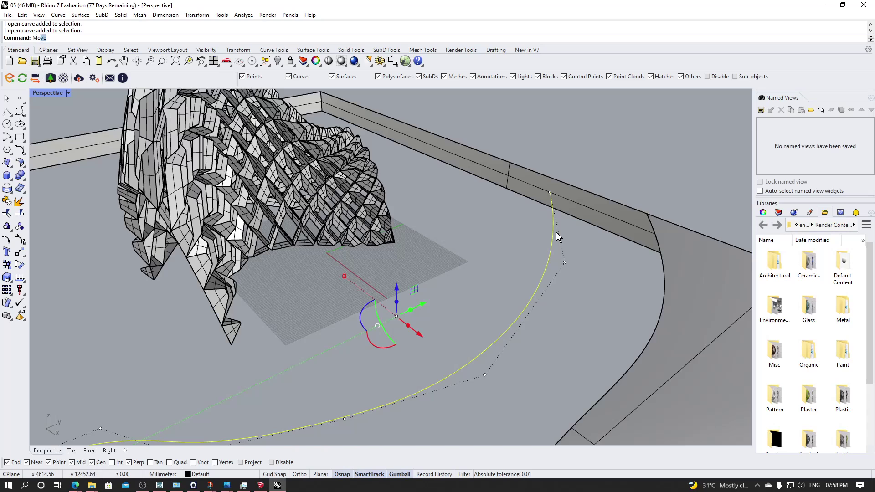
key(Return)
scroll(559, 233, up, 4)
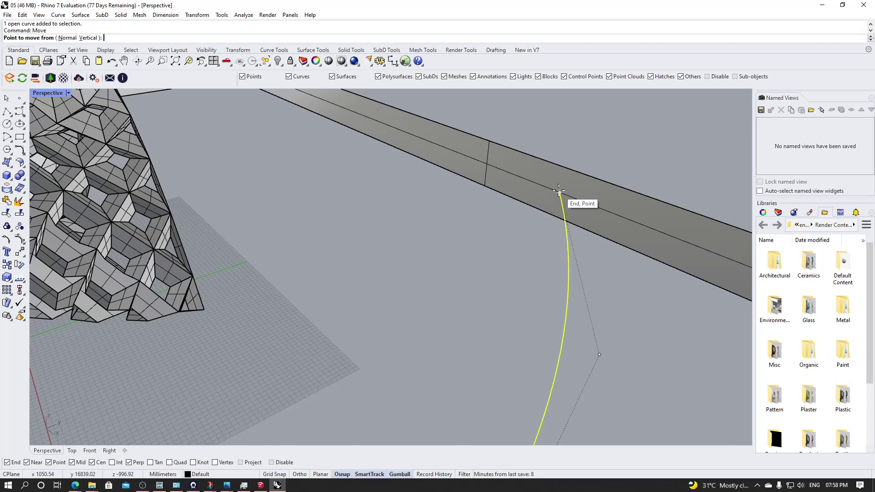
click(559, 193)
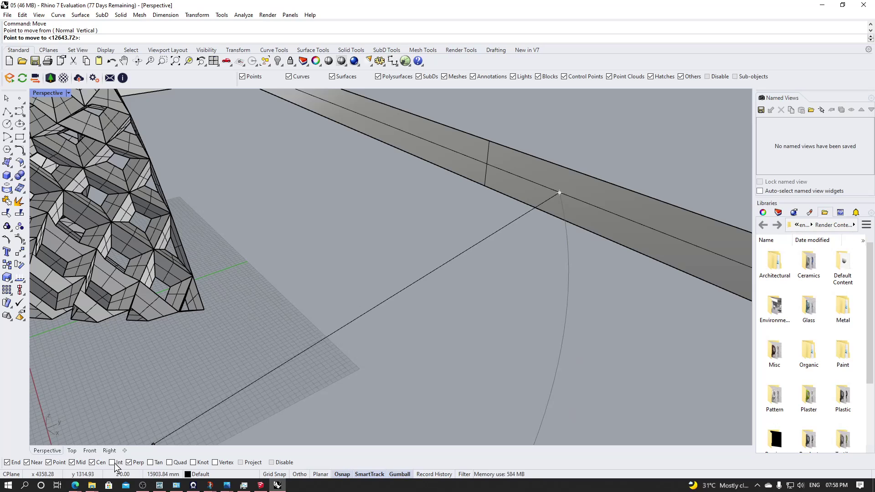
click(586, 231)
scroll(561, 218, down, 5)
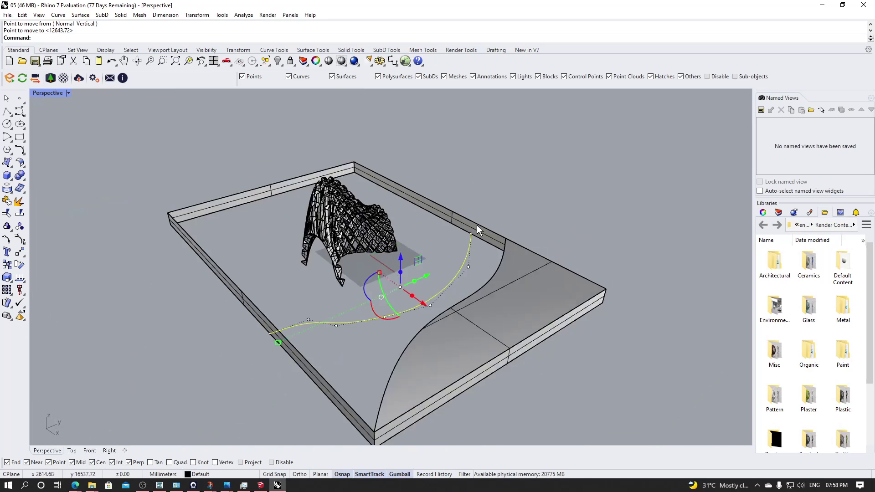
click(546, 231)
- Draw a line along the long wall's bottom edge from the middle contour curve's end to the pavilion-side corner
right_drag(547, 232, 494, 257)
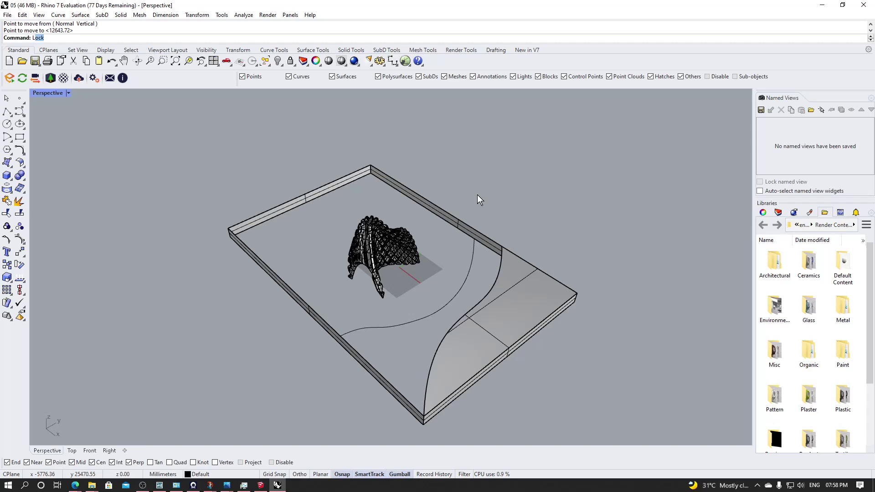
text(ine)
key(Return)
scroll(474, 200, up, 3)
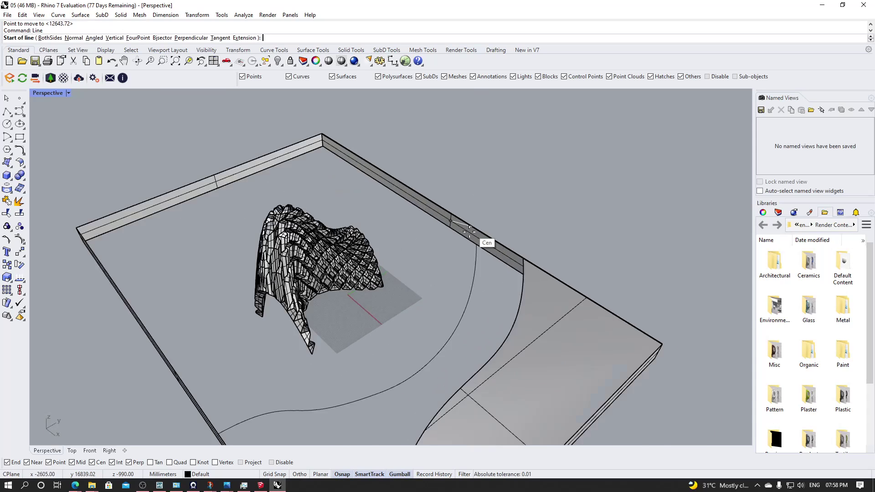
scroll(470, 232, up, 2)
click(478, 249)
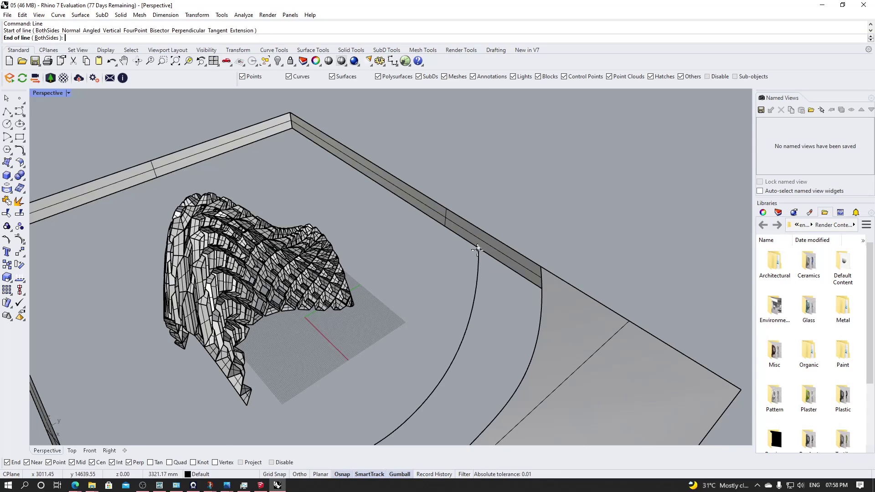
click(291, 130)
scroll(437, 150, down, 5)
right_drag(437, 150, 449, 182)
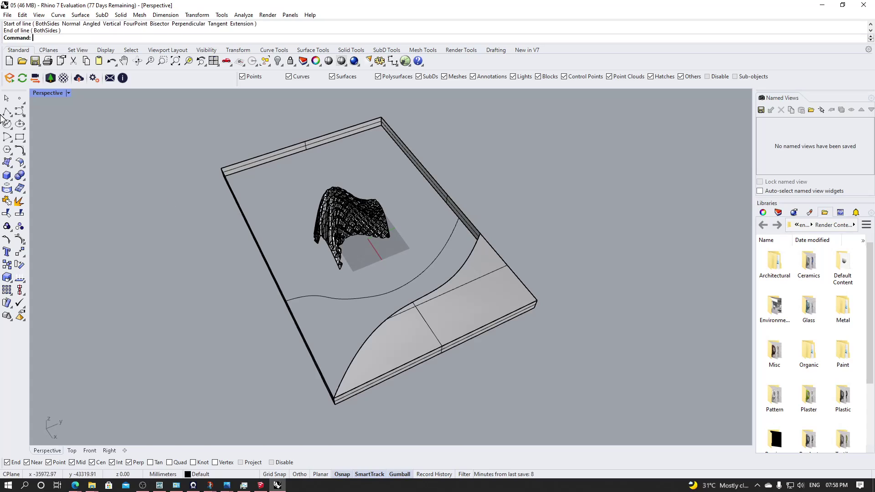
- Hide the long side wall beside the middle contour curve's end and the upper polyline around the pavilion's side
click(414, 165)
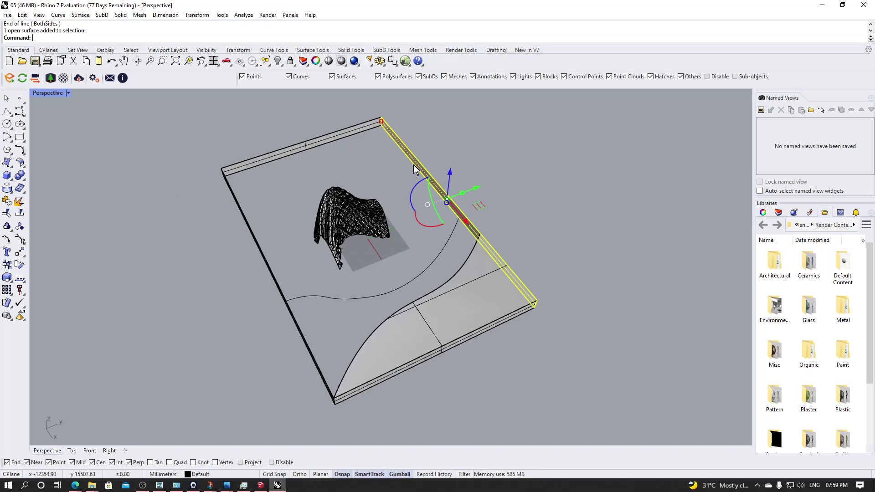
click(276, 60)
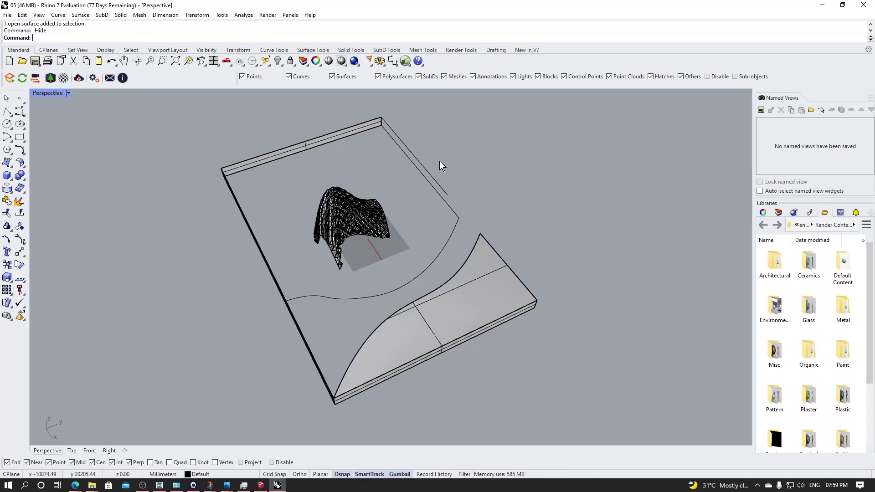
click(433, 185)
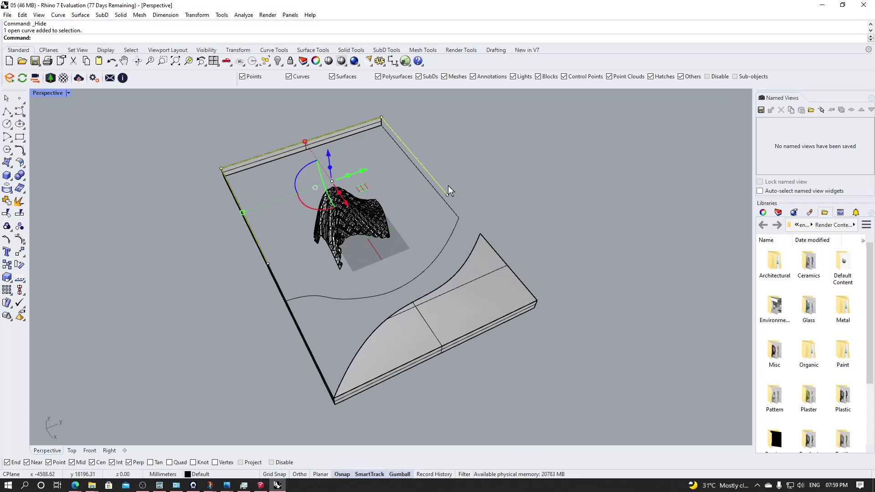
key(ctrl+h)
- Delete the straight line between the middle contour curve's end and the wall's bottom corner
right_drag(529, 155, 422, 165)
click(448, 210)
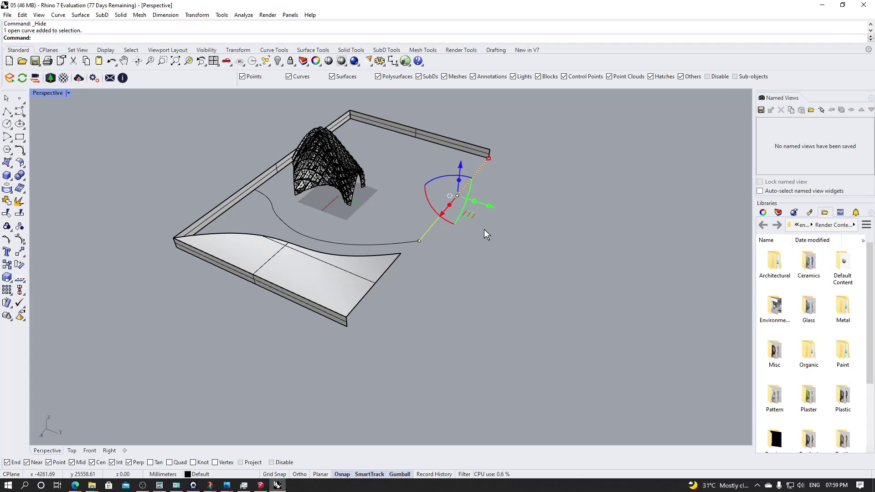
key(Delete)
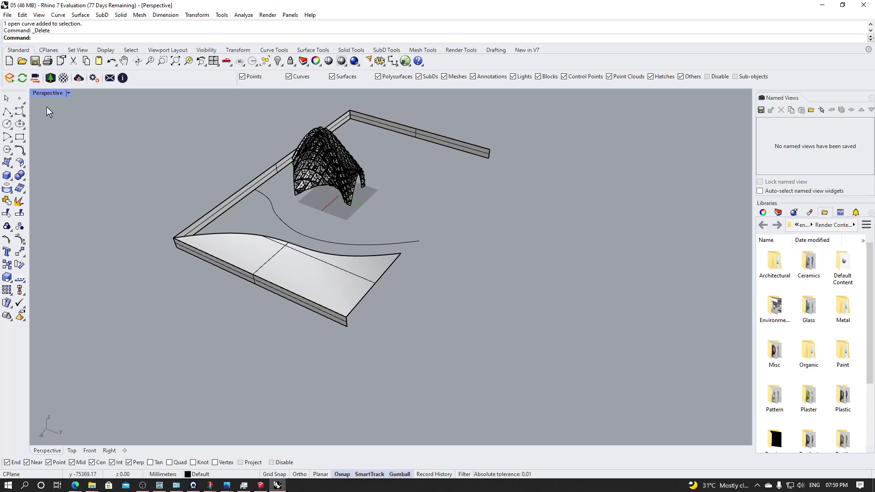
- Draw a polyline from the middle contour curve's open end along the bottom wall corners around the pavilion to the curve's other end
click(6, 112)
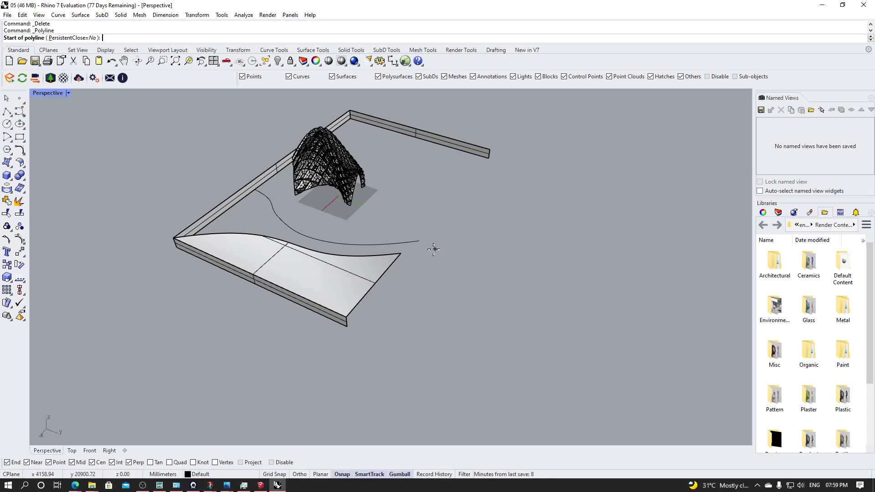
click(420, 242)
click(488, 157)
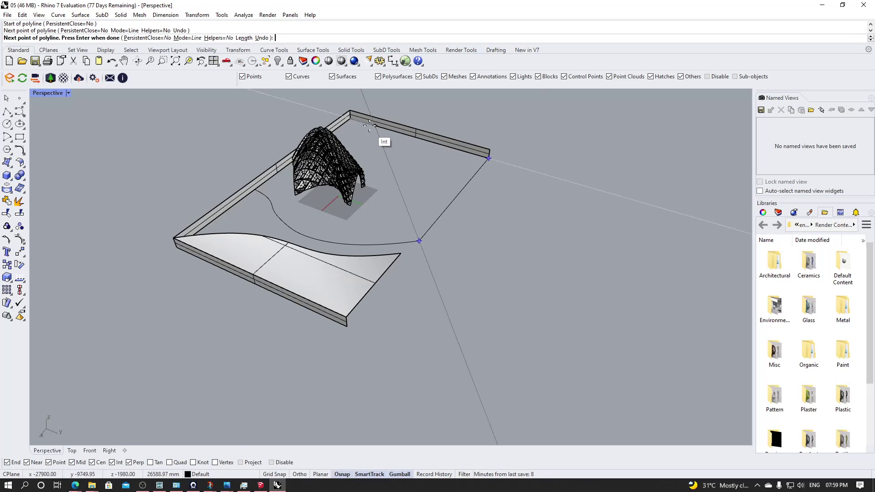
click(350, 115)
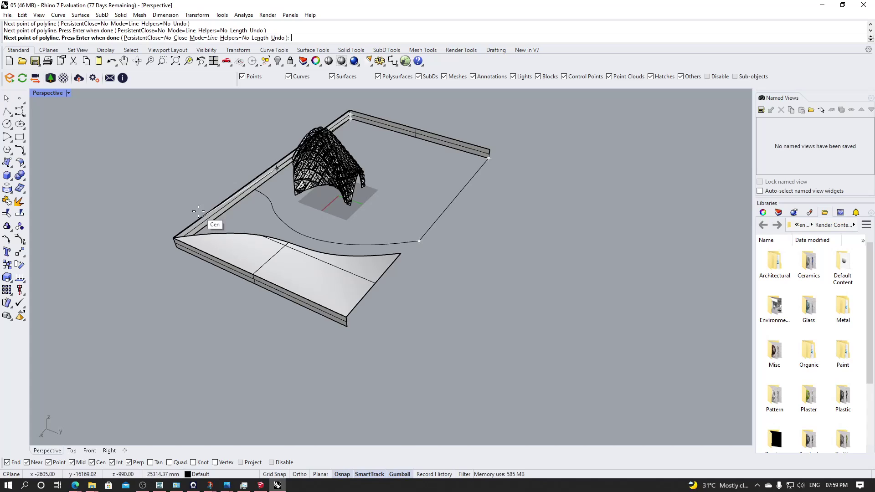
click(257, 189)
key(Return)
- Create a planar surface with PlanarSrf from the middle contour curve and the polyline around the pavilion
click(380, 247)
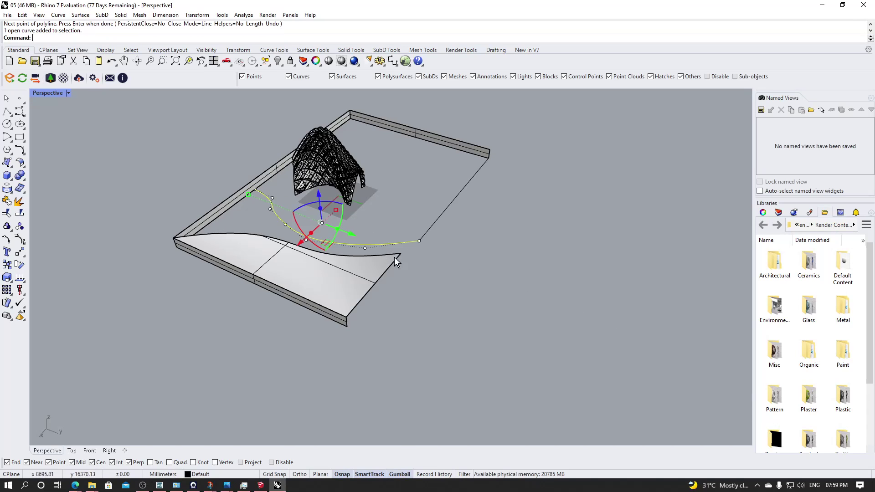
key(Escape)
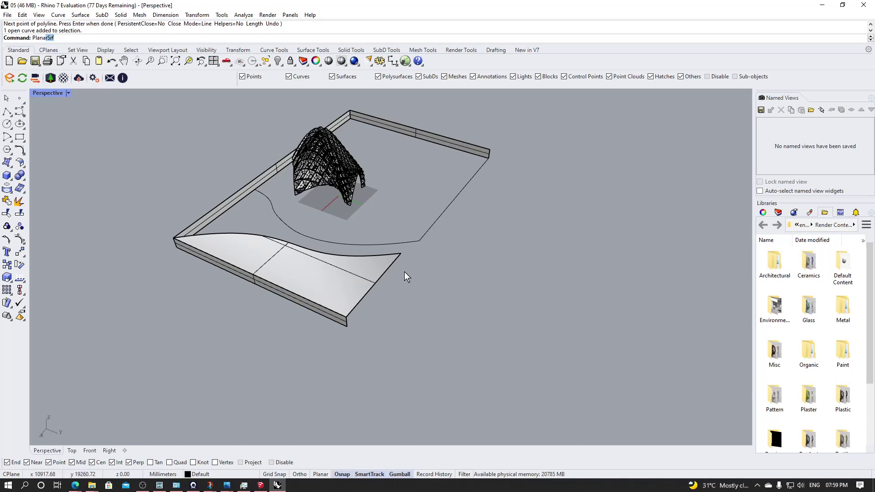
text(Planar)
key(Return)
click(415, 240)
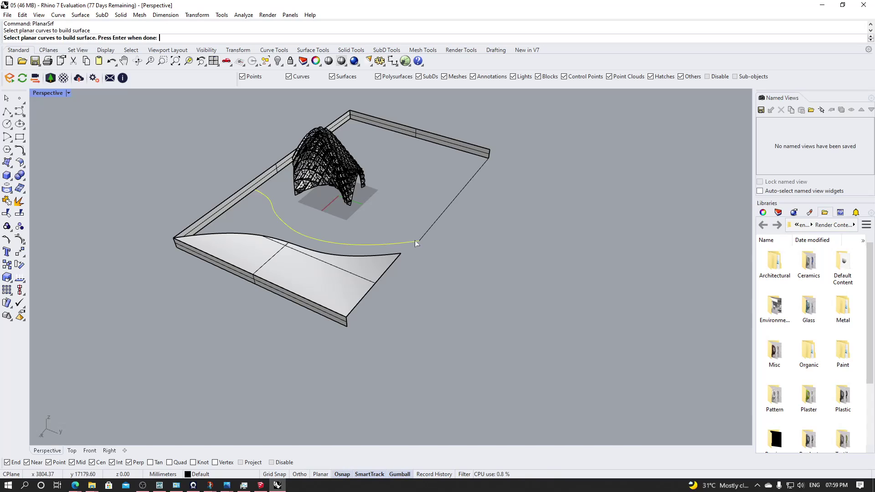
key(Return)
right_drag(452, 250, 415, 236)
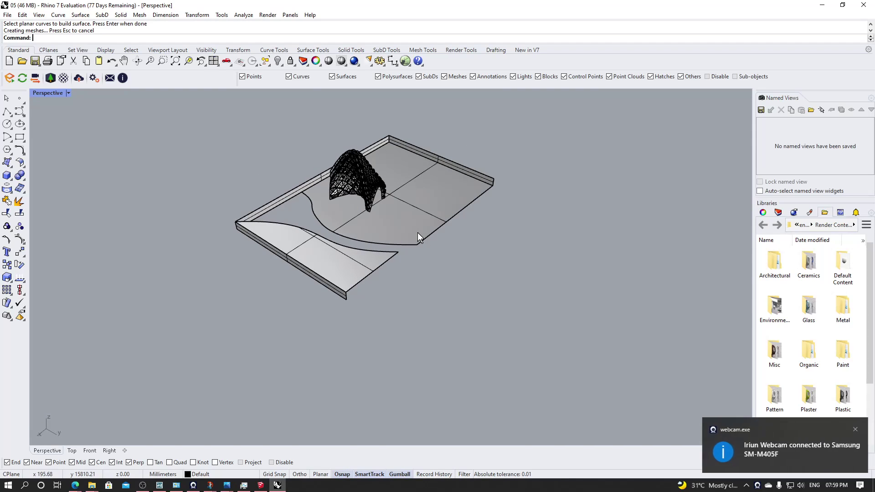
- Unhide all hidden objects and move the slender twisted tower beside the pavilion off the gridded ground
right_drag(515, 269, 370, 81)
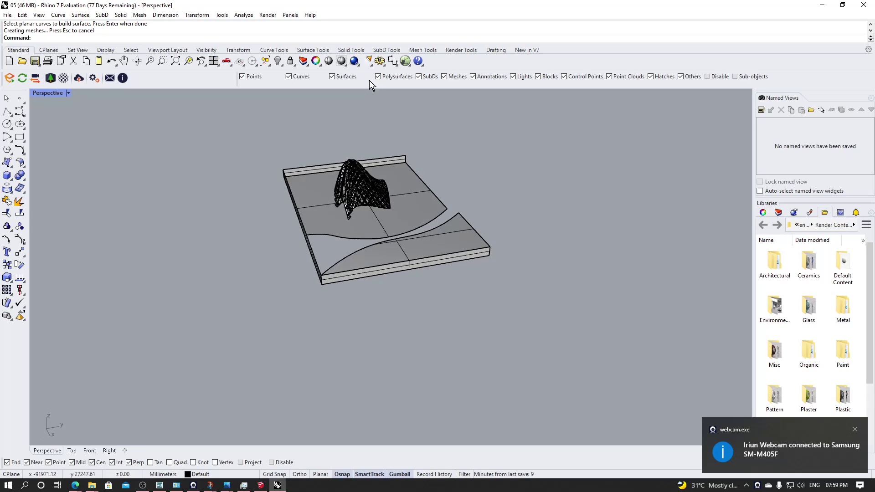
right_click(277, 62)
right_drag(454, 181, 552, 180)
click(328, 169)
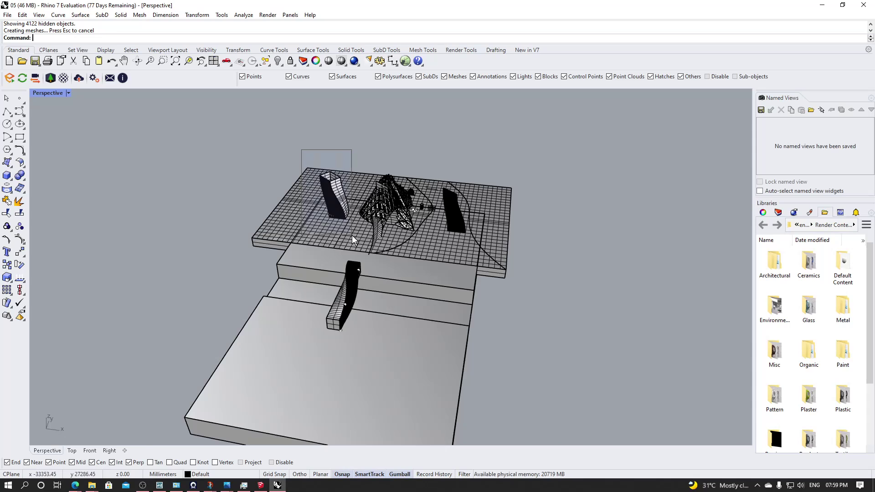
right_drag(555, 281, 461, 294)
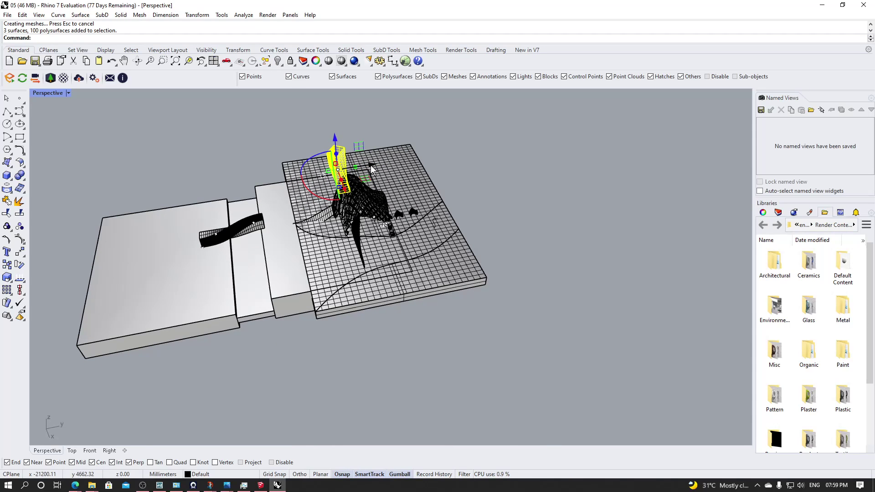
drag(370, 165, 602, 255)
scroll(436, 283, up, 3)
right_drag(436, 283, 442, 209)
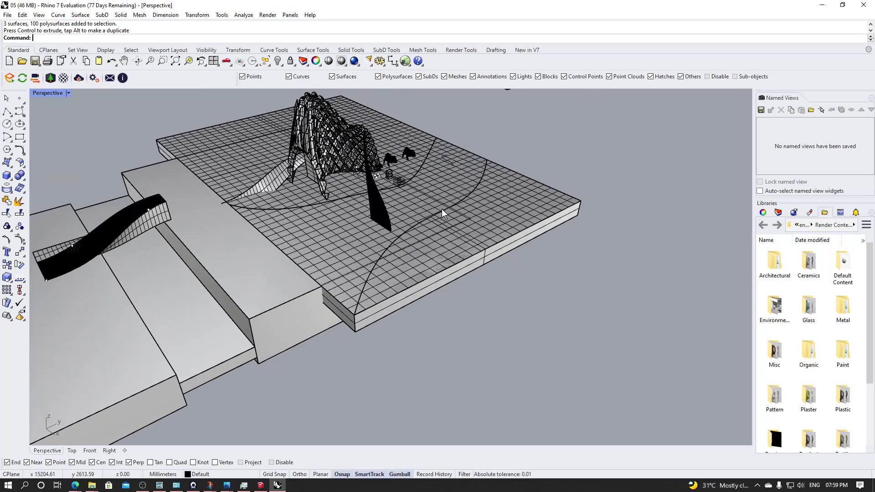
click(394, 160)
scroll(580, 128, up, 3)
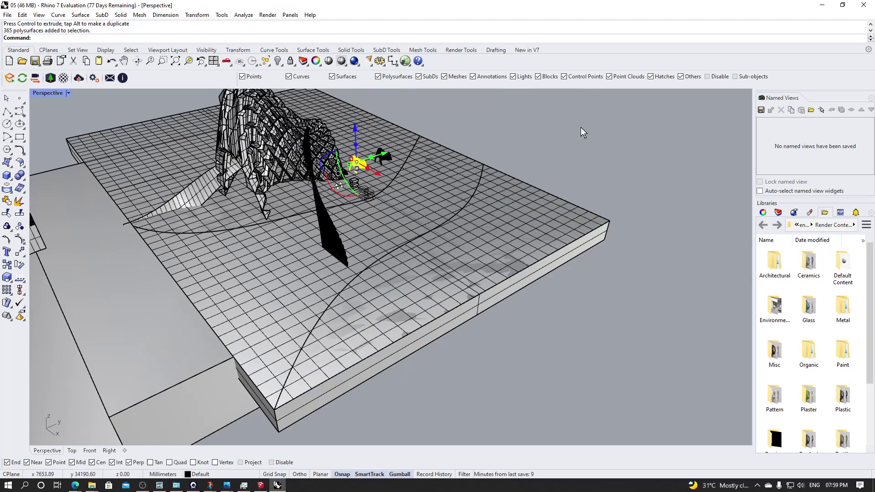
click(331, 236)
- Move the large stepped platform blocks with their curved ramp piece away to the opposite side of the gridded ground
scroll(349, 240, down, 5)
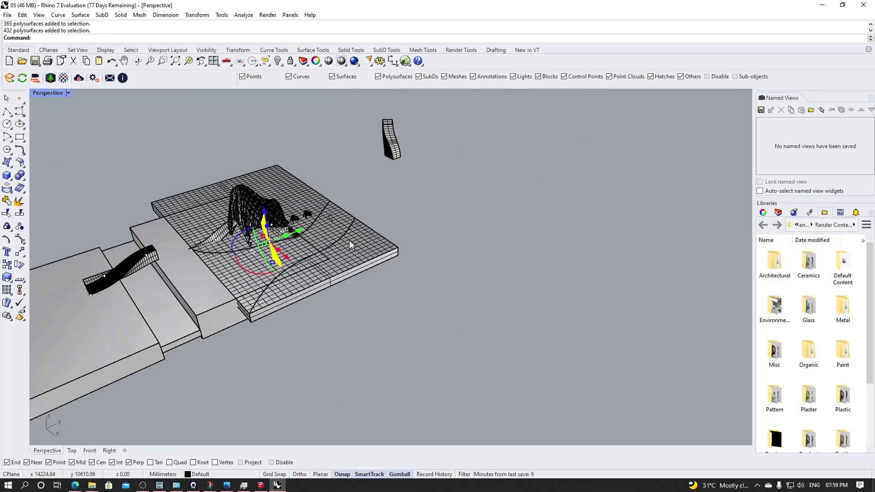
right_drag(363, 233, 370, 205)
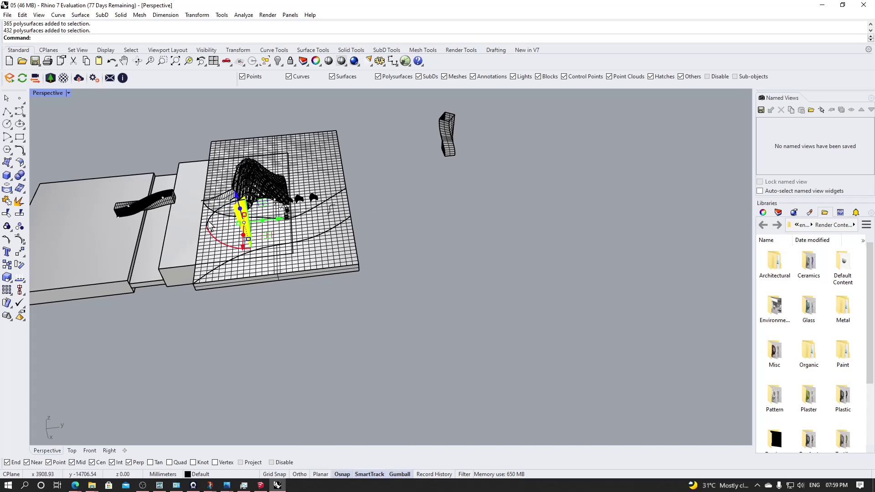
drag(190, 153, 94, 315)
scroll(105, 309, down, 3)
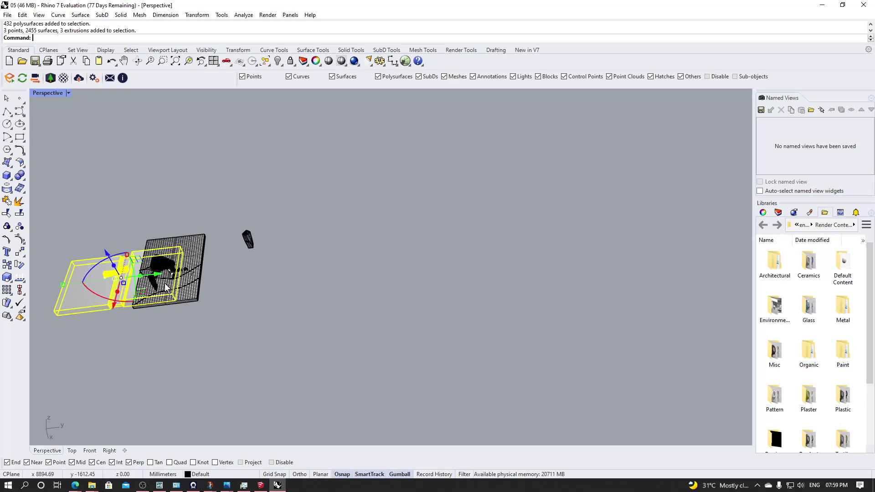
drag(158, 274, 413, 273)
click(440, 345)
- Move the tall dark paneled piece in front of the pavilion off the ground, near the relocated platform blocks
scroll(100, 299, up, 10)
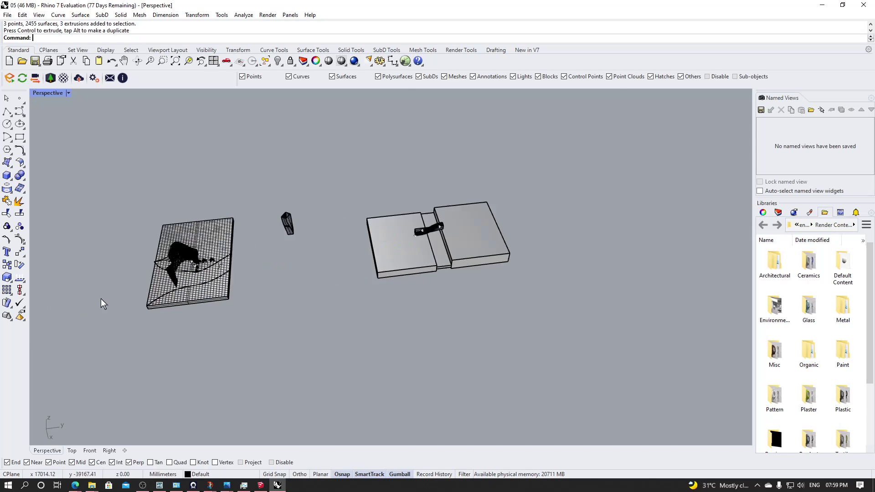
click(230, 238)
scroll(186, 280, down, 10)
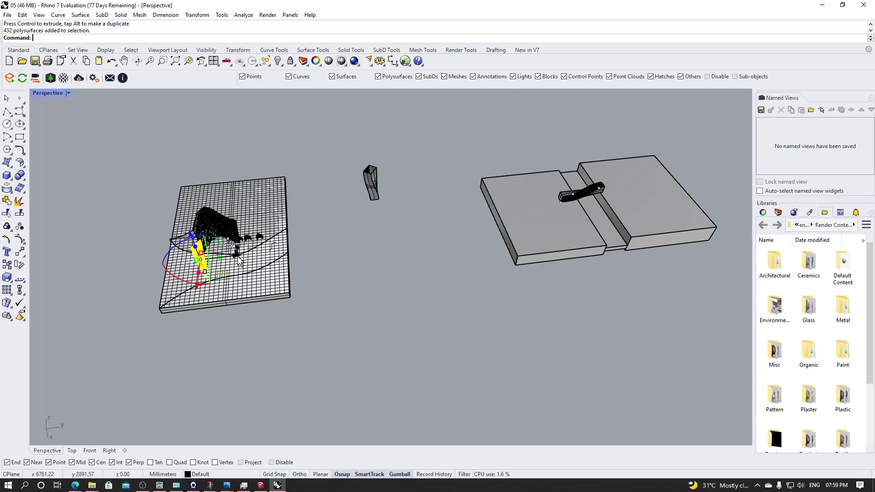
drag(239, 262, 442, 256)
scroll(442, 256, up, 3)
scroll(335, 233, down, 8)
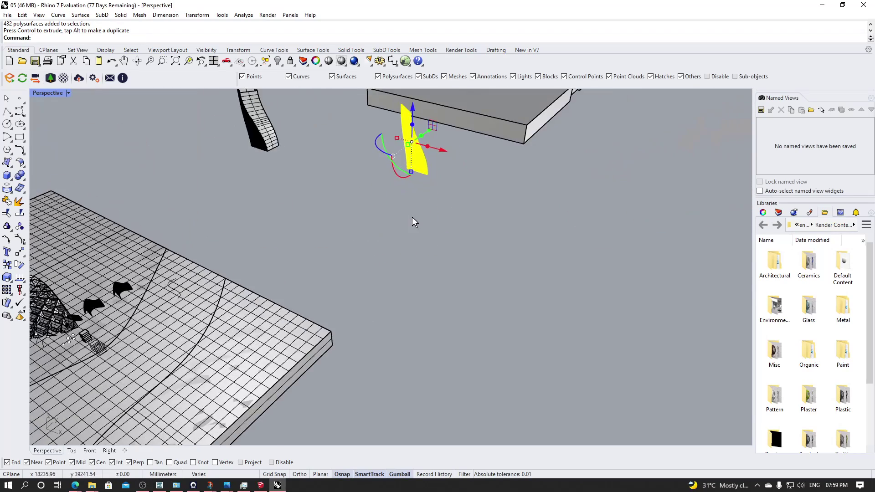
- Move the curved gridded strip surface beside the pavilion off the ground, between the two relocated tall pieces
scroll(273, 258, up, 10)
click(211, 301)
scroll(211, 301, down, 8)
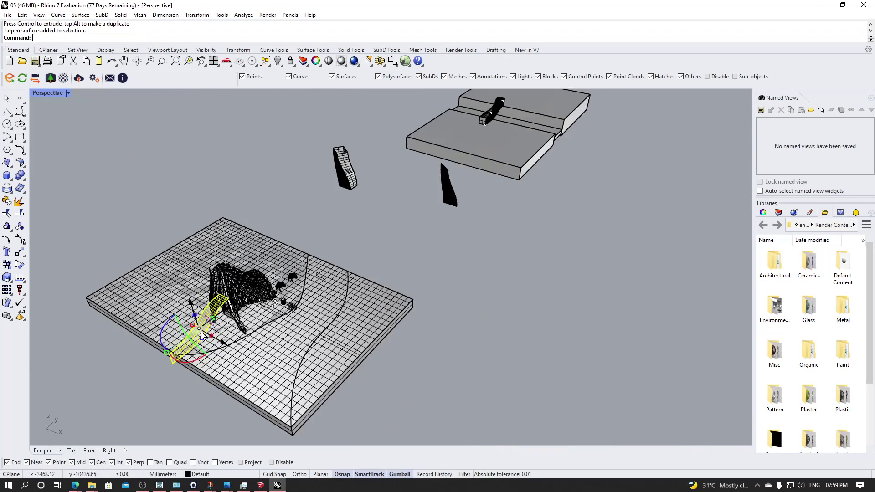
drag(253, 315, 392, 213)
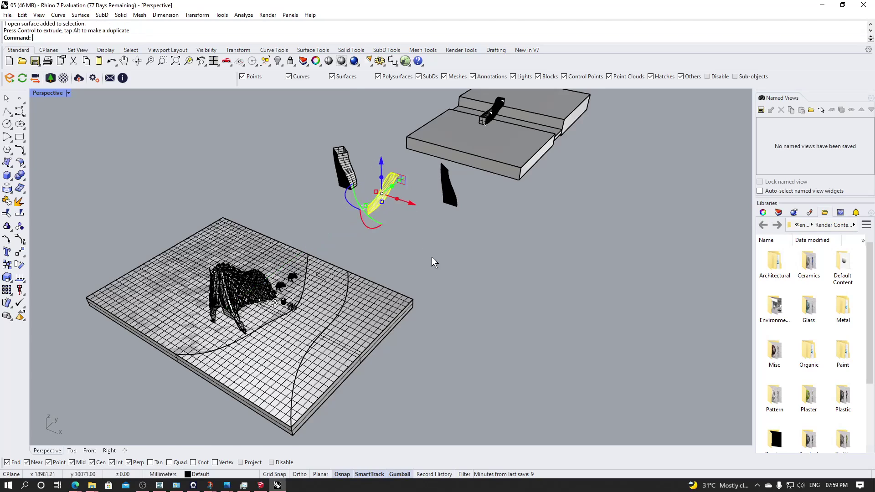
- Move the small dark canopy pieces, points, curves and stacked blocks beside the pavilion off the ground to the other relocated objects
scroll(301, 294, up, 10)
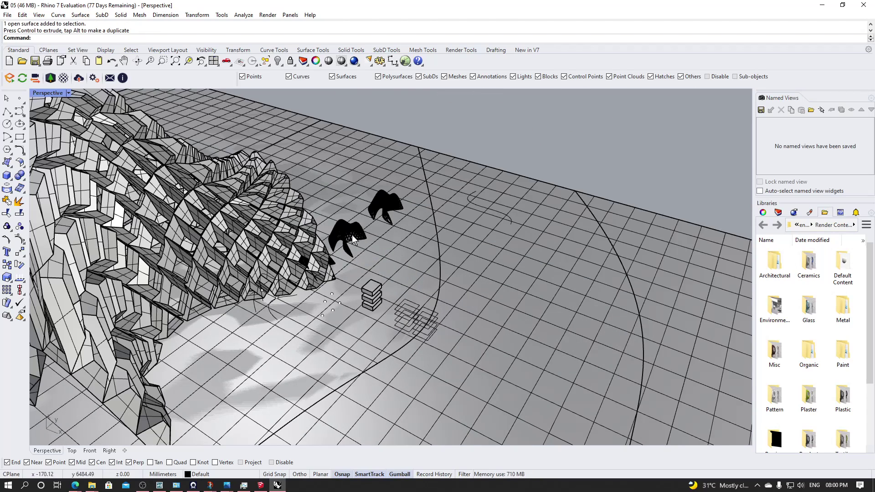
click(352, 234)
scroll(225, 288, down, 8)
drag(293, 251, 387, 181)
drag(252, 185, 330, 347)
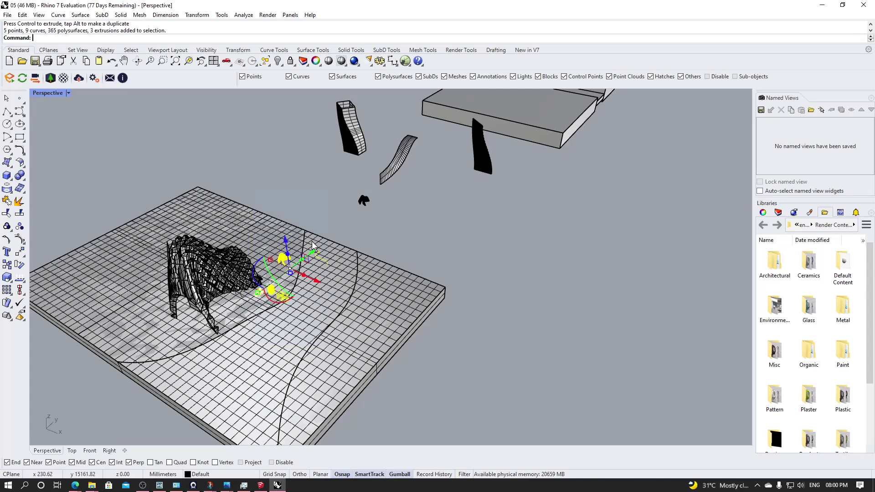
drag(312, 256, 451, 185)
click(504, 273)
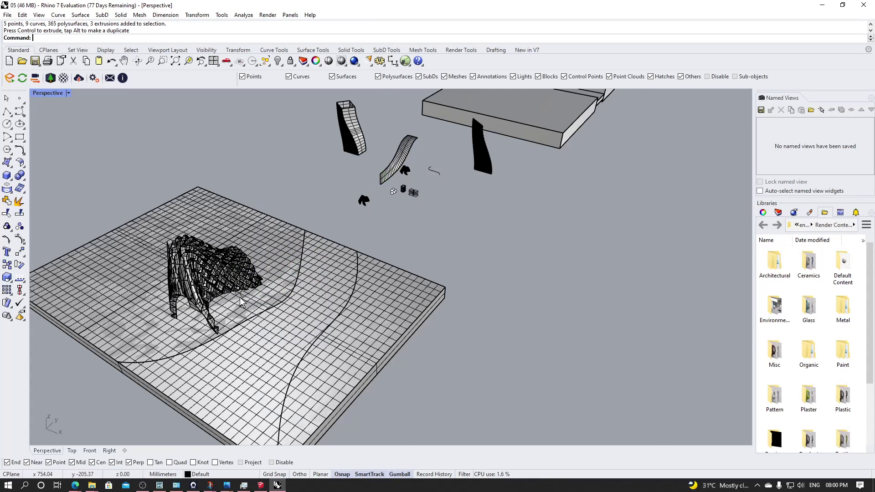
- Hide the gridded ground surface covering the contour terraces, keeping it in its original position
scroll(245, 275, up, 8)
click(246, 278)
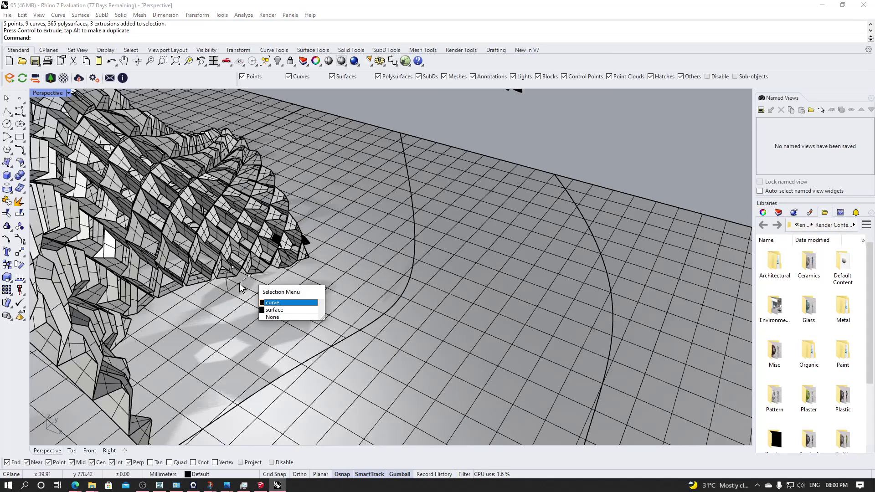
click(276, 303)
click(359, 268)
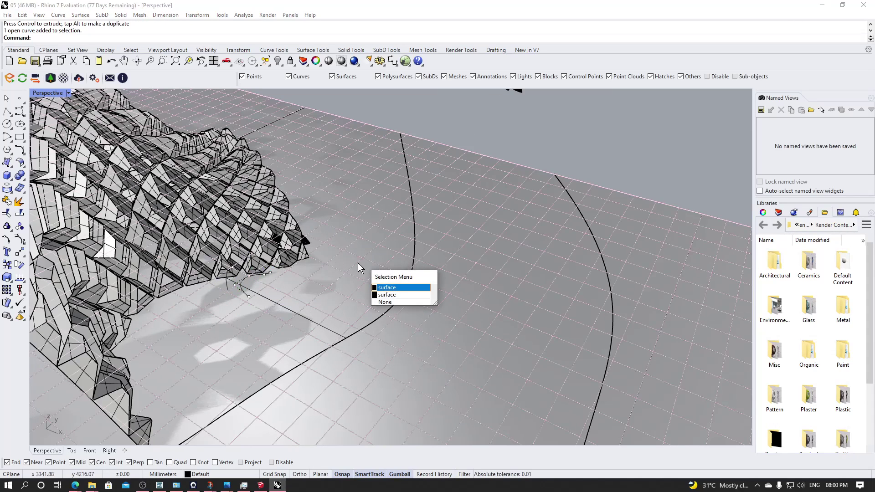
click(379, 284)
scroll(607, 160, down, 10)
click(425, 138)
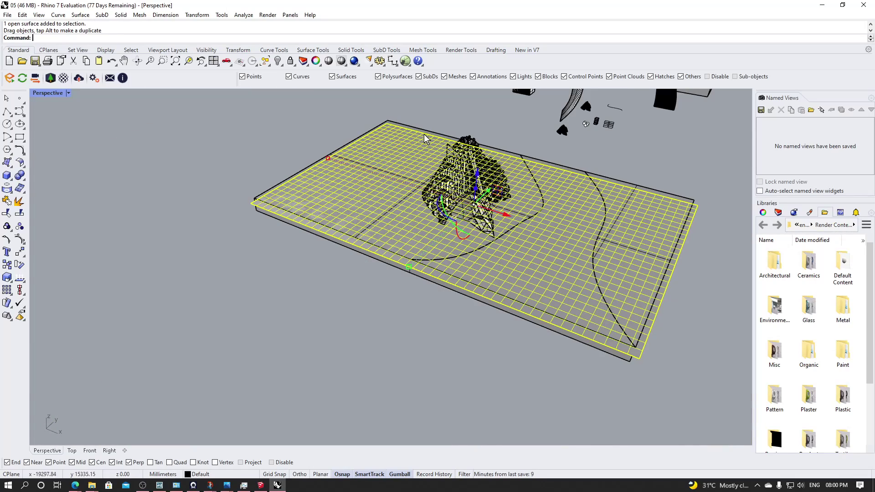
key(ctrl+z)
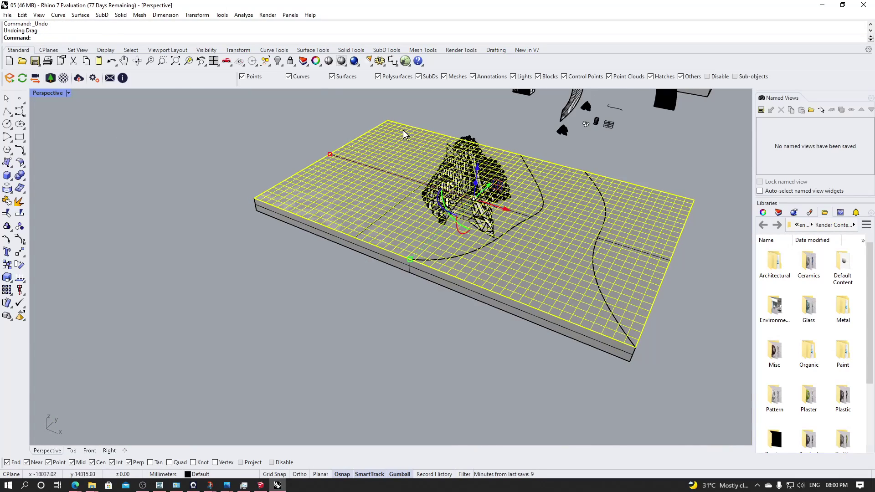
click(278, 61)
right_drag(510, 210, 443, 199)
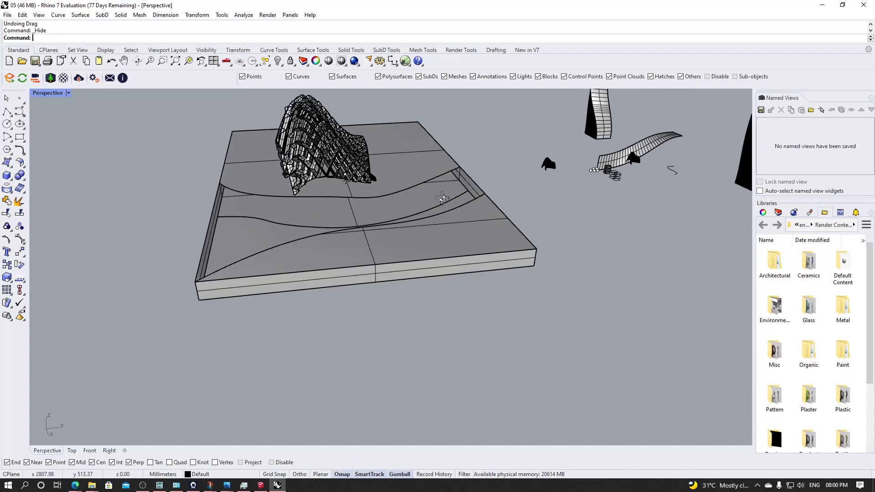
click(422, 210)
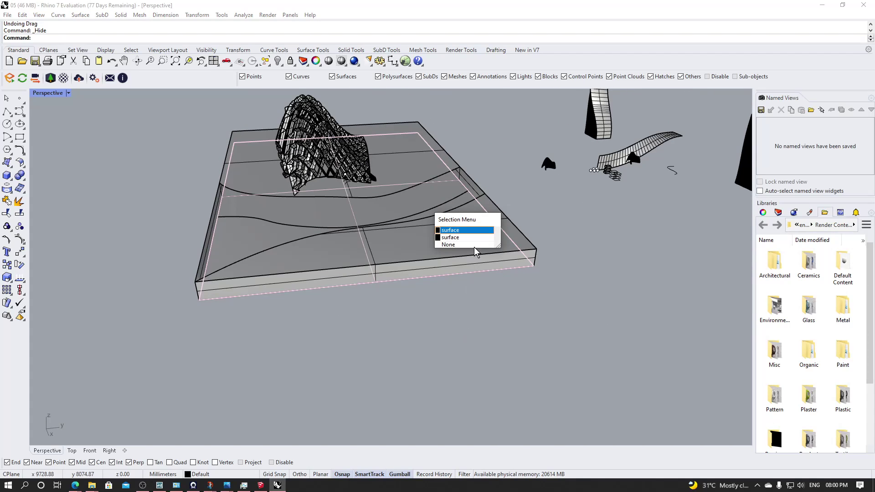
click(456, 230)
right_drag(451, 222, 396, 269)
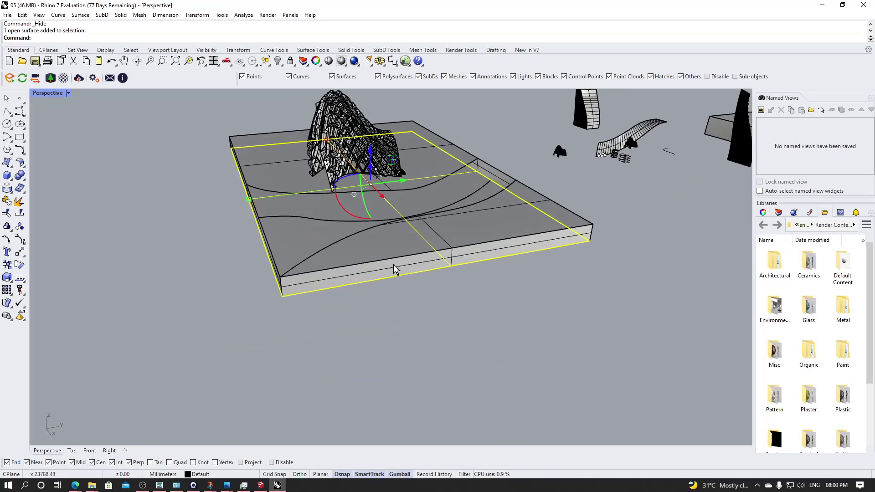
click(644, 214)
- Extrude the terrace surface bounded by the middle contour curve slightly upward to form a raised step below the pavilion
scroll(320, 190, up, 5)
click(338, 229)
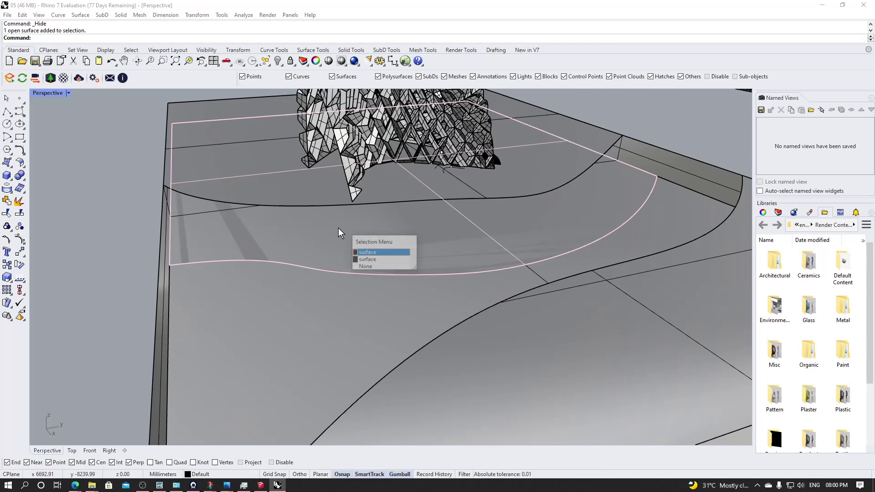
click(370, 252)
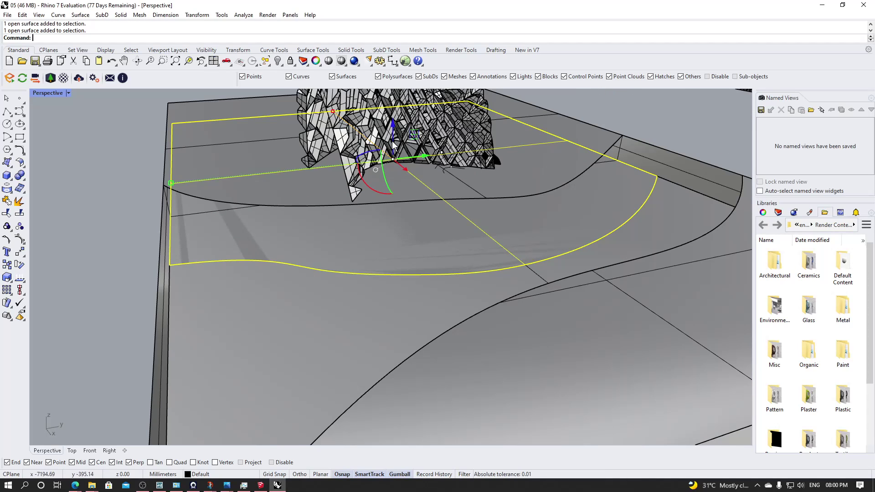
drag(393, 142, 393, 125)
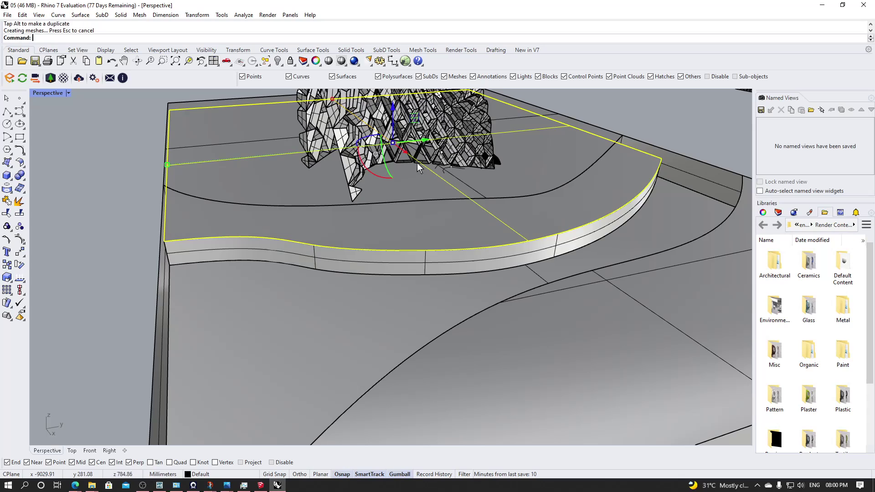
scroll(467, 197, down, 8)
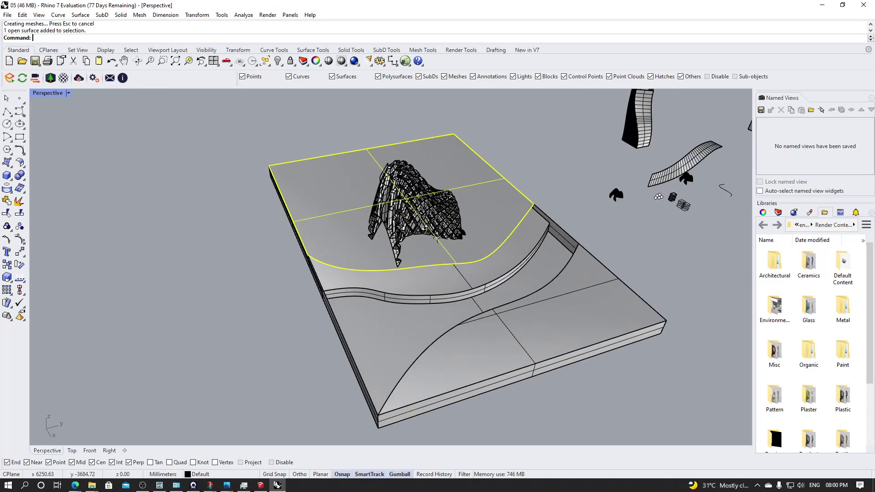
click(454, 188)
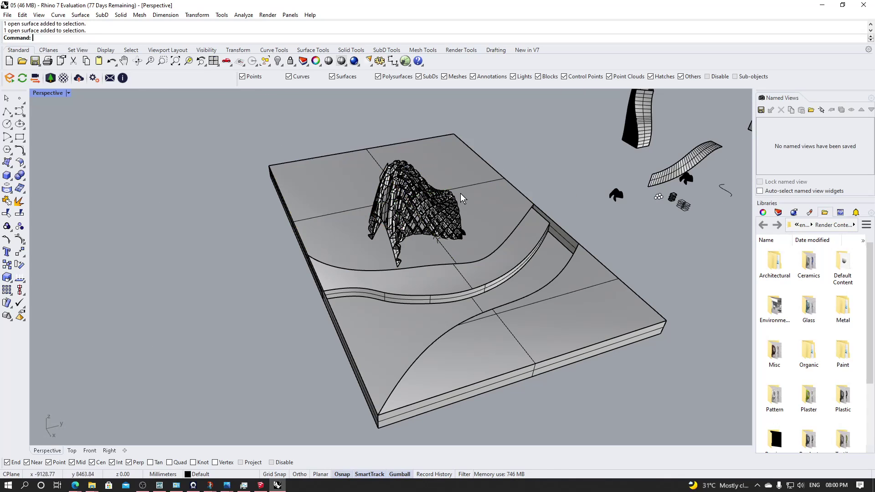
- Extrude the upper terrace surface beneath the pavilion slightly to form the top step of the landscape
scroll(404, 200, up, 4)
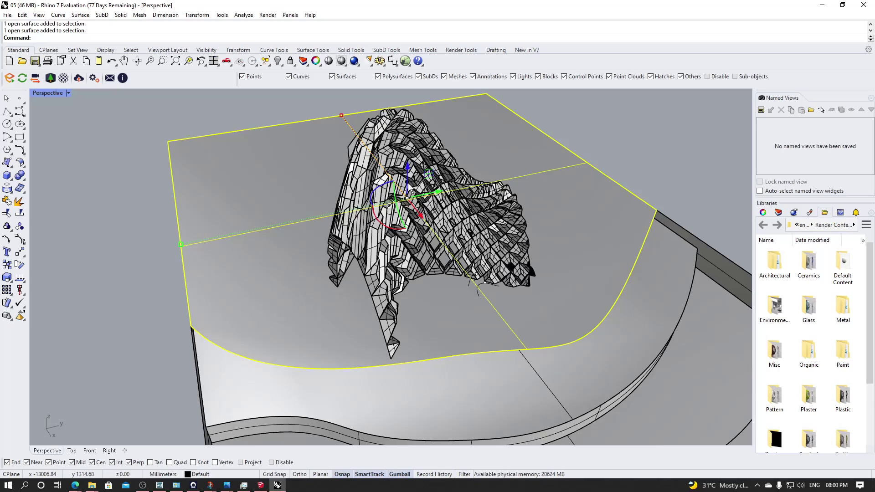
drag(411, 191, 261, 229)
scroll(289, 232, up, 4)
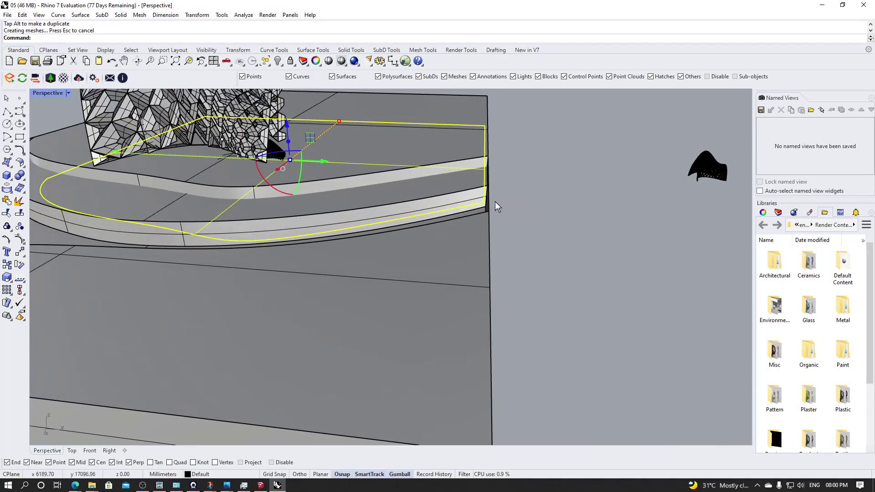
click(549, 204)
right_drag(459, 240, 464, 252)
scroll(464, 252, down, 8)
scroll(543, 251, up, 6)
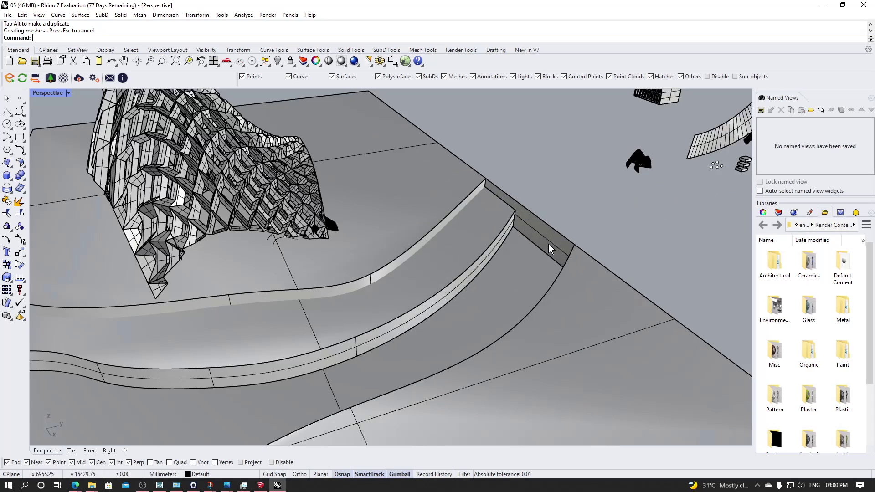
- Delete the two vertical side surfaces running along the long edges of the terraced base
click(549, 246)
scroll(552, 237, down, 6)
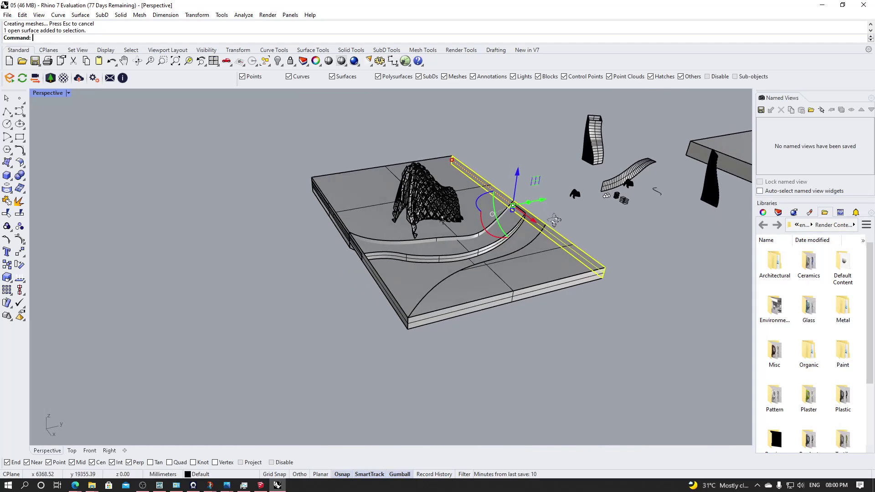
right_drag(555, 221, 501, 237)
key(Delete)
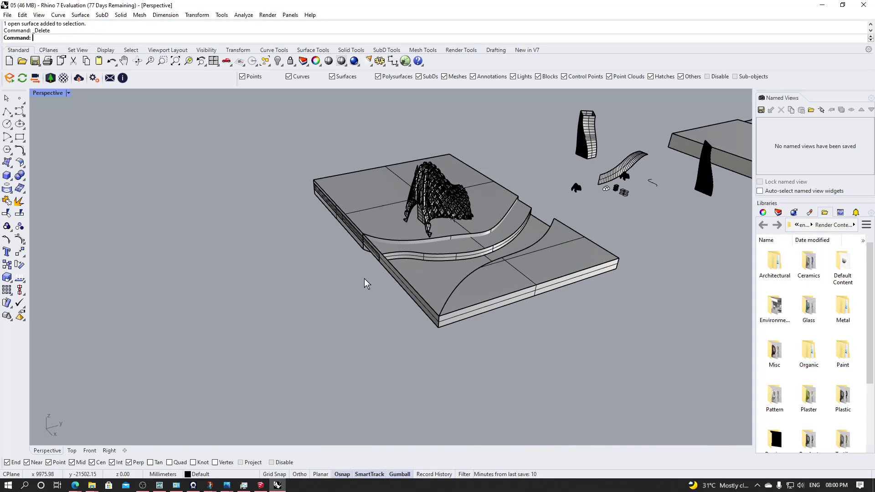
click(406, 284)
key(Delete)
right_drag(432, 364, 471, 359)
- Extrude the front terrace surface bounded by the outer contour curve slightly downward into a low slab
click(589, 246)
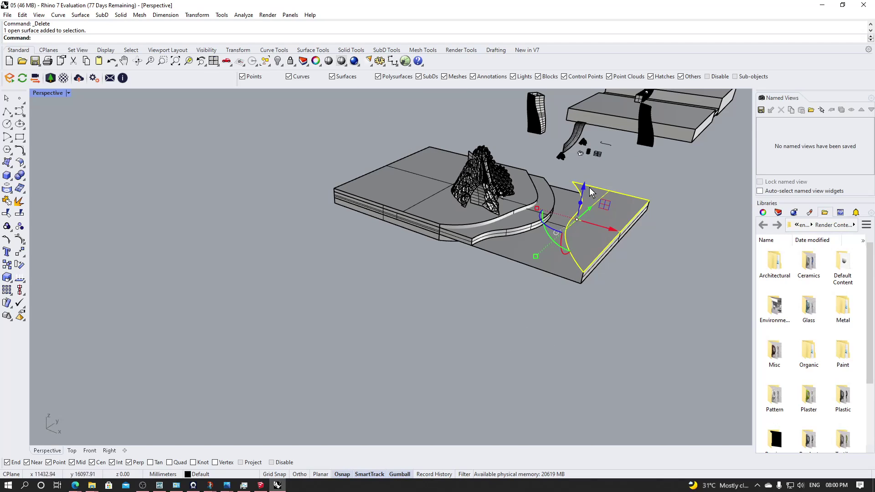
scroll(590, 191, up, 3)
drag(572, 222, 568, 282)
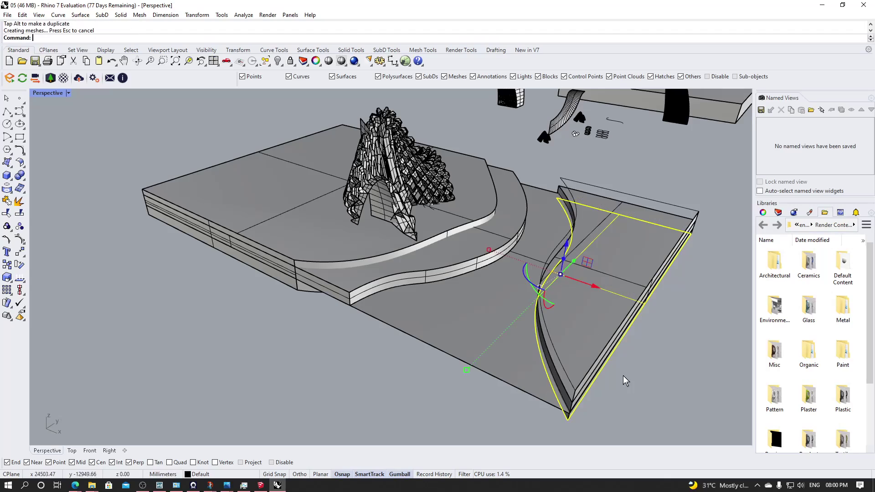
- Hide the leftover curve and surface along the outer end of the front terrace slab
right_drag(621, 383, 395, 366)
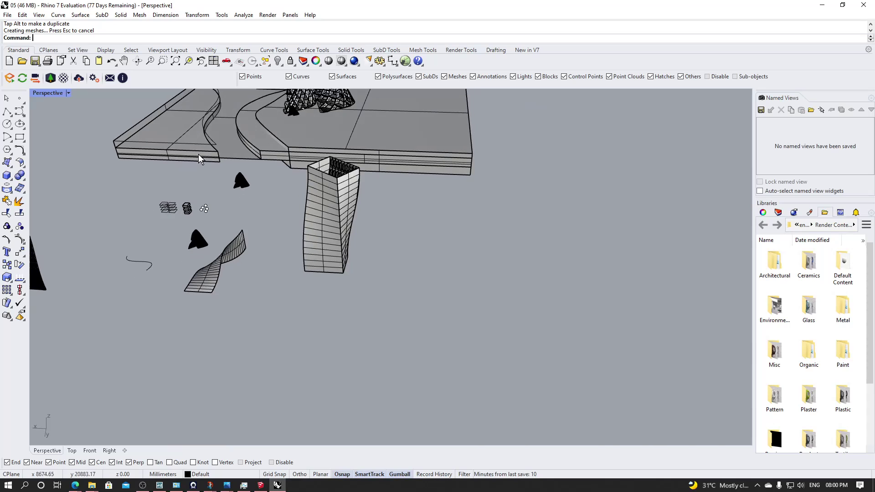
scroll(199, 155, up, 7)
click(262, 158)
scroll(276, 242, down, 5)
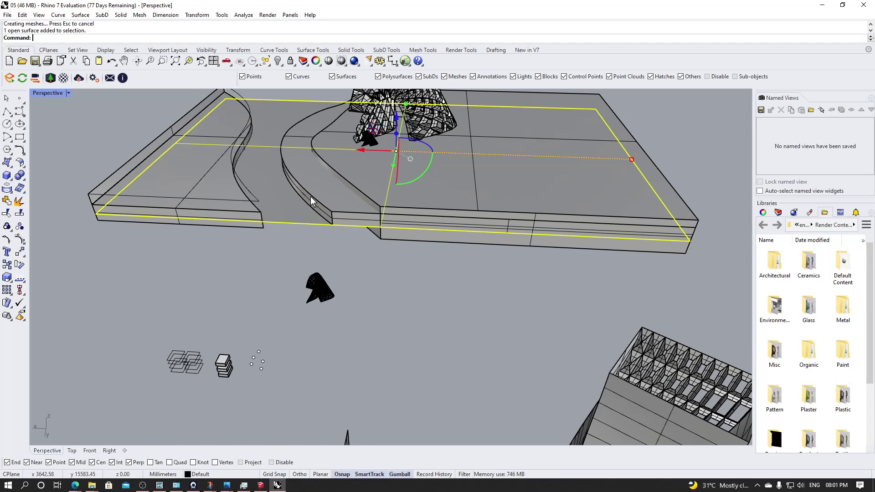
right_drag(310, 200, 312, 203)
drag(102, 165, 86, 190)
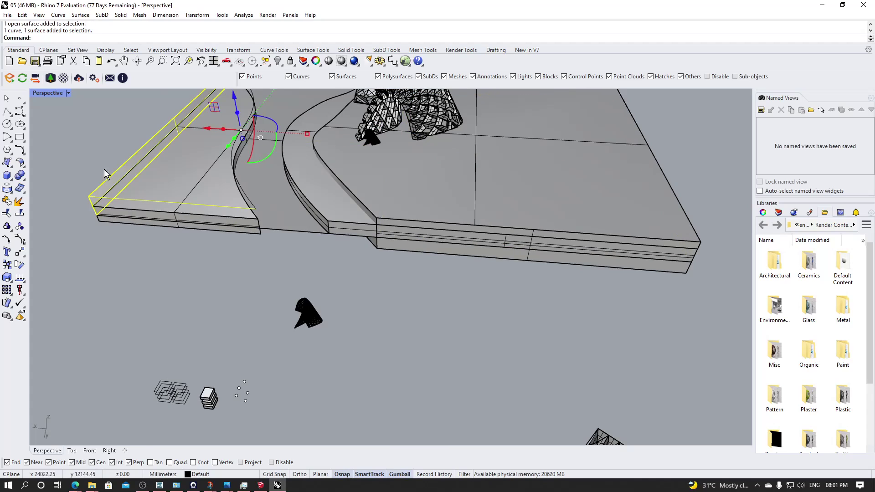
click(279, 63)
- Hide the leftover contour curve floating above the curved edge of the front terrace slab
right_drag(203, 217, 479, 236)
scroll(393, 219, down, 8)
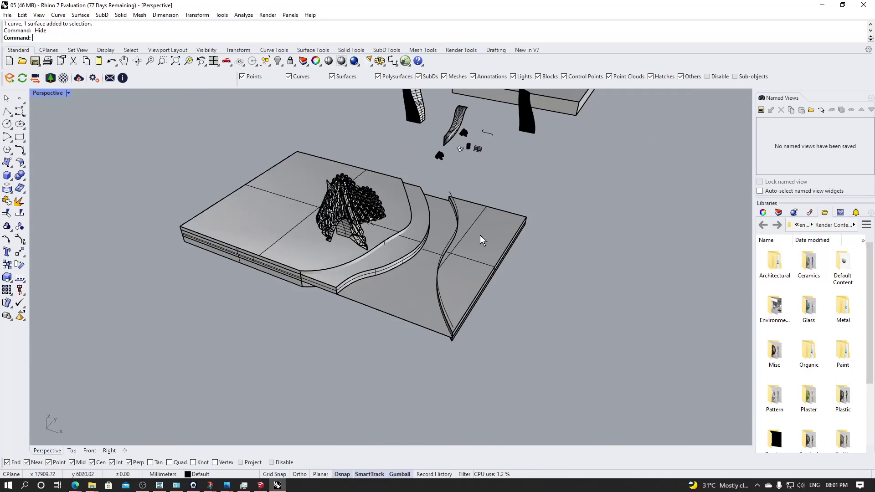
scroll(443, 231, up, 4)
click(444, 233)
key(ctrl+h)
scroll(505, 208, down, 4)
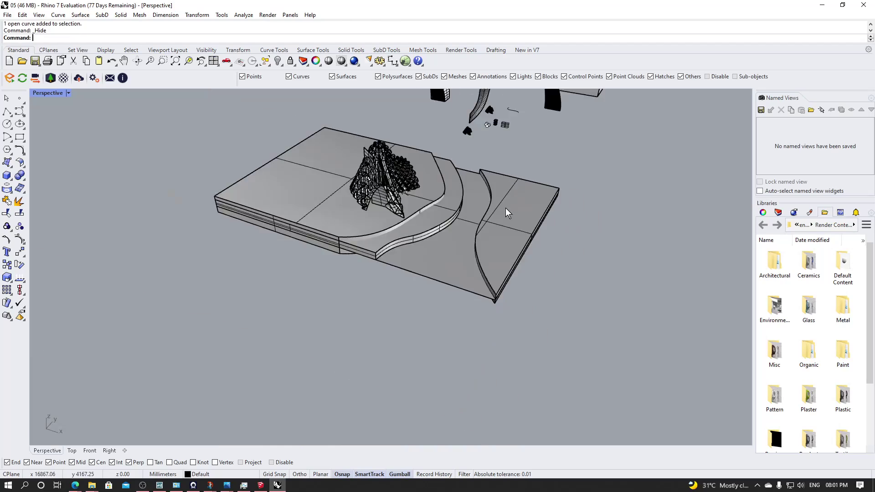
- Delete the flat upright surface cutting through the inside of the pavilion
right_drag(505, 208, 485, 211)
scroll(458, 185, up, 5)
click(416, 186)
scroll(365, 132, up, 5)
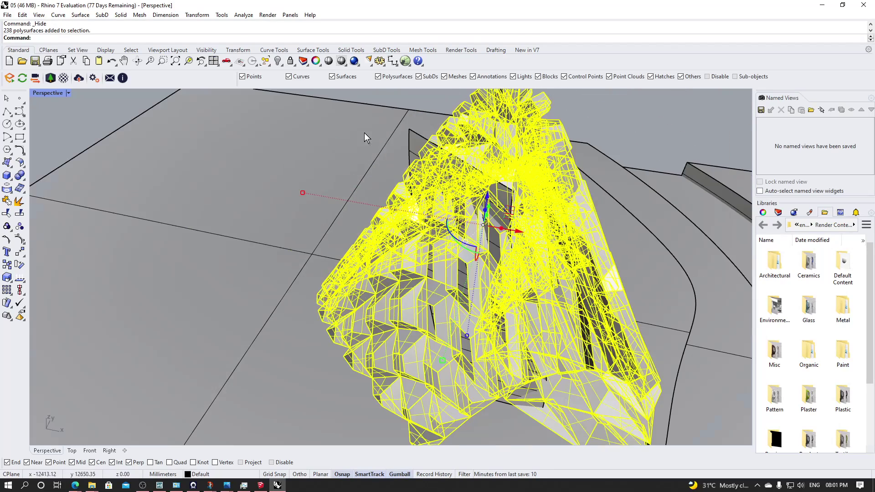
click(409, 142)
scroll(348, 246, down, 5)
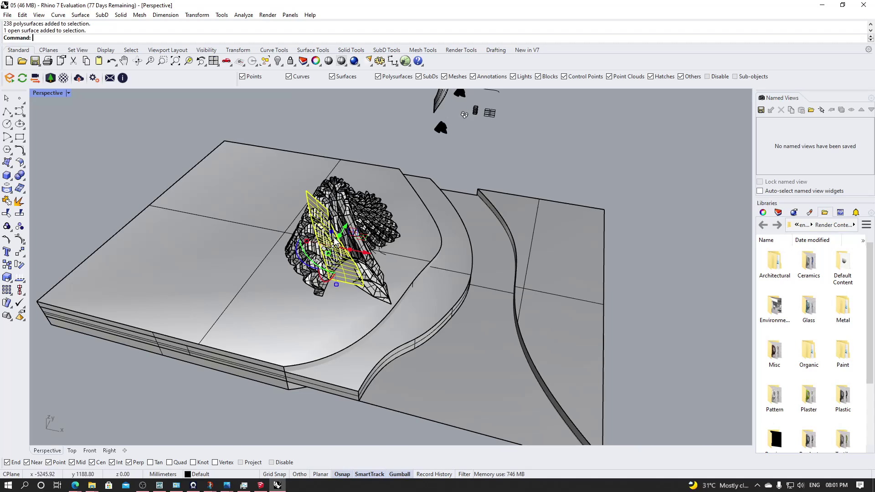
key(Delete)
- Rotate the whole pavilion about its vertical axis so its opening faces another way
click(350, 244)
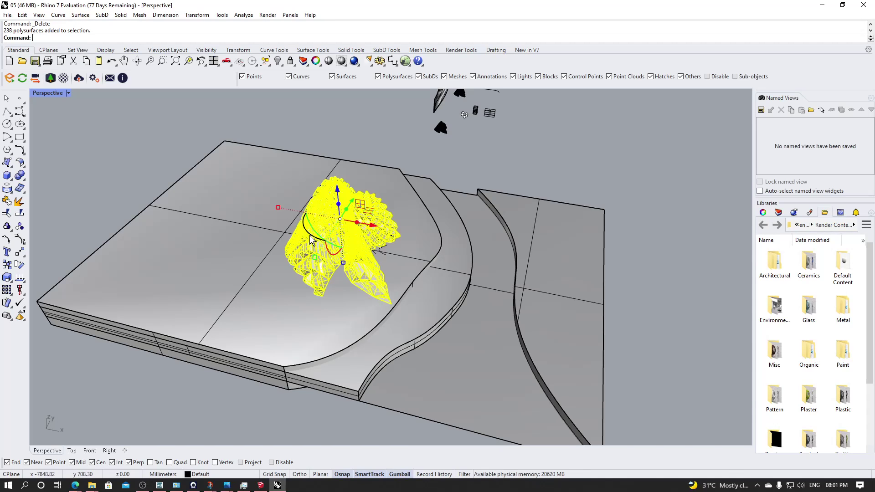
drag(311, 240, 533, 249)
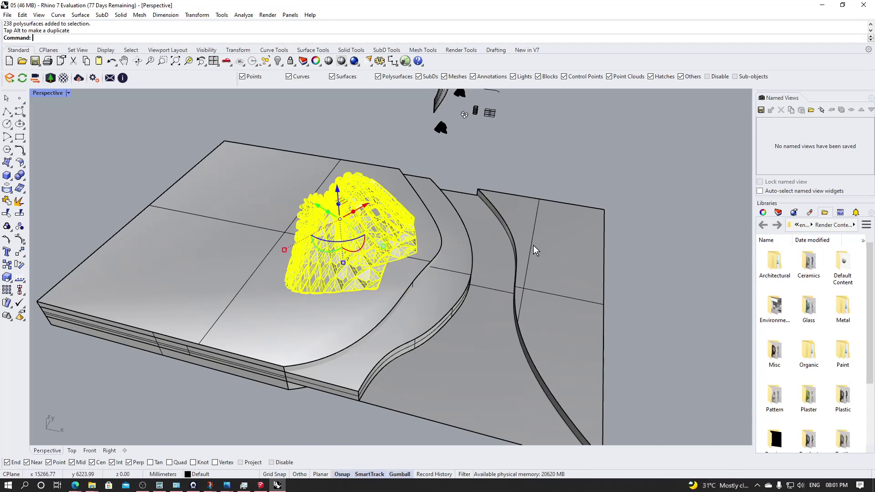
click(691, 296)
scroll(517, 256, down, 5)
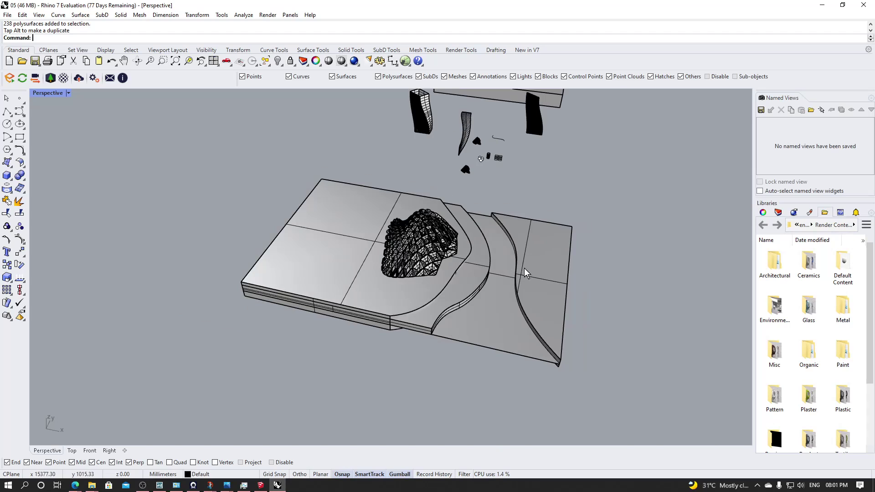
- Move the front terrace slab outward along the length of the base, away from the pavilion
click(525, 268)
drag(560, 288, 599, 297)
right_drag(625, 374, 644, 377)
click(541, 335)
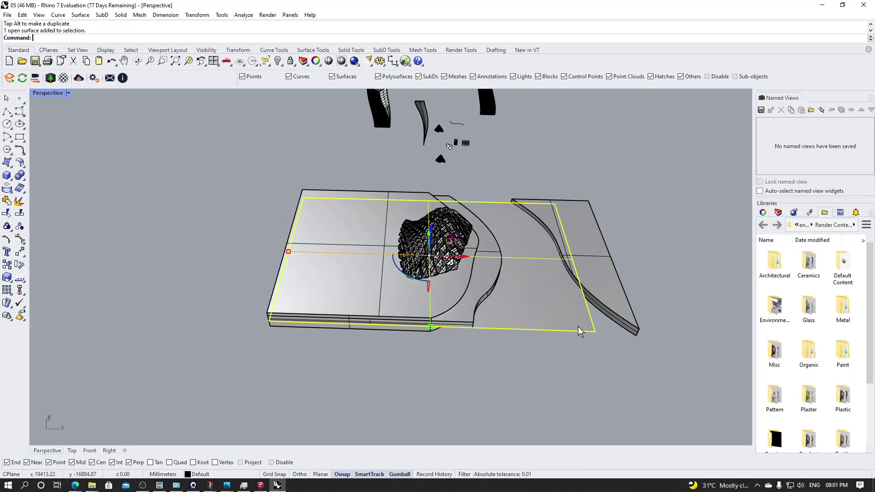
right_drag(580, 333, 296, 274)
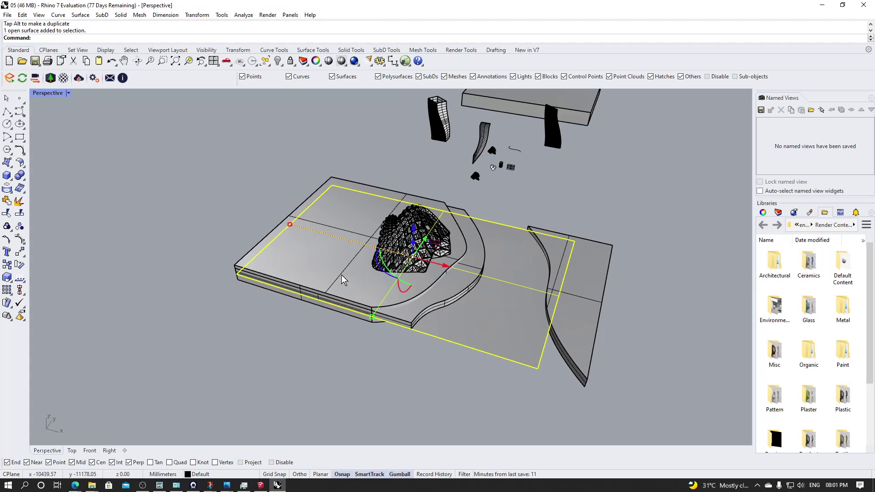
text(le)
key(Return)
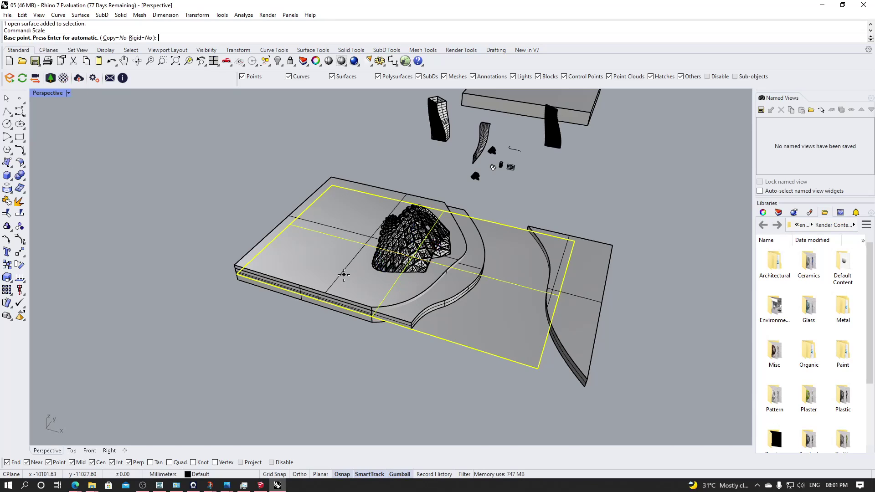
key(Escape)
key(Escape)
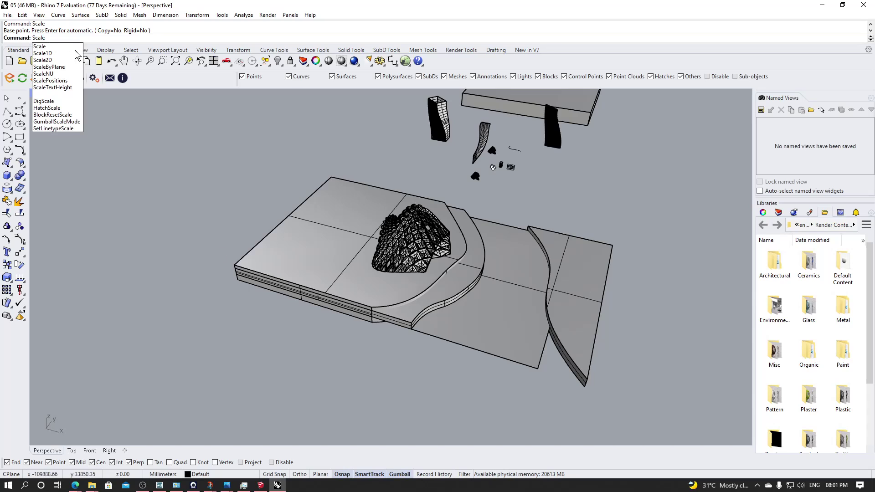
- Stretch the flat base surface lengthwise with Scale1D until its front corner meets the outer corner of the moved front slab
click(63, 55)
click(474, 354)
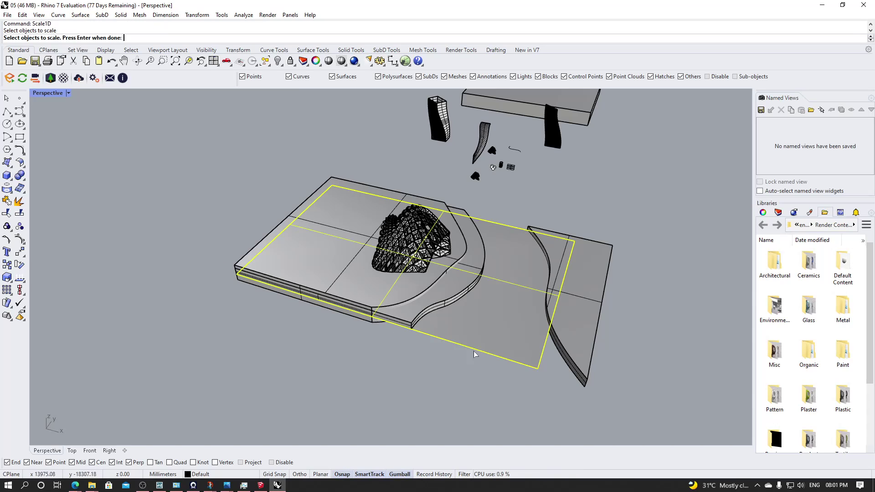
click(538, 368)
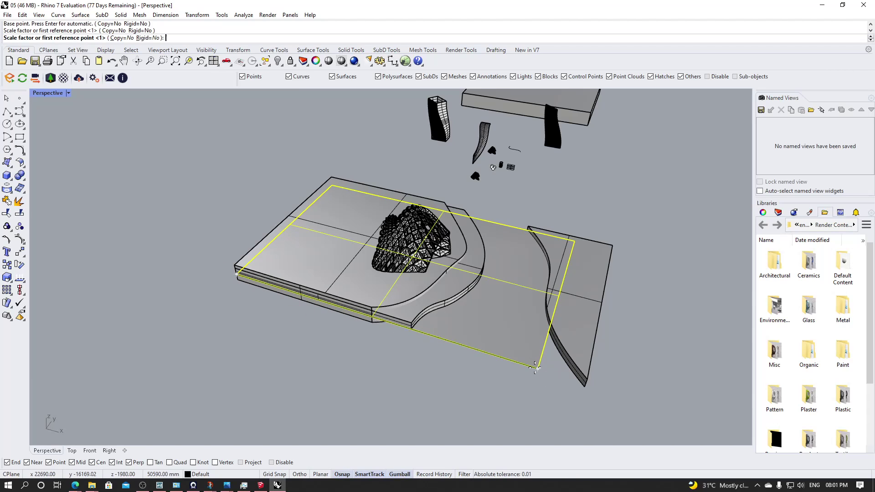
click(585, 386)
- Move the small dark canopy piece beside the pavilion off the terraces to the other relocated objects
right_drag(670, 356, 574, 335)
scroll(494, 316, up, 2)
scroll(424, 283, up, 2)
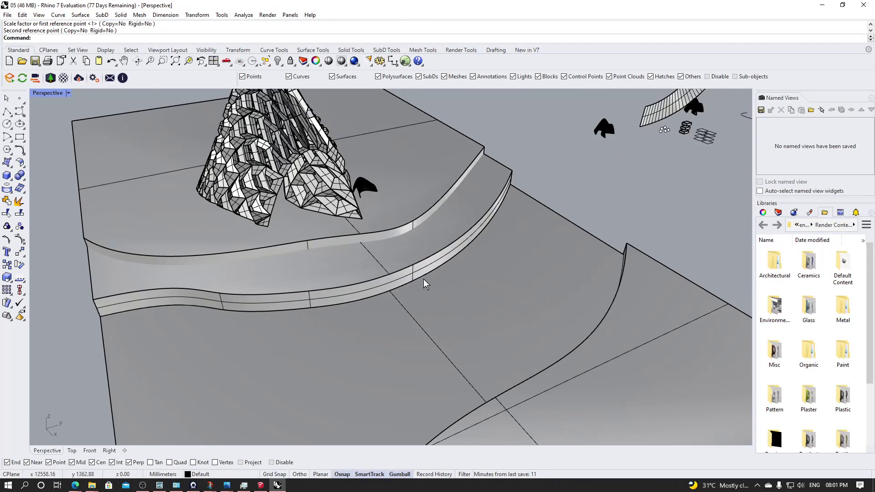
scroll(414, 282, up, 2)
click(357, 241)
scroll(318, 291, down, 2)
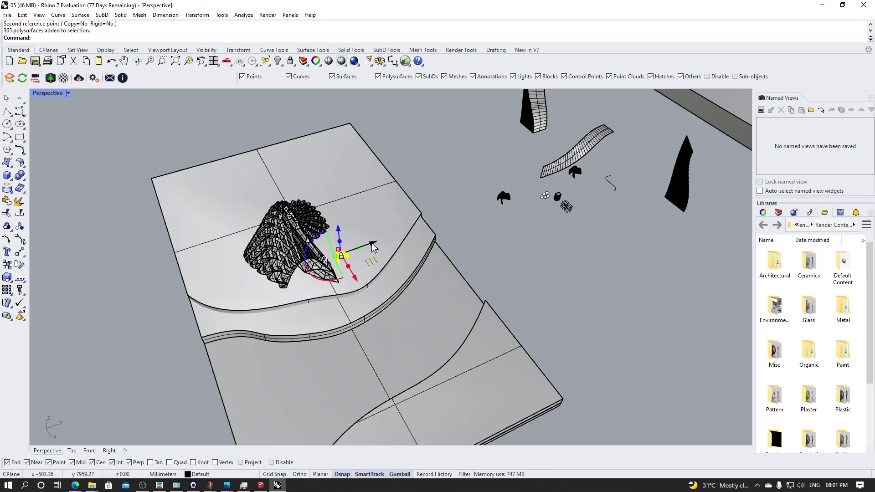
drag(560, 206, 559, 207)
click(500, 236)
- Save the model with the stepped terraces and the rotated pavilion
scroll(495, 239, down, 4)
scroll(526, 281, up, 2)
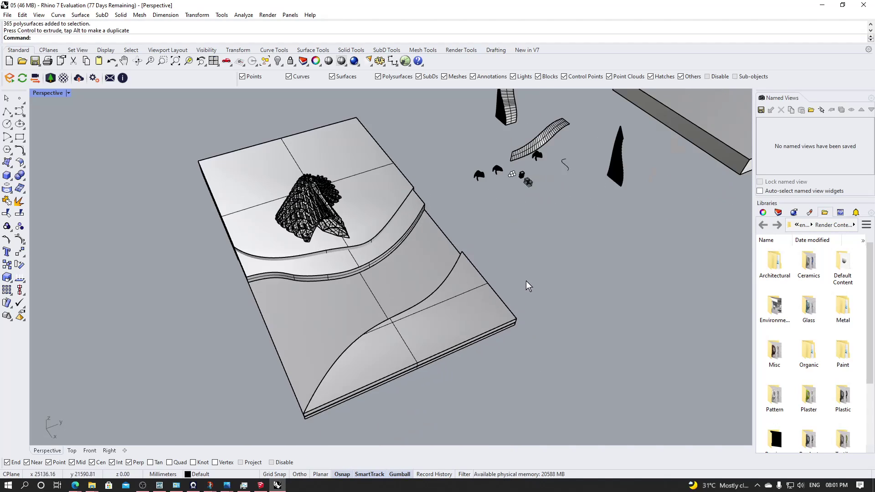
mouse_move(527, 285)
right_down()
mouse_move(432, 235)
mouse_move(463, 221)
right_up()
scroll(319, 145, up, 6)
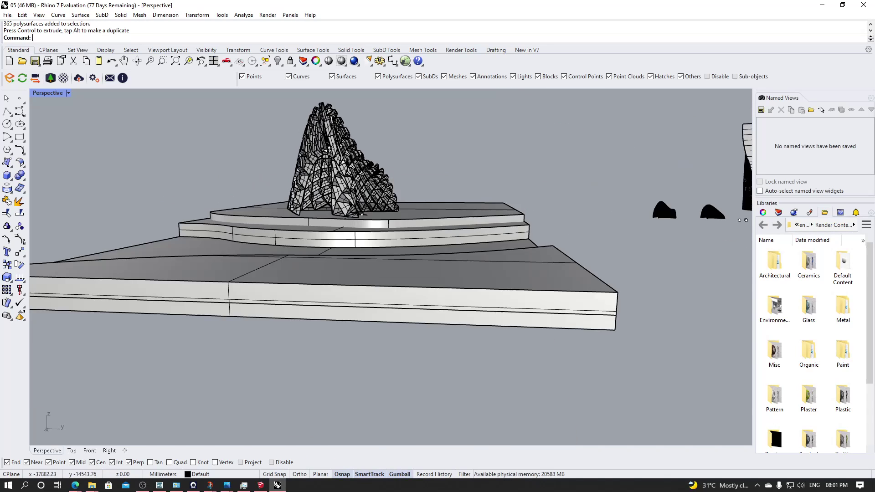
mouse_move(320, 152)
right_down()
mouse_move(304, 152)
mouse_move(375, 147)
mouse_move(360, 158)
mouse_move(378, 149)
mouse_move(297, 168)
mouse_move(339, 173)
mouse_move(364, 217)
mouse_move(386, 217)
mouse_move(380, 200)
right_up()
scroll(375, 147, up, 3)
scroll(340, 173, down, 5)
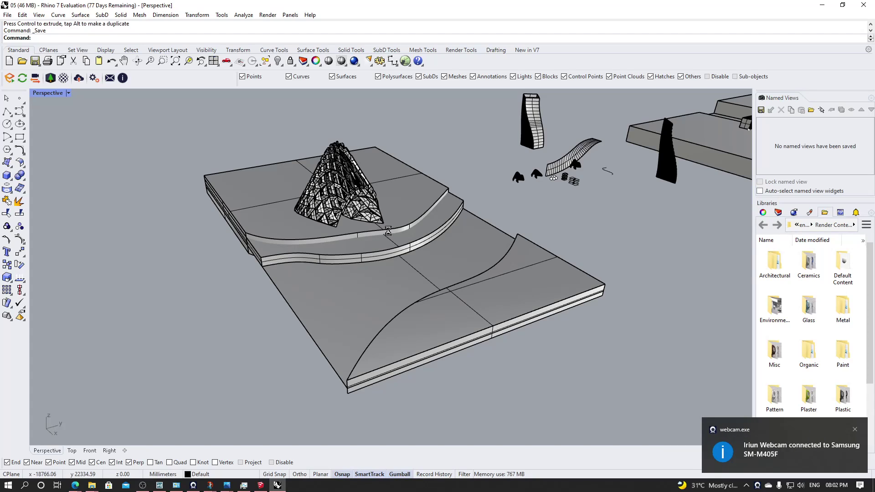
- Switch to the Edge browser and open a new tab in its own separate window
mouse_move(75, 485)
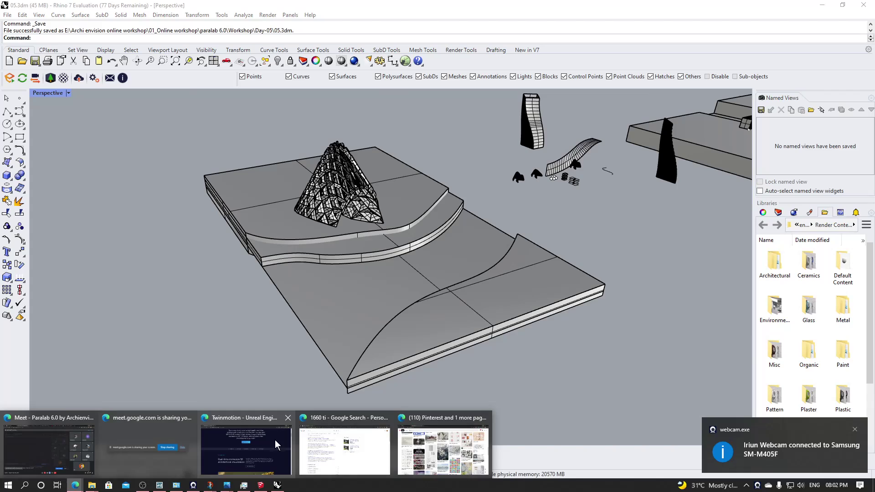
click(444, 451)
click(248, 7)
drag(314, 7, 277, 366)
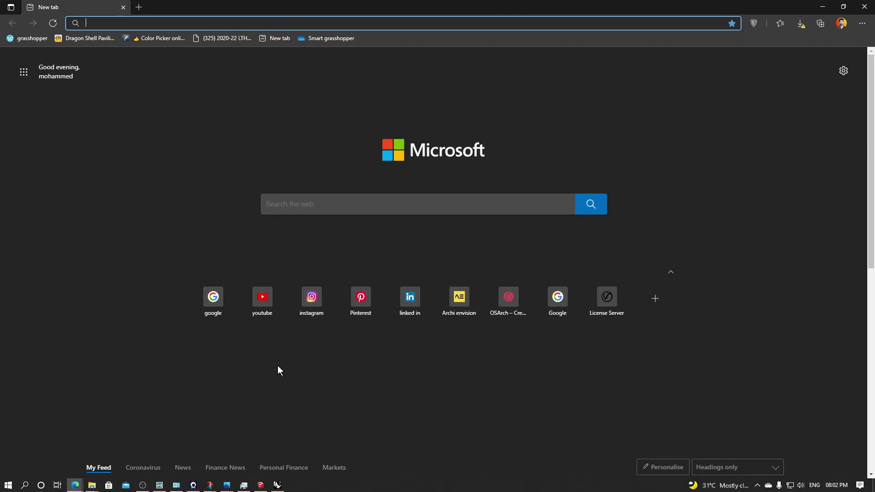
- Open YouTube and search for "show it better"
click(262, 312)
text(s)
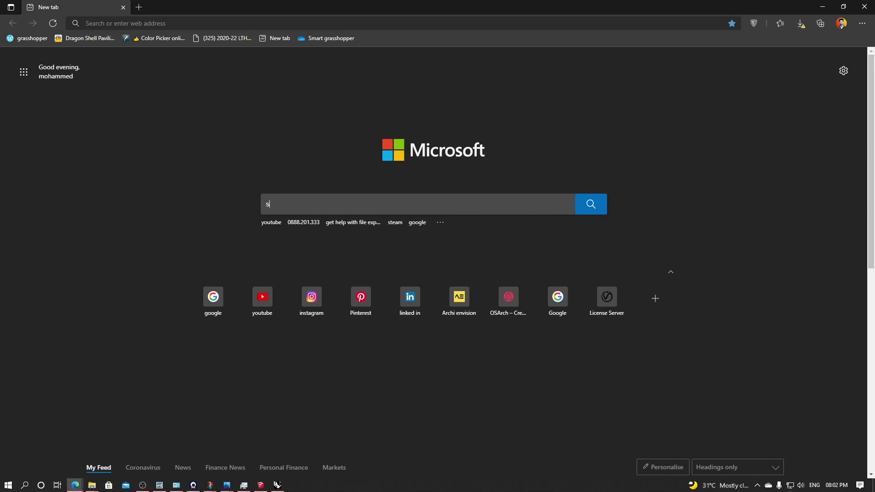
text(hgow)
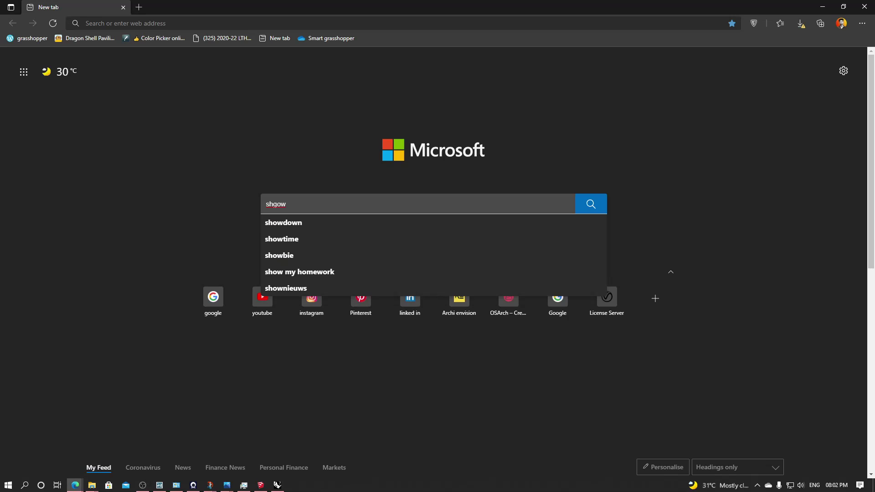
click(278, 295)
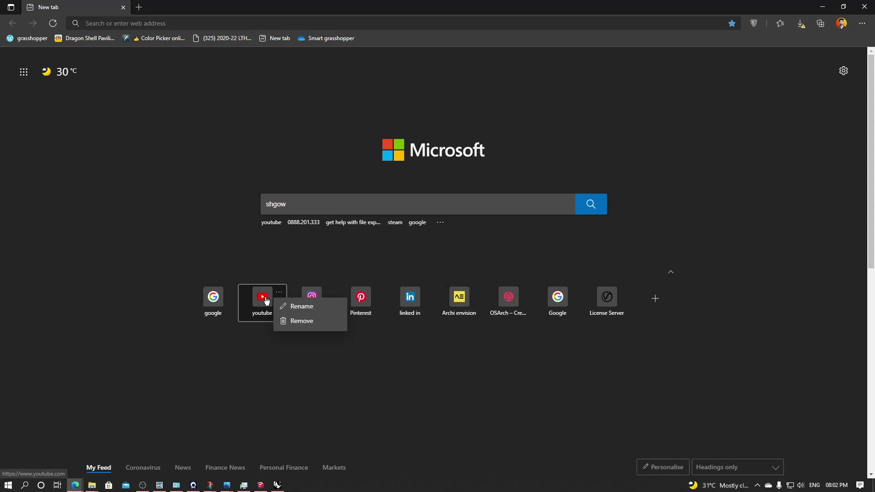
click(267, 301)
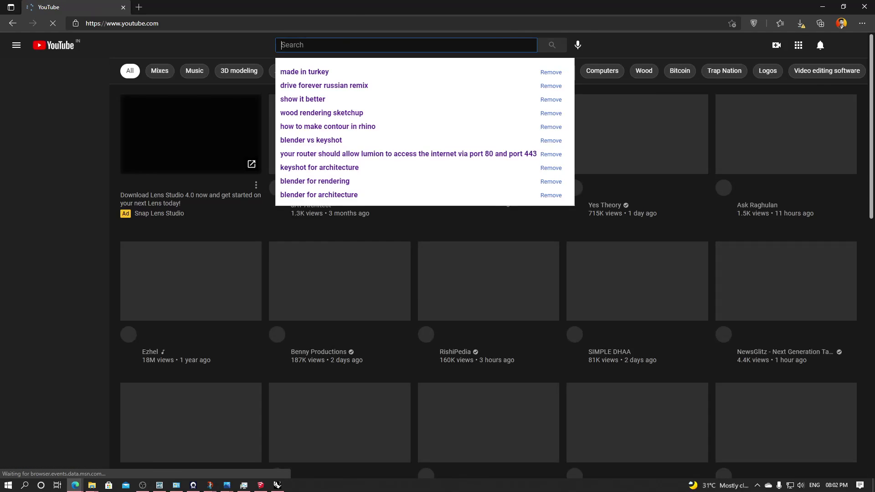
text(show)
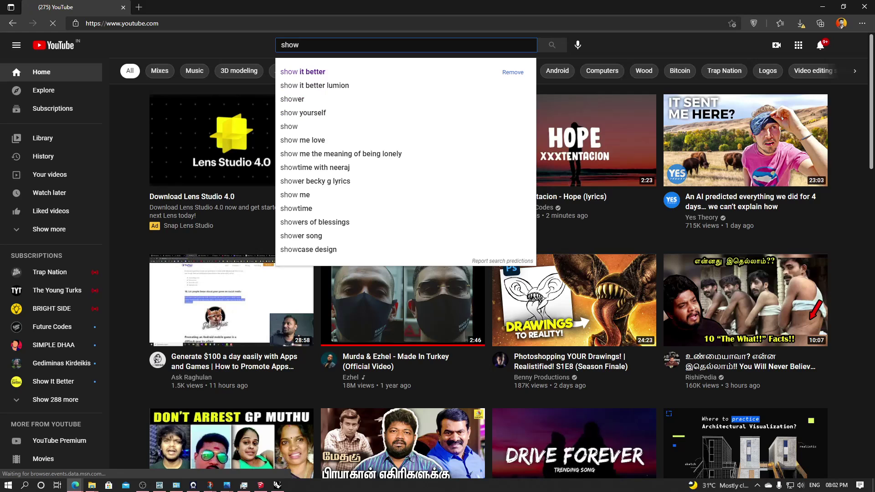
click(331, 73)
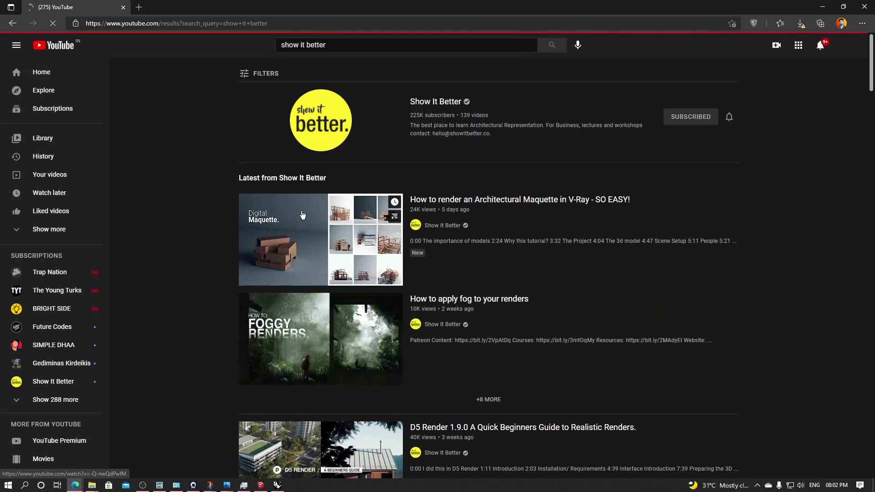
- Browse the Show It Better channel's uploads and open the video on orthographic mode in Lumion 11 for urban diagrams
scroll(276, 184, down, 7)
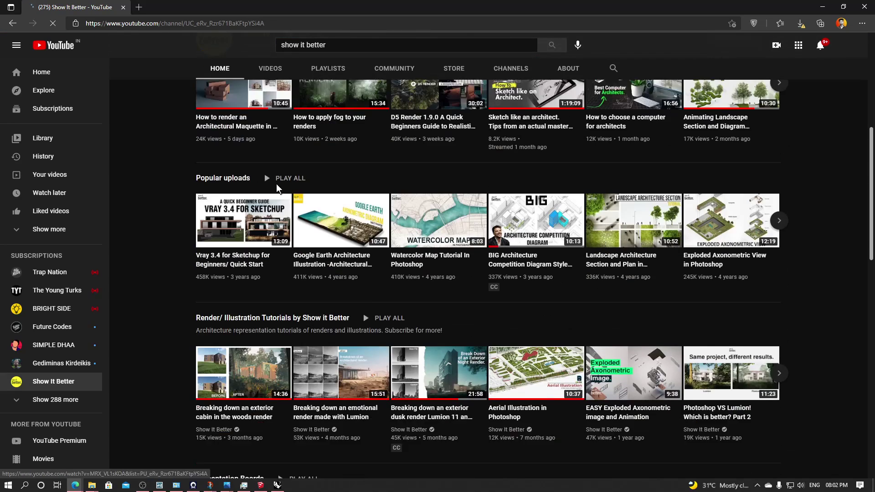
scroll(471, 269, up, 4)
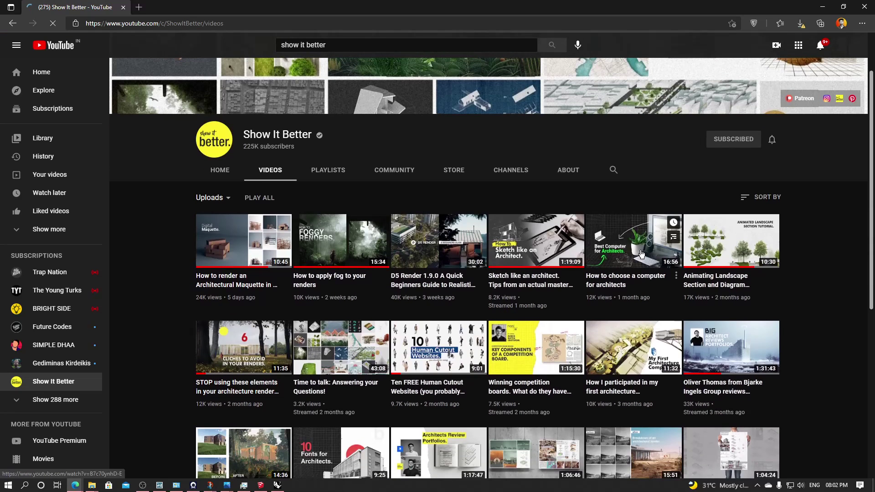
scroll(577, 347, down, 3)
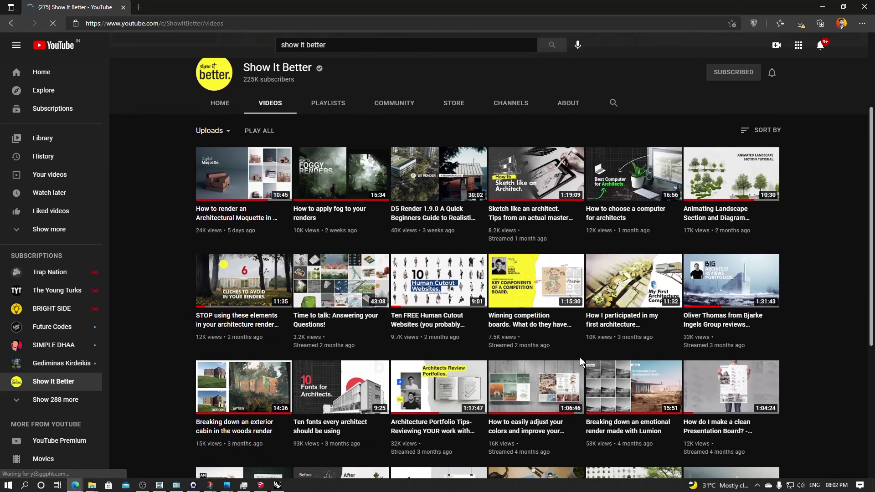
scroll(338, 333, down, 3)
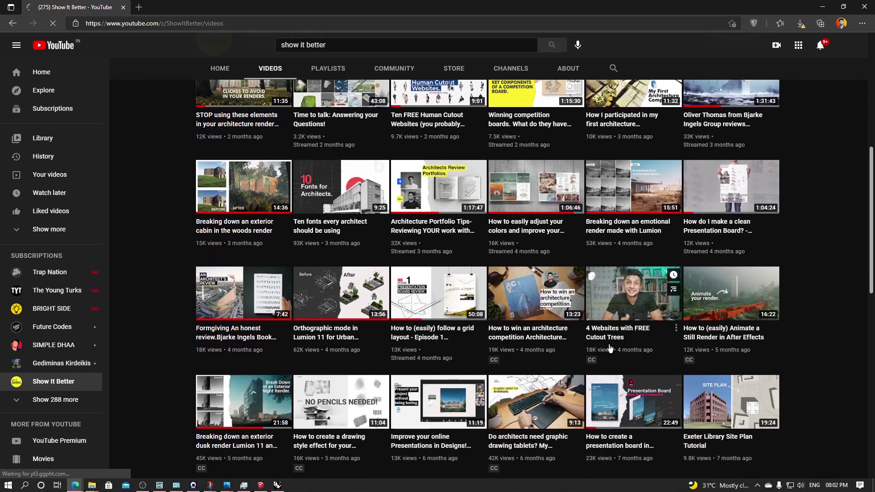
click(338, 333)
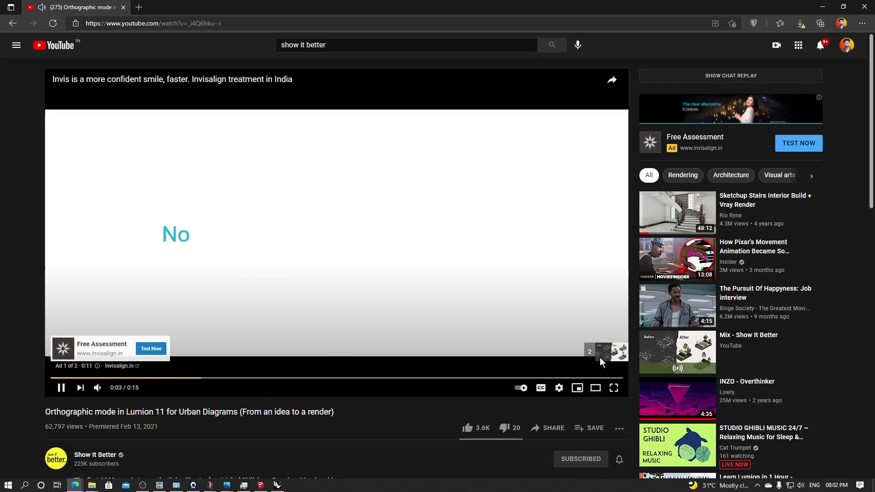
- Skip the advert, jump to the Lumion chapter just past 6:00 and pause the video at 6:10
click(608, 360)
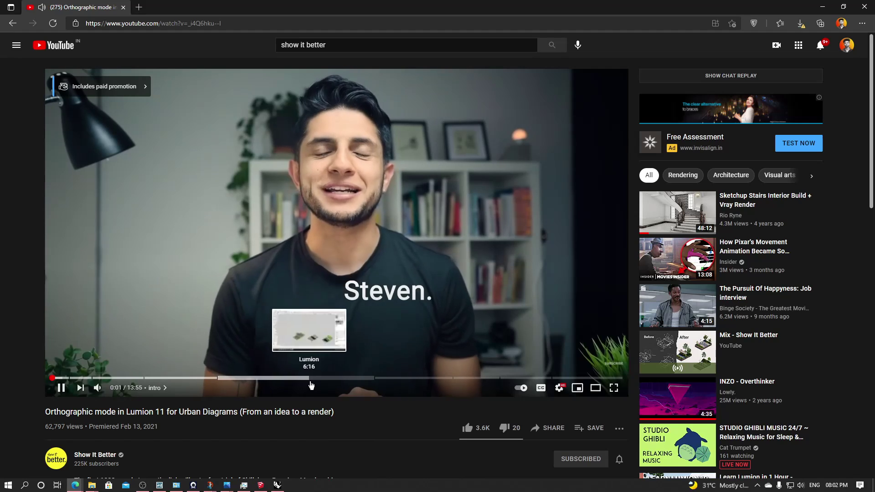
click(300, 378)
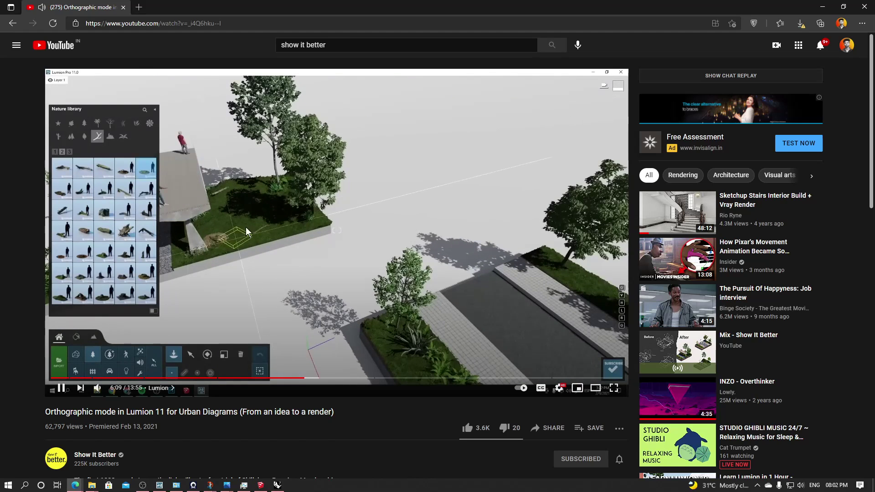
click(352, 262)
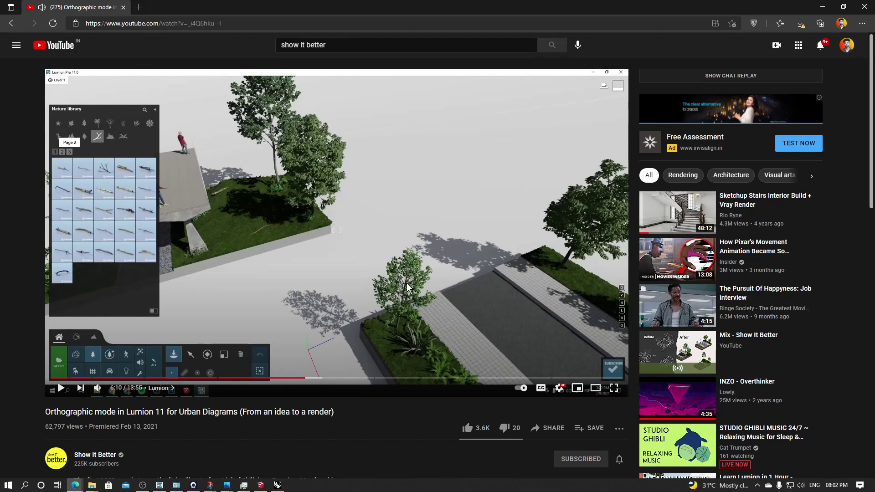
- Minimize both browser windows and return to the pavilion model in Rhino, viewing the terraces from the side
click(823, 7)
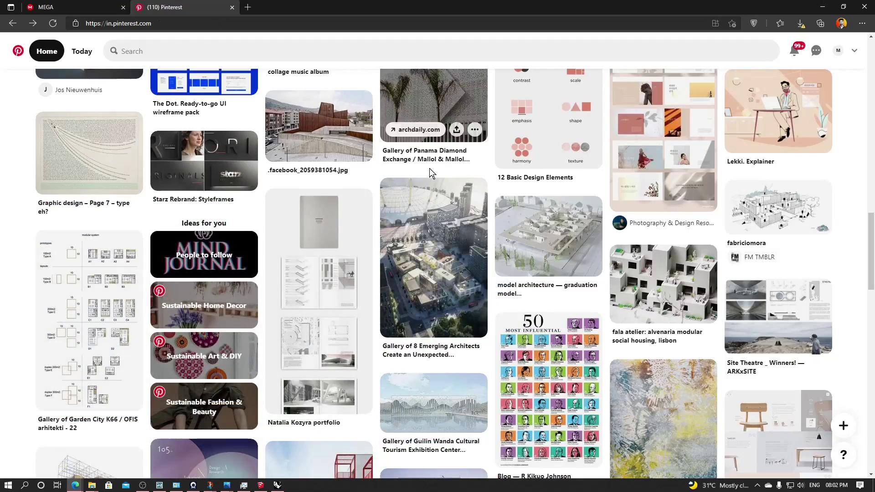
click(823, 7)
right_drag(515, 274, 467, 203)
scroll(439, 235, up, 5)
- Reduce the top terrace slab's thickness with Scale1D from its upper corner until its underside aligns with the underside of the terrace below
click(468, 203)
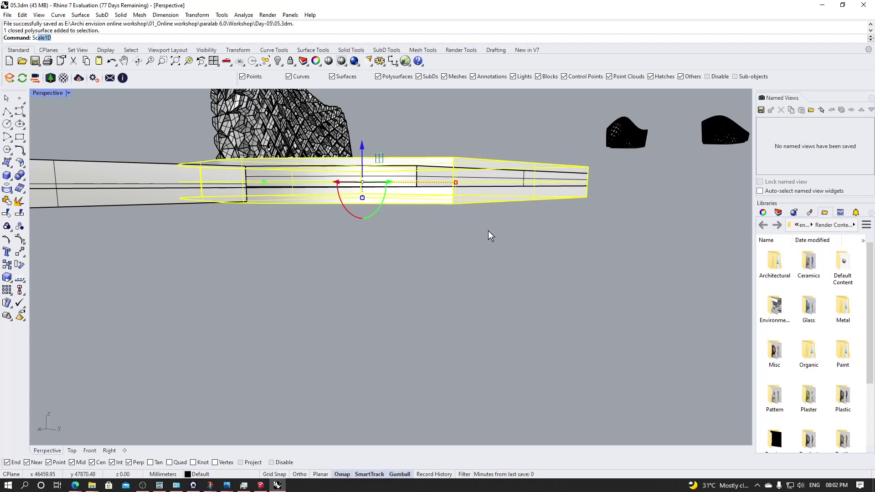
text(cla)
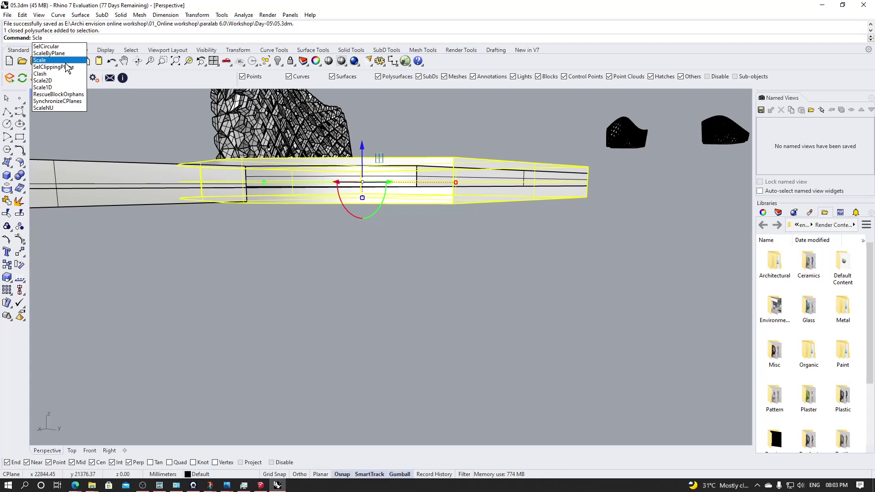
key(BackSpace)
key(BackSpace)
text(ale)
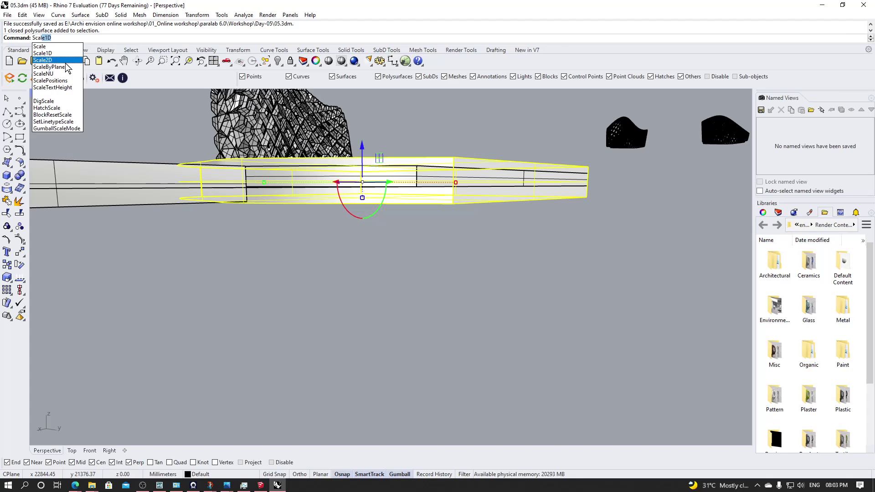
click(51, 53)
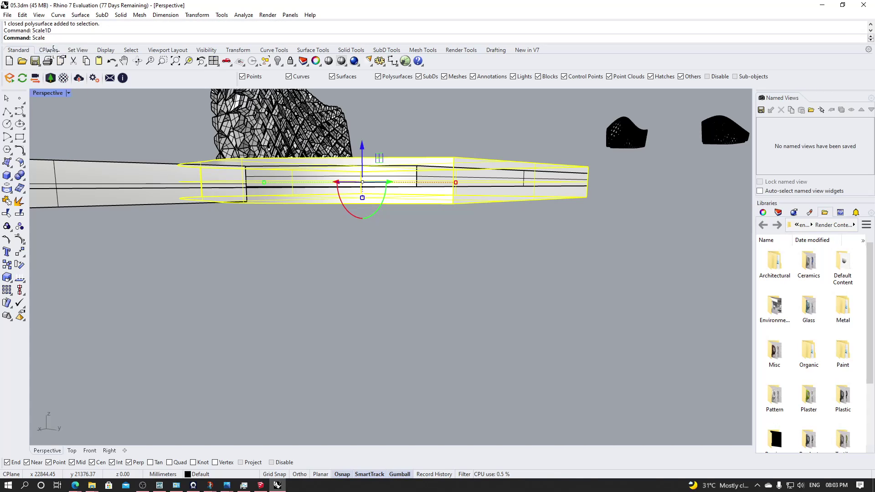
right_drag(337, 292, 114, 338)
scroll(474, 207, down, 3)
scroll(586, 315, up, 3)
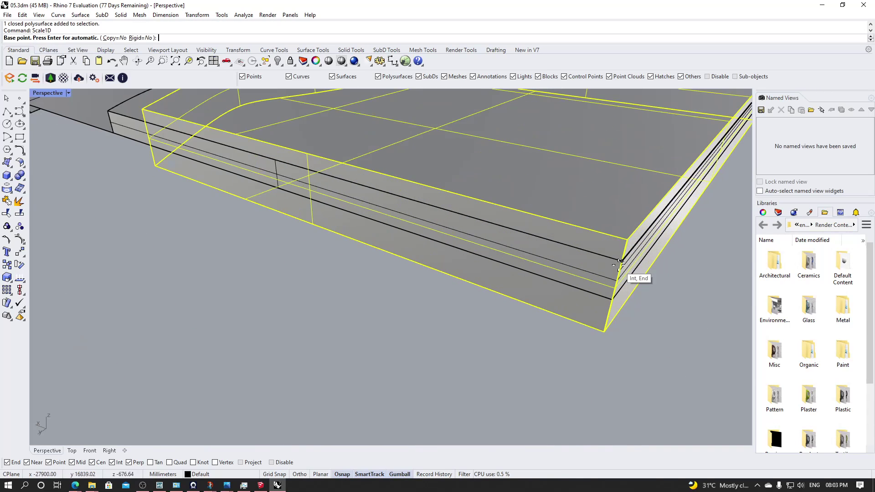
click(625, 240)
click(601, 337)
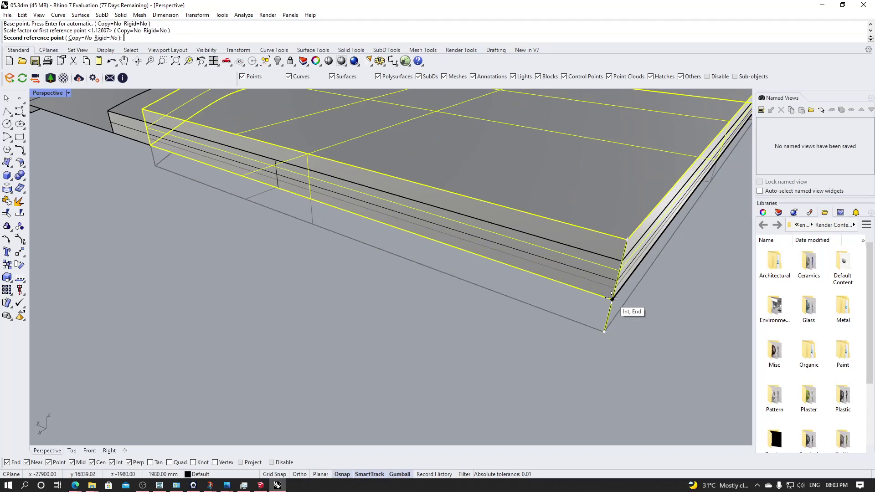
click(612, 300)
scroll(495, 318, down, 6)
right_drag(495, 318, 519, 292)
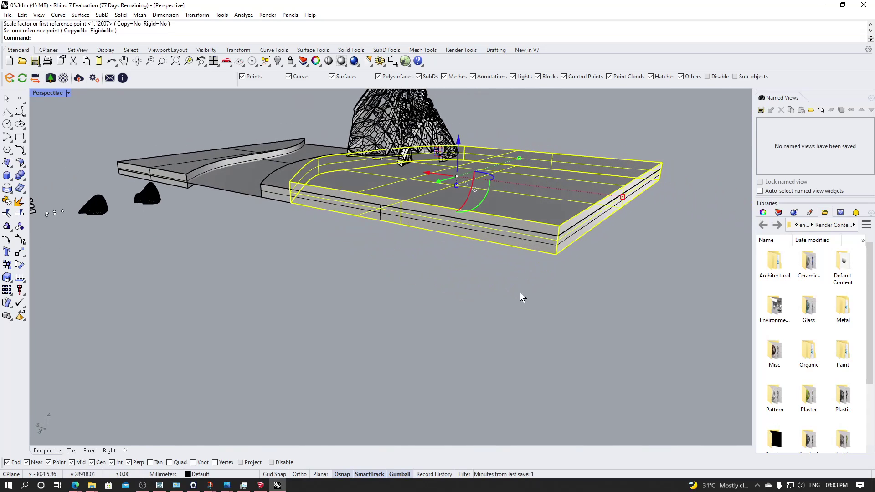
- Repeat Scale1D on the top terrace from its upper corner so its lower corner meets the top of the terrace below
key(Return)
scroll(560, 241, up, 3)
click(566, 214)
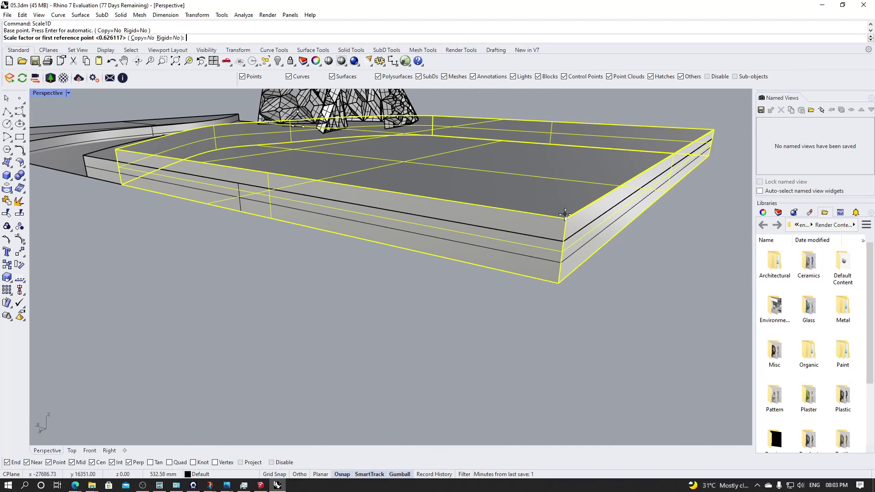
click(558, 282)
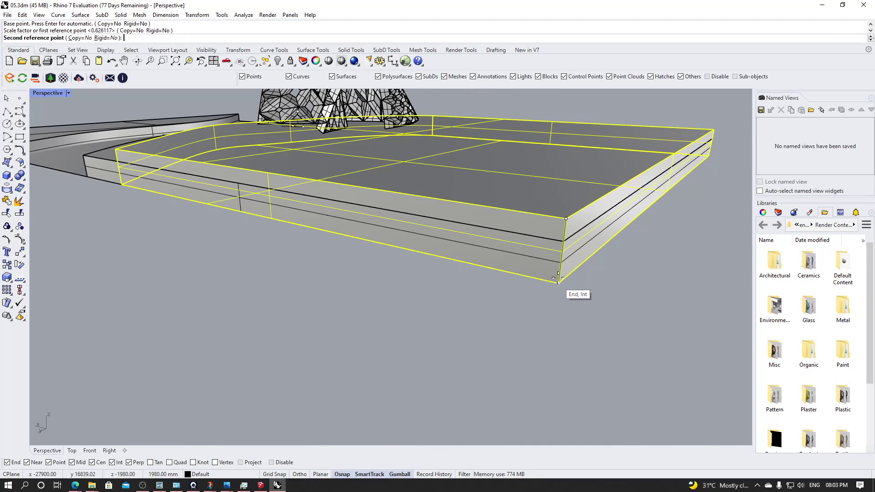
click(563, 241)
right_drag(511, 285, 547, 299)
key(Escape)
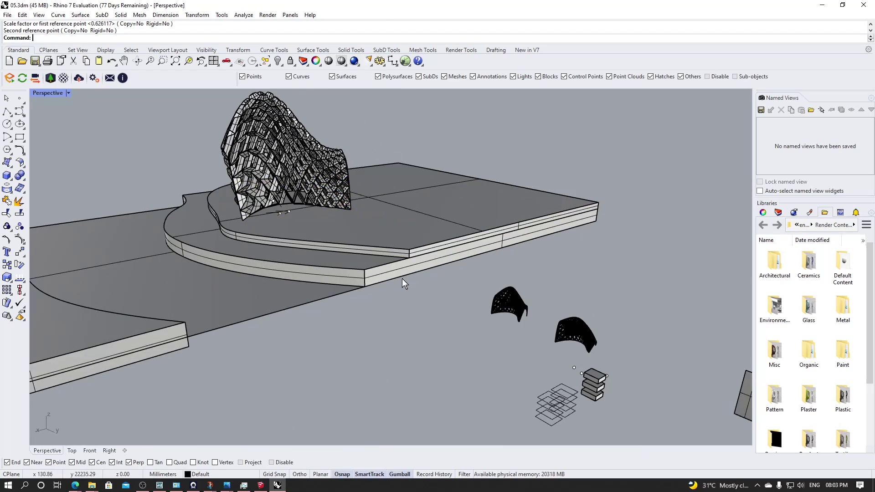
- Select the loose curves beneath the pavilion and move them off the terraces along the Y axis, next to the small dark canopy pieces
right_drag(402, 278, 320, 258)
scroll(320, 258, up, 6)
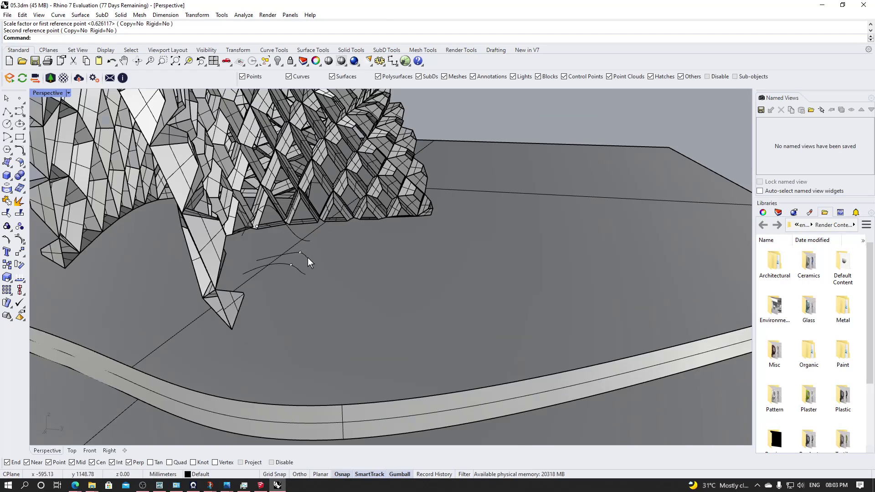
click(308, 258)
click(330, 281)
scroll(311, 268, down, 5)
scroll(311, 268, up, 4)
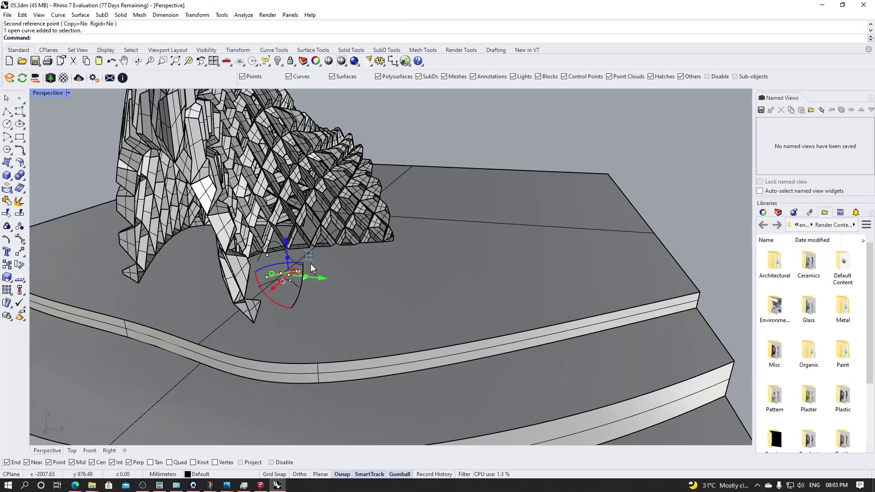
click(281, 281)
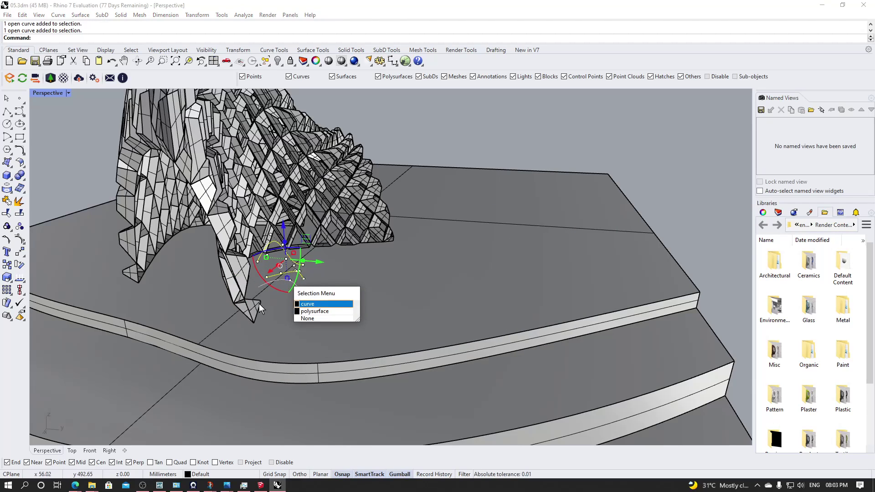
click(324, 304)
scroll(306, 287, down, 3)
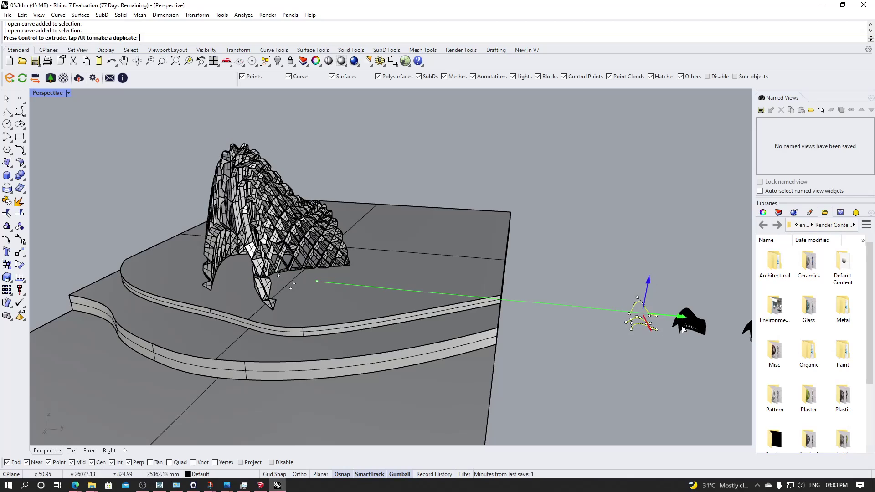
scroll(638, 228, down, 5)
- Extrude the flat base surface downward with the gumball to give it the thickness of a slab
right_drag(638, 228, 326, 268)
scroll(325, 268, up, 10)
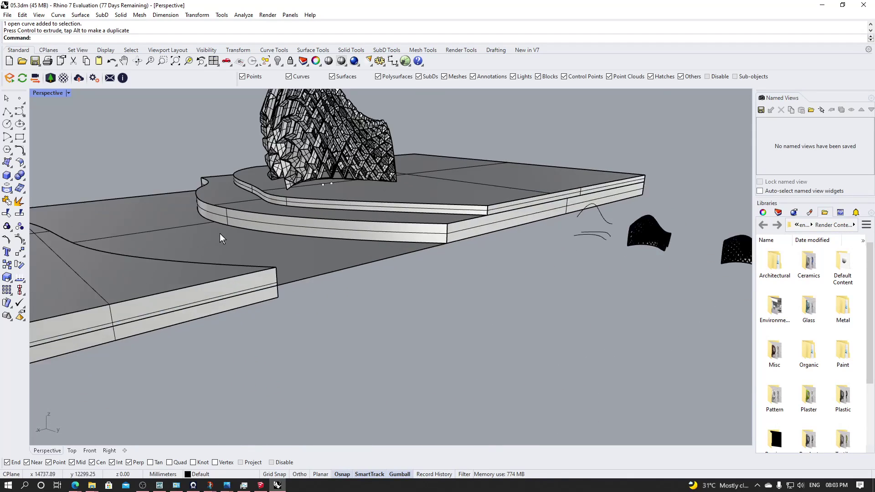
click(369, 281)
scroll(363, 280, down, 4)
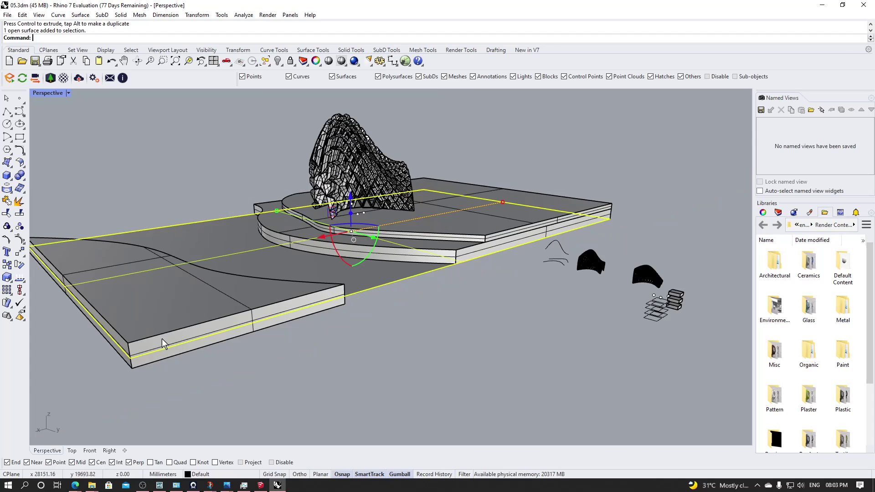
drag(353, 216, 353, 223)
click(422, 364)
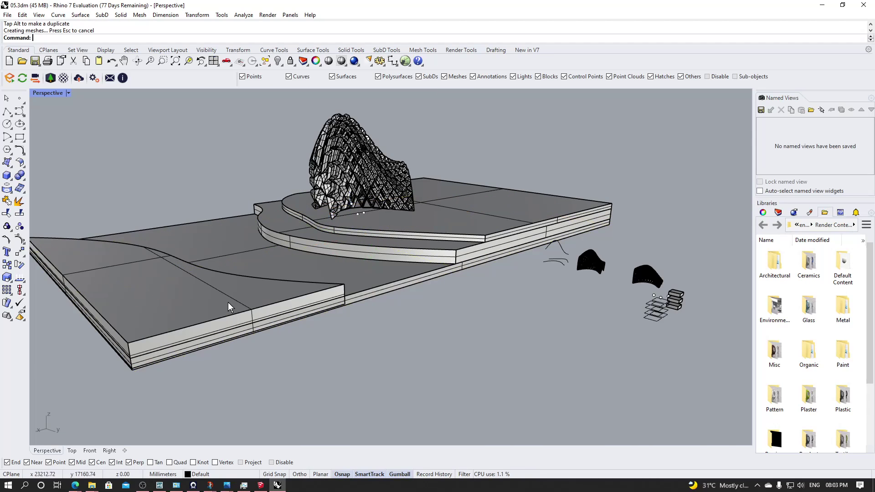
- Reduce the front curved terrace's thickness with Scale1D from its upper corner until its underside meets the base slab's top, and save the file
click(229, 307)
text(Scl)
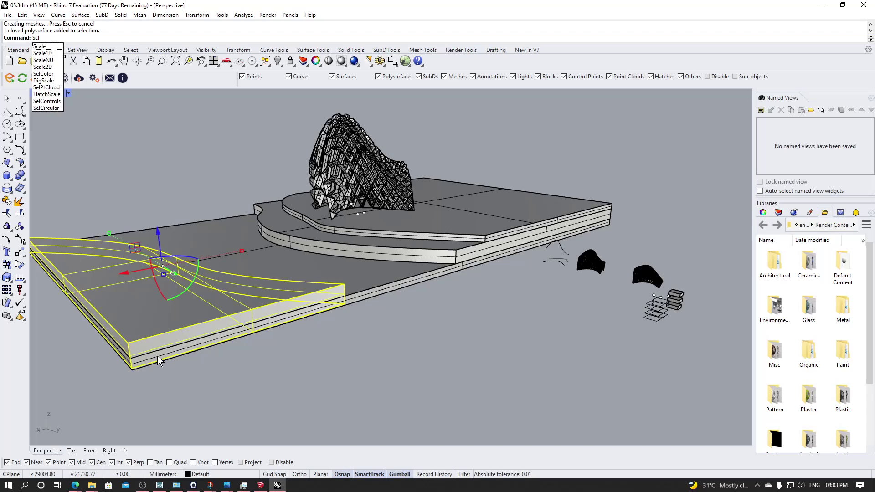
text(e)
click(43, 54)
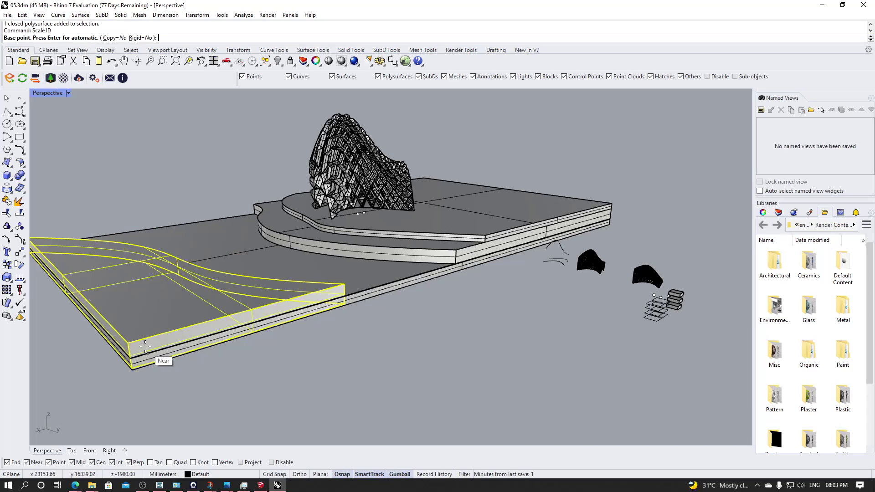
click(129, 344)
click(132, 370)
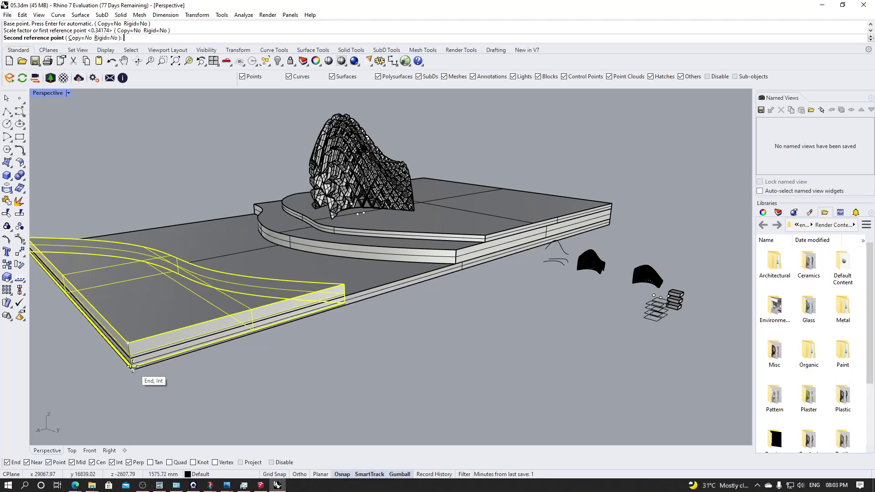
click(131, 358)
click(296, 354)
right_drag(353, 350, 428, 170)
key(ctrl+s)
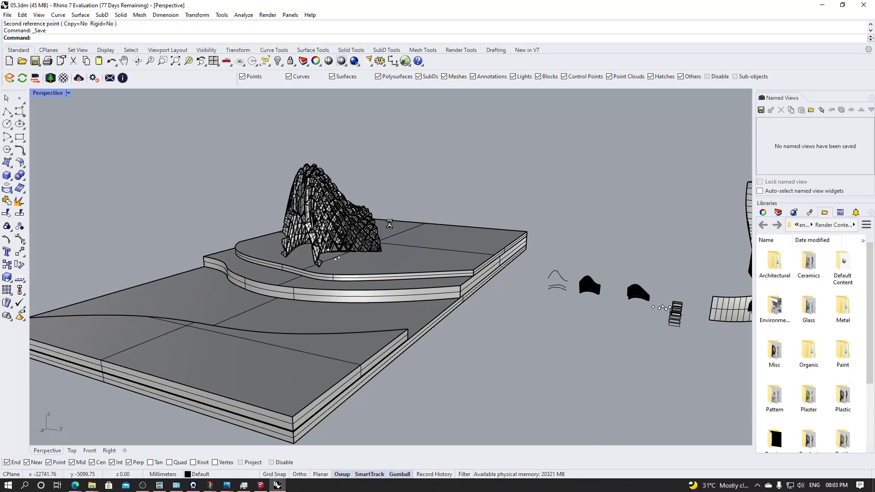
- Select the whole pavilion and shift it slightly backward along the X axis on the top terrace
scroll(386, 209, down, 1)
scroll(338, 243, up, 6)
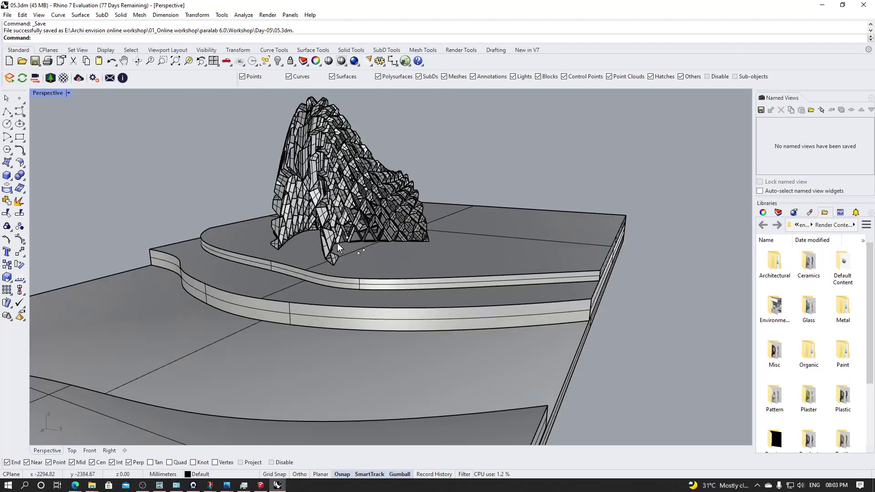
right_drag(391, 254, 315, 302)
key(ctrl+a)
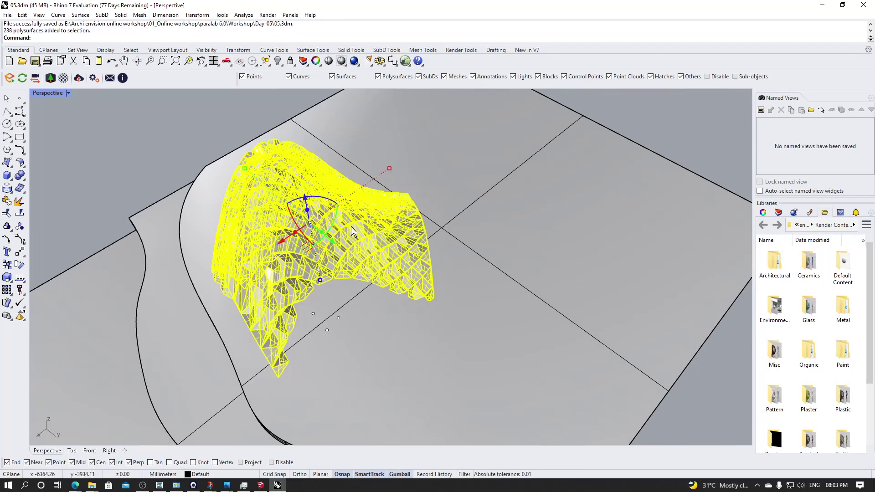
drag(282, 242, 298, 232)
scroll(237, 272, down, 4)
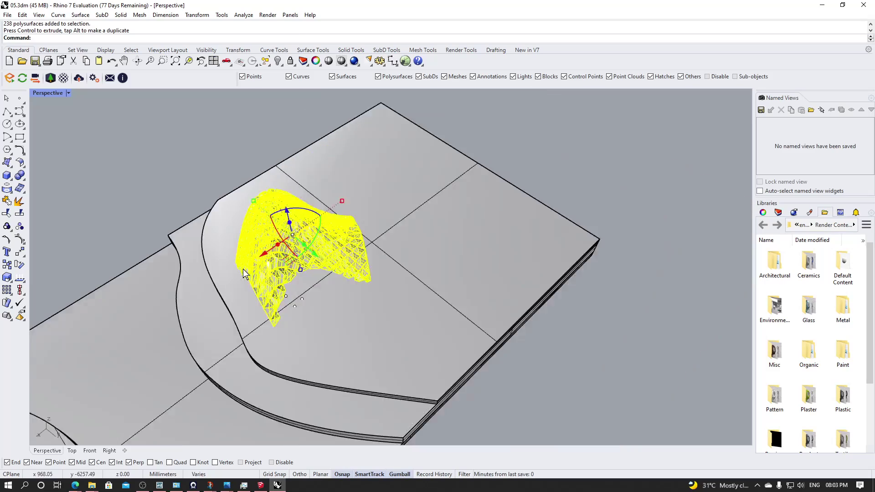
right_drag(243, 269, 354, 232)
scroll(291, 300, up, 5)
- Select all the spare geometry and other models beside the pavilion site and hide them
click(412, 374)
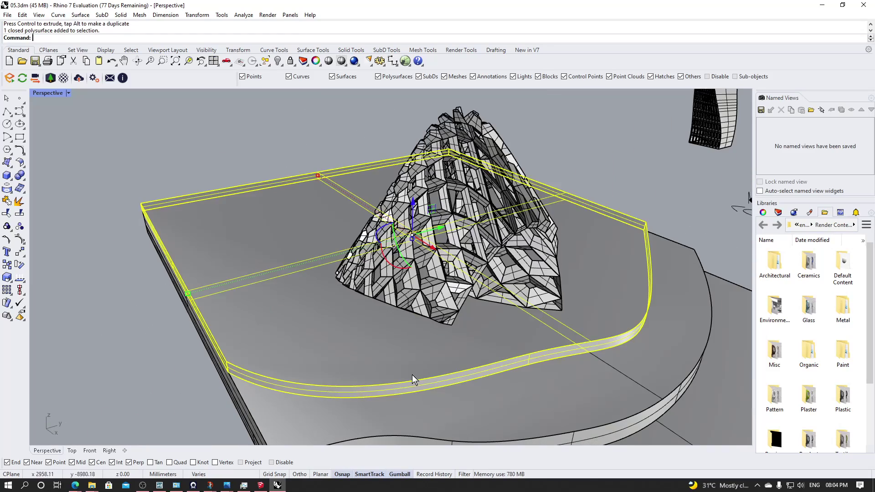
scroll(415, 375, down, 3)
right_drag(419, 373, 528, 199)
scroll(382, 226, down, 4)
right_drag(383, 226, 417, 245)
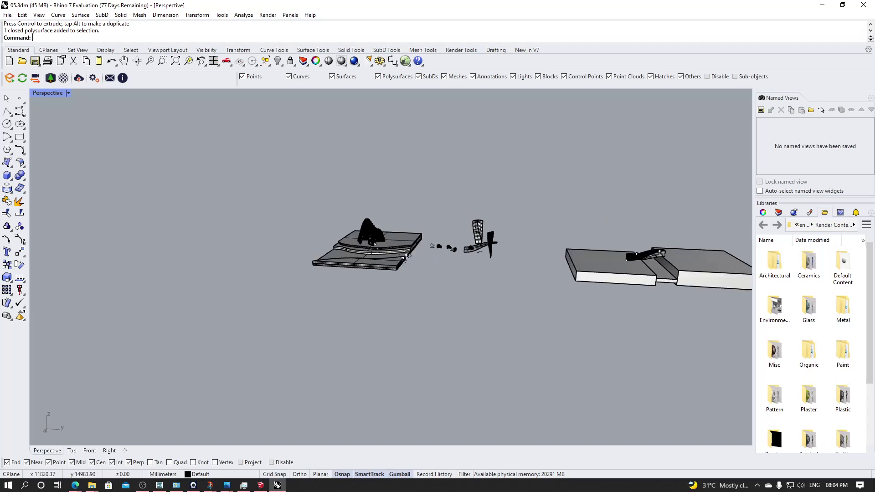
scroll(417, 245, down, 3)
drag(406, 214, 668, 337)
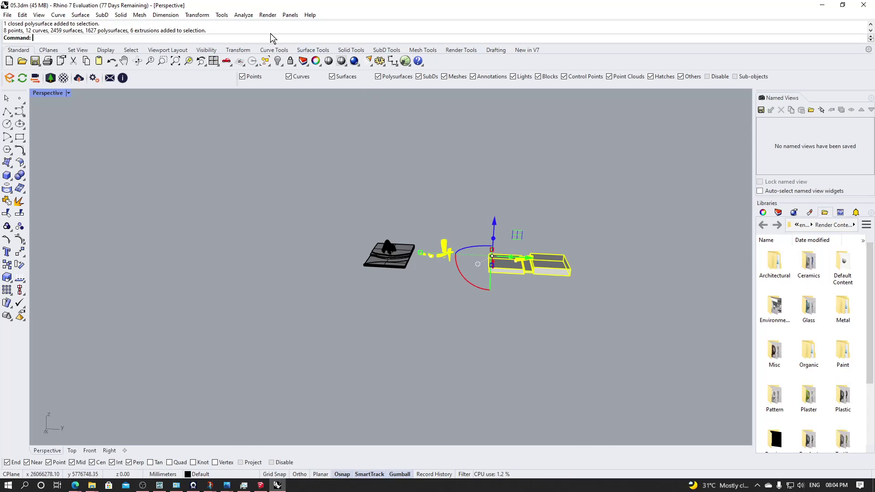
click(277, 61)
- Set the Perspective viewport to Rendered display mode and leave the terraces unselected
scroll(400, 272, up, 8)
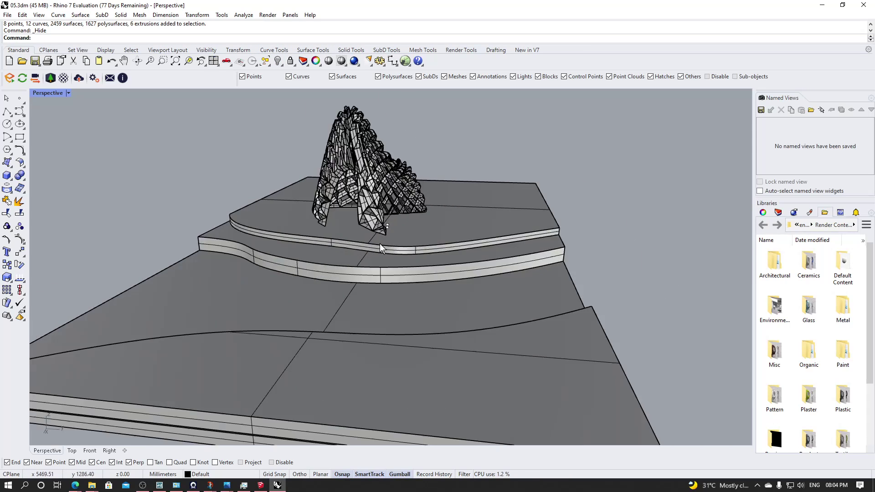
scroll(396, 213, down, 3)
right_drag(396, 212, 398, 248)
scroll(411, 241, down, 3)
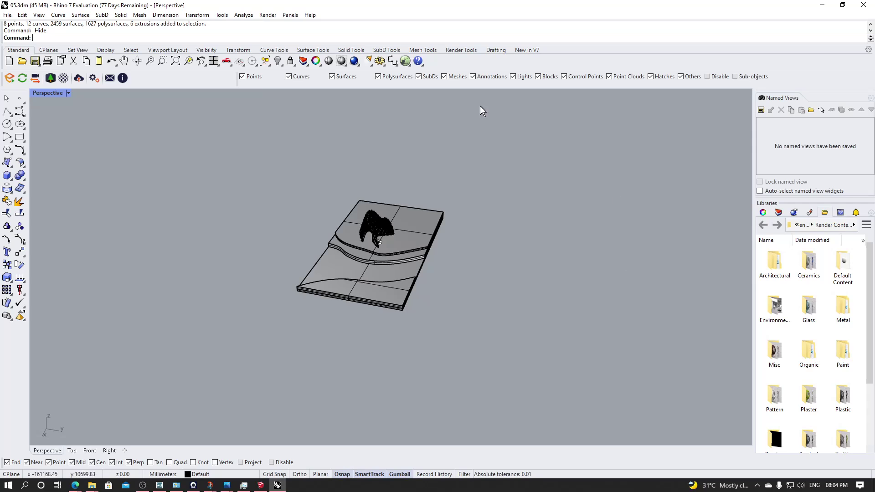
click(67, 92)
click(67, 145)
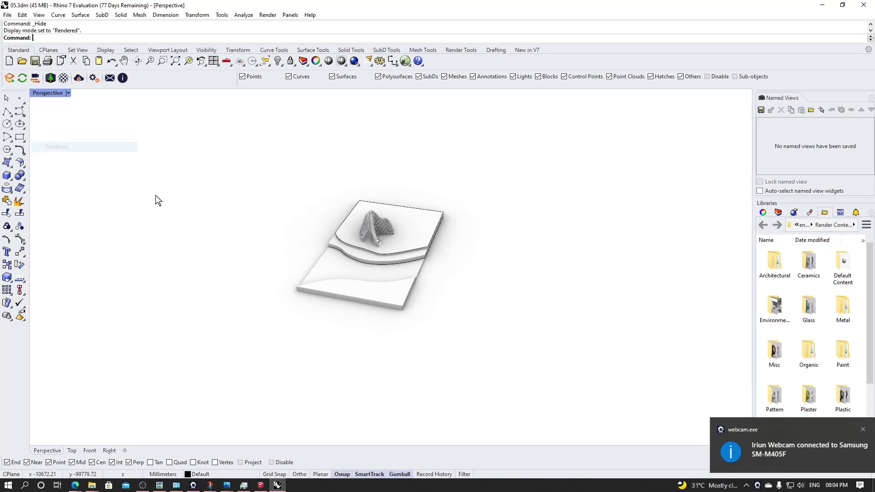
scroll(386, 233, up, 5)
right_drag(455, 268, 416, 254)
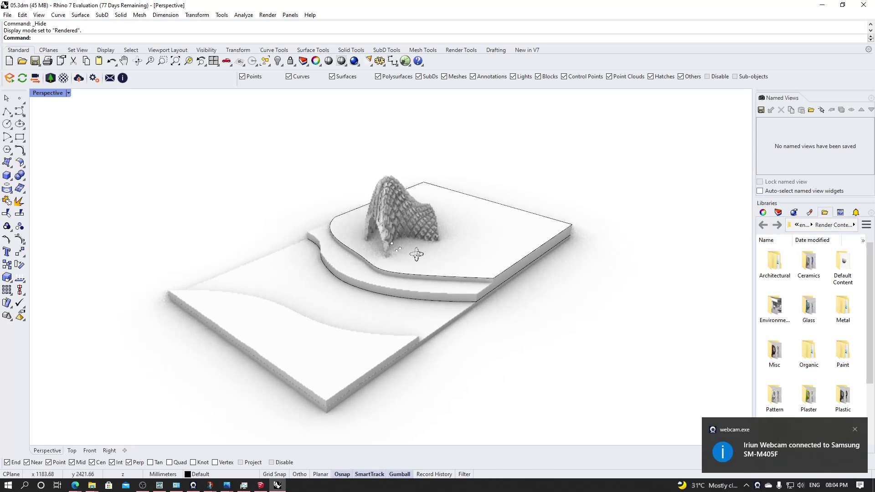
click(491, 220)
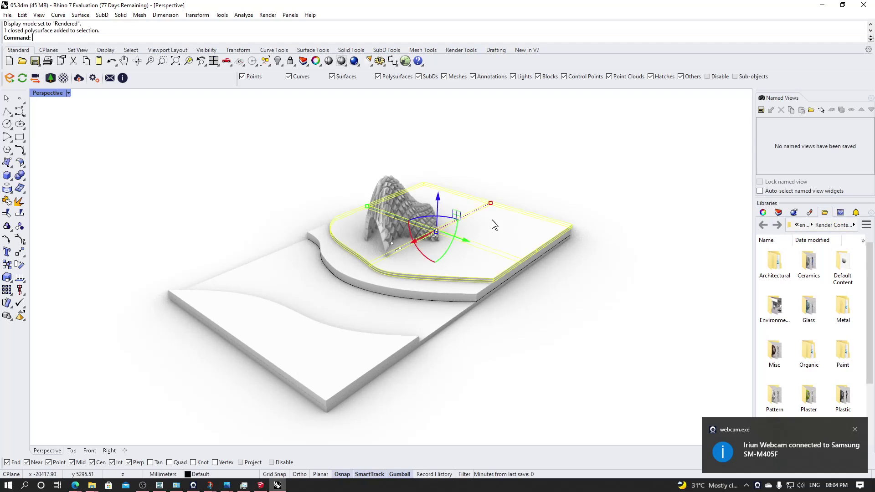
key(Escape)
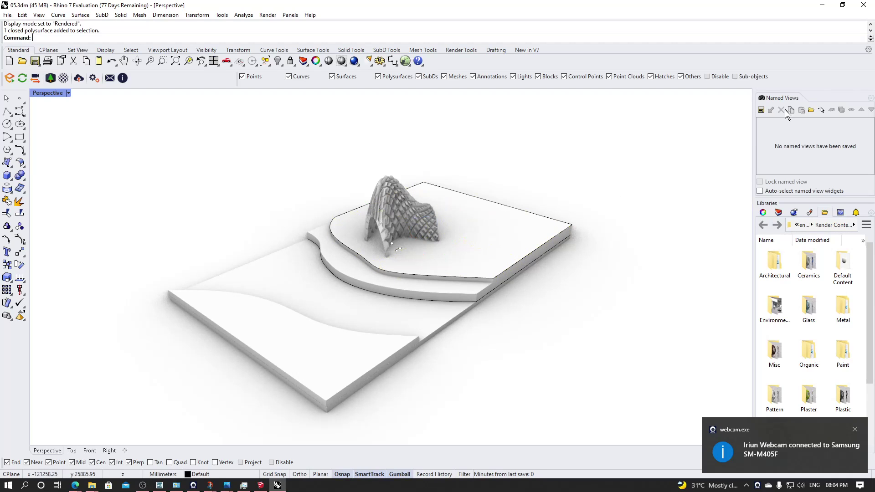
- Show the Materials library and assign the turquoise Paint material to the base slab
click(806, 213)
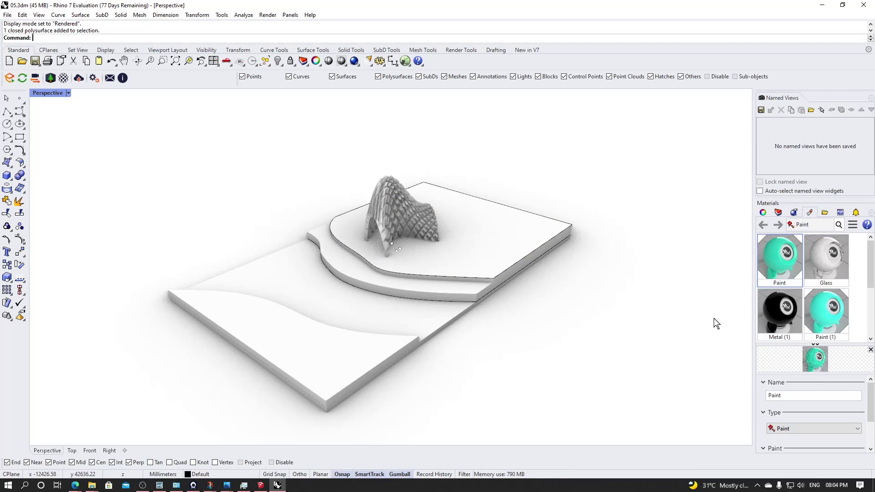
mouse_move(793, 265)
mouse_down()
mouse_move(455, 293)
mouse_move(423, 314)
mouse_up()
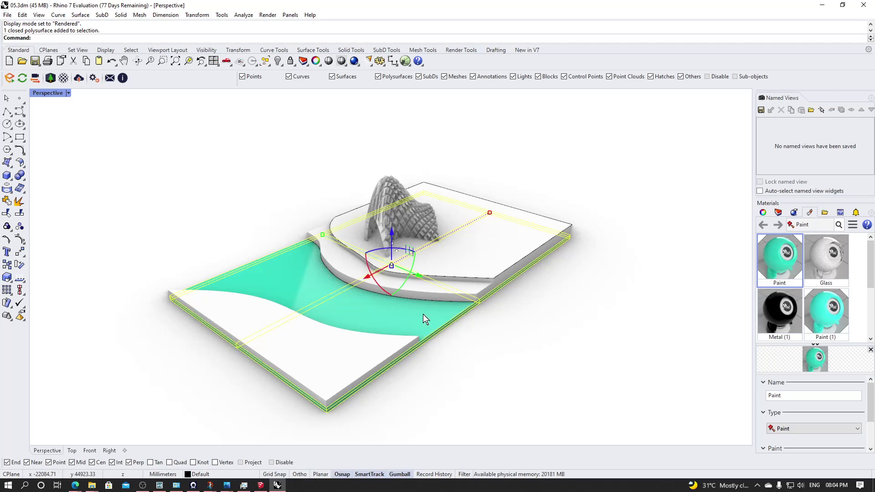
right_drag(542, 338, 533, 368)
right_drag(469, 353, 538, 329)
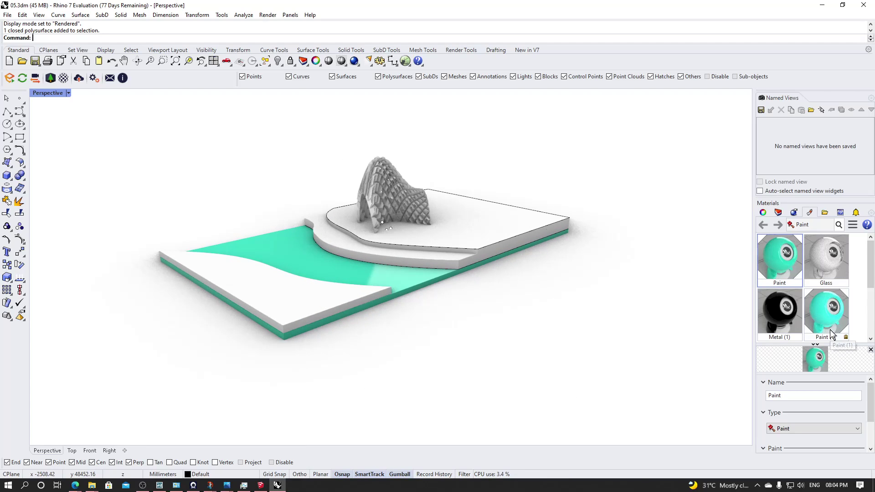
- Assign the light green Paint (2) material to the front curved terrace
scroll(859, 297, down, 2)
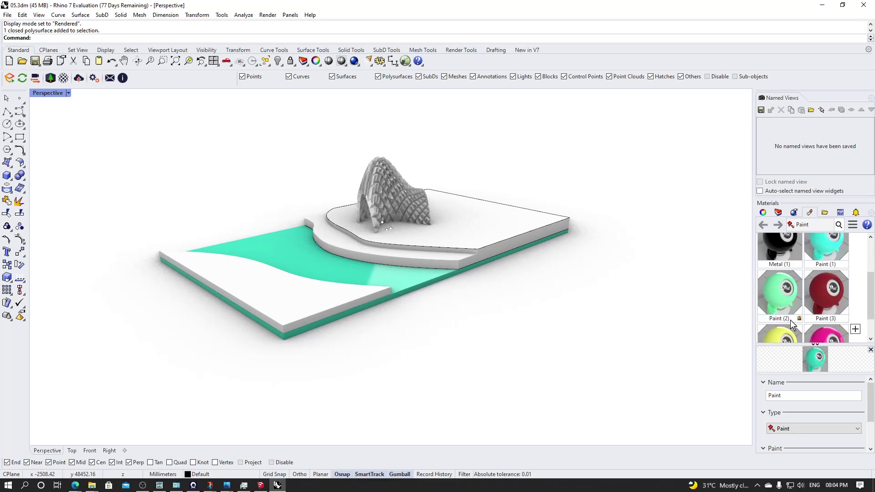
drag(787, 314, 295, 312)
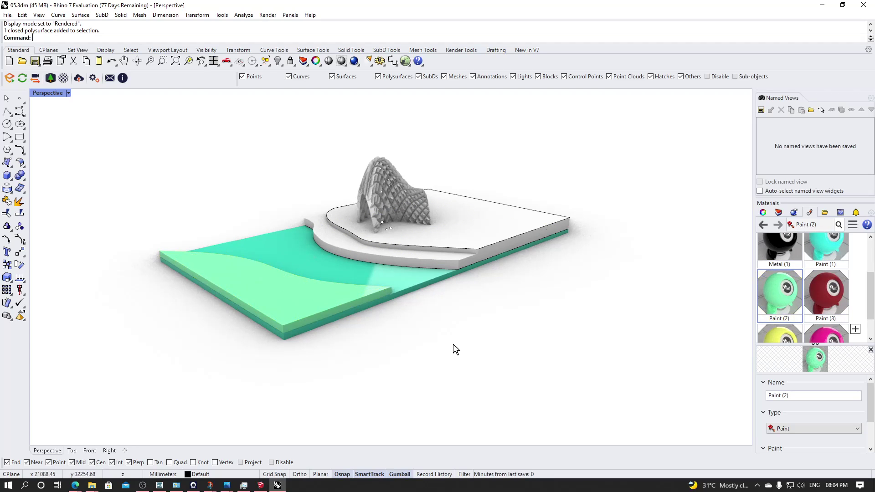
mouse_move(453, 348)
right_down()
mouse_move(418, 377)
mouse_move(463, 363)
right_up()
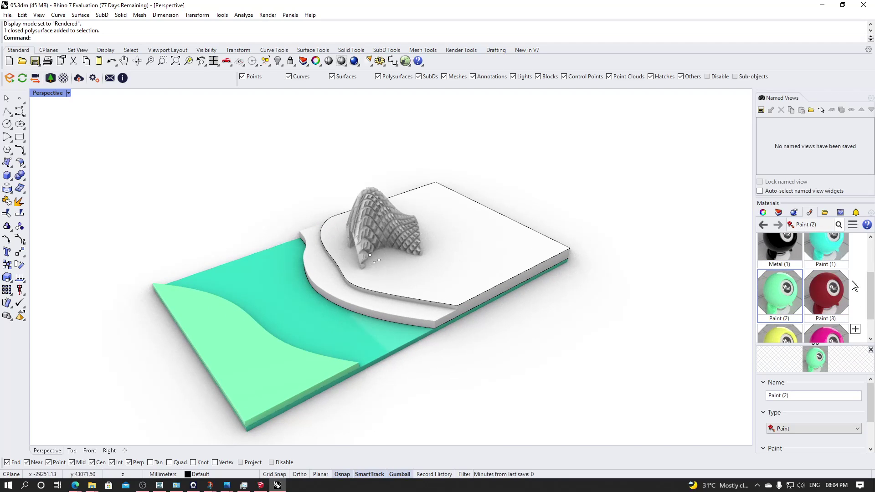
- Assign the dark red Paint (3) material to the top terrace and the terrace directly below it
scroll(802, 315, down, 1)
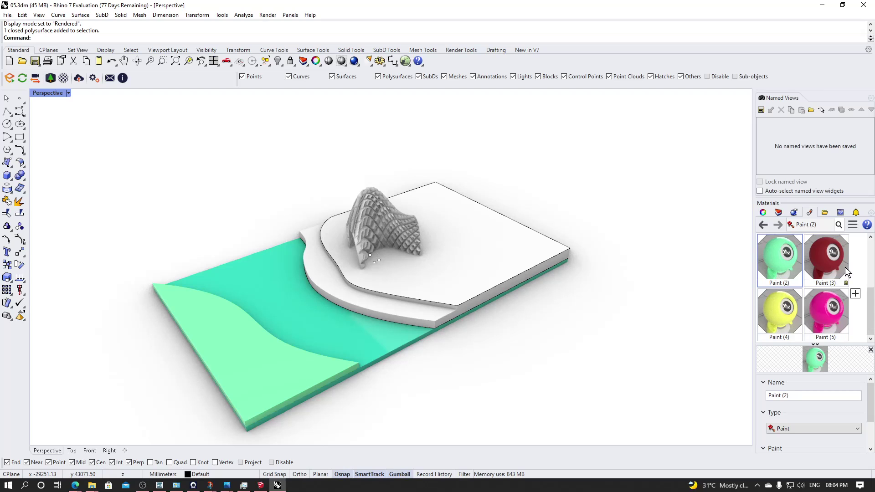
mouse_move(841, 267)
mouse_down()
mouse_move(568, 277)
mouse_move(485, 270)
mouse_up()
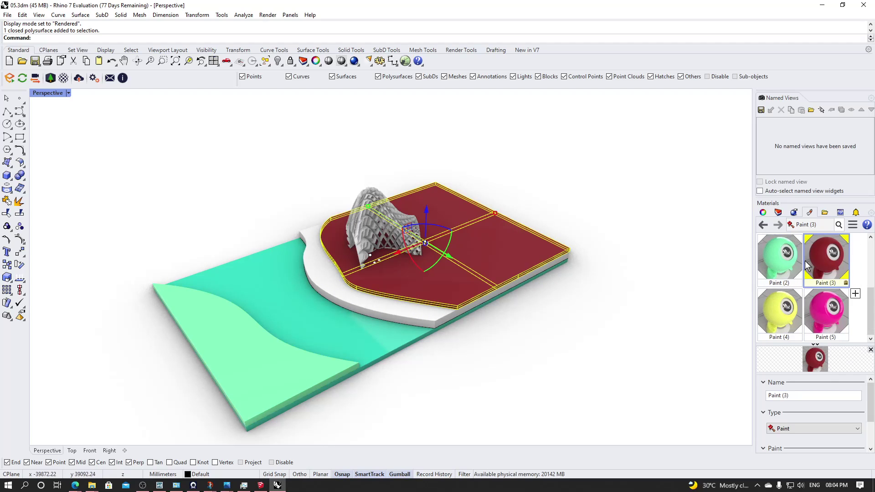
mouse_move(805, 261)
mouse_down()
mouse_move(488, 293)
mouse_move(433, 310)
mouse_up()
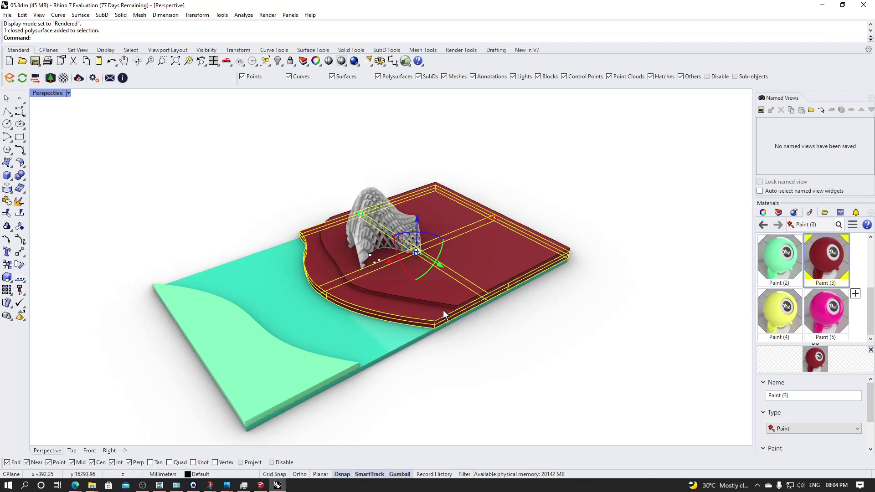
click(635, 247)
- Select the entire pavilion, assign the magenta Paint (5) material to it, and save the file
scroll(424, 297, down, 3)
scroll(424, 297, up, 8)
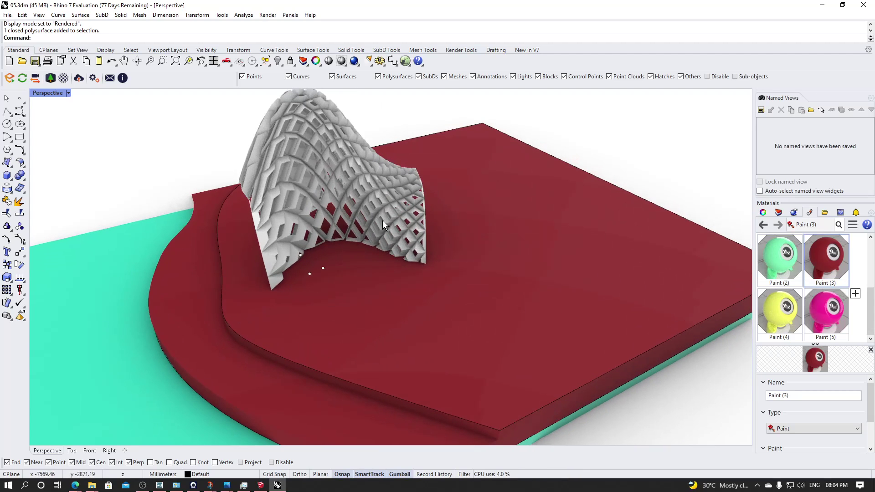
click(382, 211)
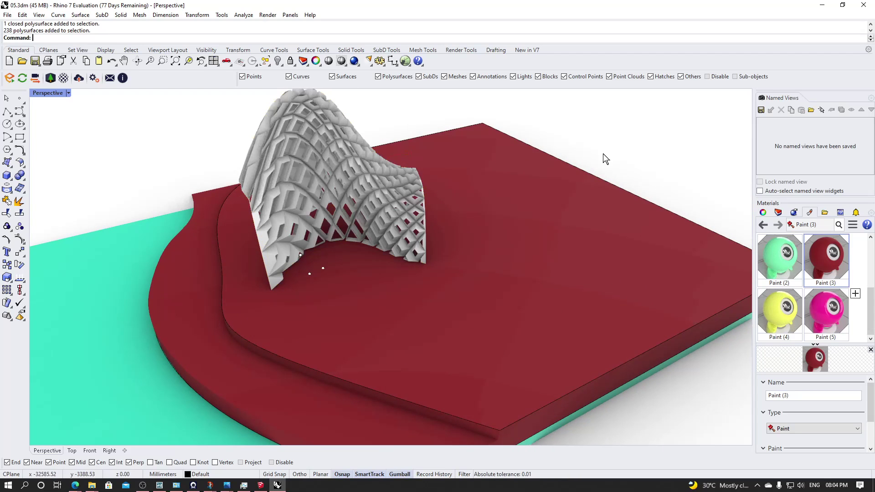
mouse_move(819, 315)
mouse_down()
mouse_move(348, 191)
mouse_move(307, 142)
mouse_up()
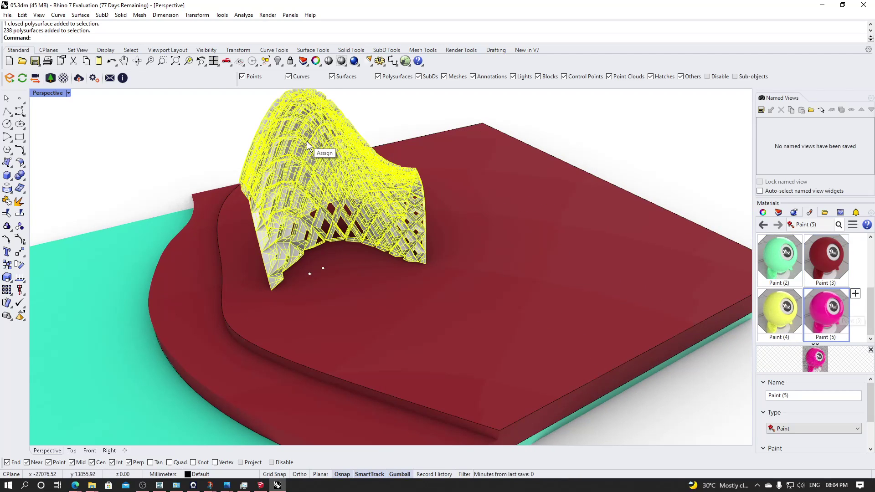
click(598, 143)
scroll(324, 214, down, 6)
mouse_move(324, 218)
right_down()
mouse_move(399, 211)
mouse_move(414, 194)
mouse_move(367, 207)
mouse_move(387, 230)
right_up()
scroll(370, 207, down, 5)
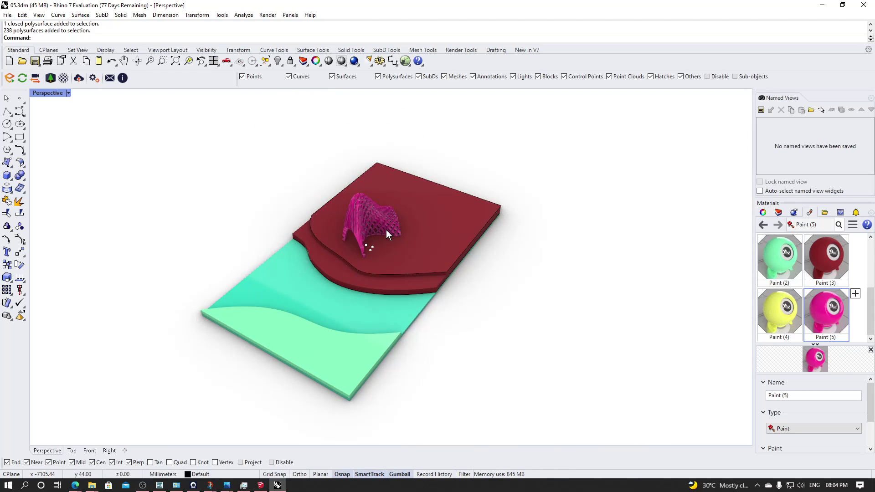
key(ctrl+s)
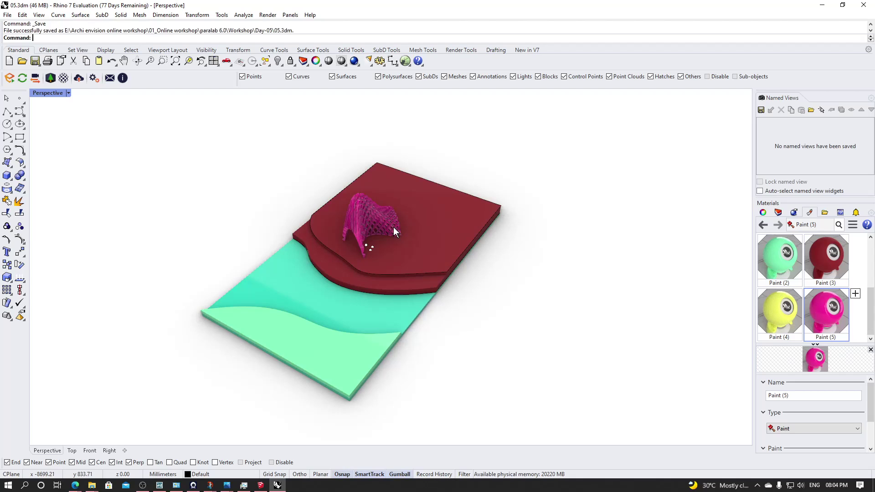
- Capture a fullscreen snip of the colored model and maximize it in Snip & Sketch
key(super+w)
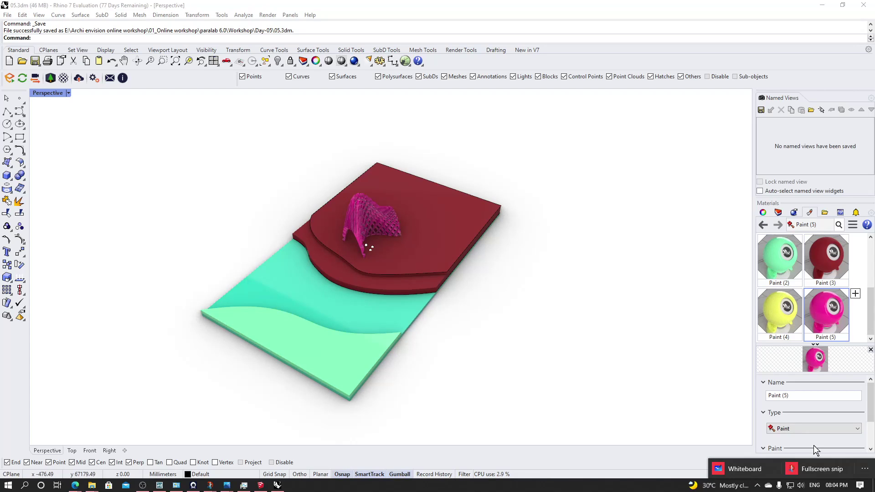
click(809, 476)
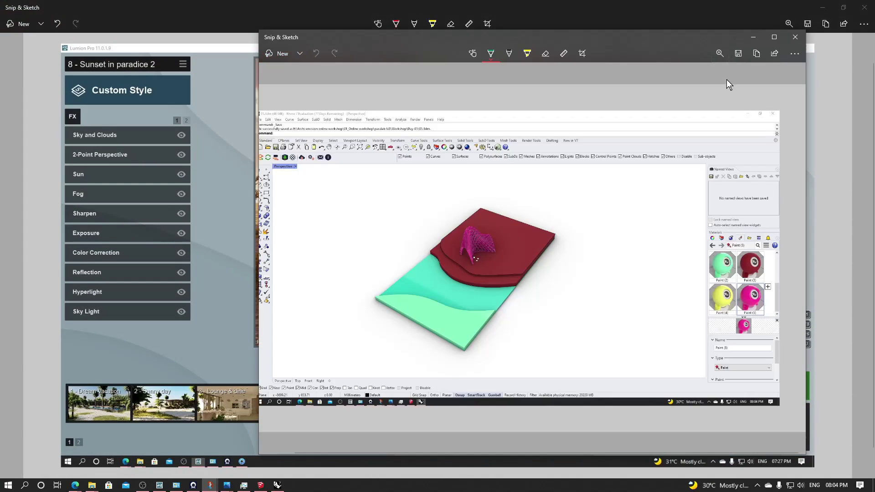
click(774, 40)
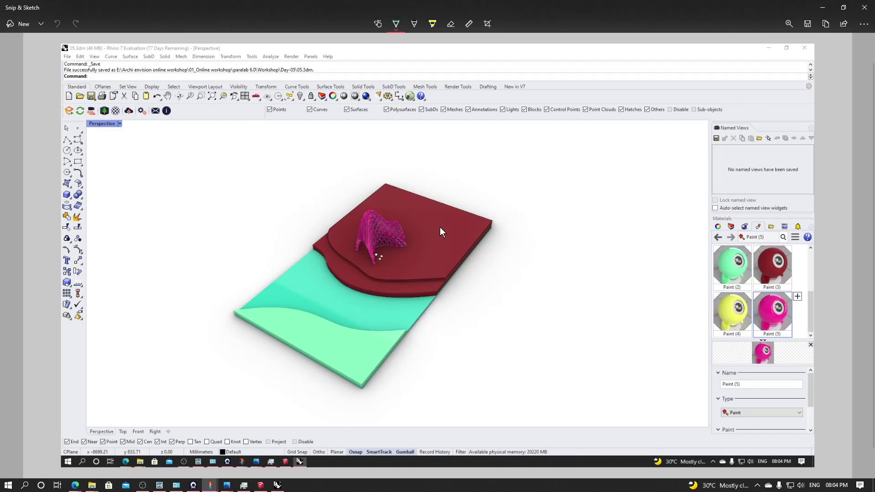
- Sketch green pen strokes around the top terrace on the snip, with an arrow from its edge to a handwritten label
drag(446, 213, 444, 206)
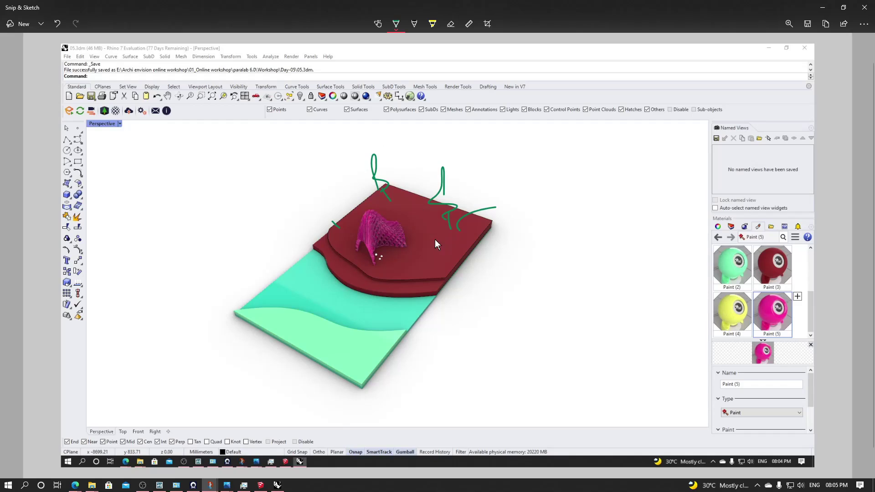
drag(474, 240, 534, 191)
drag(520, 191, 542, 214)
mouse_move(560, 189)
mouse_down()
mouse_move(559, 209)
mouse_move(608, 197)
mouse_move(618, 210)
mouse_up()
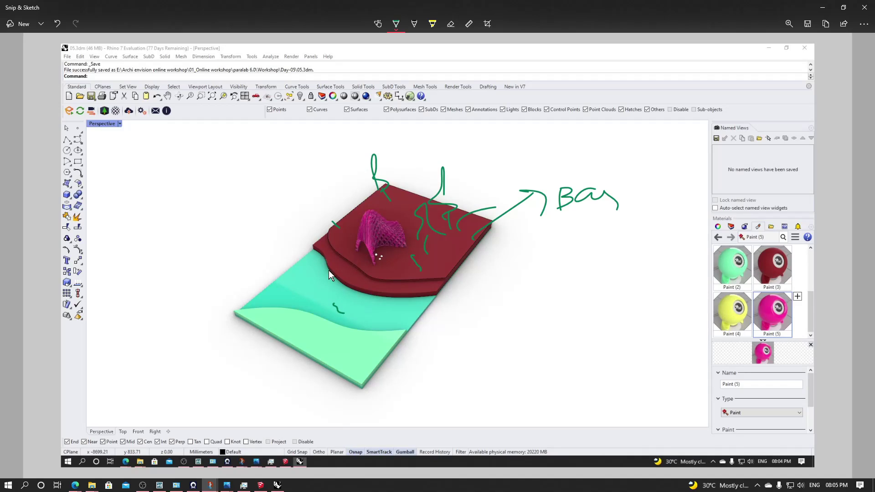
- Switch back to Rhino and move the three stray points beside the pavilion to empty space outside the terraces
click(824, 9)
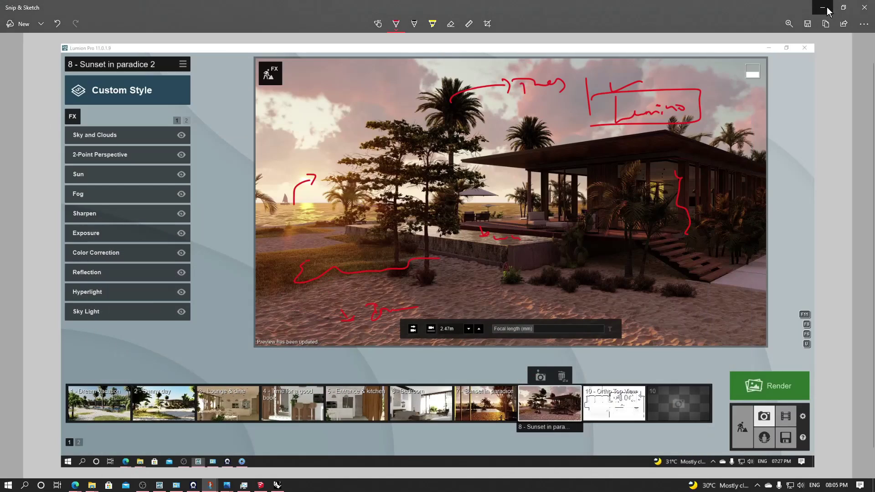
click(825, 8)
scroll(382, 247, up, 5)
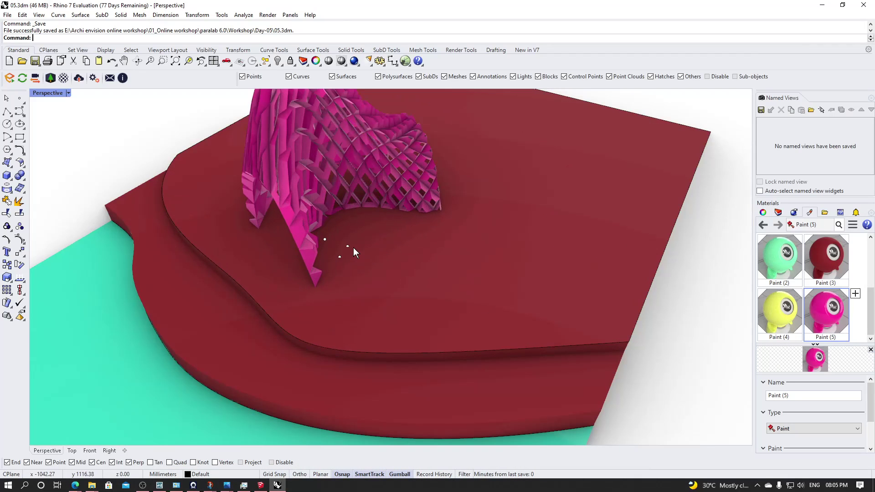
click(348, 248)
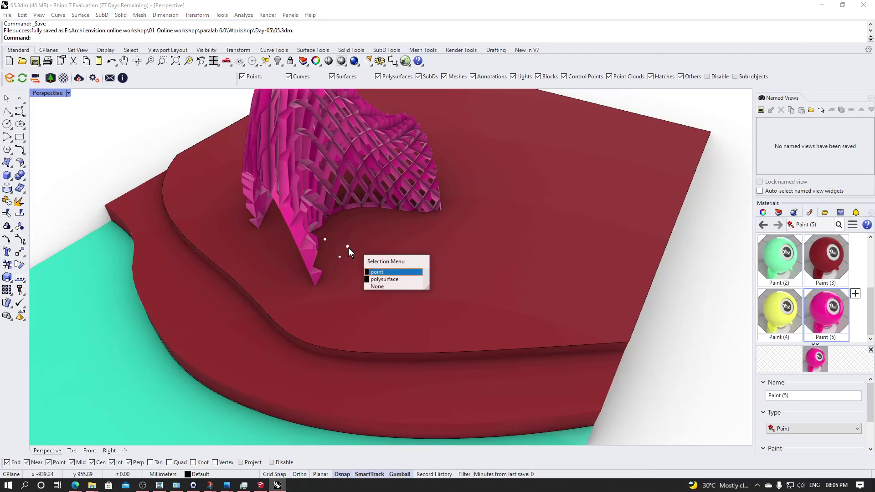
click(379, 274)
shift+click(324, 239)
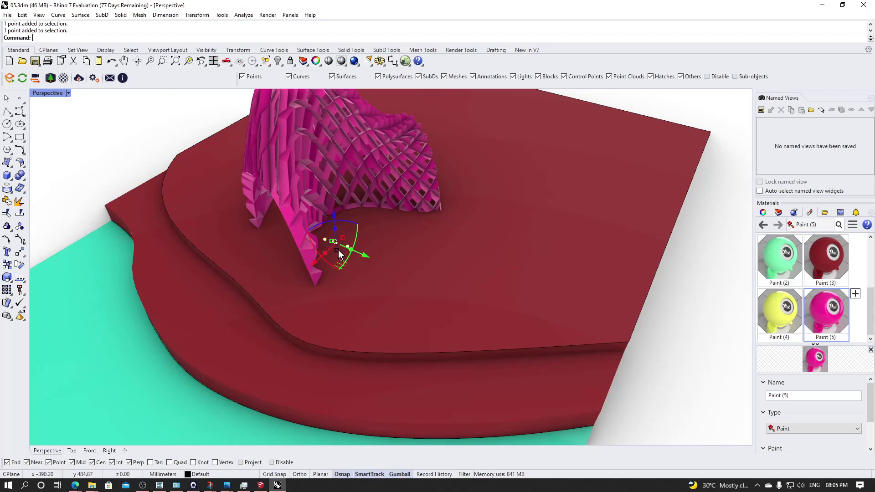
scroll(351, 258, down, 5)
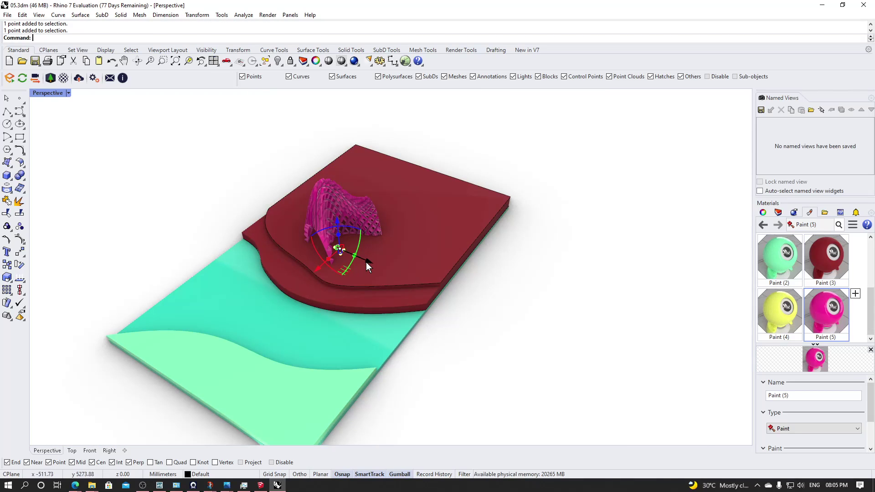
drag(366, 262, 655, 386)
click(650, 325)
- Save the file and hide the three stray points lying outside the landscape
scroll(561, 297, down, 5)
scroll(437, 349, up, 4)
right_drag(437, 351, 397, 327)
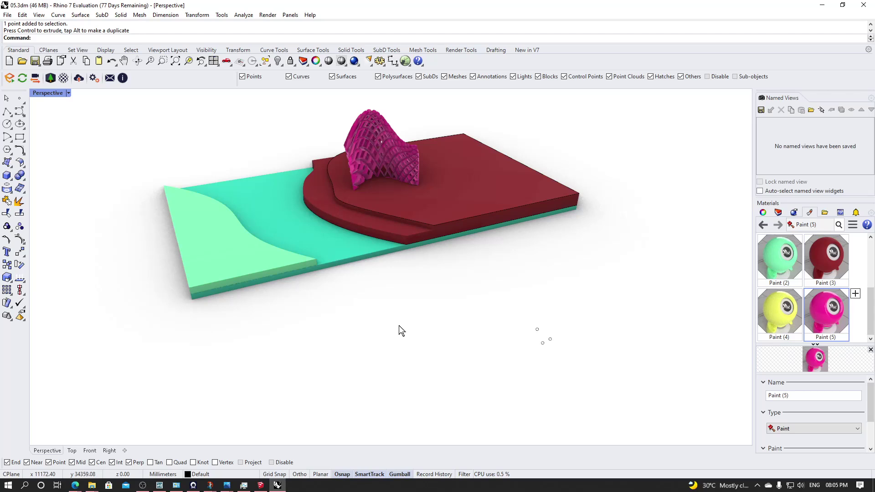
key(ctrl+s)
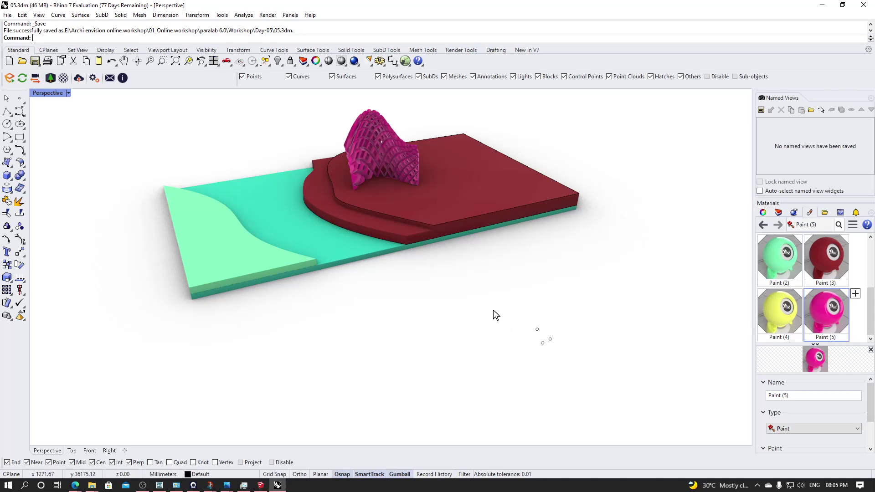
drag(494, 311, 574, 360)
click(277, 60)
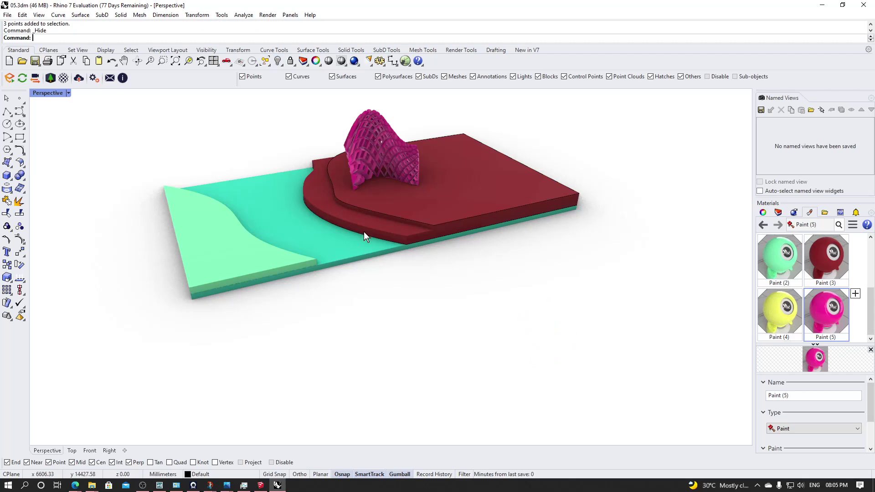
- Select the whole landscape and pavilion, and save the model as a new Rhino 7 file named lumion visual in the Day-09 folder
right_drag(363, 232, 431, 252)
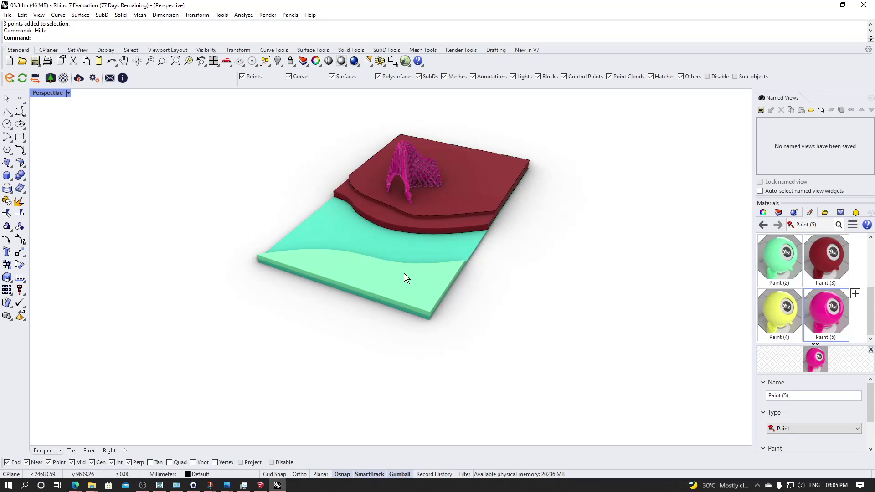
right_drag(165, 125, 245, 182)
drag(231, 147, 537, 373)
click(7, 15)
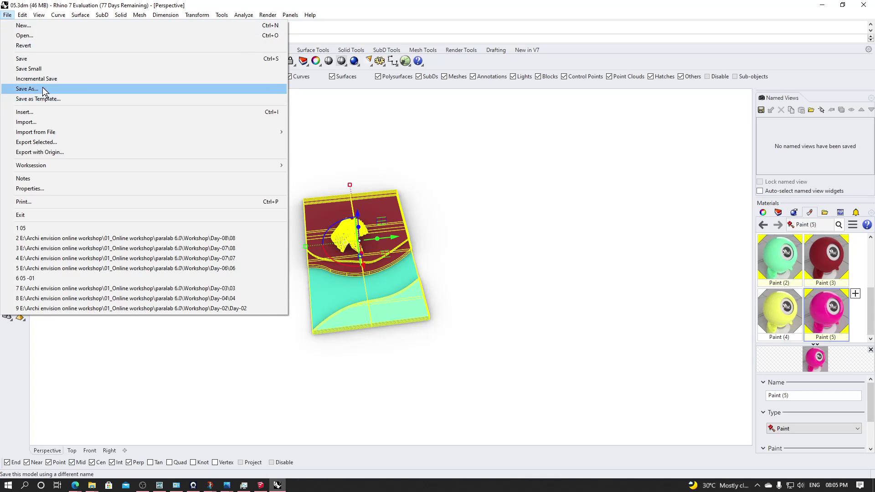
click(27, 89)
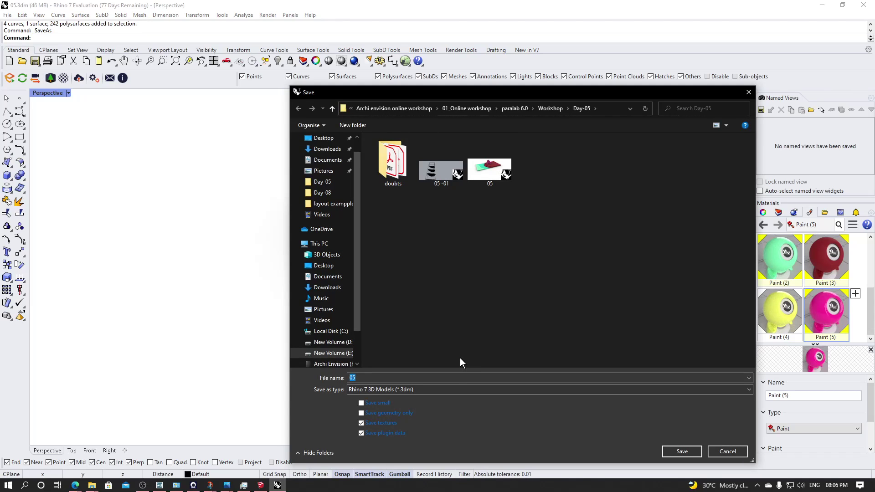
click(549, 109)
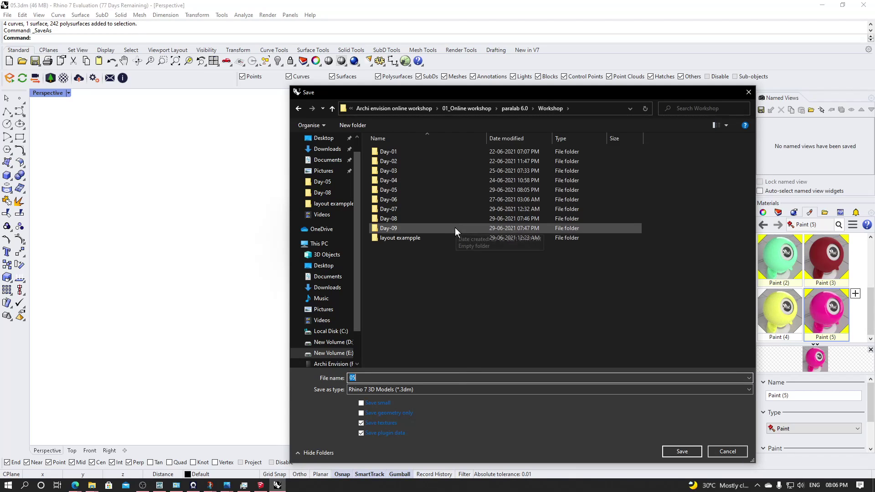
double_click(454, 229)
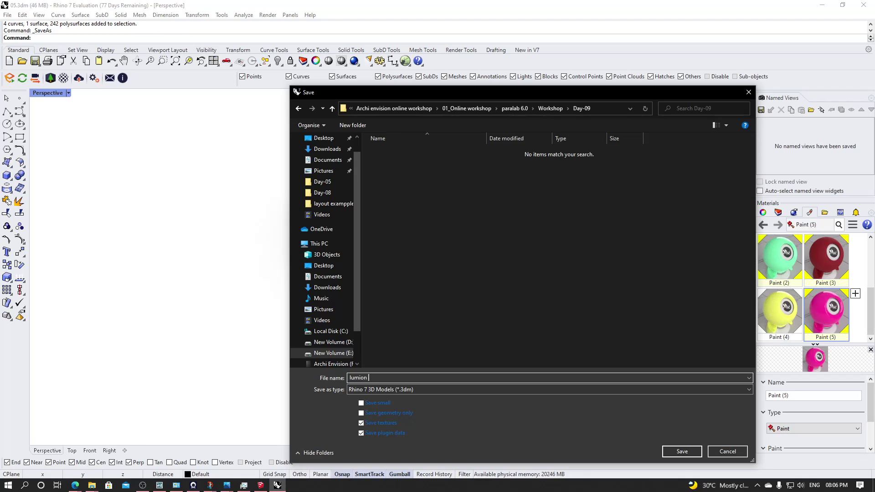
text(isual)
click(680, 452)
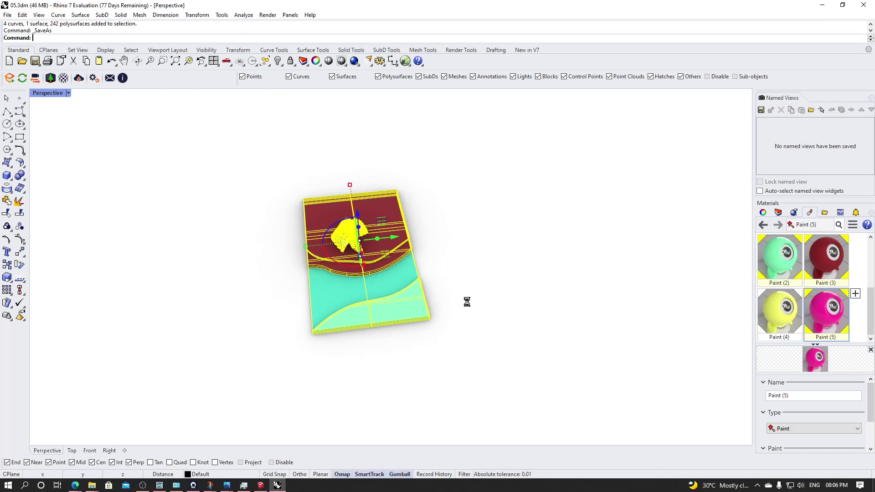
- Switch to the open beach scene in Lumion Pro
click(822, 5)
click(822, 7)
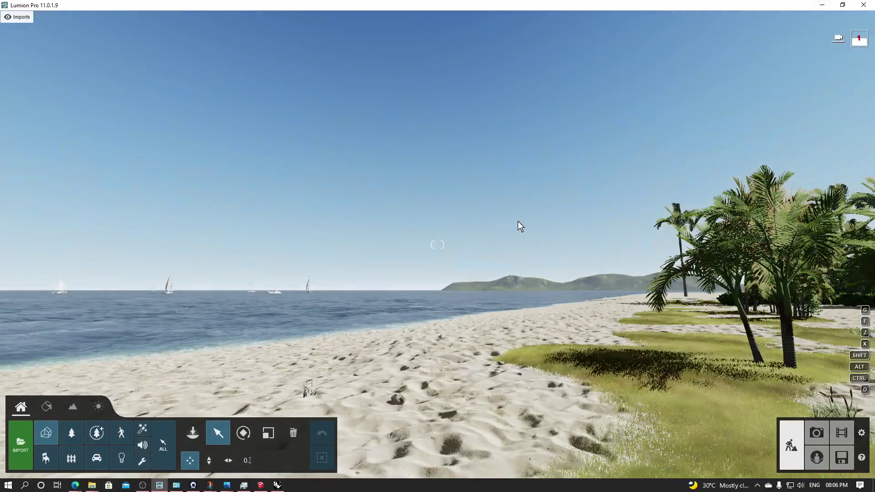
- Switch to File Explorer and open the Day-09 folder inside the paralab 6.0 Workshop folder
click(91, 485)
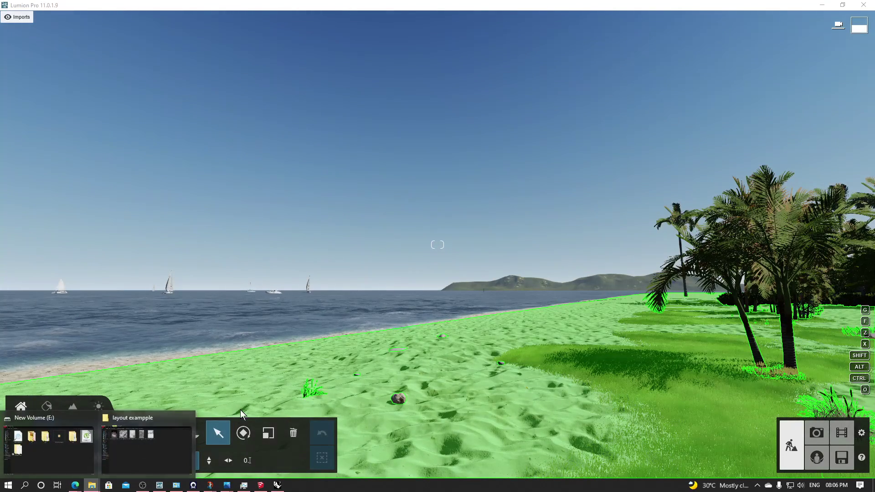
click(146, 444)
click(339, 30)
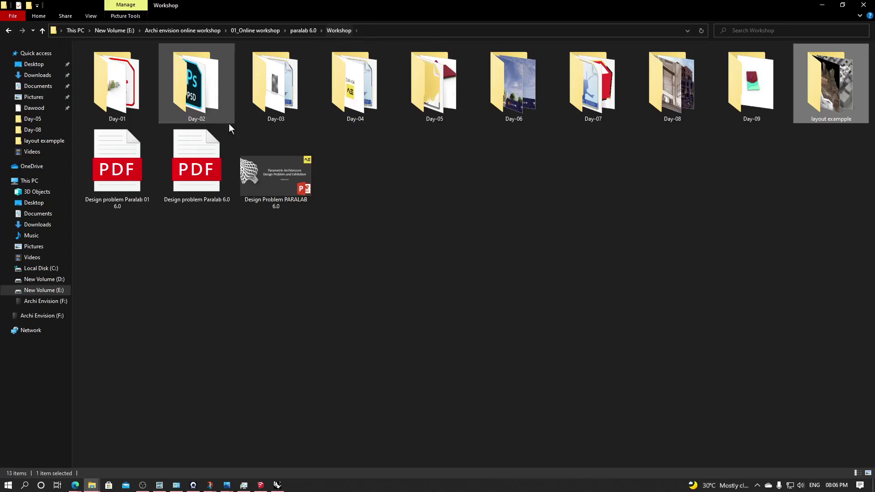
double_click(700, 105)
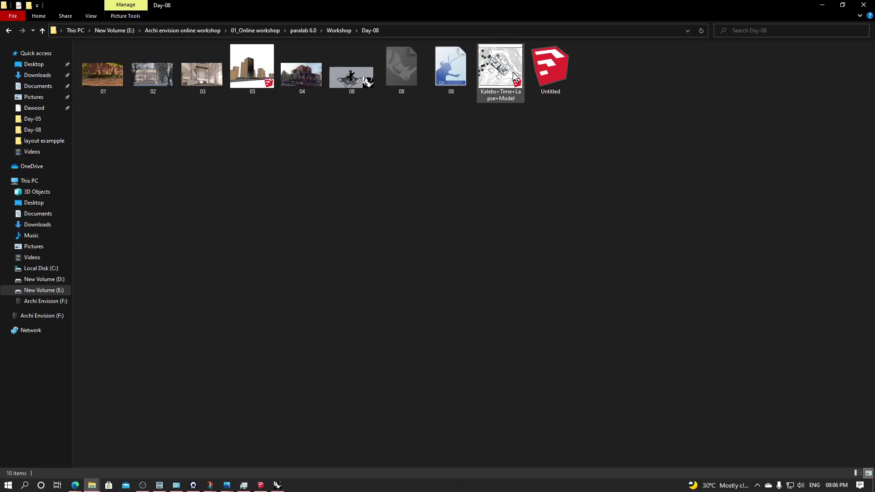
key(BackSpace)
double_click(773, 103)
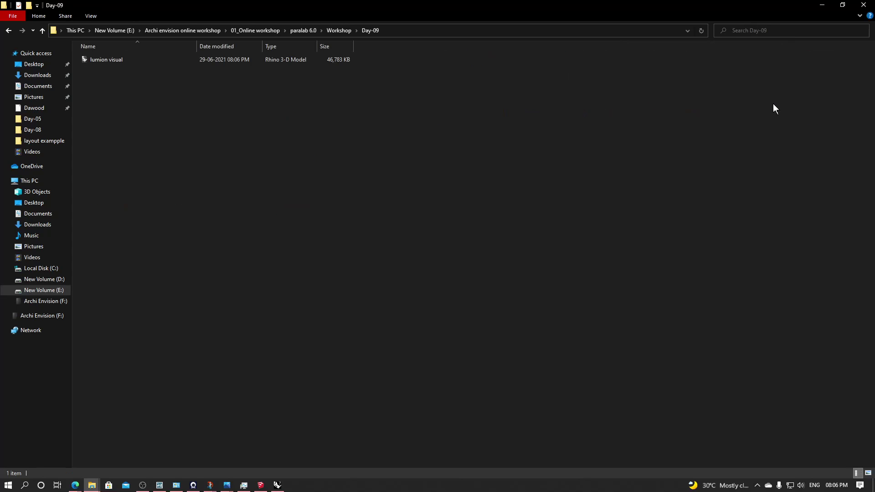
- Switch to Rhino and save the model in Day-09 as the SketchUp file "lumion visual", version SketchUp 8, with planar regions exported as polygons
click(276, 485)
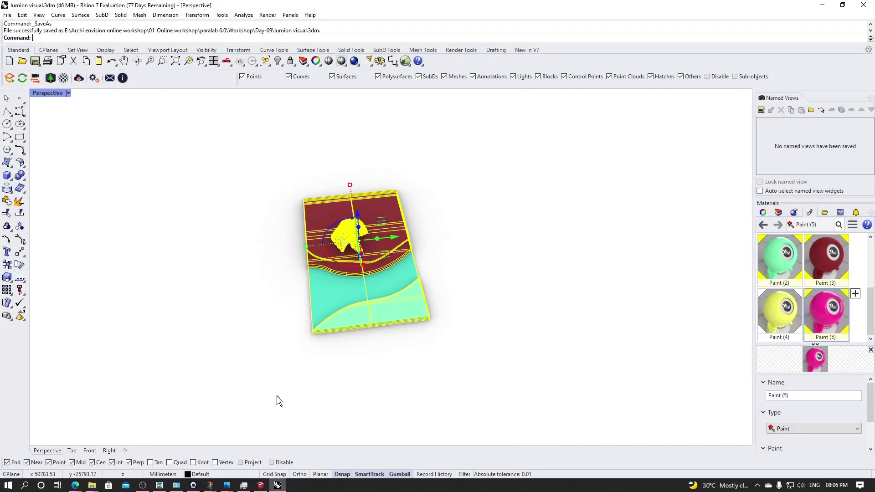
click(7, 14)
click(25, 88)
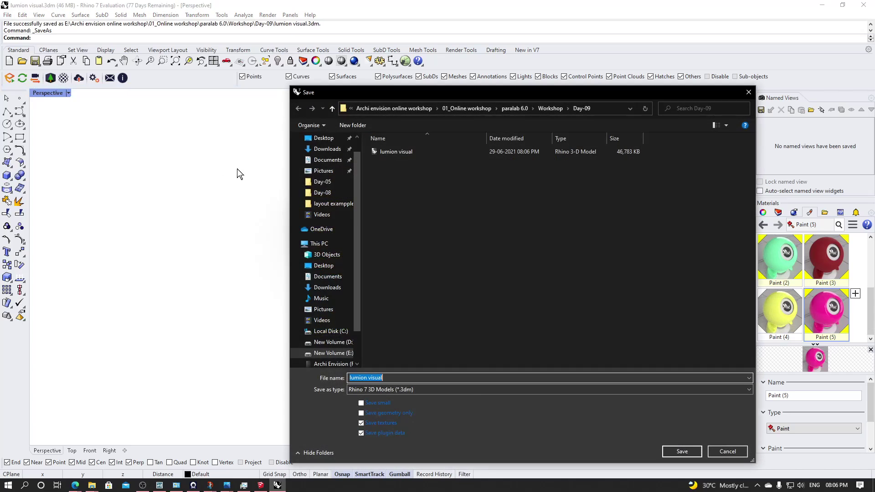
click(473, 391)
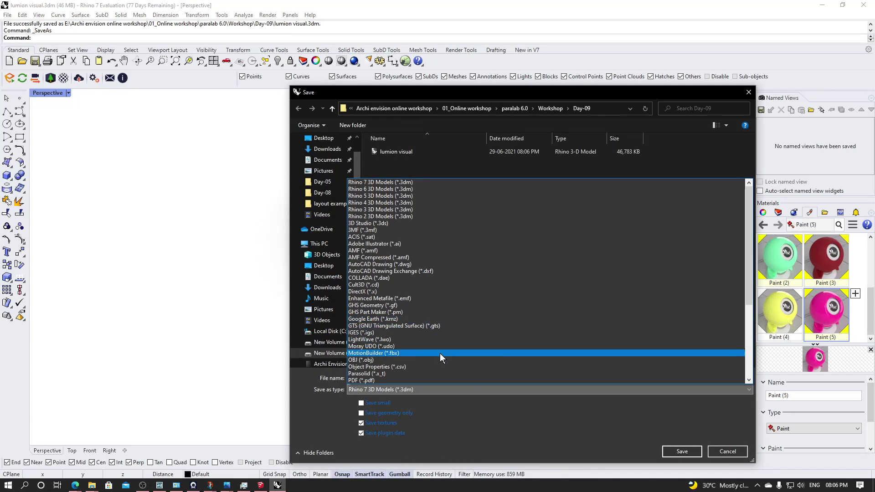
scroll(440, 354, down, 3)
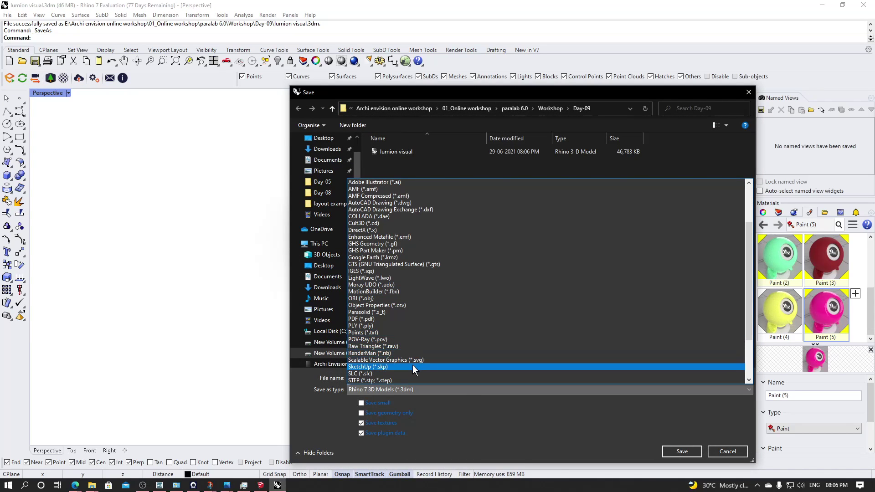
click(412, 366)
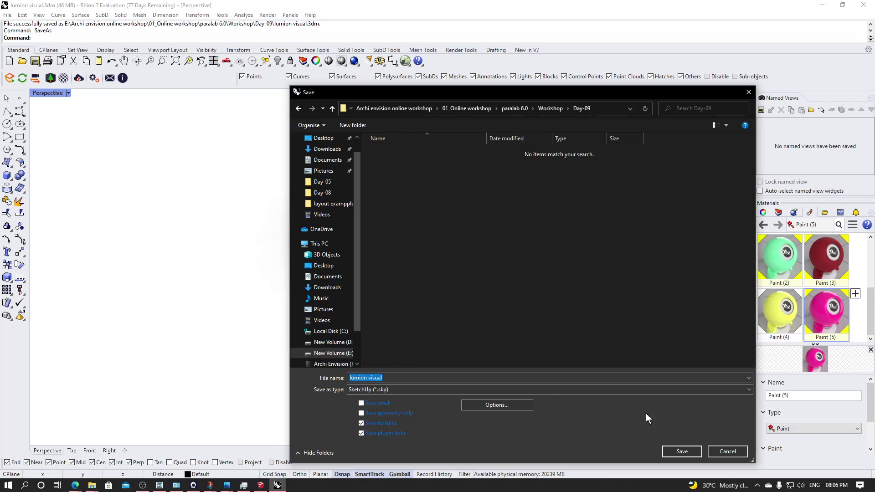
click(677, 456)
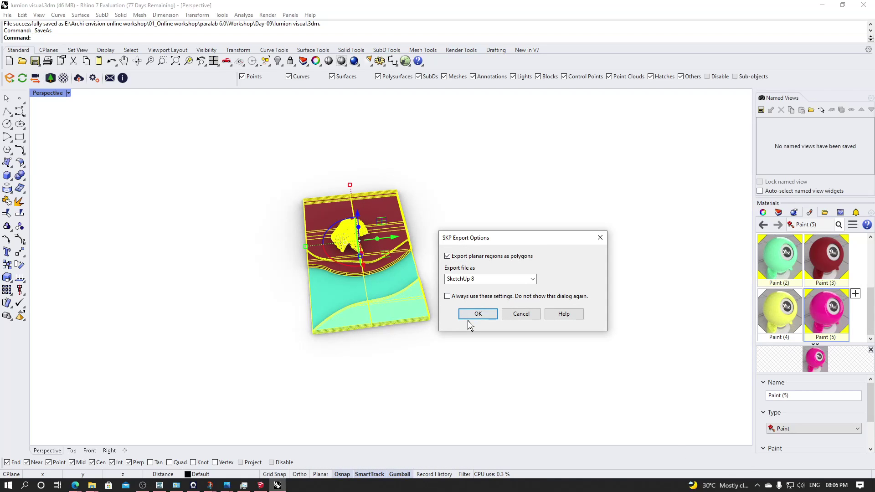
click(477, 315)
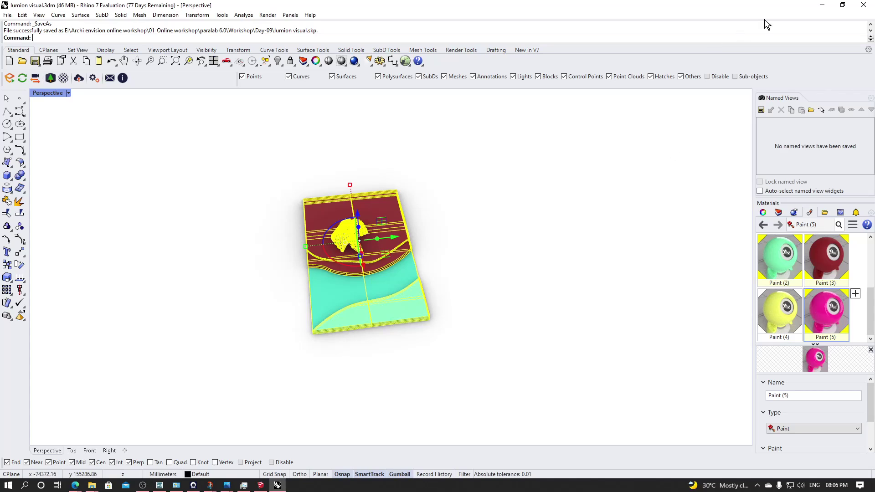
- Open the exported lumion visual file from Day-09 in SketchUp, dismiss the version message and inspect the whole model
click(819, 10)
click(89, 70)
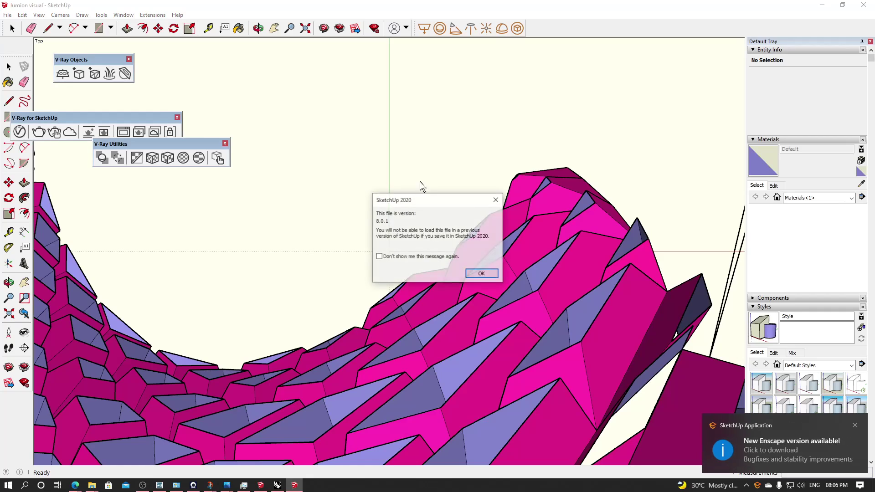
click(497, 201)
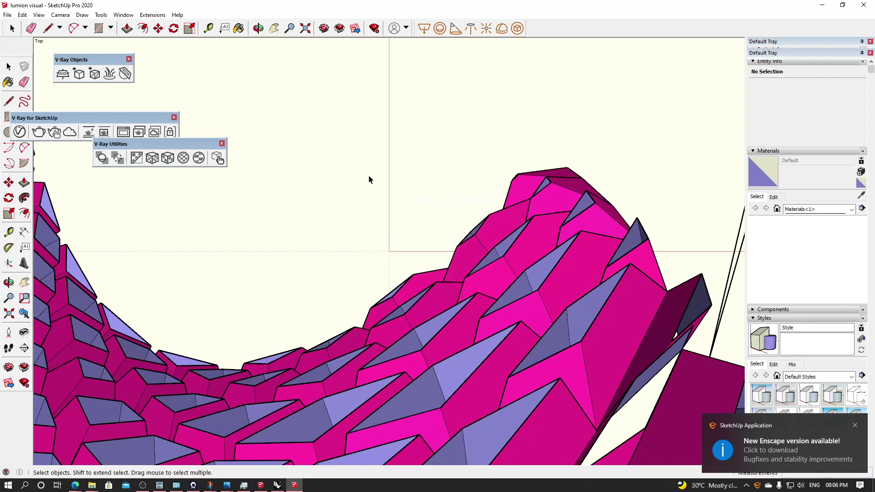
scroll(369, 178, down, 6)
scroll(398, 187, down, 6)
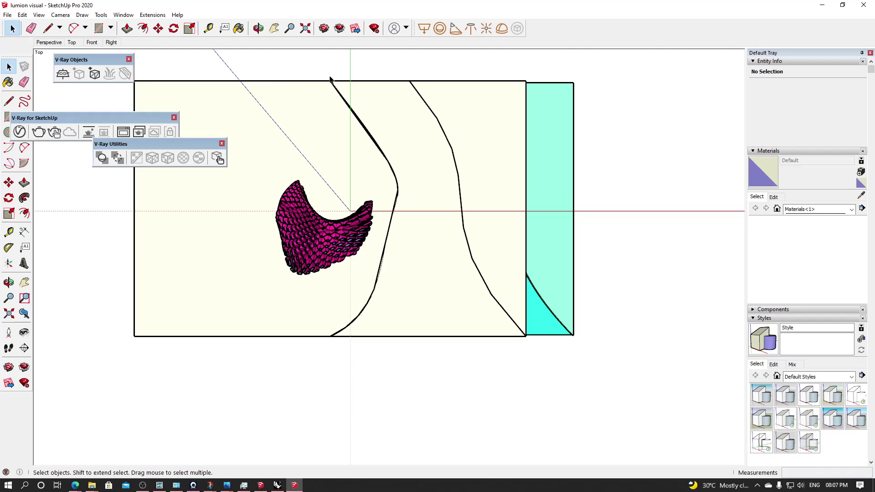
middle_drag(602, 199, 307, 370)
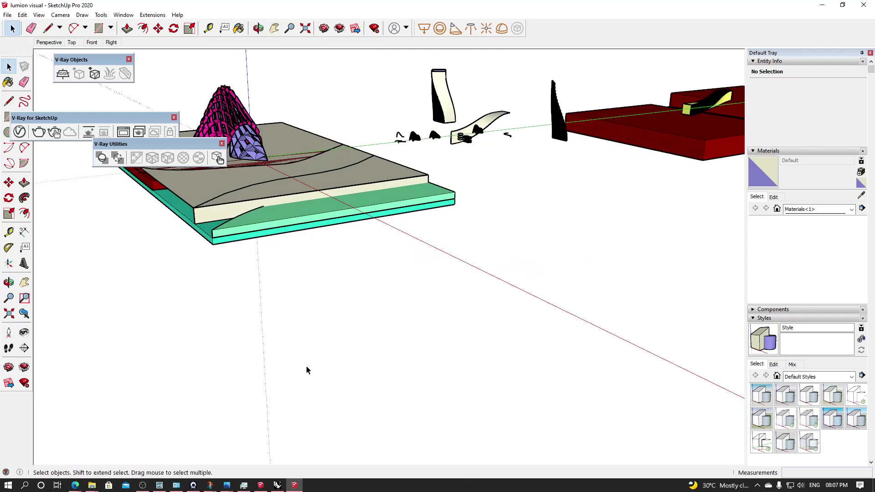
- Return to Rhino and show all hidden objects
click(278, 485)
scroll(494, 269, down, 3)
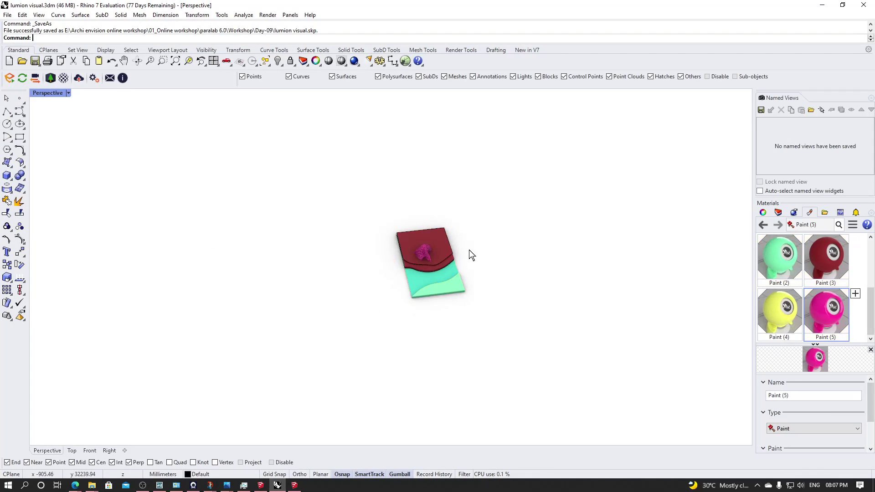
scroll(469, 252, up, 3)
scroll(269, 241, down, 1)
scroll(388, 269, down, 3)
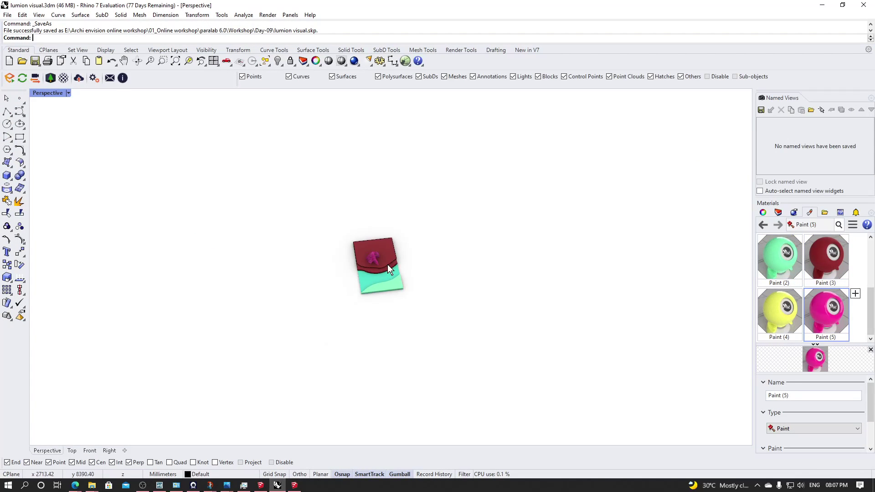
right_click(276, 60)
- Move the large flat surface covering the terrain away to the empty area beside the model
scroll(307, 261, down, 1)
scroll(347, 273, up, 3)
click(362, 273)
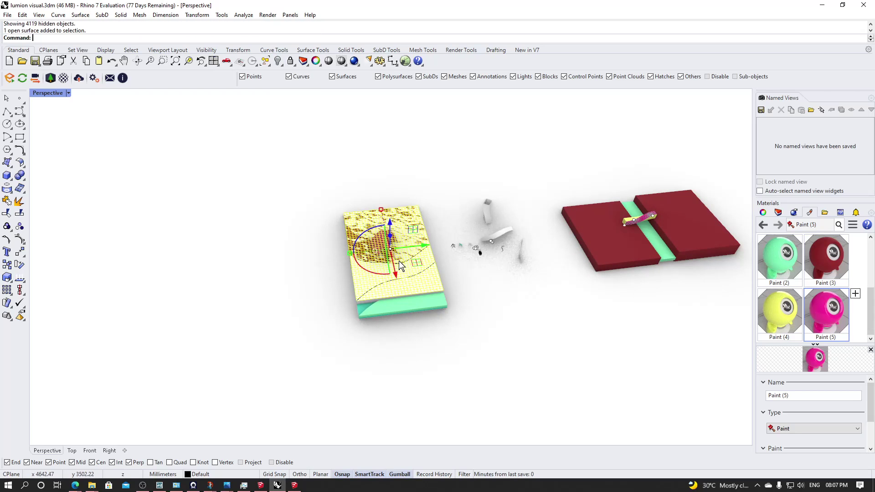
drag(399, 266, 137, 280)
click(321, 175)
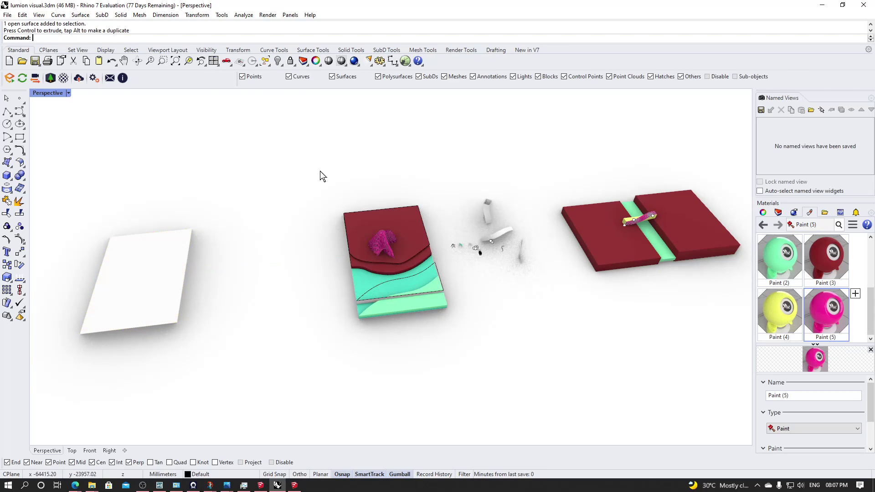
- Delete the grey vertical surface and the leftover outline curves above the green terrain layers
scroll(416, 297, up, 3)
right_drag(416, 297, 397, 233)
click(475, 207)
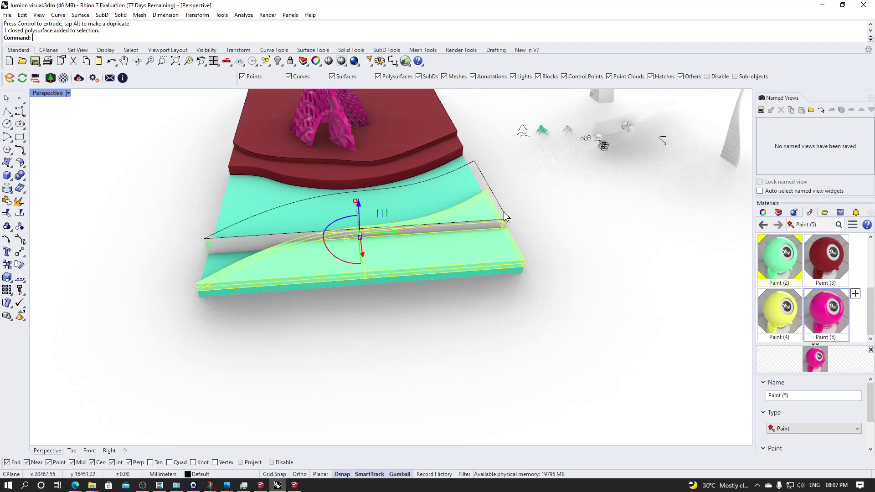
click(330, 200)
click(246, 247)
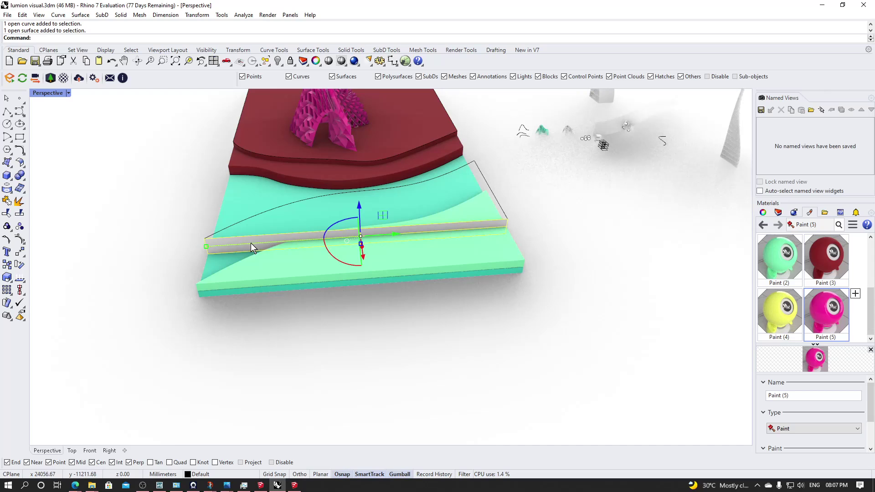
key(Delete)
click(252, 222)
key(Delete)
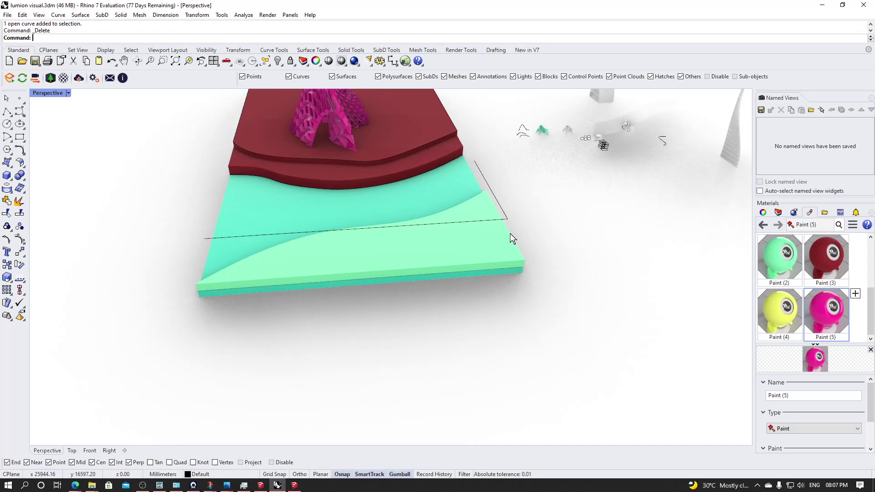
click(504, 211)
key(Delete)
scroll(382, 275, down, 8)
- Check the exported model in SketchUp for stray geometry, then return to Rhino
click(294, 485)
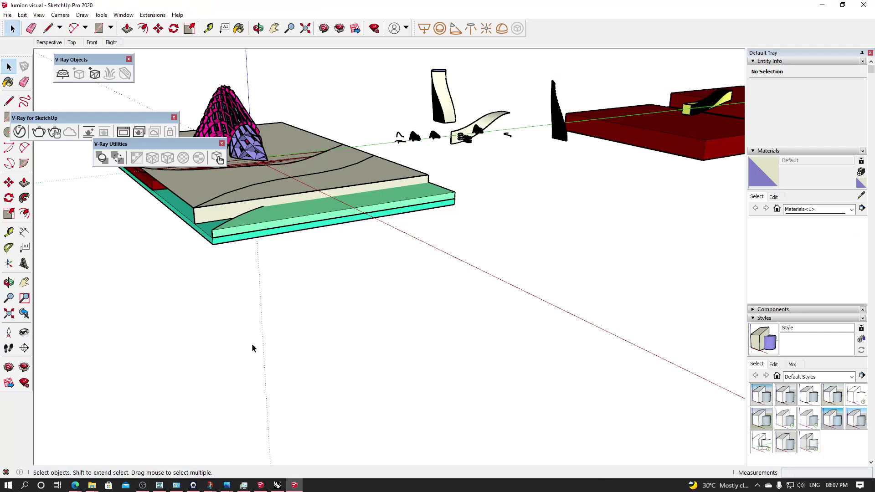
scroll(255, 339, down, 2)
scroll(370, 197, down, 2)
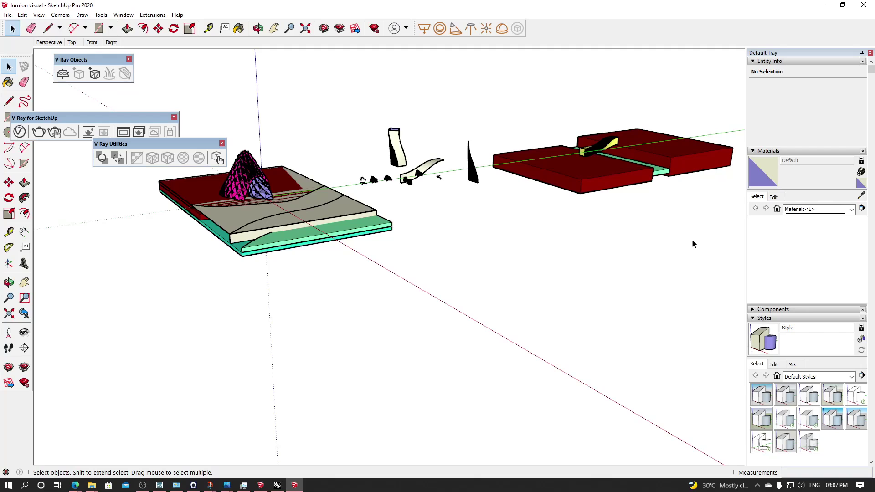
click(823, 5)
- Delete the flat surface that was moved aside from the terrain
scroll(424, 255, down, 4)
click(242, 253)
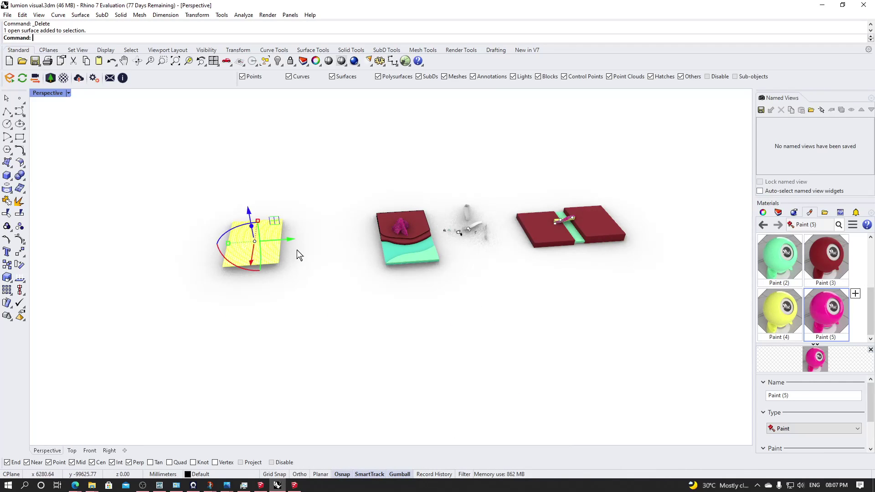
key(Delete)
scroll(490, 226, up, 4)
scroll(490, 226, down, 3)
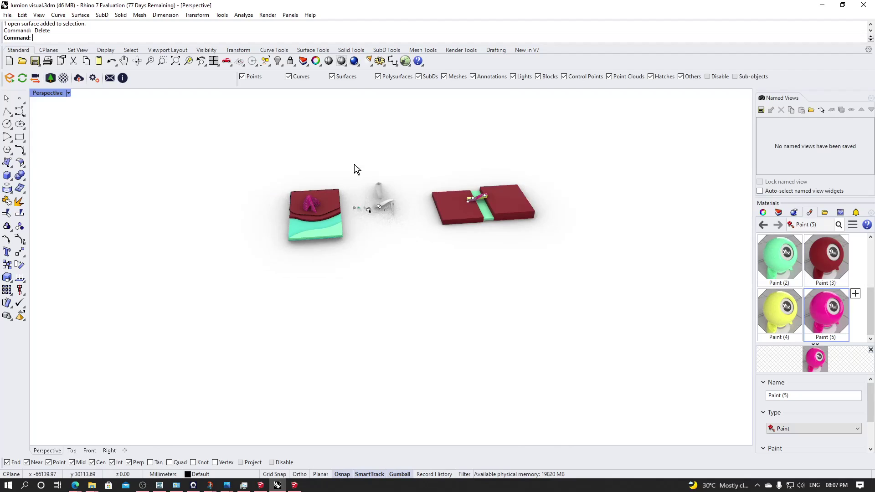
- Delete the second terrain model with the bridge and the scattered loose objects beside the main site model
drag(354, 165, 603, 293)
key(Delete)
drag(381, 188, 346, 230)
key(Delete)
- Export the cleaned model as a SketchUp file, replacing the existing lumion visual file in Day-09
scroll(322, 204, up, 3)
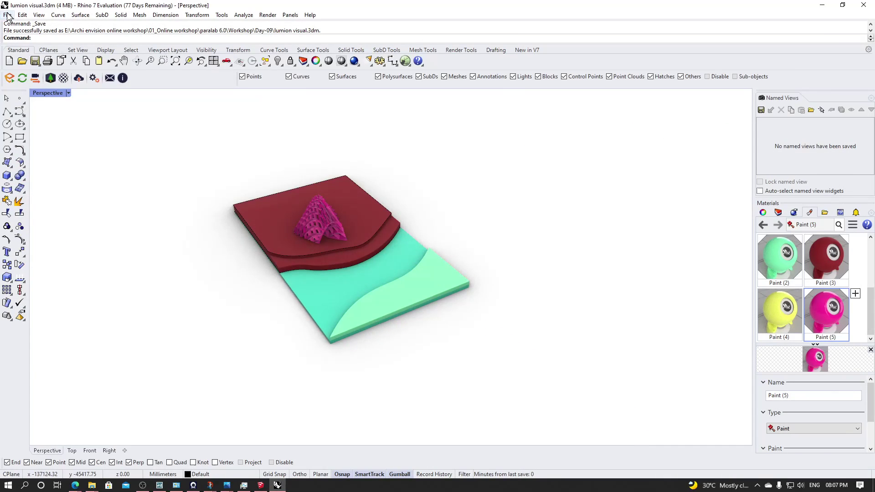
click(7, 15)
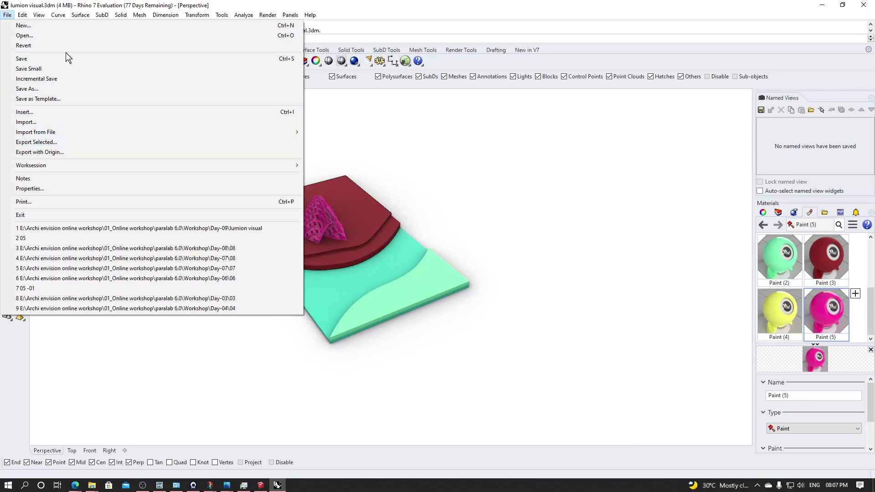
click(58, 88)
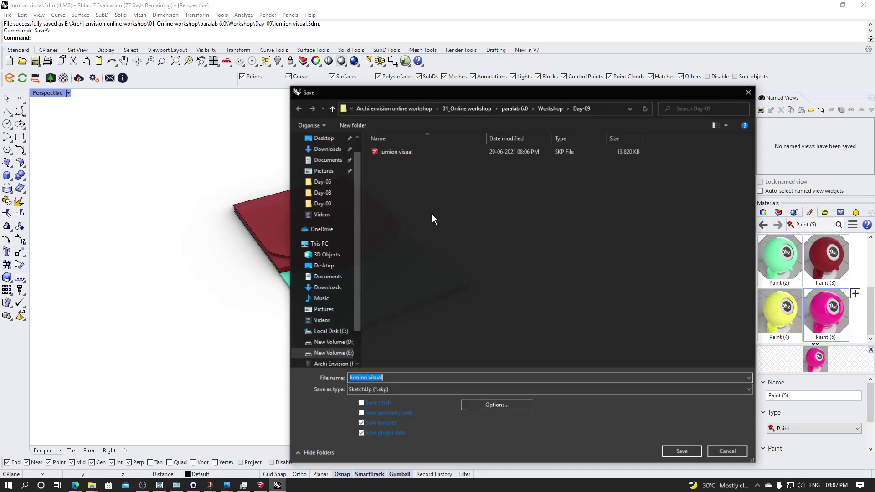
click(470, 152)
click(673, 450)
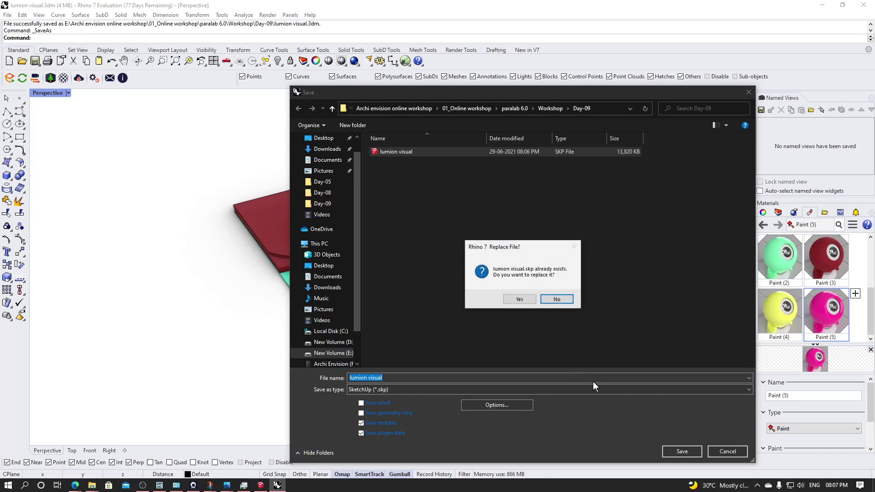
click(529, 303)
key(Return)
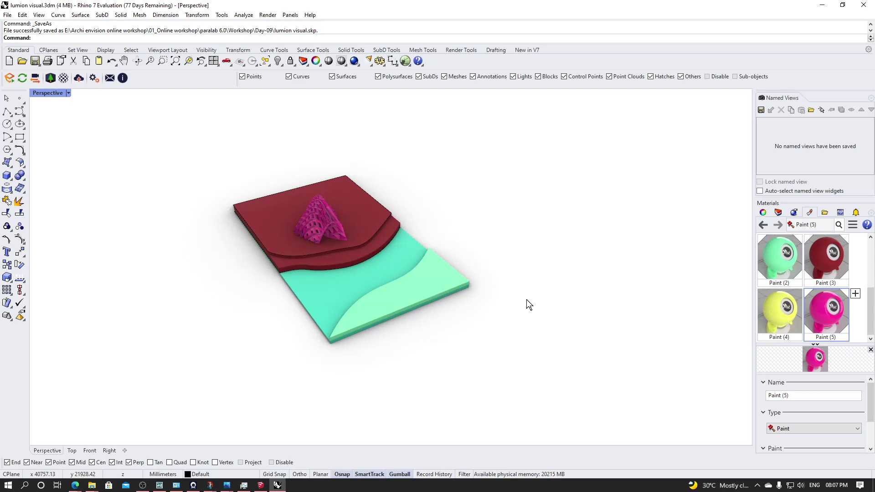
- Open the replaced lumion visual file from the Day-09 folder in SketchUp and dismiss the version message
mouse_move(91, 485)
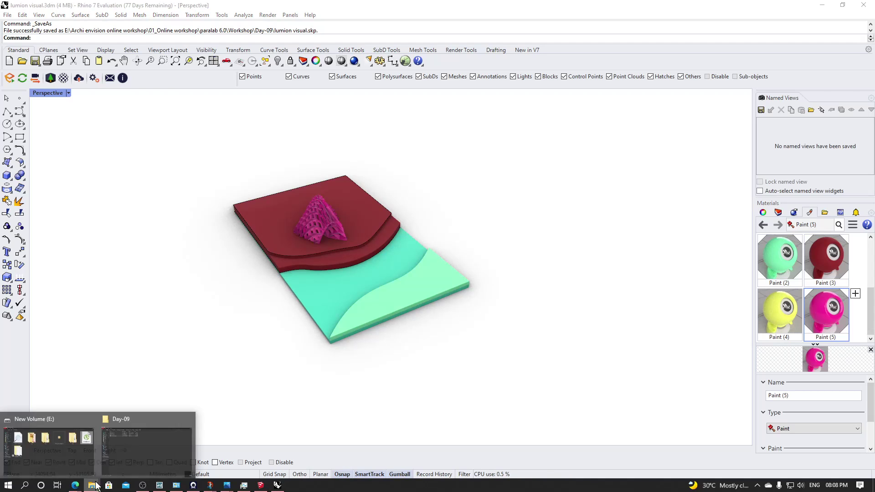
click(174, 433)
click(163, 79)
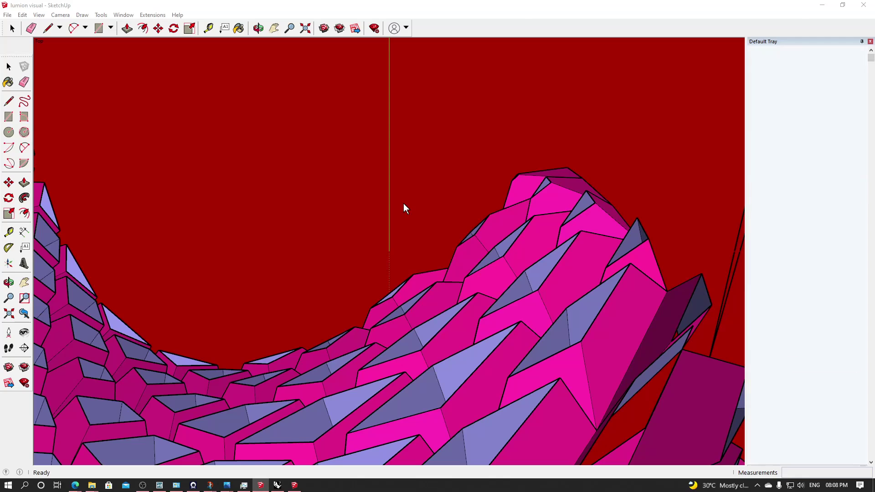
click(478, 274)
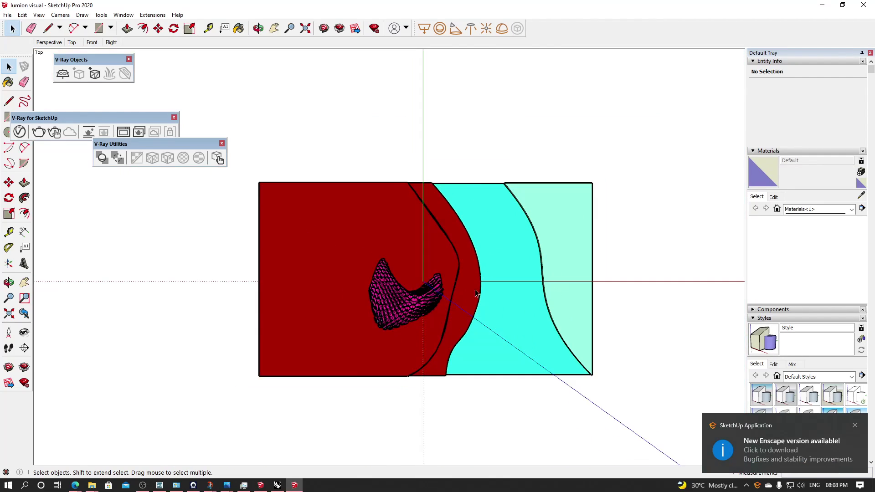
- Examine the cleaned terrain and the panel faces of the pink pavilion up close from several angles
middle_drag(476, 293, 314, 294)
scroll(376, 379, up, 3)
scroll(373, 273, down, 5)
scroll(519, 176, up, 3)
scroll(585, 230, down, 3)
middle_drag(585, 230, 502, 241)
scroll(345, 290, up, 10)
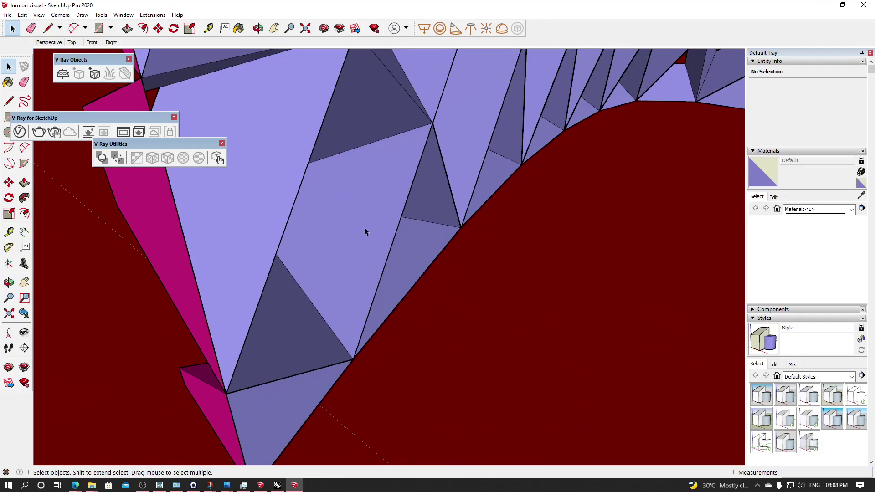
- Select everything that shares the material of a face on the pink pavilion
click(365, 231)
scroll(365, 231, down, 5)
middle_drag(365, 231, 545, 198)
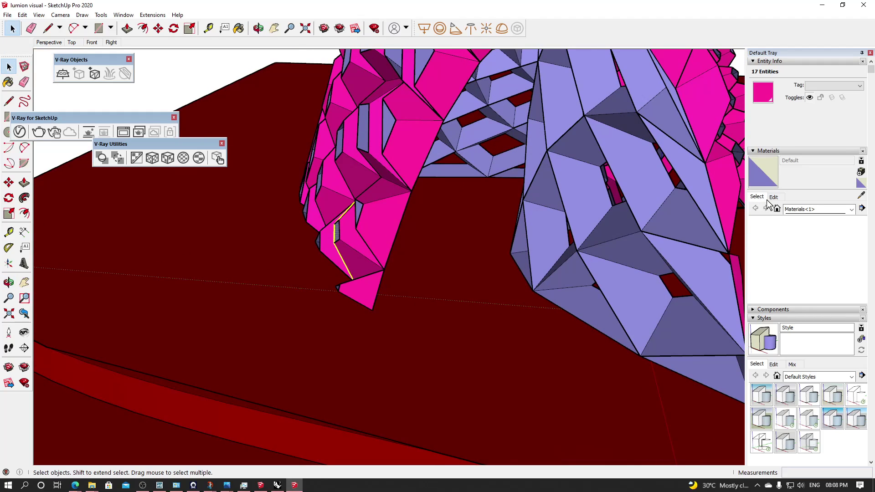
right_click(546, 238)
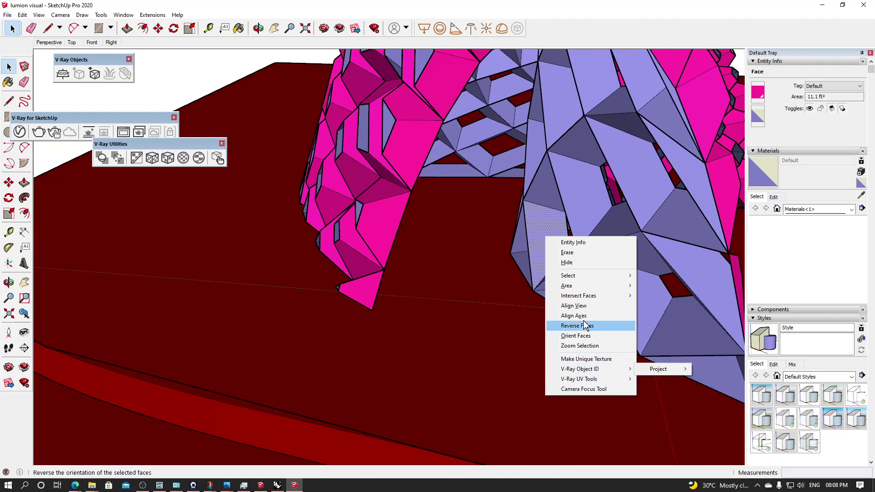
mouse_move(565, 276)
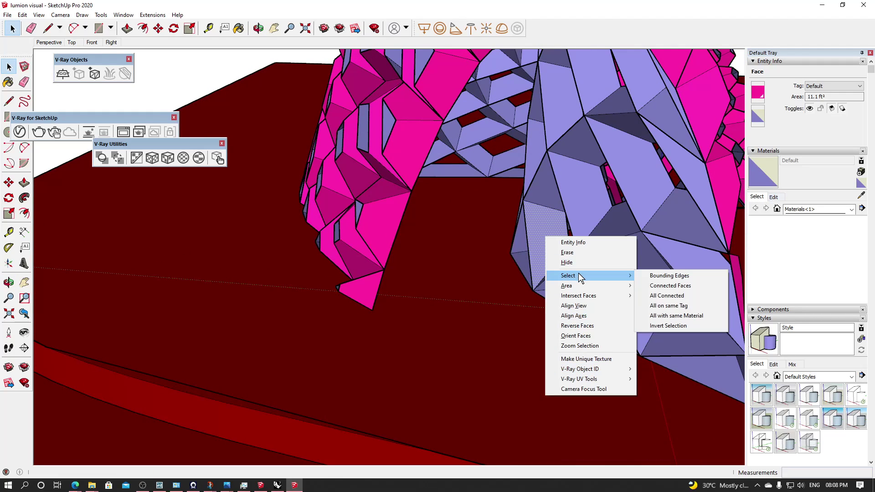
click(697, 320)
scroll(534, 243, down, 3)
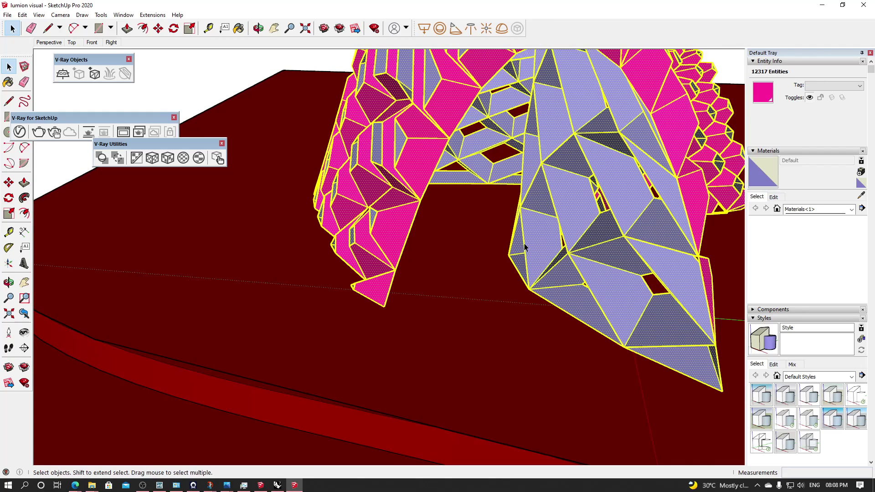
- Try the Default paint on the selected pavilion faces and restore the magenta paint
scroll(524, 244, down, 2)
click(758, 100)
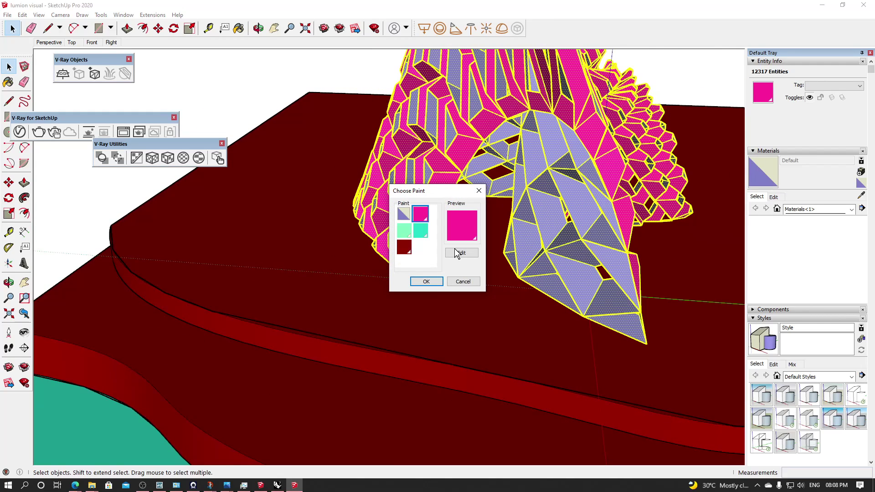
drag(424, 195, 542, 193)
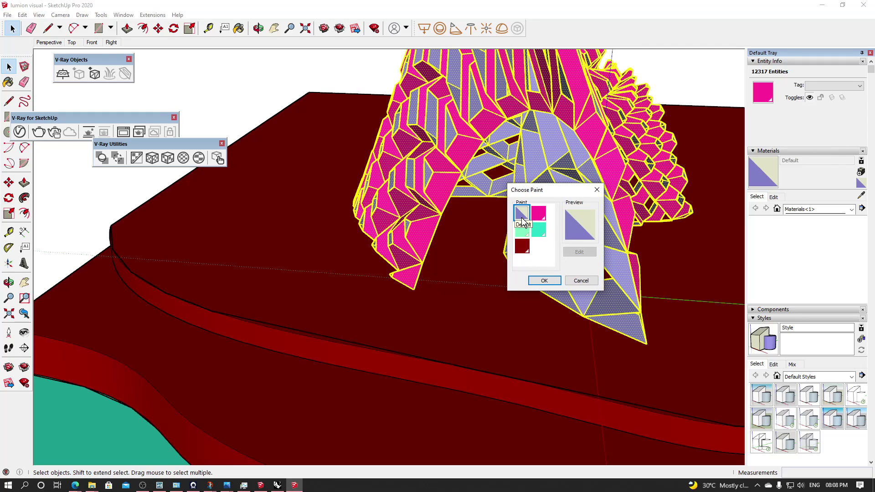
click(544, 281)
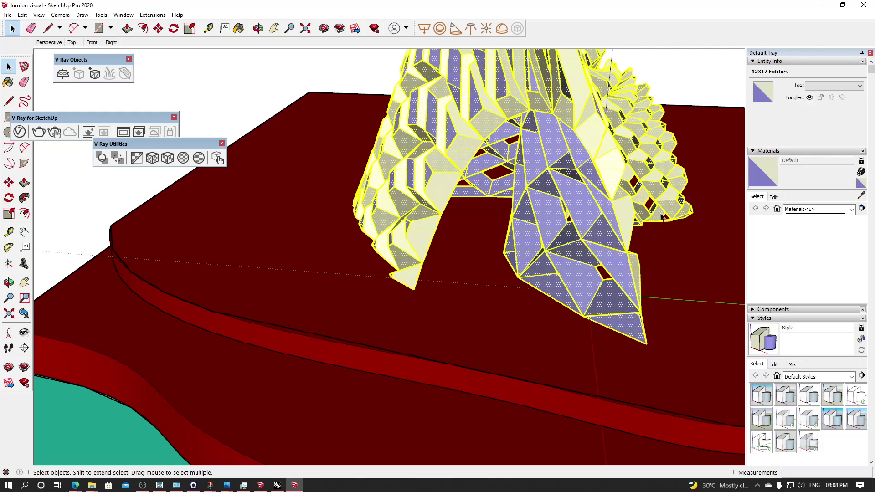
click(770, 101)
click(426, 280)
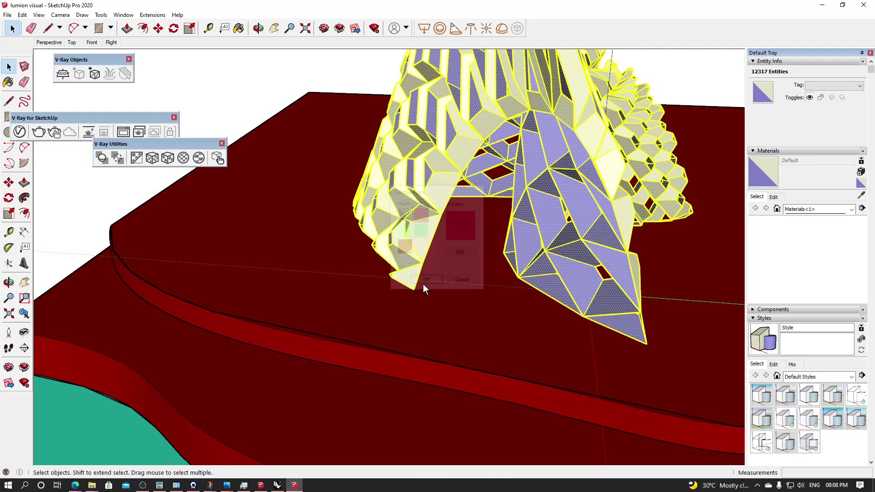
mouse_move(409, 291)
middle_down()
mouse_move(601, 116)
mouse_move(196, 296)
mouse_move(445, 220)
mouse_move(470, 258)
middle_up()
click(607, 110)
scroll(470, 258, up, 3)
click(490, 293)
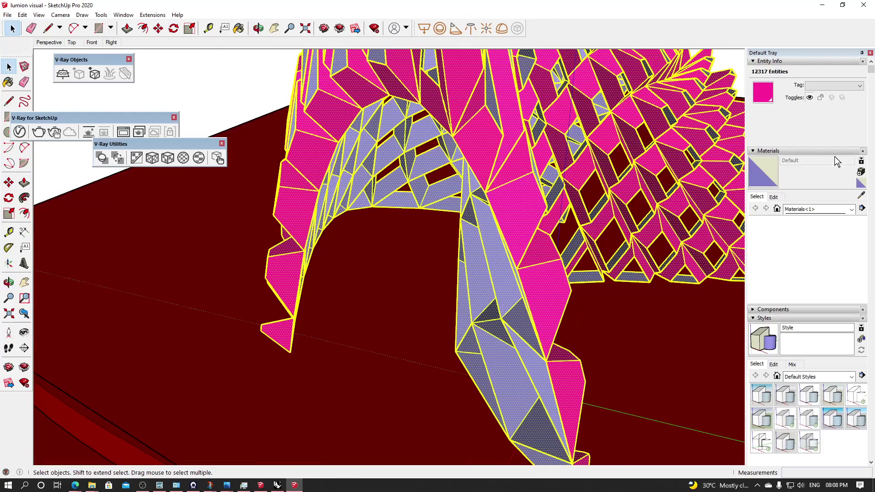
click(763, 93)
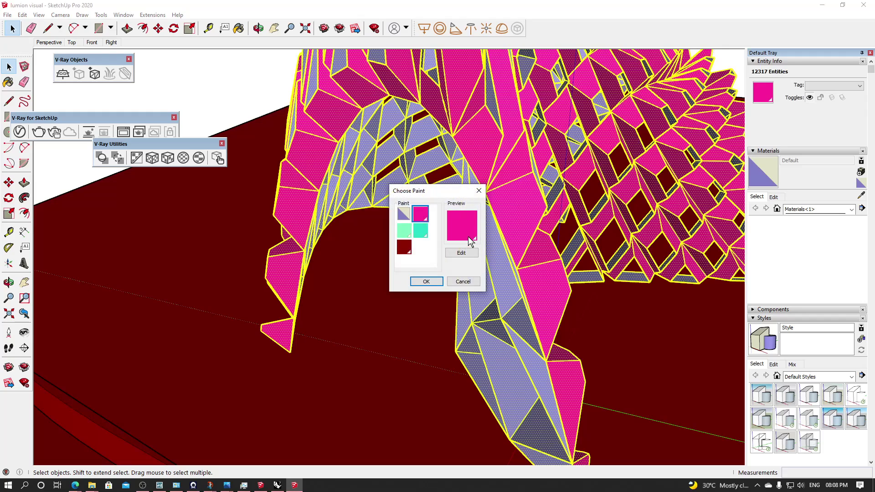
click(462, 282)
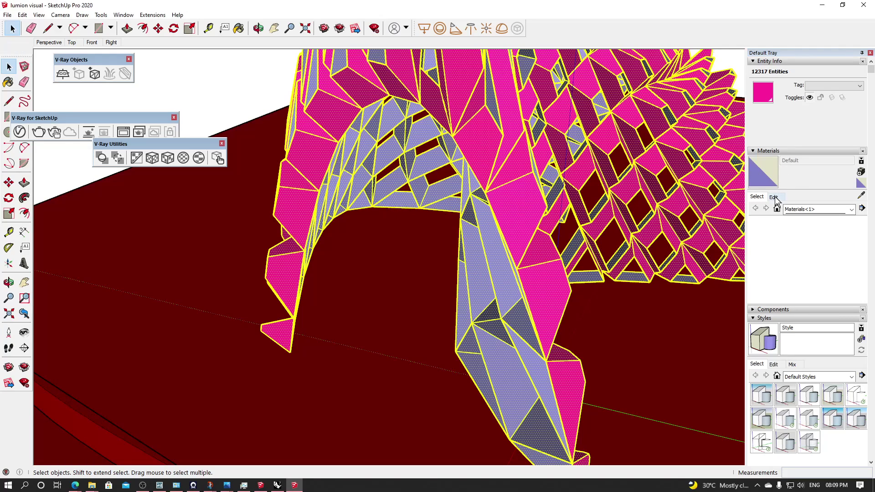
- Sample the pavilion's magenta Paint (5) material and apply it to the selected pavilion's unpainted back faces
click(482, 158)
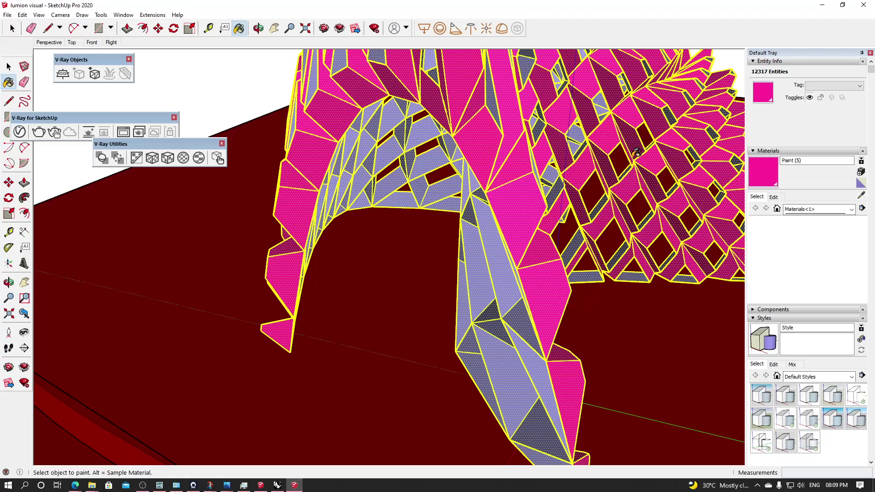
click(385, 182)
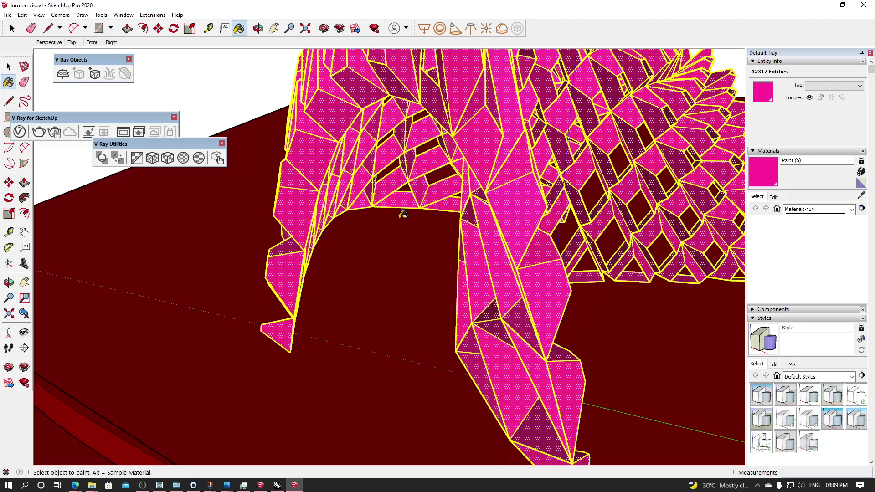
scroll(402, 205, down, 6)
key(space)
middle_drag(404, 171, 588, 137)
scroll(293, 270, down, 3)
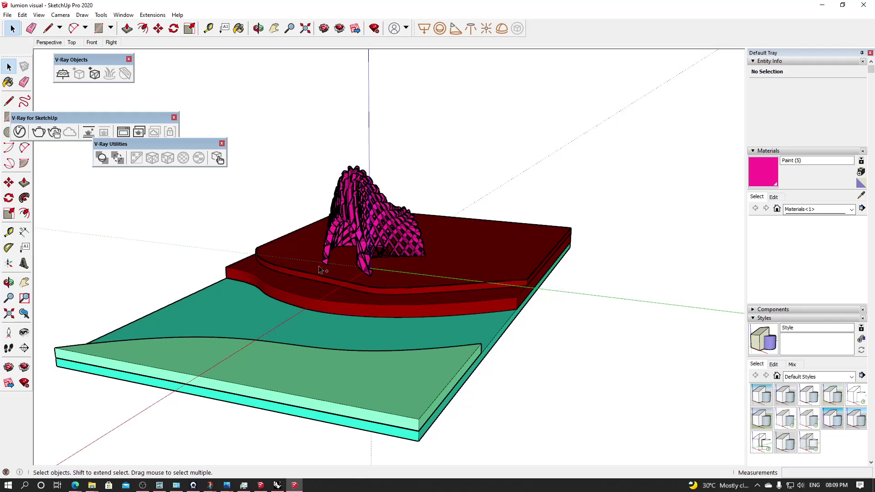
- Save the model in the Day-09 folder as lumion visual 2008 in SketchUp Version 8 format
scroll(384, 235, up, 1)
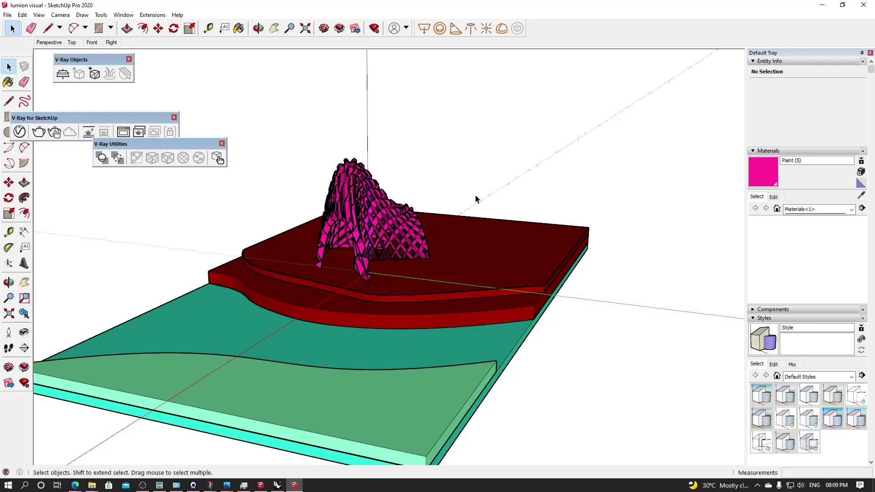
scroll(504, 181, down, 4)
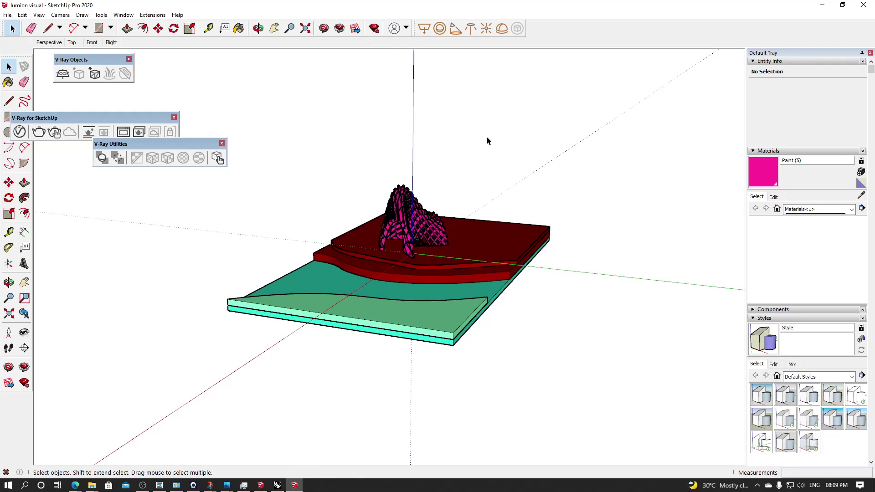
click(7, 14)
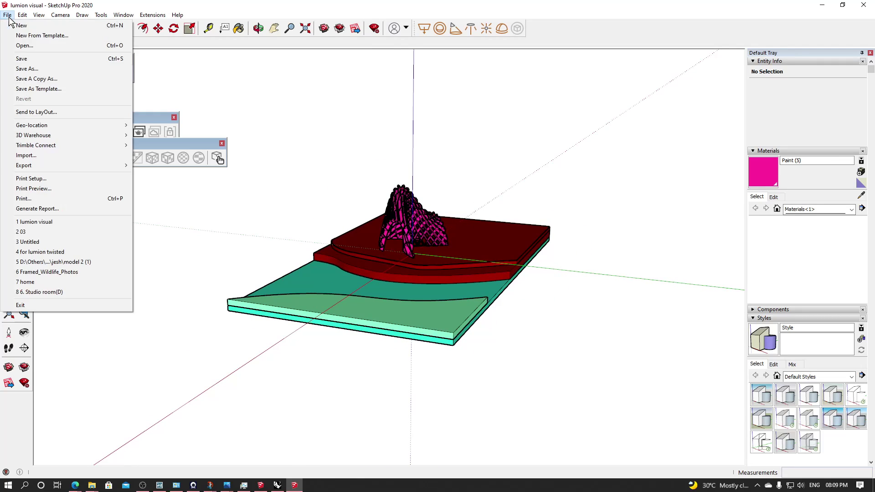
click(48, 69)
click(416, 333)
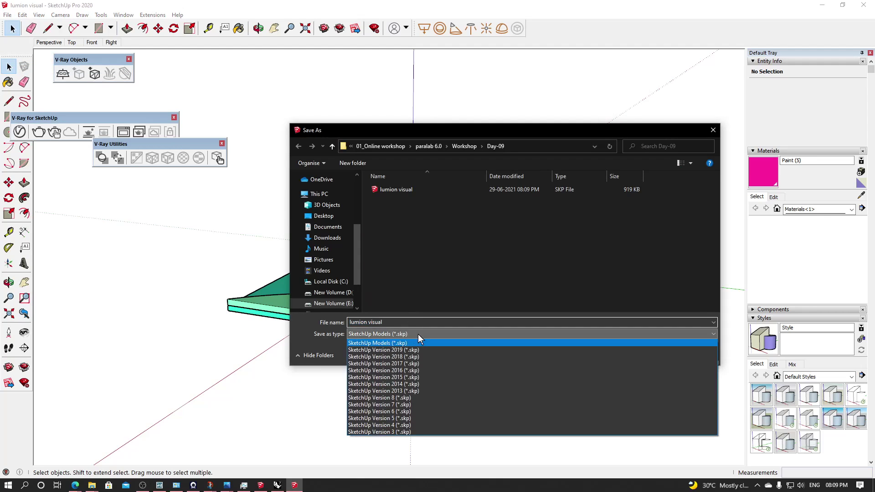
click(423, 400)
click(397, 323)
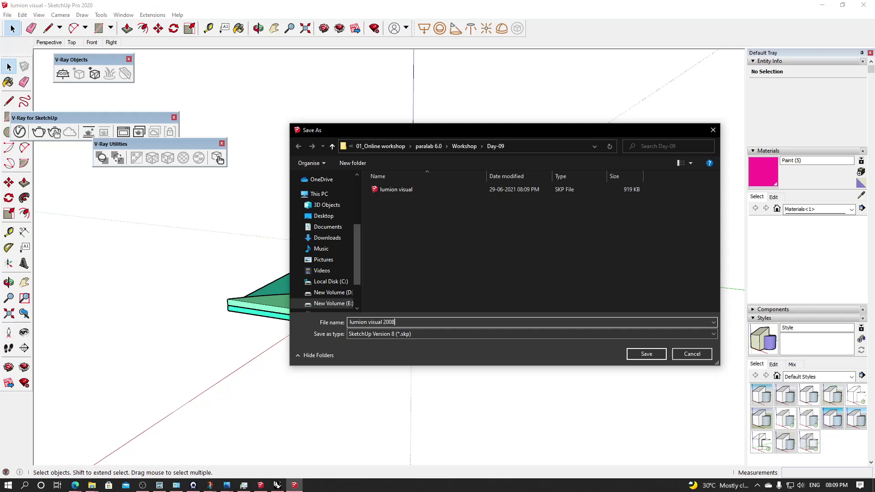
click(646, 353)
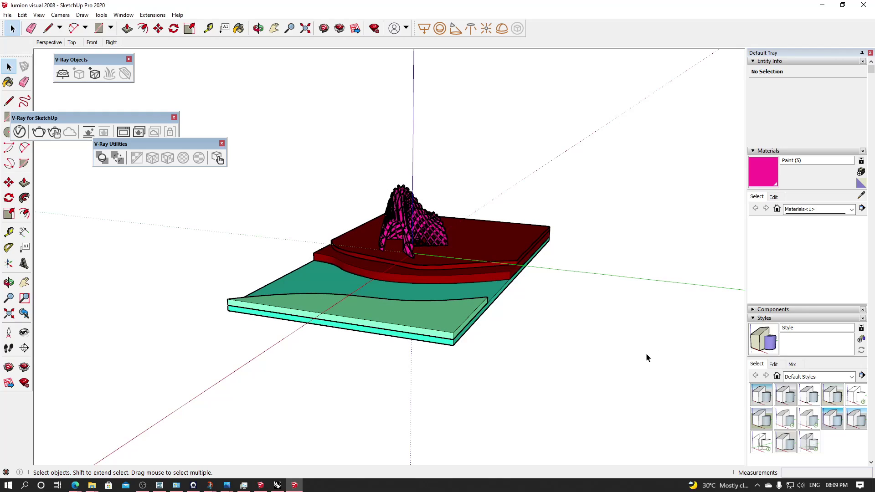
- Switch to Lumion and create a new project from the plain white scene template
click(826, 5)
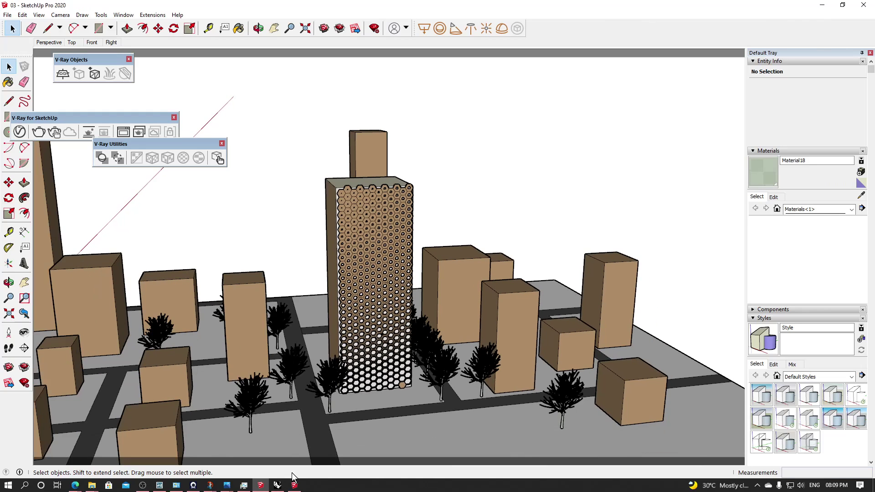
click(193, 486)
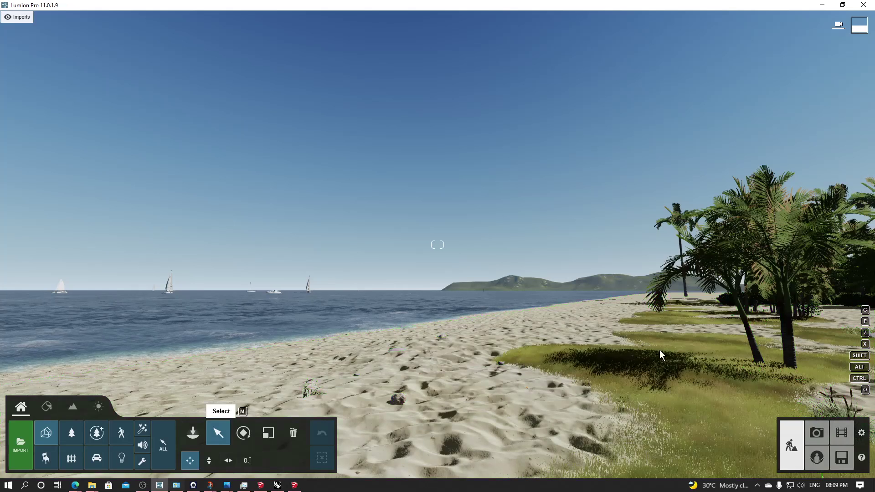
click(813, 435)
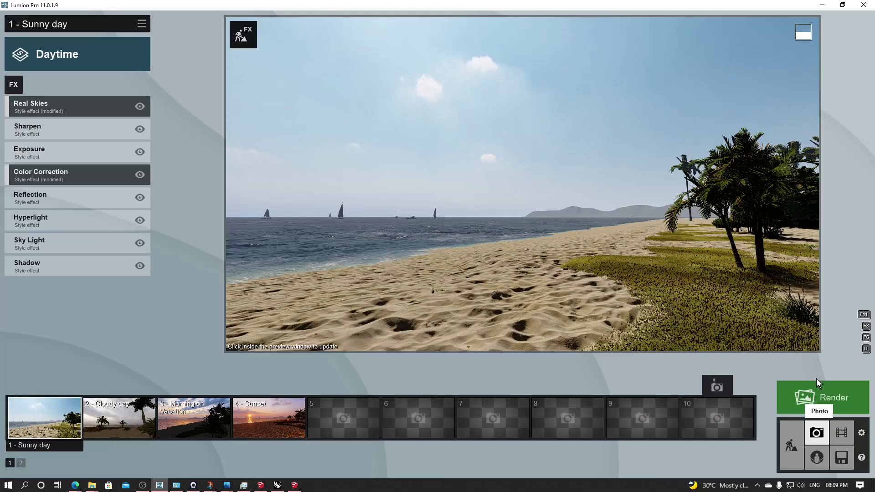
click(846, 461)
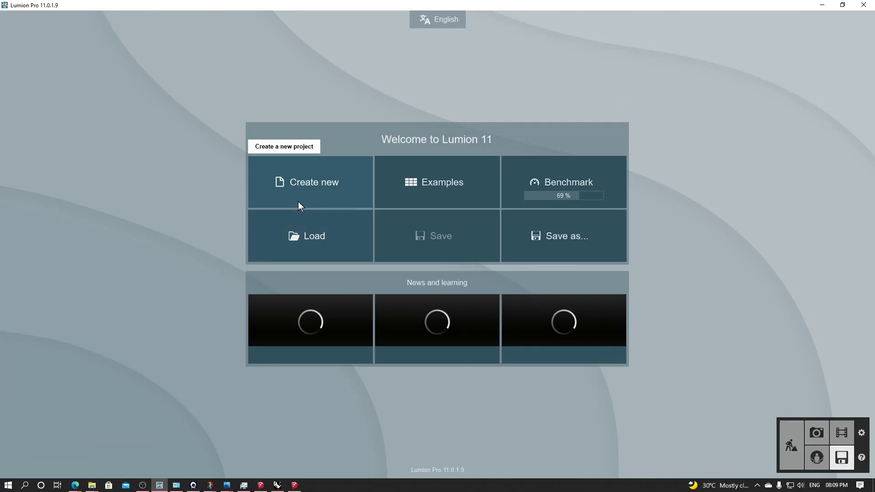
click(294, 200)
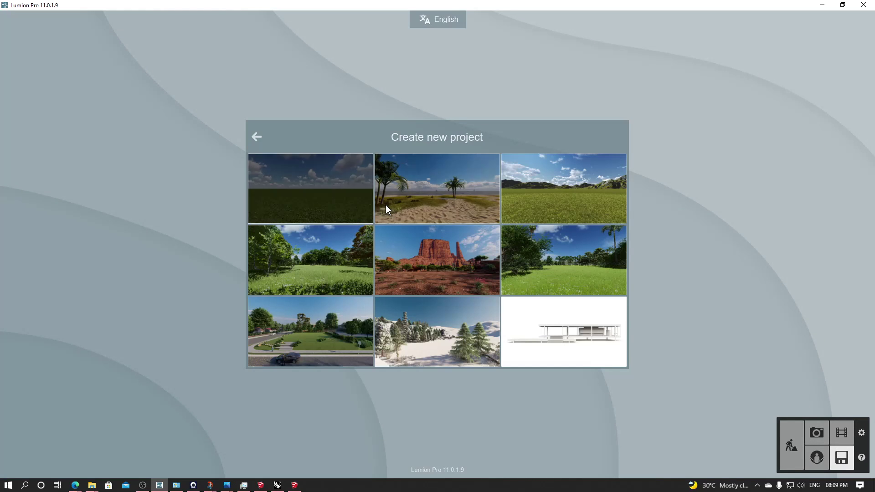
click(563, 354)
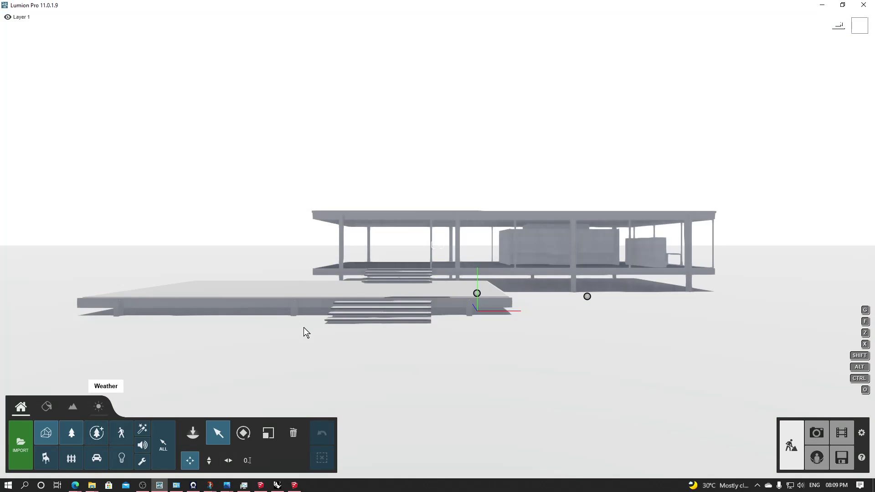
- Look around the sample house from several sides and back away to view the open ground beside it
right_drag(484, 258, 462, 338)
scroll(485, 258, down, 5)
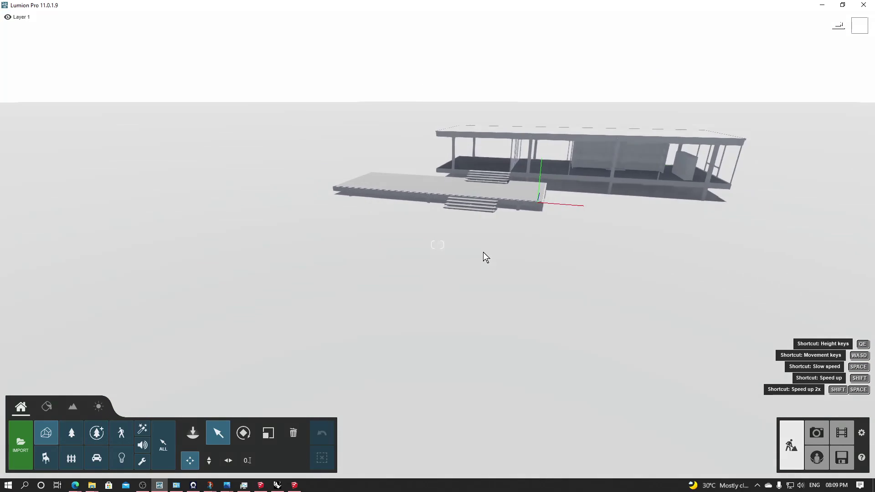
scroll(638, 155, up, 3)
right_drag(641, 152, 684, 144)
scroll(232, 121, up, 5)
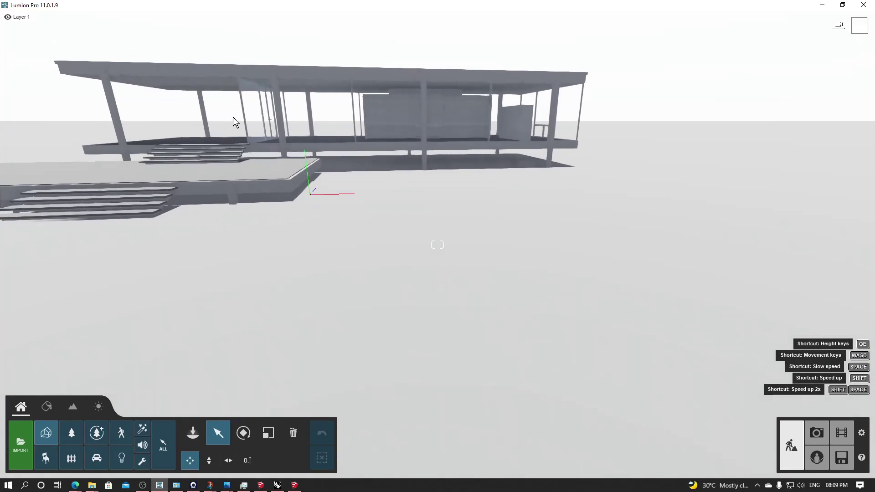
right_drag(232, 121, 212, 141)
key(q)
right_drag(438, 245, 522, 246)
key(s)
right_drag(437, 401, 3, 376)
- Import the lumion visual 2008 model from the Day-09 folder and place it on the ground beside the sample house
click(25, 439)
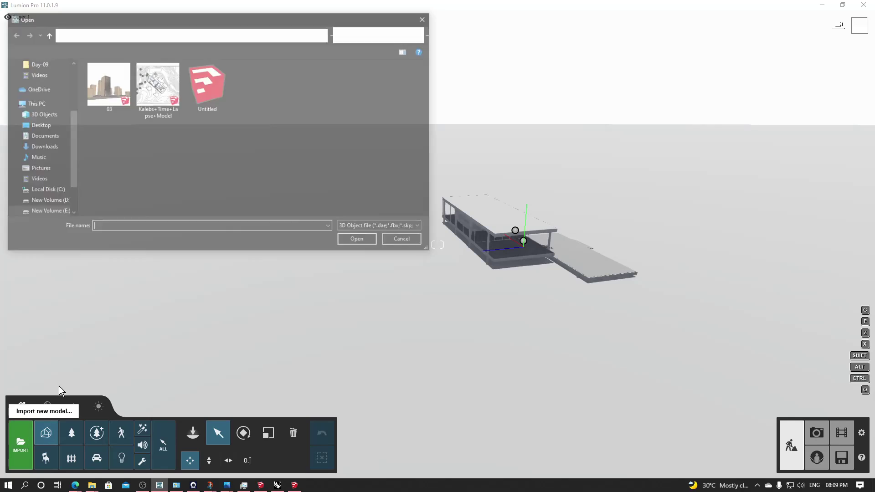
click(178, 33)
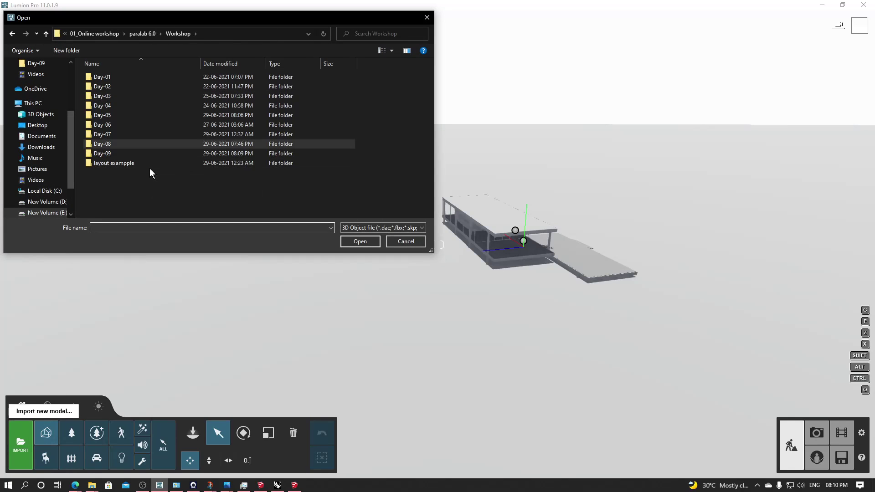
double_click(150, 155)
click(129, 75)
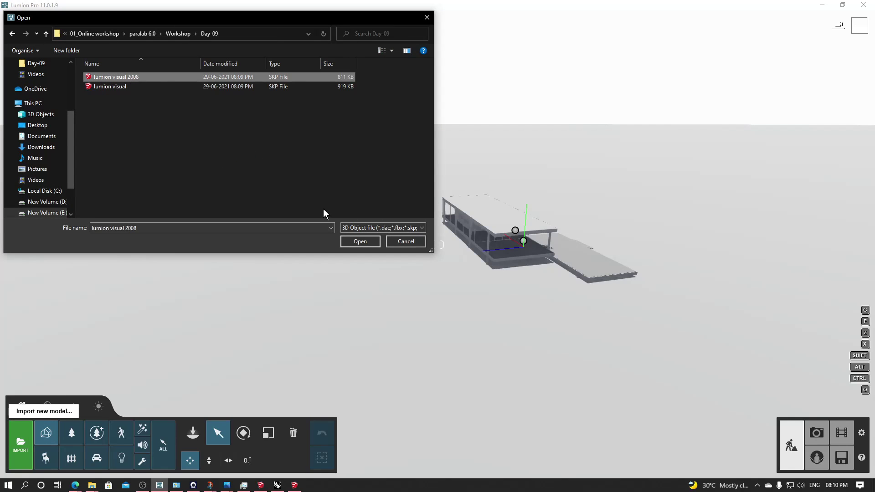
click(373, 242)
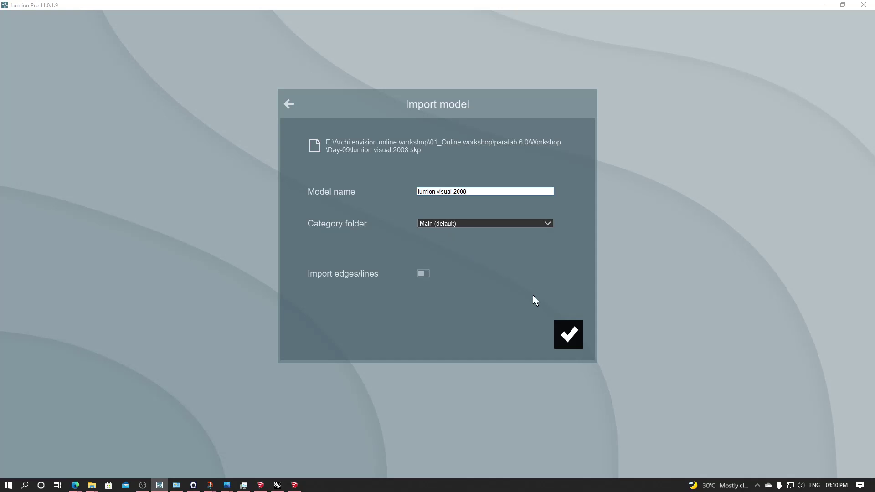
click(568, 335)
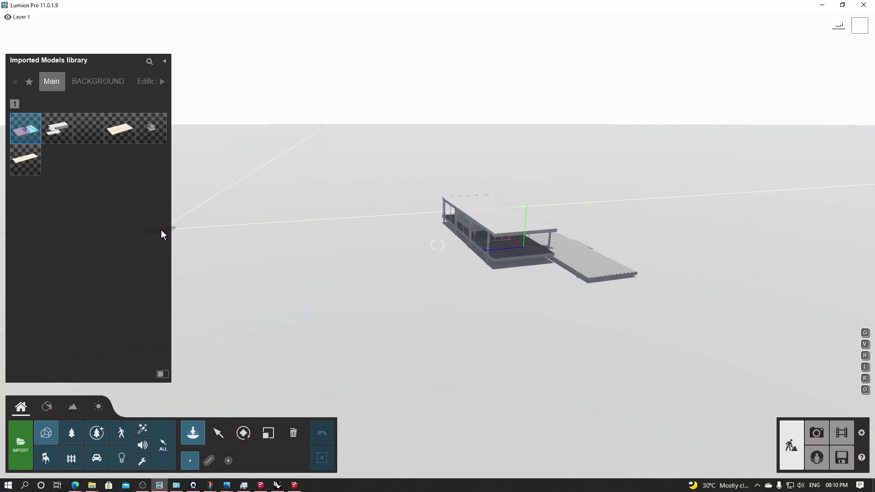
click(273, 263)
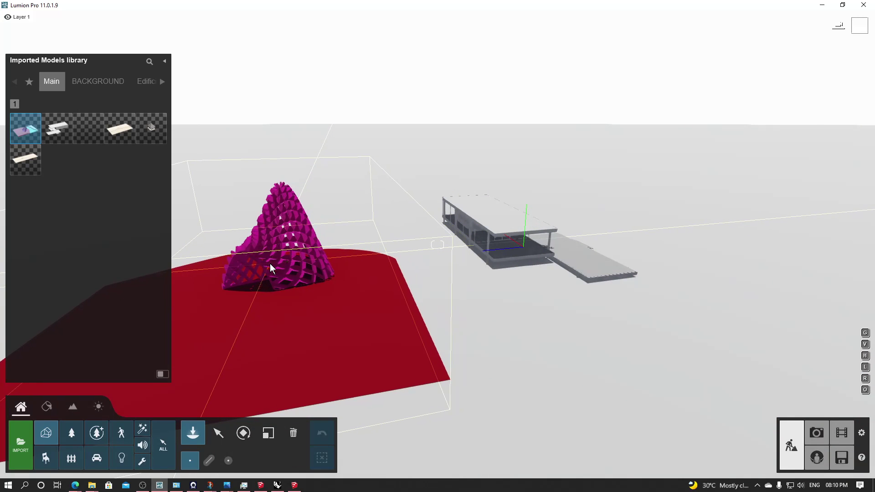
right_click(483, 193)
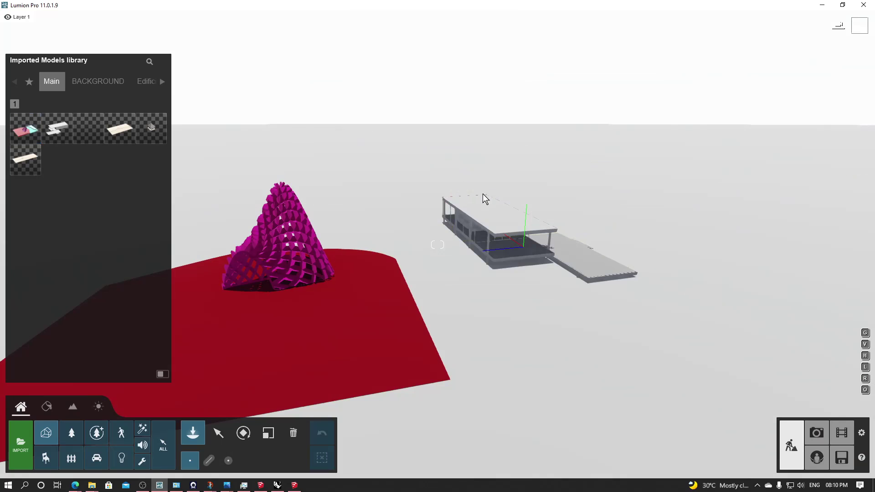
- Raise the imported lumion visual 2008 model vertically so its sunken lower levels sit above the ground
right_drag(279, 397, 449, 236)
key(w)
key(s)
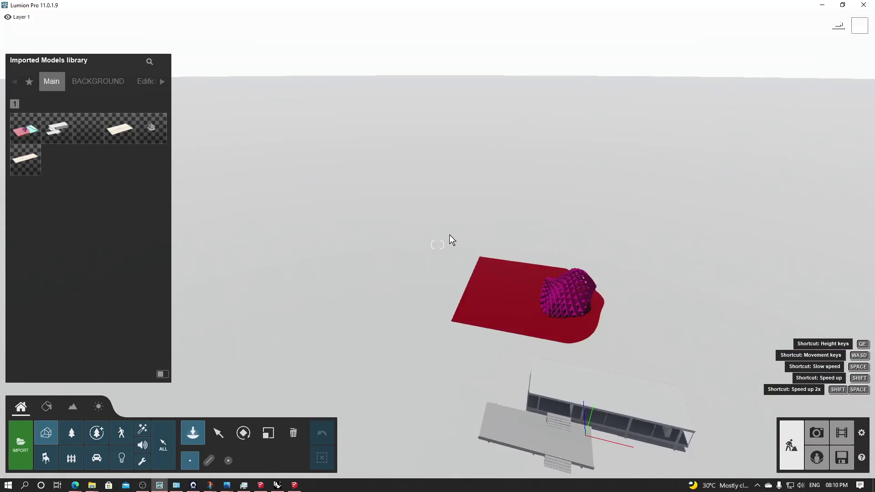
right_drag(752, 355, 437, 293)
key(d)
key(w)
key(w)
key(d)
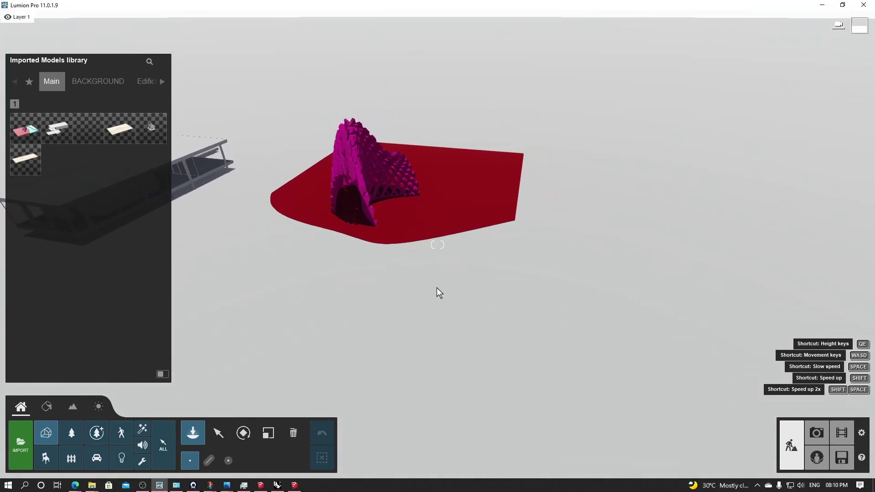
click(216, 441)
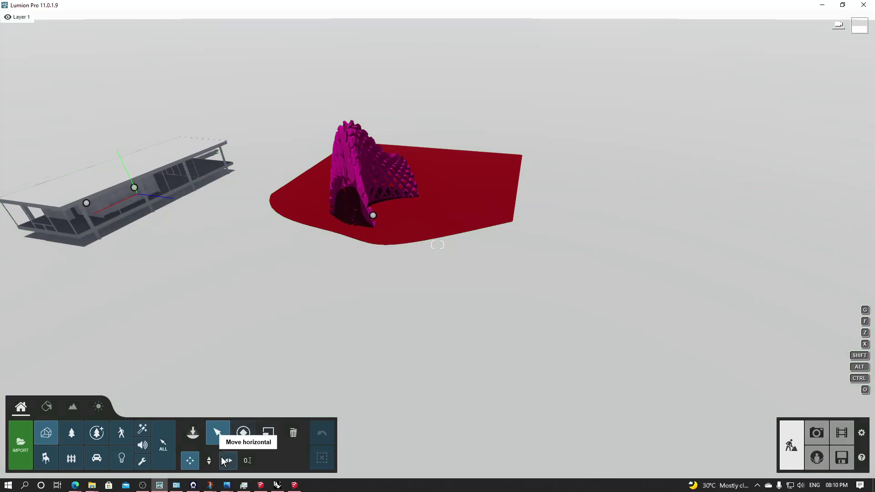
click(208, 462)
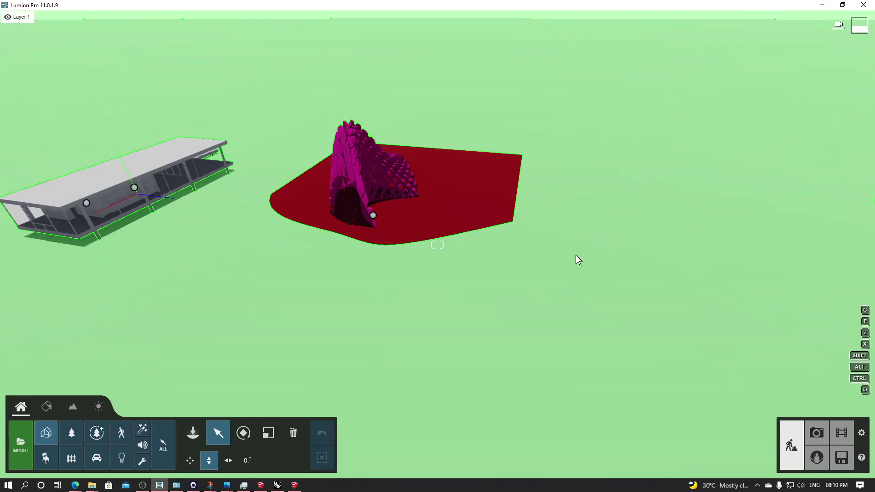
click(380, 222)
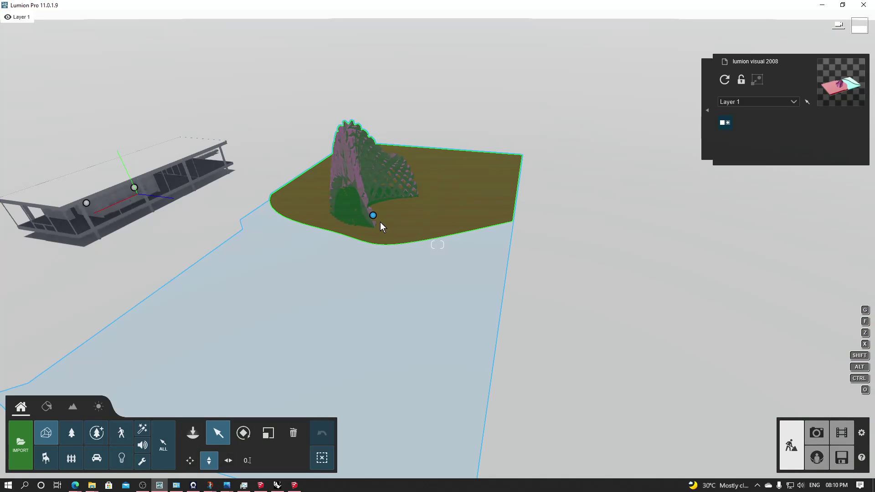
drag(380, 222, 408, 64)
scroll(412, 182, down, 5)
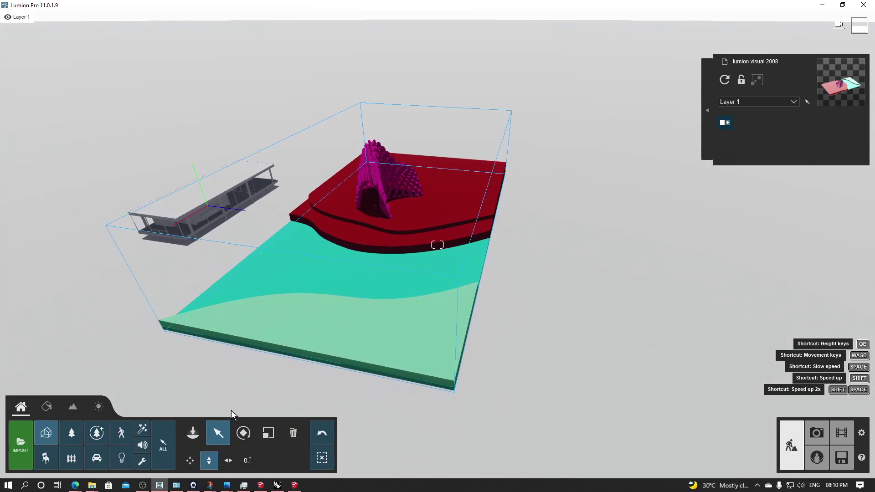
- Move the lumion visual 2008 model horizontally away from the sample house onto open ground
click(233, 464)
drag(389, 211, 547, 226)
right_drag(547, 225, 487, 355)
scroll(387, 272, up, 4)
key(d)
key(d)
key(a)
key(s)
key(a)
mouse_move(437, 245)
right_down()
mouse_move(437, 256)
mouse_move(437, 248)
right_up()
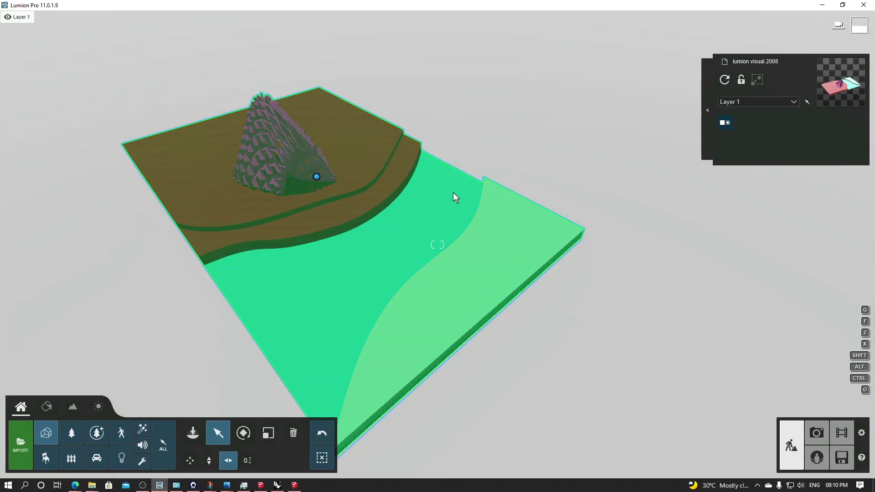
- Inspect the site model in the Material Editor from above and preview it briefly in Photo mode
click(47, 411)
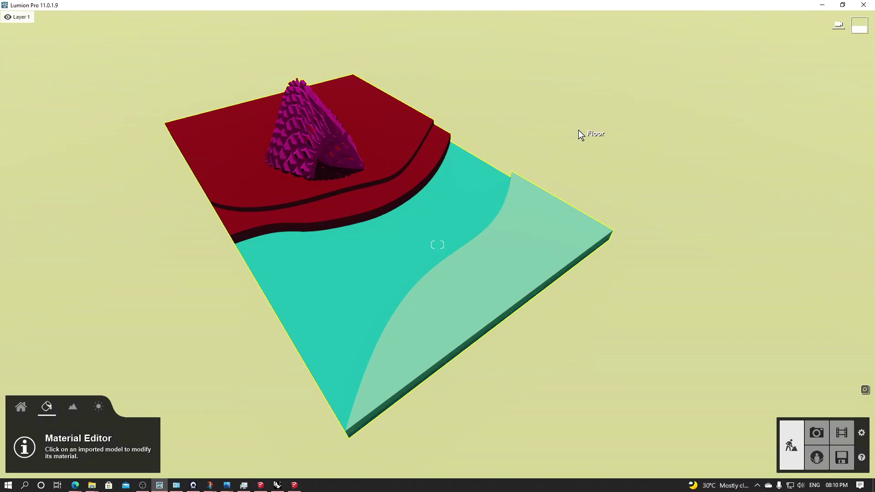
right_drag(578, 130, 573, 95)
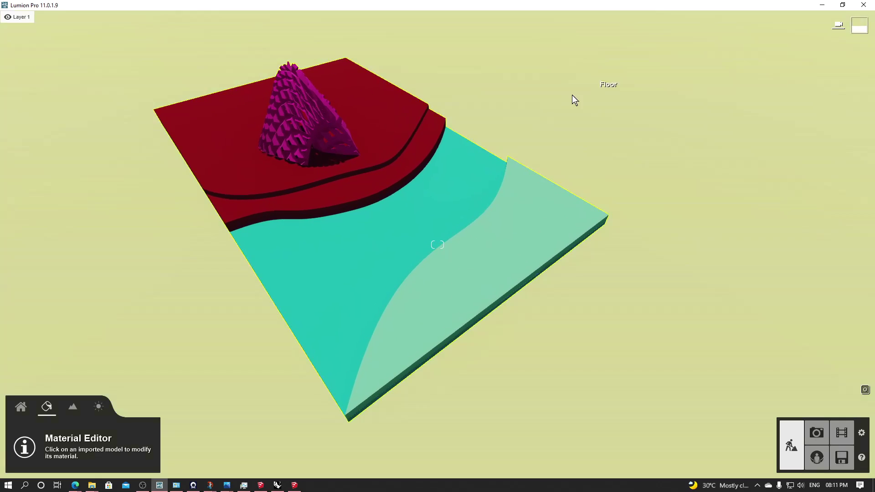
scroll(612, 135, up, 2)
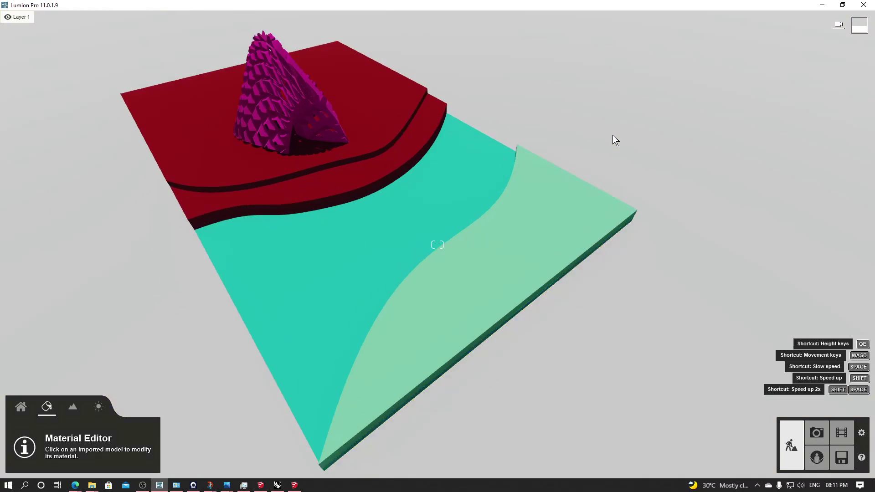
scroll(613, 135, down, 2)
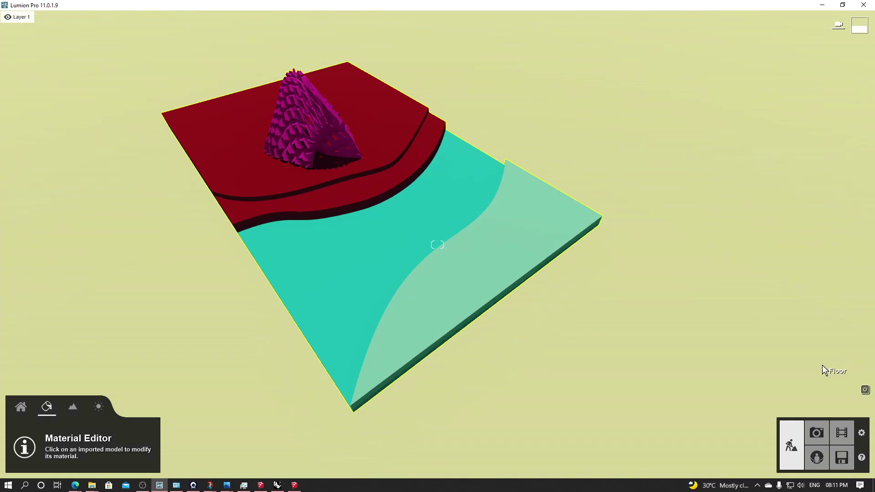
click(865, 393)
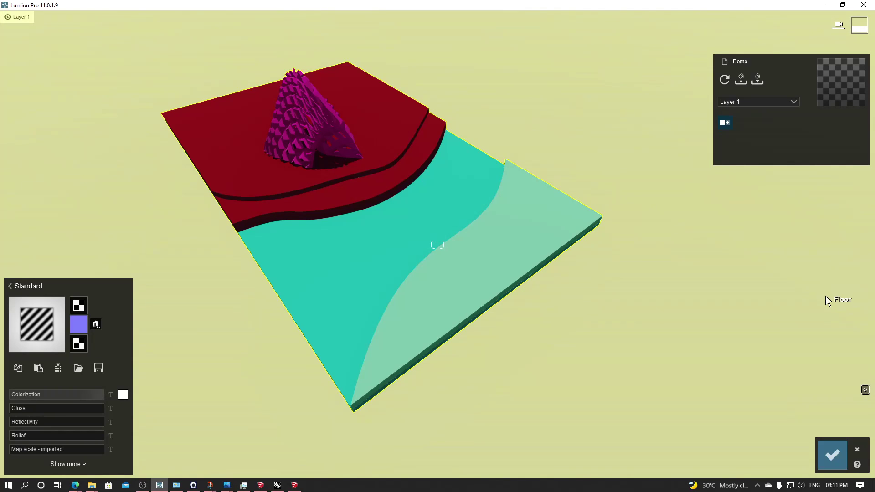
click(836, 455)
right_drag(702, 365, 674, 343)
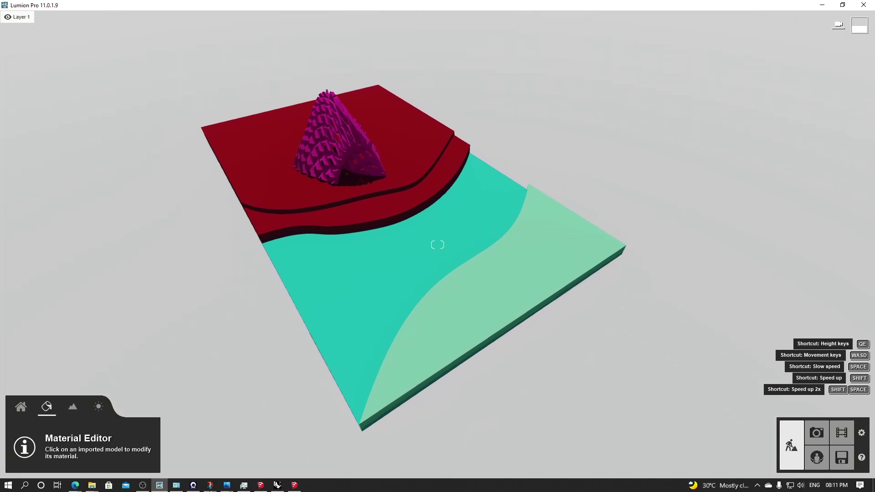
right_drag(191, 334, 339, 275)
key(a)
key(d)
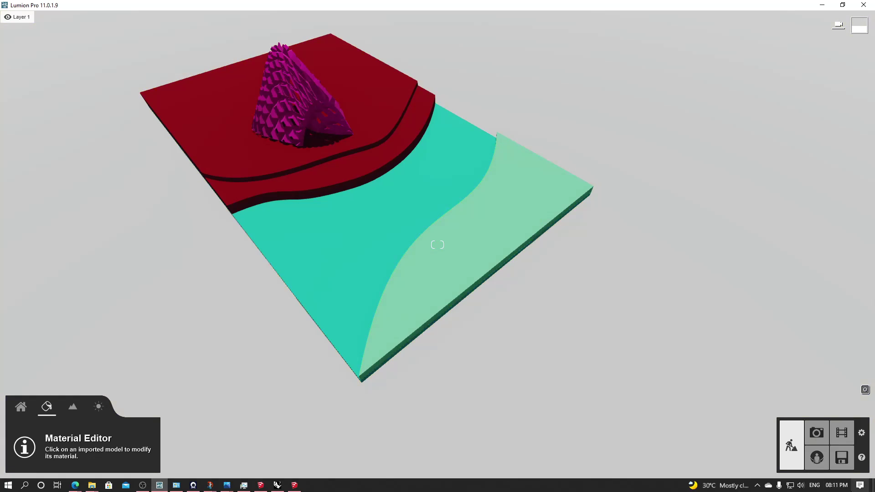
click(817, 432)
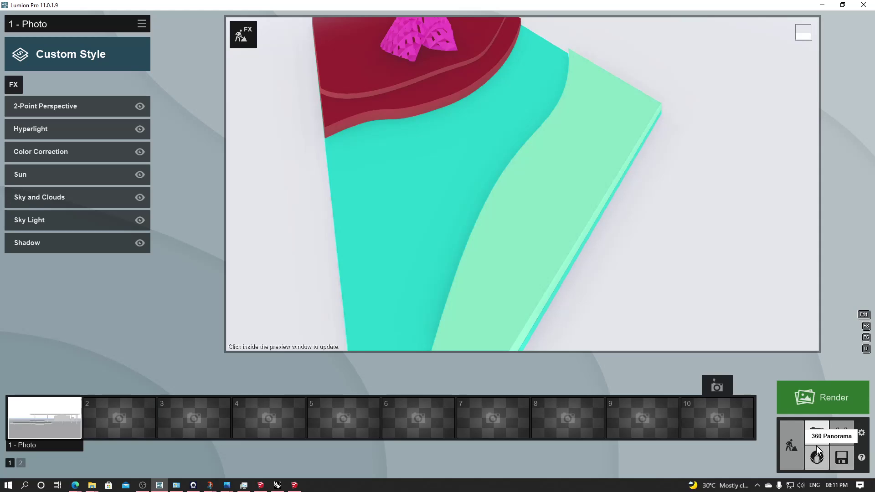
click(798, 446)
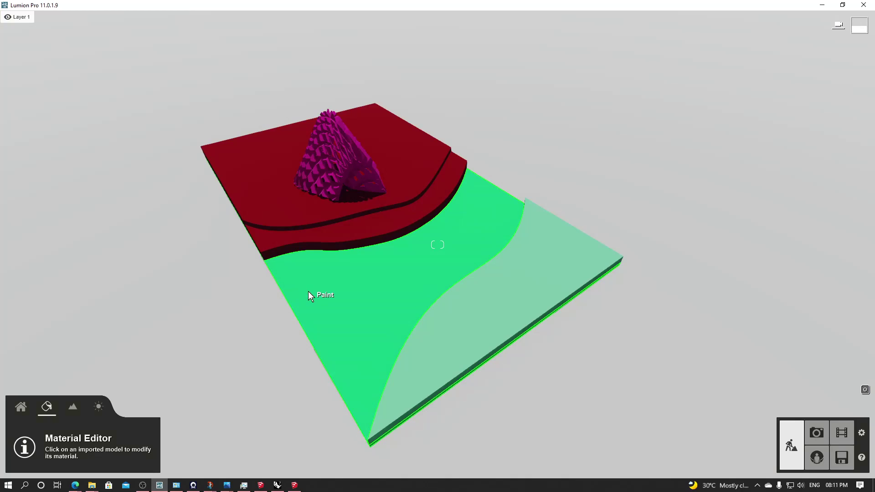
- Capture a fullscreen snip of the Lumion view, maximize it in Snip & Sketch and set the annotation pen to orange
key(super+w)
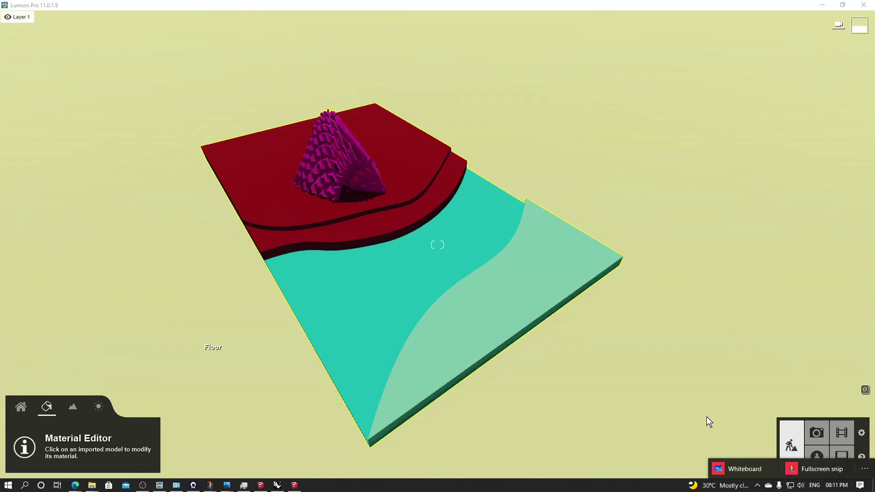
click(813, 469)
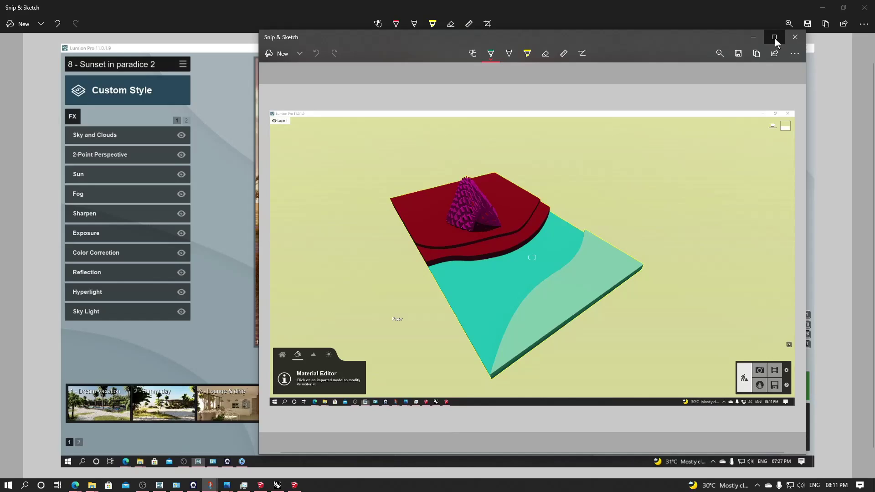
click(774, 38)
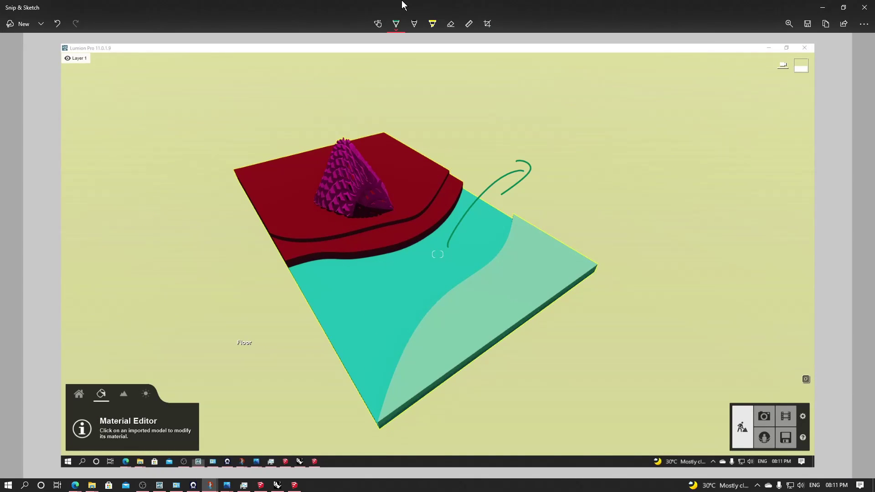
click(396, 23)
click(389, 87)
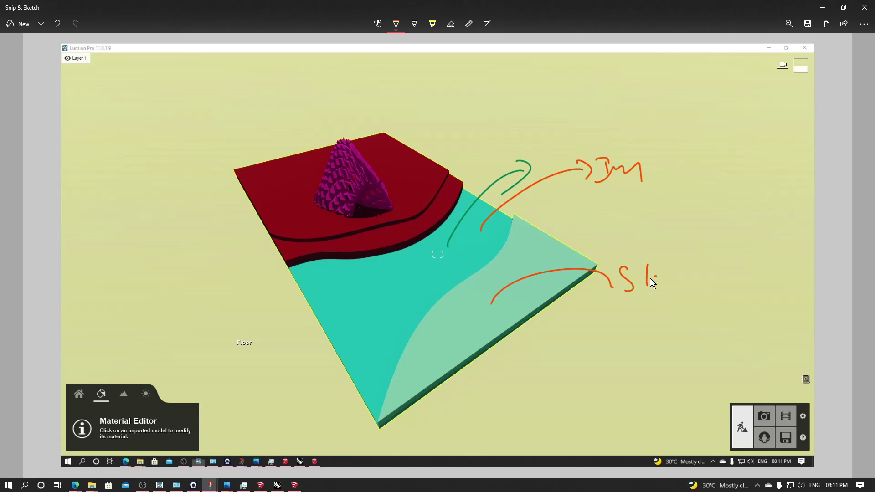
- Annotate the snip with arrows, numbers and the handwritten notes Im, Skp, Reimport and a boxed Lumion, and return to Lumion
mouse_move(585, 366)
mouse_down()
mouse_move(523, 368)
mouse_move(511, 383)
mouse_up()
drag(507, 364, 524, 386)
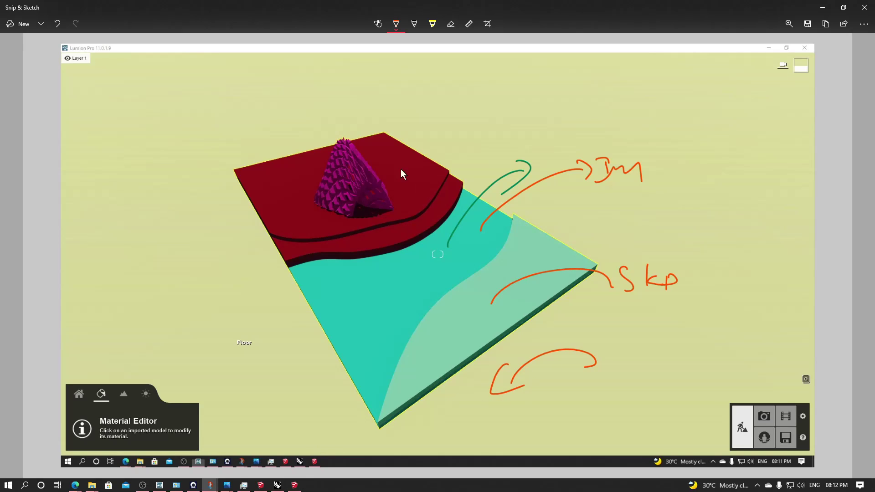
drag(368, 180, 391, 149)
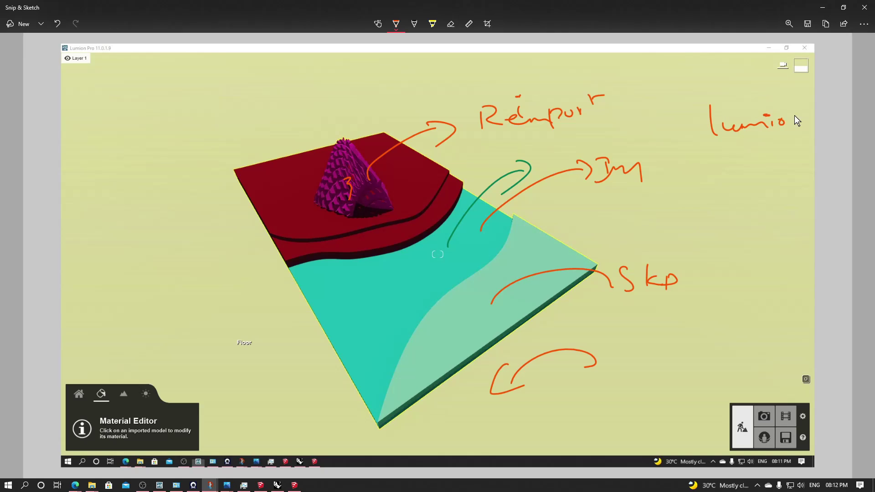
drag(704, 104, 693, 149)
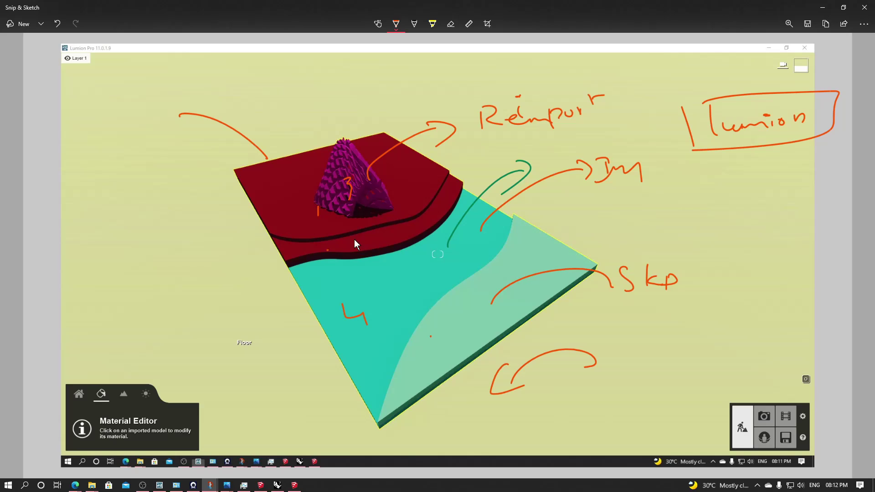
click(831, 7)
click(831, 8)
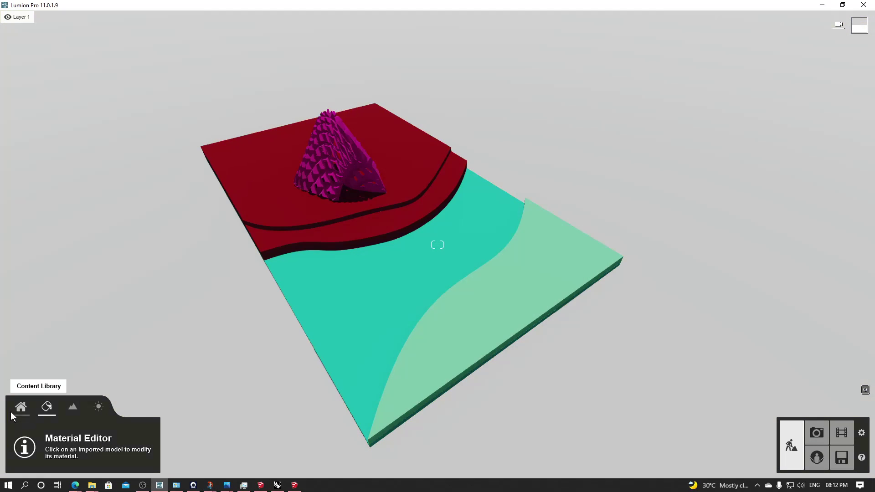
- Look through the landscape and weather modes and open the turquoise surface's material in the Material Editor
click(14, 411)
click(49, 408)
click(70, 408)
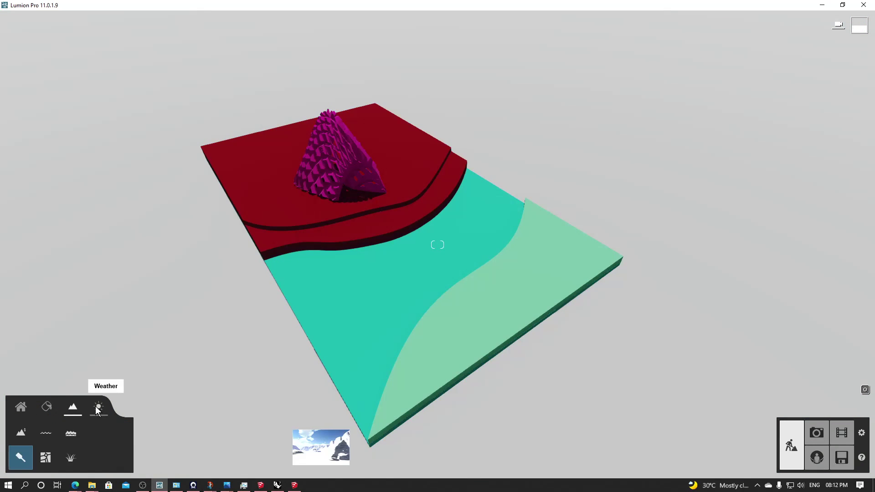
click(90, 406)
click(50, 411)
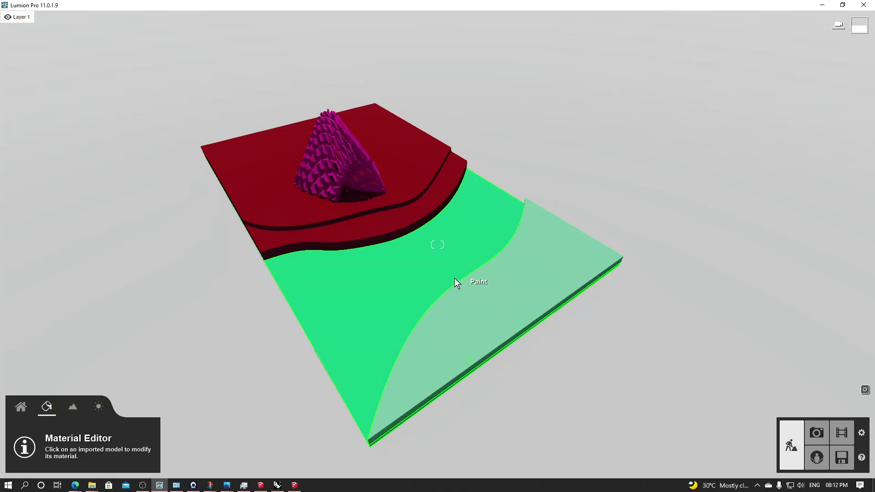
click(398, 273)
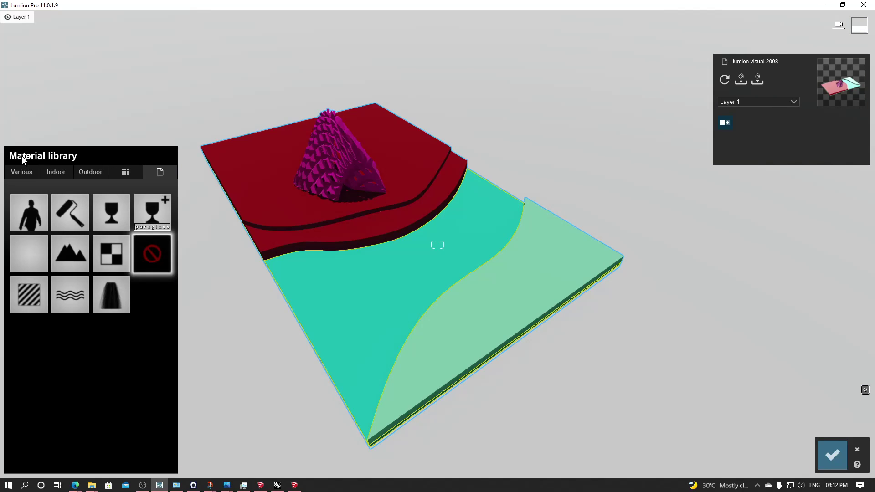
- Apply the Water material to the turquoise surface and check its ripples up close
click(64, 291)
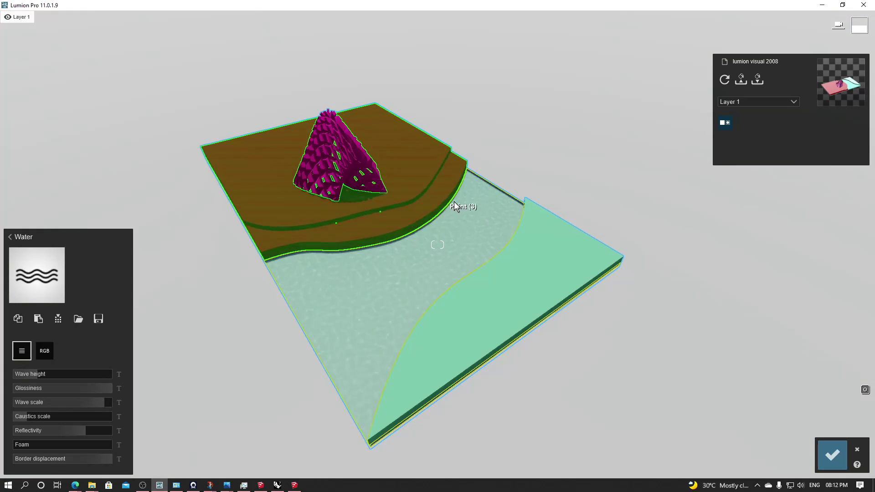
right_drag(454, 201, 454, 256)
scroll(477, 196, up, 6)
right_drag(477, 187, 465, 155)
scroll(459, 193, down, 5)
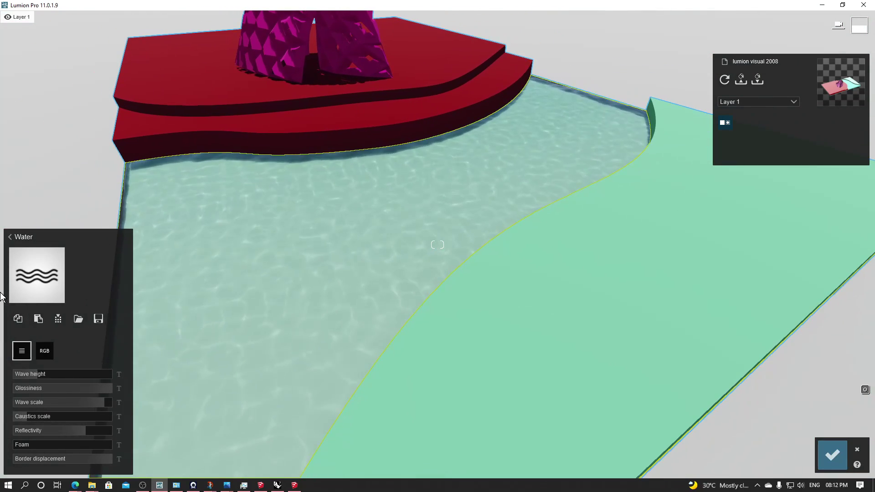
- Try the Landscape material on the same surface and reopen the material library
click(10, 237)
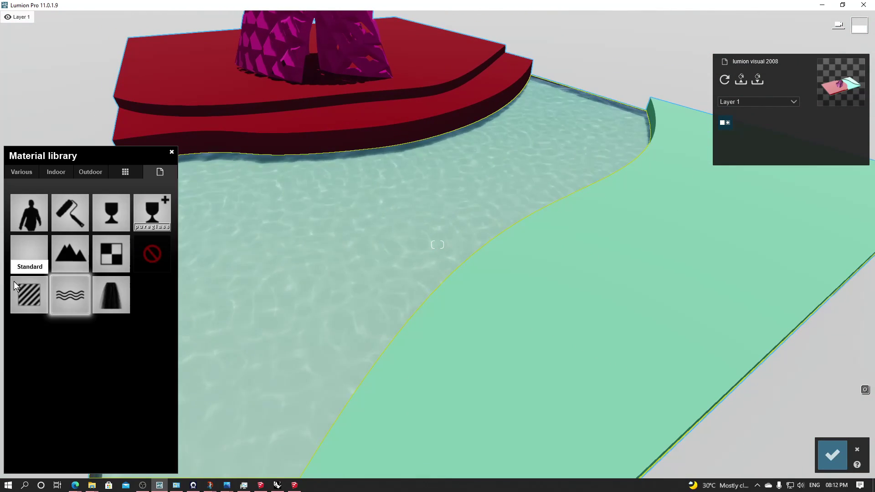
click(62, 255)
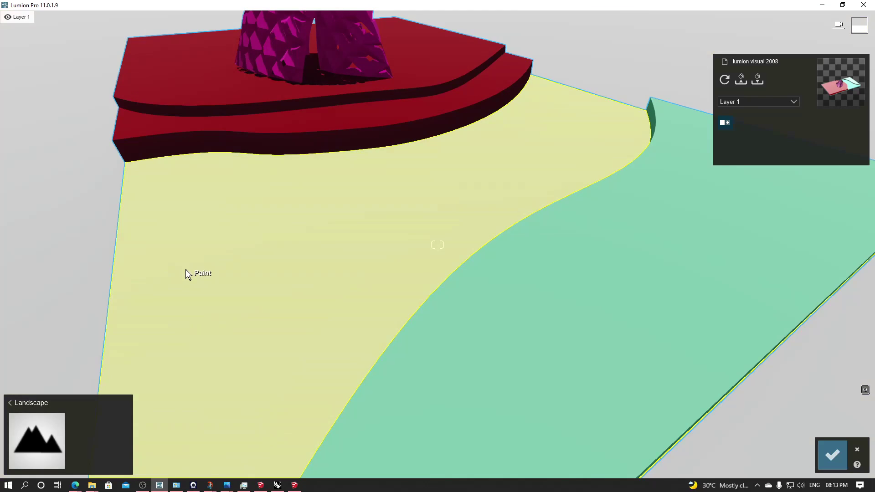
click(45, 426)
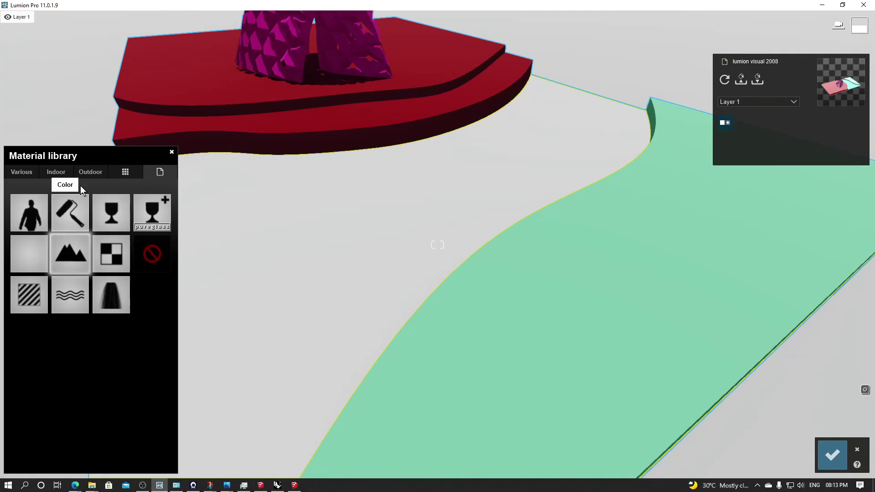
- Apply the Azure Pool water material from the Various category to the surface between the red terraces and the green bank
click(23, 172)
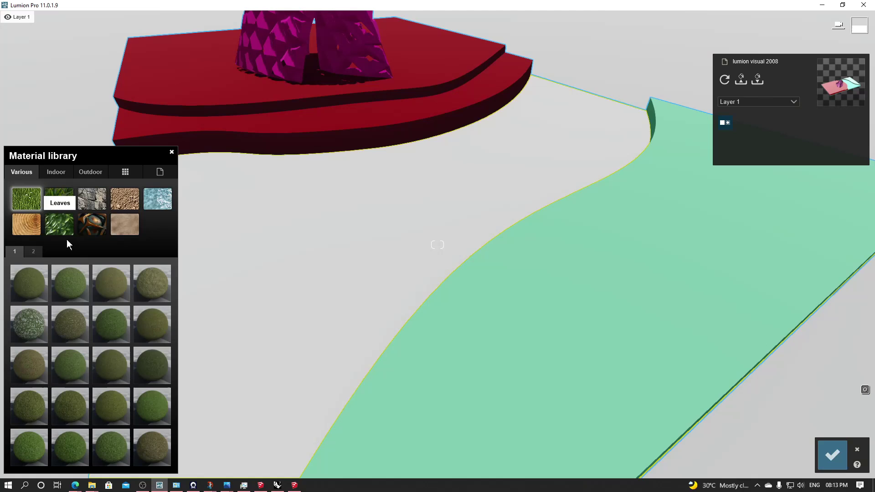
click(159, 204)
click(41, 297)
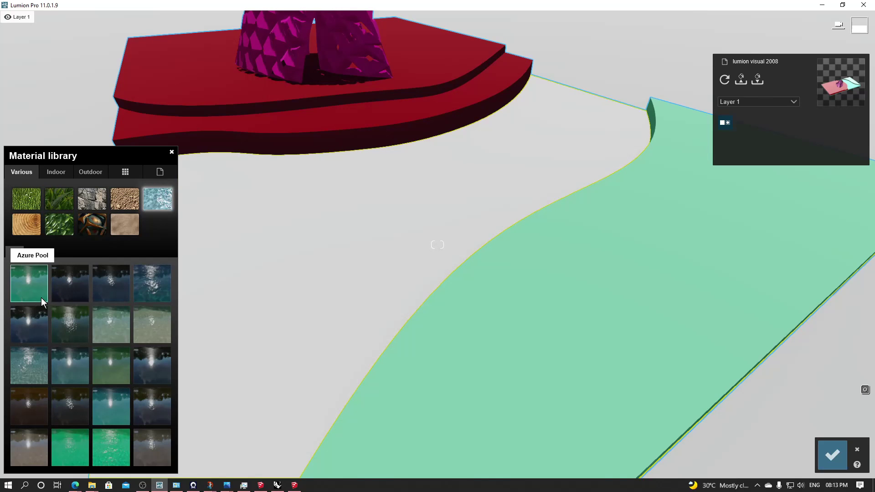
scroll(453, 193, down, 3)
right_drag(453, 193, 401, 205)
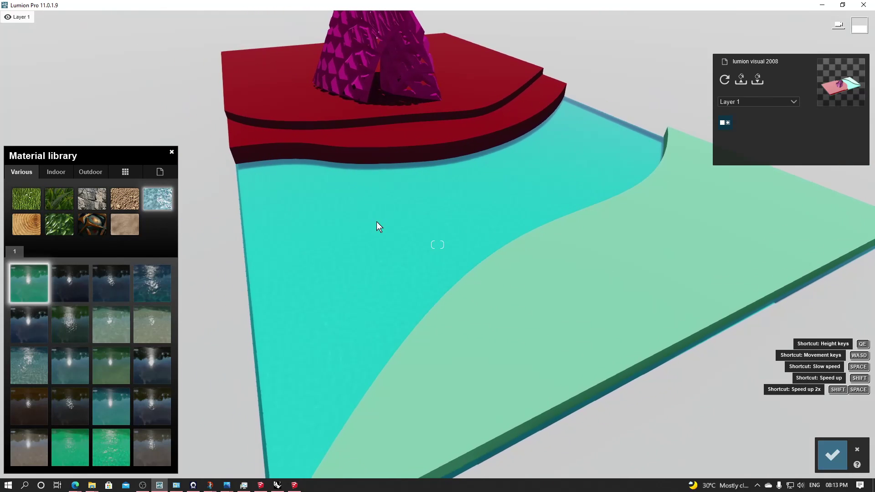
- Try several water materials on the surface between the terraces and the bank, including Blue Ocean, Tropical Ocean, Super Clear and Clear Lake
click(78, 273)
click(127, 277)
click(166, 272)
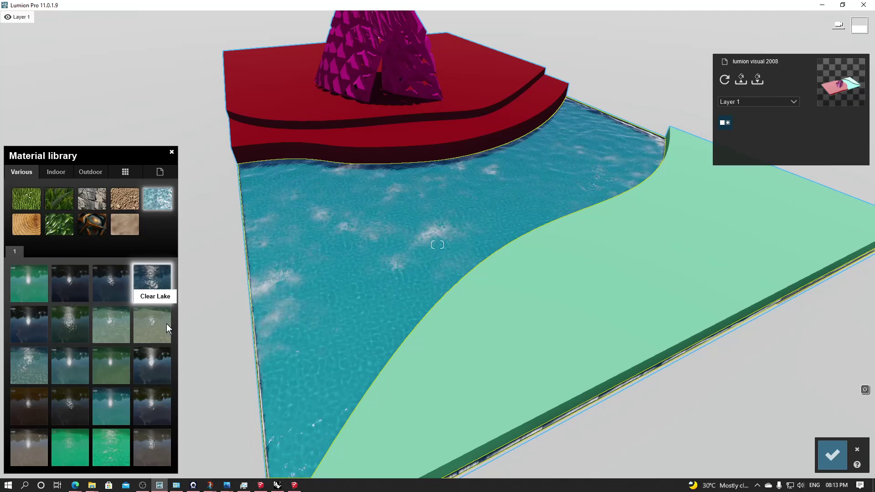
key(a)
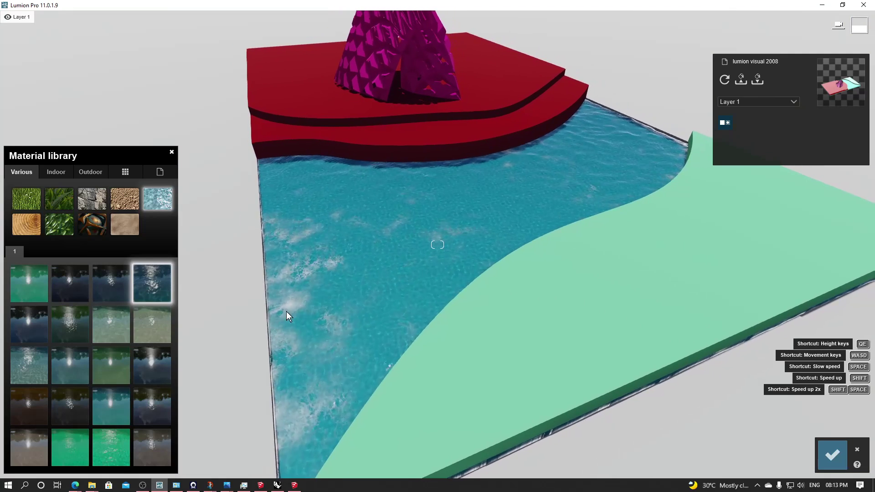
click(152, 337)
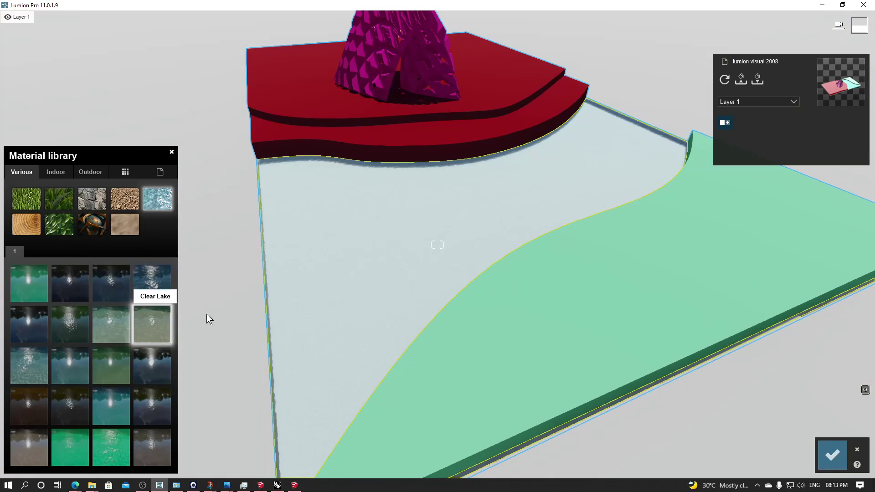
click(164, 373)
click(157, 416)
click(98, 449)
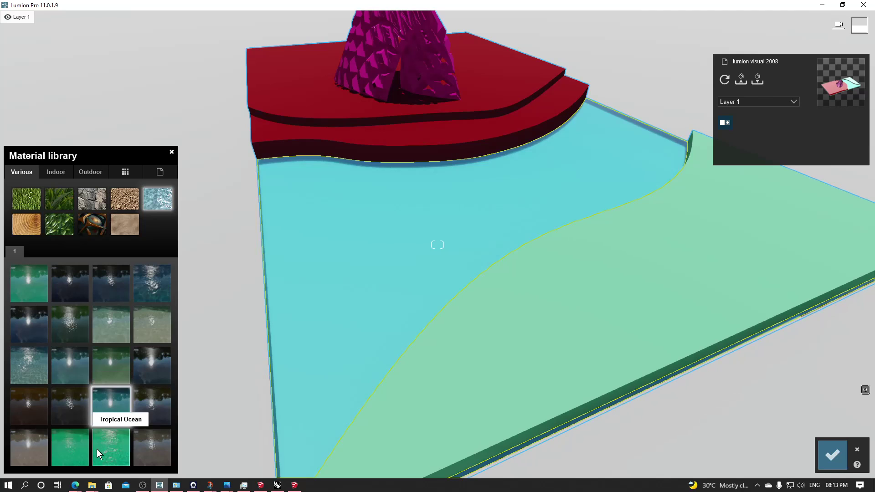
click(38, 444)
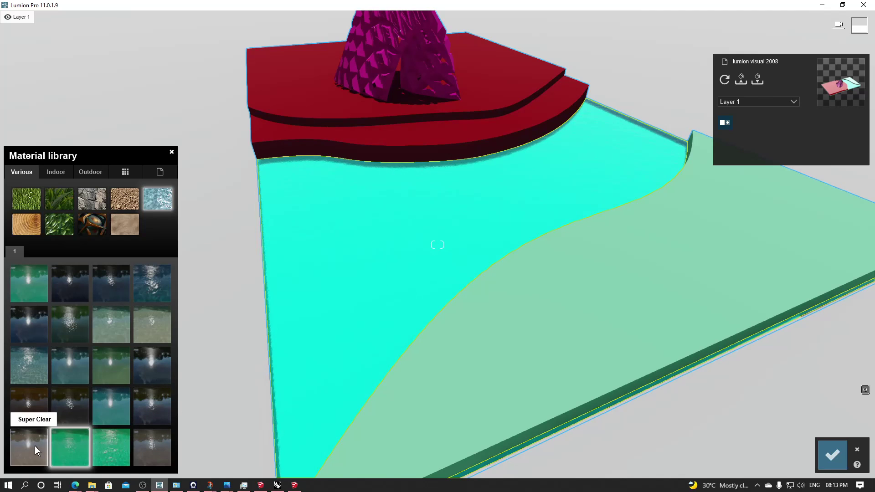
click(162, 329)
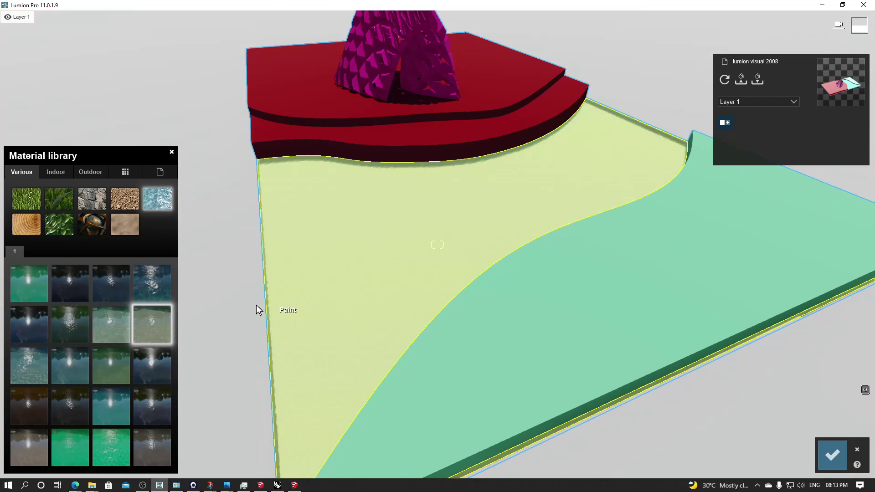
- Apply the Blue Ocean water material to the surface beside the red terraces and check its ripples from closer viewpoints
click(155, 292)
right_drag(157, 297, 289, 297)
key(a)
key(w)
key(s)
key(s)
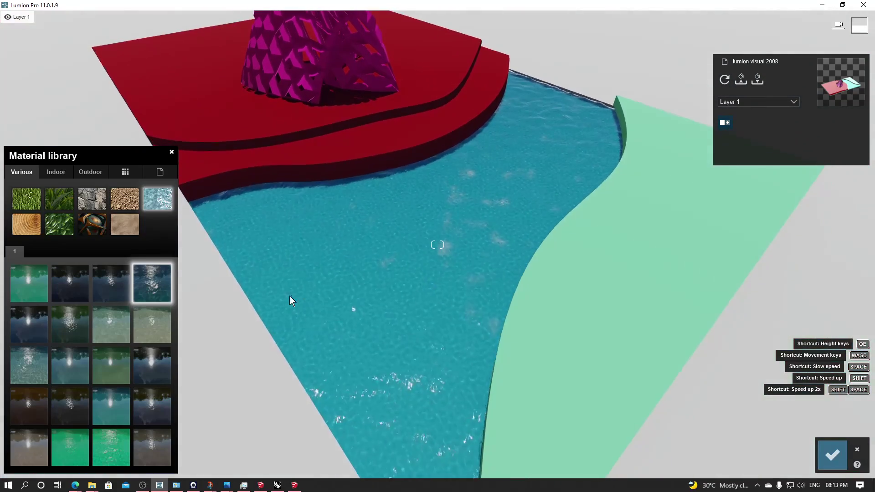
click(152, 284)
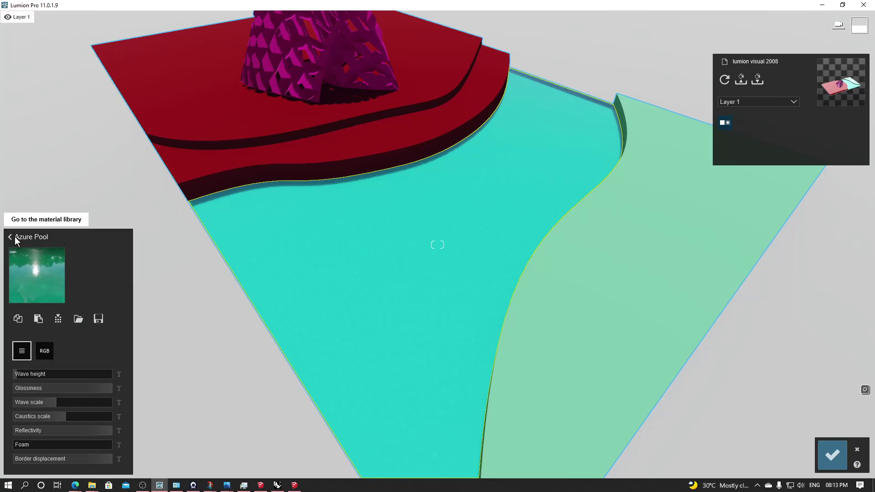
click(10, 237)
click(158, 276)
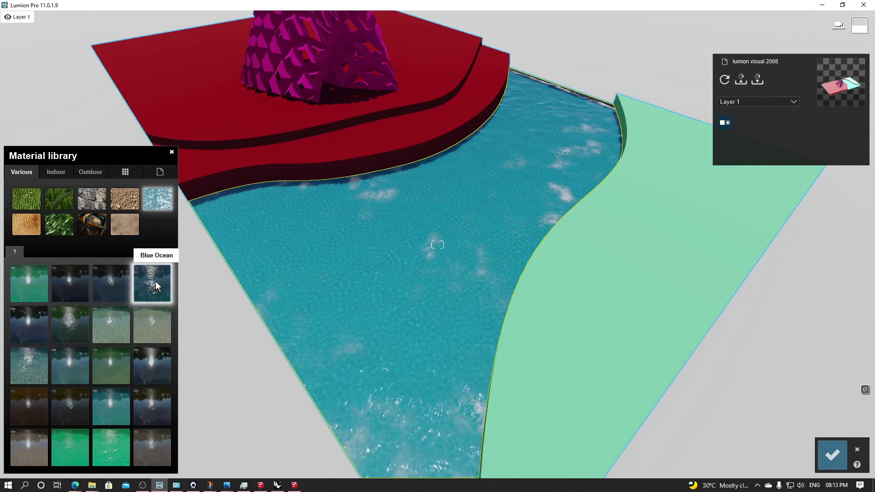
right_drag(422, 263, 463, 243)
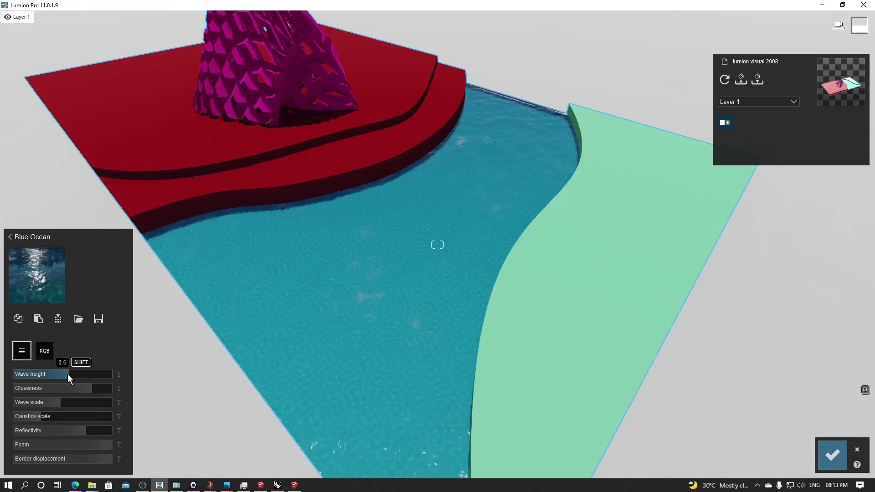
- Raise the Blue Ocean water's wave height, slightly lower its glossiness, set its wave scale to about 19.7 and save the material changes
drag(53, 374, 74, 374)
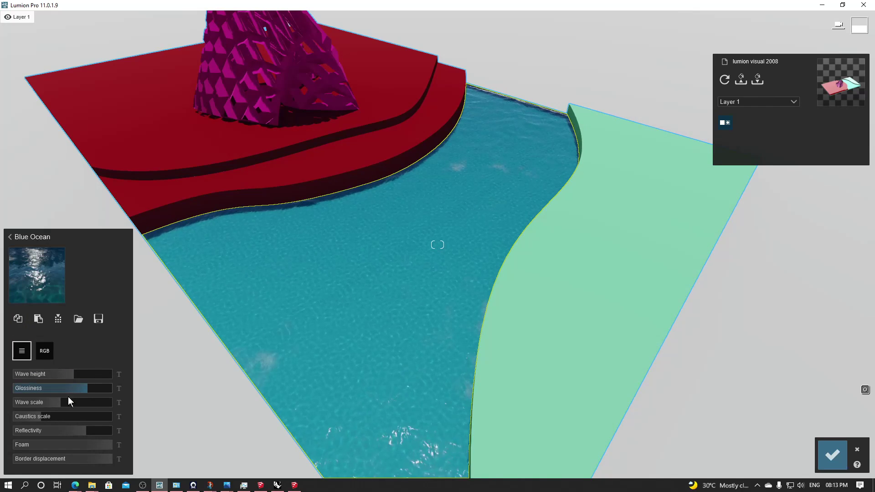
mouse_move(62, 406)
mouse_down()
mouse_move(86, 402)
mouse_move(67, 402)
mouse_up()
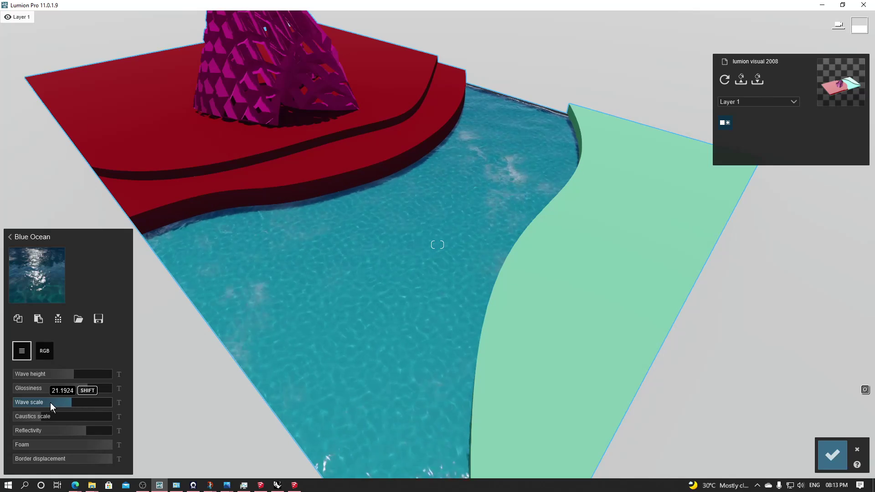
shift+drag(1, 432, 184, 426)
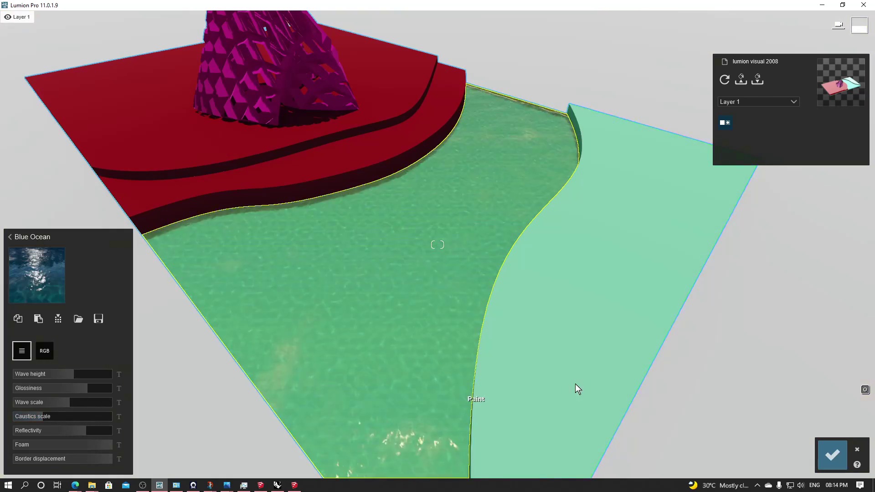
click(833, 455)
- Apply the Clean Cut Grass material from the Various category to the pale green bank and inspect it up close
scroll(490, 273, down, 5)
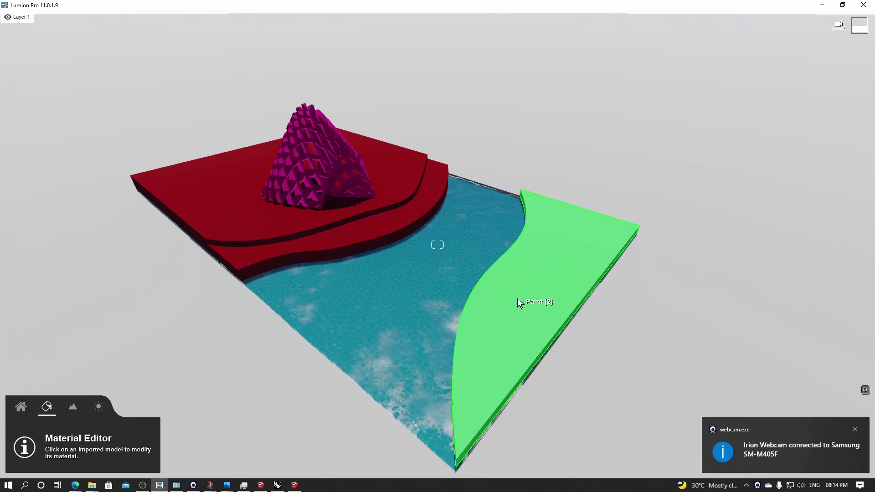
click(519, 300)
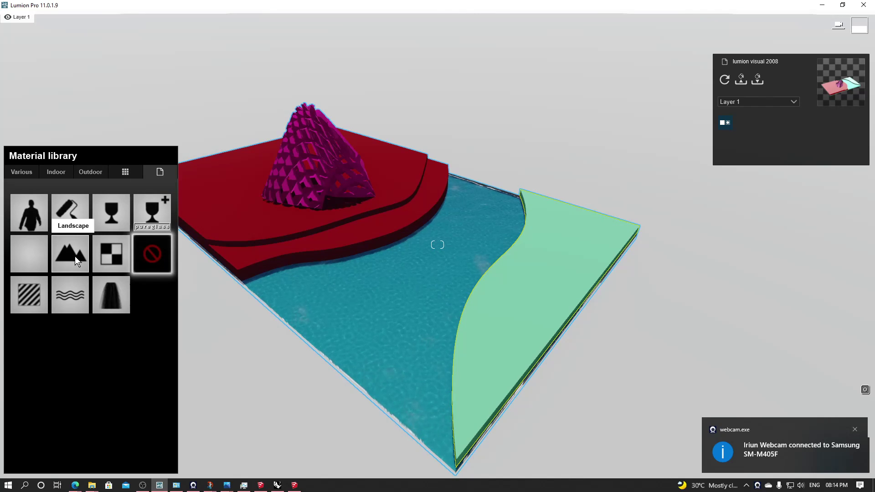
click(29, 175)
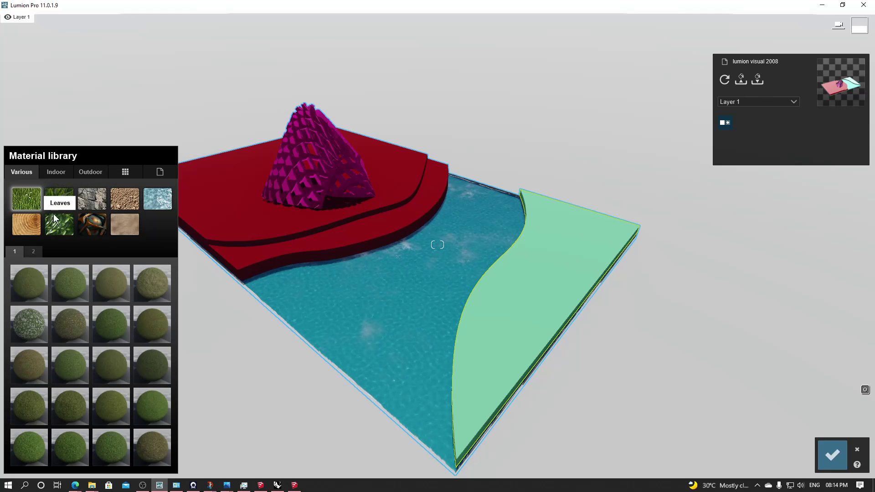
click(63, 196)
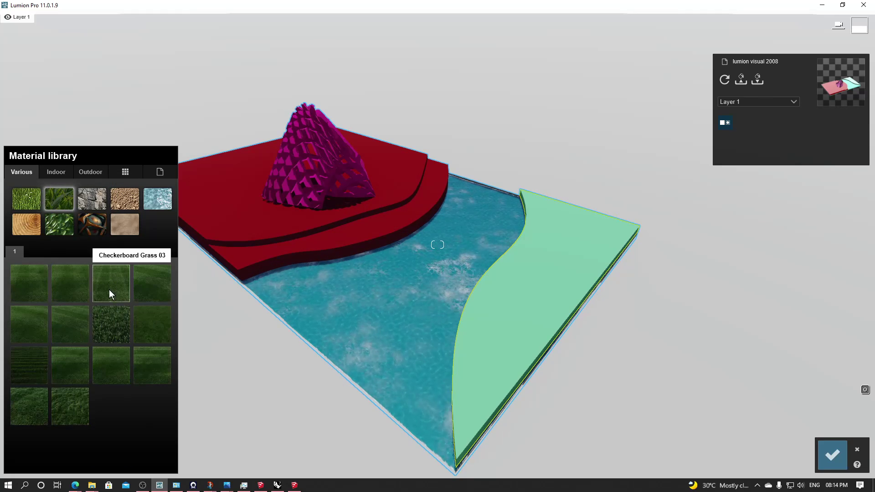
click(114, 318)
scroll(638, 364, up, 5)
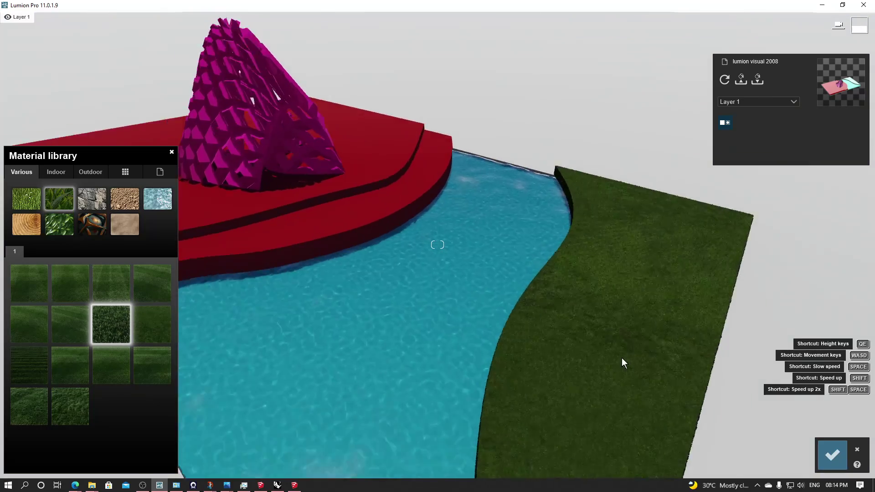
right_drag(621, 357, 400, 310)
scroll(518, 292, up, 3)
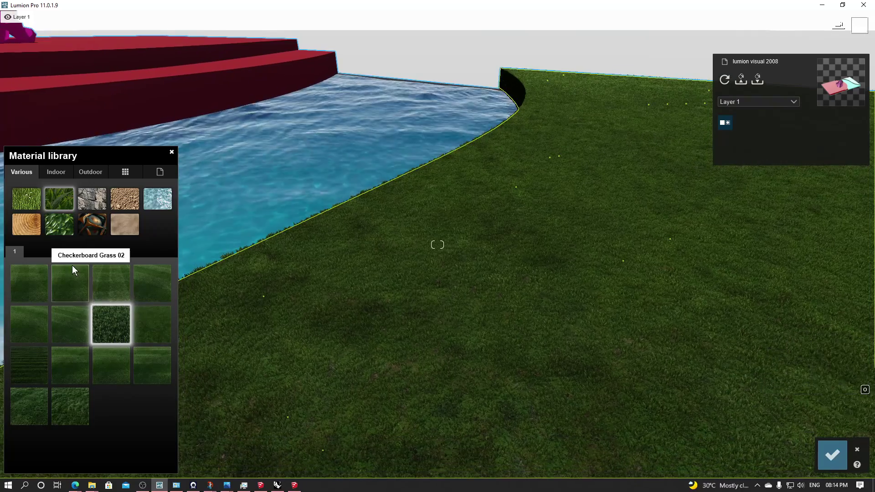
- Compare other grass materials on the bank, including Checkerboard Grass 03, Circular Grass 01, Circular Grass 02 and Wild Grass 02
click(106, 278)
scroll(384, 276, down, 6)
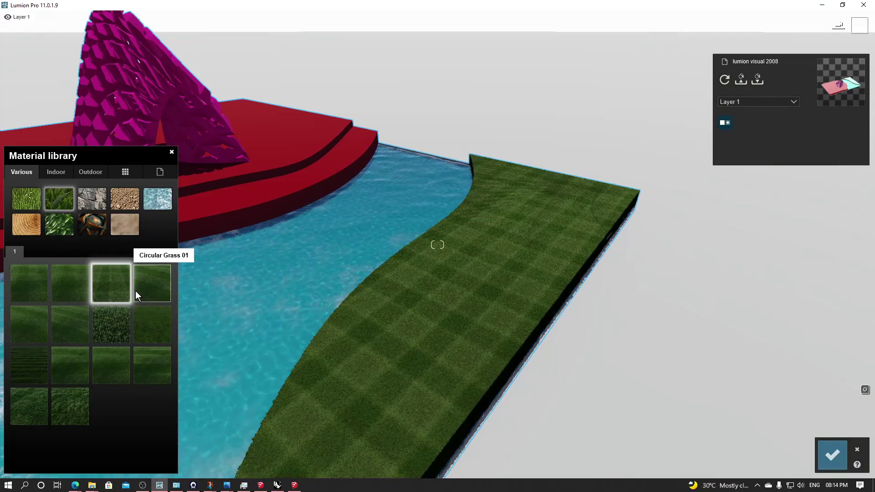
click(135, 291)
click(61, 325)
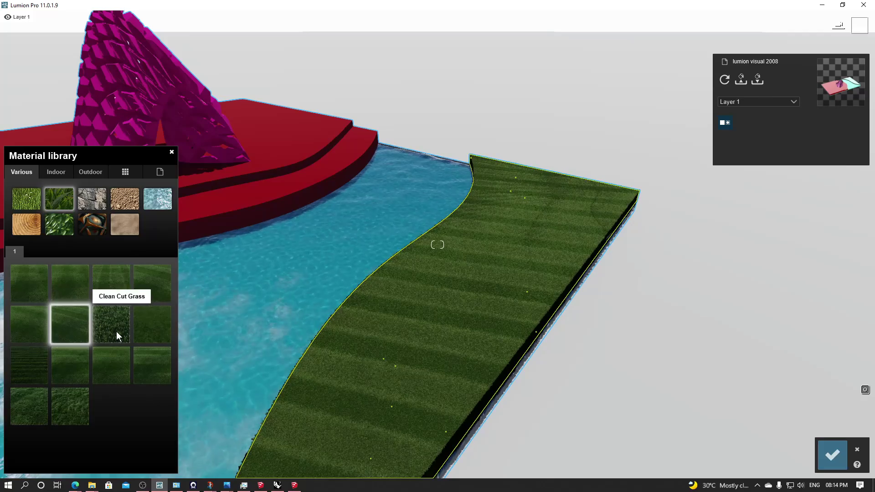
click(26, 330)
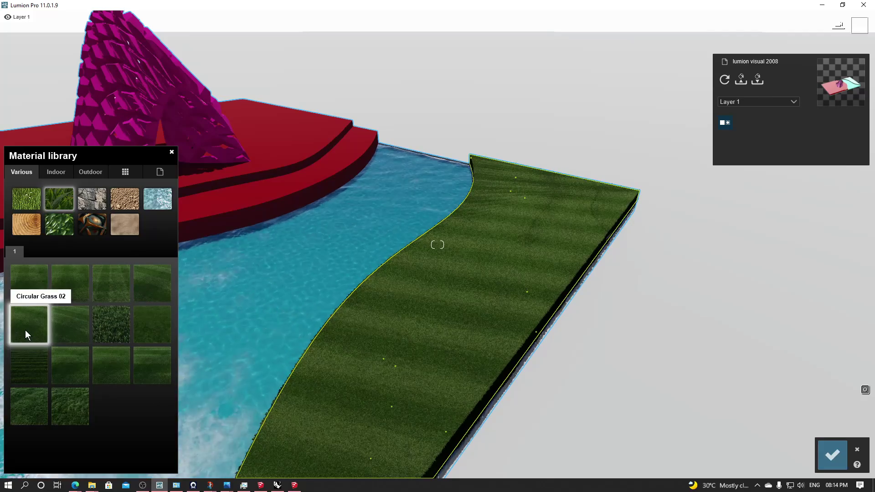
click(32, 283)
click(71, 404)
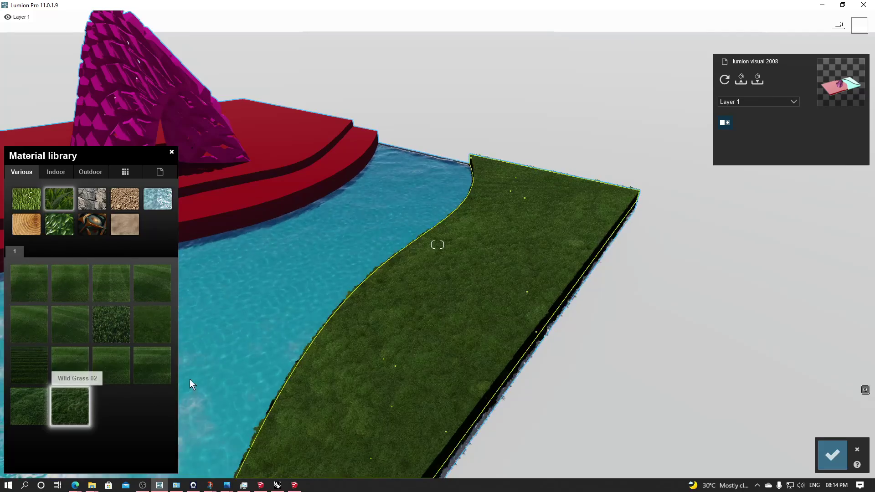
right_drag(633, 253, 567, 210)
- Apply the Wild Grass 01 material to the bank and increase its grass size
click(37, 411)
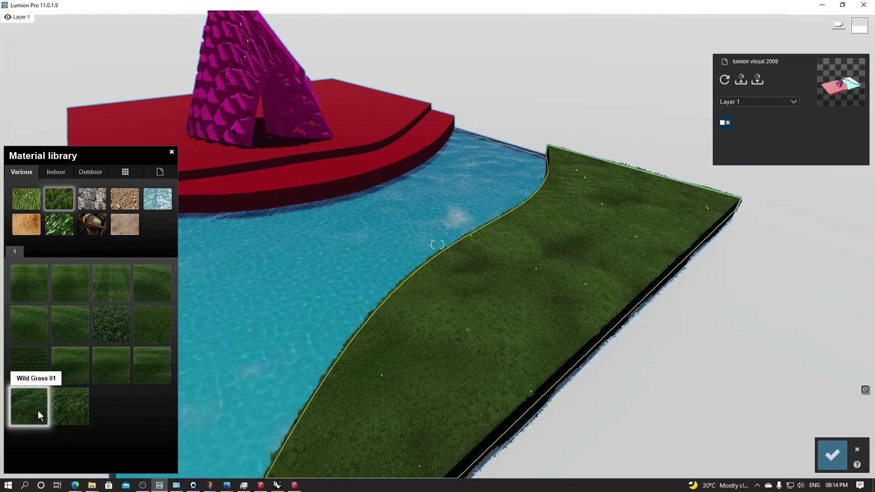
click(35, 396)
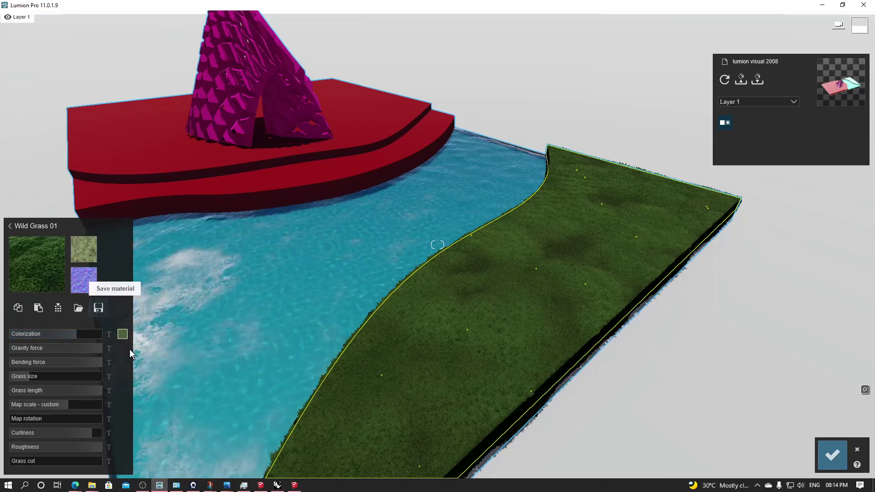
drag(35, 375, 56, 375)
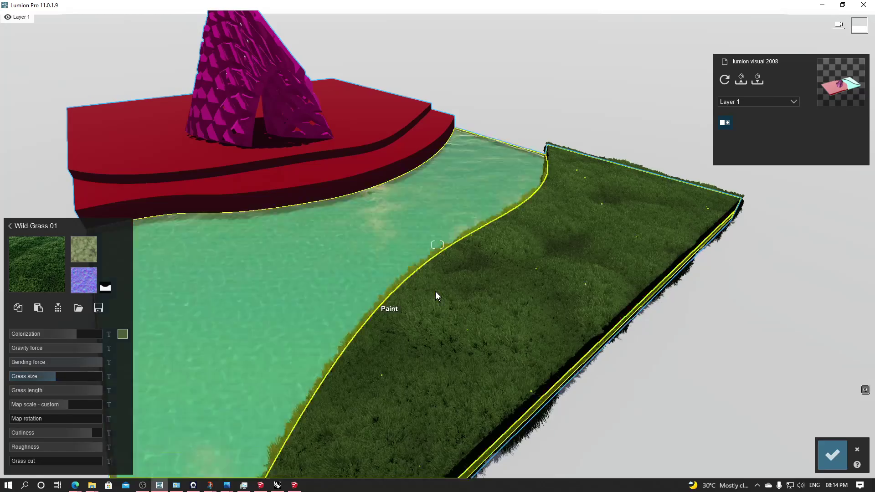
key(s)
mouse_move(436, 291)
right_down()
mouse_move(452, 305)
mouse_move(437, 297)
right_up()
key(w)
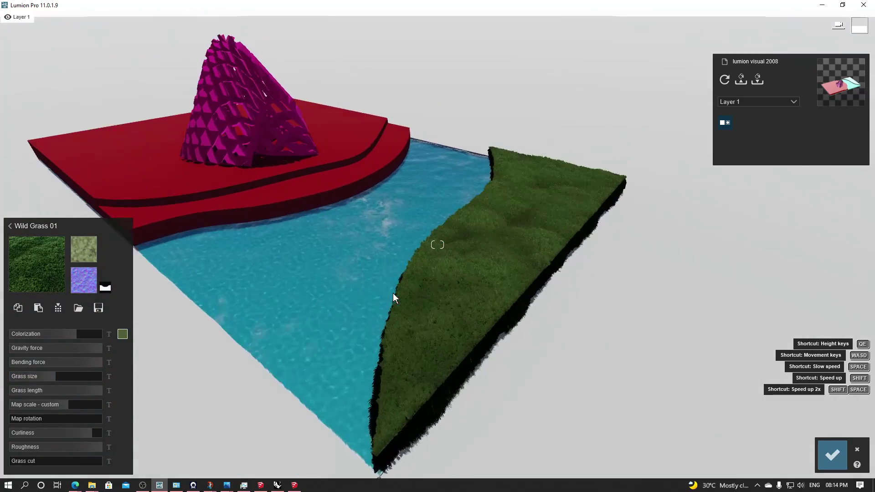
- Increase the wave scale of the Blue Ocean water slightly
click(353, 281)
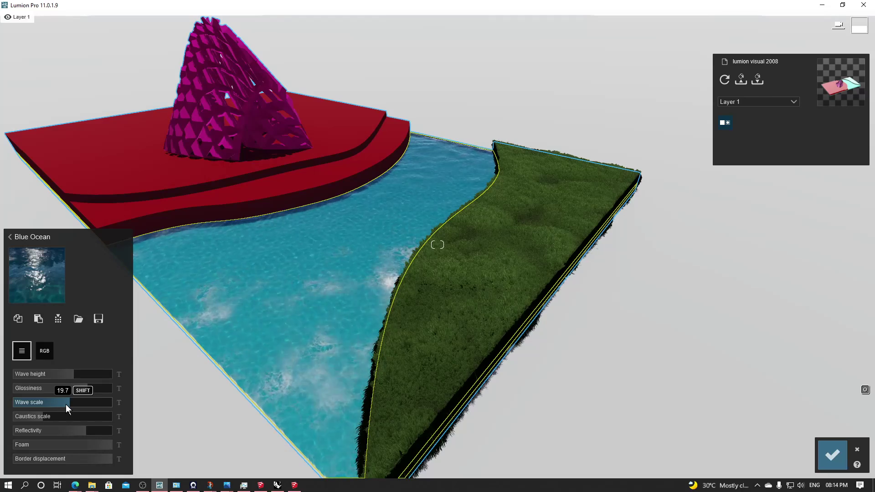
shift+drag(66, 404, 98, 404)
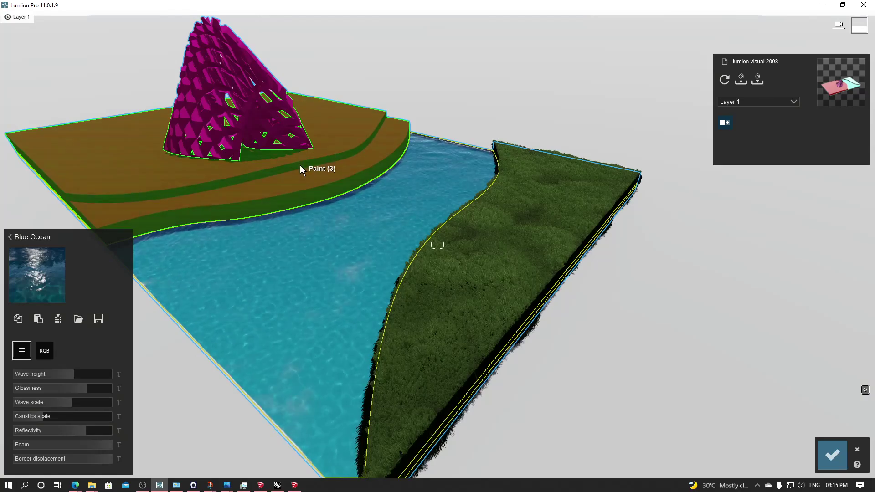
right_drag(454, 147, 367, 112)
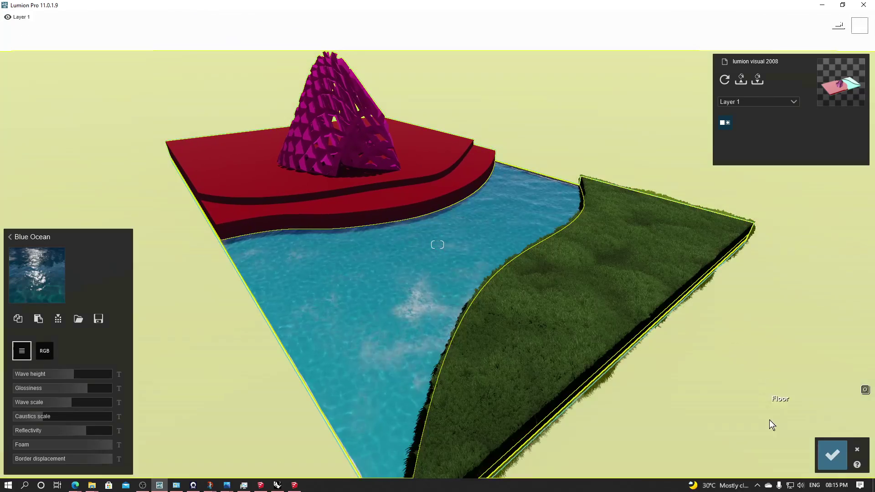
- Apply the first Wood material of the Outdoor category to the magenta faceted pavilion and inspect its texture up close
click(319, 136)
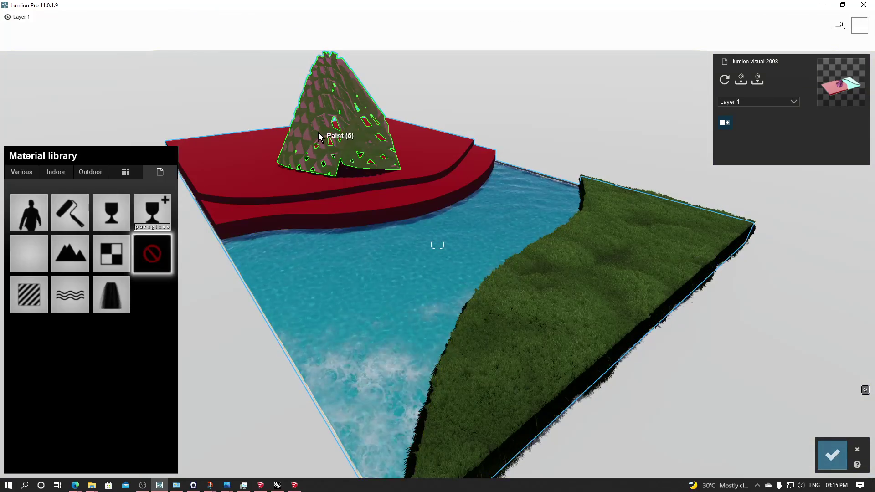
click(89, 171)
click(84, 226)
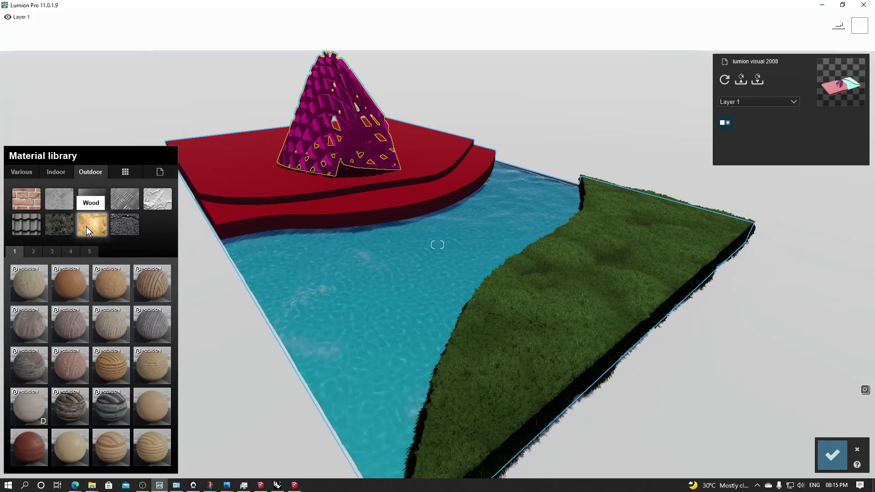
right_drag(298, 237, 279, 222)
key(w)
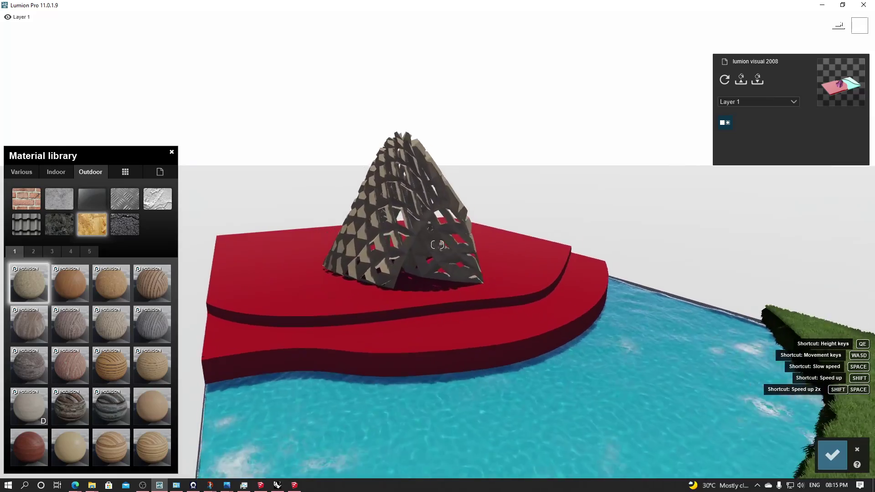
key(a)
right_drag(396, 260, 408, 259)
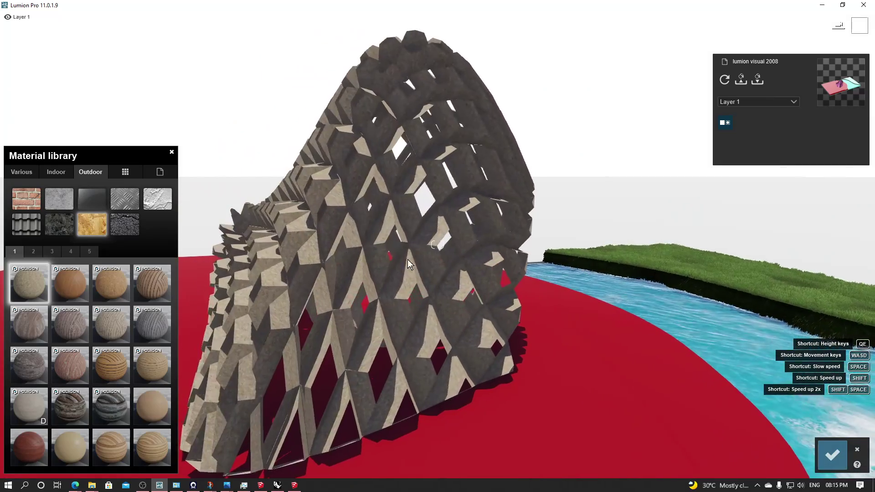
click(392, 281)
click(22, 340)
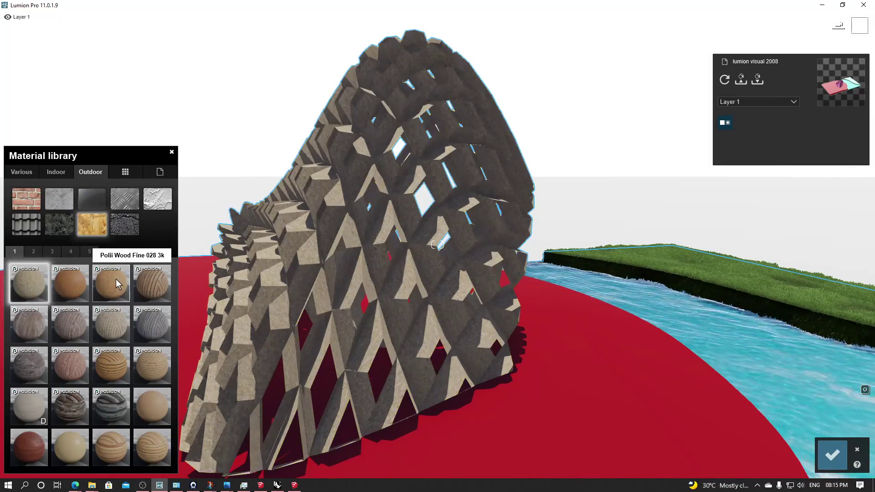
- Try the neighbouring outdoor wood and apply Polii Wood Fine 028 3k to the pavilion
click(89, 291)
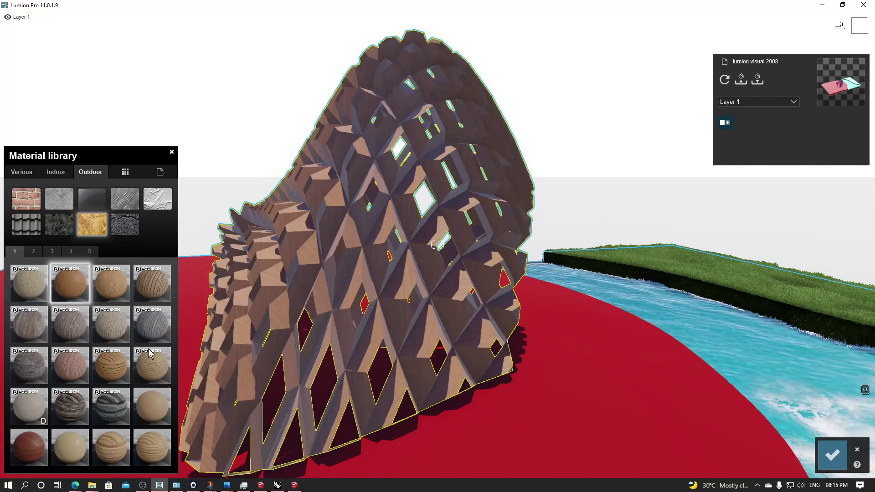
click(122, 298)
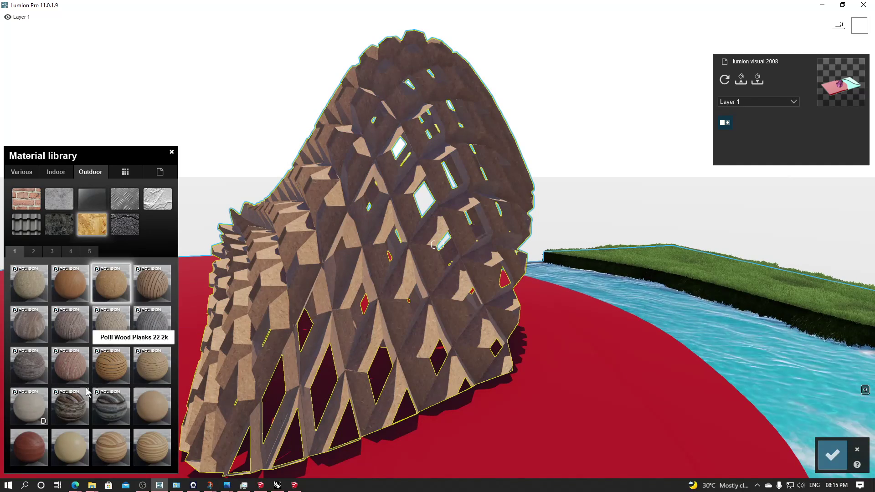
click(114, 300)
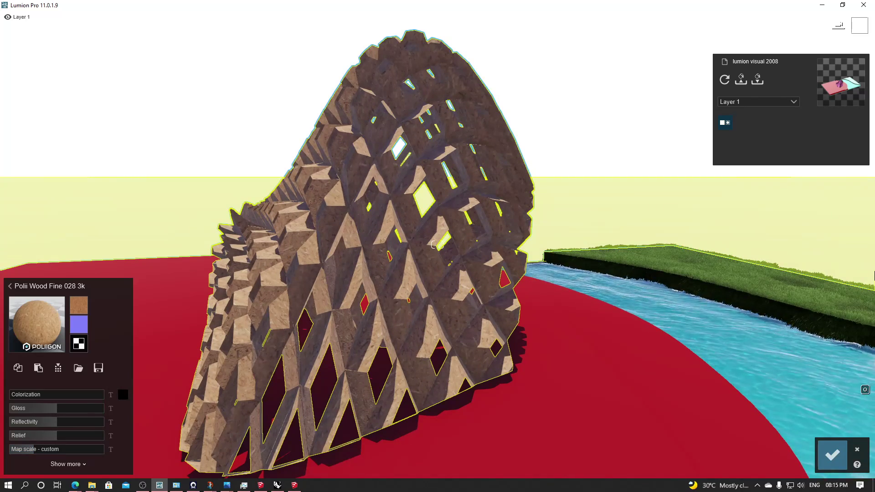
click(578, 471)
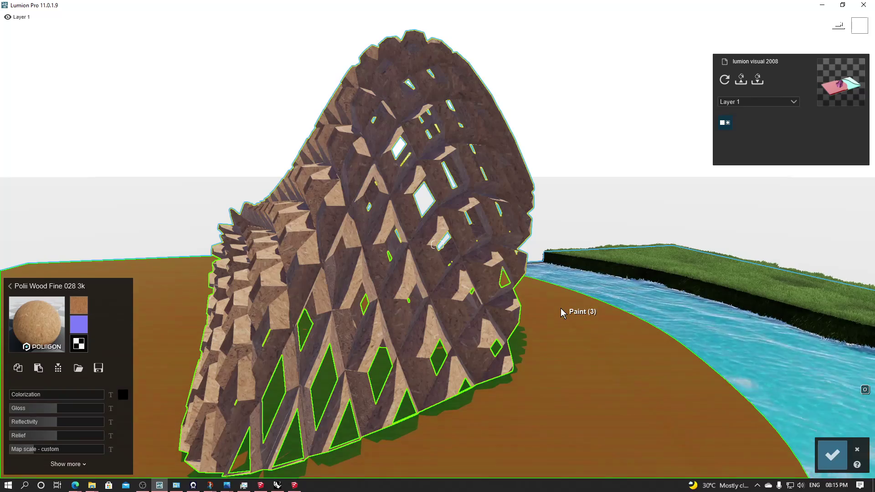
- Select the red terraced base under the pavilion and show the Various materials for it
right_drag(560, 305, 560, 200)
key(s)
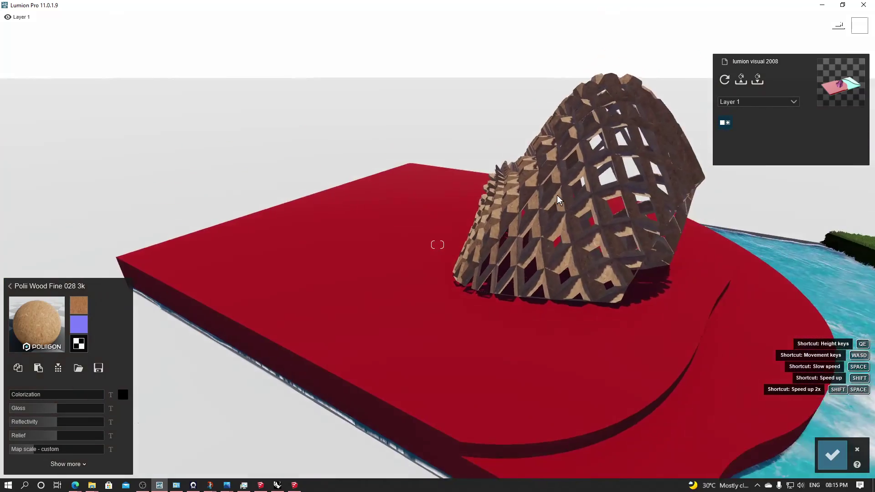
key(d)
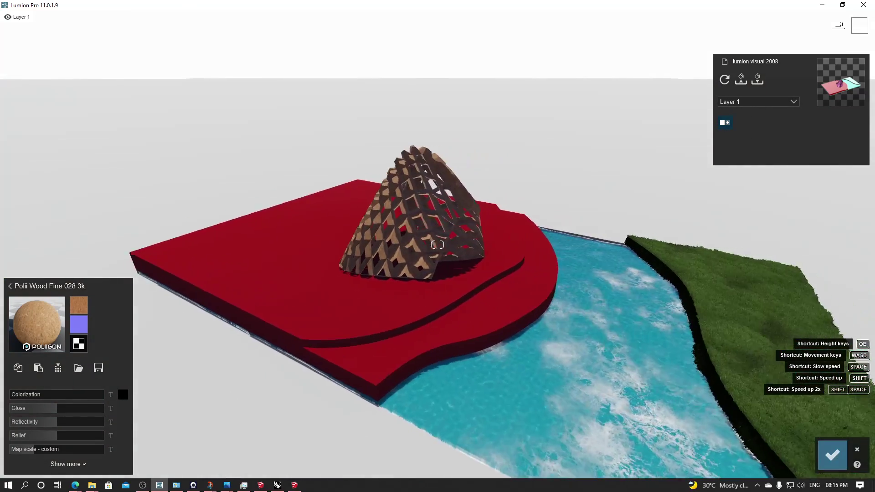
right_drag(560, 200, 545, 213)
key(w)
click(505, 266)
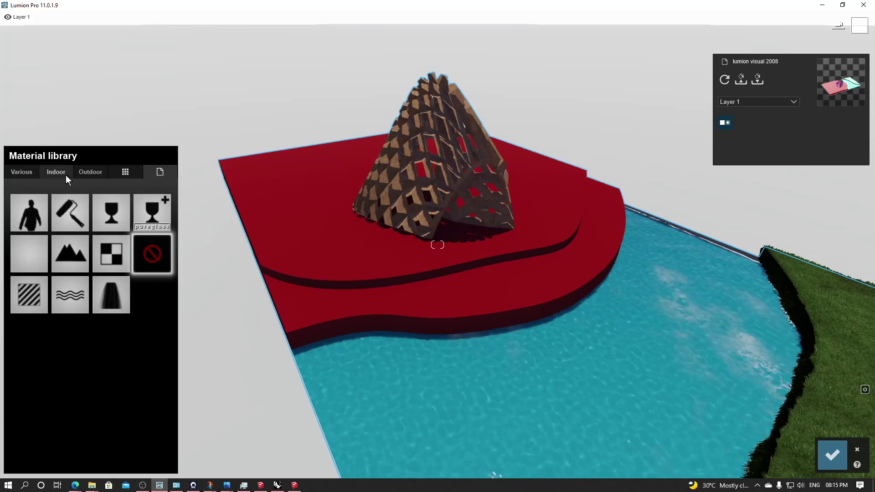
click(65, 175)
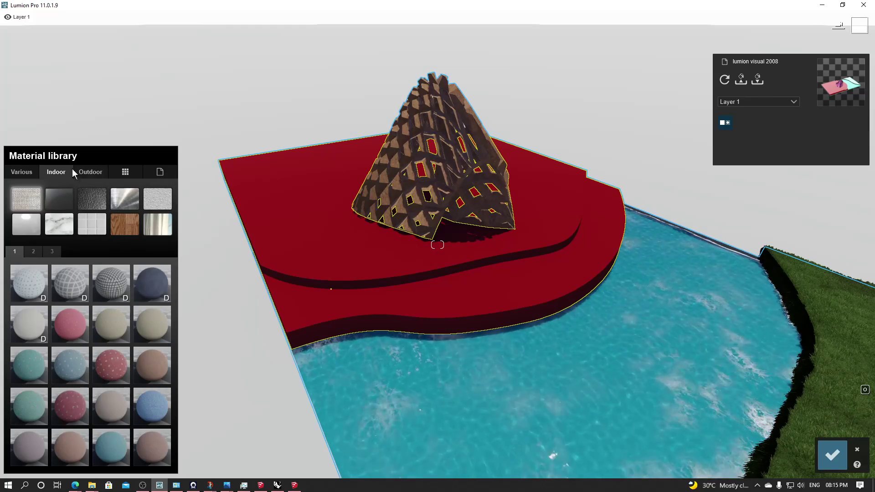
click(32, 172)
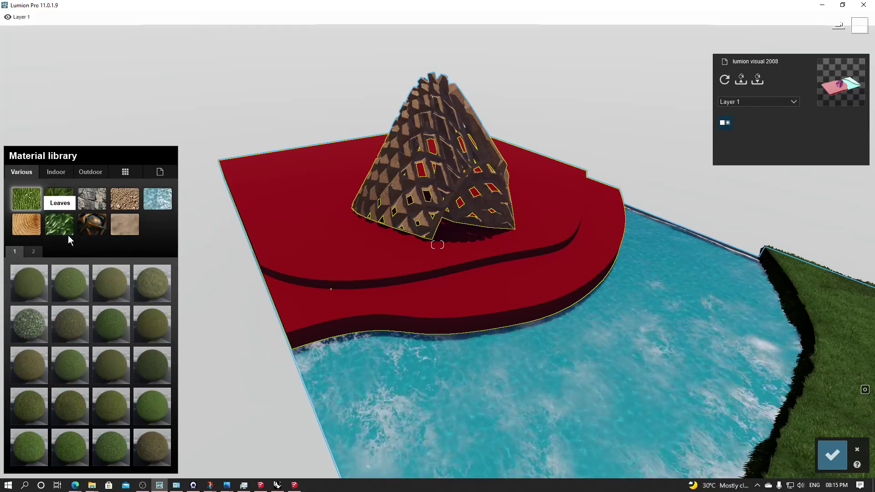
- Compare several Soil materials on the terraced base, including Ground 010 2048
click(67, 209)
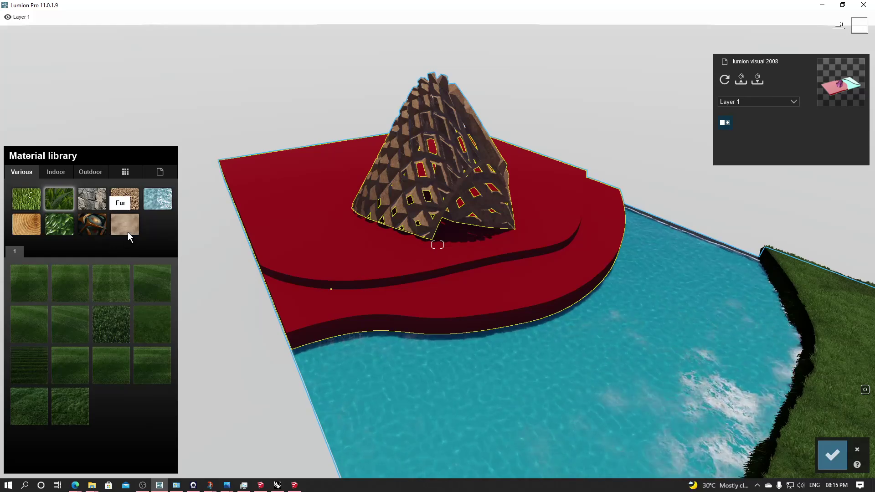
click(128, 201)
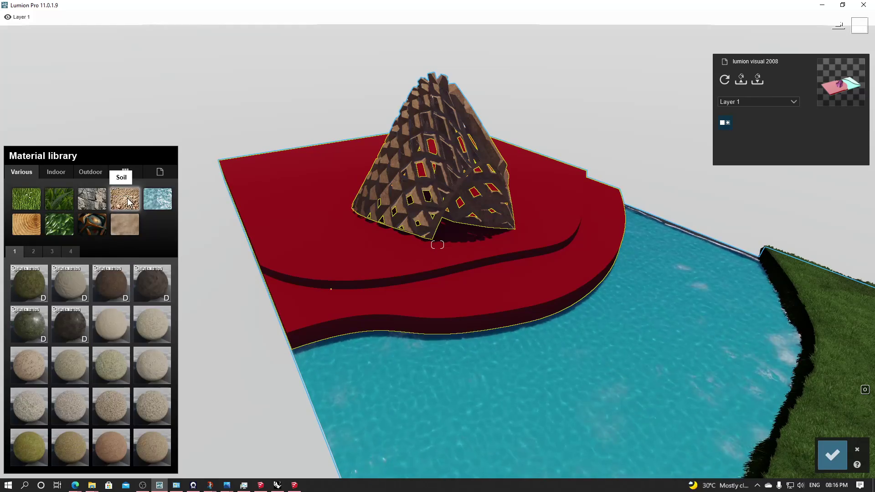
click(113, 335)
right_drag(113, 336, 114, 292)
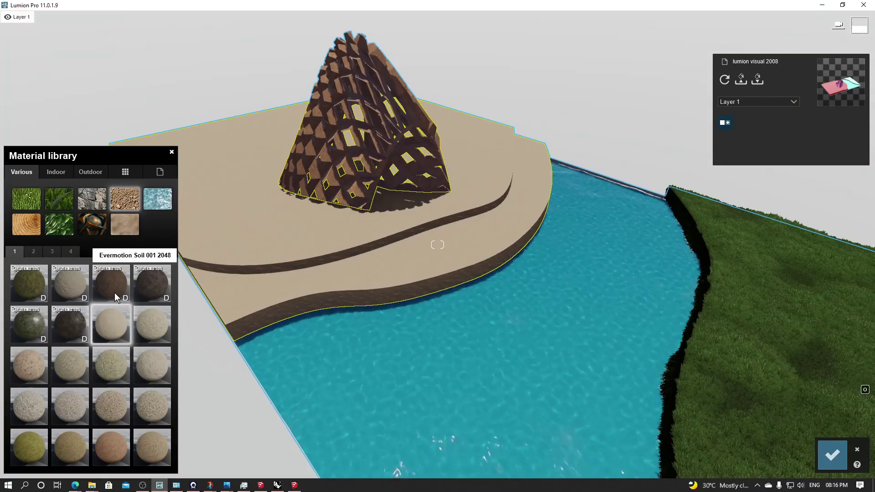
click(65, 334)
click(108, 390)
click(148, 408)
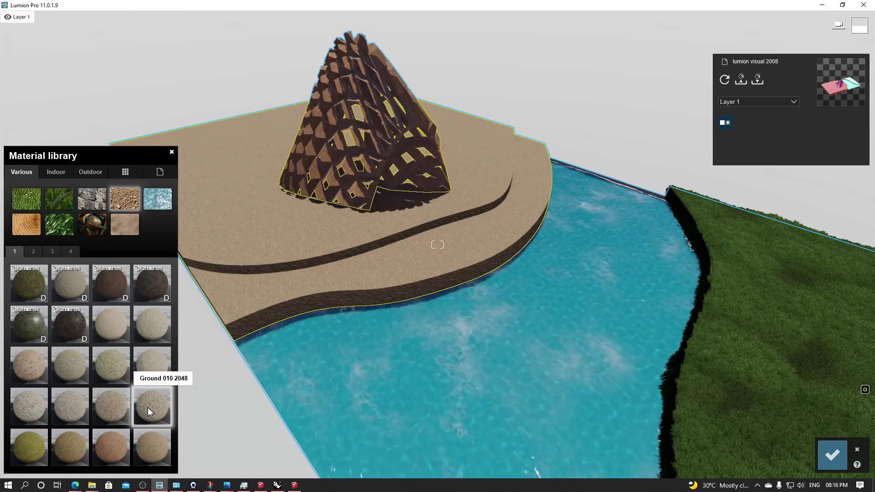
click(102, 329)
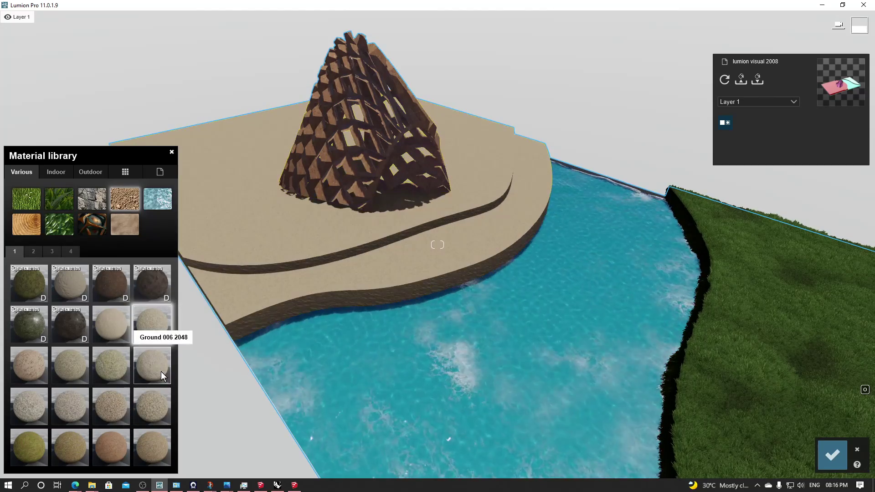
click(160, 451)
click(103, 453)
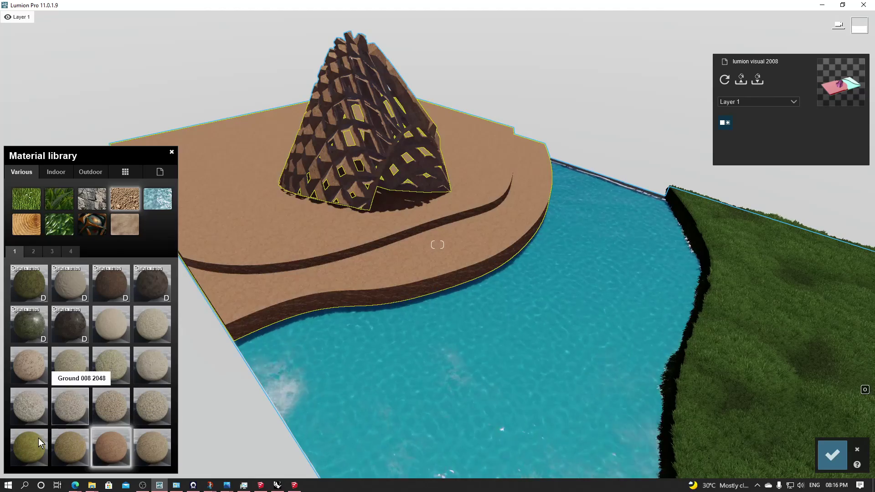
click(39, 441)
- Compare several Leaves materials on the terraced base, including Leaves8
click(71, 231)
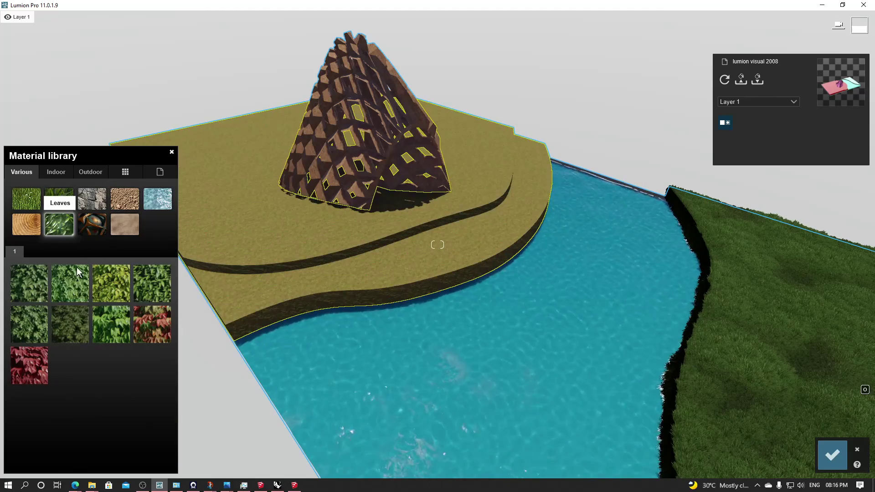
click(79, 316)
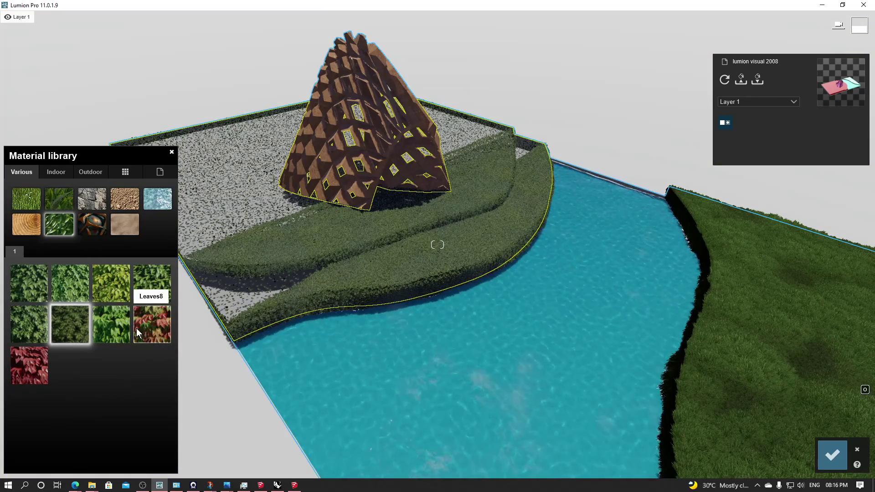
click(139, 326)
click(107, 321)
click(55, 233)
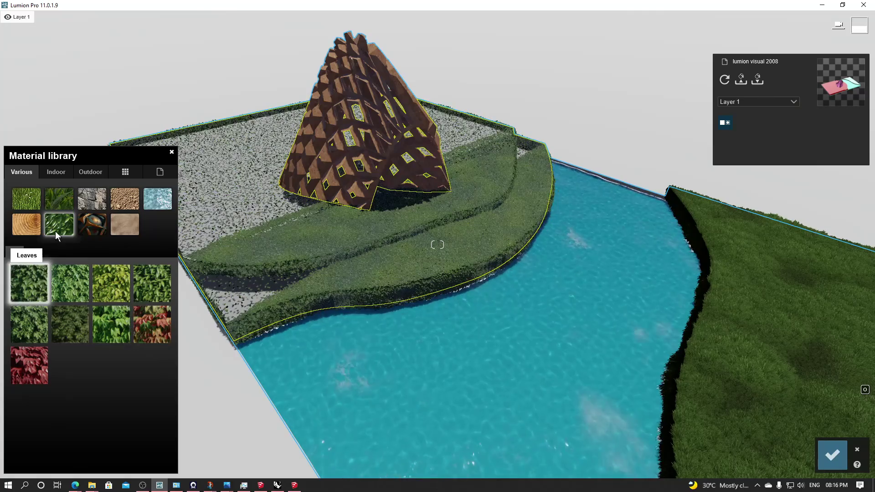
- Try the 3D Grass materials Clean Cut Grass and Clean Cut Grass 02 on the terraced base
click(53, 196)
click(99, 326)
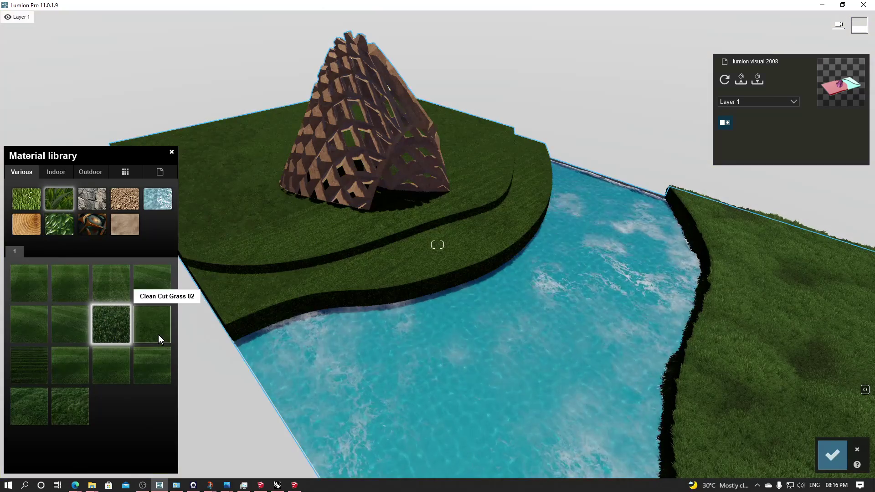
click(157, 334)
- Compare outdoor Stone materials on the terraced base, including Pavement Stone 002 1024
click(96, 172)
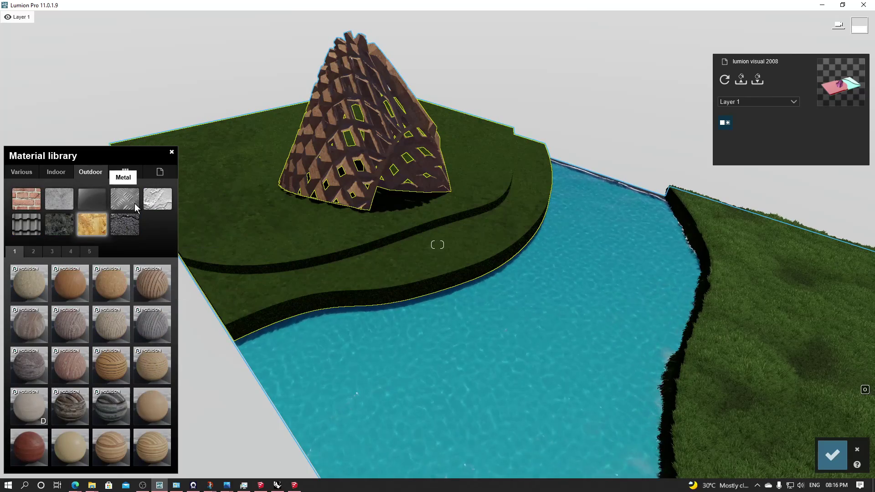
click(71, 226)
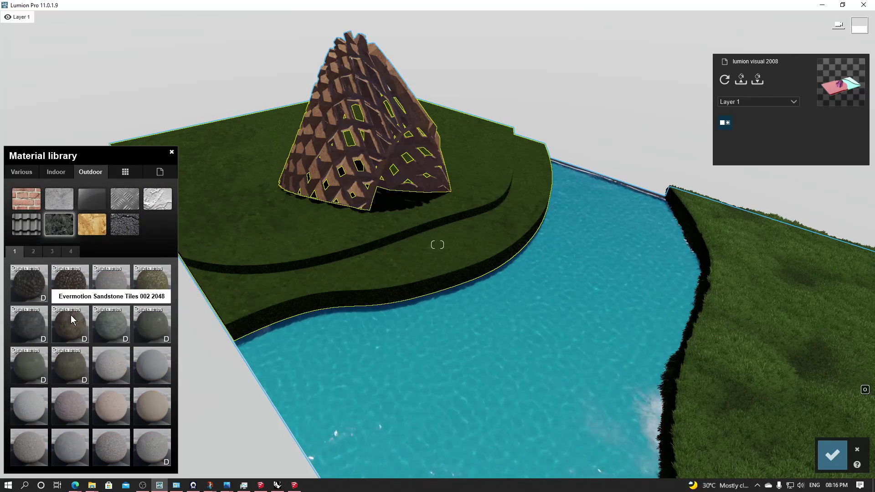
click(102, 329)
click(147, 398)
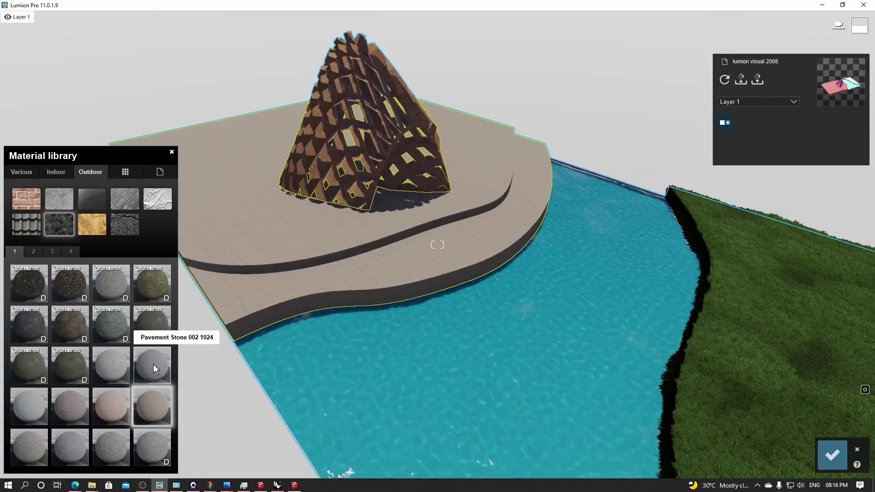
click(154, 364)
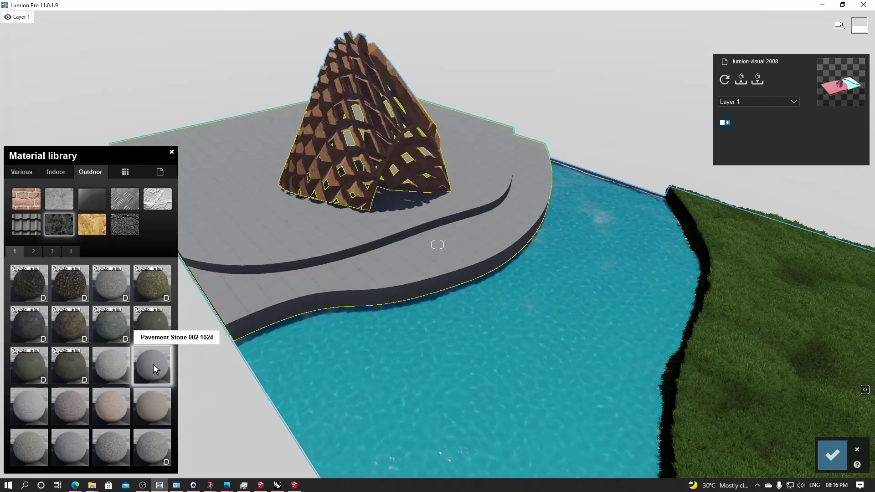
- Try Polii Roof SlateGreyNew 001 2K on the terraced base and browse the custom and indoor materials
click(23, 222)
click(74, 283)
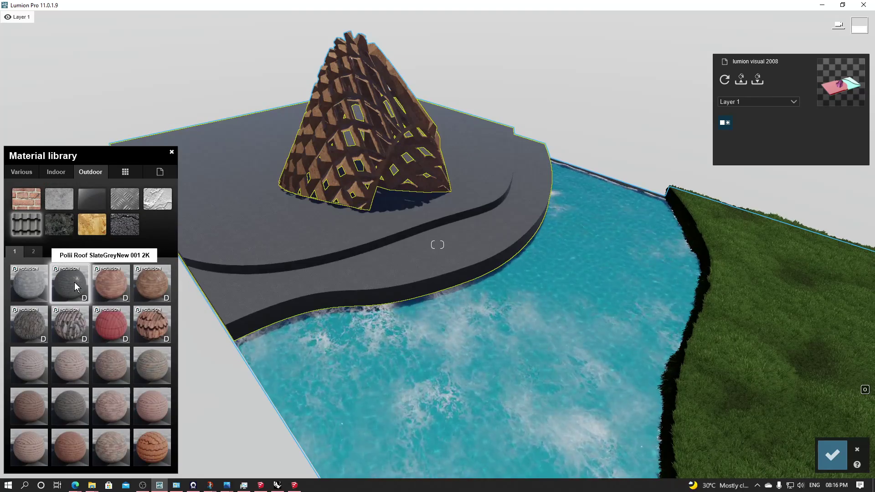
click(126, 172)
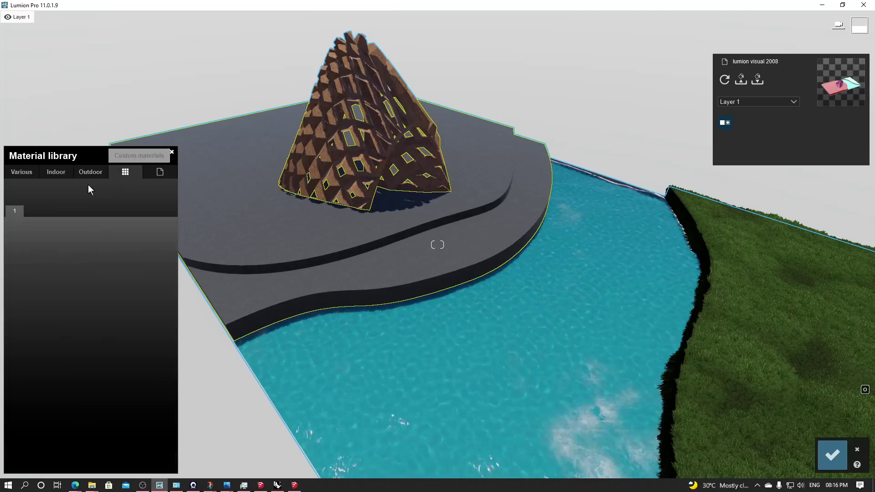
click(87, 171)
click(57, 173)
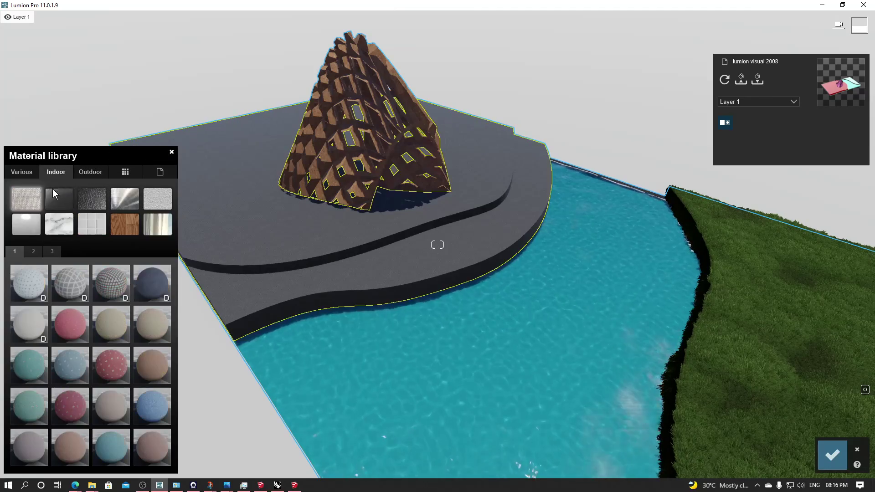
- Apply the 3D Grass material Wild Grass 02 to the terraced base and set its grass size to 0.5
click(20, 176)
click(68, 208)
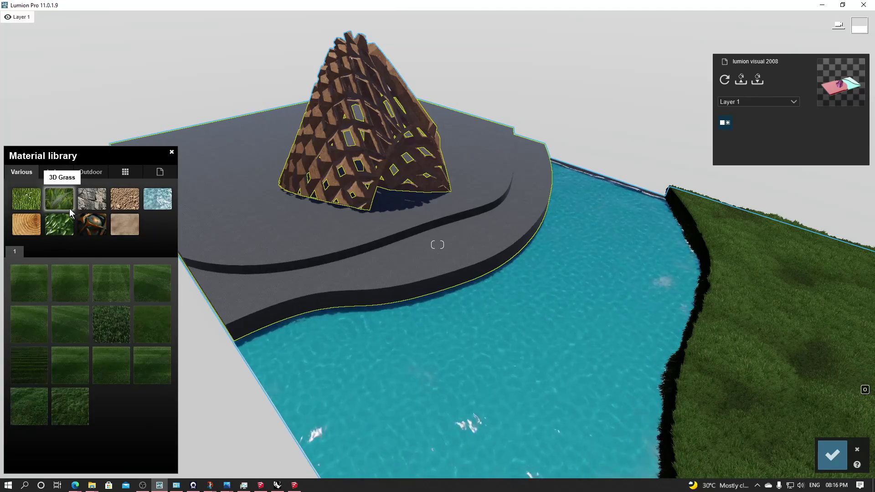
click(116, 329)
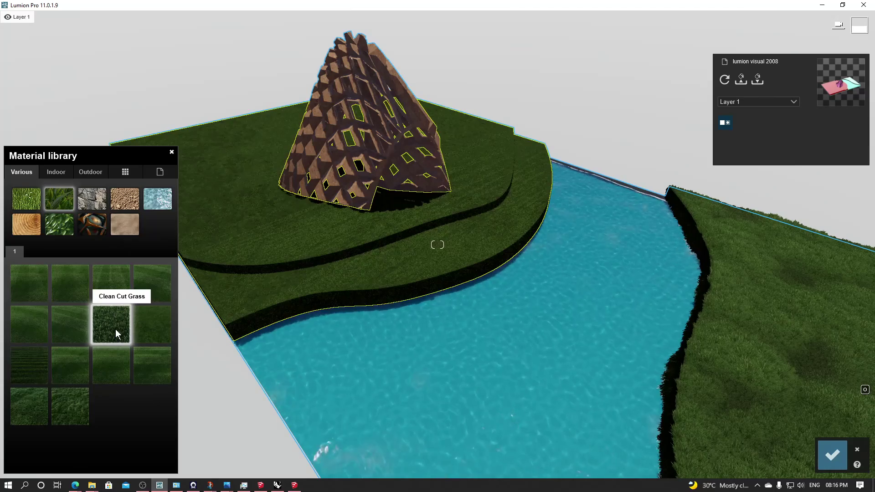
click(254, 318)
click(82, 398)
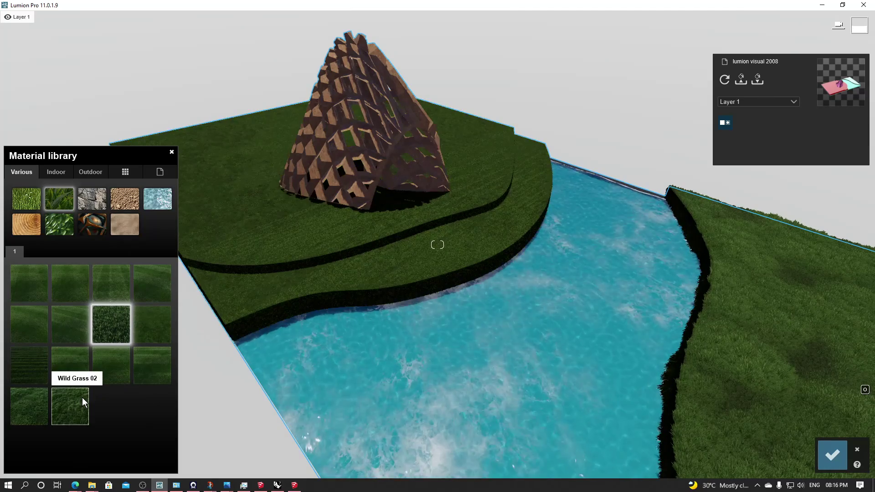
click(80, 414)
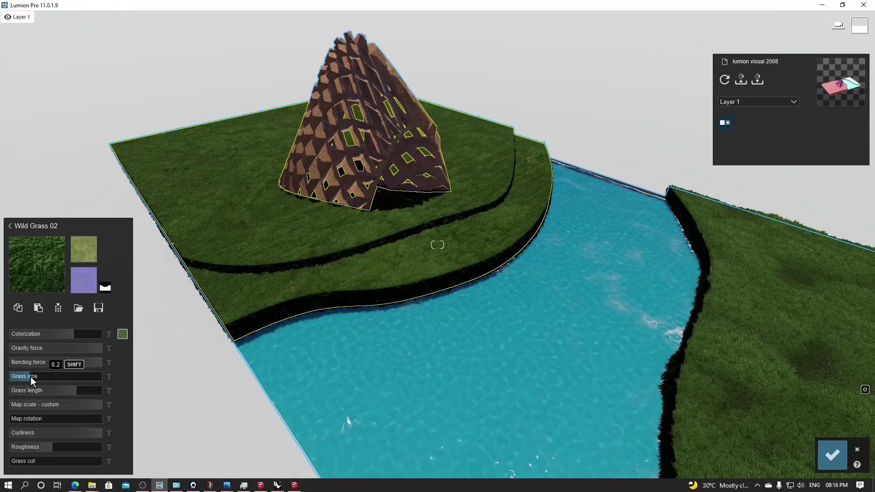
drag(62, 377, 64, 377)
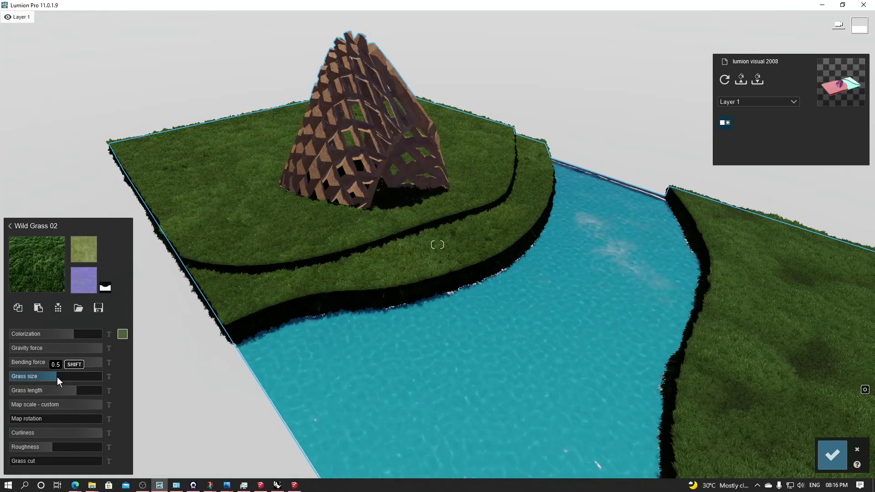
- Inspect the grassed base, water and wooden pavilion from around the site and up close at the pavilion's opening
key(w)
right_drag(57, 377, 144, 387)
key(s)
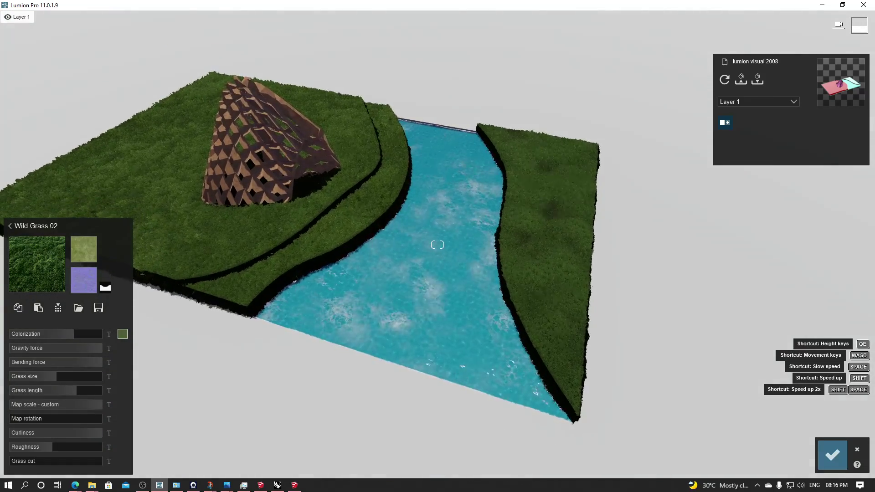
key(d)
right_drag(438, 245, 319, 219)
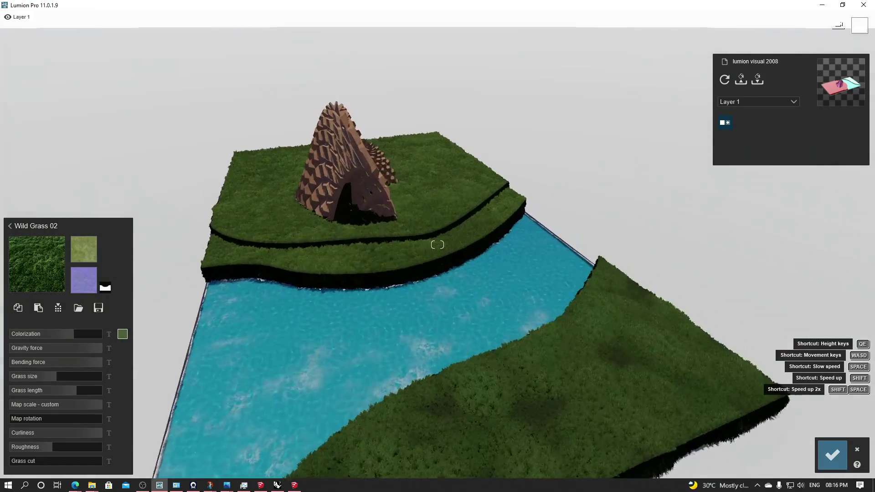
key(w)
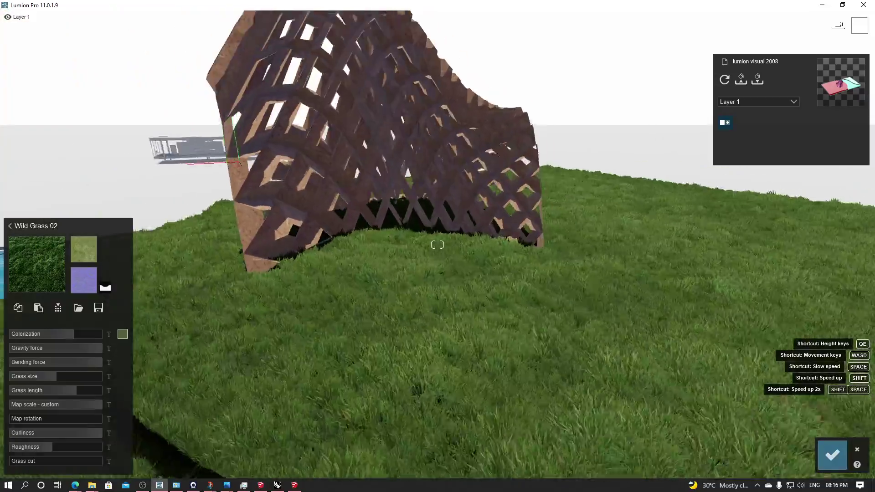
key(s)
right_drag(438, 245, 570, 276)
key(w)
key(d)
key(d)
key(s)
key(a)
key(d)
key(w)
key(w)
key(w)
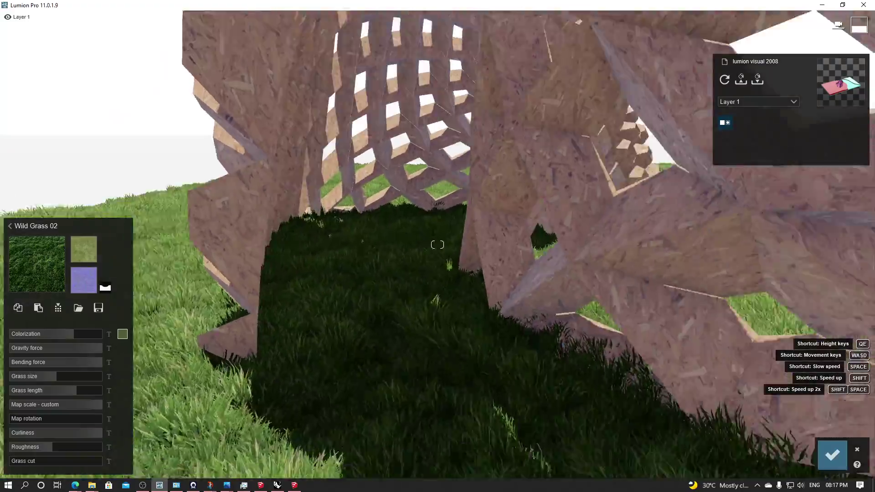
- Save the material changes made to the imported pavilion site model
key(s)
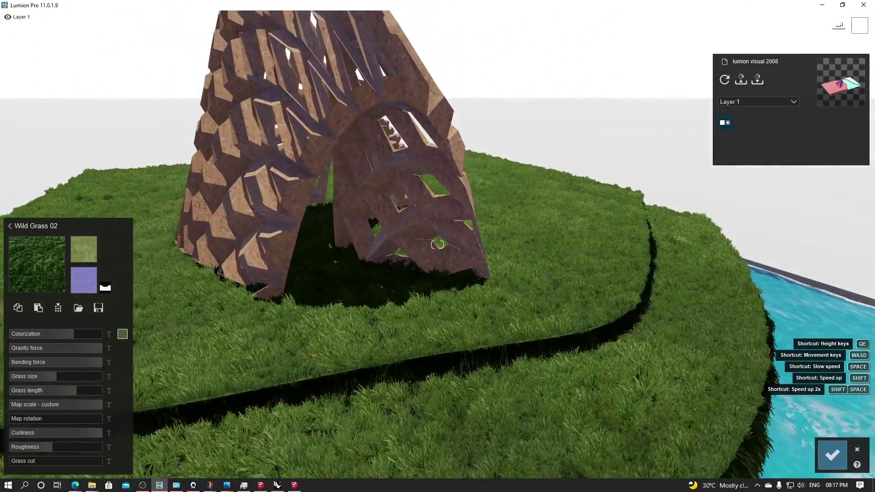
click(832, 454)
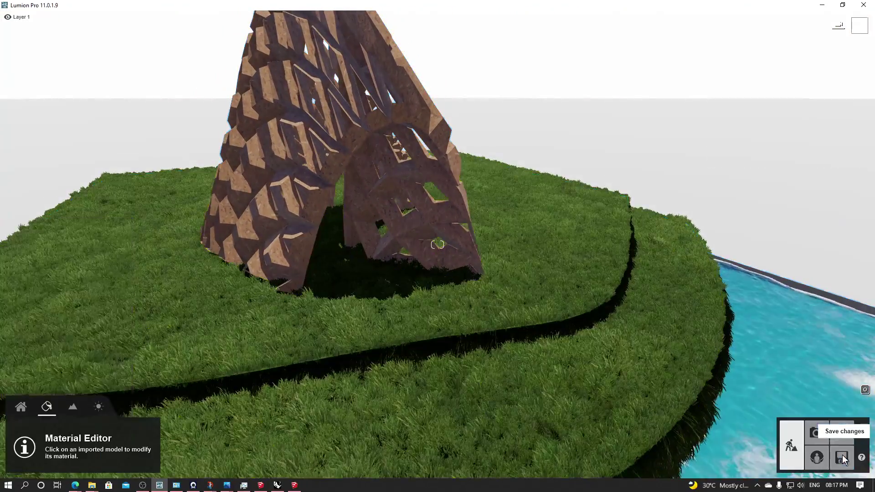
- Examine the grassed terraces, the river edges, the opposite bank and the pavilion from above and from water level
key(s)
right_drag(588, 241, 520, 242)
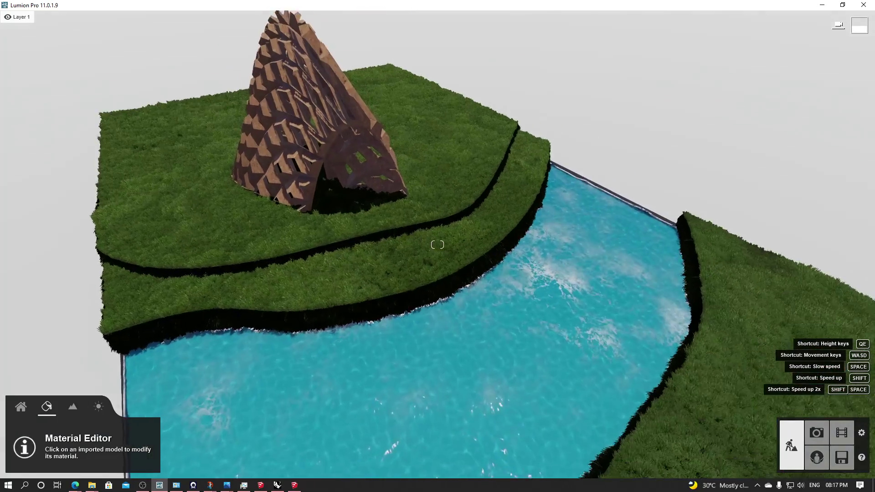
key(s)
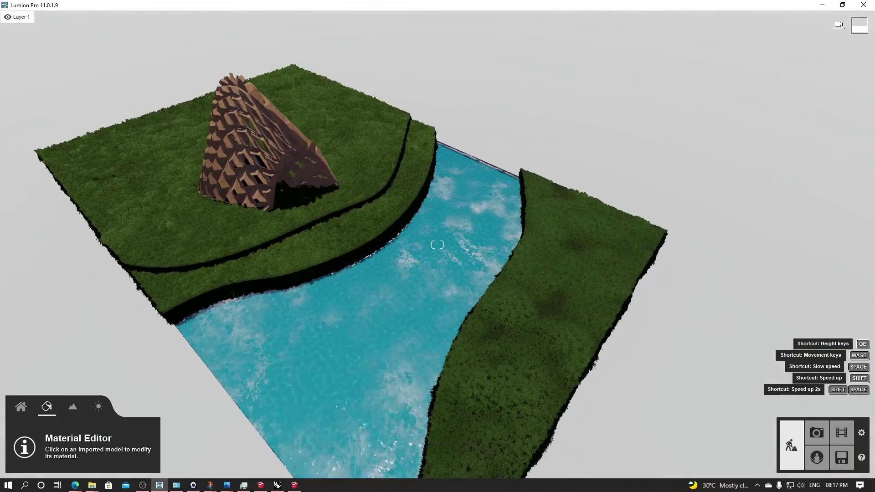
key(s)
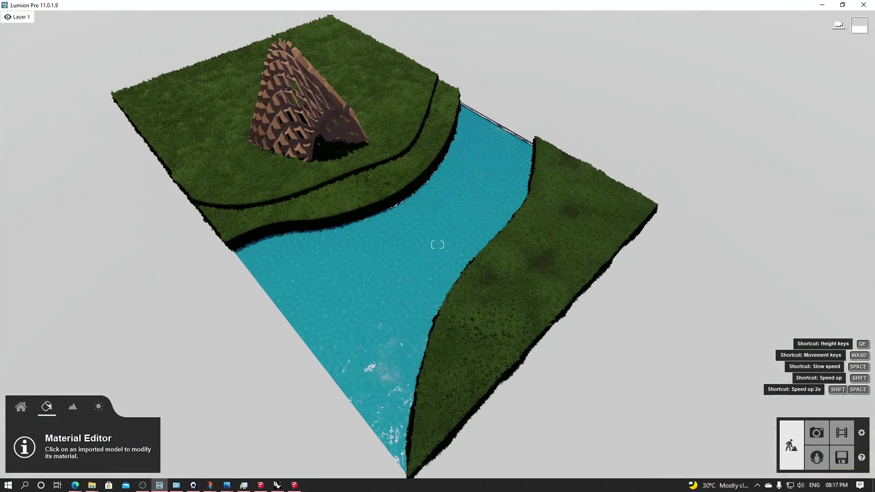
key(w)
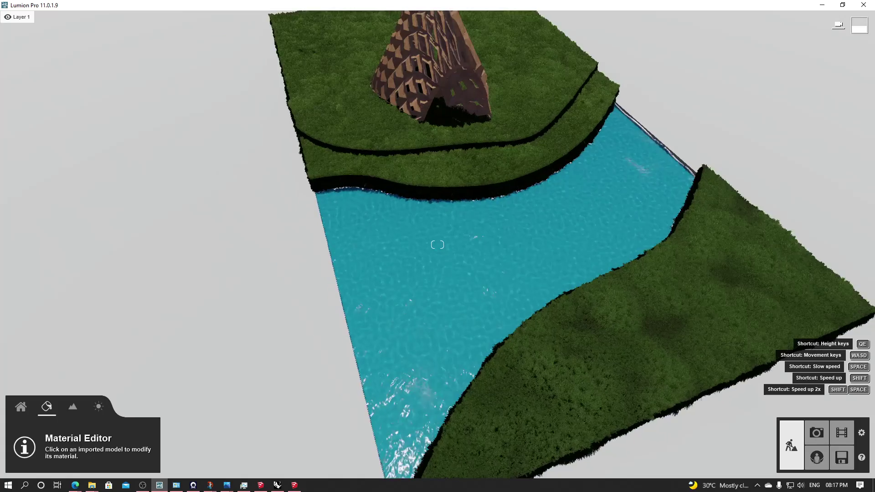
key(w)
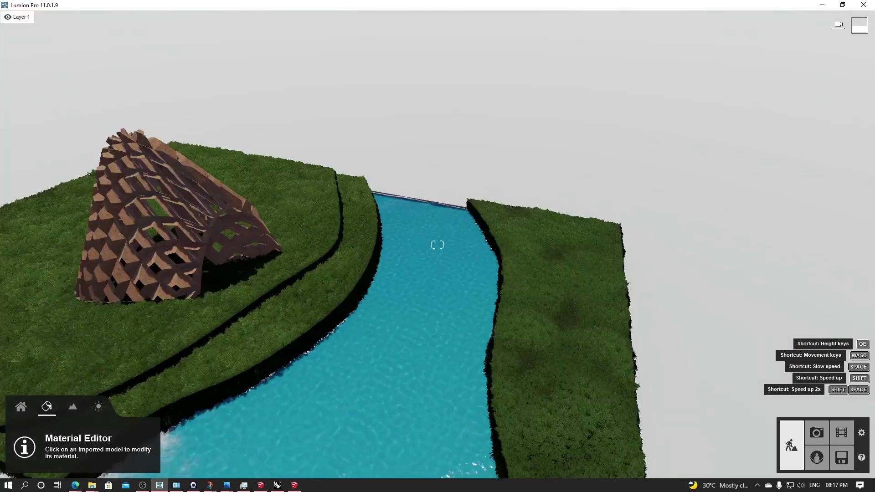
key(w)
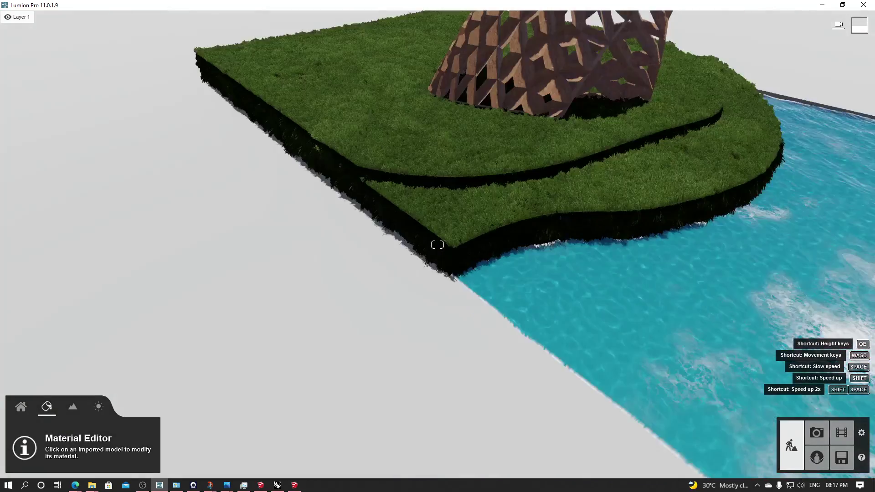
key(w)
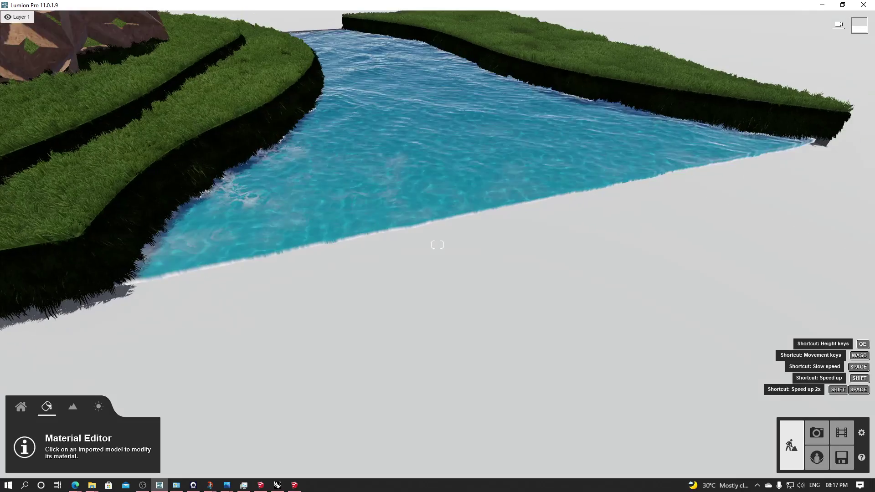
key(w)
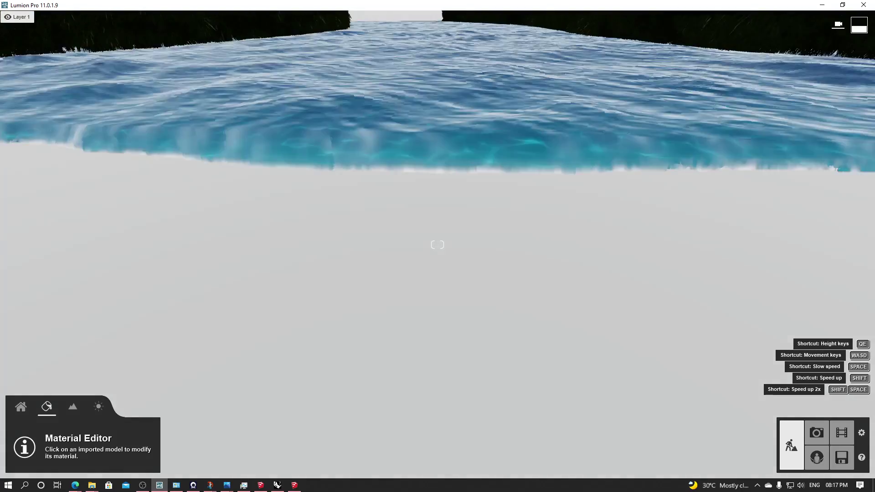
key(s)
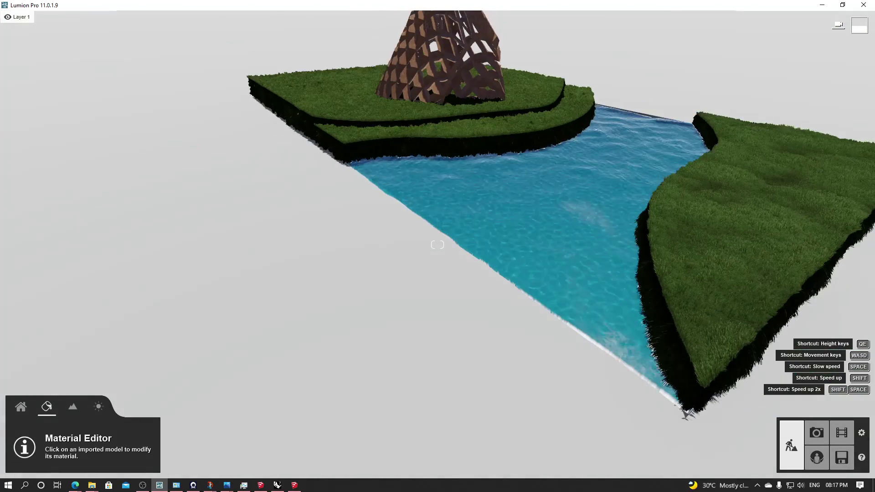
key(s)
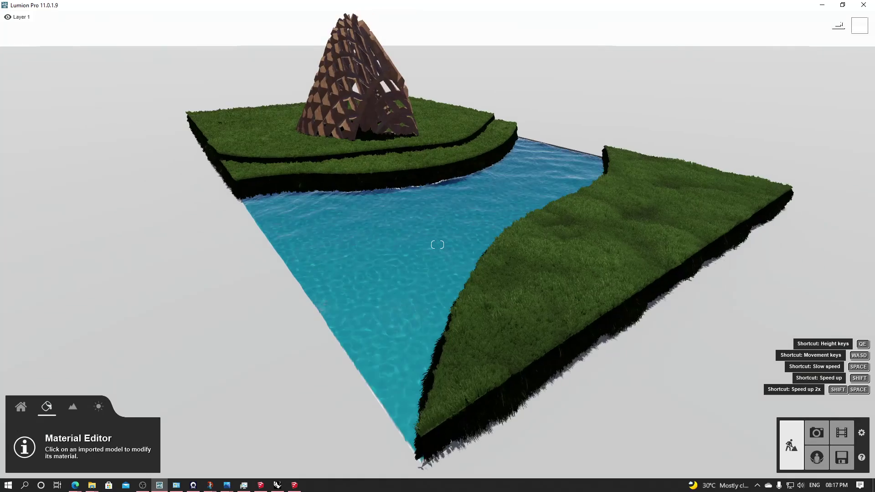
key(q)
right_drag(424, 164, 431, 193)
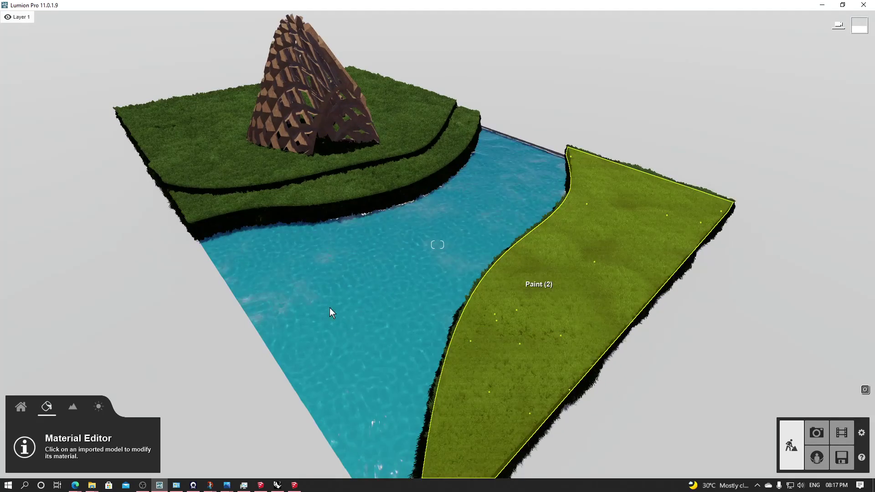
key(s)
right_drag(477, 186, 469, 186)
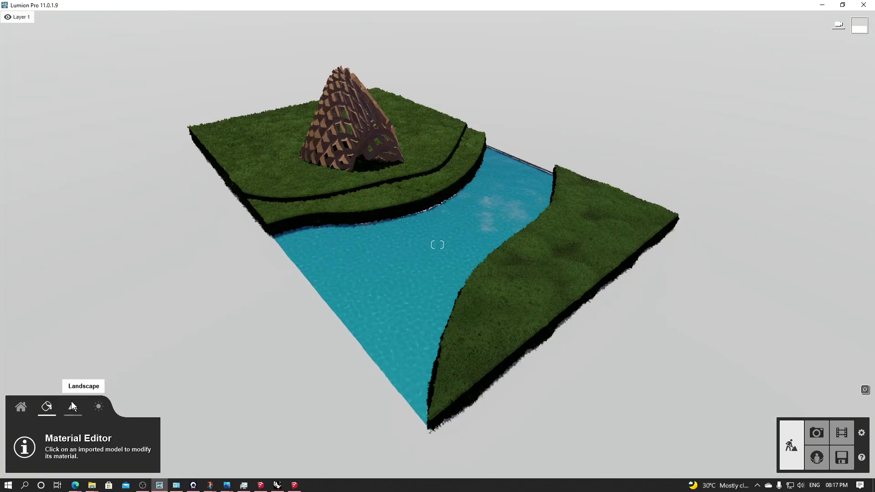
- Place a leafless tree from the Nature library at the outer corner of the terraced base beside the pavilion
click(20, 405)
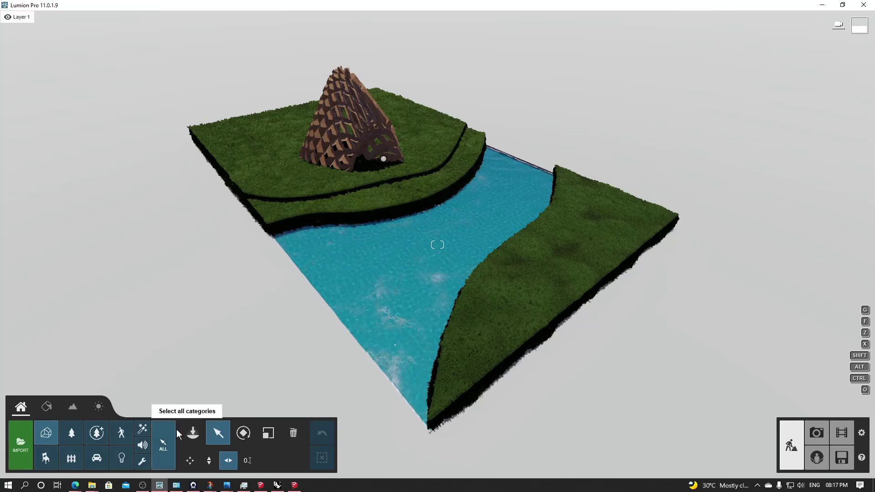
click(190, 433)
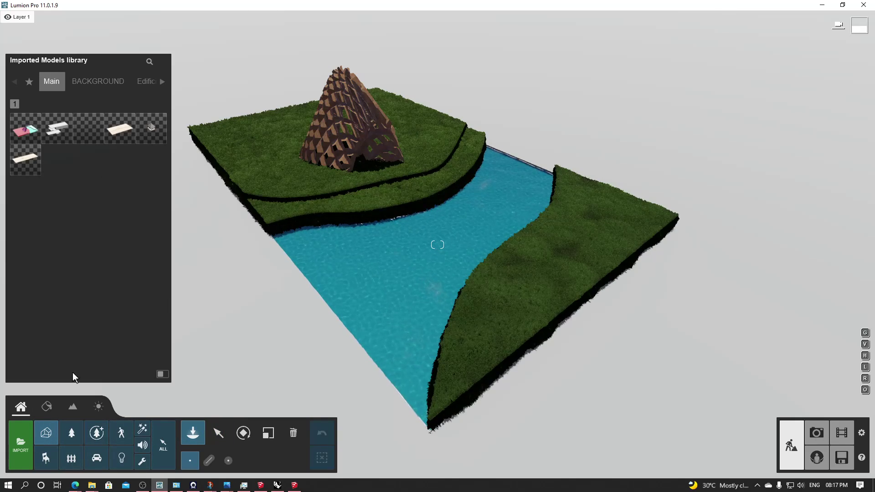
click(71, 433)
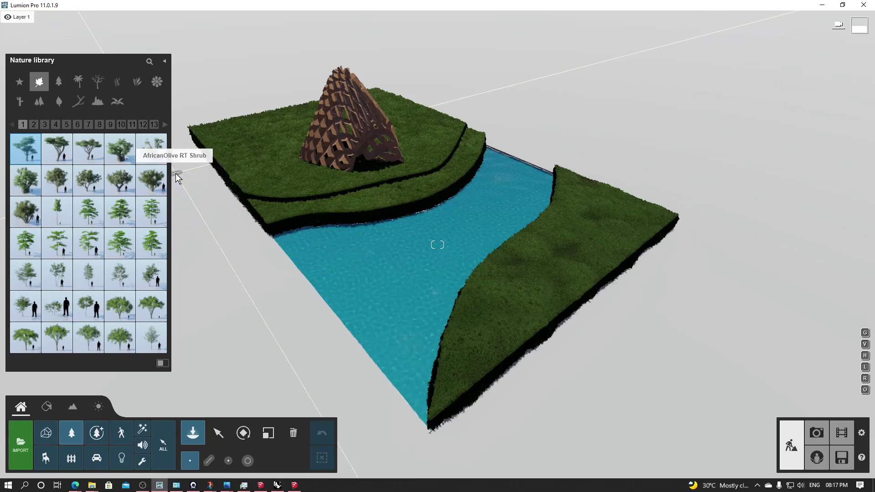
click(101, 88)
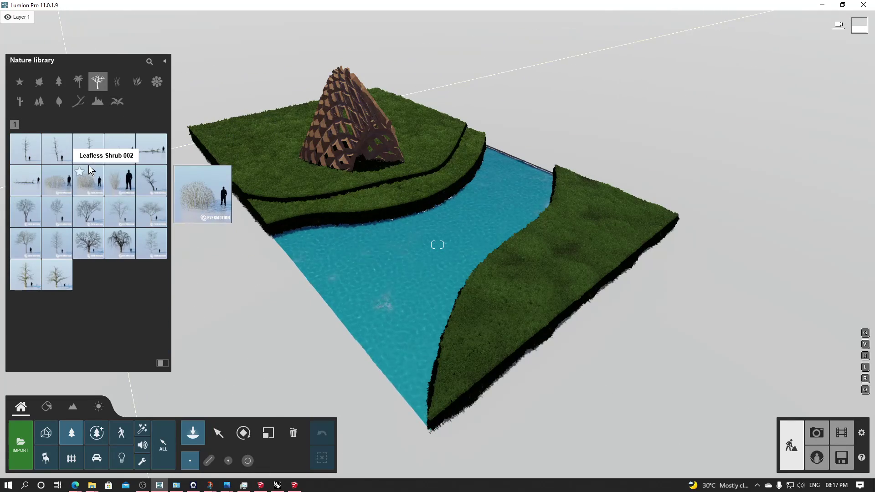
click(89, 149)
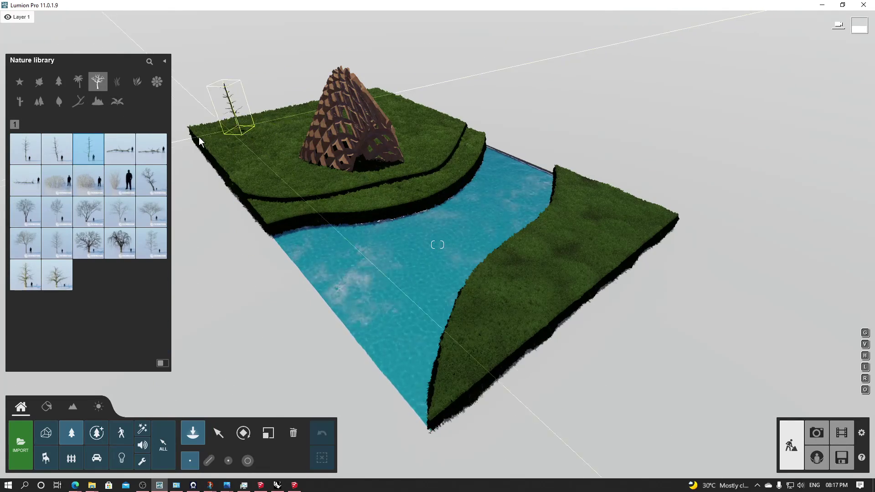
click(119, 210)
click(254, 159)
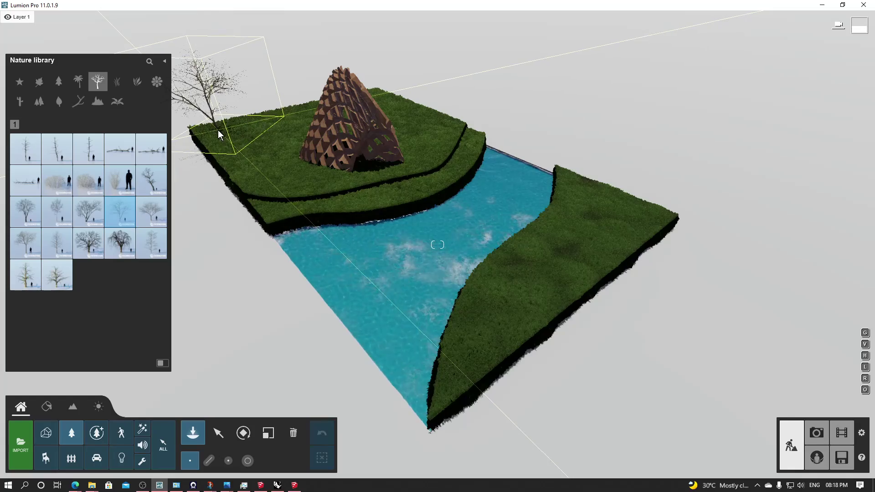
click(218, 130)
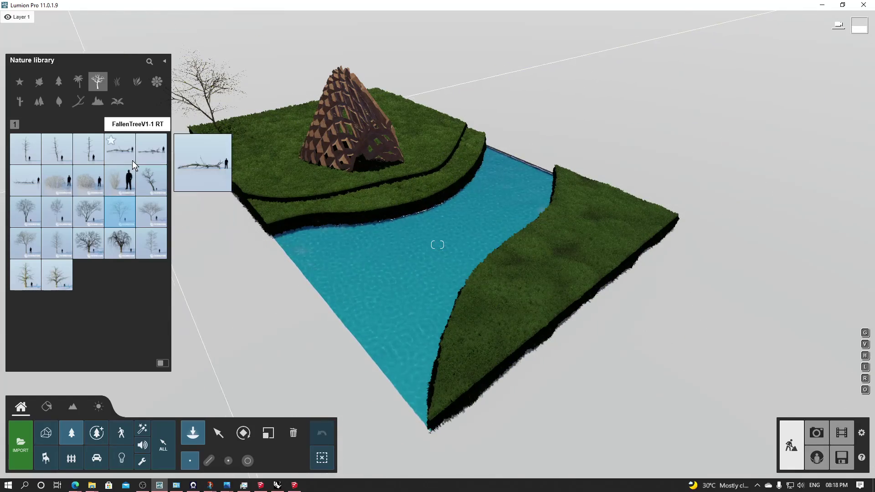
- Place a broad leafless tree at the far end of the opposite bank and a slender one at the terraced base's back edge
click(153, 211)
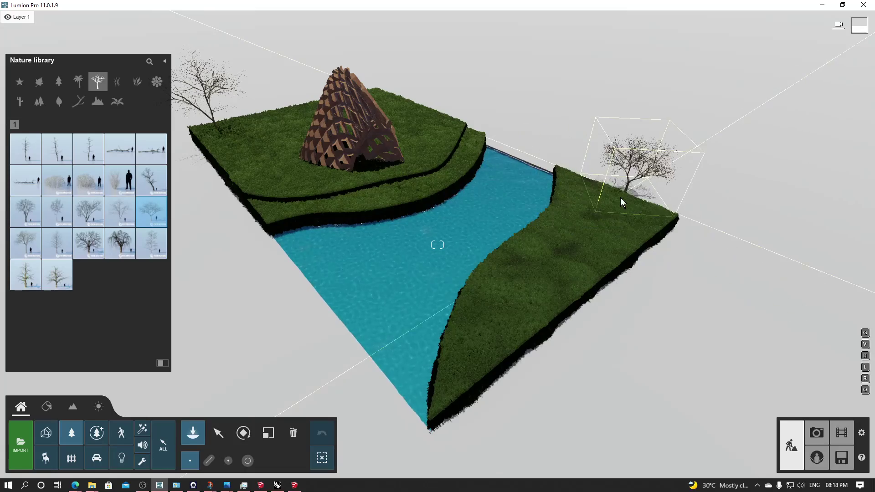
click(625, 209)
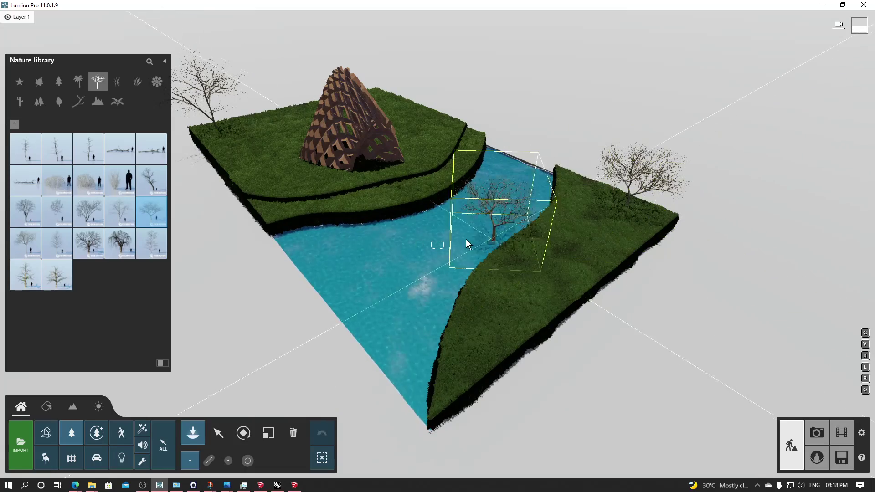
click(63, 280)
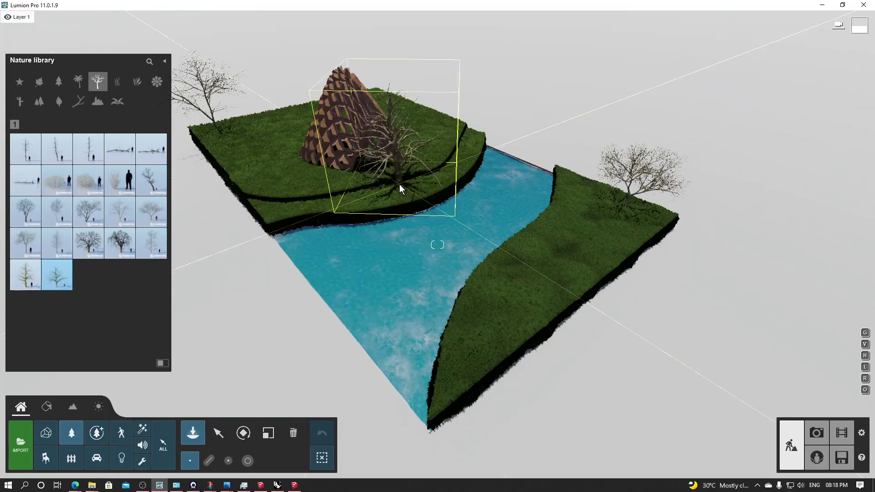
click(151, 243)
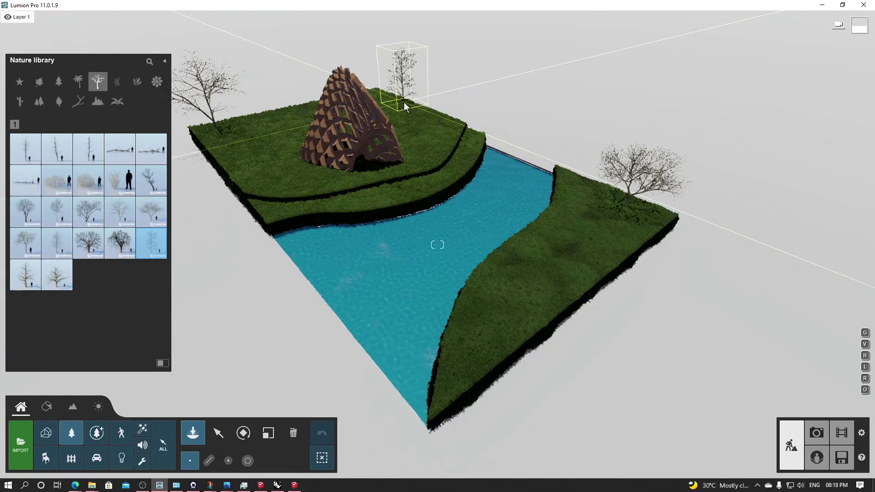
click(417, 112)
- Inspect the placed leafless trees up close and from around the pavilion and the terraced base
key(q)
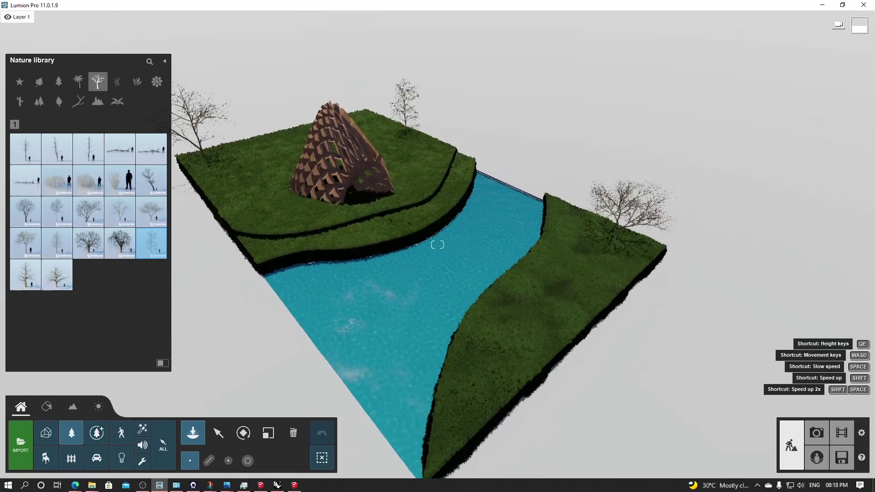
key(s)
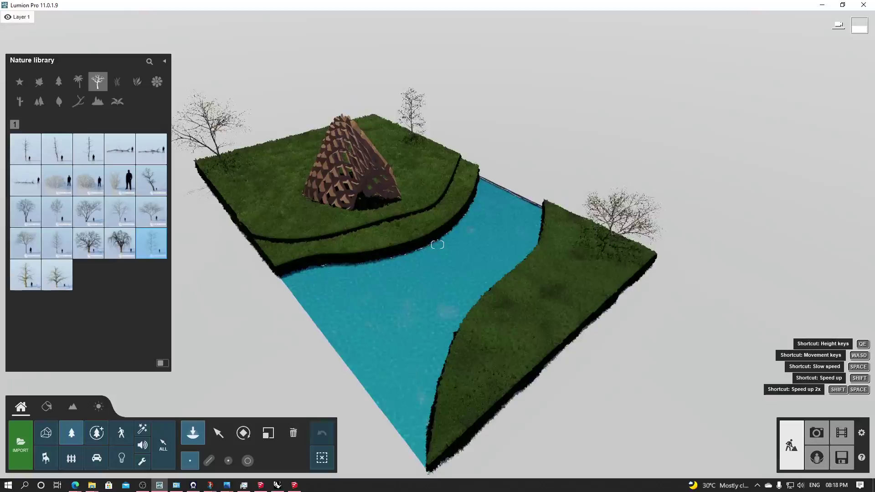
key(w)
right_drag(437, 245, 422, 191)
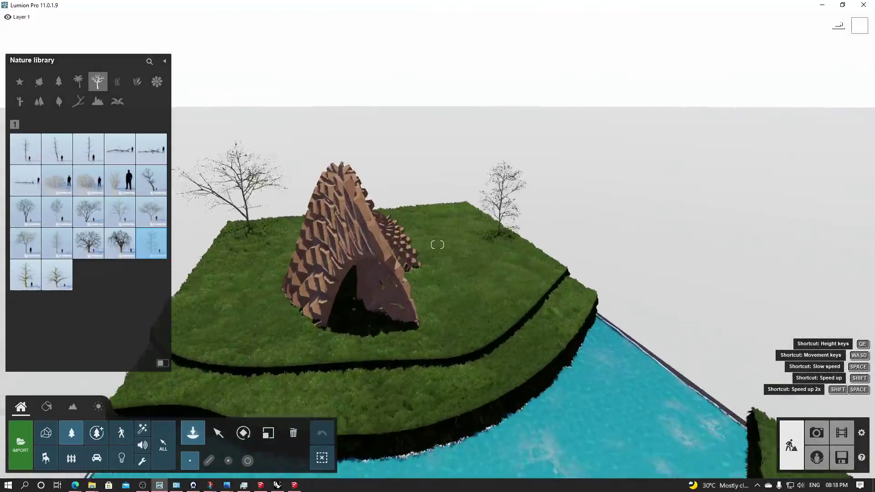
key(w)
right_drag(438, 245, 410, 268)
key(q)
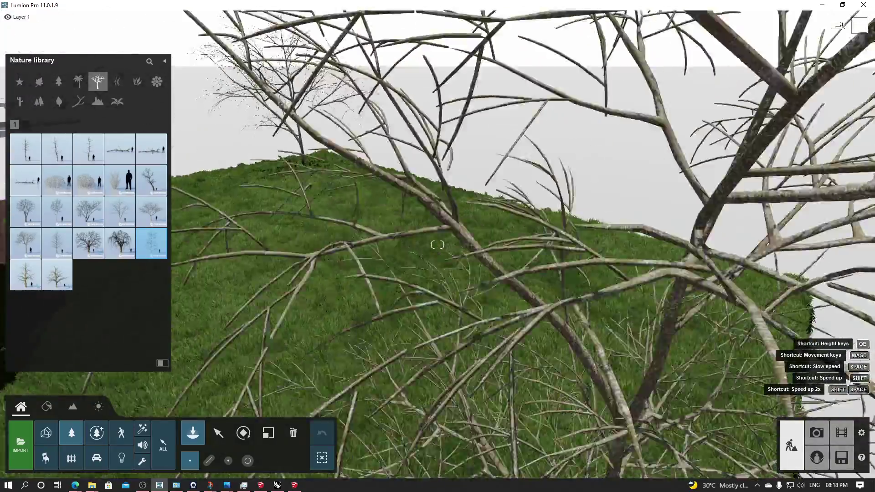
key(d)
right_drag(474, 112, 416, 117)
key(s)
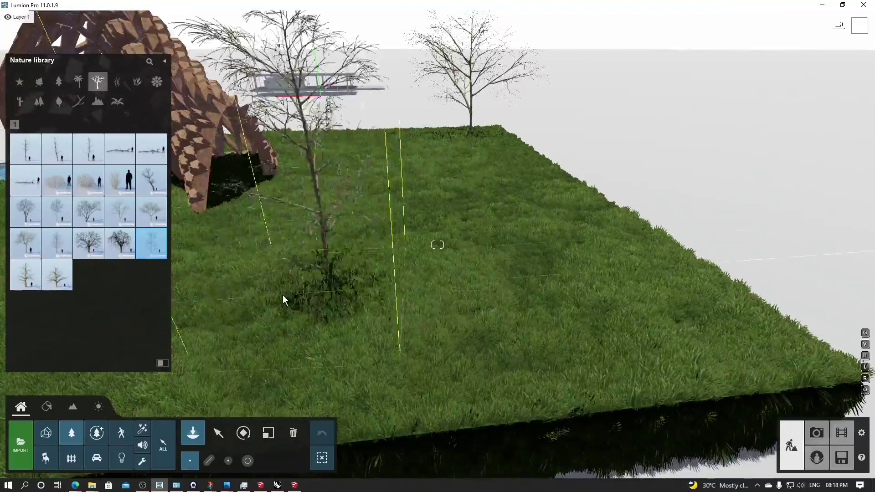
right_drag(325, 264, 241, 264)
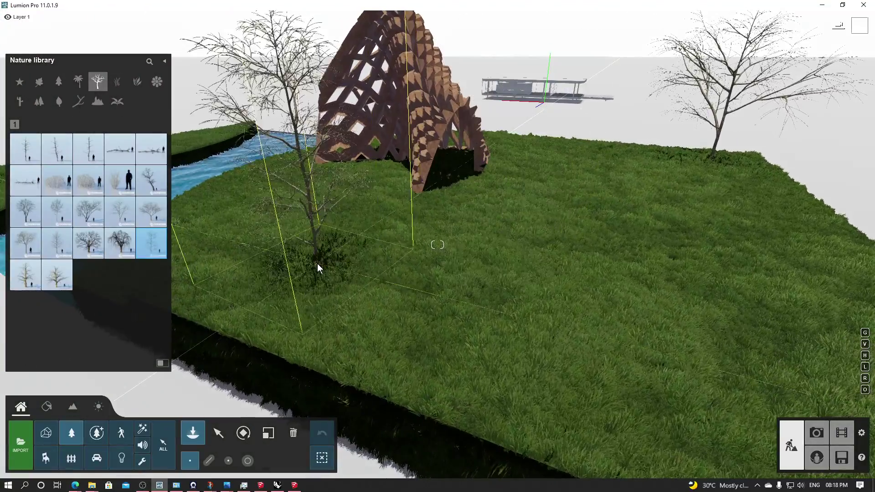
right_drag(579, 311, 561, 332)
key(a)
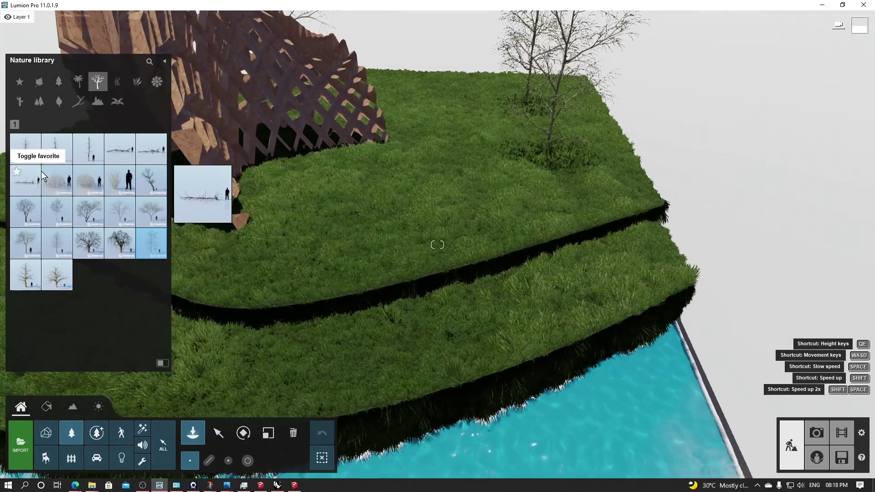
- Place Bench 040 from the Outdoor library on the upper grass terrace in front of the pavilion
click(71, 459)
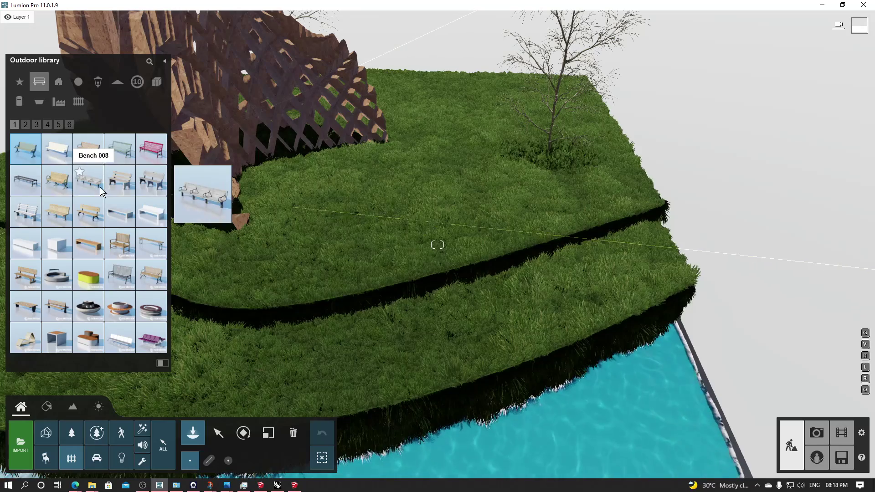
click(151, 212)
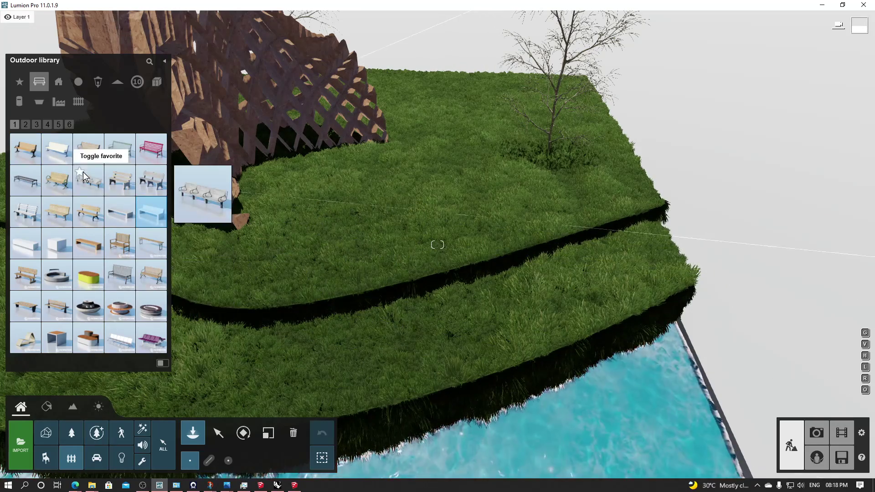
click(26, 124)
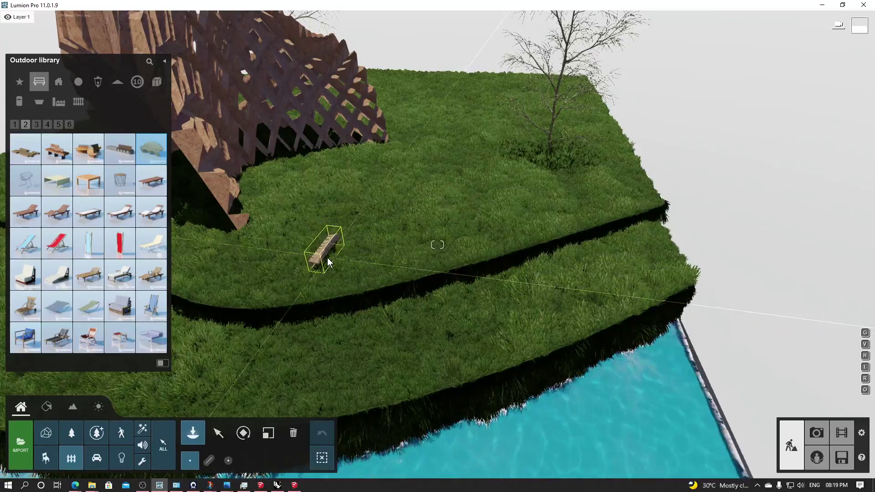
click(325, 254)
- Rotate the placed bench so that its seat faces the curved terrace edge
scroll(305, 267, up, 3)
right_drag(437, 245, 494, 287)
key(w)
key(s)
key(s)
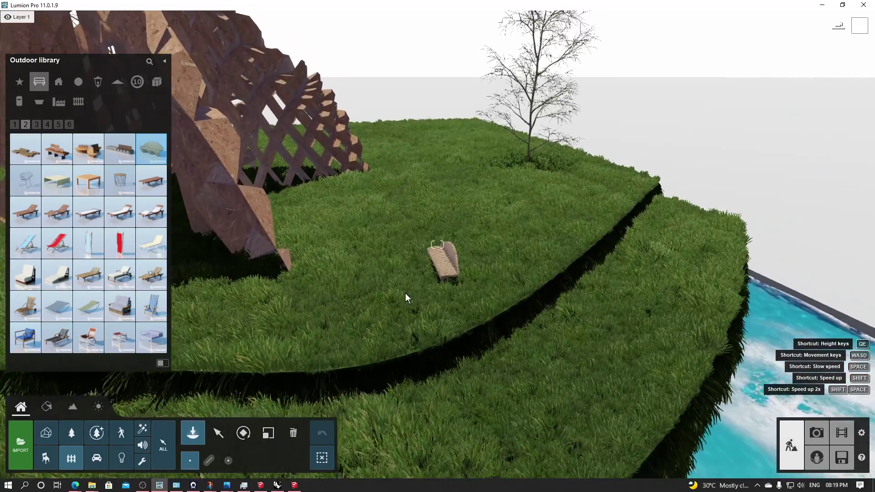
click(244, 433)
click(442, 271)
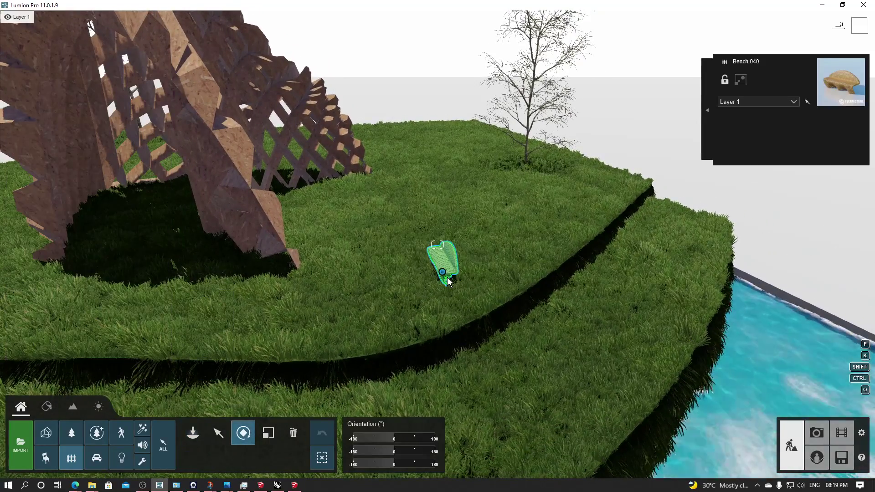
drag(479, 305, 524, 343)
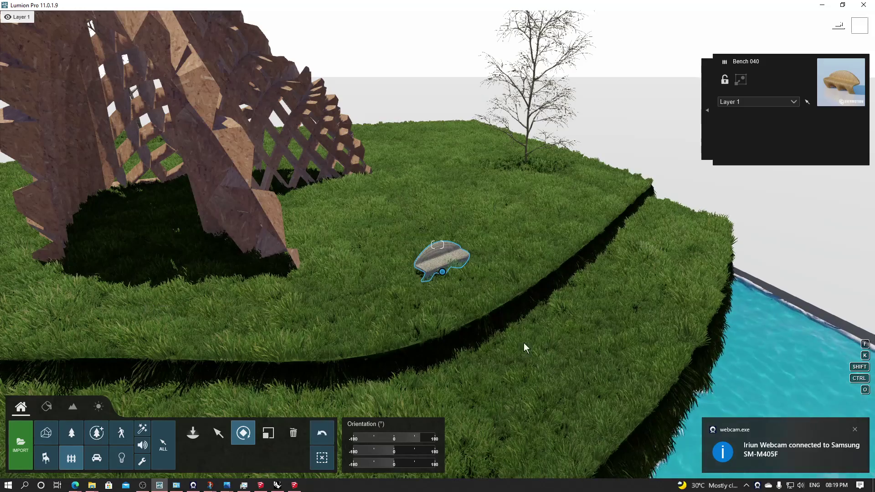
- Enlarge the bench to a size of about 1.91x
click(271, 436)
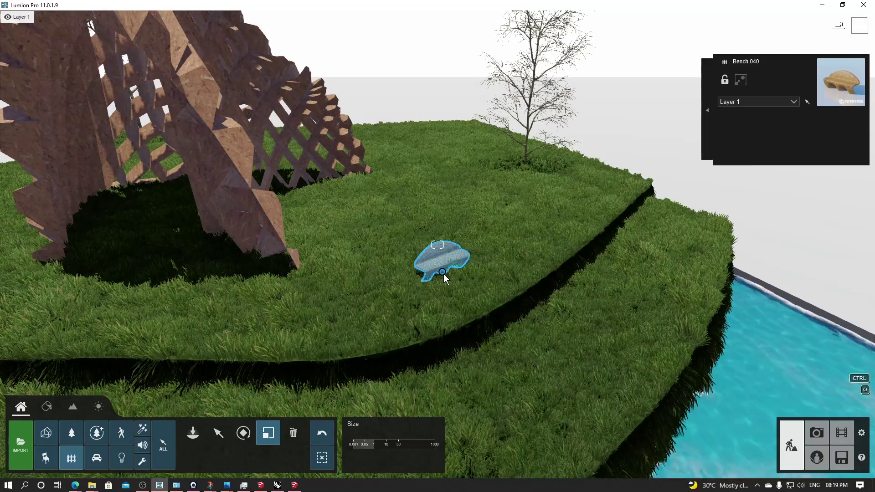
mouse_move(375, 446)
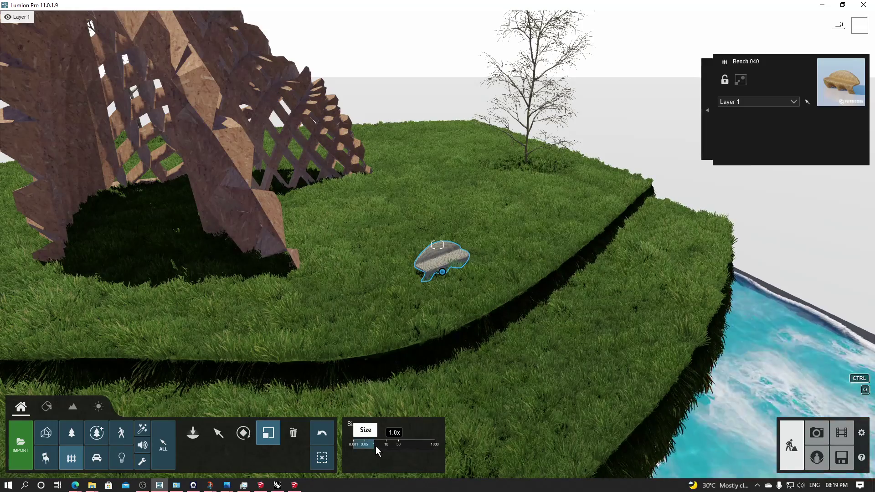
shift+drag(380, 446, 717, 328)
right_drag(671, 309, 467, 255)
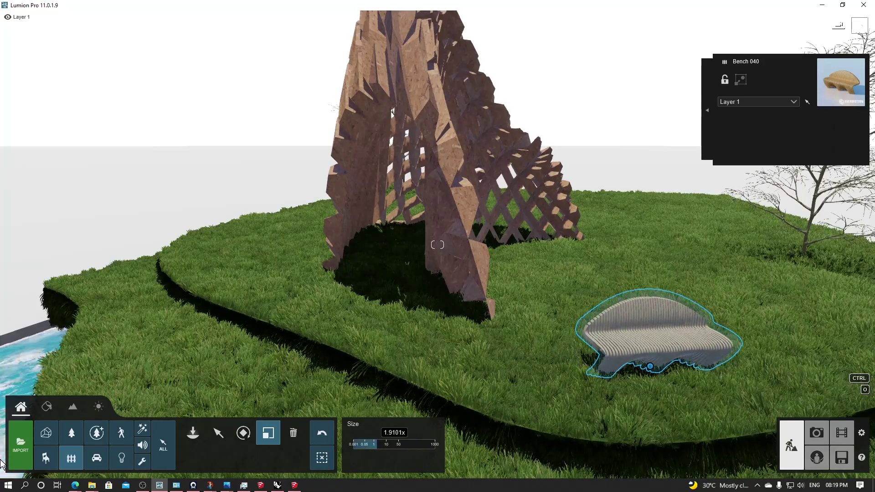
drag(1, 469, 1, 472)
- Delete the bench from the upper grass terrace
key(a)
right_drag(547, 338, 484, 264)
key(s)
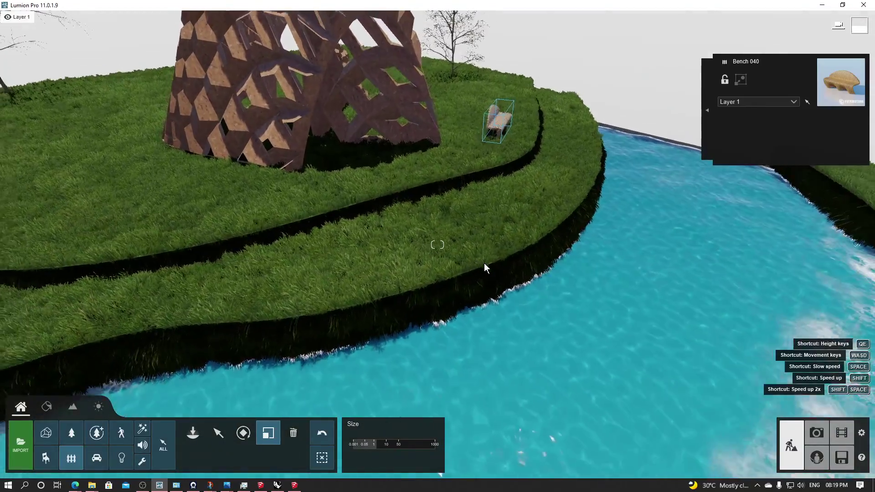
scroll(484, 263, up, 2)
key(s)
right_drag(466, 229, 432, 267)
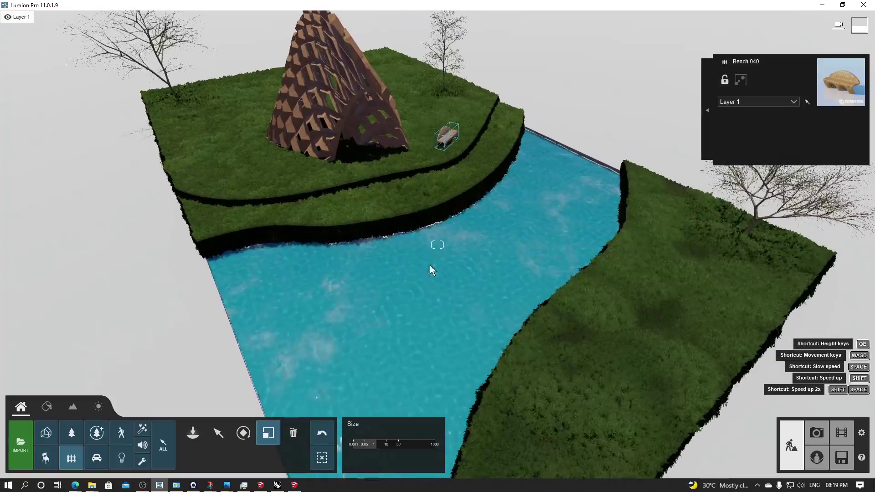
click(293, 430)
click(445, 143)
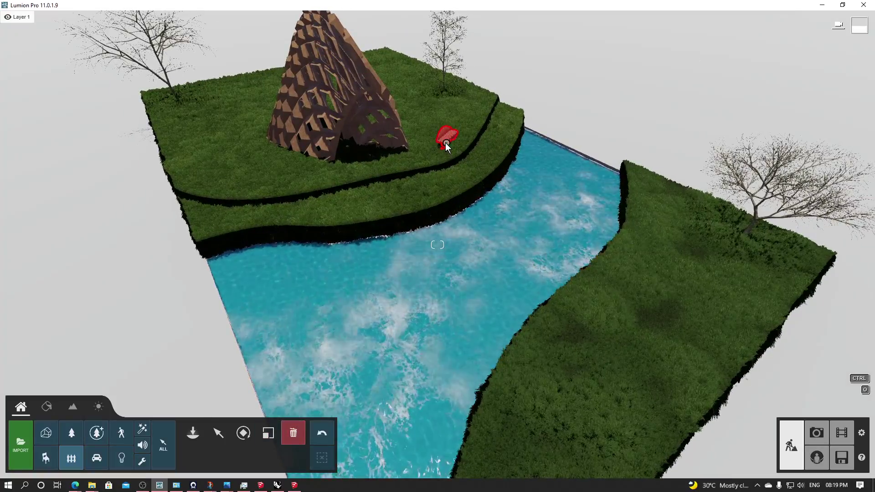
- Examine the pavilion, the terrace edges and the river from close up and from above
right_drag(445, 143, 446, 124)
key(w)
right_drag(437, 244, 437, 234)
key(s)
right_drag(529, 50, 533, 93)
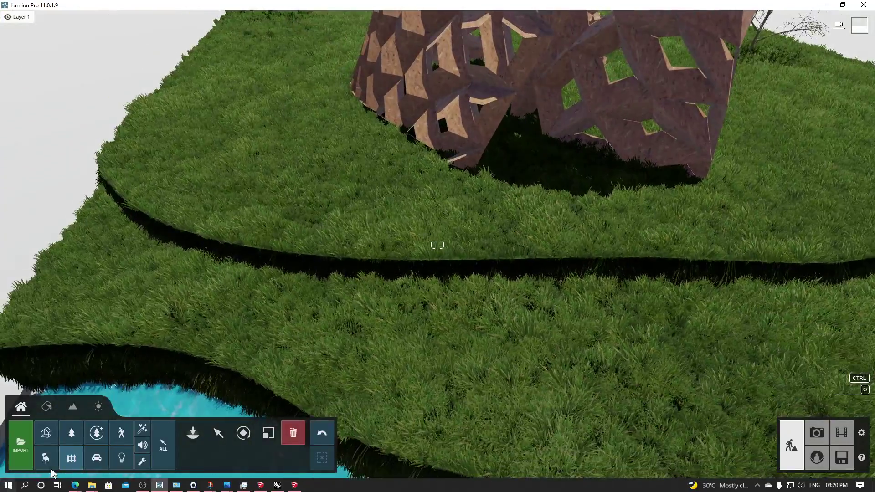
key(s)
right_drag(354, 258, 506, 223)
key(w)
right_drag(437, 245, 442, 244)
key(s)
right_drag(261, 258, 202, 433)
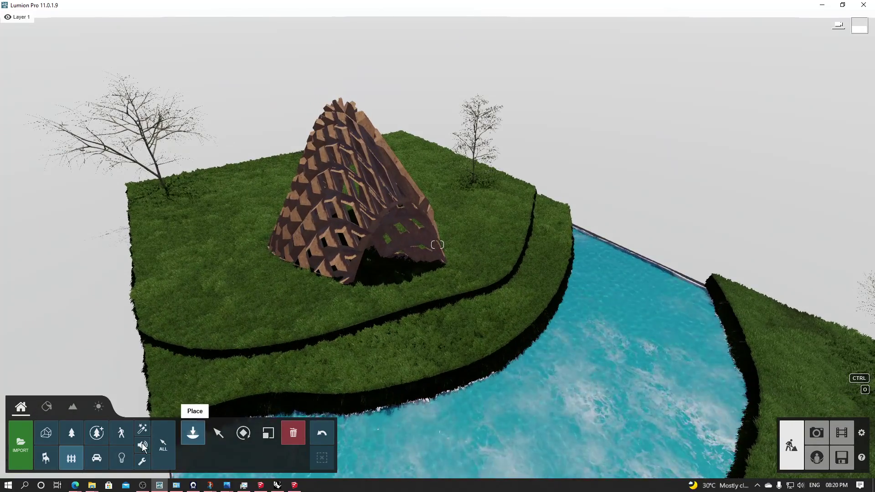
- Use paint placement to add a cluster of Leafless Tree 011 on the grass beside the large corner tree
click(68, 435)
click(196, 441)
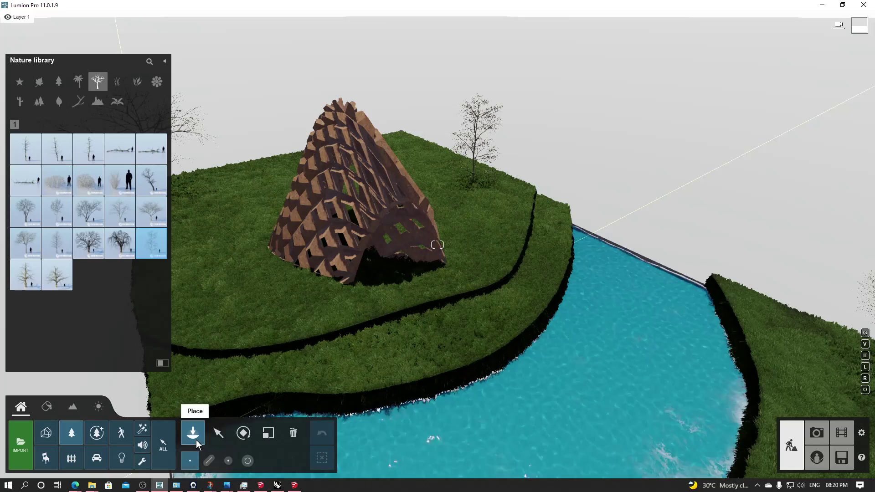
click(248, 460)
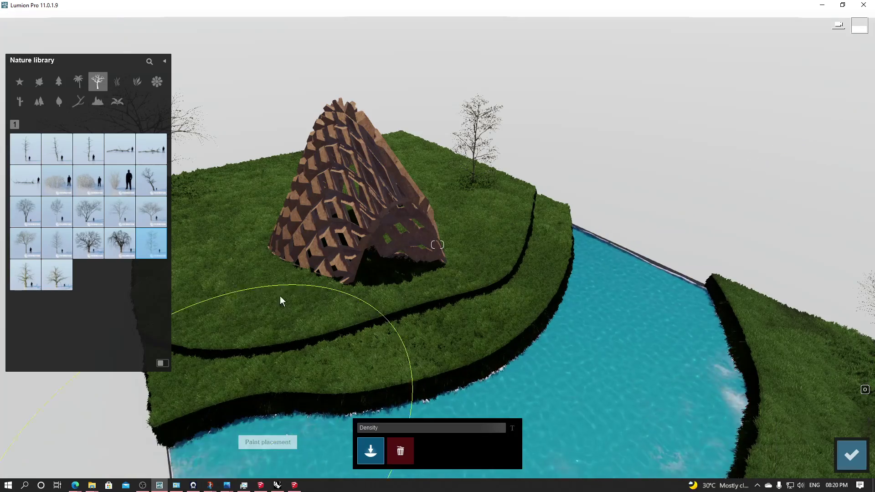
key(w)
key(a)
click(274, 233)
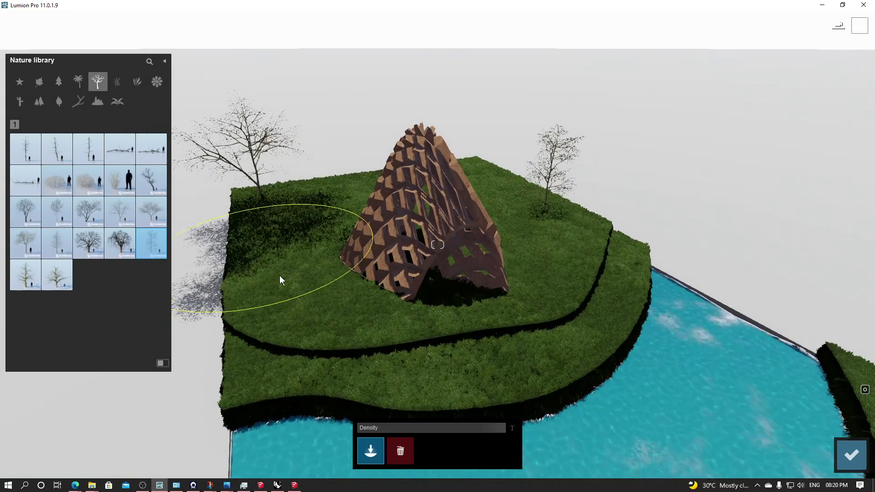
- Inspect the painted tree patch at grass level and from above
right_drag(437, 244, 437, 245)
key(w)
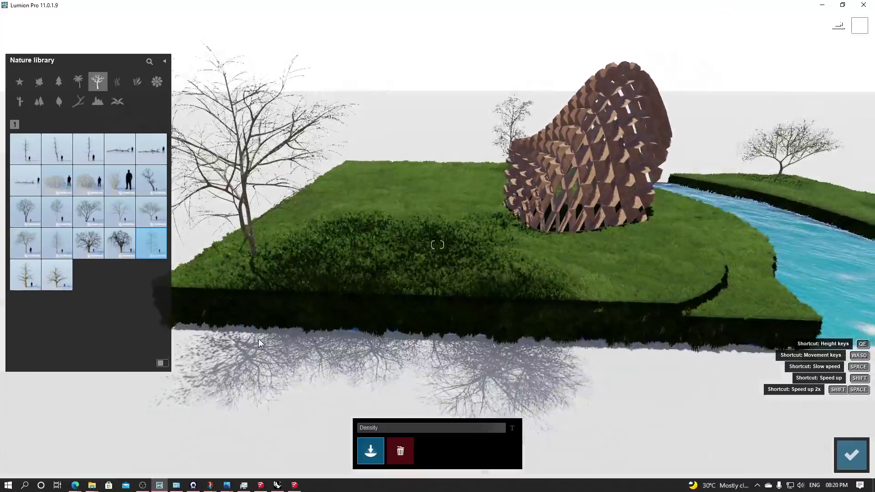
scroll(346, 339, down, 5)
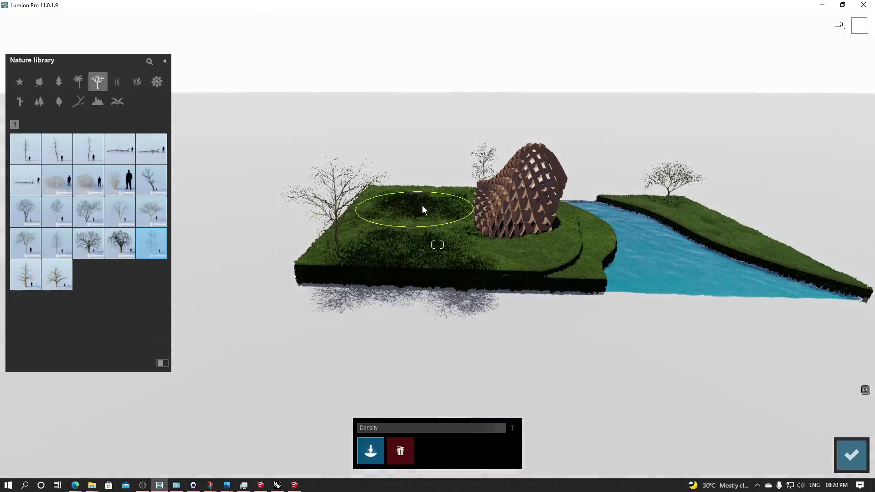
scroll(457, 222, up, 10)
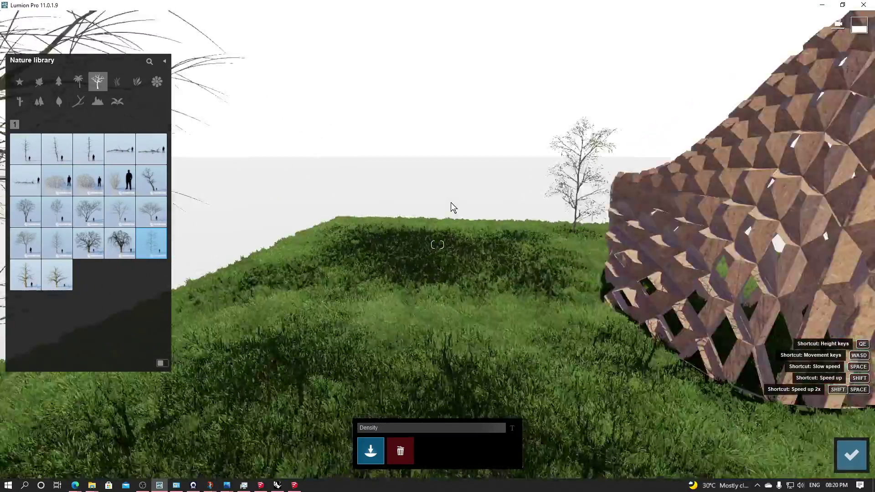
scroll(446, 212, up, 5)
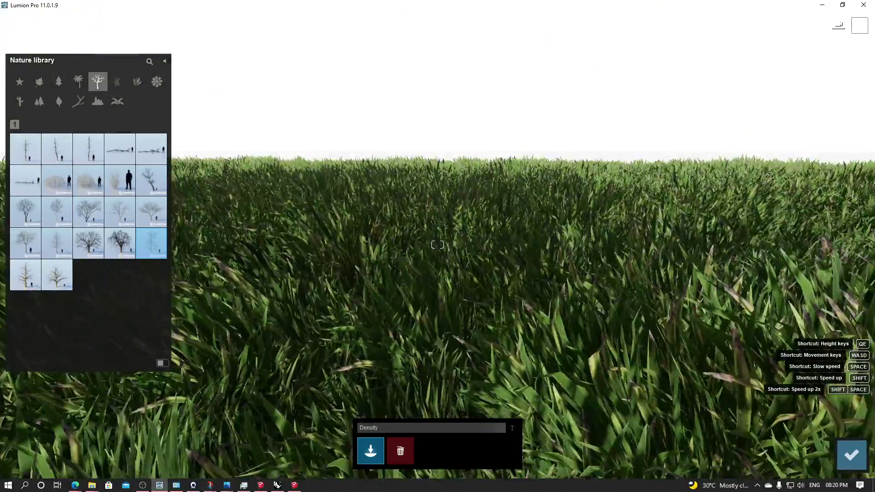
right_drag(437, 245, 465, 182)
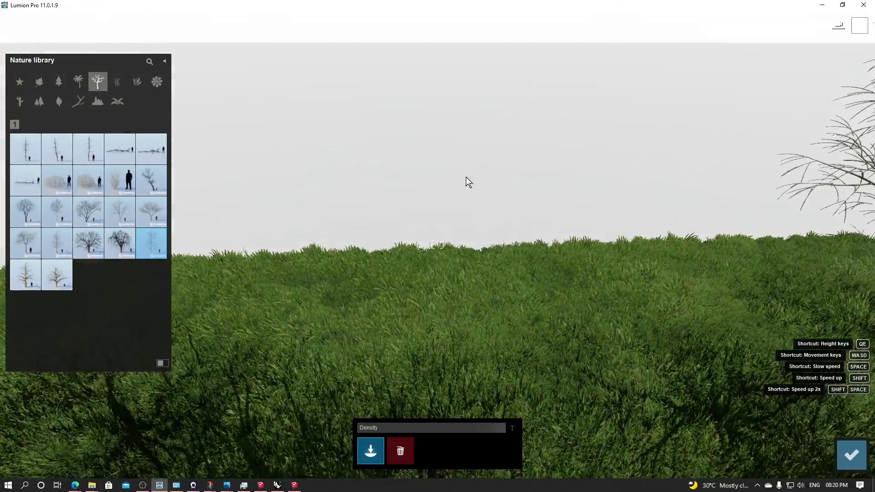
scroll(488, 155, down, 10)
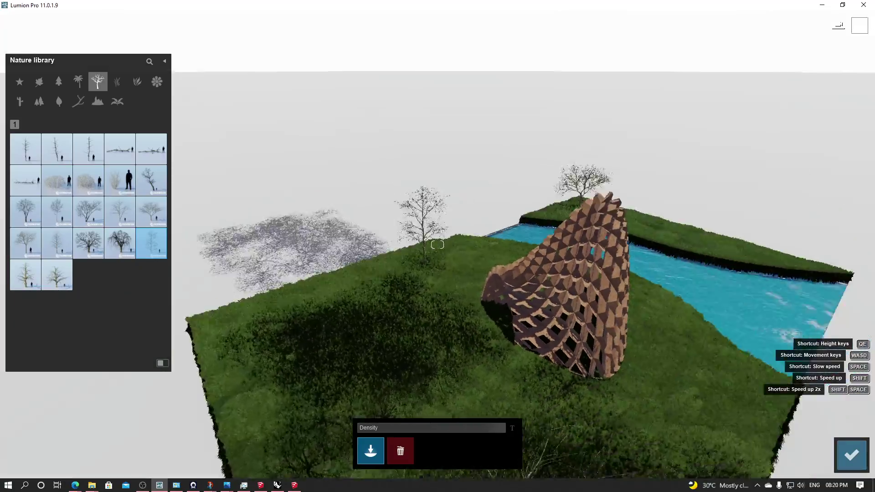
- Try to erase the painted Leafless Tree 011 objects from the grass
right_drag(438, 245, 423, 350)
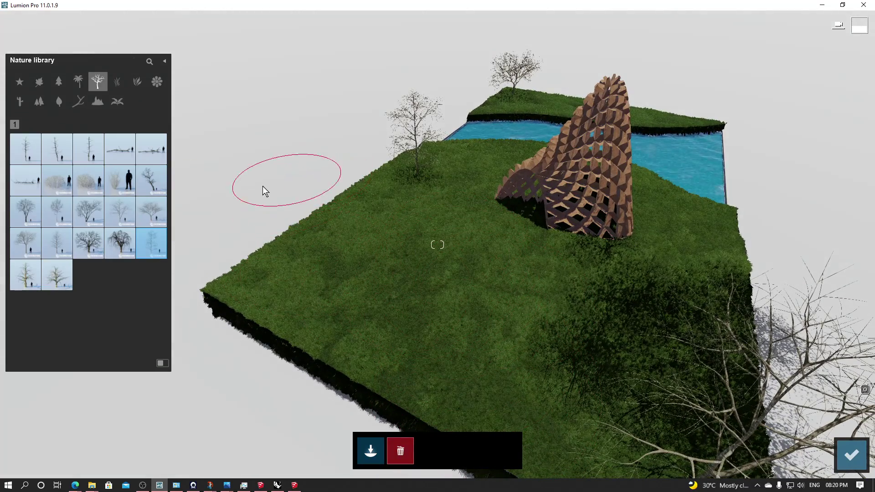
click(154, 248)
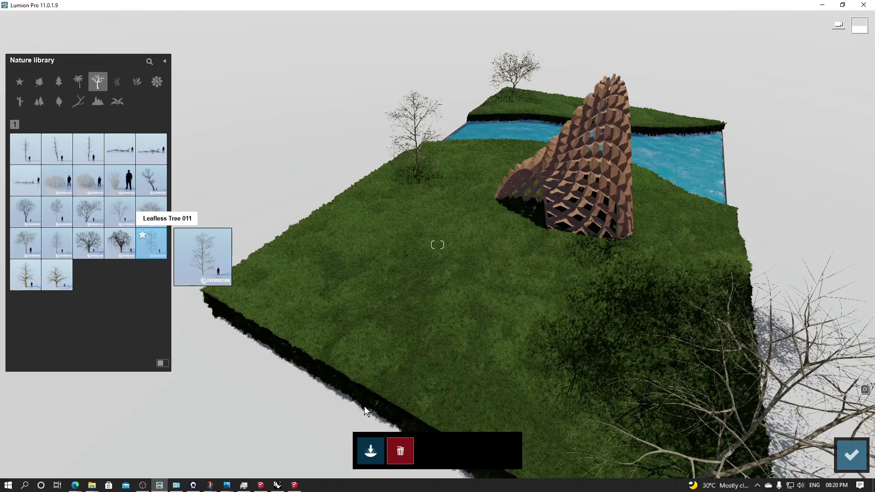
click(368, 301)
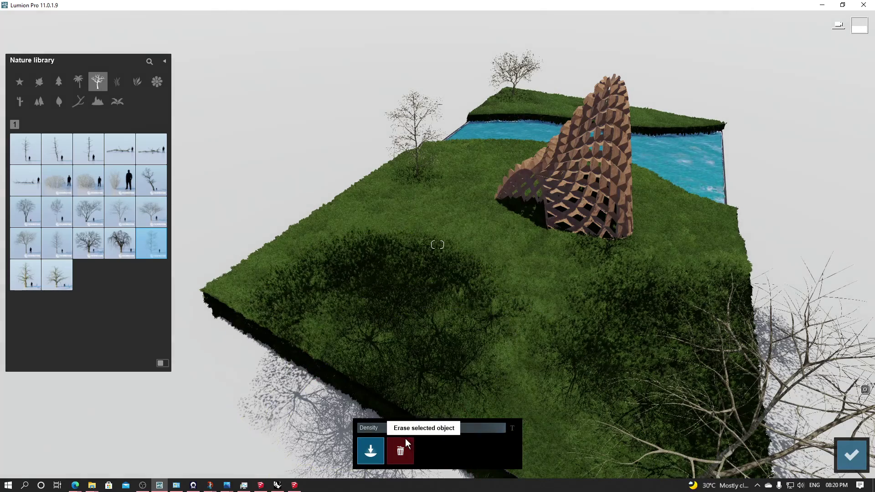
click(433, 334)
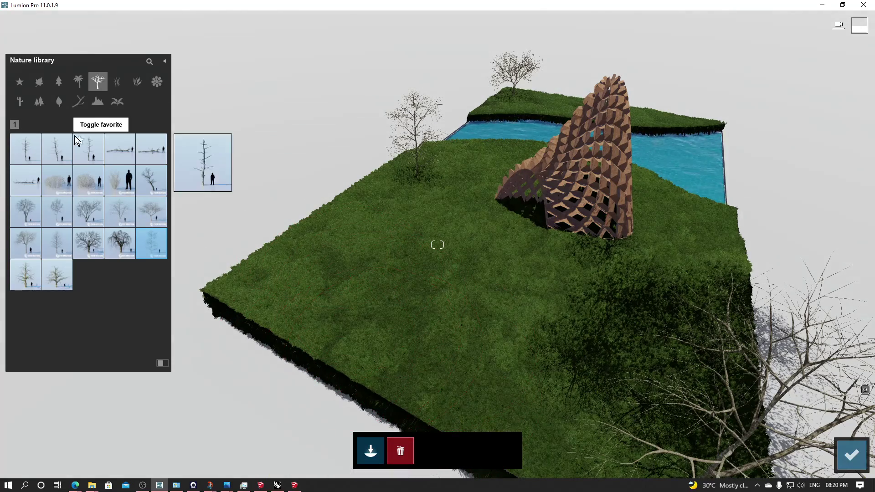
- Place a thin, bare-trunk leafless tree singly near the empty corner of the grass behind the pavilion
click(98, 155)
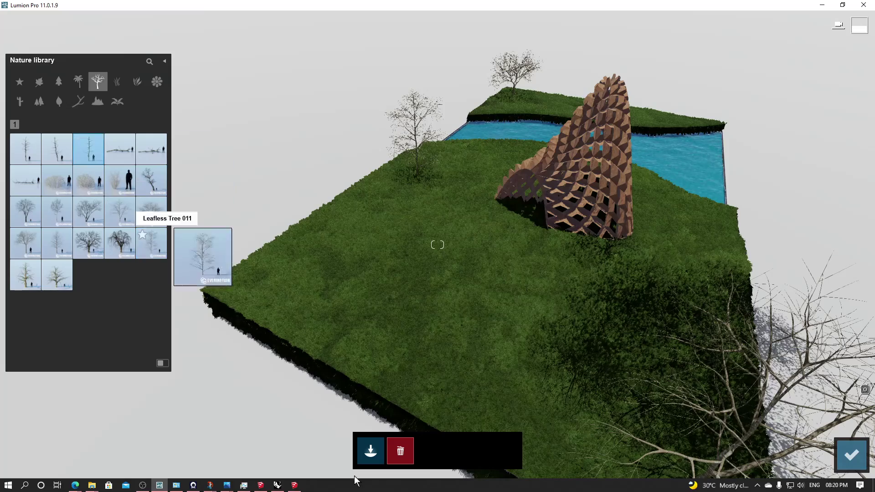
click(850, 456)
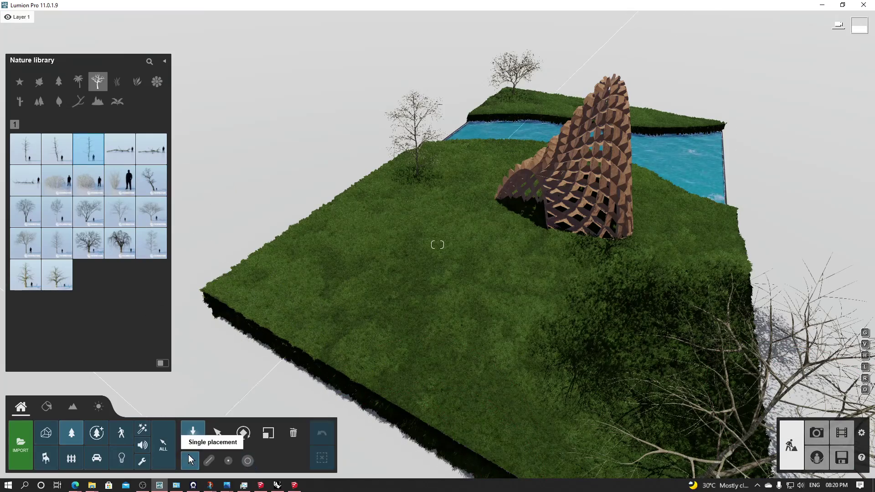
click(305, 291)
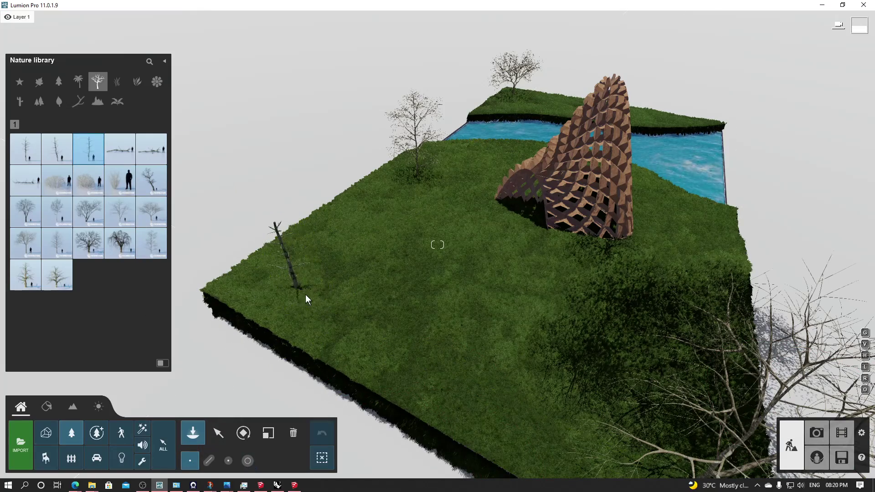
click(339, 334)
- Try to remove the dark painted tree patch beside the large corner tree with paint erasing and the delete tool
right_drag(538, 307, 714, 310)
click(247, 461)
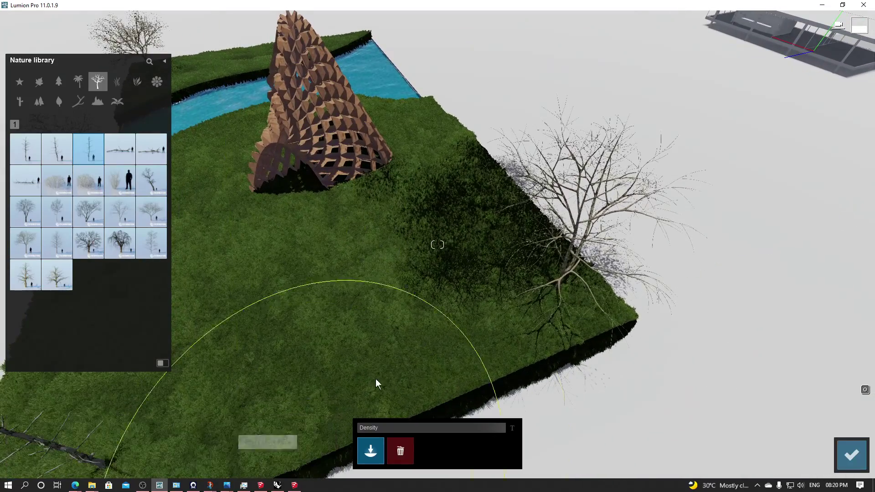
click(406, 460)
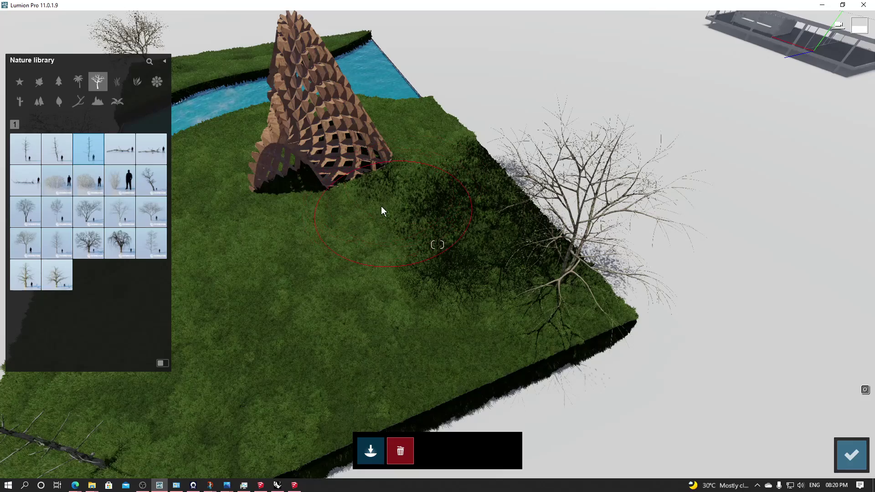
click(851, 450)
click(298, 436)
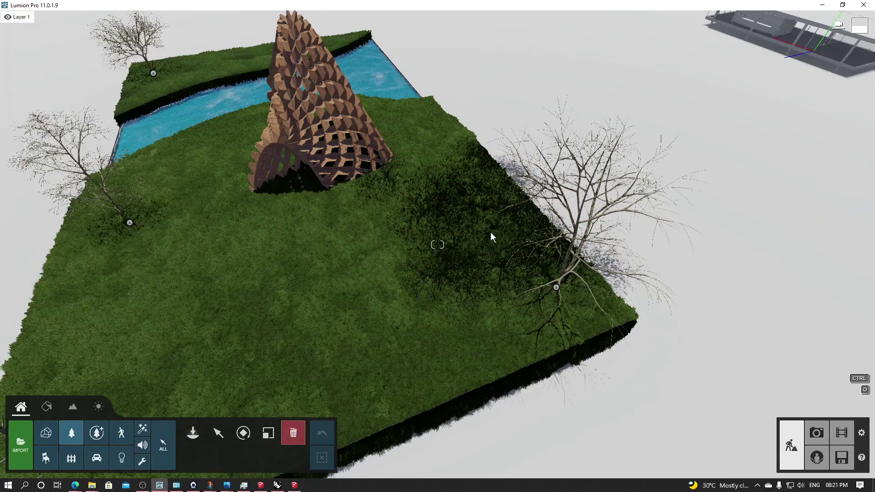
right_drag(490, 231, 524, 237)
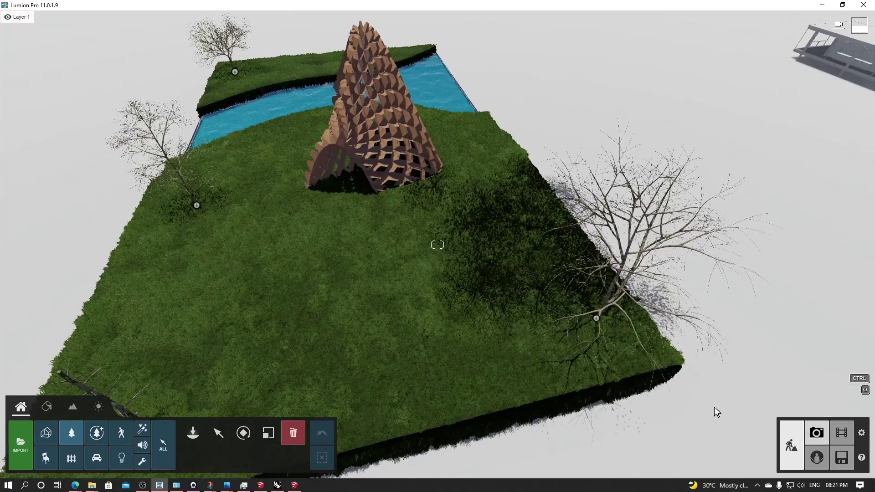
- Switch to Photo mode and frame the whole pavilion site and river from a high viewpoint
click(816, 433)
right_drag(586, 241, 404, 239)
key(d)
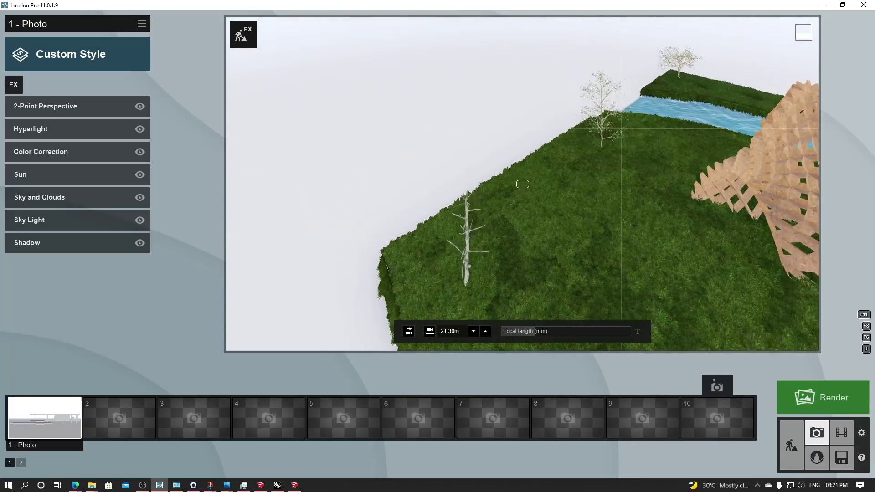
key(s)
key(d)
key(s)
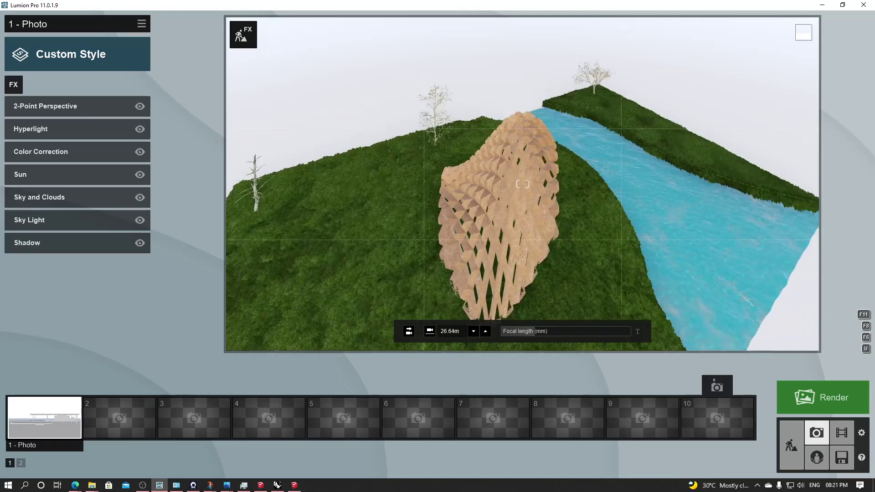
right_drag(523, 184, 501, 216)
key(d)
key(s)
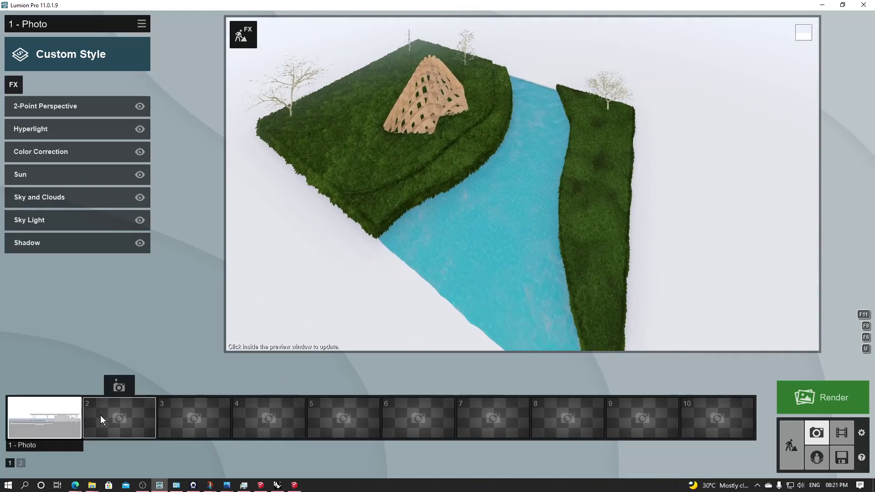
- Select empty photo slot 2 and frame the entire site diagonally from above, with the pavilion beyond the water
click(101, 415)
key(w)
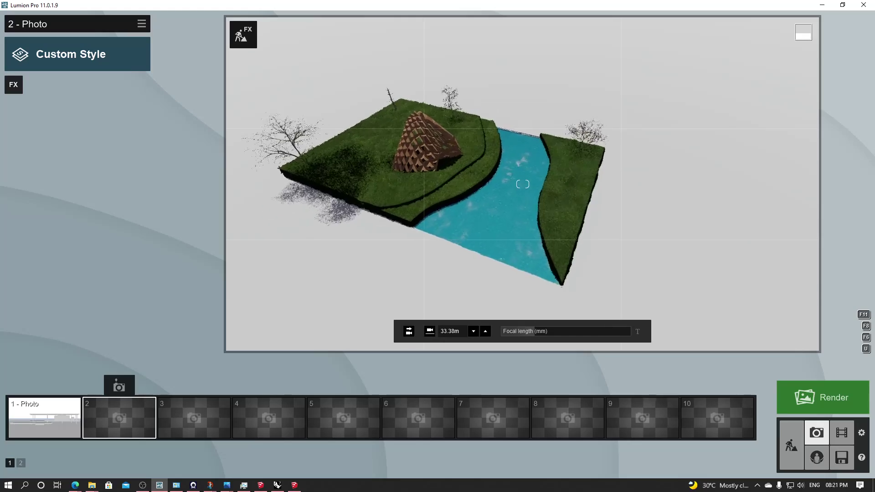
key(s)
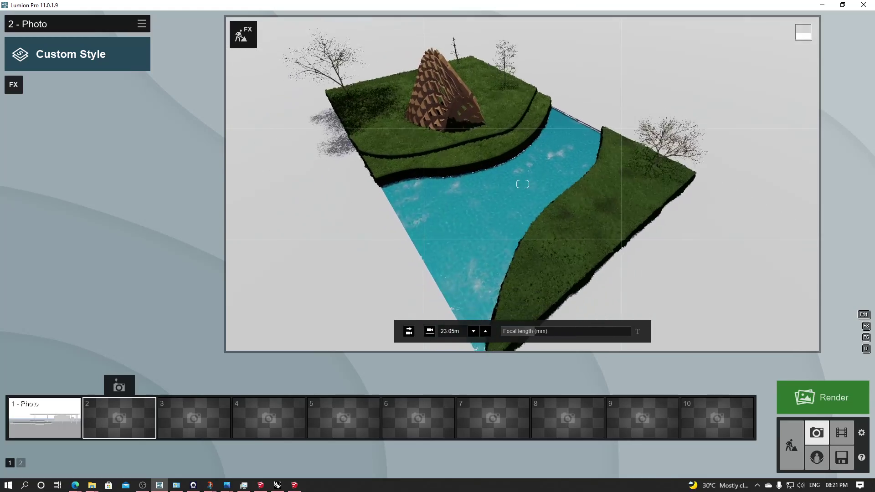
right_drag(515, 132, 506, 149)
key(s)
key(s)
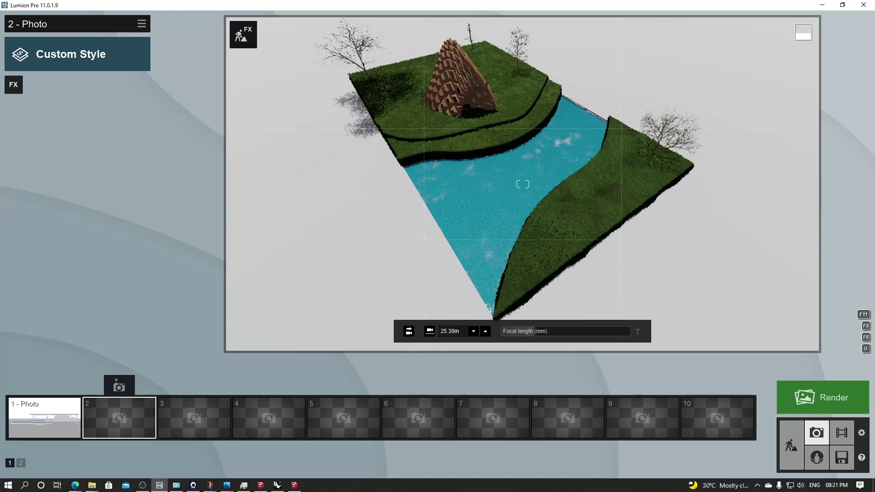
key(s)
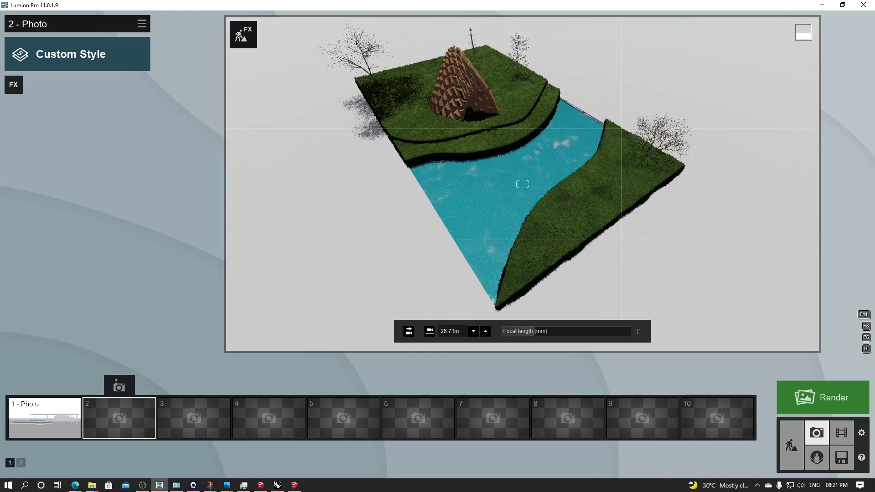
right_drag(578, 85, 578, 81)
click(593, 79)
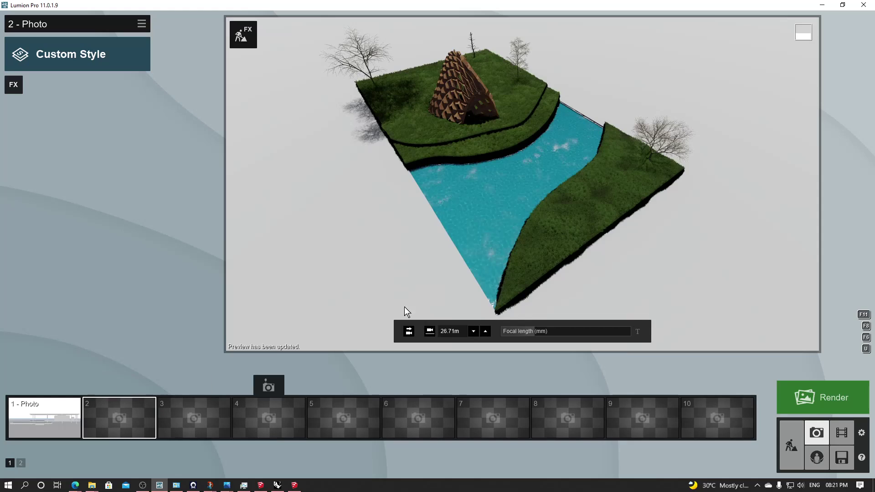
- Fine-tune the camera angle and focal length around the full site, and store the view in photo slot 2
right_drag(639, 174, 617, 157)
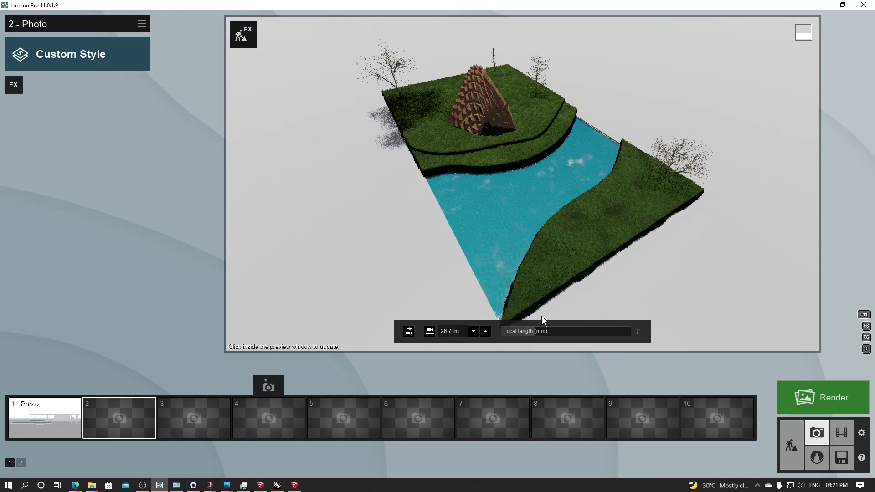
drag(535, 336, 540, 333)
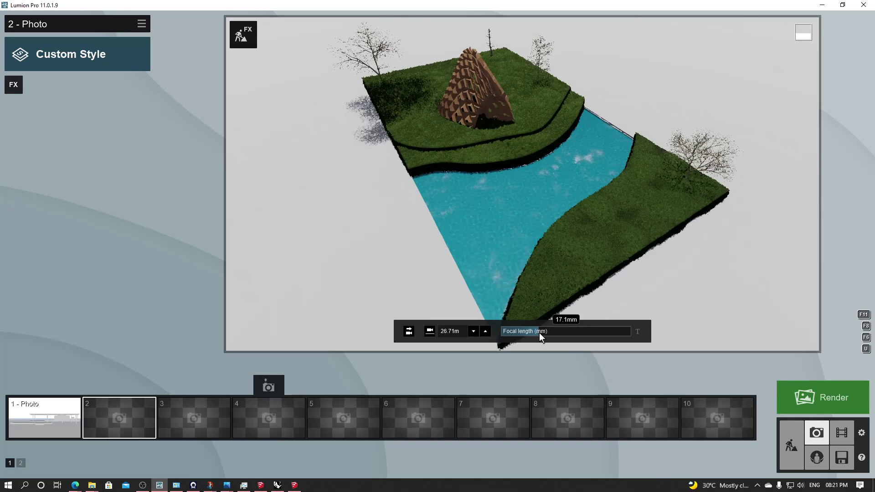
right_drag(552, 189, 547, 196)
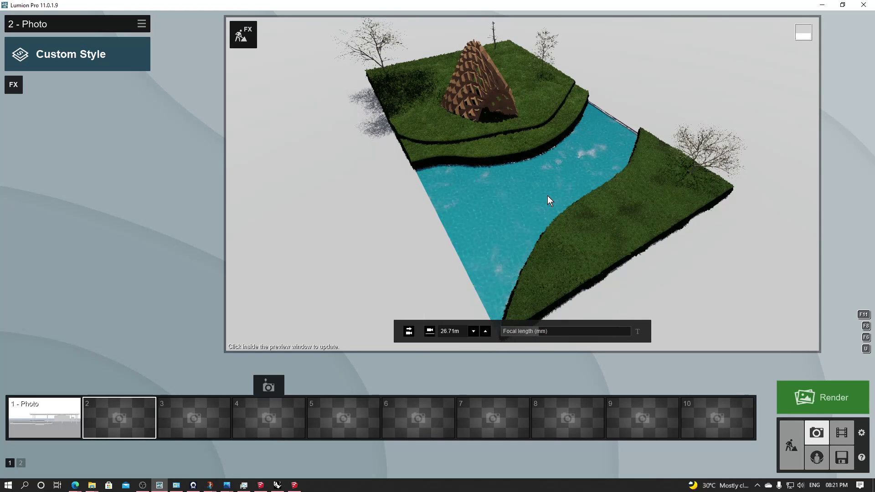
drag(539, 330, 535, 329)
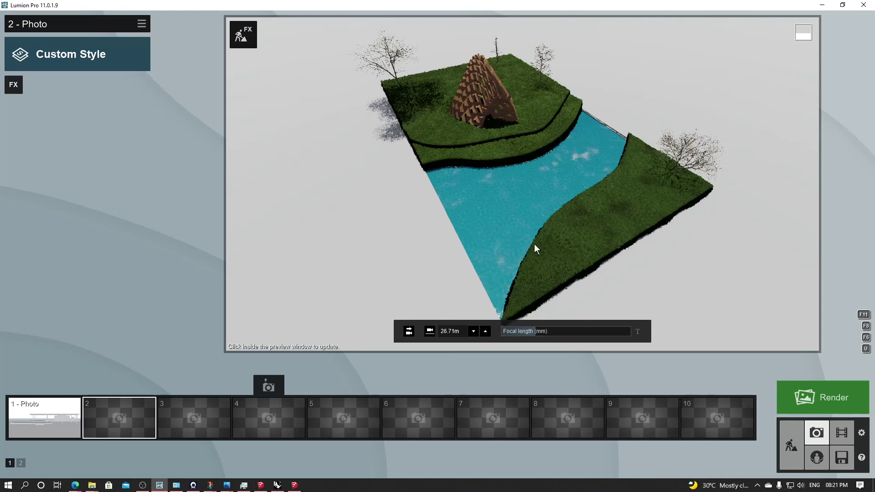
right_drag(534, 244, 528, 245)
right_drag(518, 91, 513, 93)
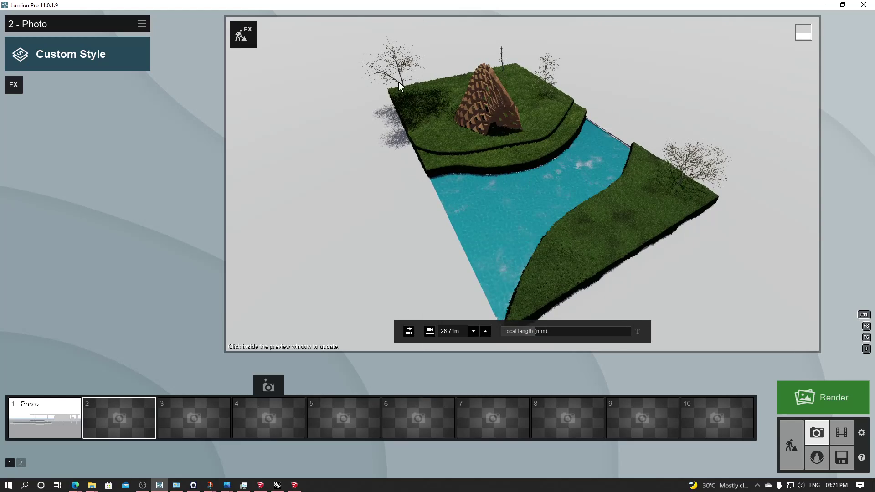
right_drag(606, 223, 600, 222)
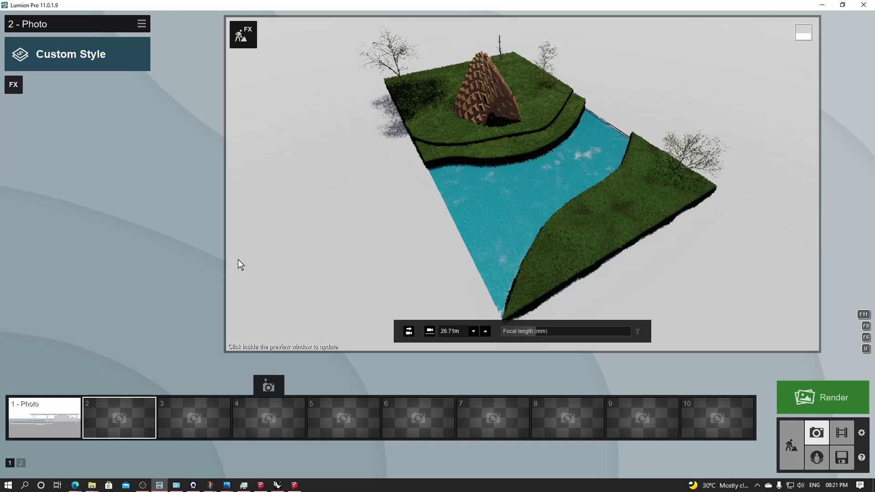
click(118, 392)
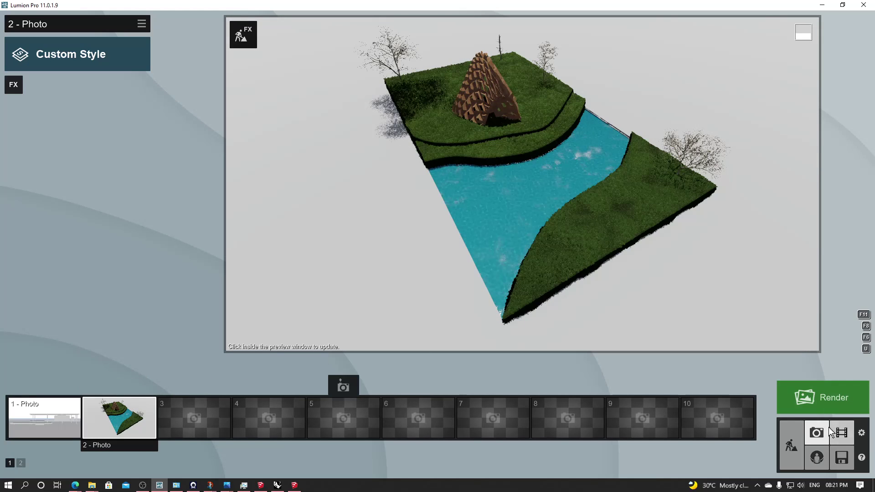
- Render the current shot at Desktop size, 1920x1080, as a JPG named 01 in the Day-09 folder
click(843, 406)
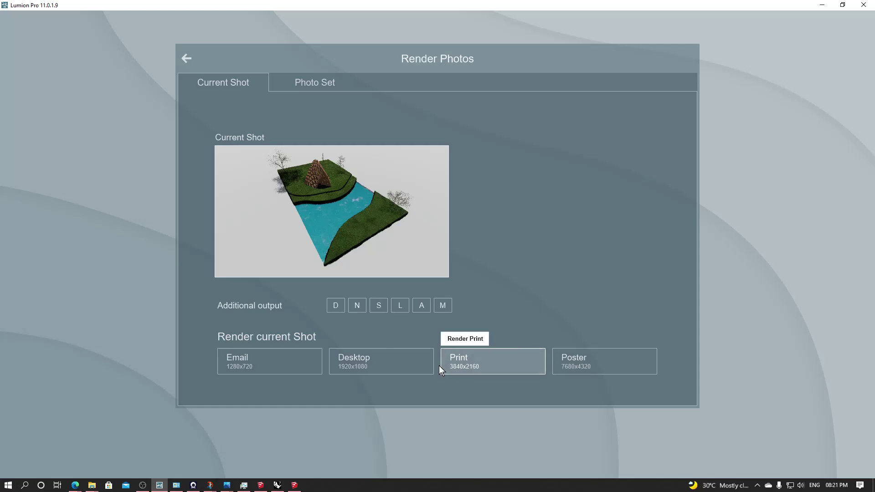
click(367, 370)
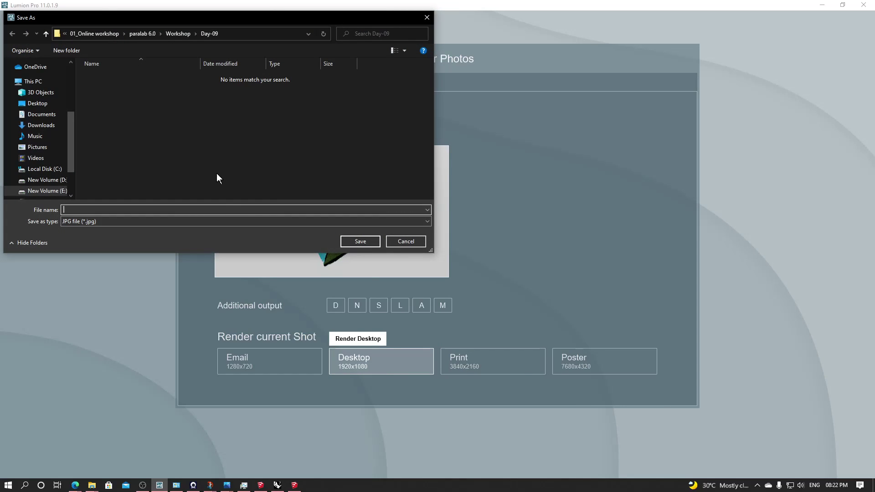
text(2)
key(Return)
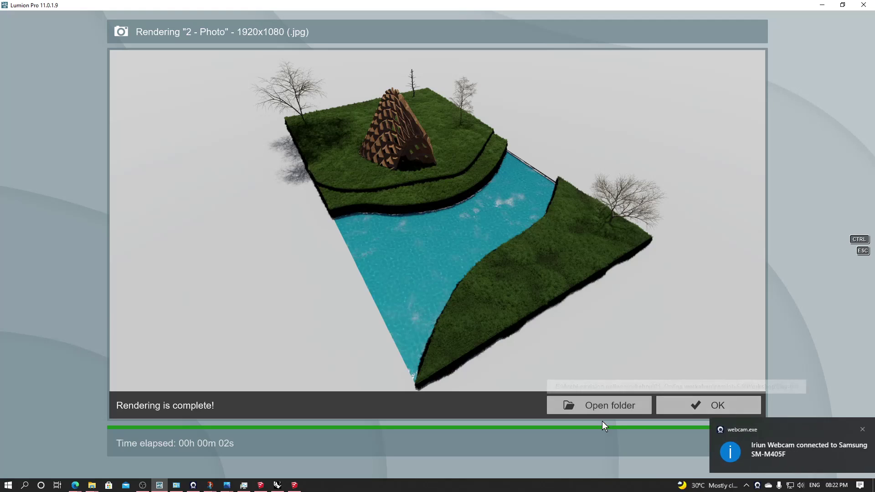
- Open the render's output folder, refresh it and view 01.jpg full screen
click(605, 413)
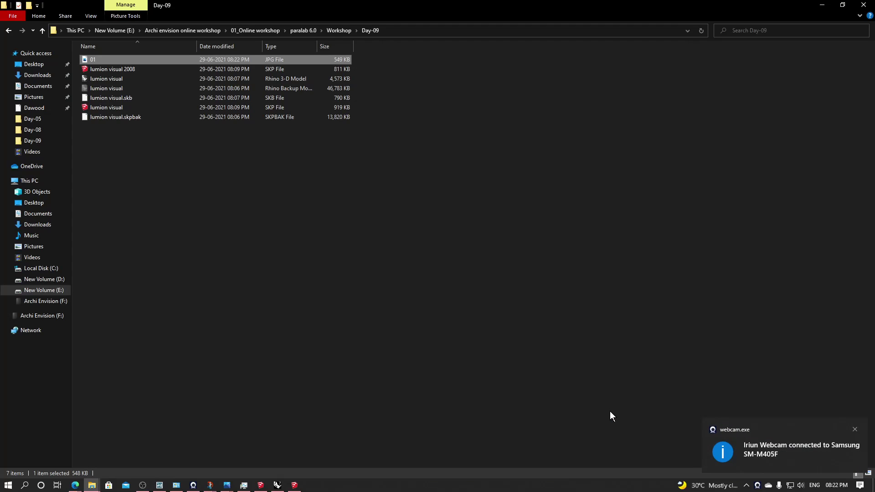
right_click(598, 318)
click(616, 339)
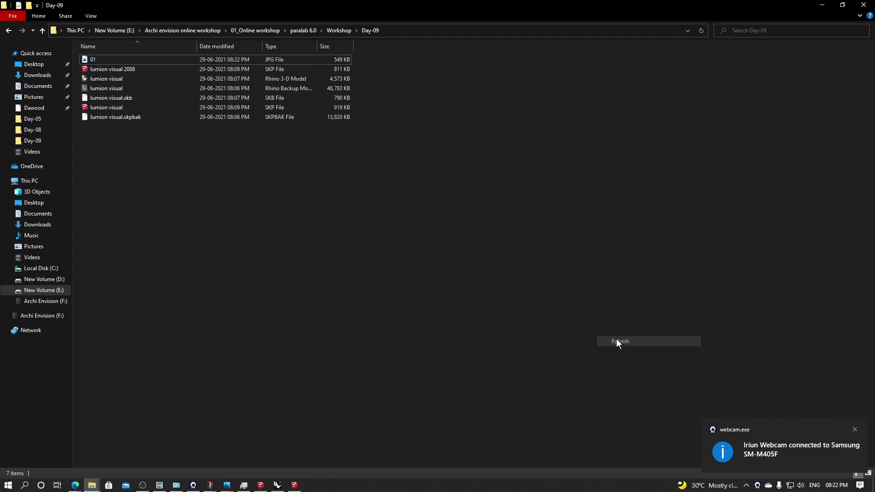
double_click(196, 63)
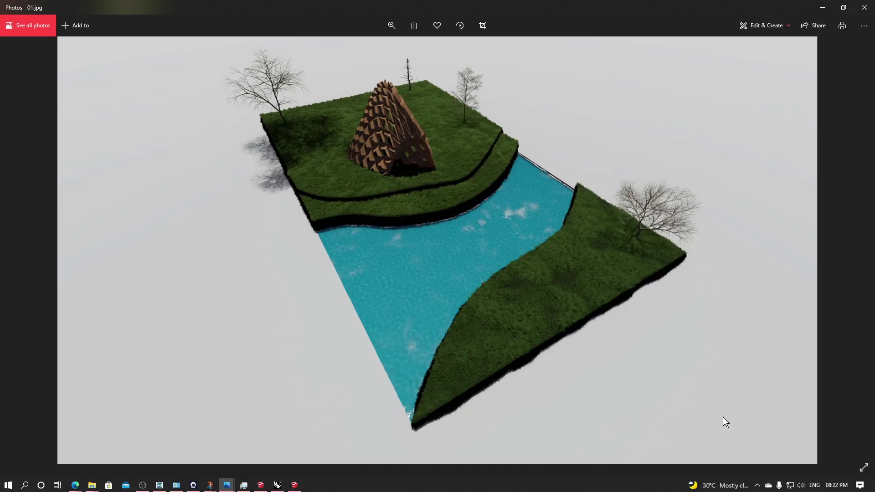
click(863, 468)
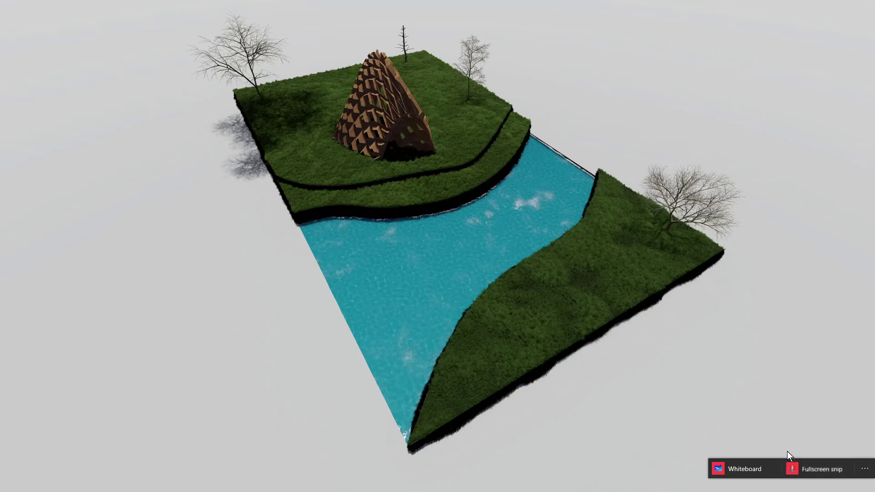
- Take a full-screen snip of the render and bring the annotated sunset villa screenshot in front of it
click(791, 466)
mouse_move(688, 37)
mouse_down()
mouse_move(571, 45)
mouse_move(370, 80)
mouse_up()
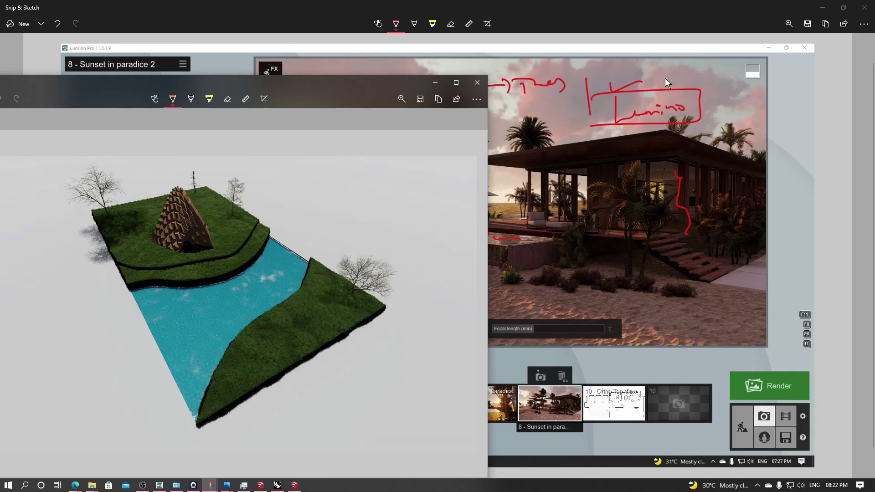
click(570, 289)
- Mark the shrubs, sand, grass and path in the sunset villa screenshot with red pen strokes
drag(569, 287, 585, 296)
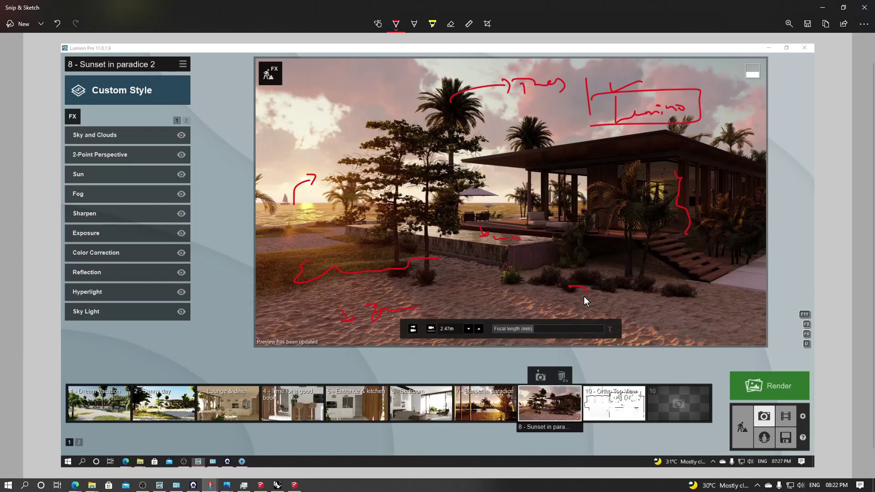
drag(653, 335, 663, 342)
drag(458, 298, 436, 312)
drag(359, 326, 376, 337)
drag(293, 316, 317, 329)
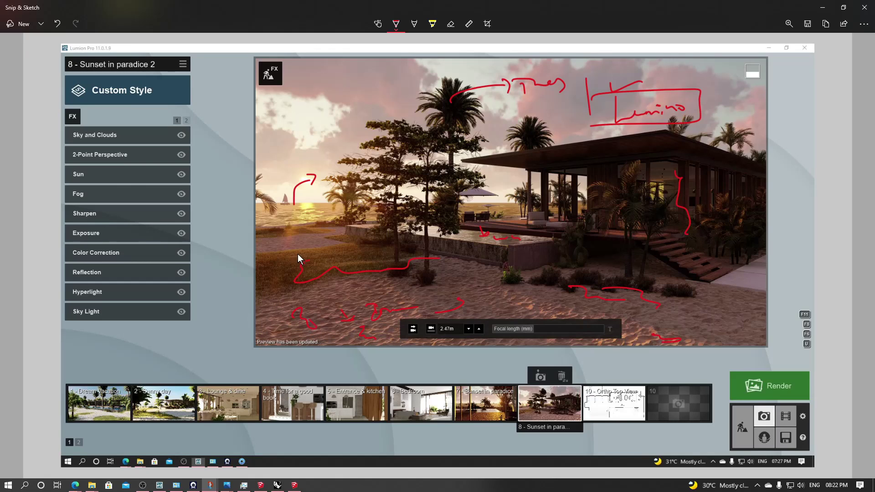
mouse_move(297, 254)
mouse_down()
mouse_move(360, 253)
mouse_move(340, 223)
mouse_move(416, 218)
mouse_up()
drag(748, 283, 723, 305)
drag(296, 237, 340, 252)
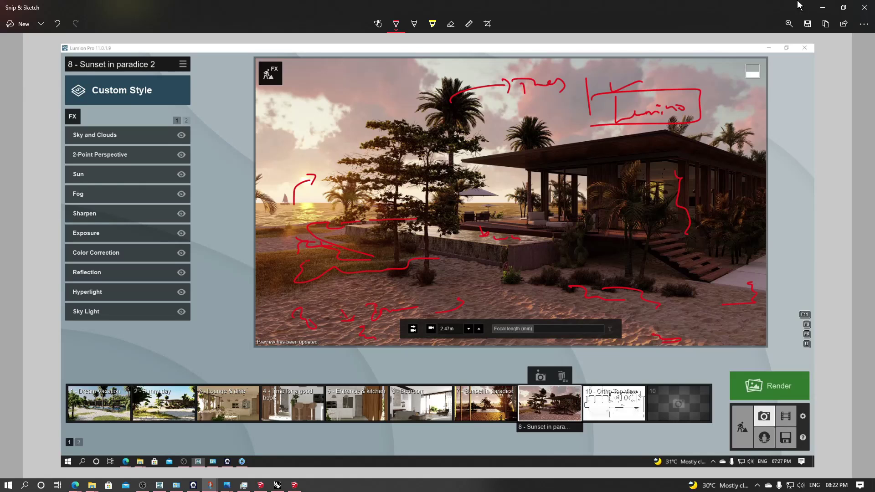
- Minimize the villa screenshot, maximize the render snip and dismiss the webcam notification
click(823, 7)
click(456, 83)
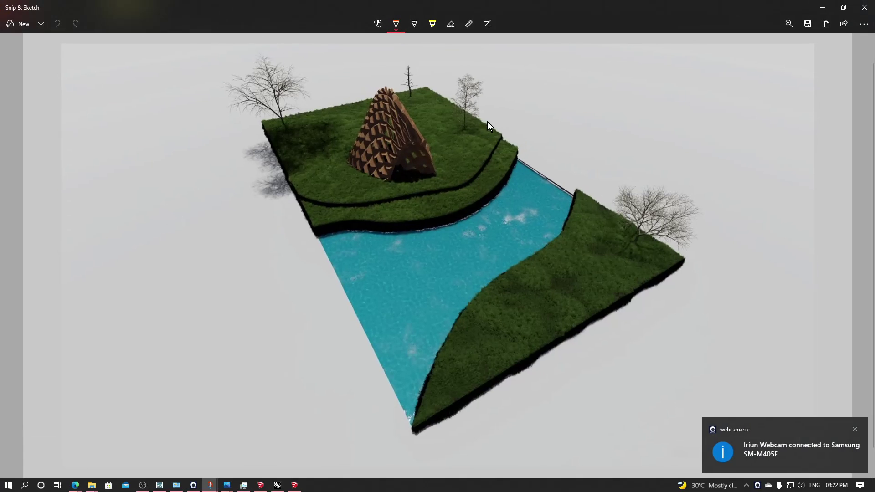
click(210, 485)
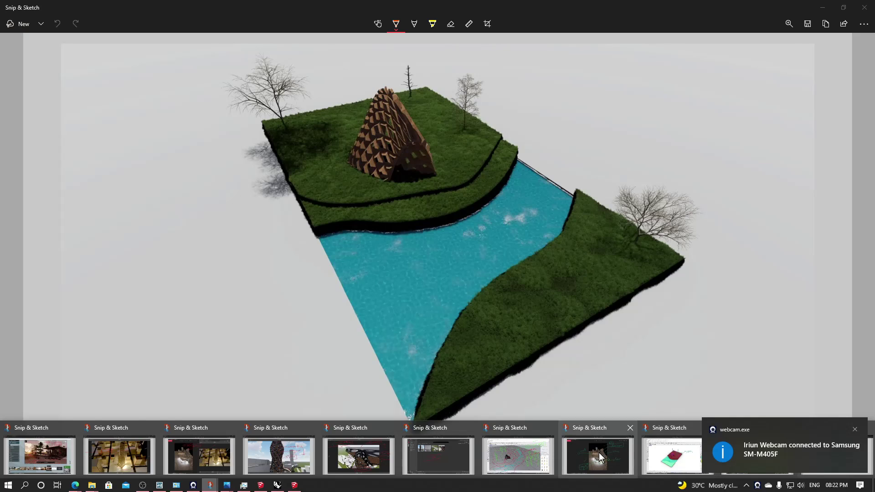
click(855, 431)
- Take another full-screen snip of the render, maximize it and mark the grass around the pavilion and the river in orange pen
key(super+w)
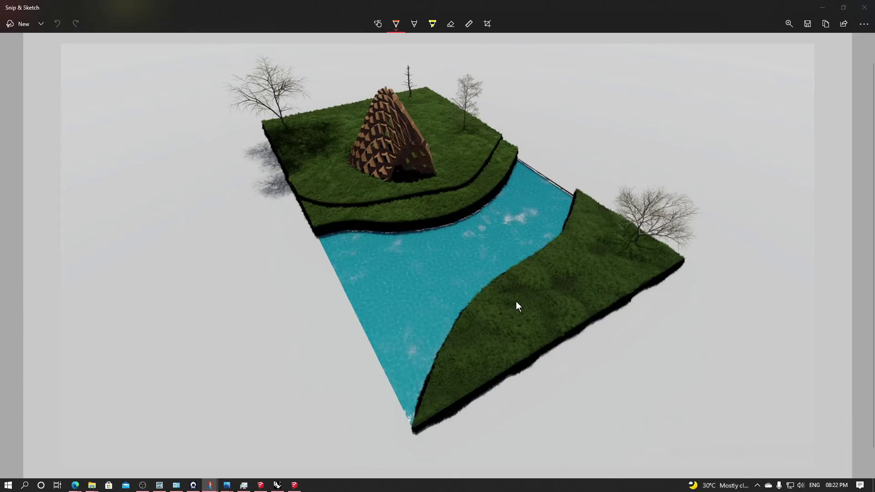
click(800, 466)
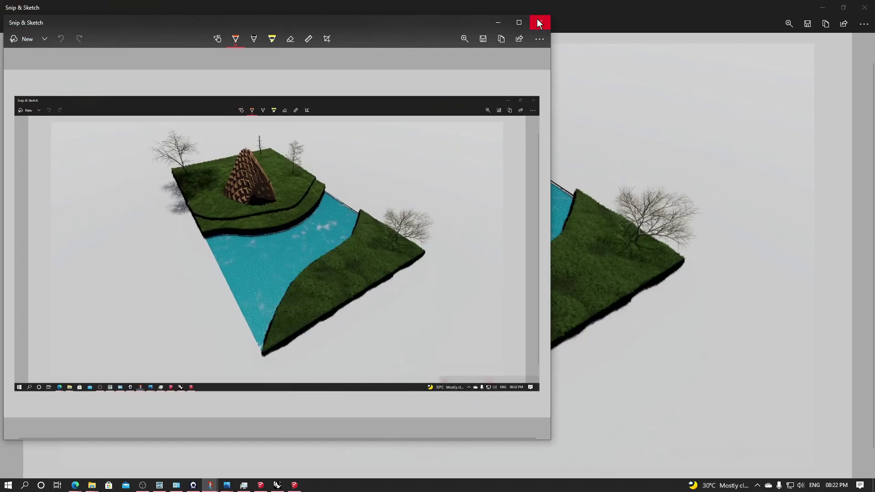
click(517, 21)
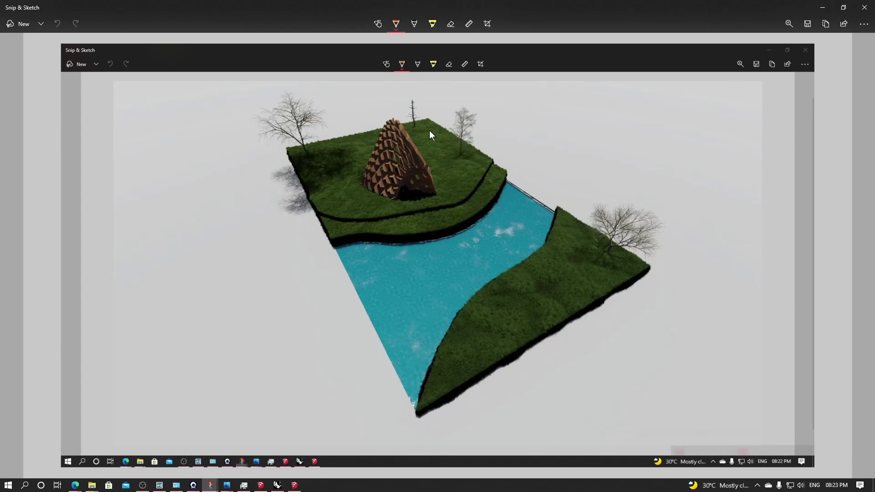
drag(454, 176, 457, 187)
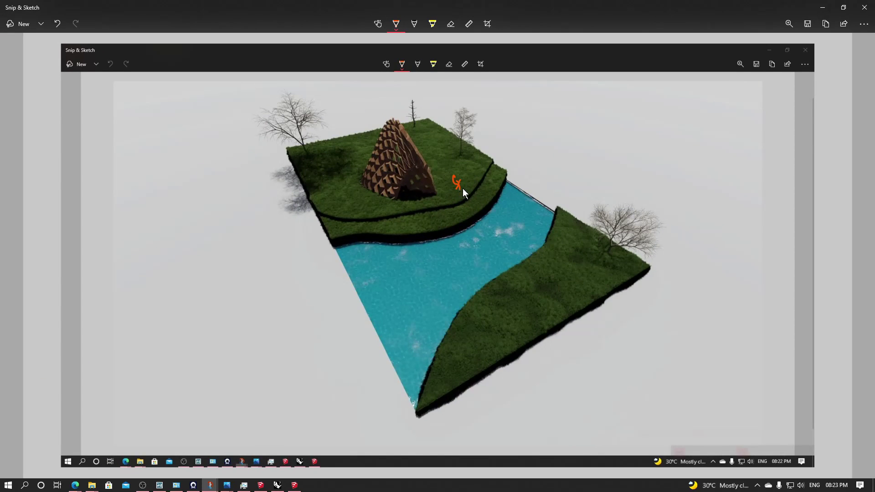
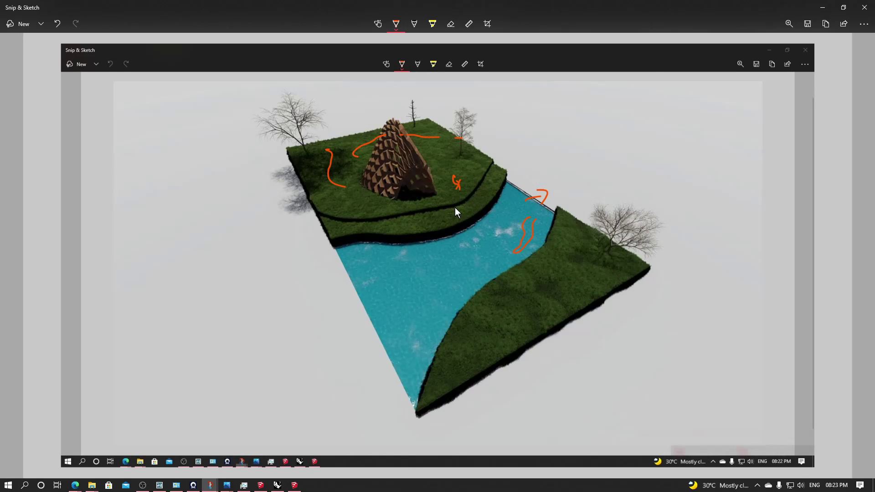
- Minimize the annotated snip, return to Lumion and close the finished render report
click(828, 9)
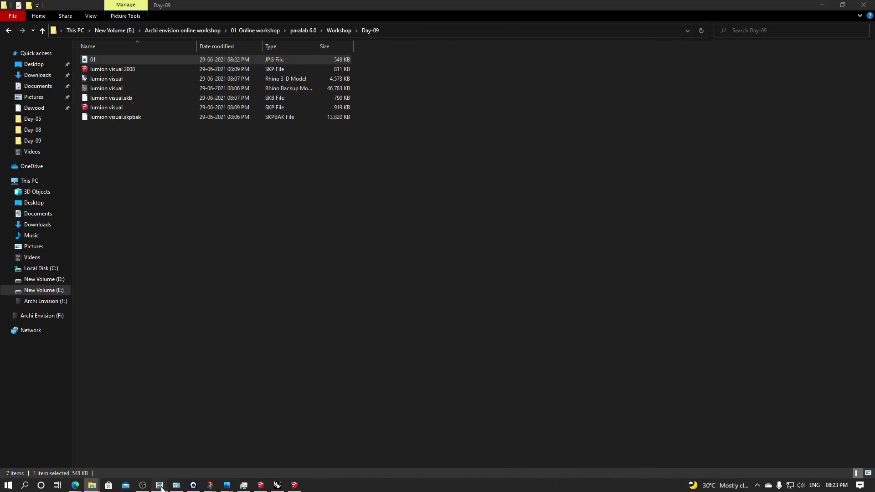
click(177, 488)
click(699, 407)
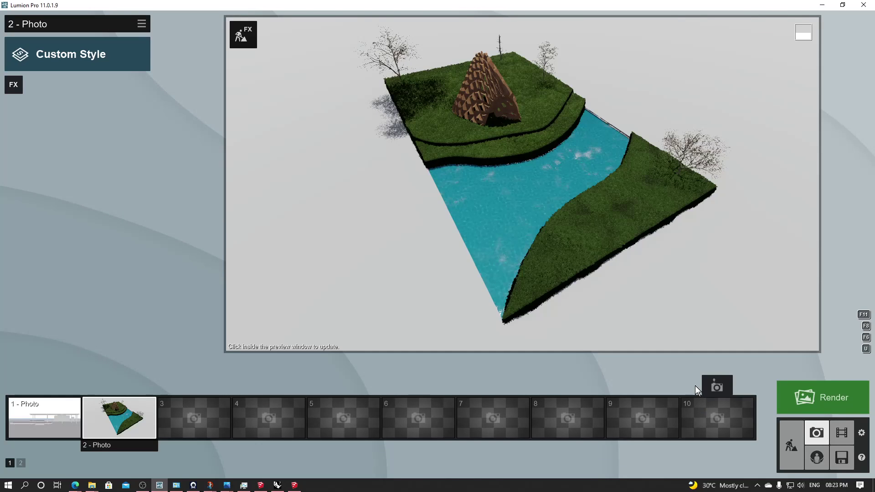
- Return to Build mode and switch object placement to the People and Animals library
mouse_move(648, 342)
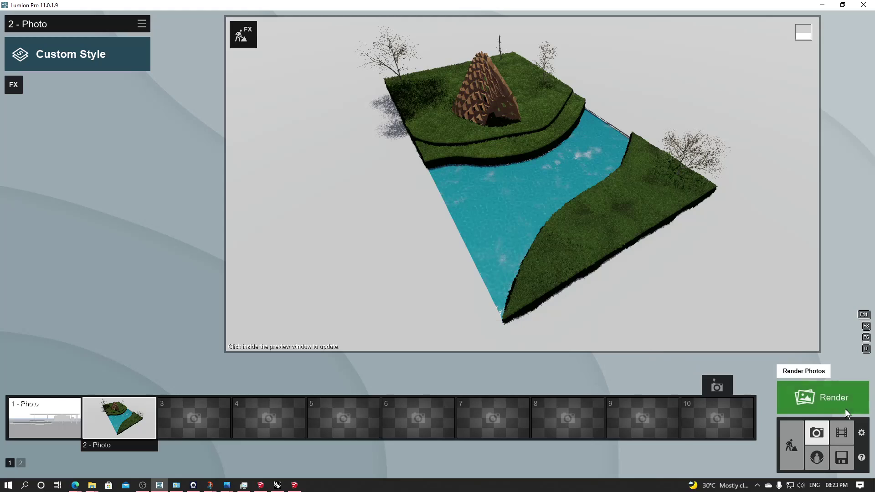
click(800, 449)
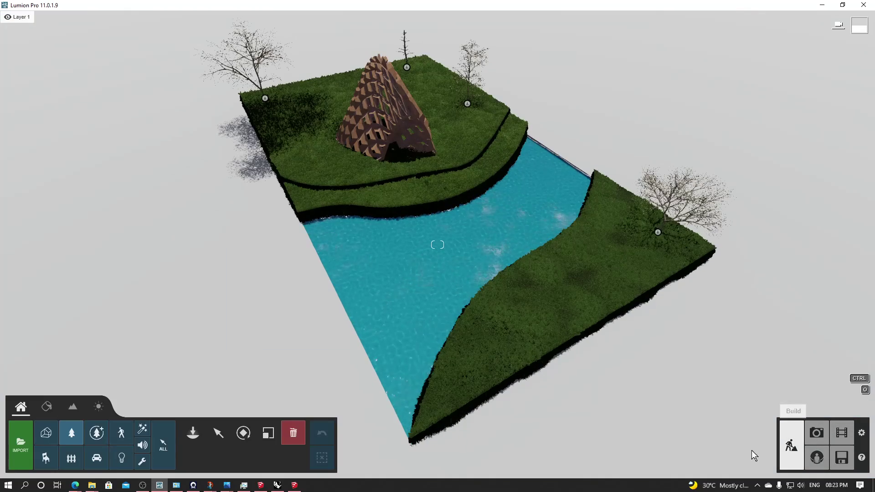
scroll(509, 333, up, 3)
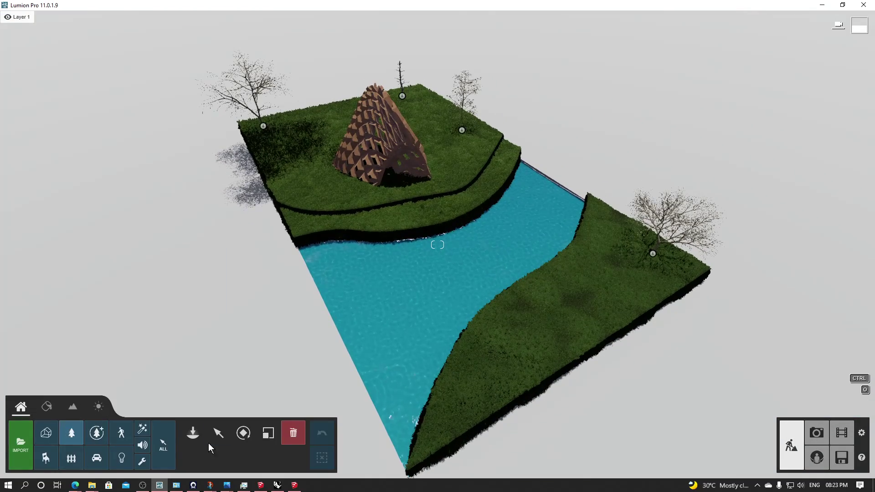
click(193, 436)
mouse_move(78, 182)
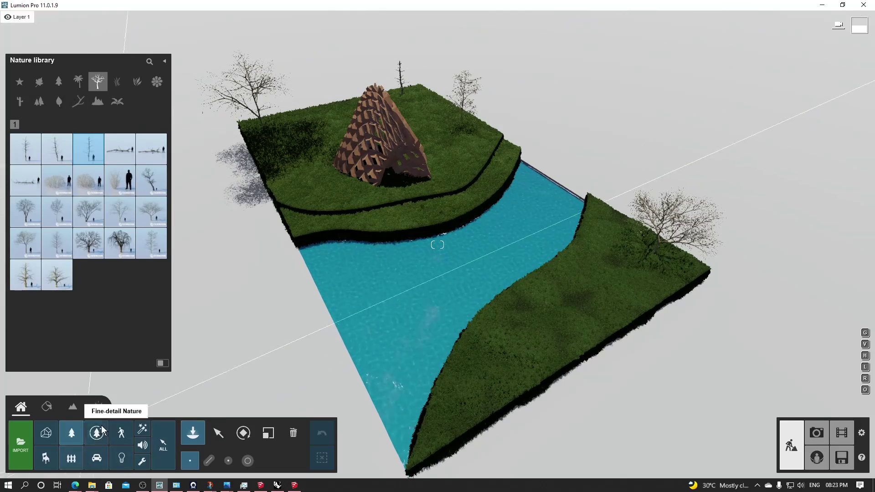
click(122, 433)
mouse_move(100, 190)
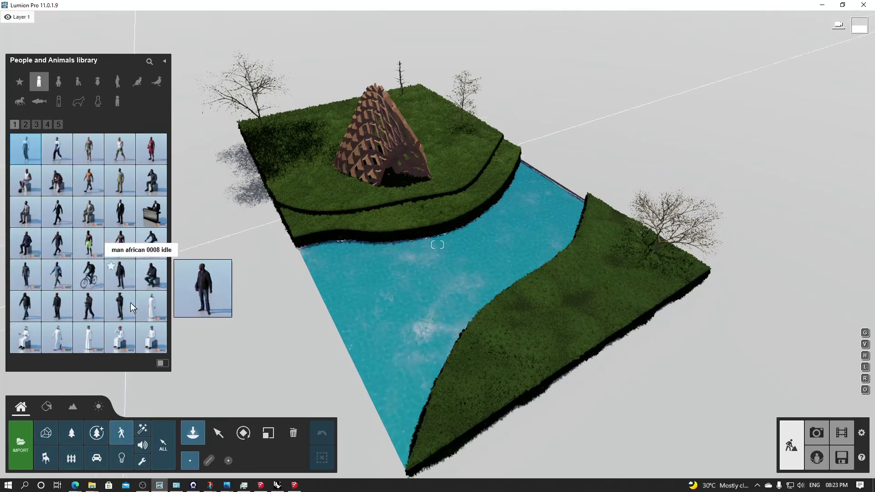
- Place a standing 3D man on the grass in front of the pavilion, to the left of its entrance
click(269, 298)
right_drag(269, 298, 174, 297)
key(w)
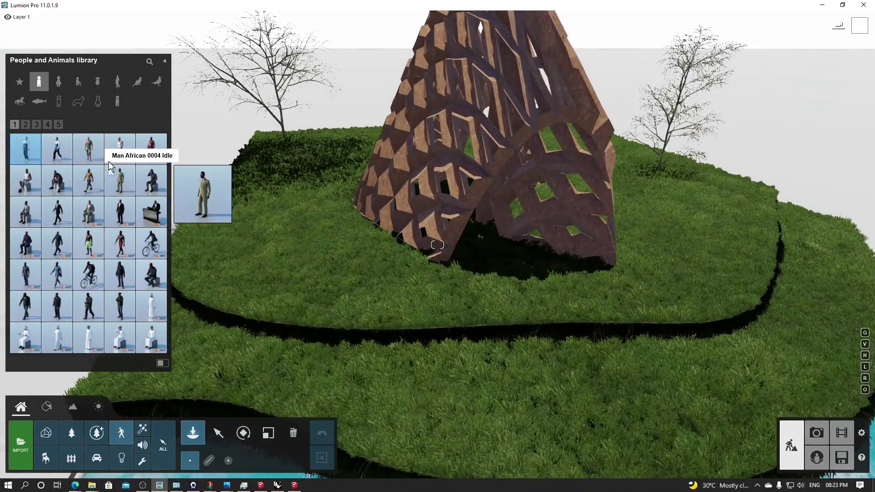
click(61, 79)
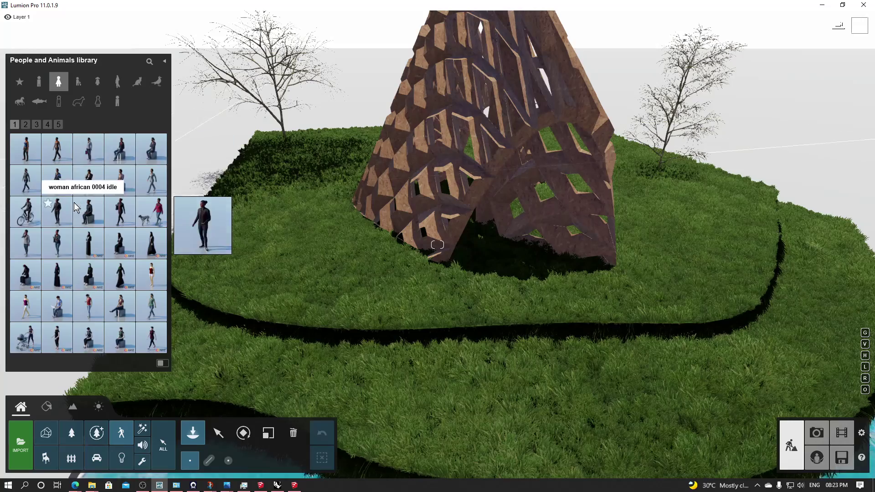
mouse_move(163, 223)
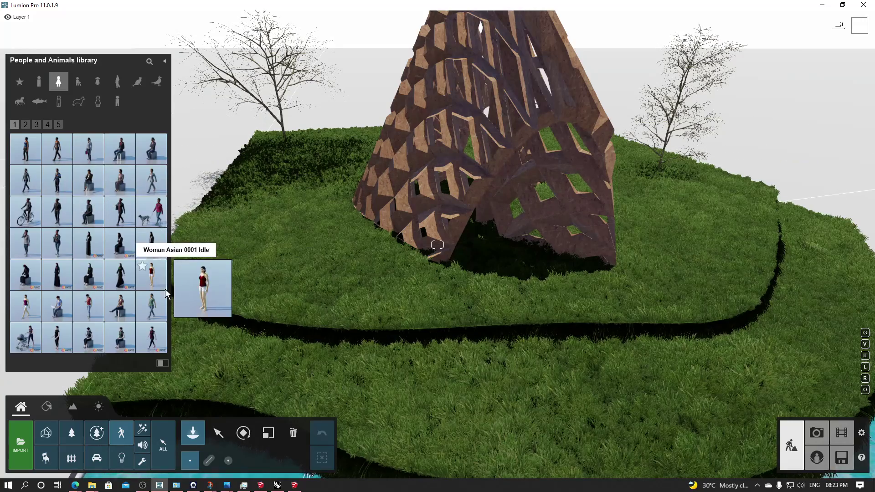
click(117, 84)
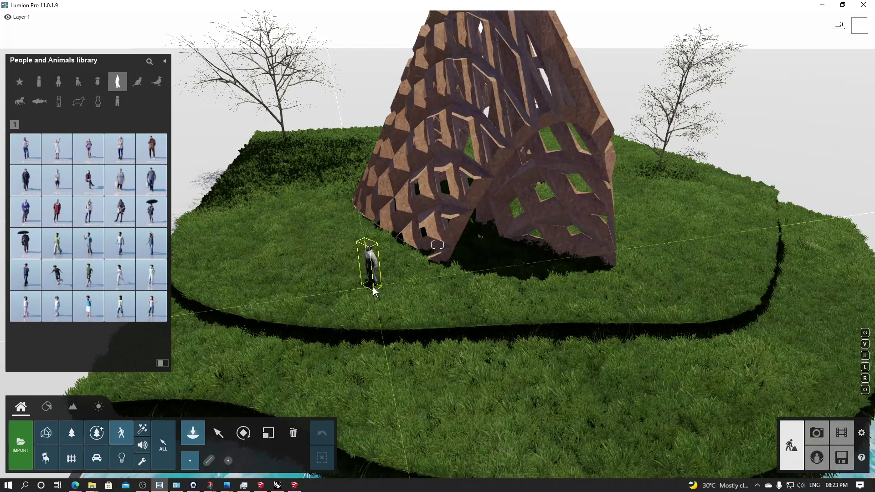
click(372, 286)
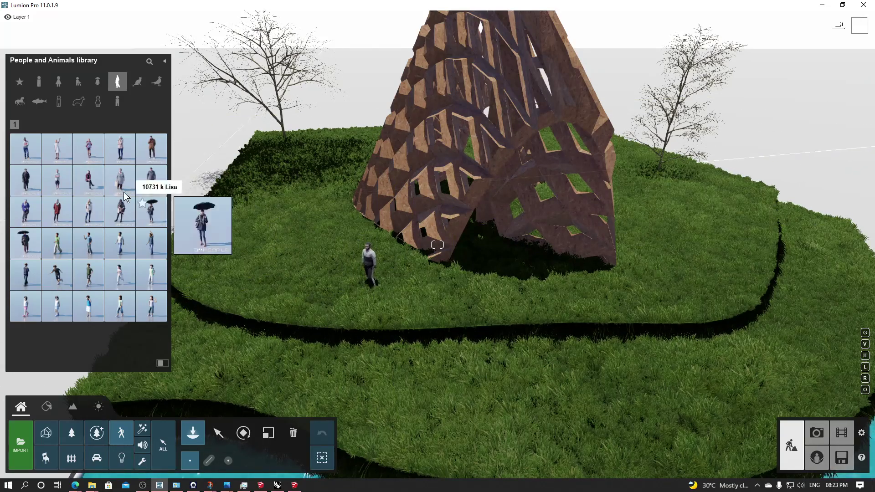
- Place a dog from the pets category on the grass to the left of the standing man
click(138, 83)
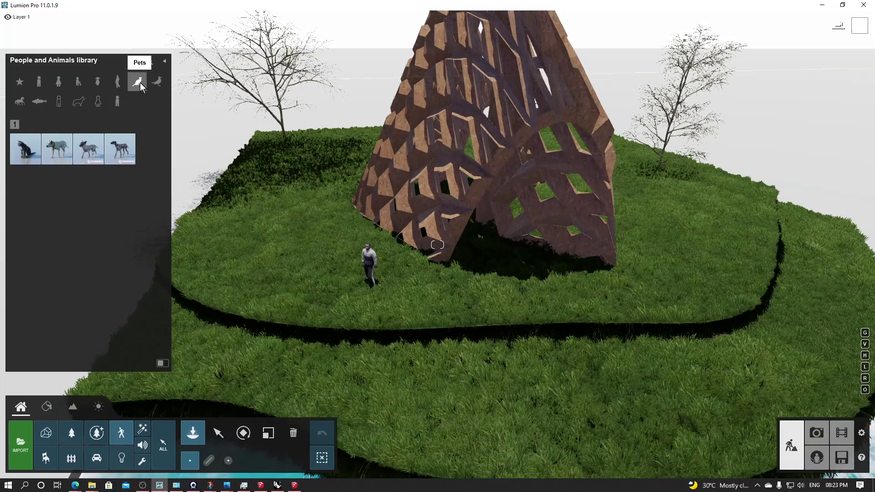
click(59, 155)
click(239, 255)
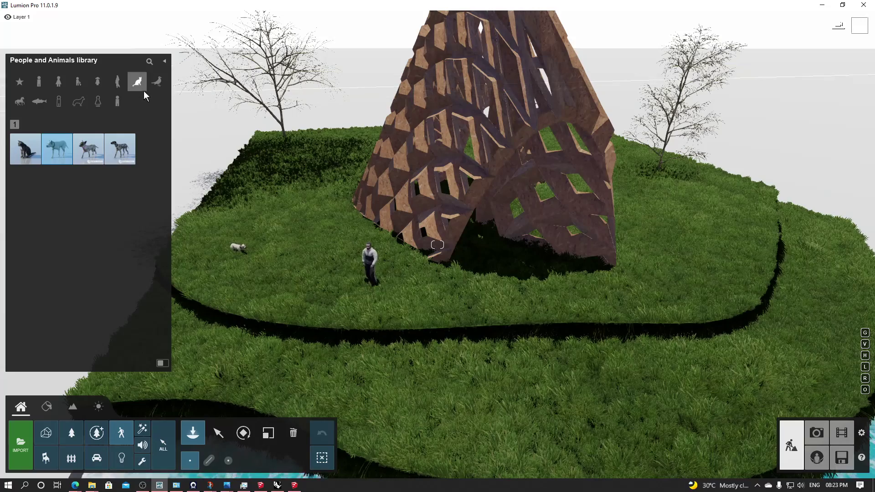
- Place Duck 002 Idle models on the river surface in front of the pavilion bank
click(157, 82)
mouse_move(88, 162)
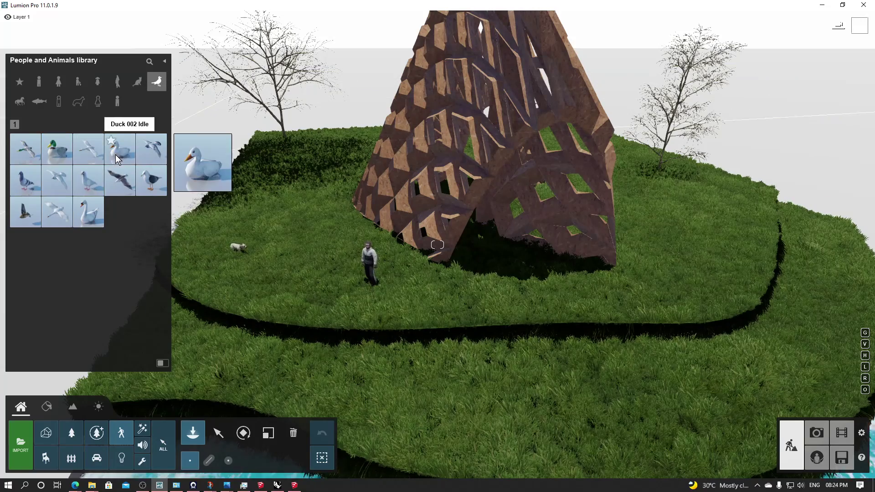
click(120, 149)
scroll(456, 260, down, 5)
scroll(456, 260, down, 3)
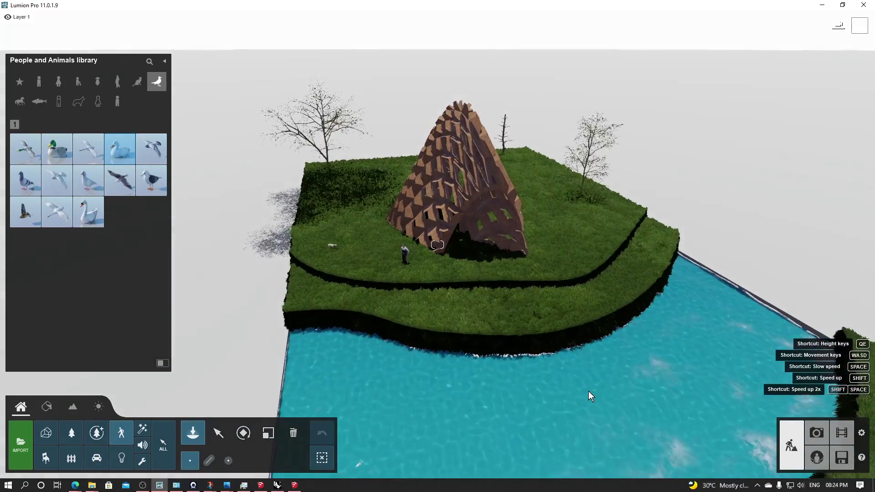
click(589, 394)
click(504, 397)
right_drag(504, 398, 513, 424)
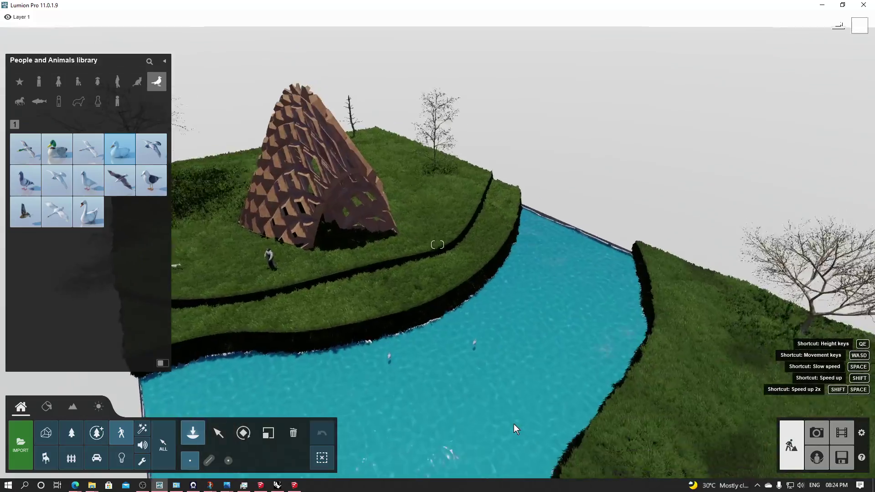
scroll(484, 354, up, 8)
scroll(517, 371, up, 3)
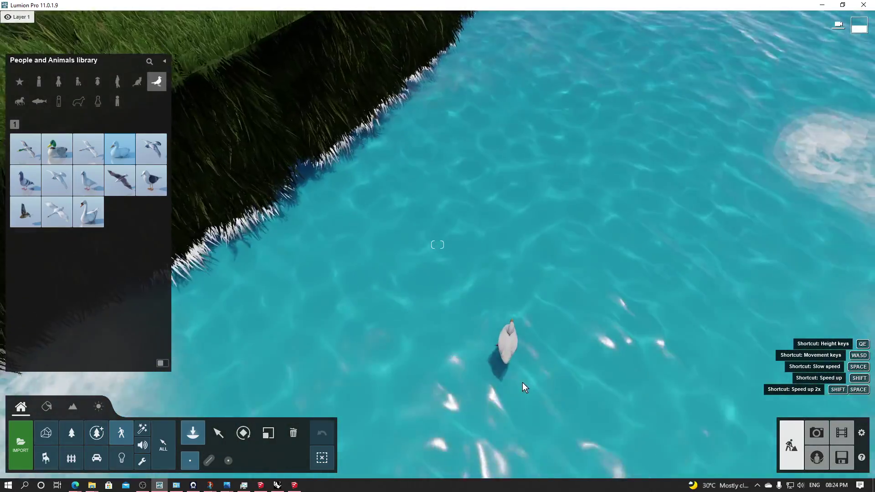
click(523, 383)
- Add a white flying bird near the pavilion from the birds category
right_drag(522, 383, 522, 360)
key(d)
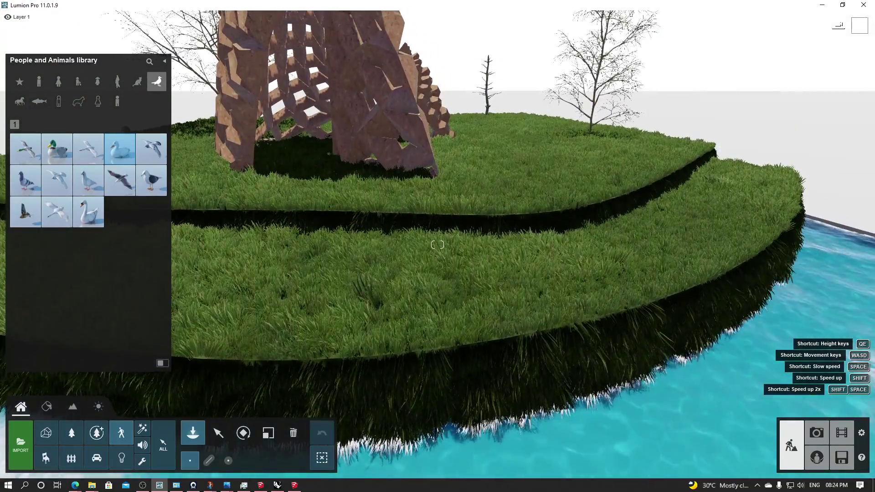
key(s)
key(s)
click(57, 212)
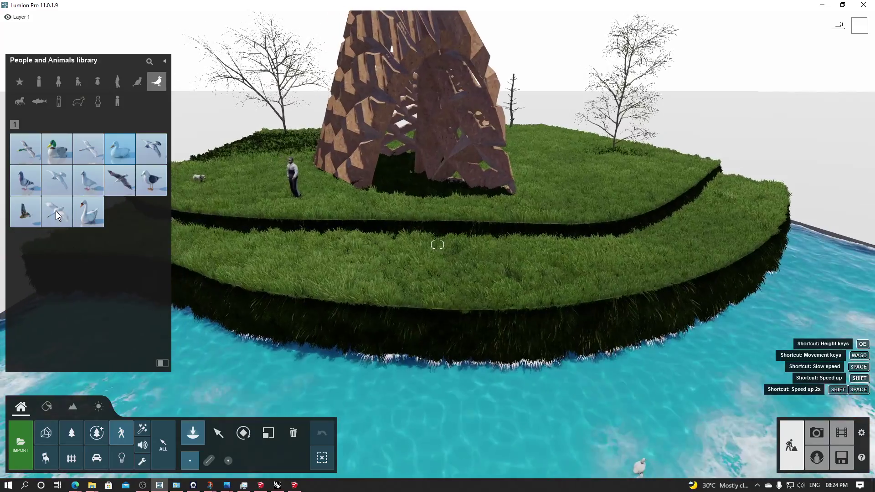
click(529, 396)
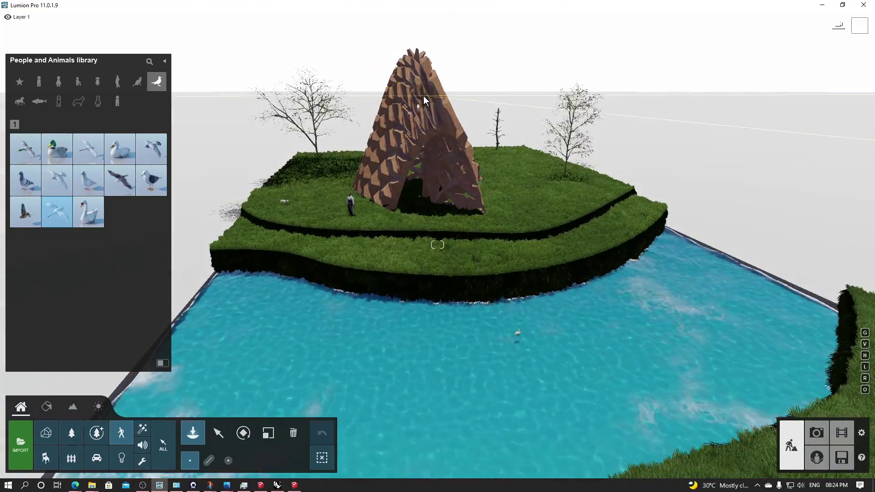
key(w)
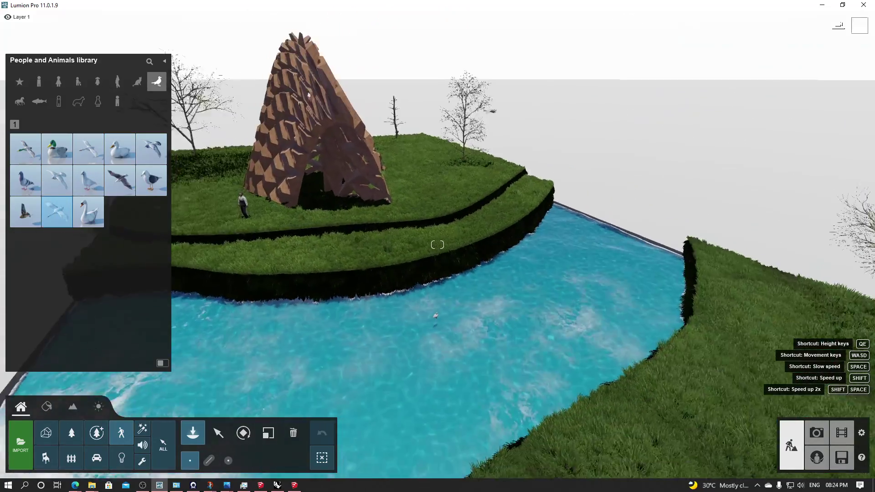
- Add another type of flying bird over the pavilion and river site
click(169, 191)
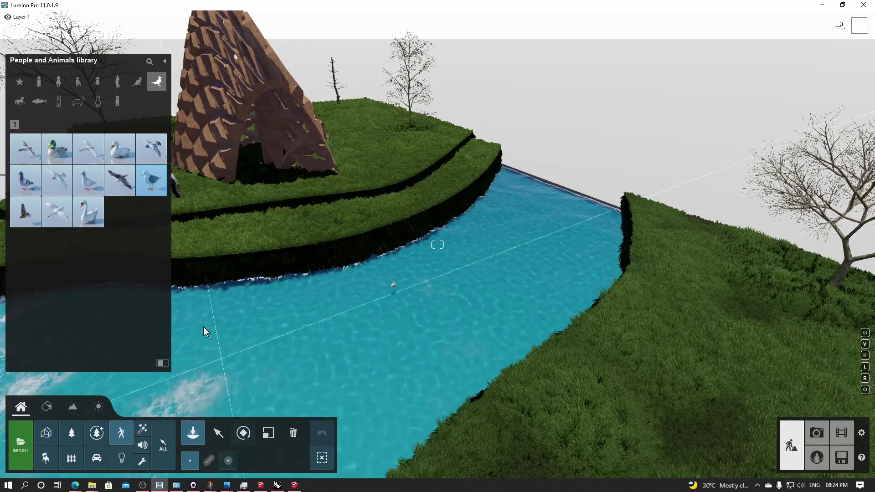
right_drag(747, 315, 276, 198)
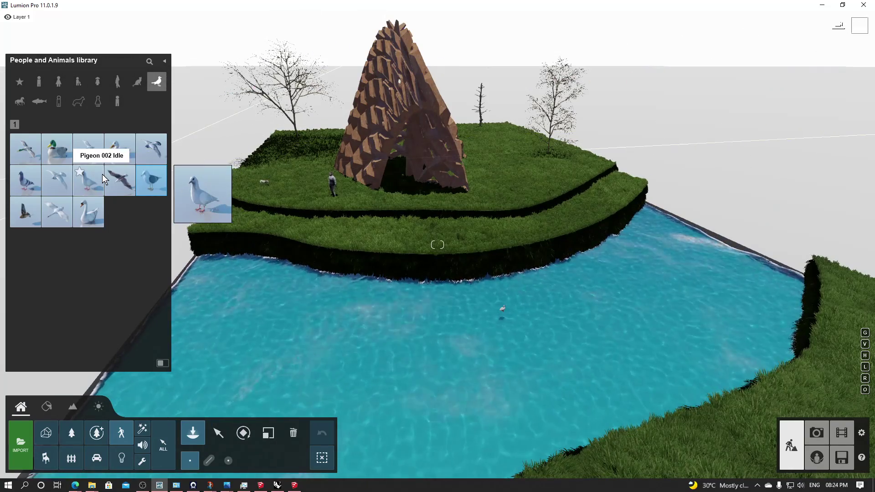
click(146, 154)
scroll(477, 198, down, 3)
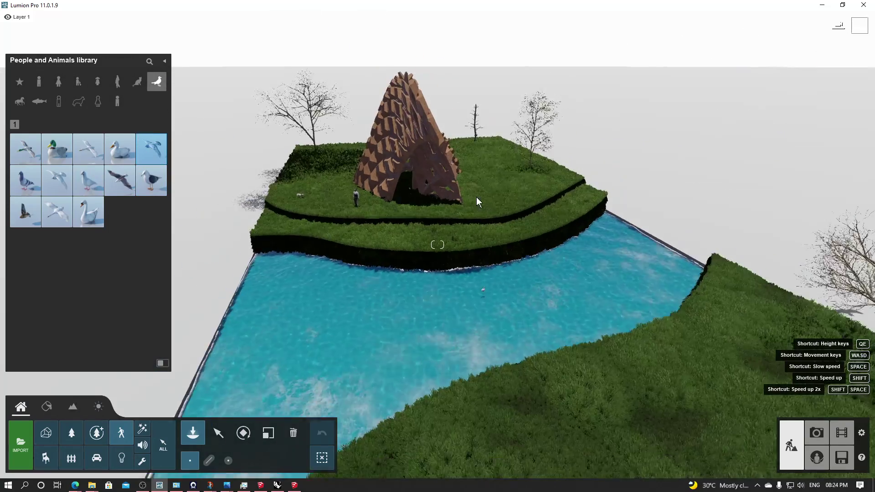
right_drag(477, 197, 651, 193)
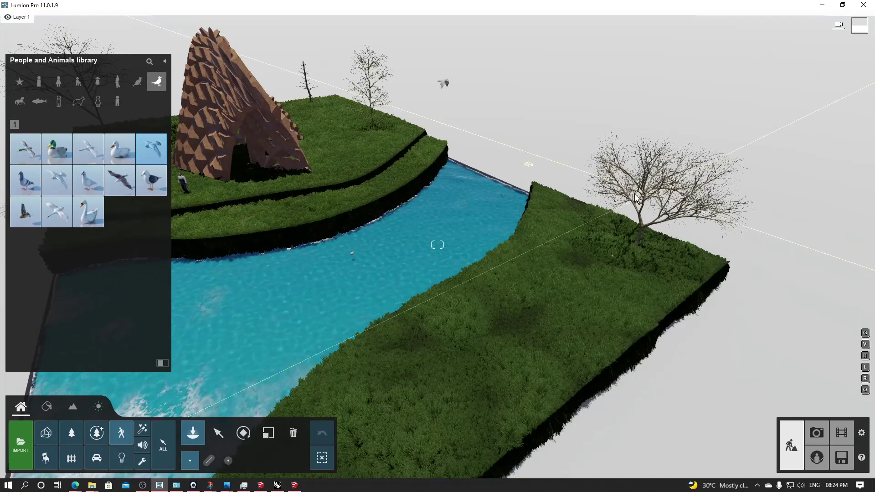
right_drag(585, 223, 402, 230)
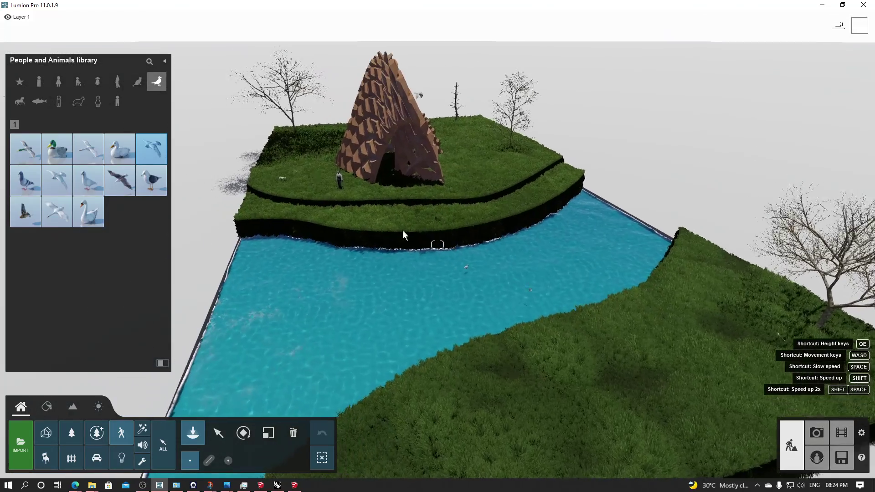
- Place a standing man inside the pavilion entrance and a person holding an umbrella on the grass to the pavilion's right
click(118, 81)
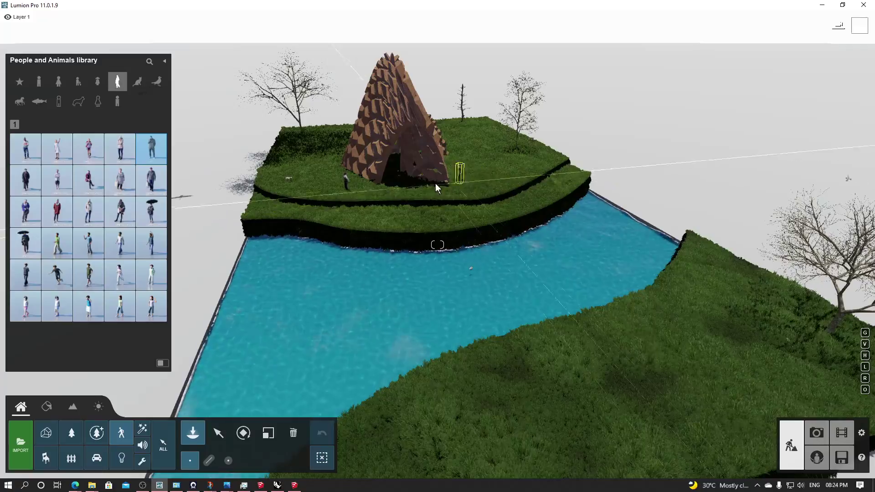
click(425, 199)
mouse_move(425, 199)
right_down()
mouse_move(449, 200)
mouse_move(483, 237)
mouse_move(426, 273)
mouse_move(436, 185)
mouse_move(421, 210)
right_up()
key(w)
key(q)
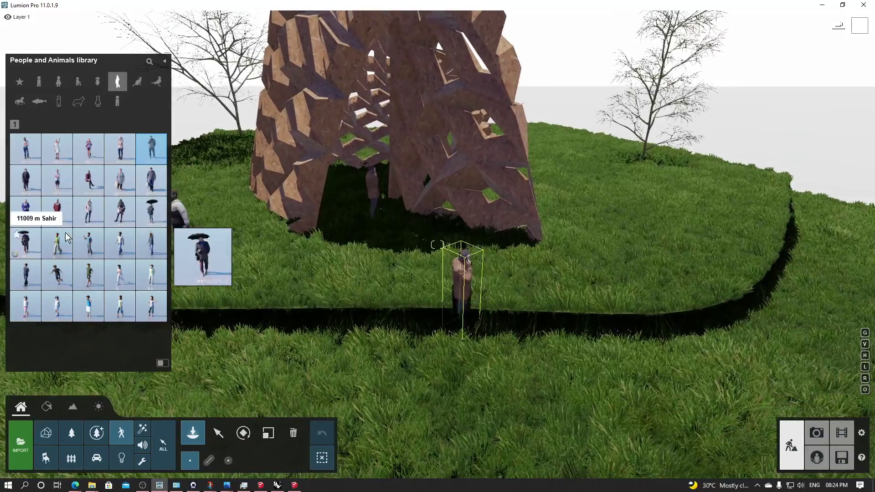
click(150, 214)
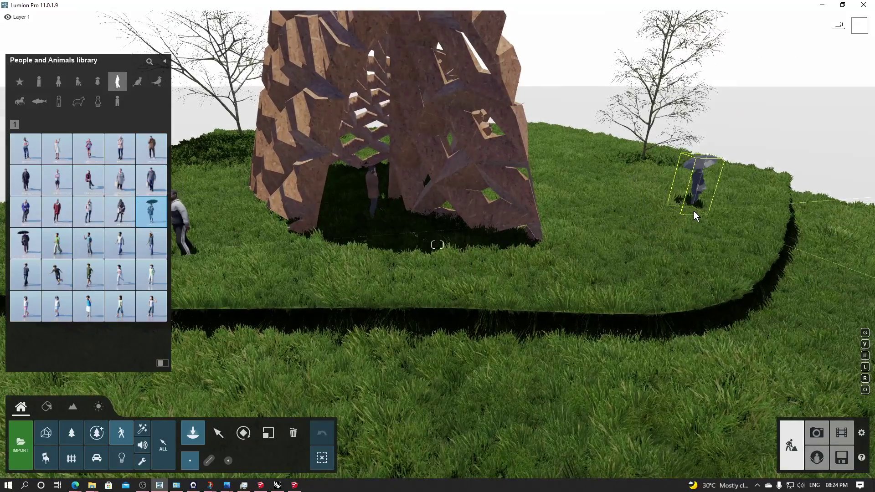
click(706, 212)
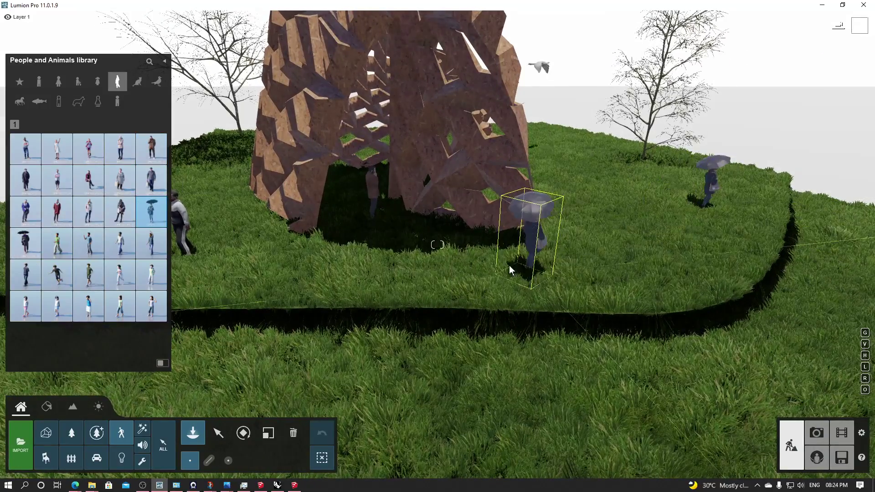
- Place the Girl Asian 001 Idle figure on the grass between the dog and the standing man
key(s)
key(w)
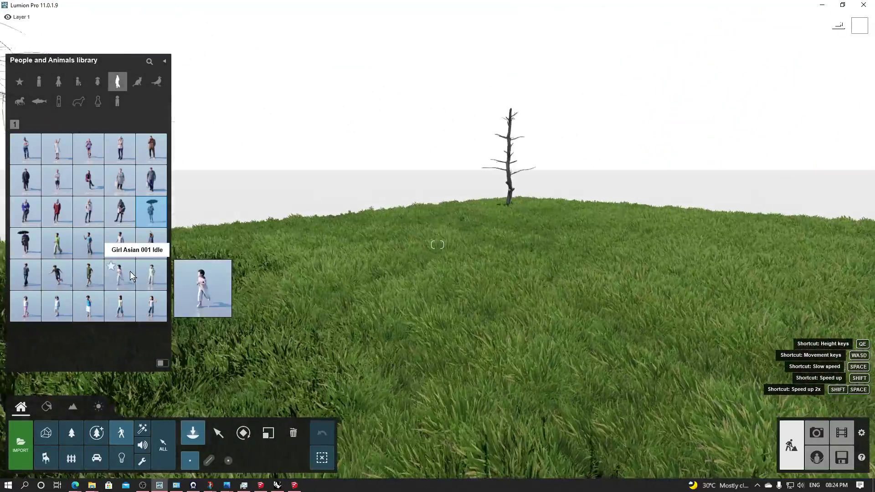
click(120, 274)
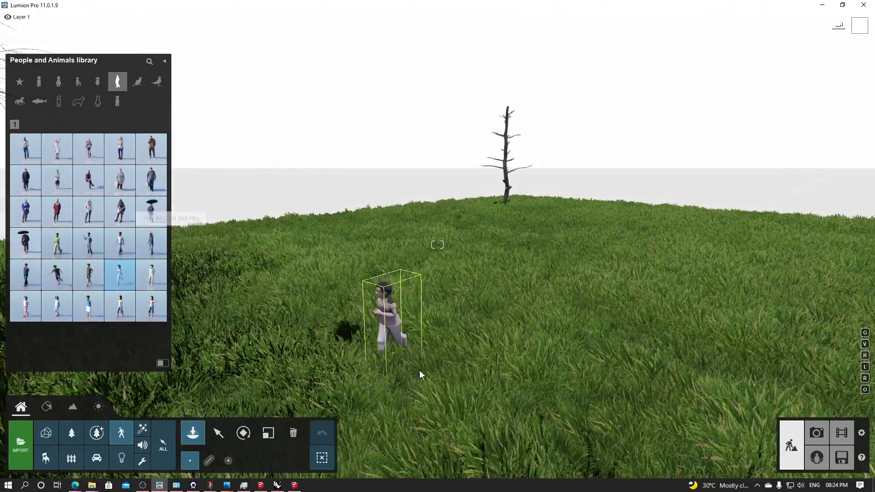
click(639, 309)
key(s)
key(s)
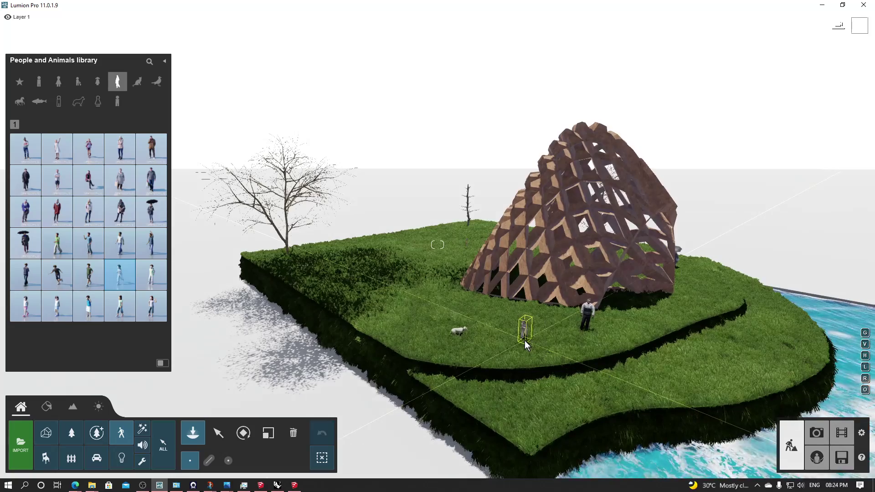
click(529, 336)
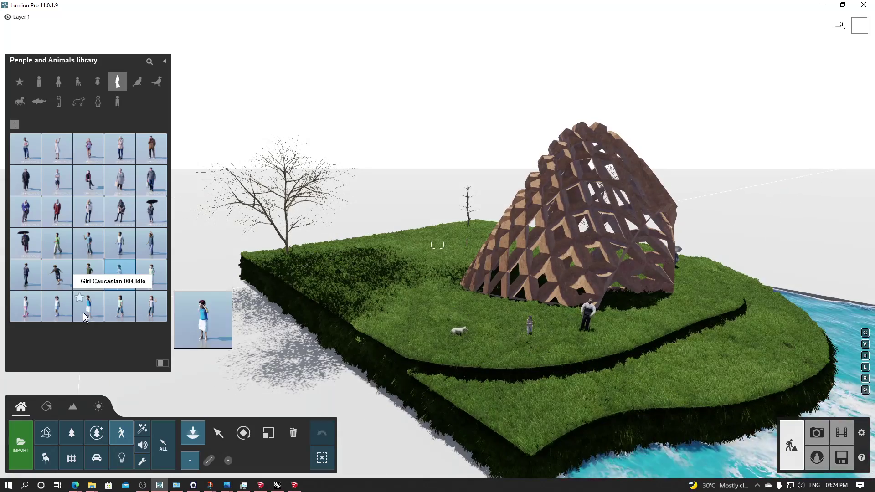
- Place the figure carrying an umbrella on the lawn near the hedge and Man African 0003 Seated on the grass terrace's edge
click(23, 251)
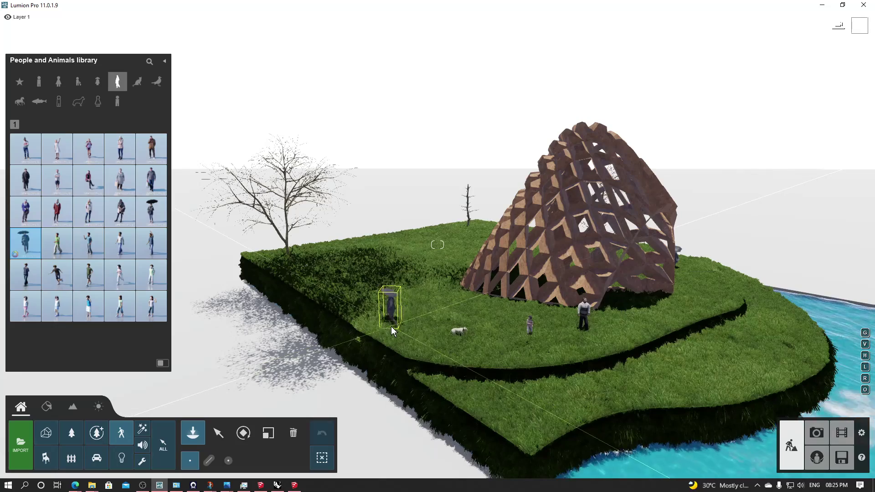
click(388, 326)
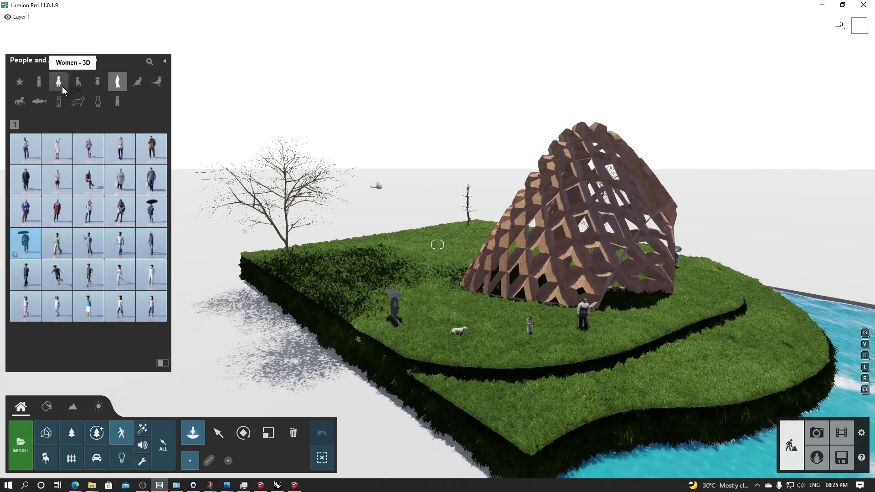
click(38, 81)
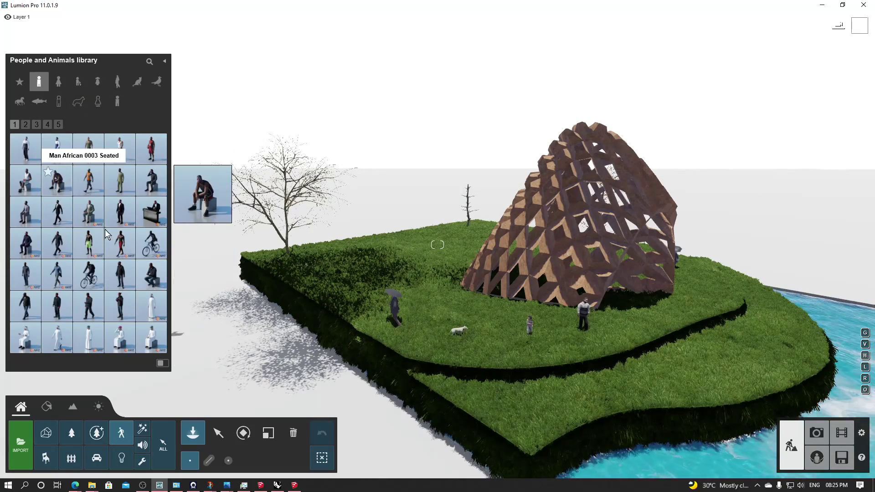
right_drag(305, 338, 389, 360)
key(w)
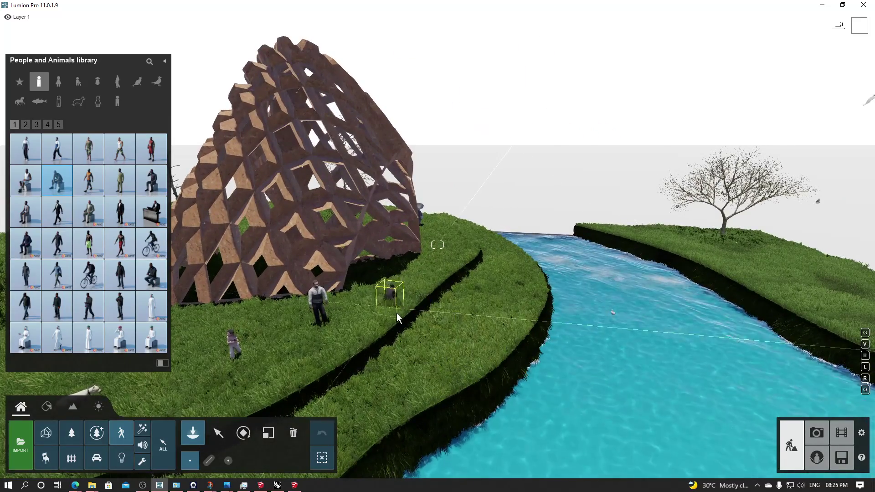
key(s)
right_drag(524, 283, 419, 419)
key(w)
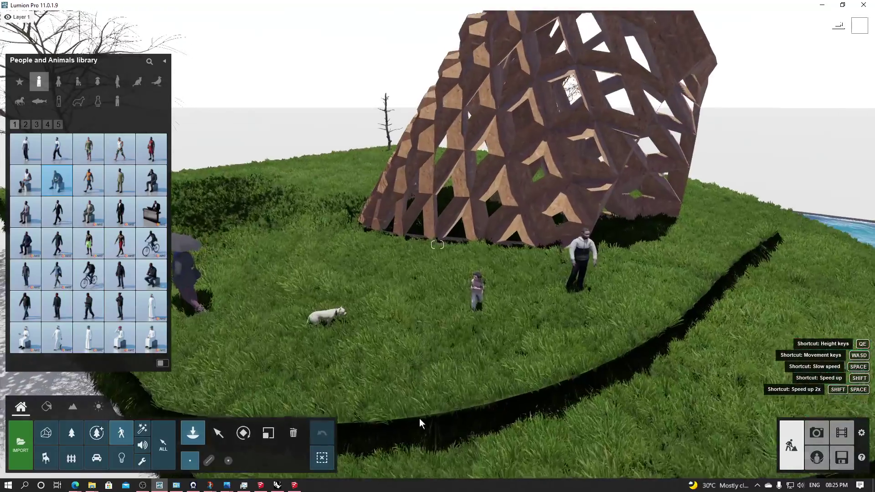
click(439, 415)
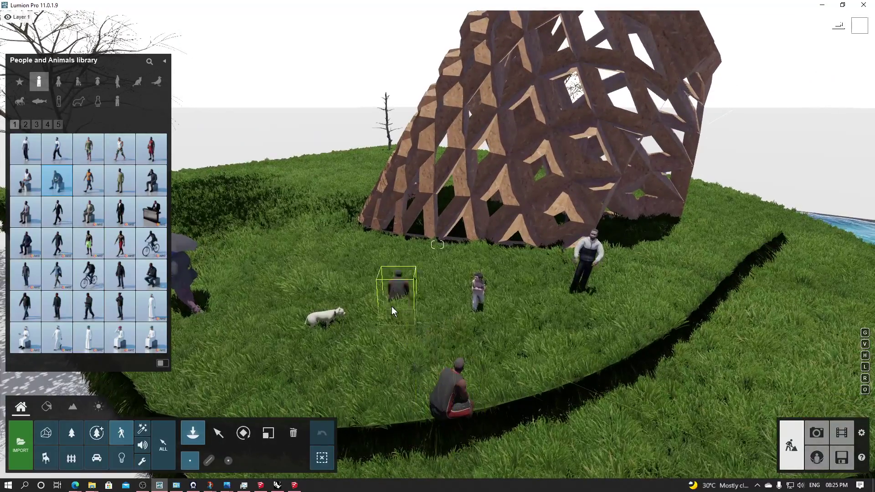
- Rotate the seated man to face outward from the terrace edge and shift him slightly horizontally to sit on the ledge
click(246, 435)
key(s)
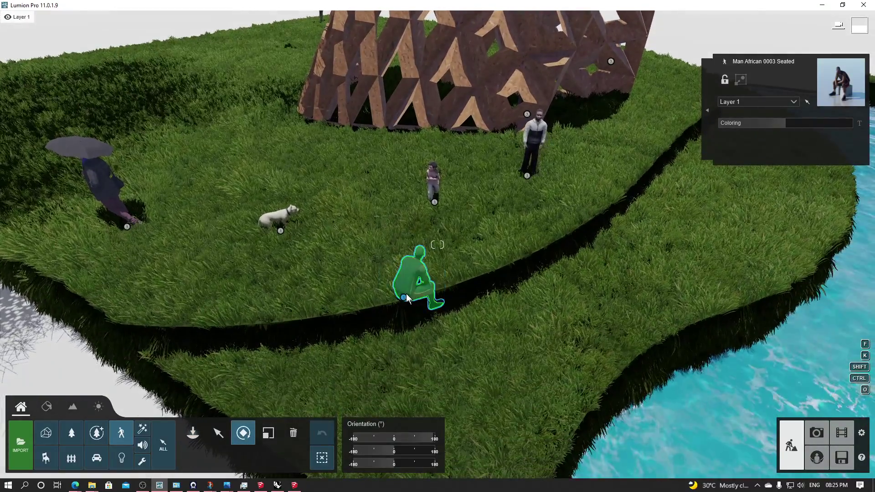
drag(415, 307, 438, 335)
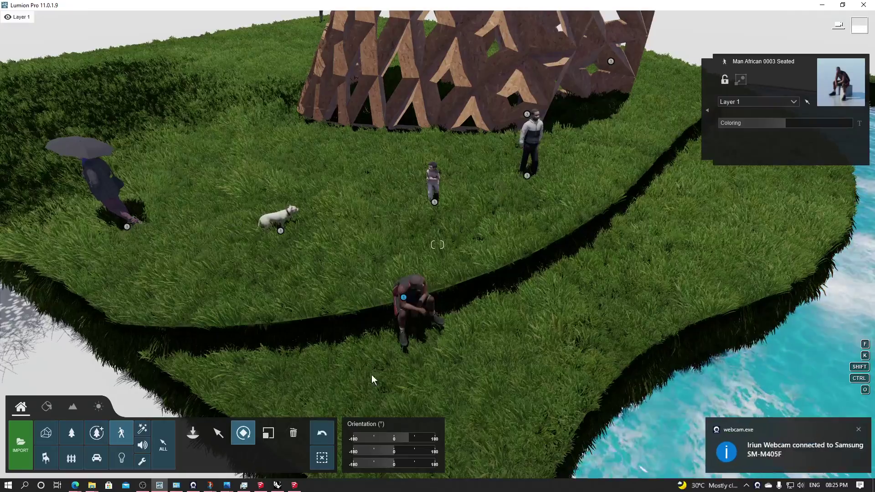
click(231, 440)
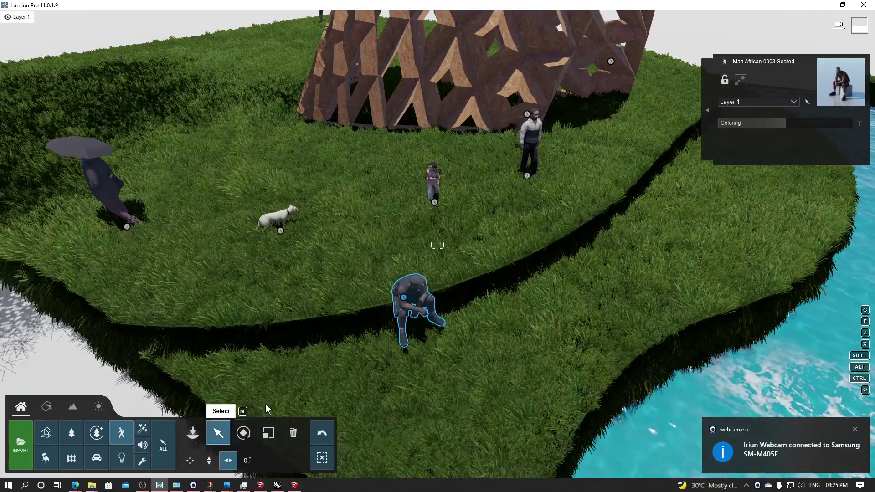
drag(404, 298, 404, 300)
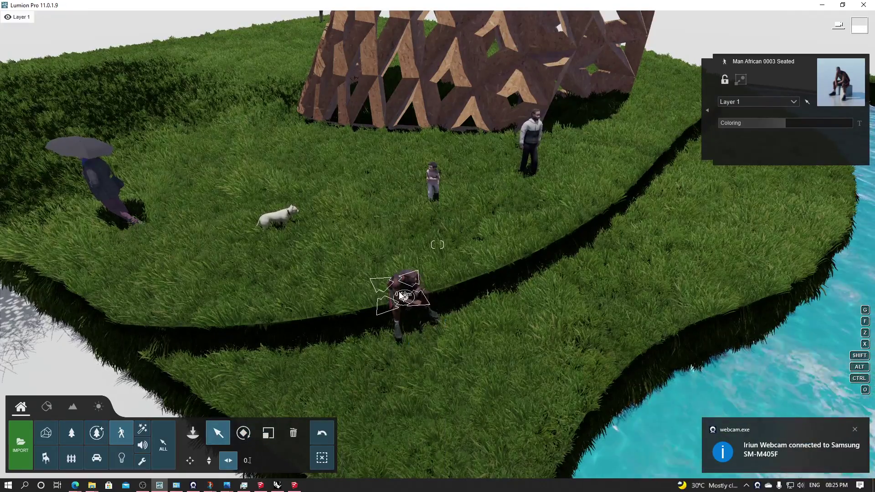
- Move Girl Asian 001 Idle from the front lawn to beside the umbrella-carrying figure on the far side of the pavilion
key(s)
key(d)
right_drag(231, 228, 212, 176)
click(190, 461)
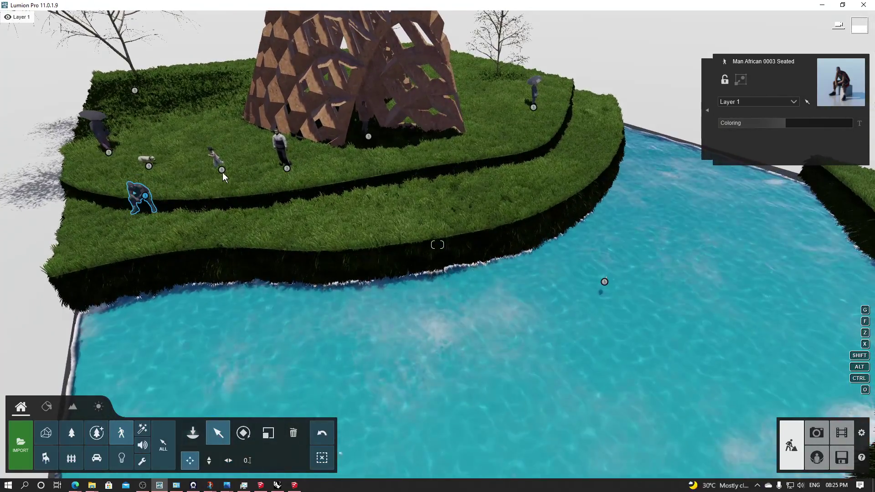
drag(221, 166, 522, 114)
key(s)
right_drag(237, 178, 283, 154)
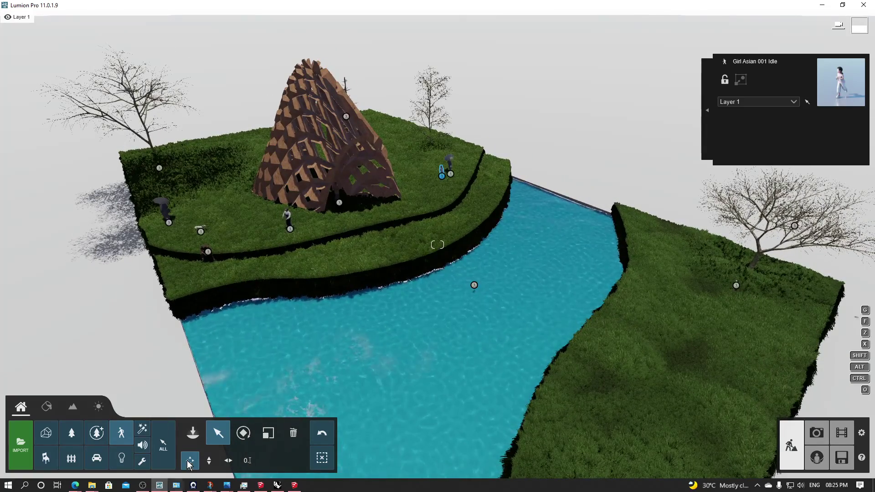
- Place two copies of the dark-clothed boy from the 3D boys on the pavilion's river side, one near the entrance
click(192, 437)
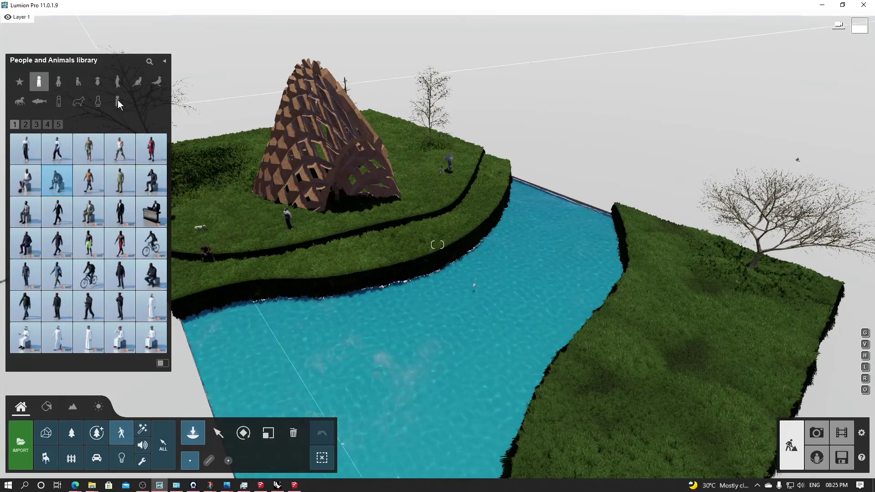
click(55, 83)
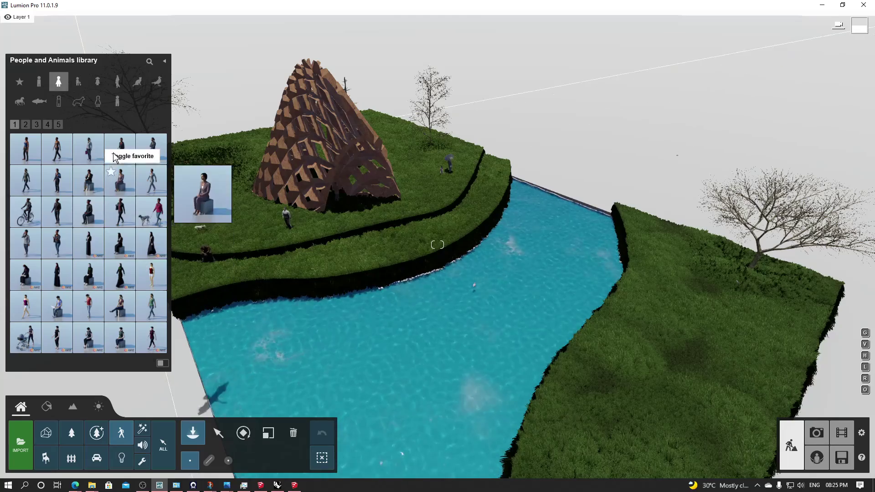
click(84, 83)
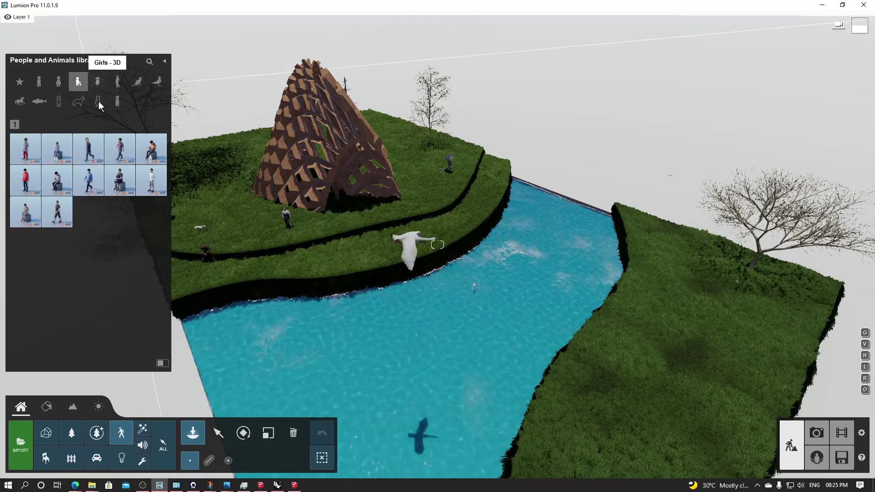
click(100, 147)
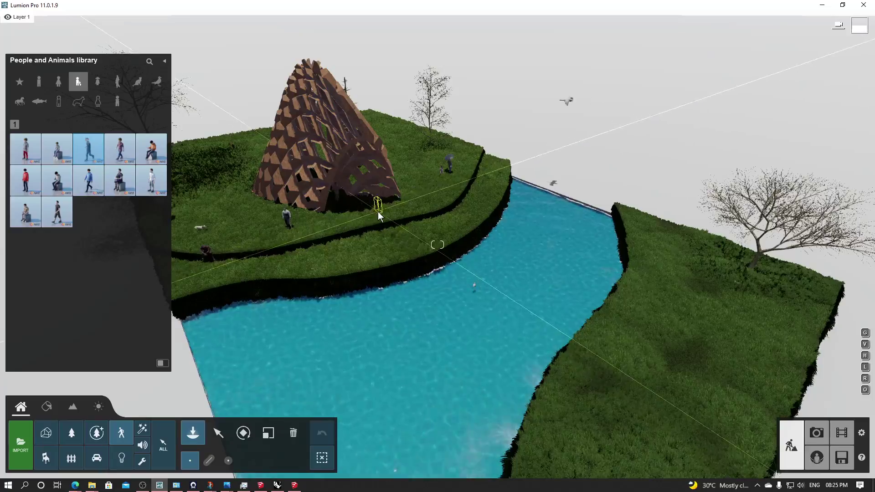
click(378, 213)
click(461, 211)
mouse_move(462, 211)
right_down()
mouse_move(424, 207)
mouse_move(445, 219)
mouse_move(449, 201)
mouse_move(459, 213)
right_up()
key(w)
key(w)
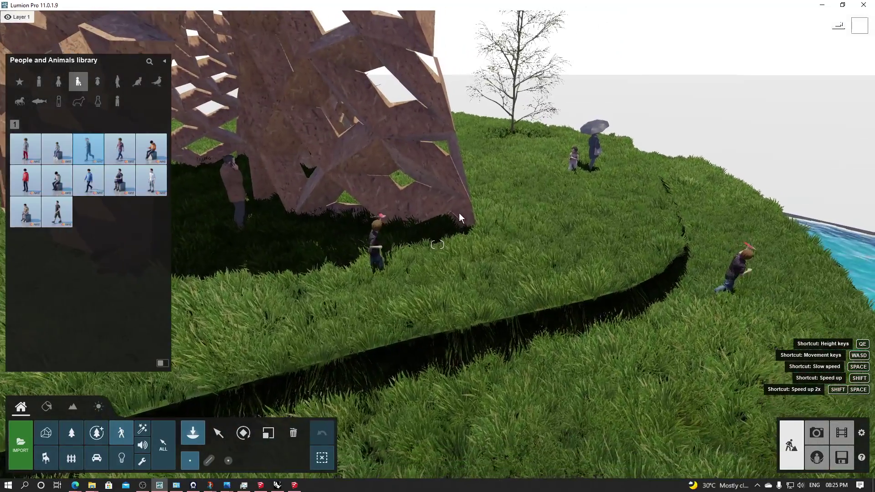
click(293, 432)
key(s)
right_drag(548, 321, 380, 298)
- Place the standing girl in red from the 3D girls on the lawn outside the pavilion's arched opening
click(187, 436)
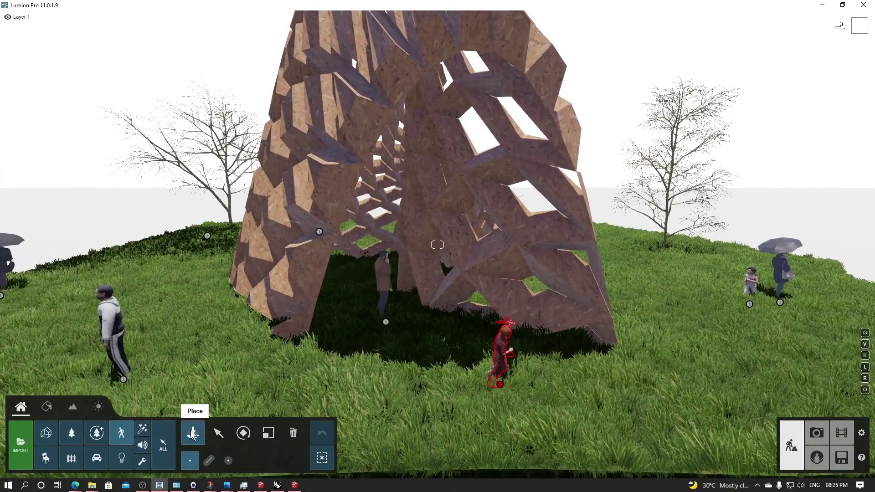
click(97, 82)
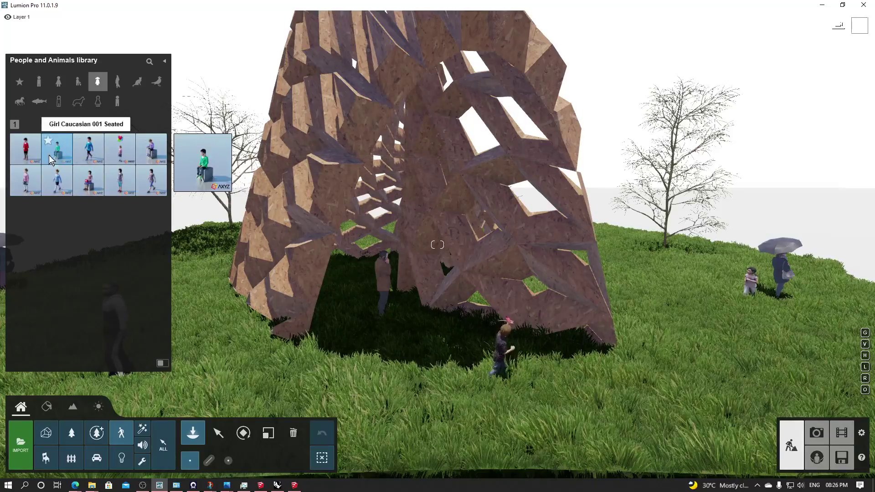
key(w)
right_drag(255, 235, 478, 255)
key(a)
click(344, 219)
key(a)
key(s)
key(q)
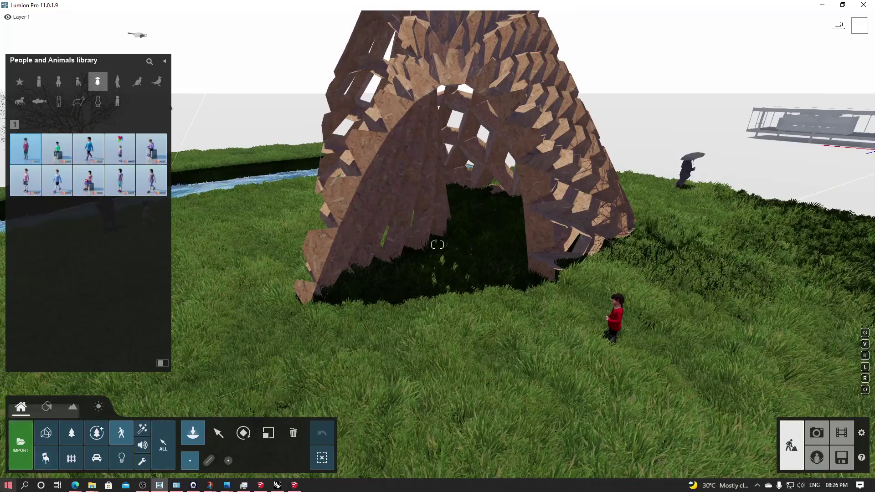
- Place a Line Light from the area lights on the grass at the base of the pavilion's outer wall
click(132, 455)
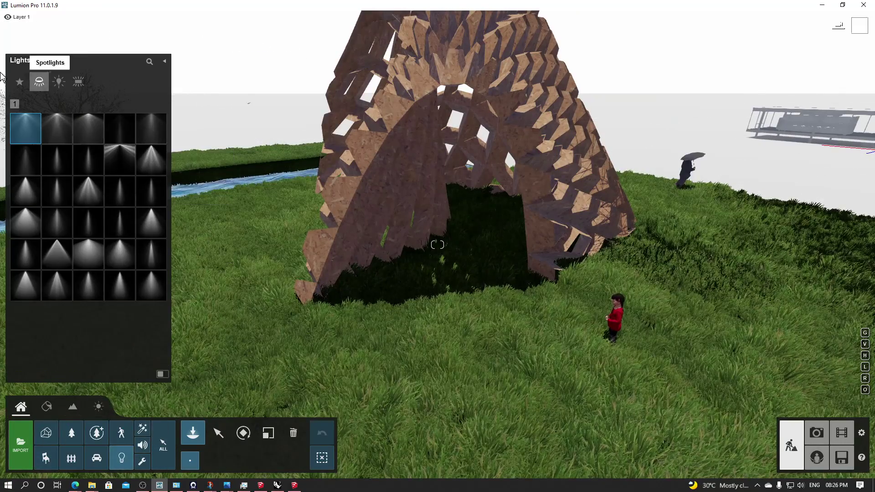
click(59, 82)
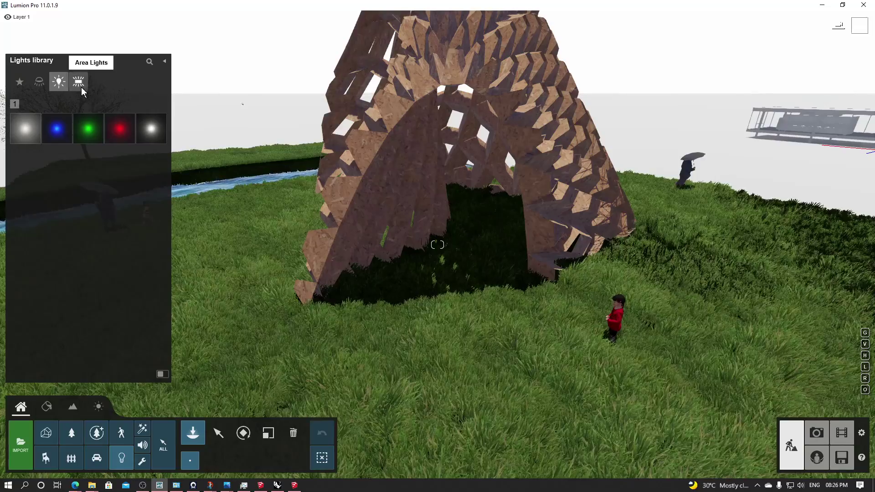
click(78, 83)
click(58, 129)
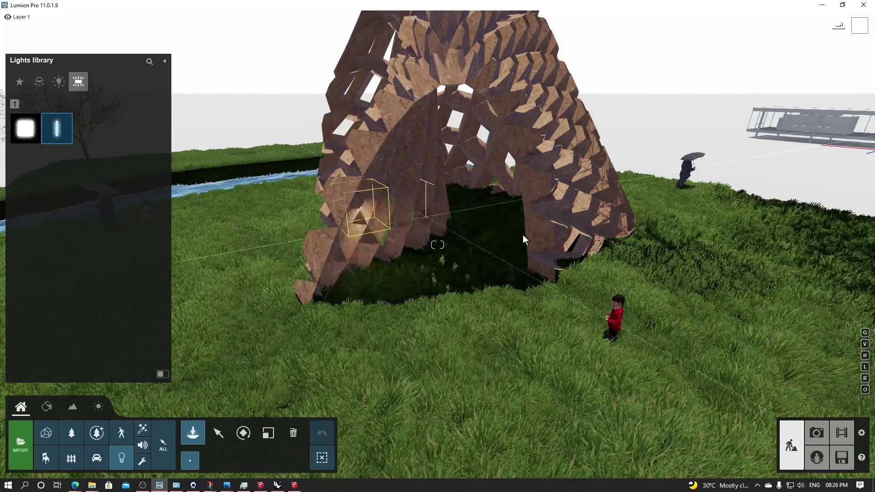
scroll(511, 260, up, 5)
scroll(488, 278, down, 4)
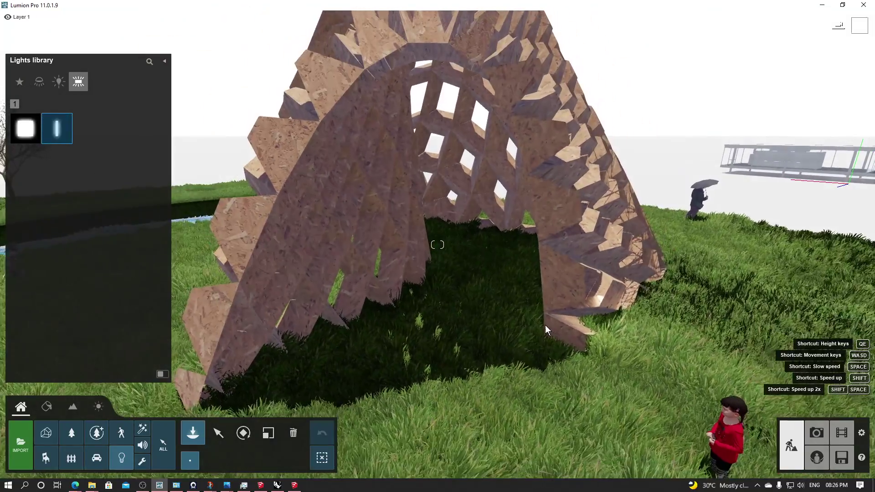
right_drag(426, 336, 343, 316)
scroll(343, 316, down, 4)
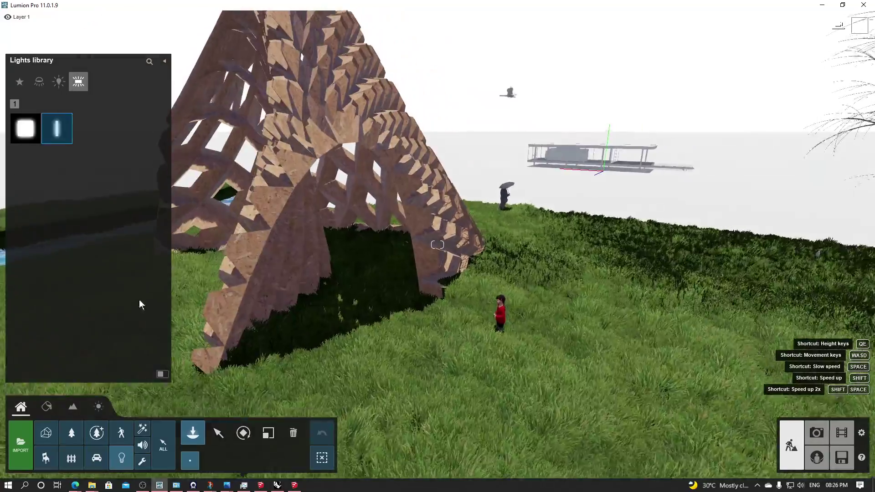
middle_drag(284, 357, 333, 334)
key(a)
right_drag(333, 334, 335, 338)
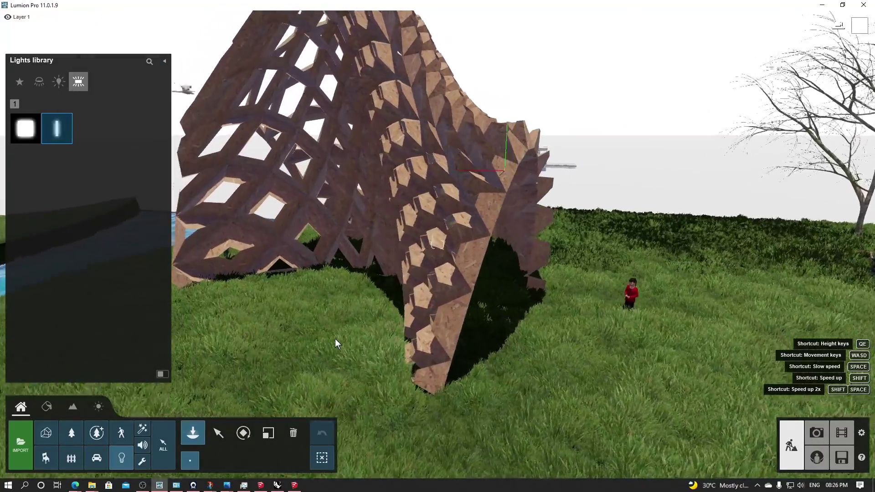
key(w)
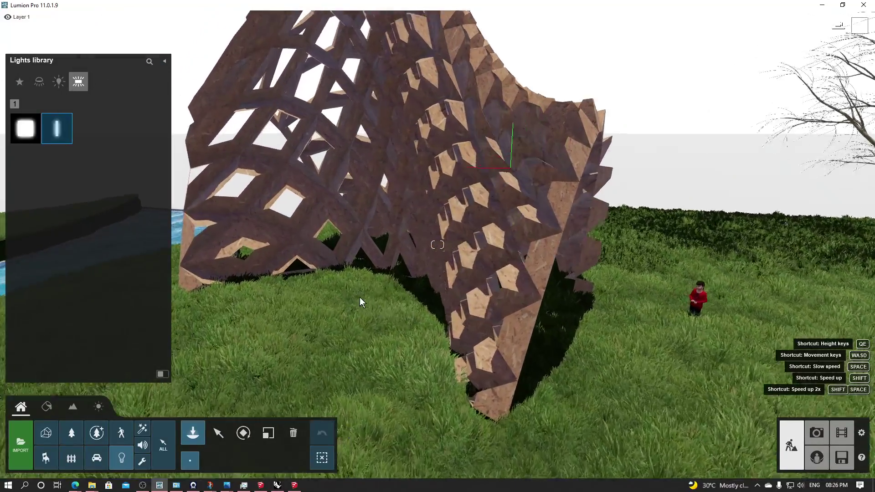
key(a)
right_drag(359, 297, 448, 300)
click(448, 300)
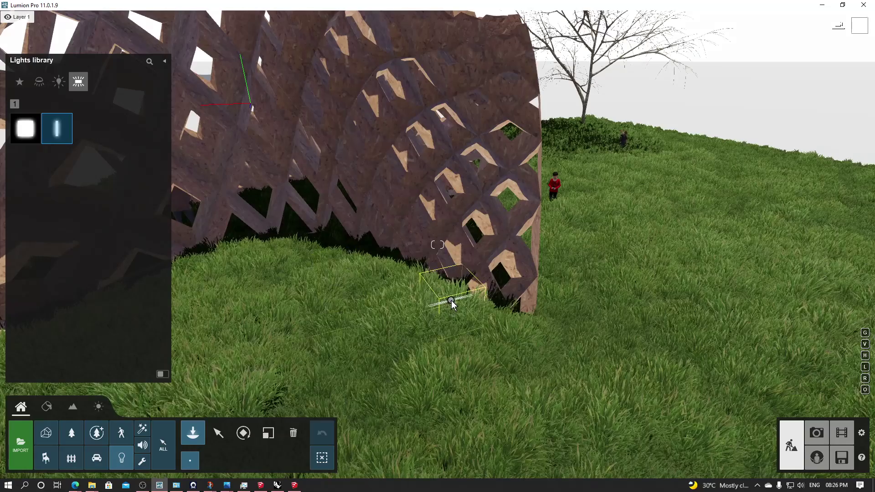
- Rotate the line light to shine up at the pavilion wall and set its length to 0.3 m
click(252, 437)
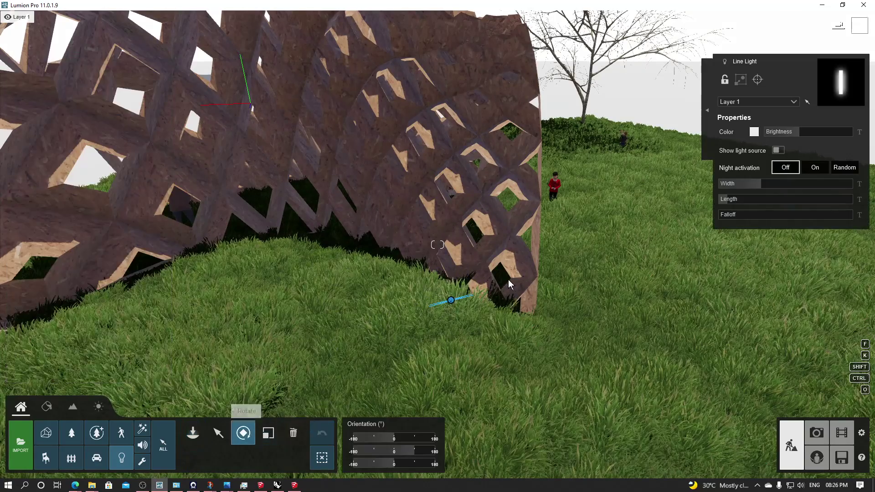
drag(451, 302, 512, 229)
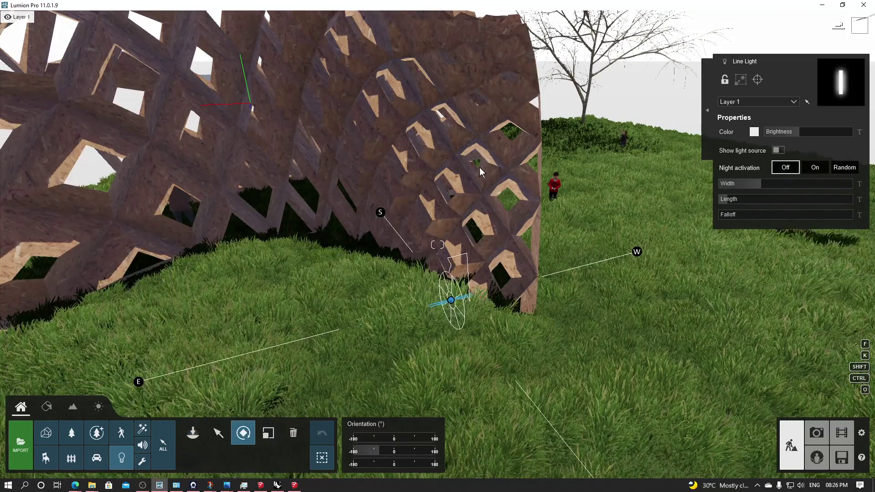
drag(449, 132, 425, 85)
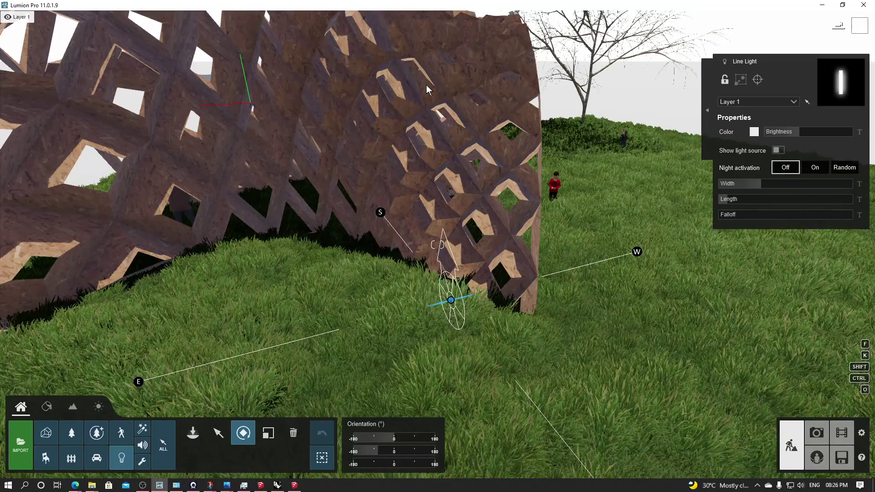
click(767, 185)
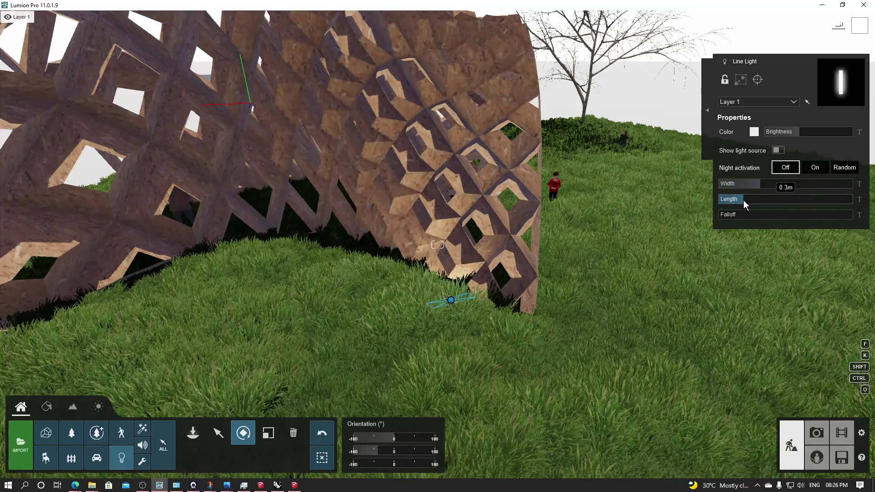
- Set the heading of the line light at the base of the pavilion's outer wall to 110°
right_drag(744, 201, 613, 267)
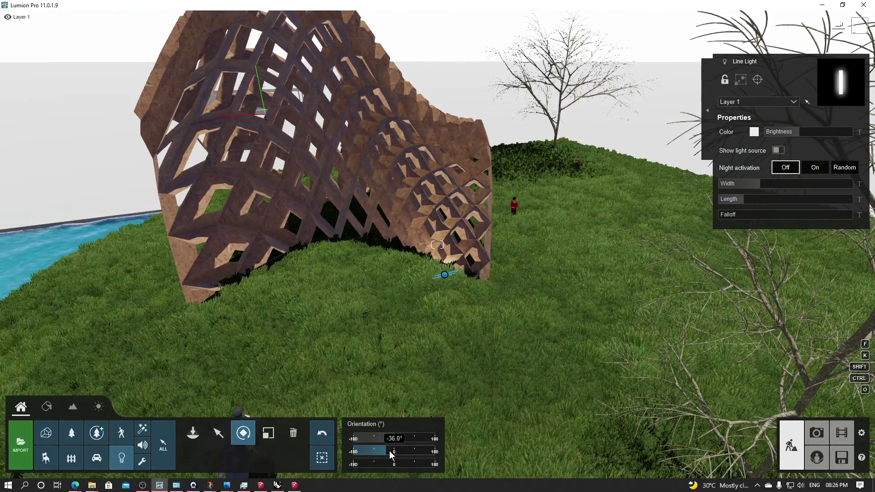
drag(389, 452, 431, 433)
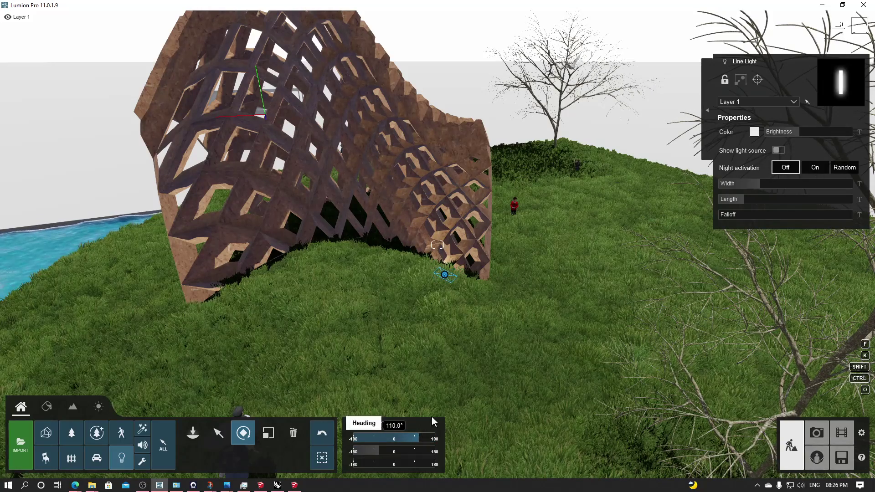
drag(445, 276, 444, 276)
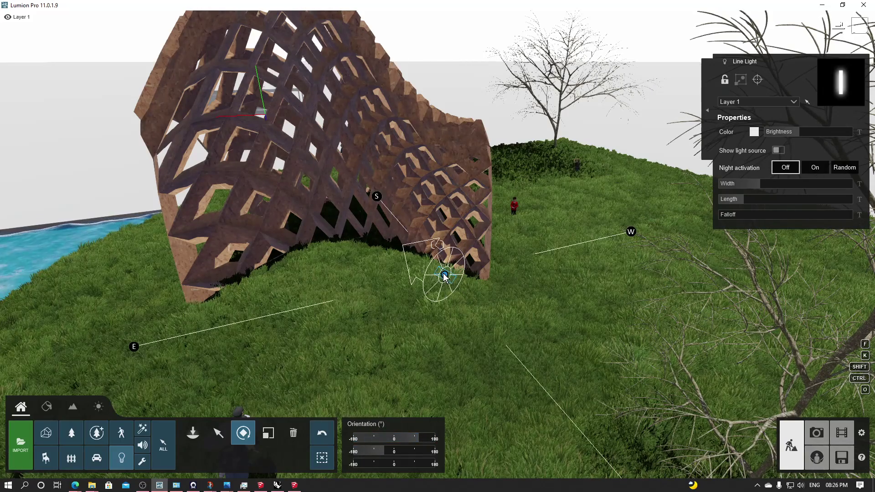
- Copy the line light along the grass to the wall's middle section and adjust the copy's tilt toward the wall
click(214, 438)
drag(445, 277, 306, 265)
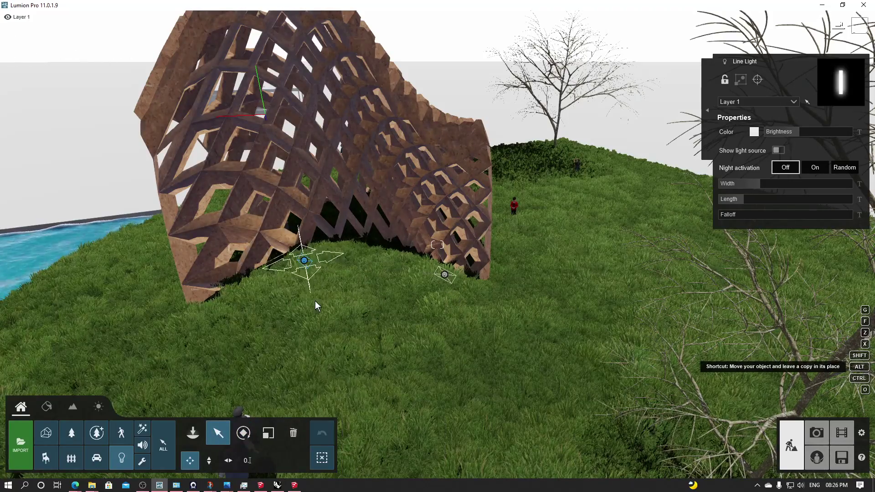
right_drag(317, 305, 274, 374)
click(244, 426)
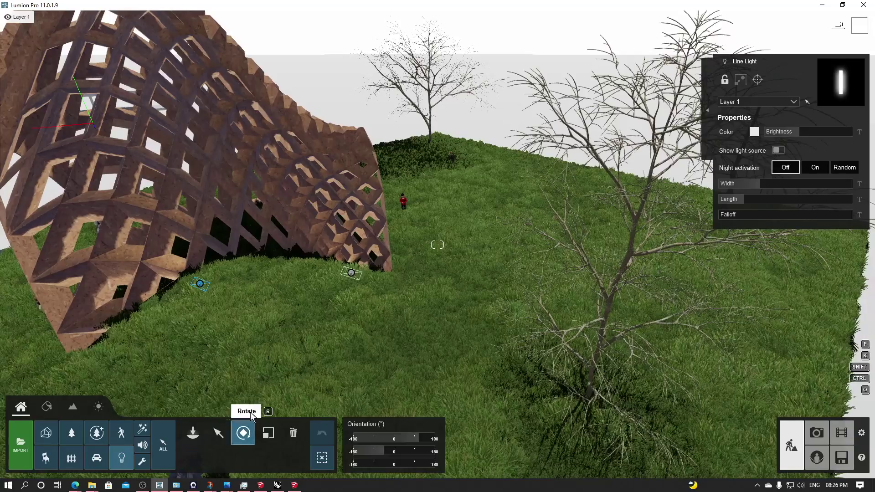
click(393, 454)
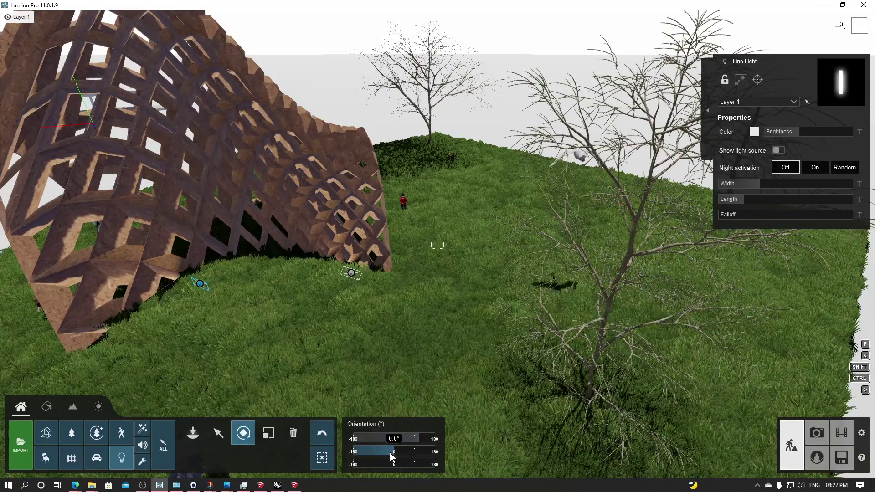
- Copy the line light around the pavilion's near corner to the opposite side and position it against the lattice wall
scroll(379, 341, down, 5)
right_drag(379, 341, 391, 400)
scroll(442, 337, up, 4)
scroll(448, 333, down, 3)
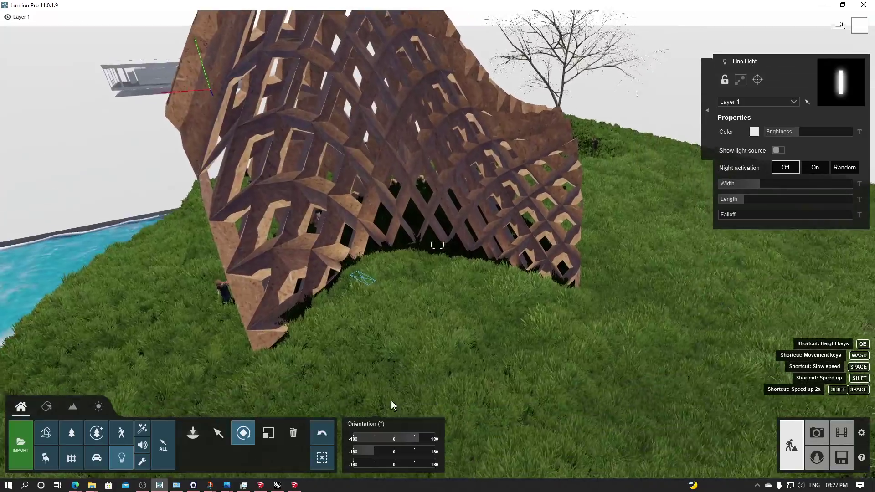
scroll(391, 401, down, 3)
right_drag(391, 319, 424, 308)
scroll(408, 307, down, 8)
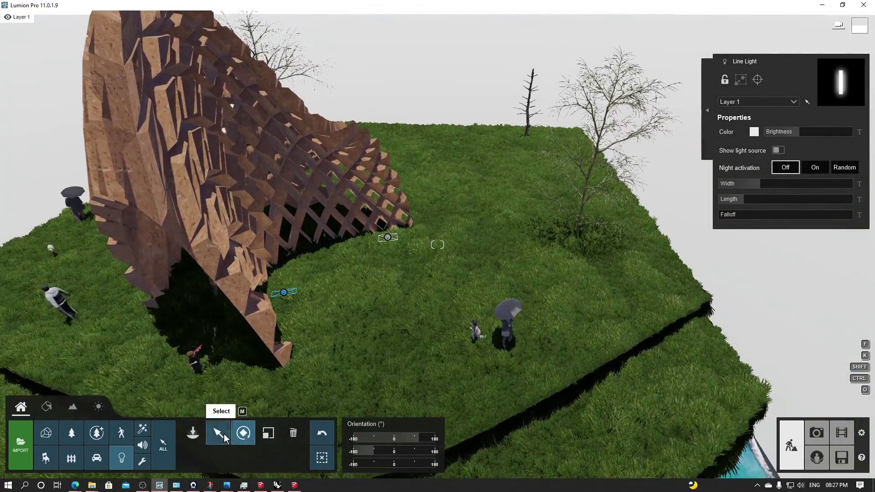
drag(284, 296, 153, 311)
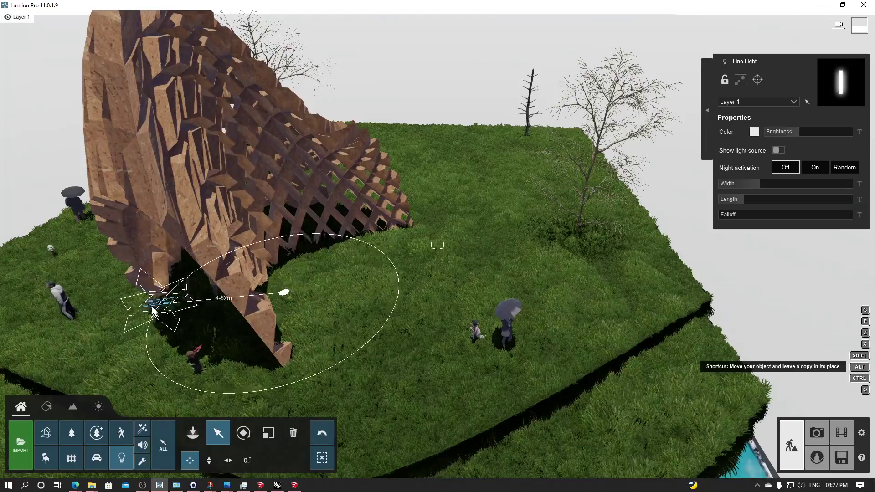
right_drag(263, 316, 237, 316)
scroll(264, 315, up, 5)
right_drag(383, 296, 439, 296)
drag(443, 241, 487, 170)
- Open the Nature library in placement mode and try out two broadleaf trees on the hill beside the pavilion
right_drag(487, 173, 498, 349)
key(a)
key(s)
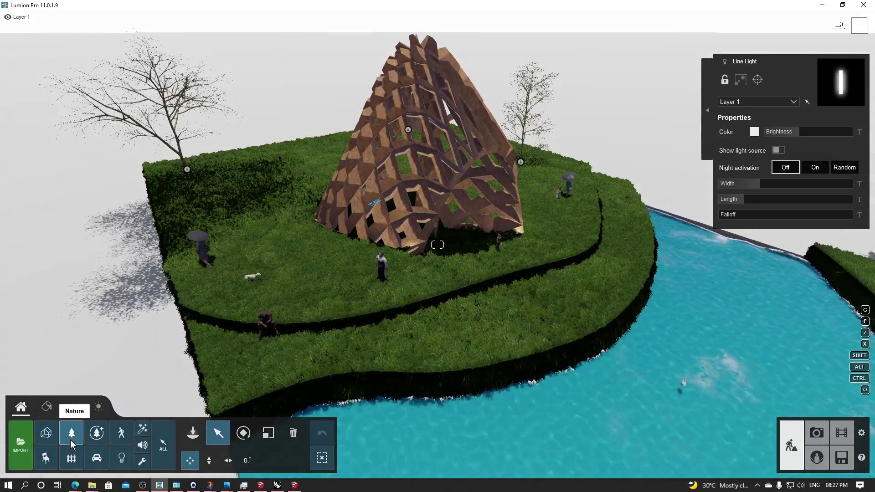
click(193, 433)
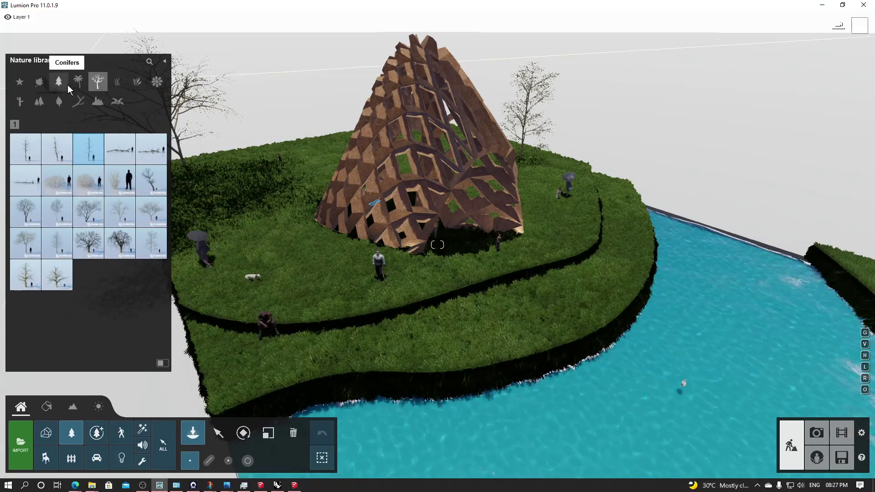
click(40, 82)
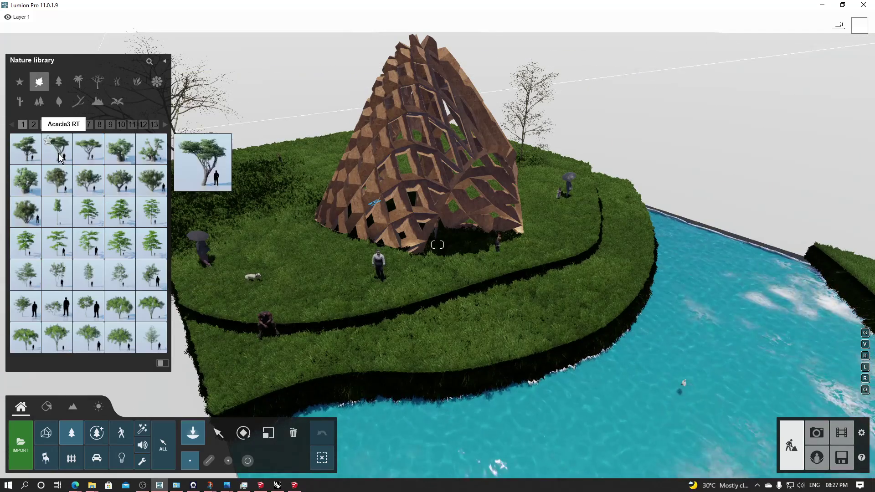
click(76, 194)
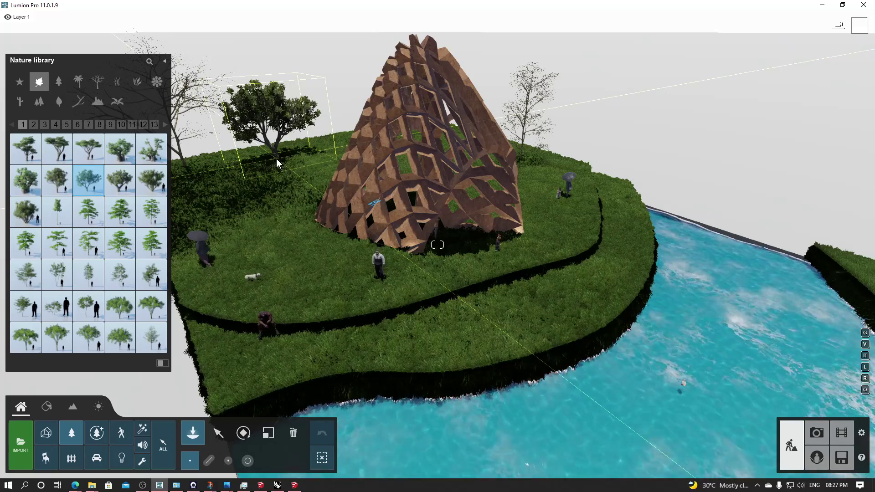
click(153, 212)
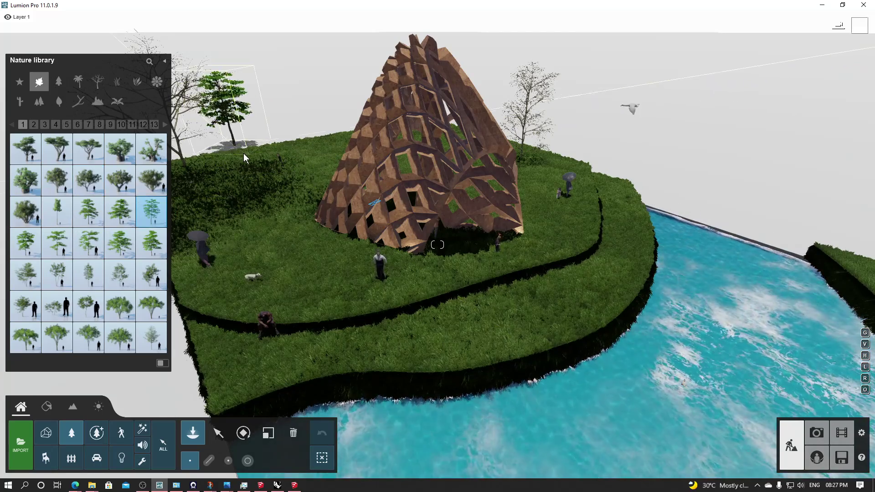
- Place the slender leafless tree from the Nature library on the hill behind the pavilion and on the opposite riverbank
click(97, 81)
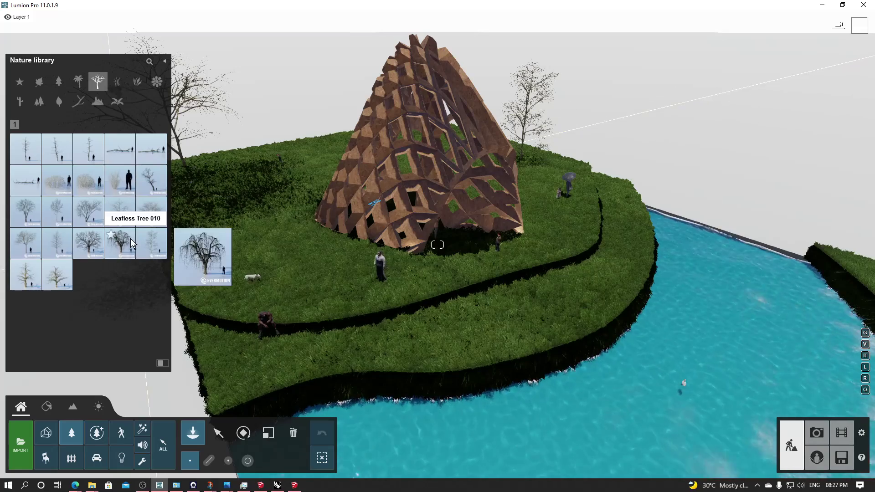
click(163, 245)
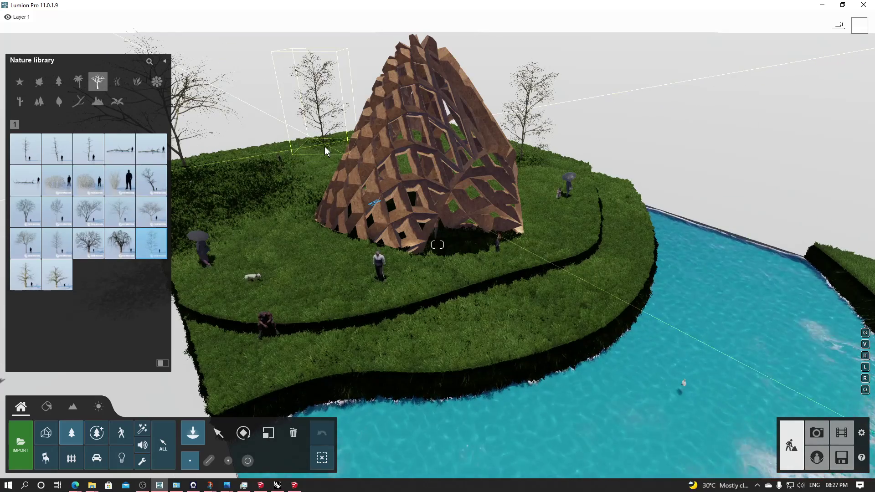
click(292, 153)
scroll(292, 153, down, 3)
right_drag(293, 157, 333, 208)
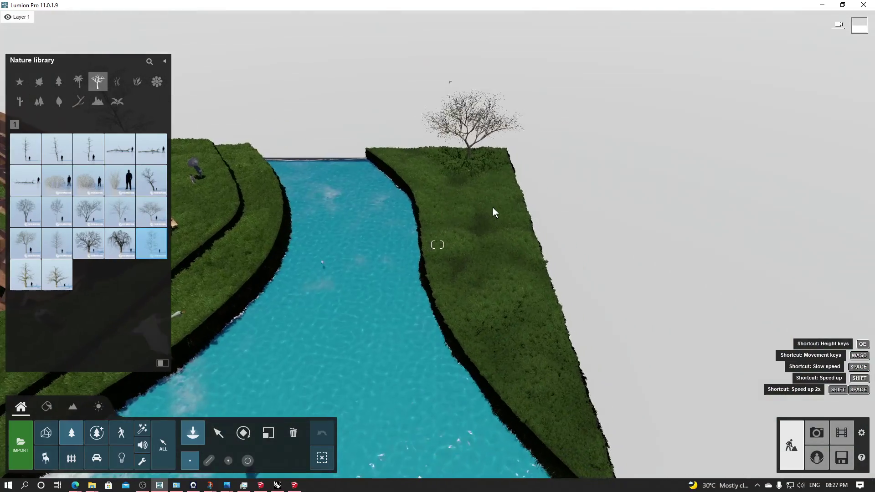
click(492, 207)
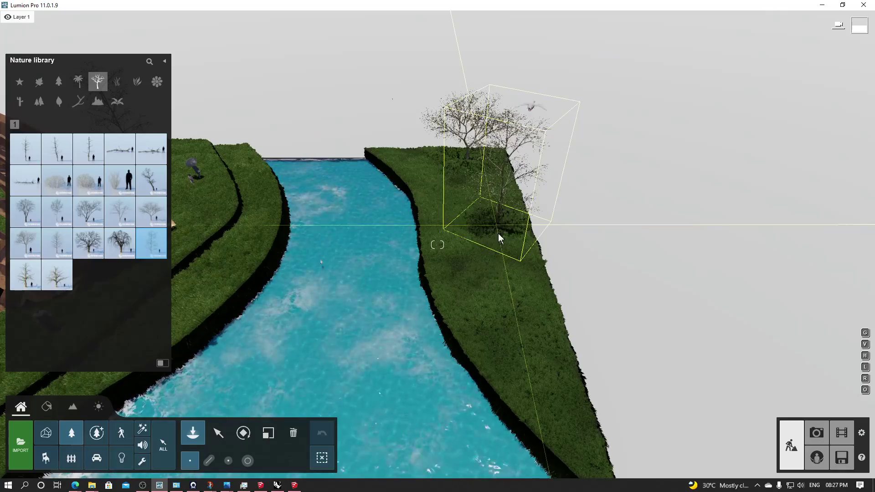
click(569, 349)
- Place more of the slender leafless trees in a loose group along the back edge of the hill behind the pavilion
right_drag(582, 332, 434, 267)
scroll(434, 266, up, 2)
key(w)
right_drag(565, 383, 540, 403)
click(391, 340)
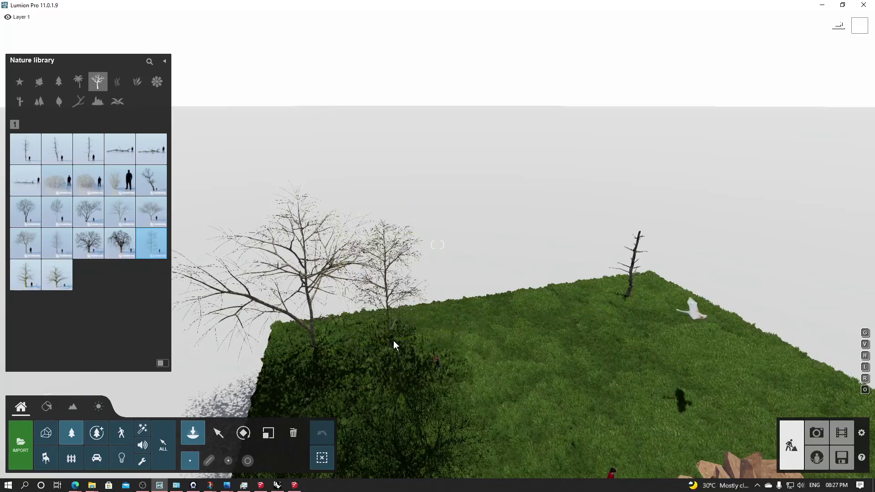
click(532, 321)
click(624, 314)
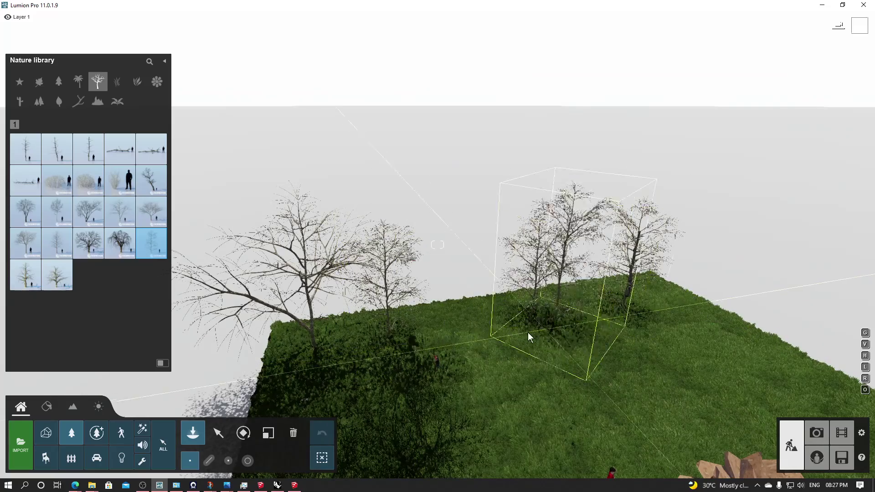
click(495, 338)
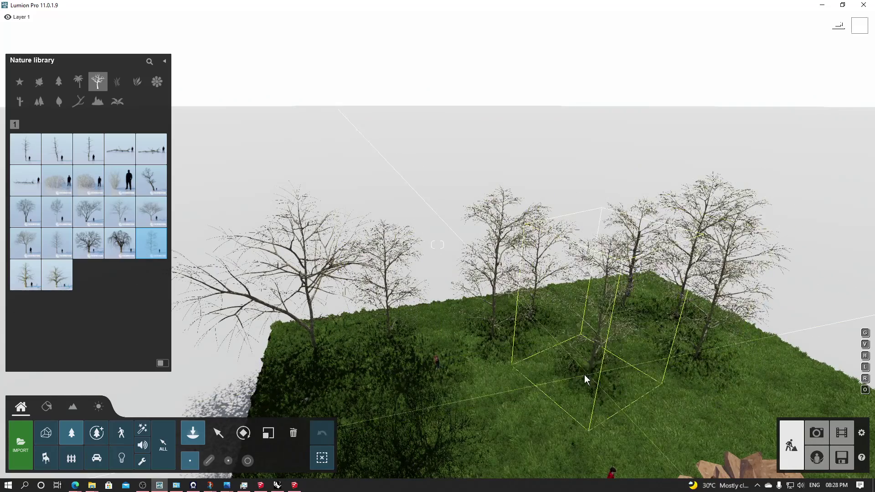
click(584, 375)
key(s)
right_drag(584, 375, 629, 385)
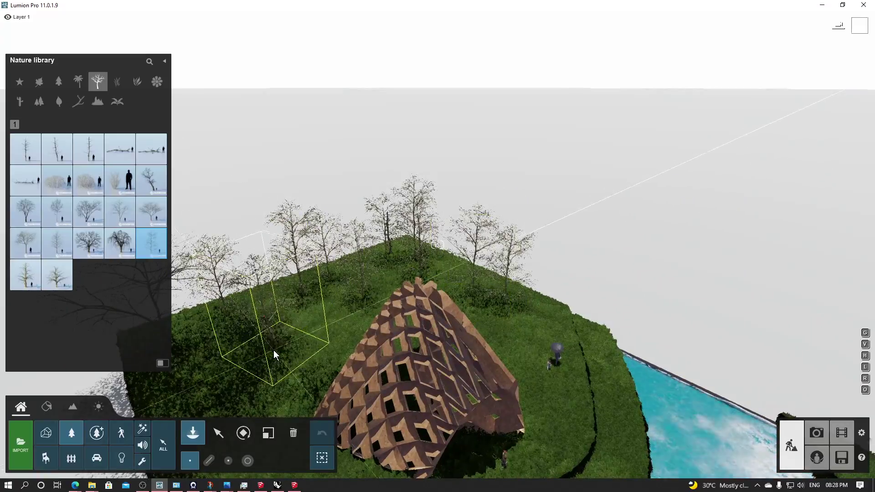
click(274, 351)
- Try a low mossy rock from the Nature library's rocks, and place a large pale stone on the lawn near the umbrella figure
right_drag(274, 351, 408, 244)
key(w)
key(w)
key(w)
key(w)
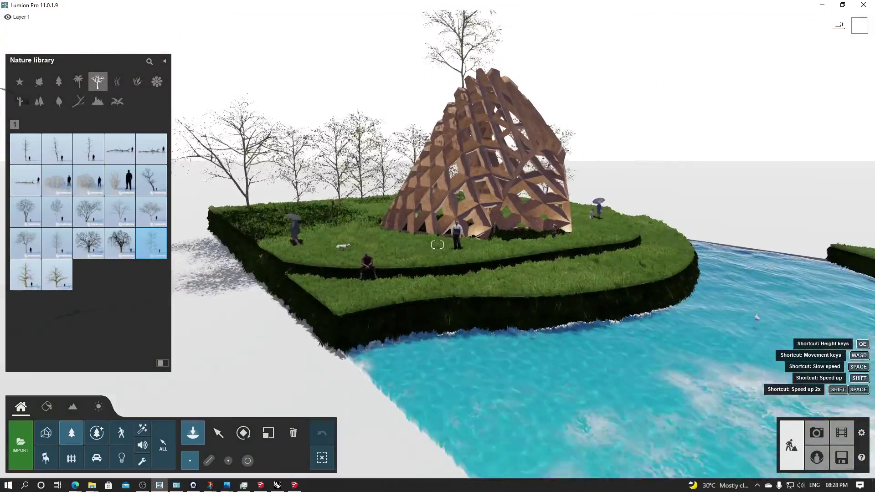
right_drag(474, 248, 522, 256)
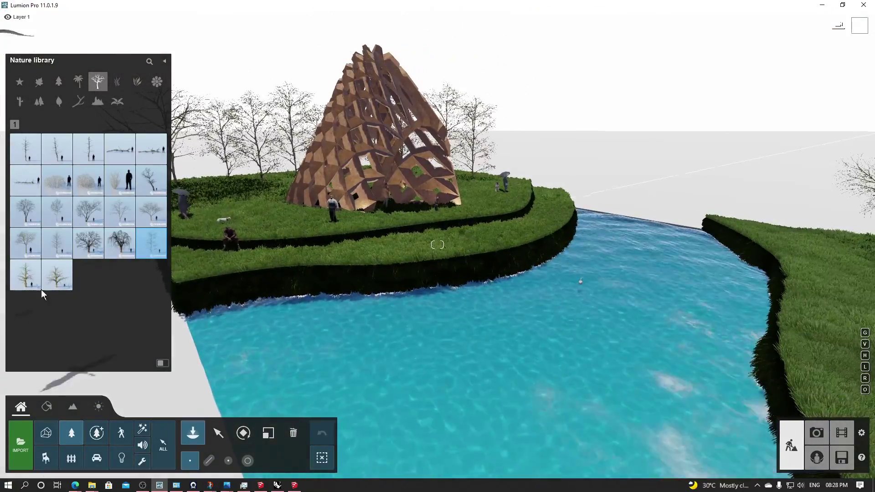
click(103, 104)
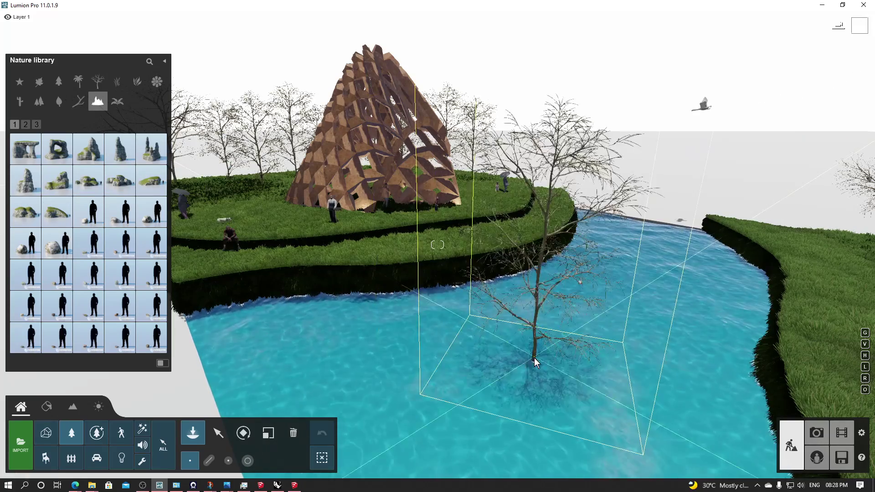
click(60, 219)
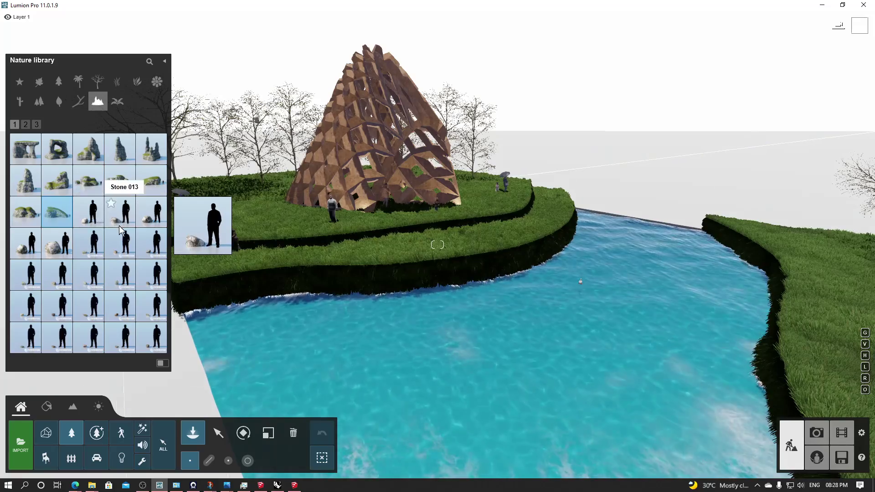
click(59, 214)
right_drag(392, 187, 593, 173)
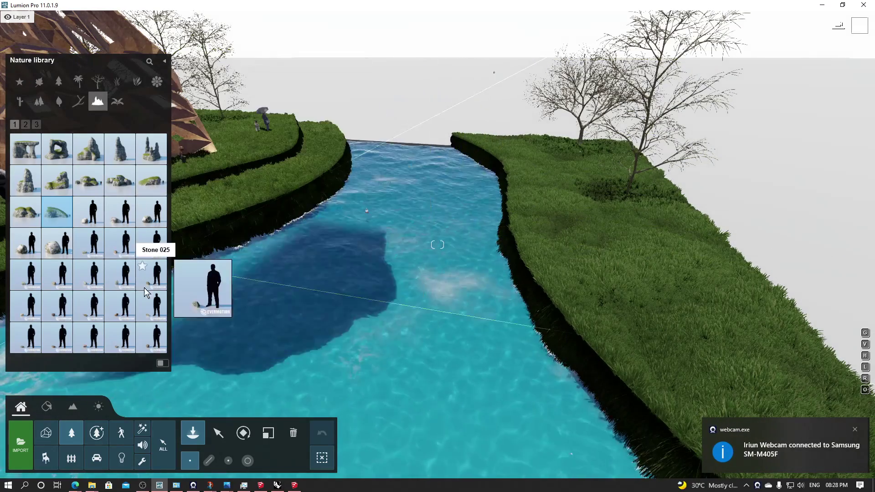
mouse_move(55, 193)
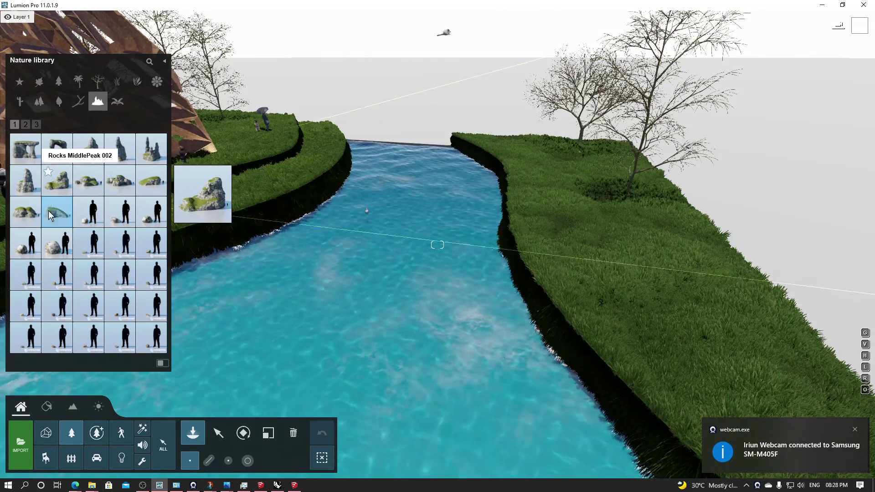
click(56, 242)
right_drag(237, 190, 291, 151)
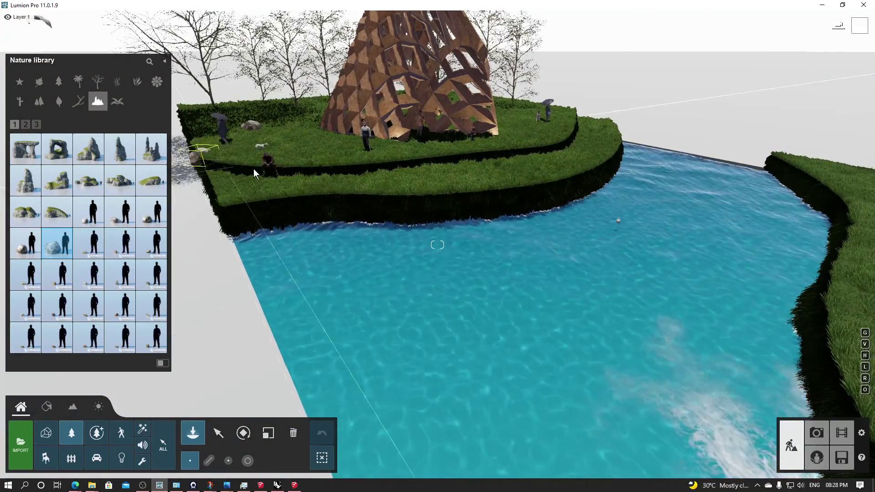
- Place two large dark rounded stones on the opposite riverbank, one beside the far trees and one mid-lawn
click(25, 124)
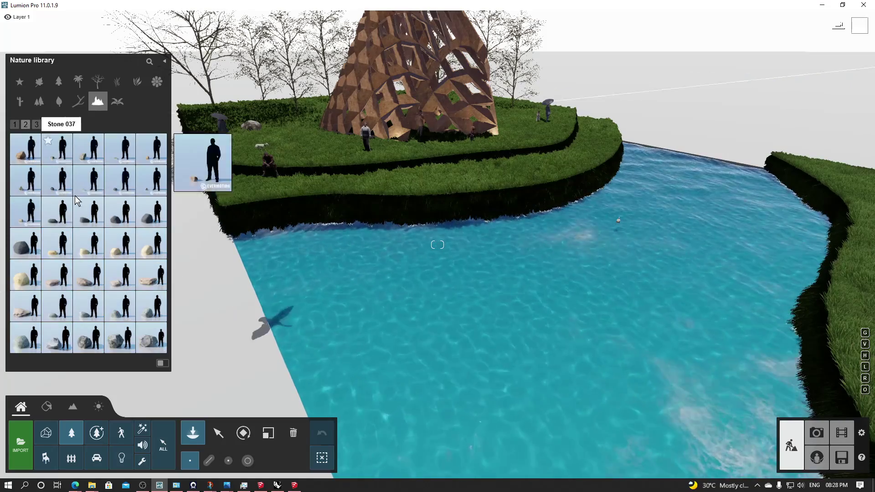
click(26, 242)
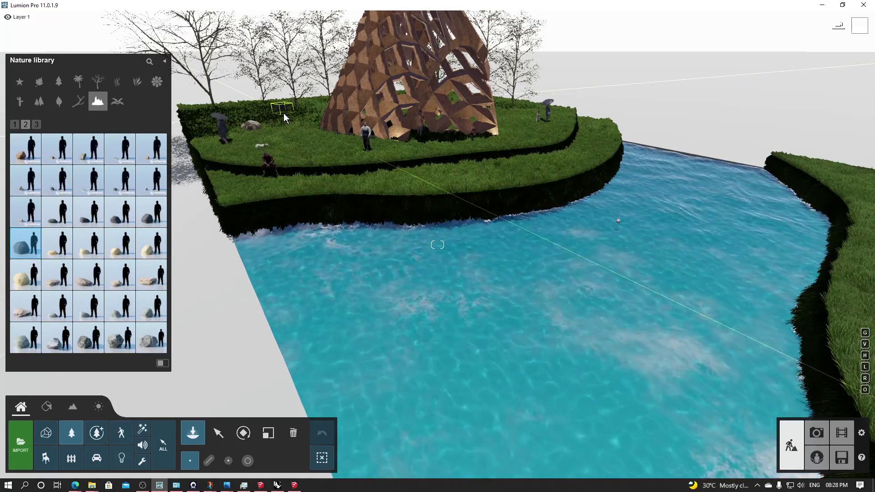
right_drag(284, 113, 597, 152)
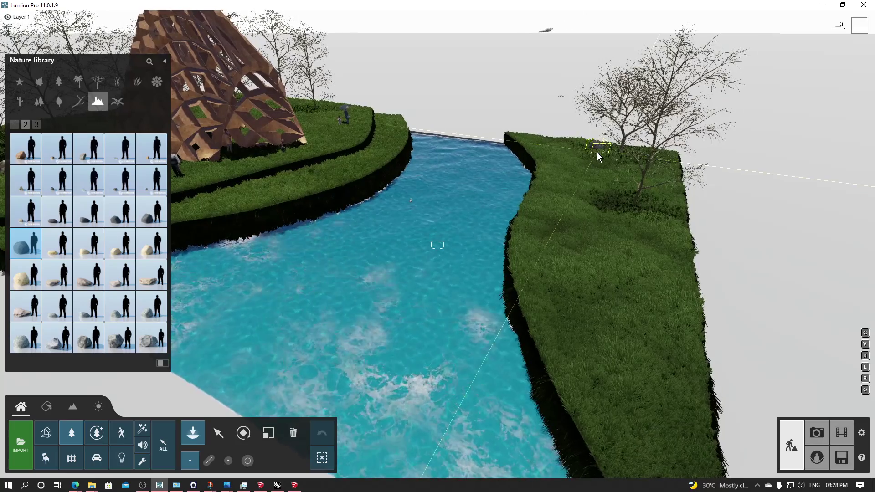
click(597, 152)
click(621, 304)
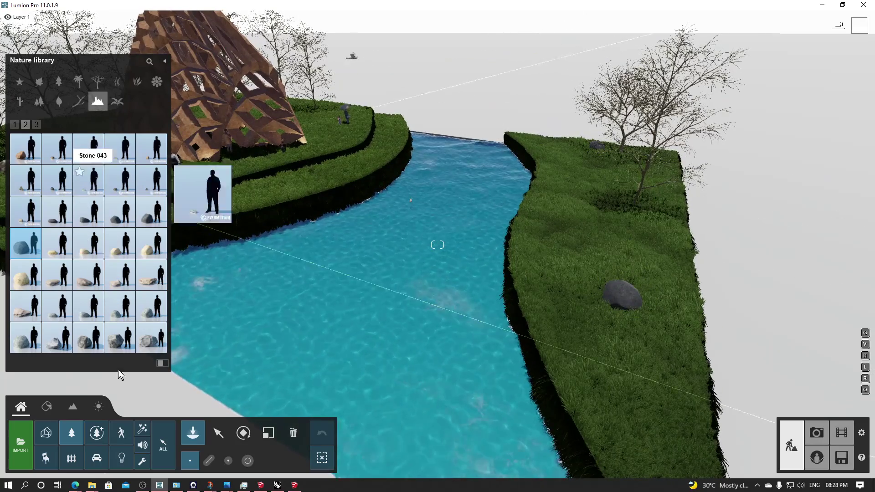
- Browse the Outdoor library's furniture, lighting, construction, signs, waste and industrial categories for objects that suit the scene
click(78, 464)
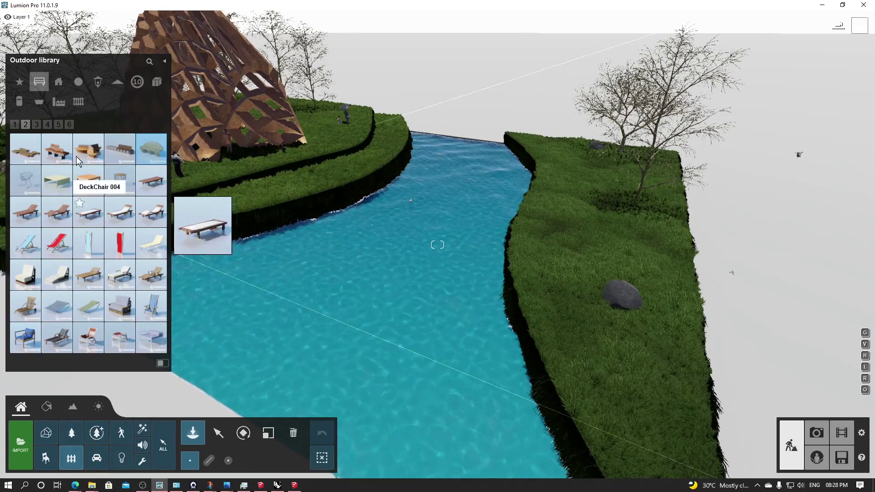
click(41, 101)
click(61, 86)
click(82, 83)
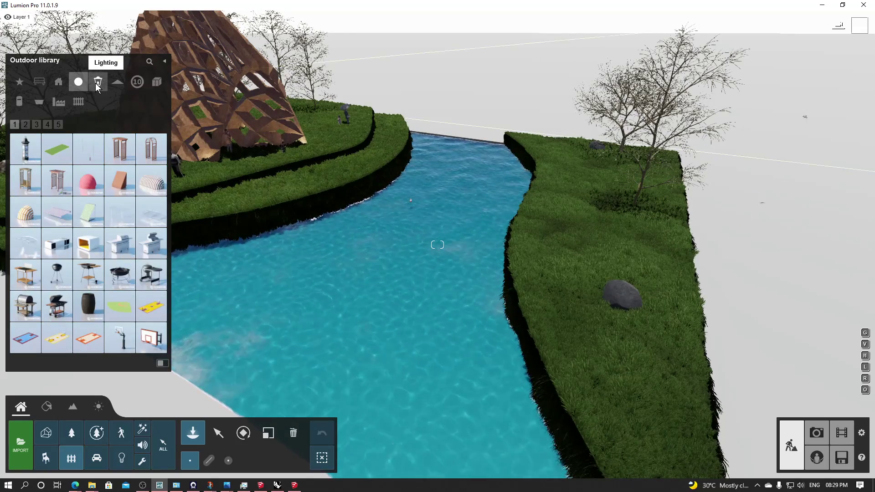
click(97, 83)
click(116, 82)
click(137, 82)
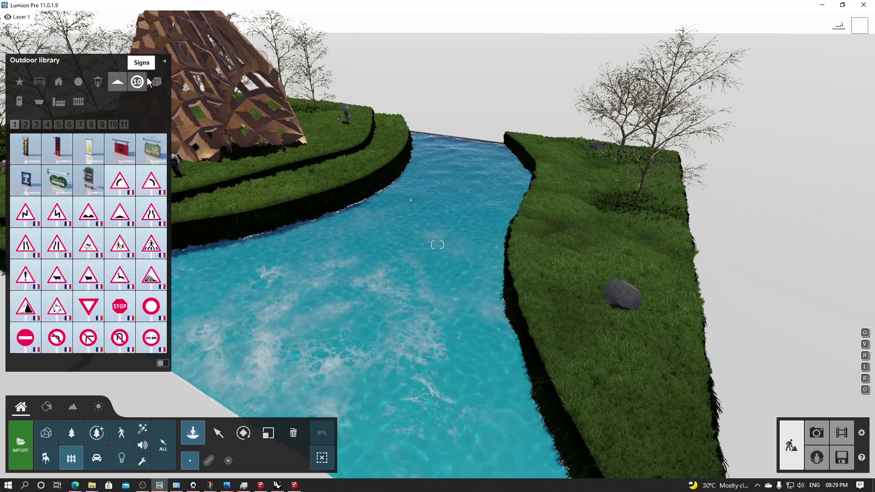
click(158, 82)
click(18, 104)
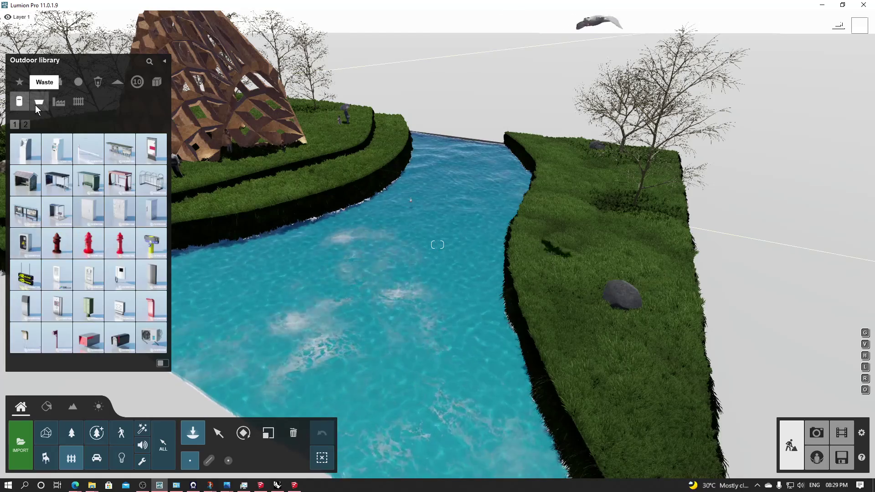
click(35, 105)
click(54, 104)
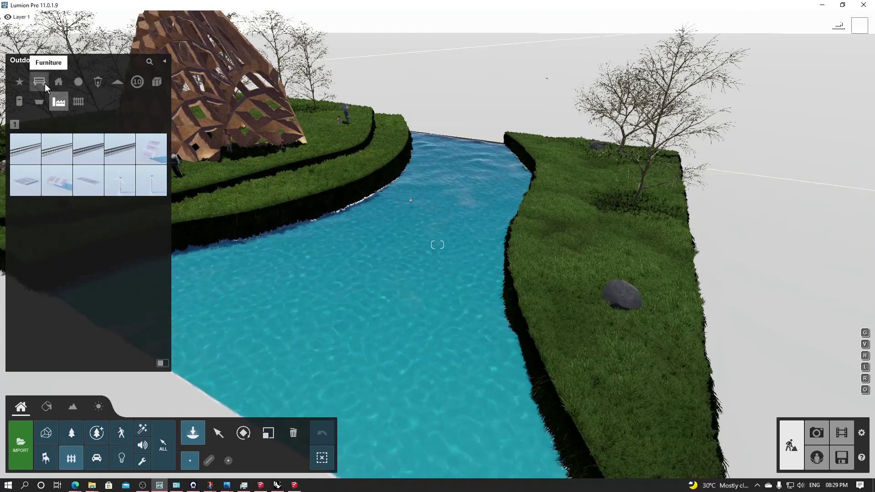
click(45, 83)
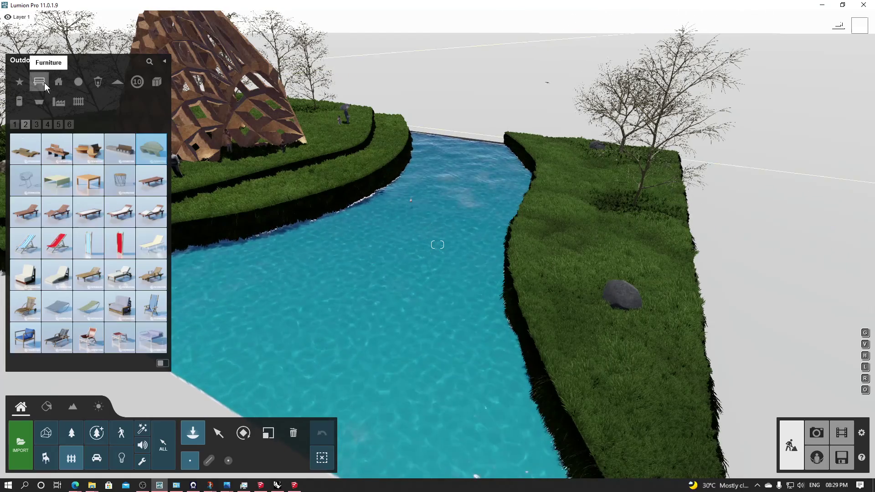
- Place the rowing boat with a seated figure from the Transport library's boats at the far end of the river
click(97, 460)
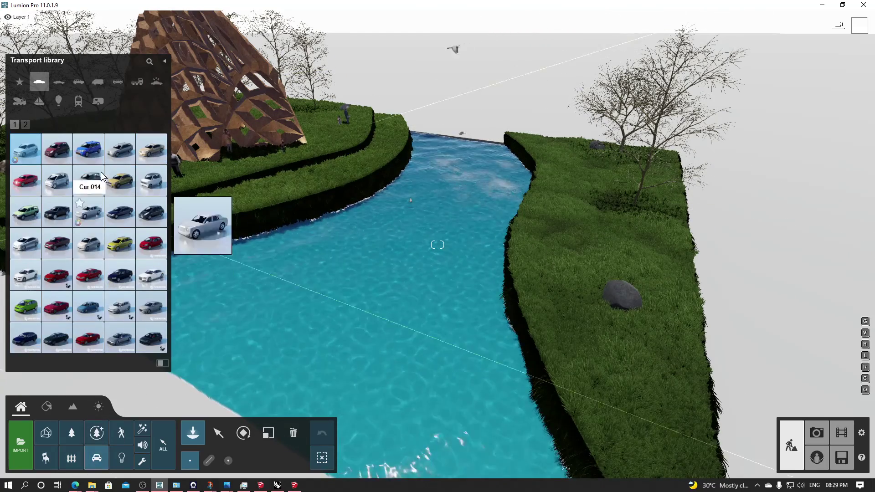
click(39, 101)
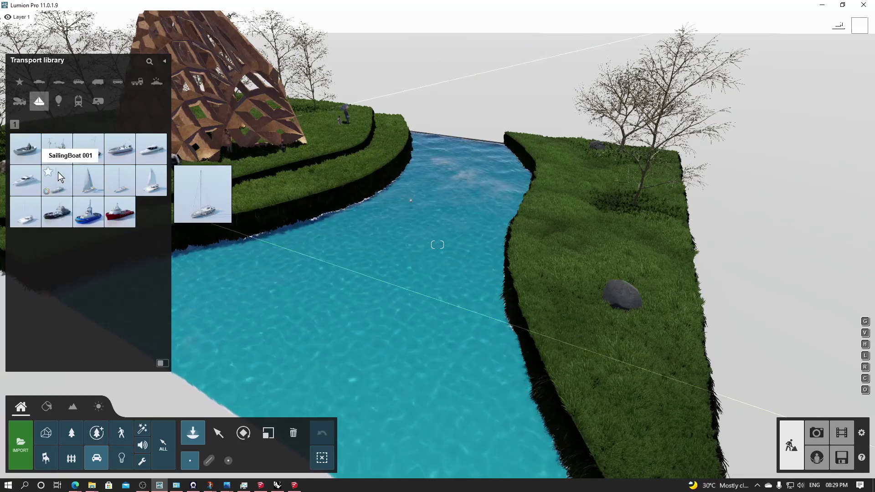
click(25, 149)
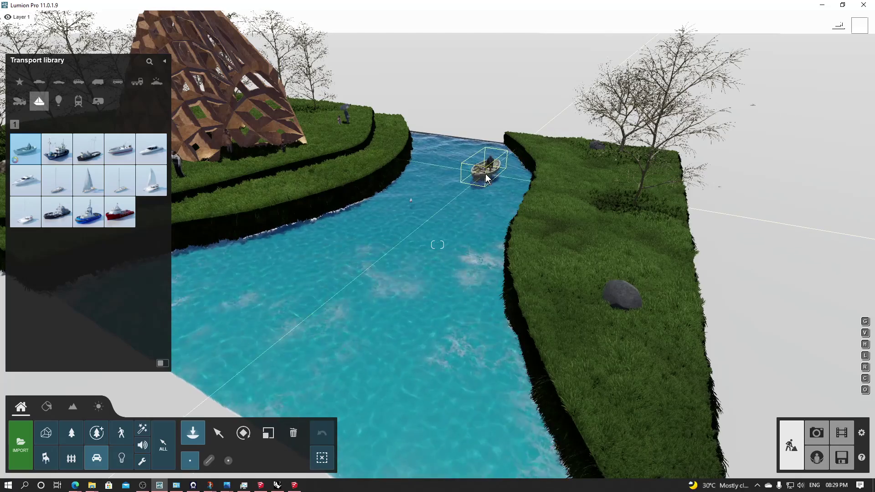
click(485, 174)
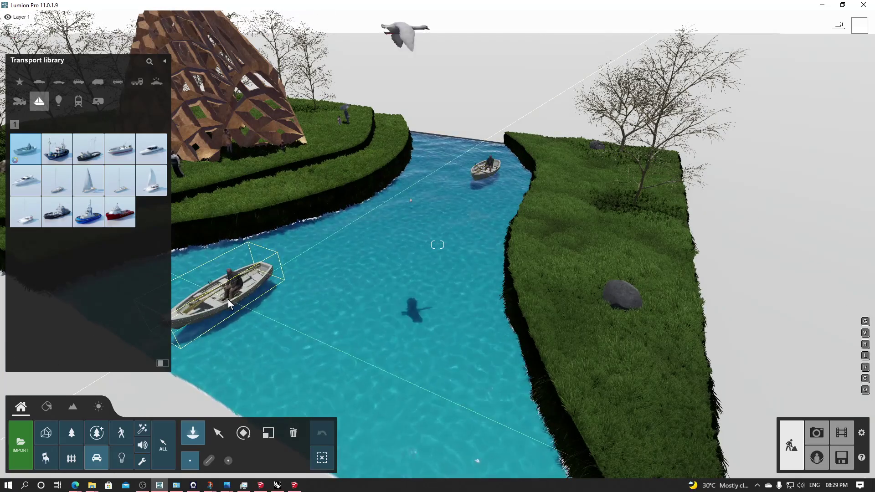
- Examine the Transport library's aircraft and emergency vehicles, previewing a helicopter over the river, and the Outdoor library's construction items and signs
click(56, 105)
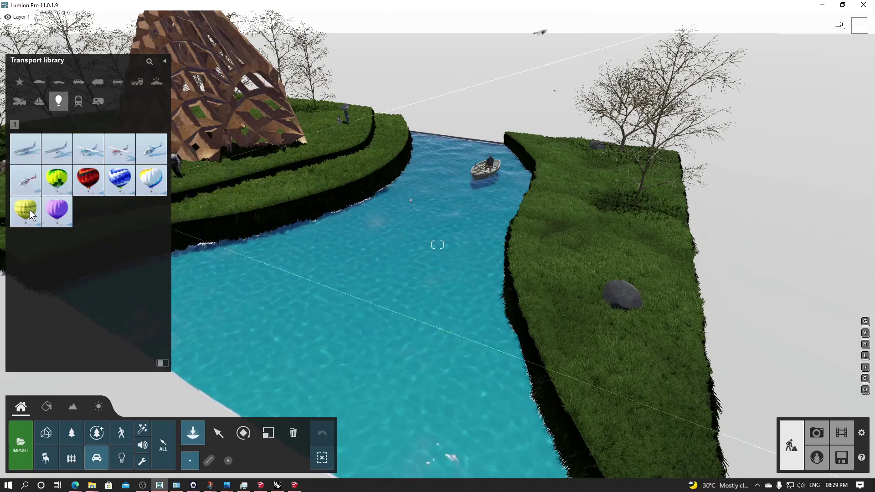
click(32, 180)
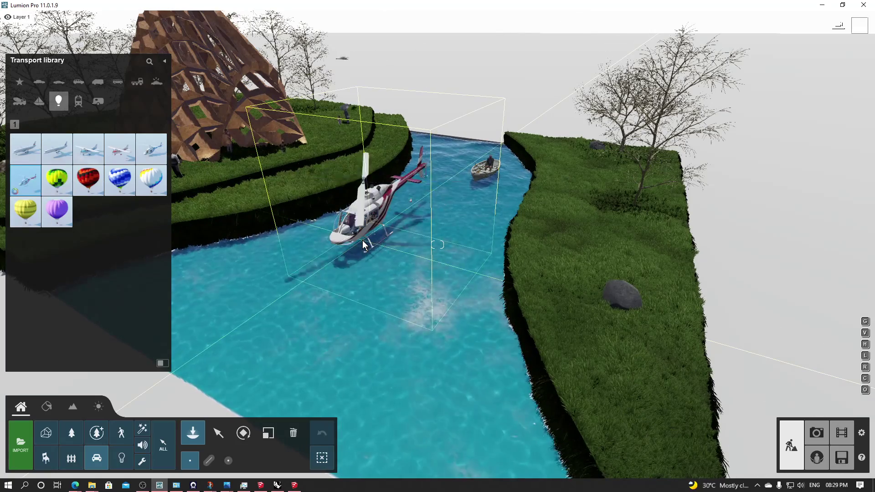
mouse_move(121, 171)
mouse_move(142, 160)
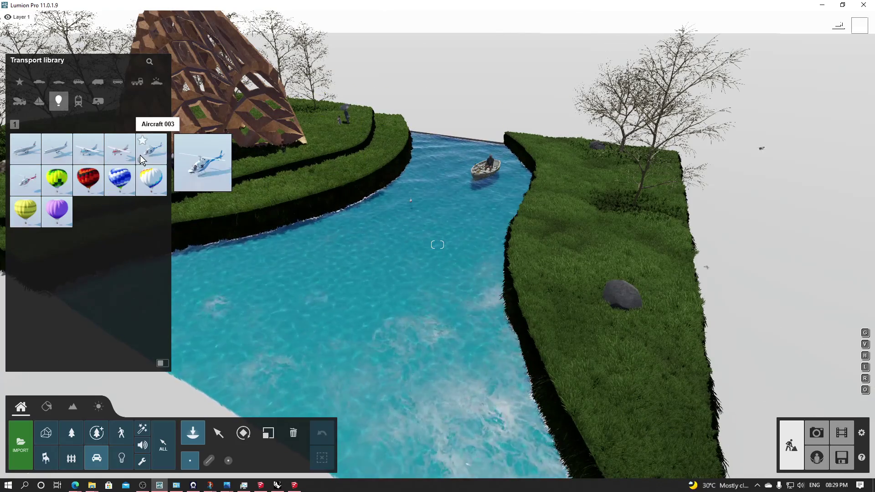
click(33, 159)
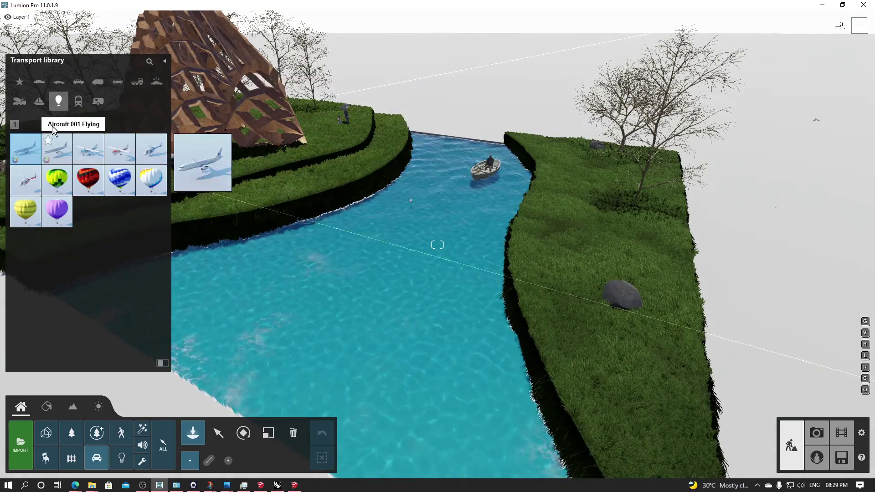
click(158, 82)
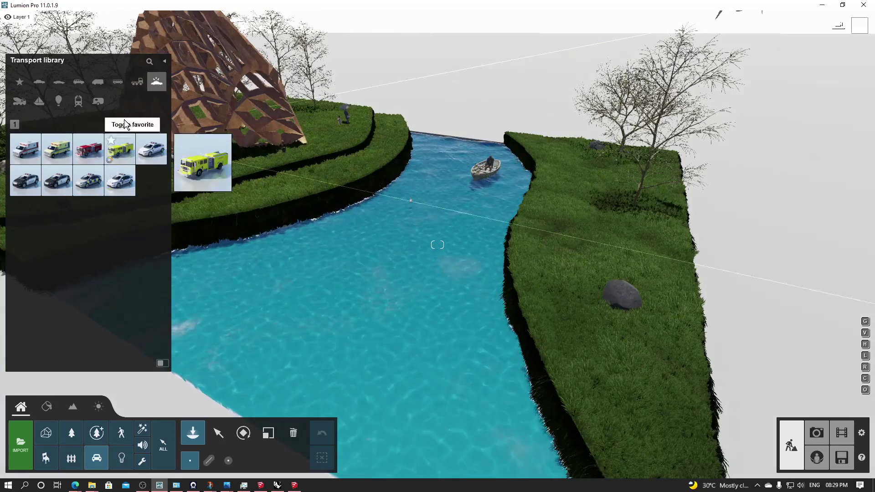
click(20, 85)
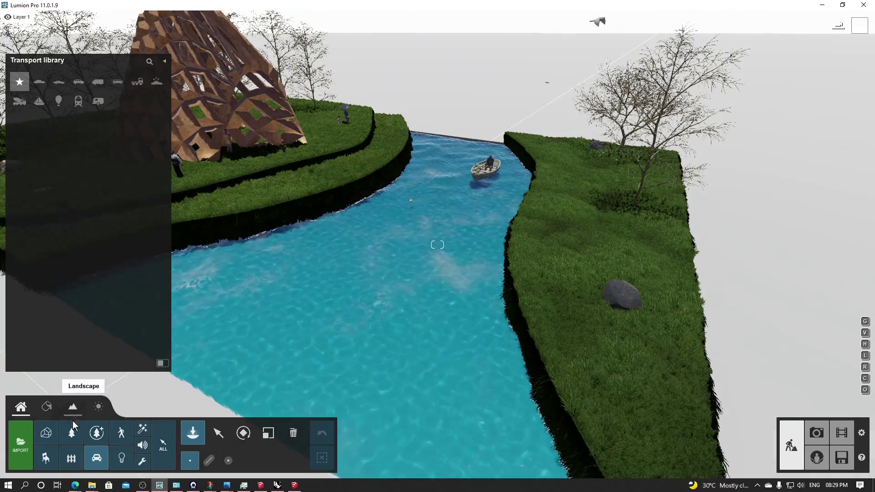
click(71, 464)
right_drag(189, 318, 190, 318)
click(121, 81)
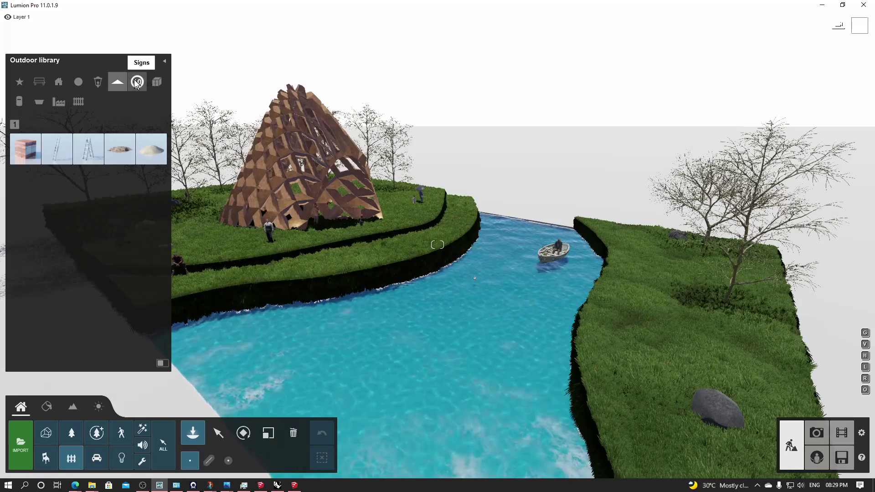
click(141, 83)
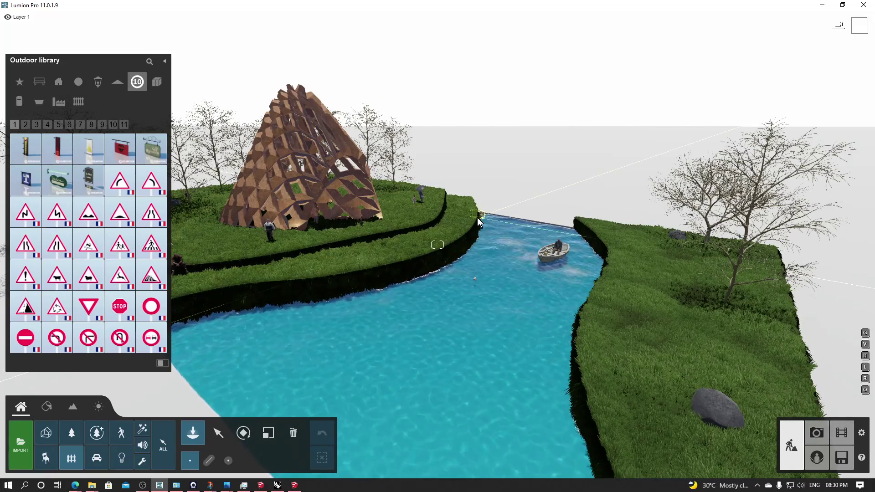
click(436, 268)
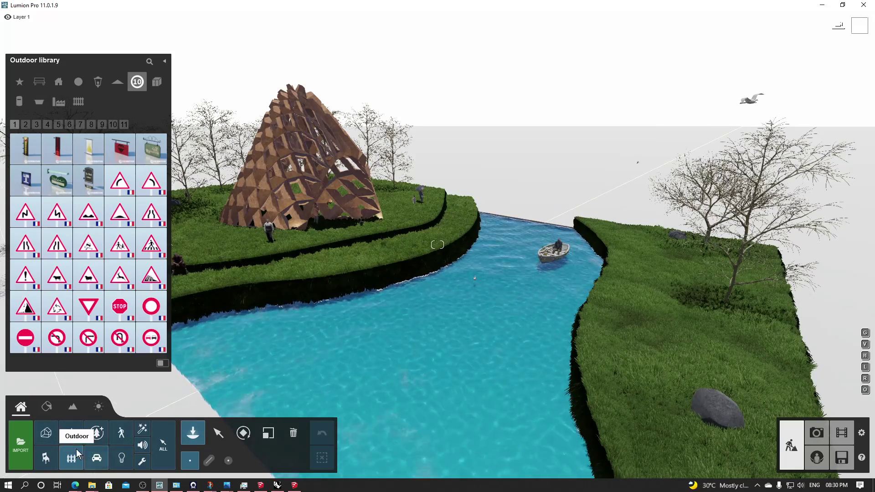
- Place the brown horse from the People and Animals library on the opposite riverbank lawn, between the tree and the dark stone
click(122, 442)
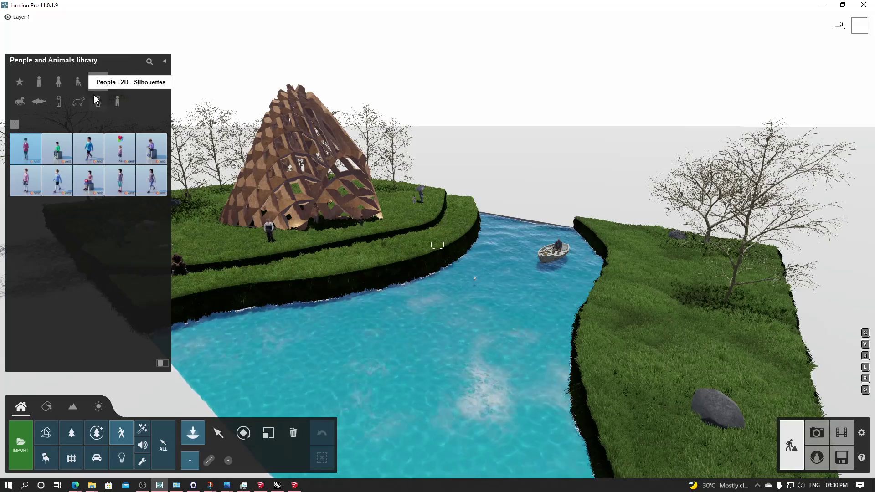
click(79, 103)
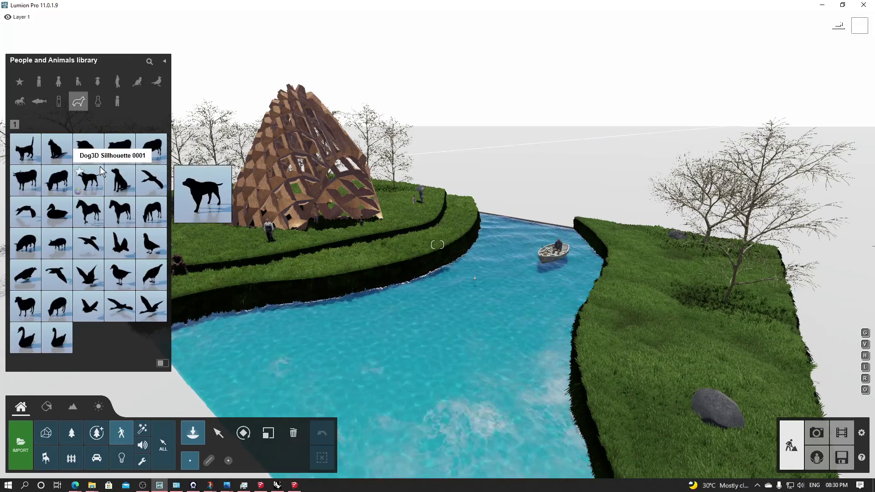
click(23, 101)
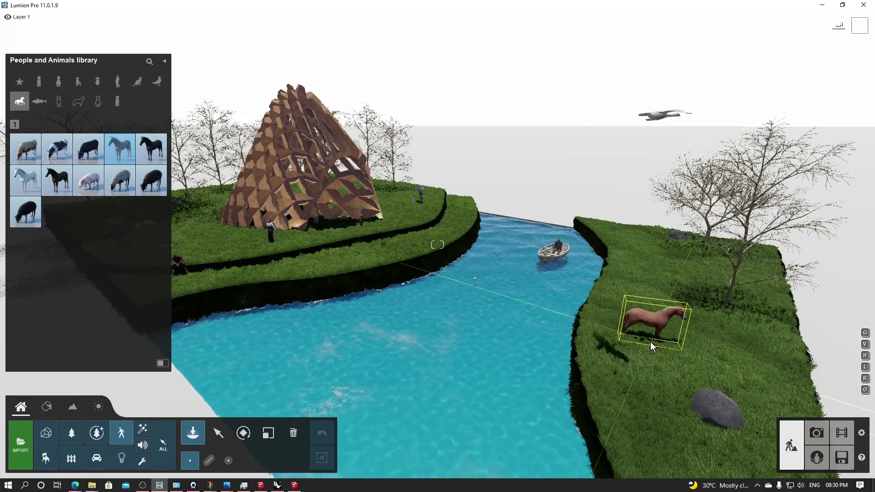
click(650, 341)
- Place a small group of black sheep on the lawn behind the figure with the umbrella and child beside the pavilion
mouse_move(470, 301)
right_down()
mouse_move(438, 296)
mouse_move(449, 285)
mouse_move(462, 293)
right_up()
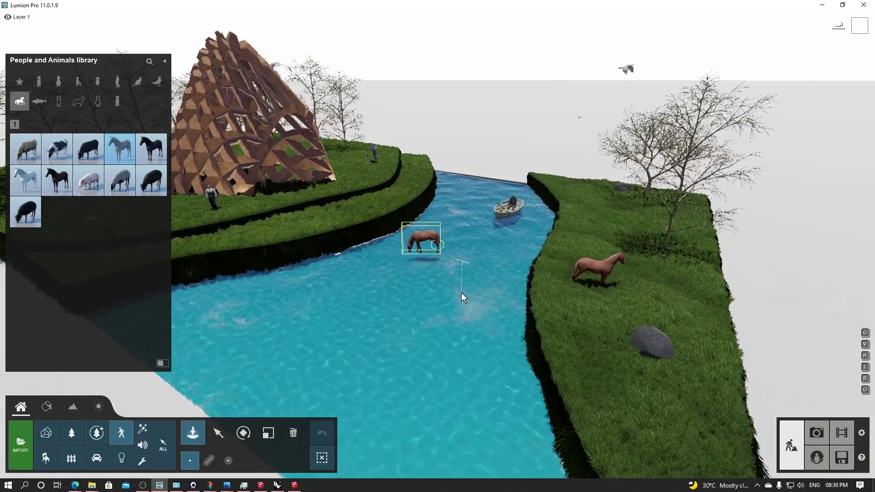
click(35, 222)
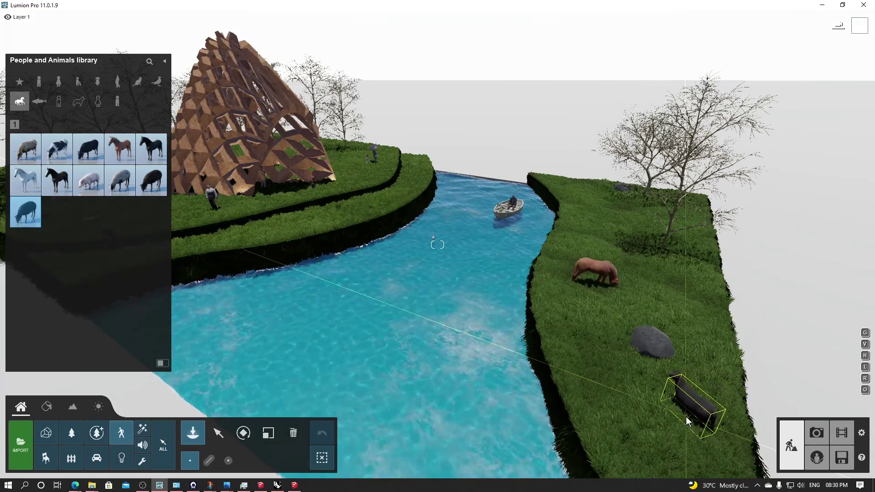
right_drag(519, 281, 340, 216)
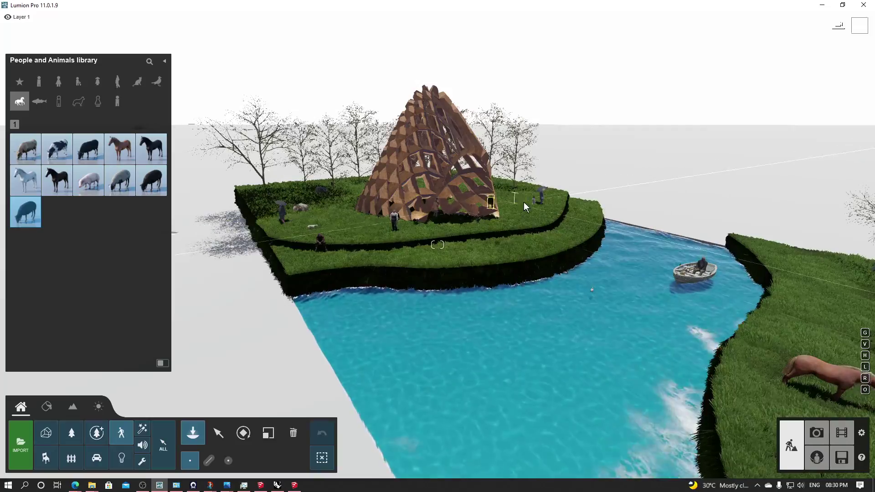
right_drag(523, 201, 611, 205)
key(w)
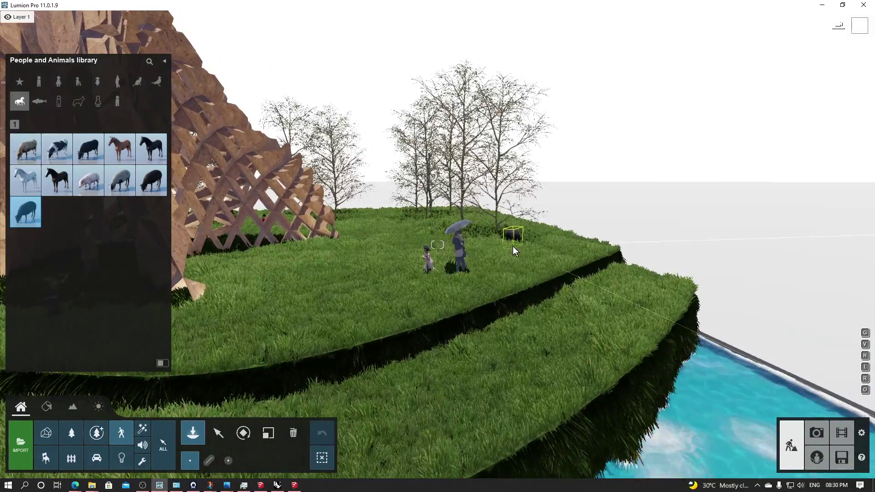
click(513, 246)
mouse_move(152, 195)
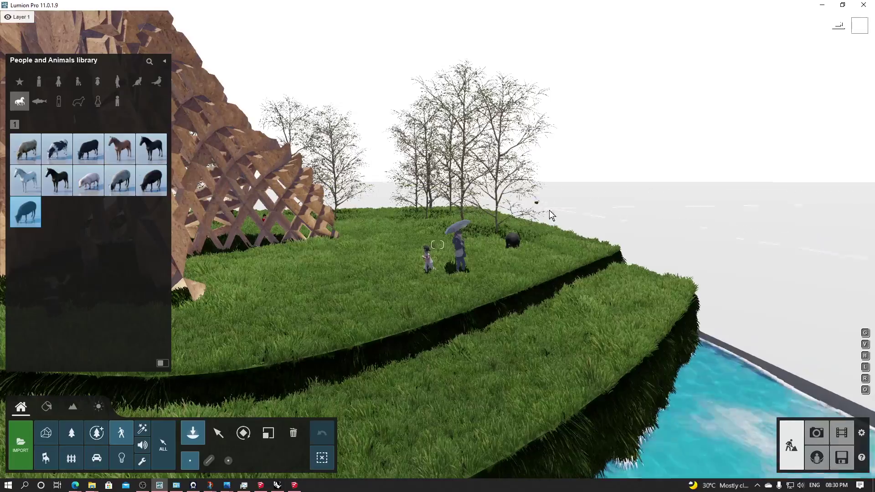
click(543, 260)
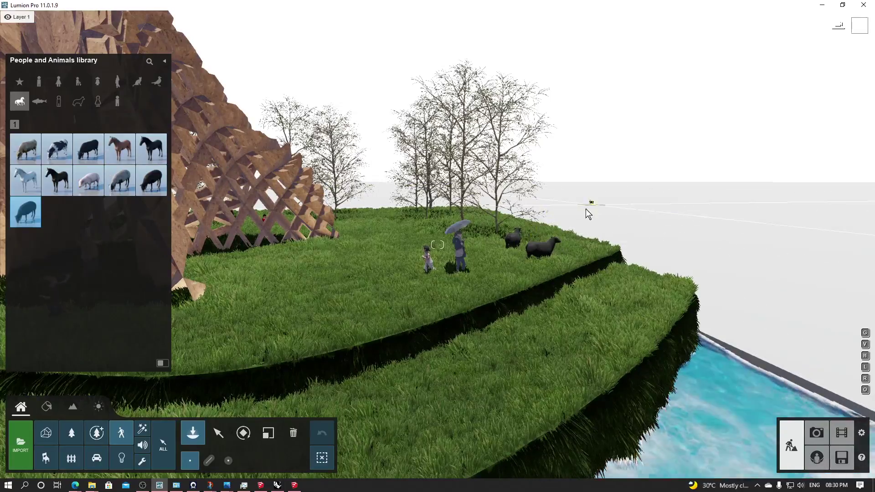
click(561, 235)
- Frame an aerial view of the whole pavilion, river and both banks, and store it as photo 2 in Photo mode
key(s)
key(s)
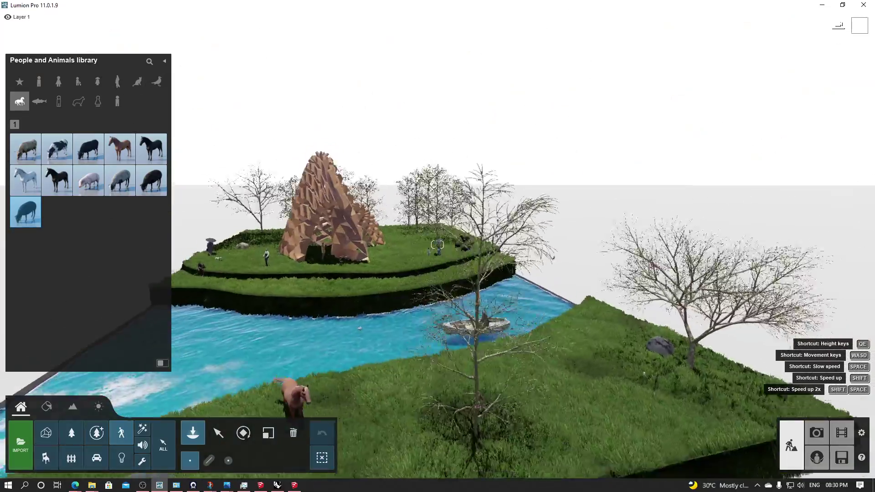
key(s)
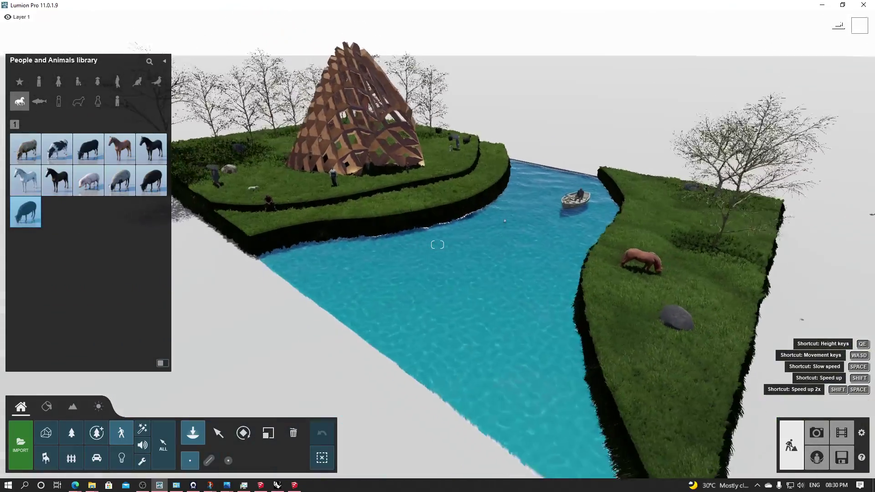
right_drag(451, 255, 437, 255)
key(s)
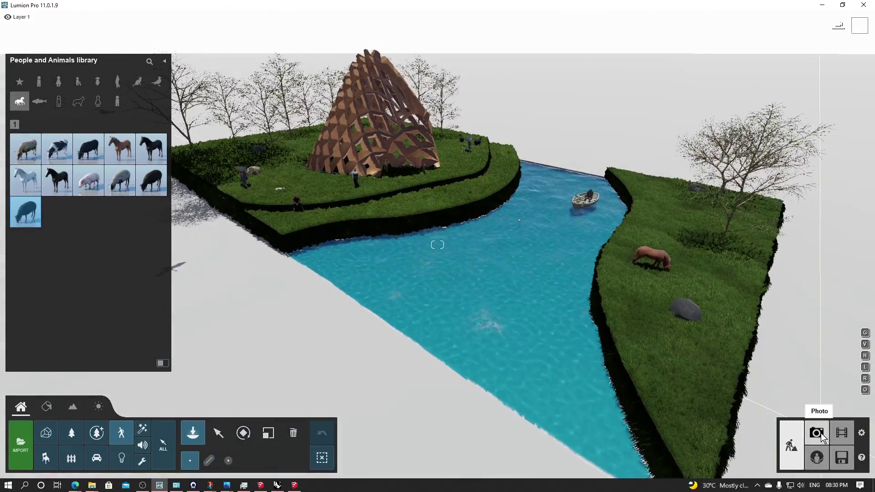
click(821, 433)
click(131, 420)
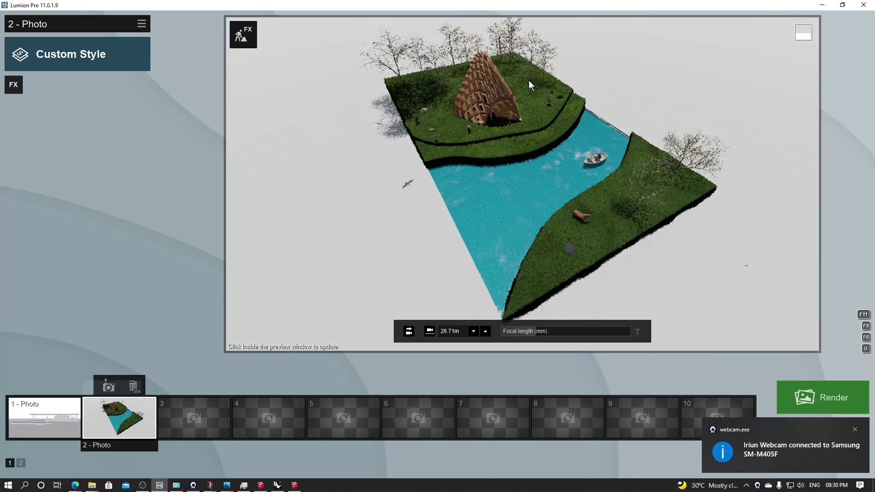
click(528, 80)
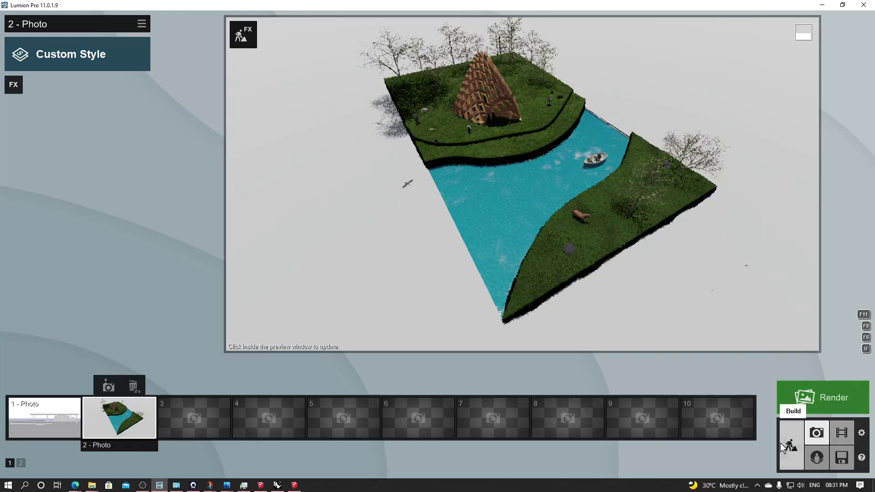
- Return to Build mode and place a leafless shrub from the Nature library among the trees near the dark stone behind the pavilion
click(792, 445)
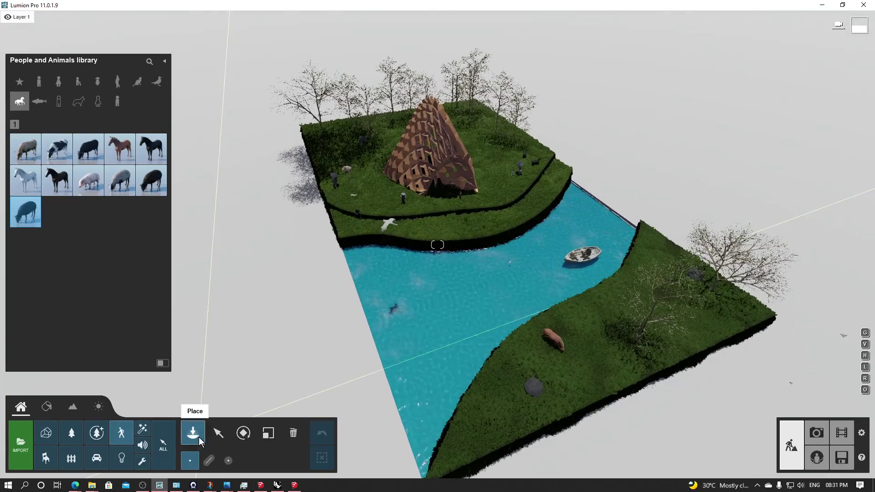
click(72, 432)
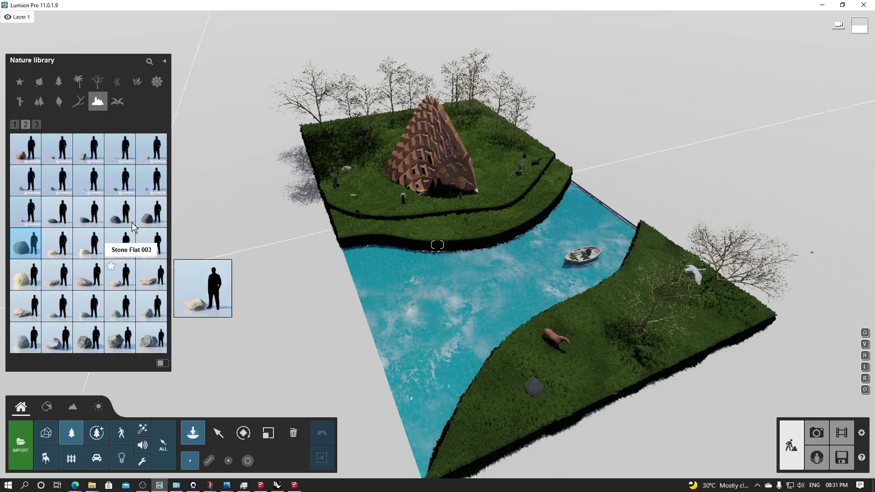
click(97, 81)
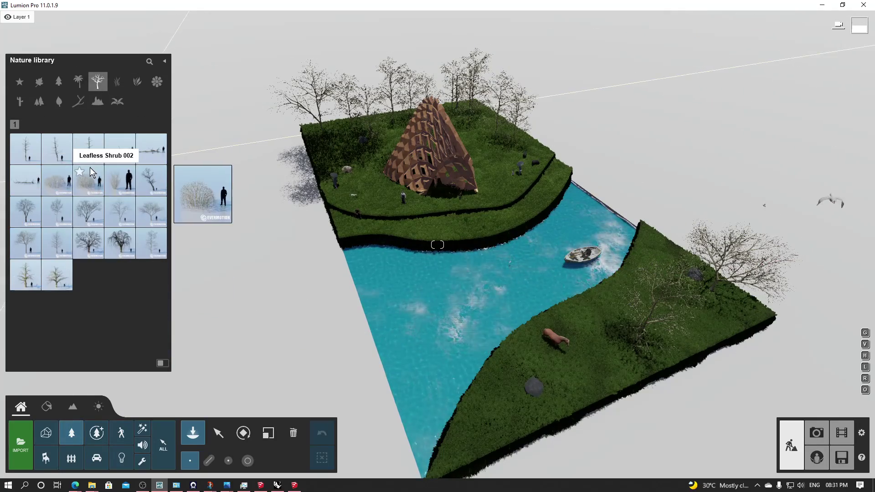
click(57, 180)
key(w)
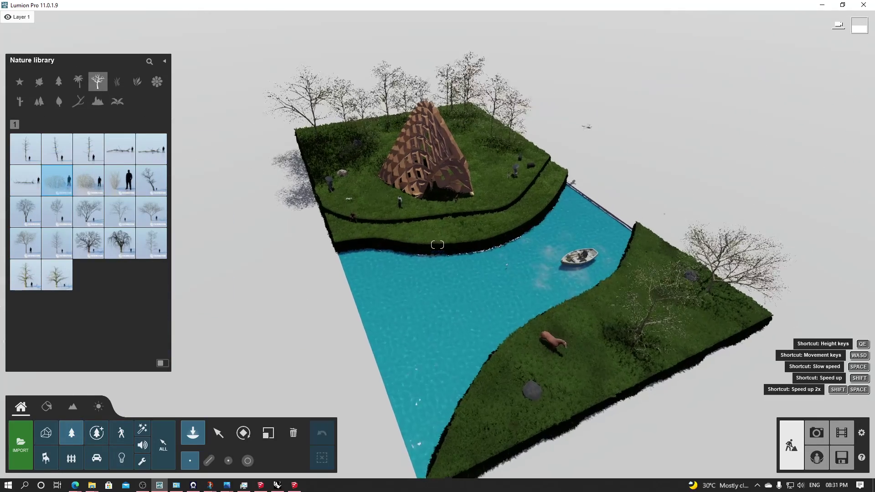
right_drag(437, 245, 356, 177)
key(w)
key(a)
click(397, 296)
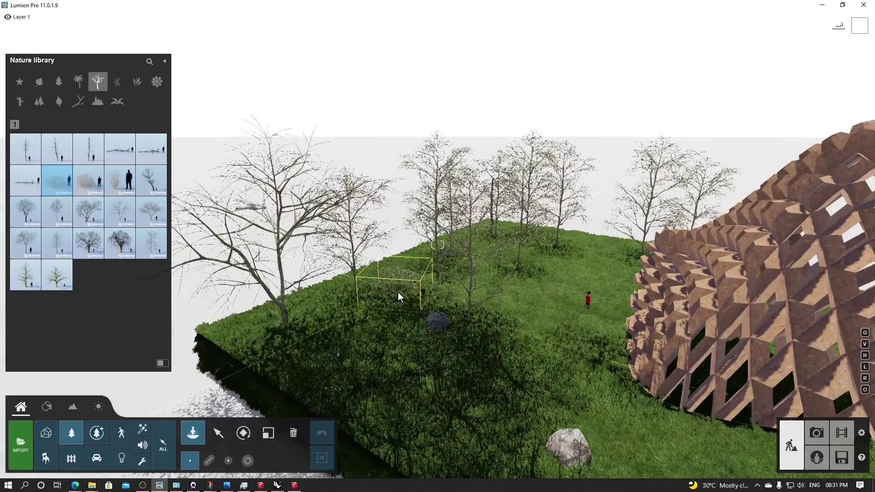
- Place several tall, slender leafless trees around the dark stone, along the lawn's edge and among the existing trees behind the pavilion
click(57, 241)
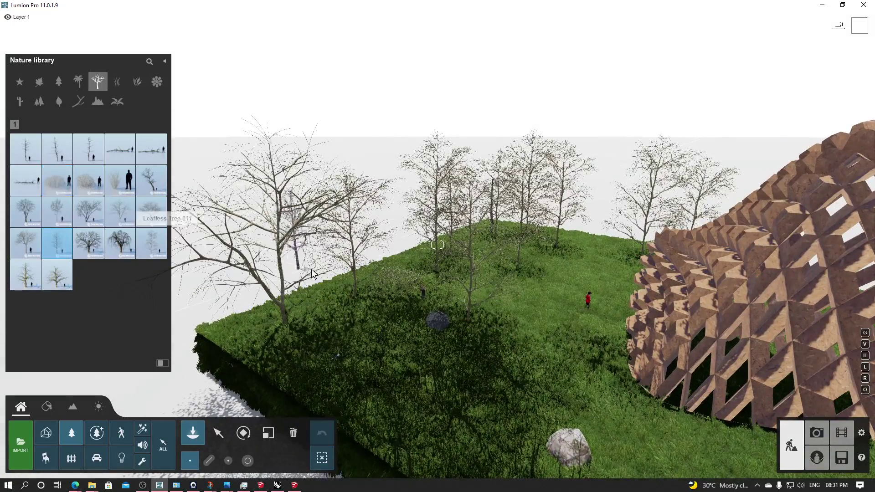
click(411, 270)
click(233, 335)
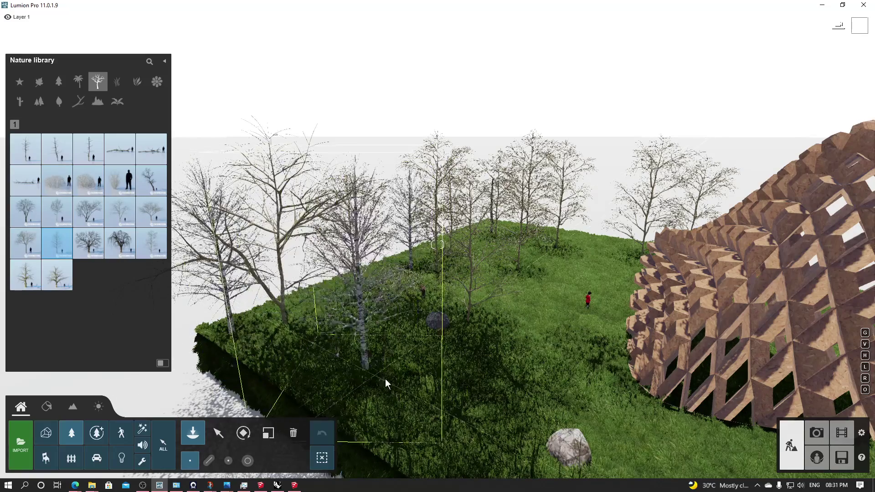
click(396, 408)
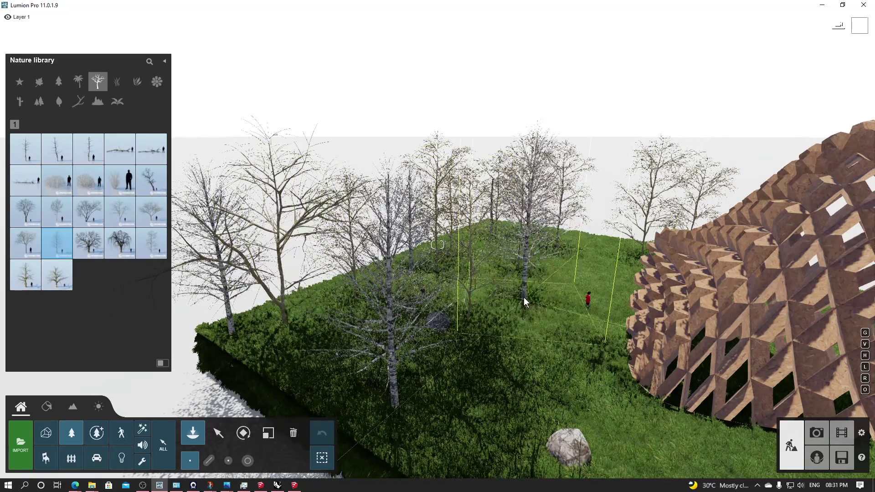
click(600, 237)
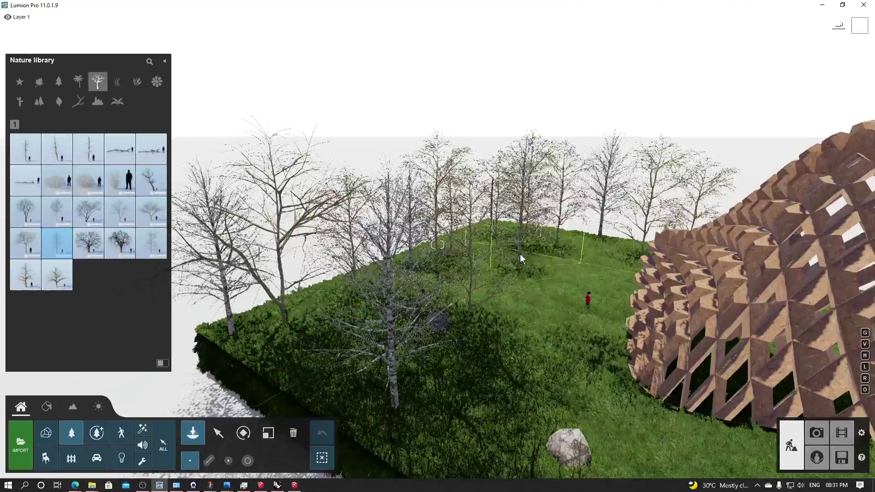
click(553, 276)
- Add more of the same tall leafless trees at the far rear corner of the pavilion lawn
right_drag(554, 275, 392, 310)
key(q)
key(w)
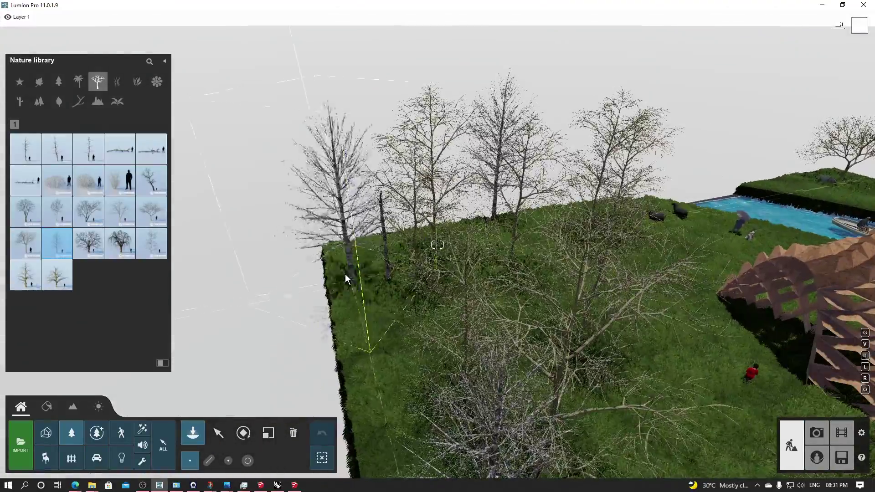
click(343, 270)
click(309, 284)
- Place a different leafless tree near the outer edge of the pavilion lawn, beside the figures and the pale stone
right_drag(310, 285, 367, 310)
scroll(412, 283, down, 5)
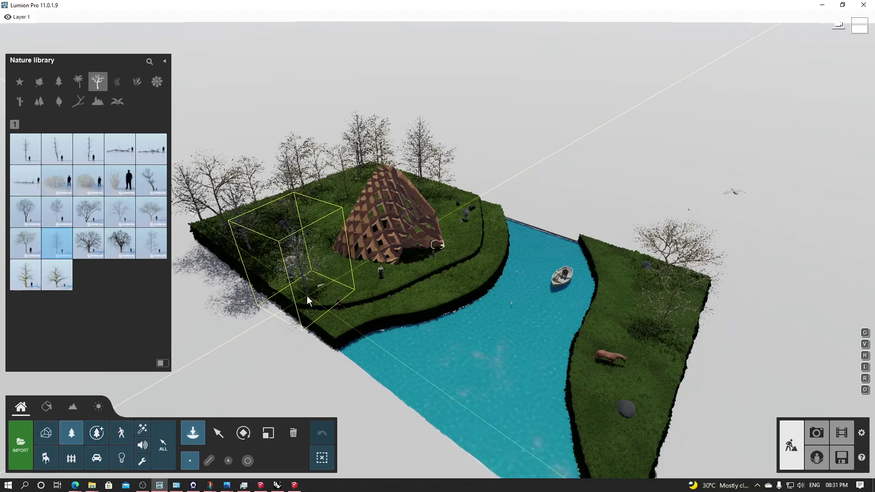
mouse_move(157, 184)
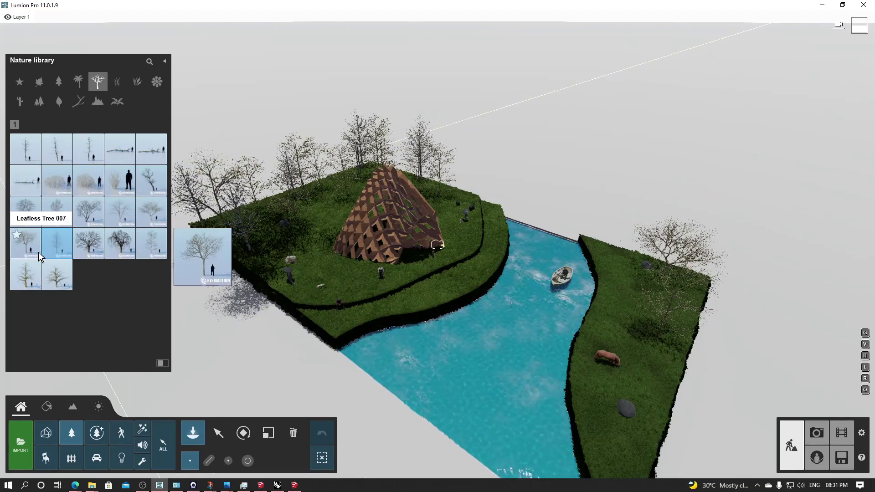
click(57, 222)
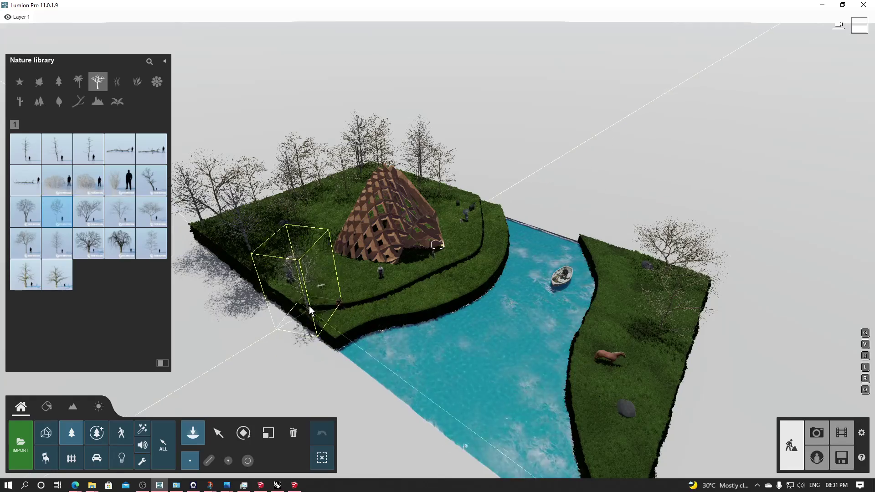
right_drag(385, 323, 378, 319)
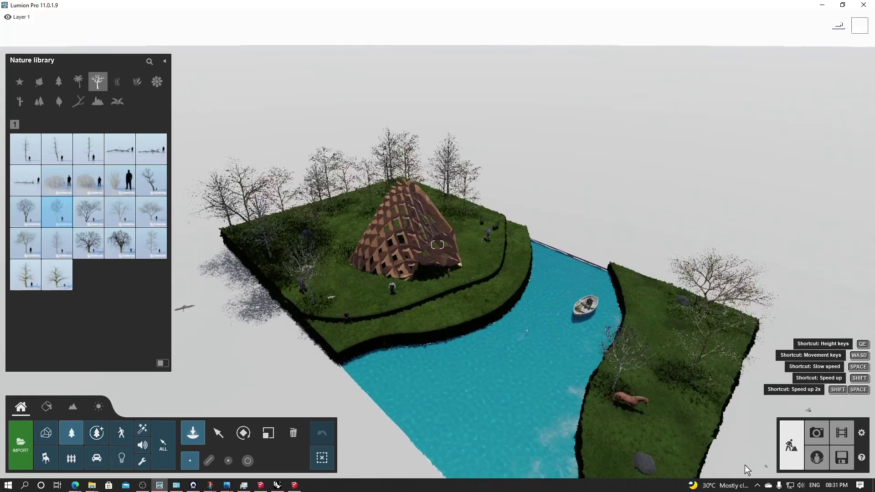
- Return to Photo mode, restore the camera of photo 2 and apply the Realistic style to it
click(817, 432)
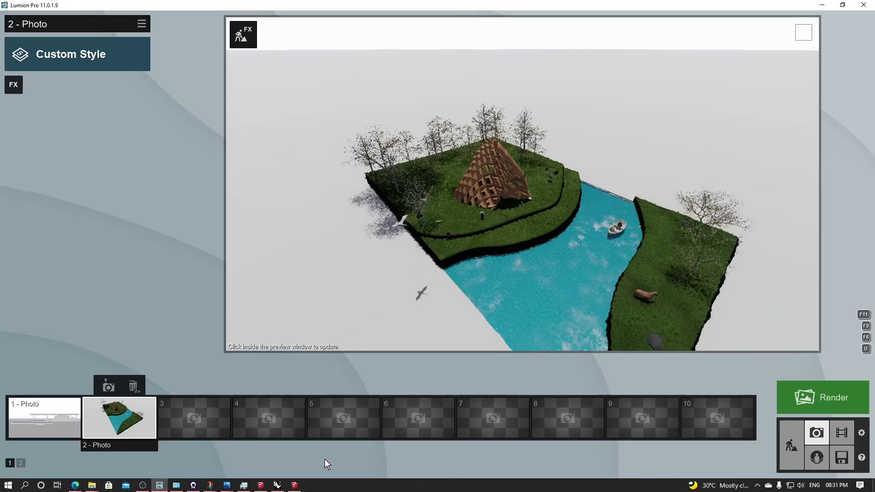
click(119, 415)
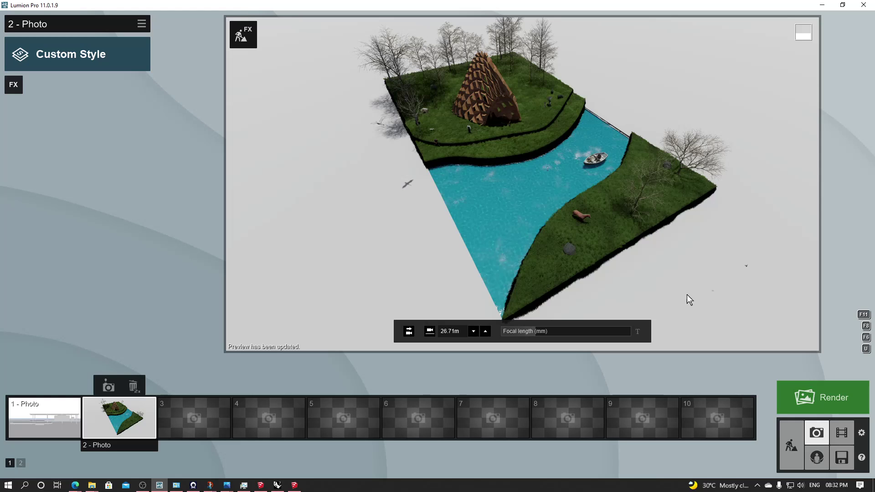
click(111, 60)
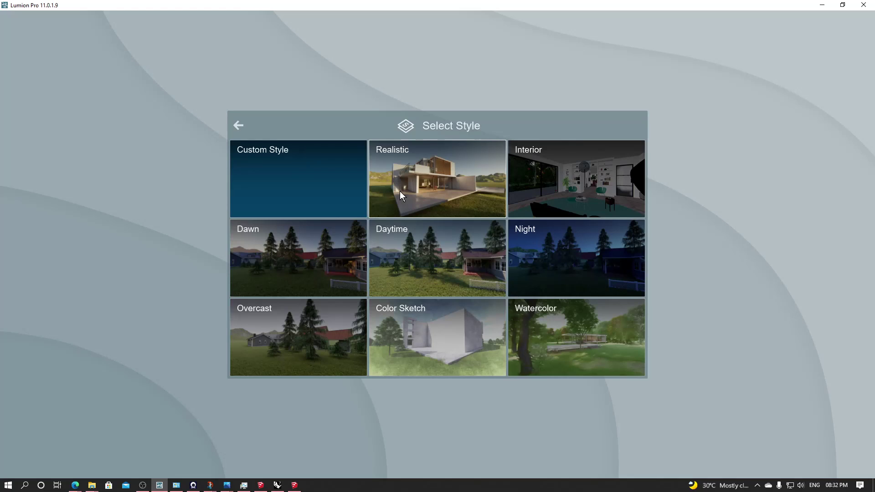
click(450, 182)
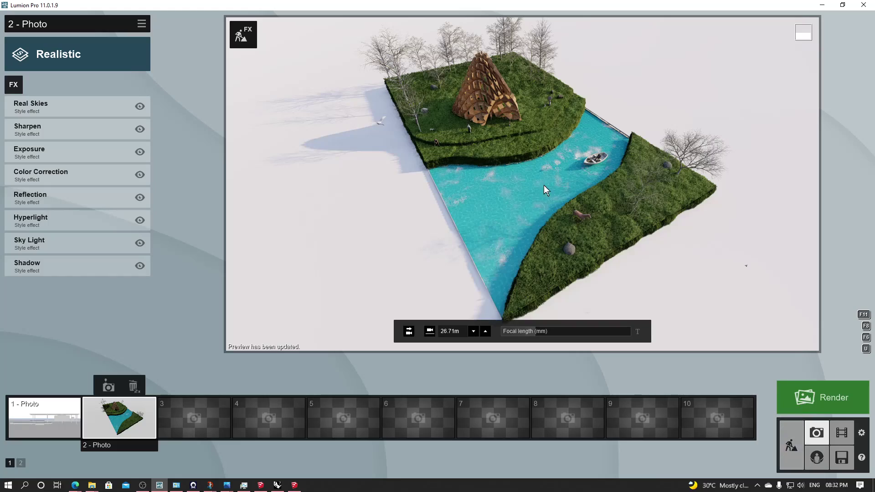
- Adjust the aerial framing so the whole river and both banks fit, and store this view as photo 3
right_drag(551, 178, 552, 173)
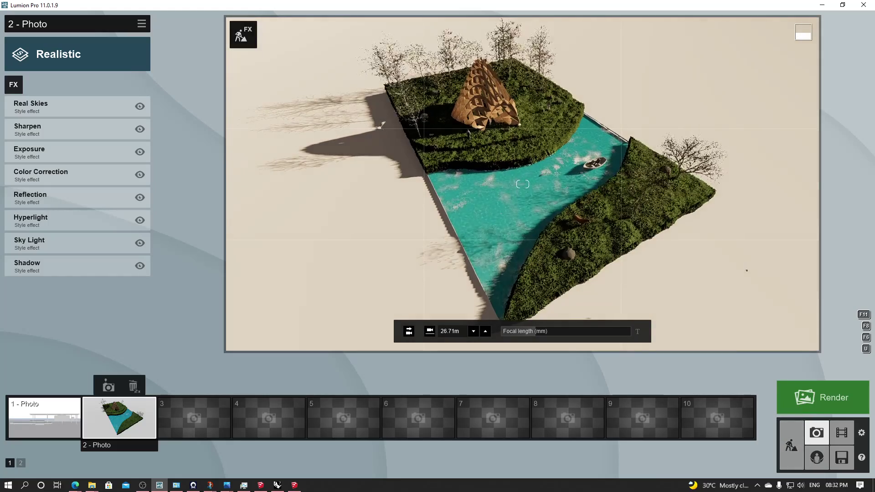
right_drag(542, 265, 556, 229)
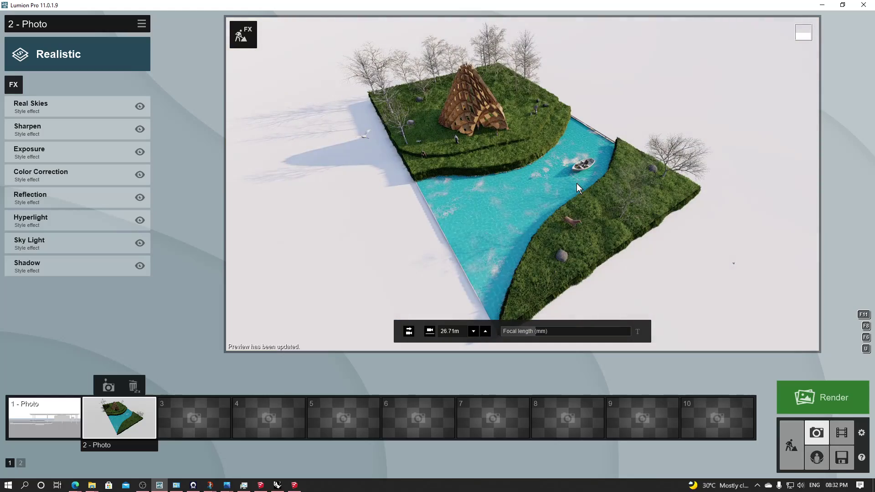
click(64, 104)
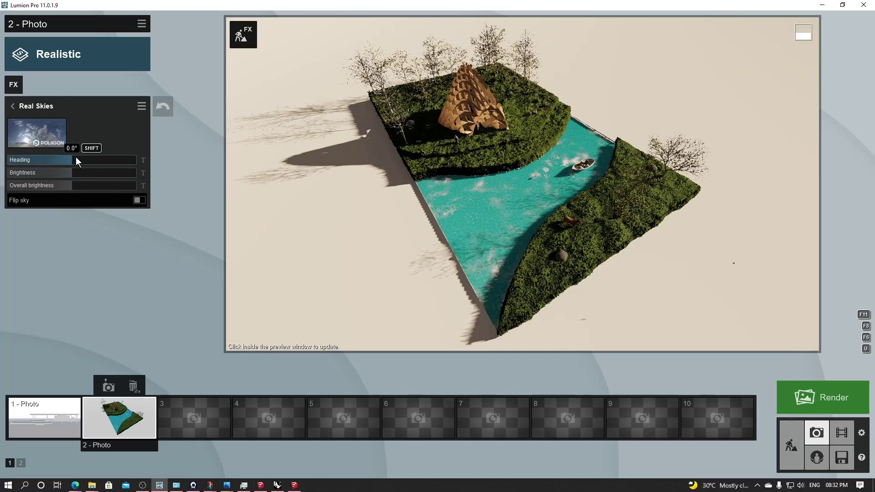
click(27, 105)
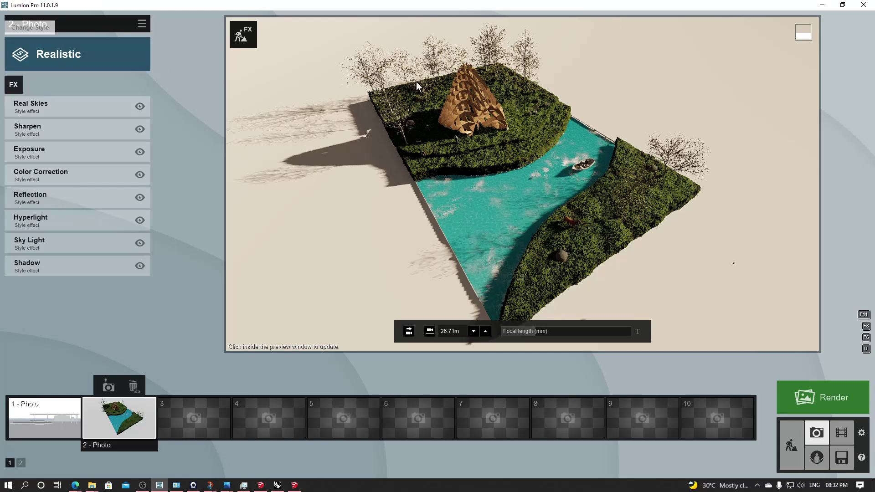
click(655, 83)
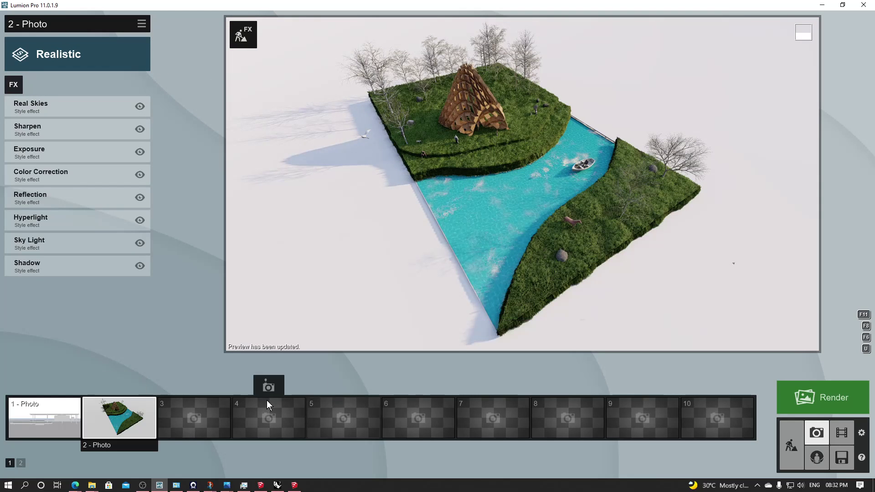
mouse_move(214, 417)
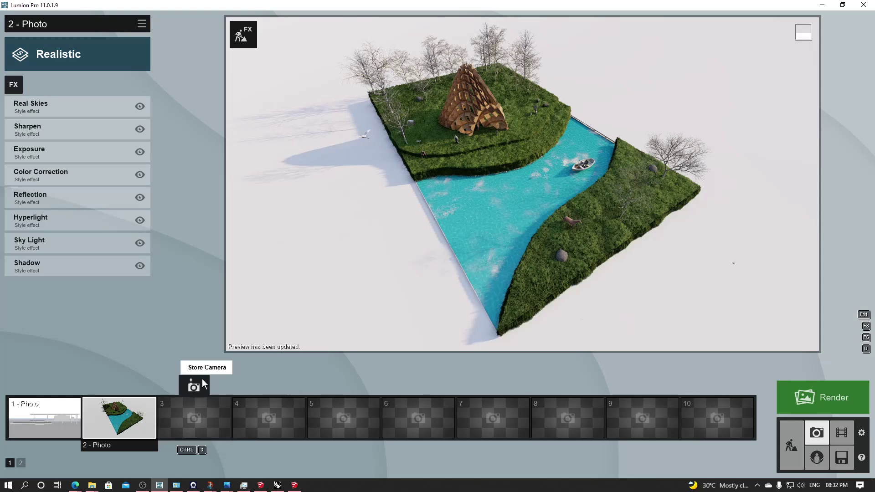
click(194, 388)
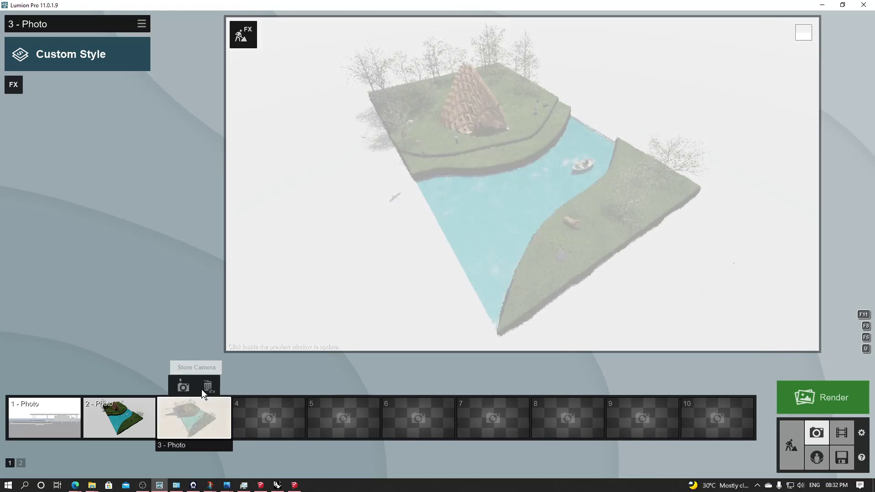
- Apply the Realistic style to photo 3 and compare its updated preview with that of photo 2
click(90, 65)
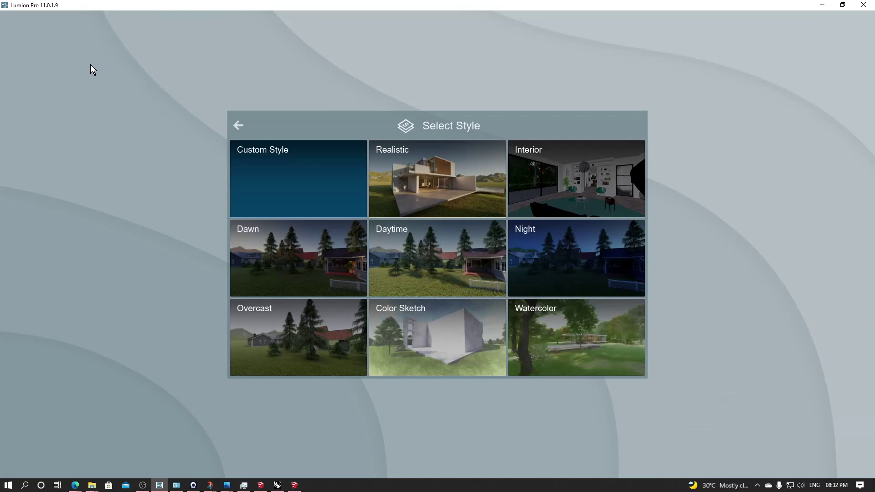
click(467, 165)
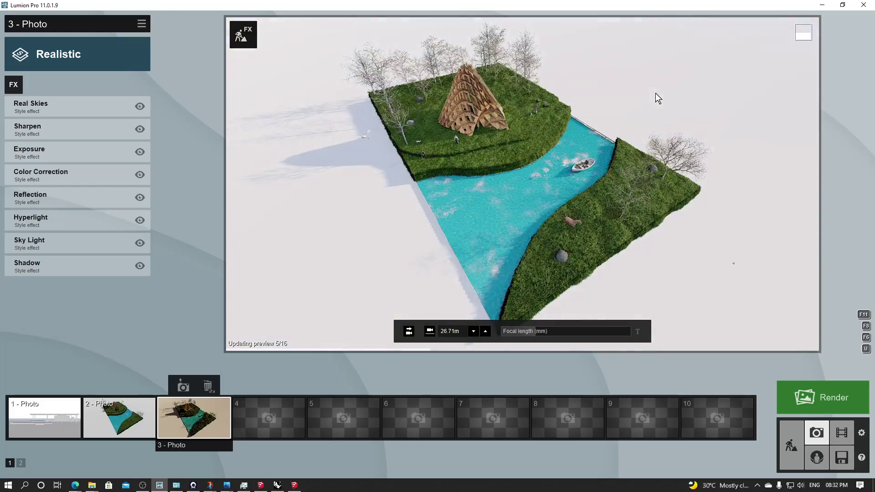
click(124, 428)
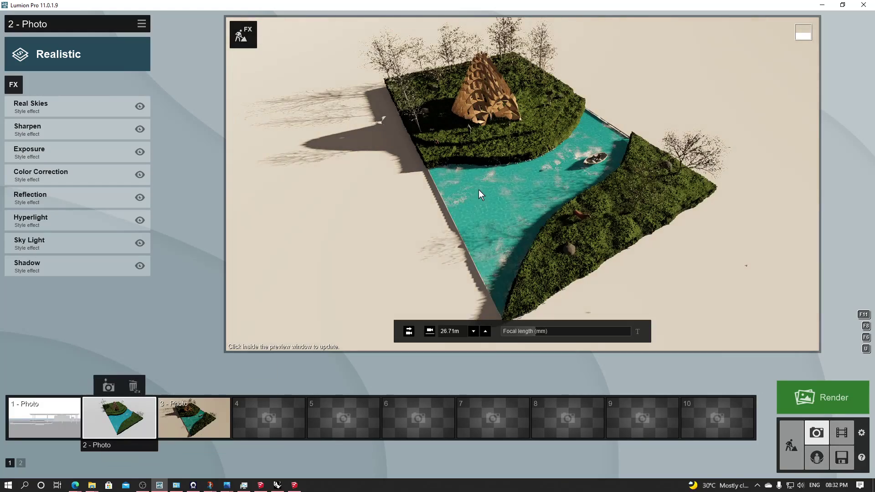
click(656, 102)
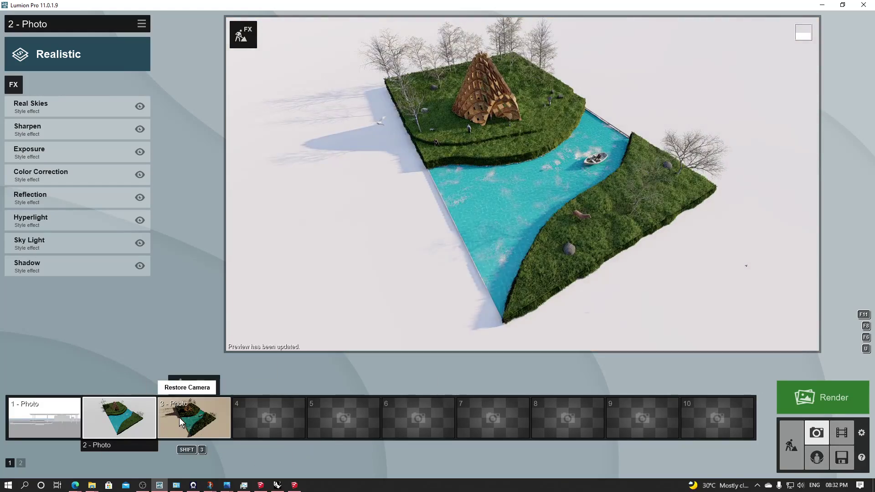
click(194, 417)
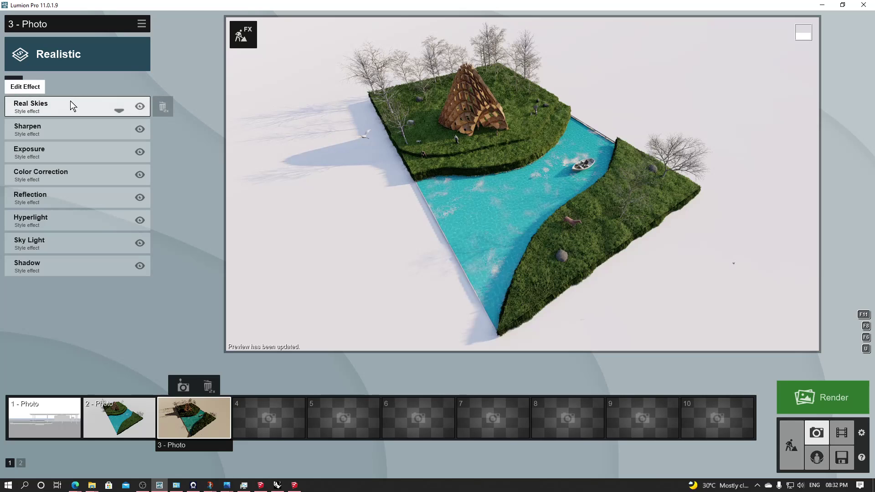
- Try the Dawn style and the Daytime style on photo 3
click(122, 63)
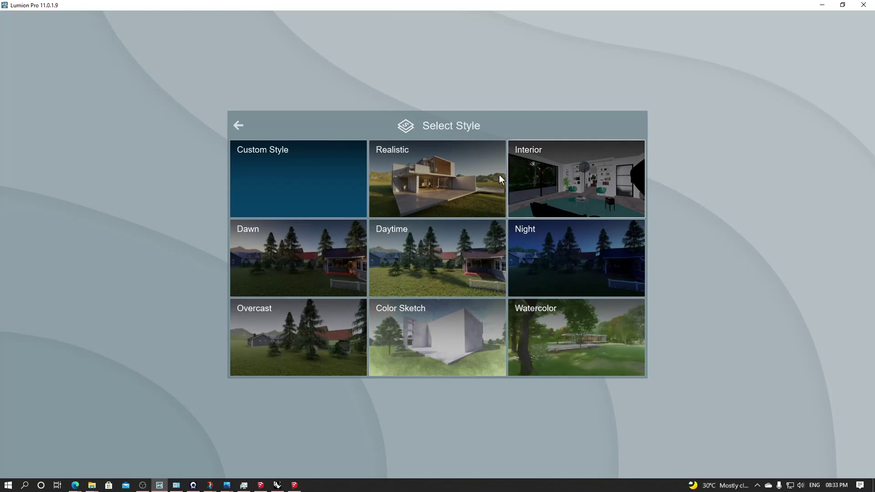
click(343, 270)
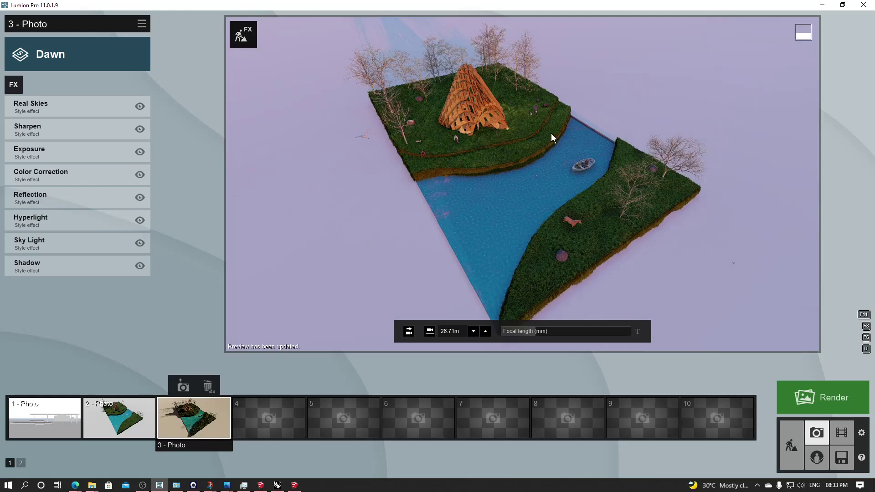
click(144, 64)
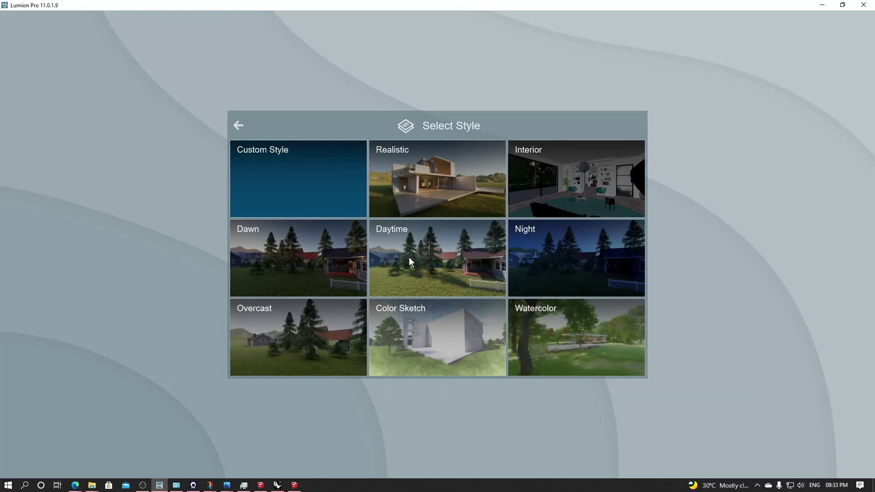
click(409, 257)
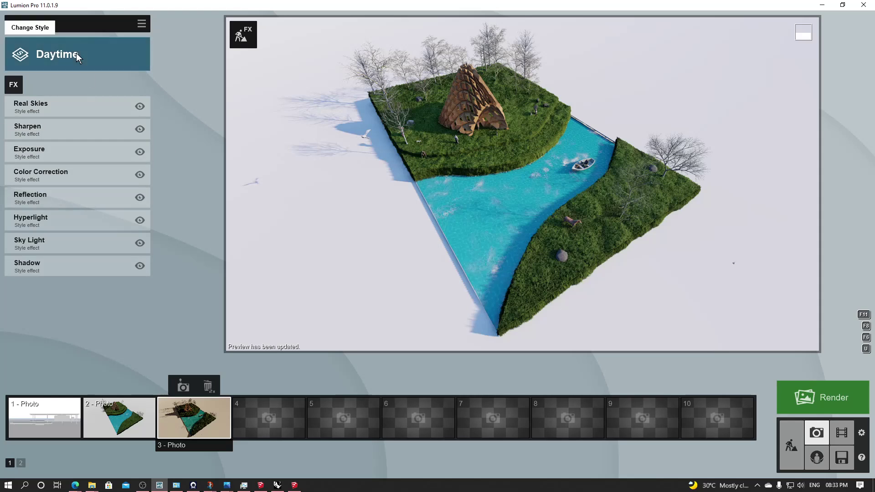
- Apply the Night style to photo 3
click(55, 54)
click(600, 240)
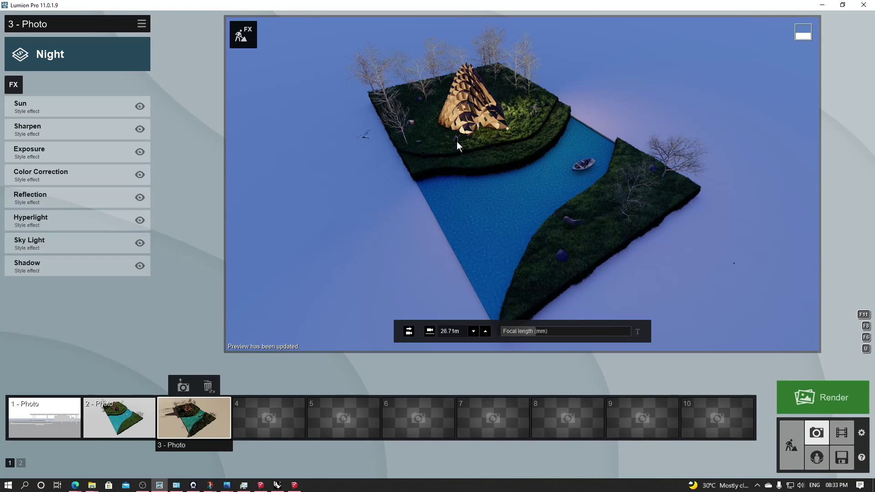
- Apply the Overcast style to photo 3 and refresh its preview
click(112, 61)
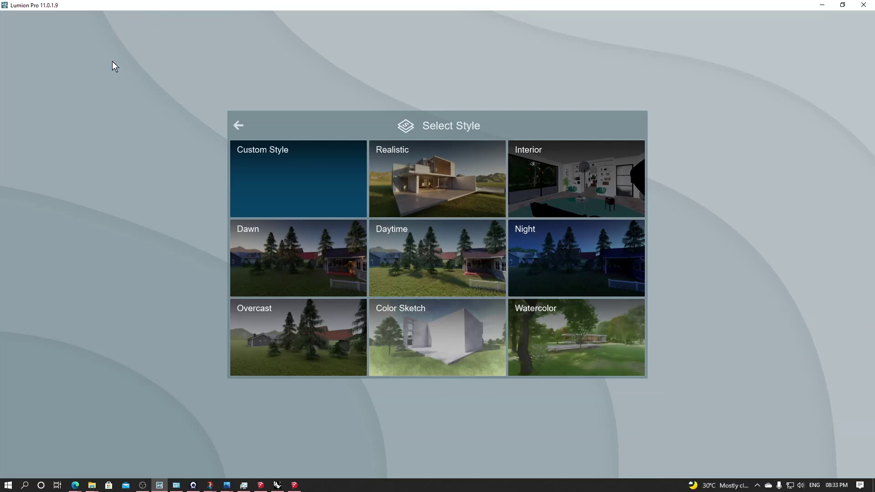
click(321, 337)
click(495, 88)
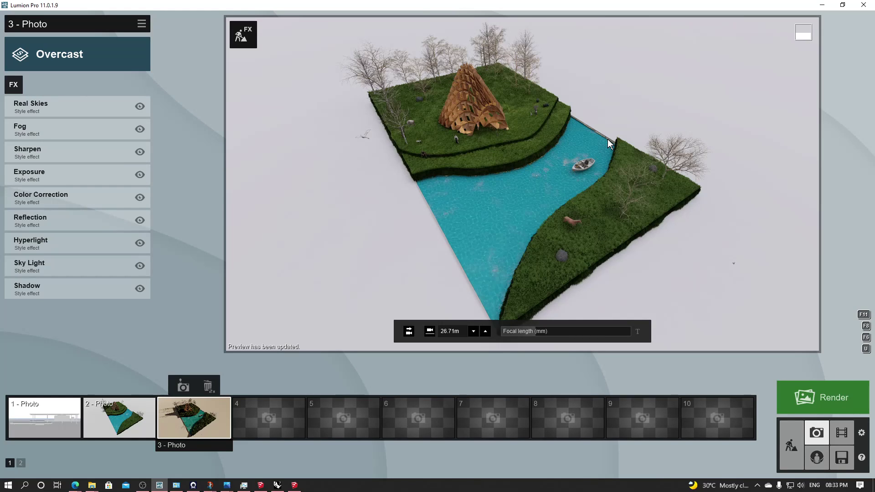
- Capture the full screen as a snip in Snip & Sketch and maximize the capture for annotation
key(super+w)
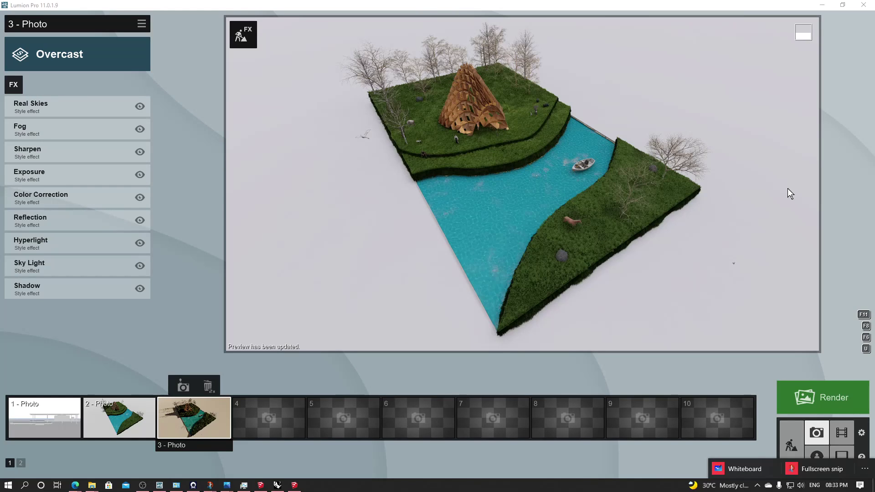
click(803, 469)
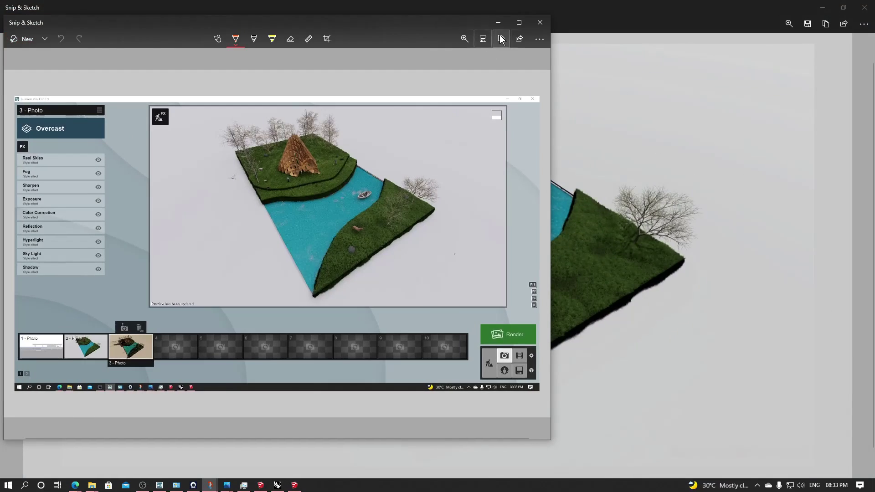
click(519, 22)
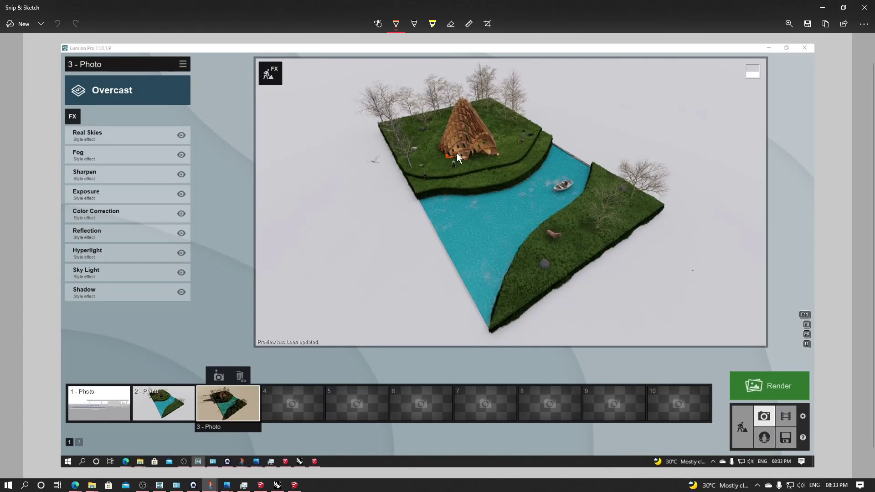
- Sketch arrows leading outward from the pavilion and both banks, write "Detail" beside one, and minimize the Snip & Sketch windows
mouse_move(457, 153)
mouse_down()
mouse_move(350, 188)
mouse_move(358, 203)
mouse_up()
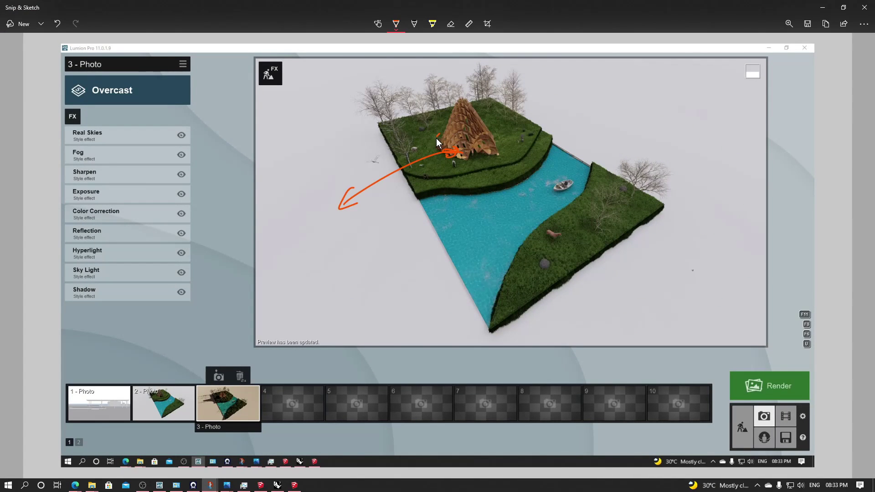
drag(437, 137, 508, 133)
drag(502, 129, 504, 149)
mouse_move(583, 209)
mouse_down()
mouse_move(646, 114)
mouse_move(650, 127)
mouse_up()
drag(643, 112, 656, 122)
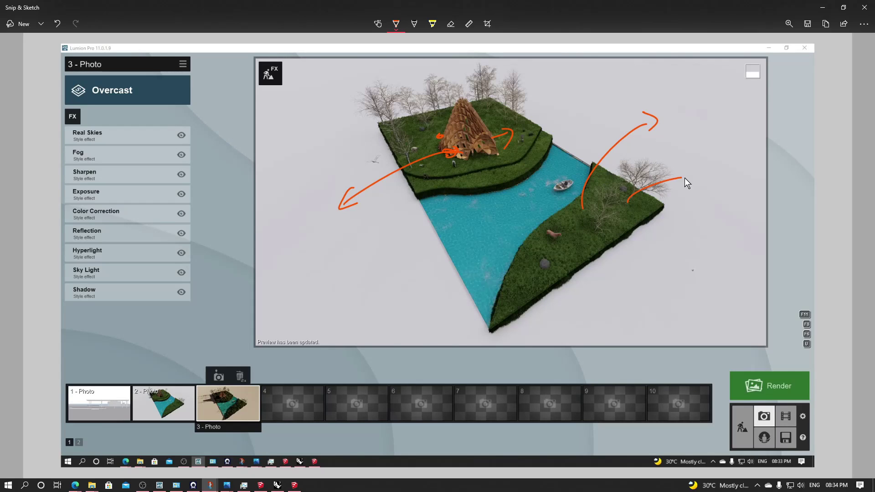
drag(680, 168, 651, 202)
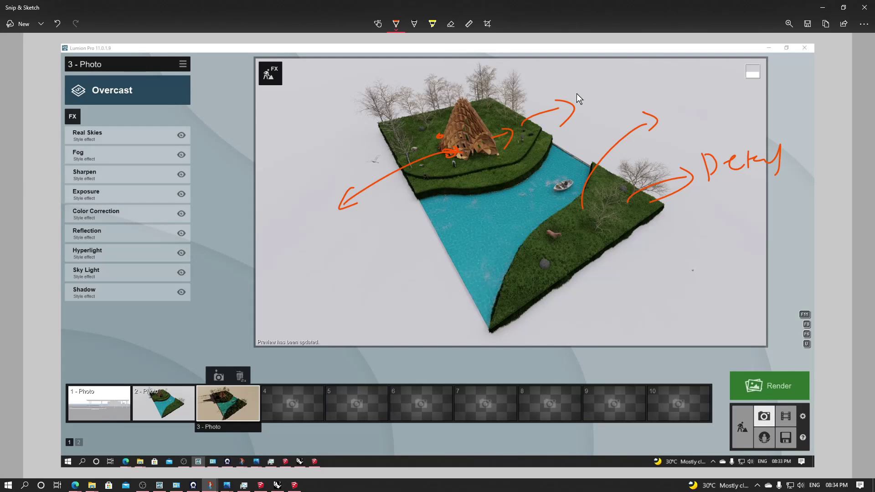
click(828, 6)
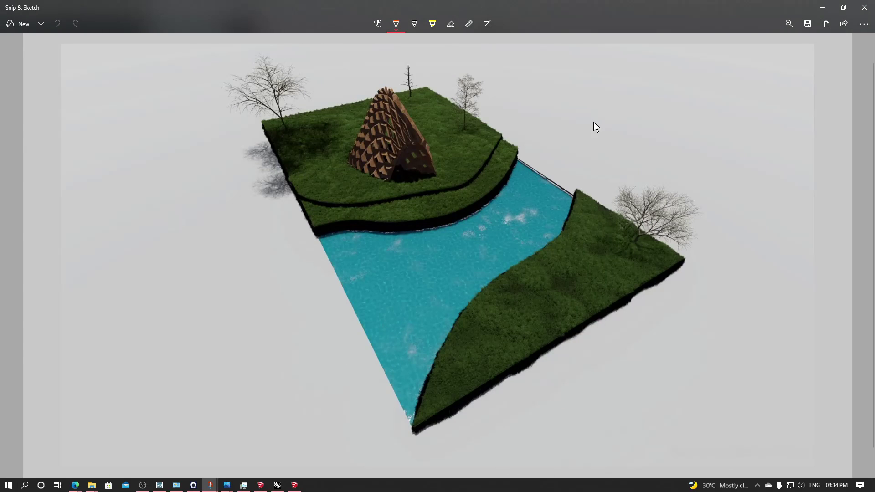
click(823, 7)
- Compare photo 2 with photo 3, and slightly raise the Sharpen intensity of photo 3
click(120, 418)
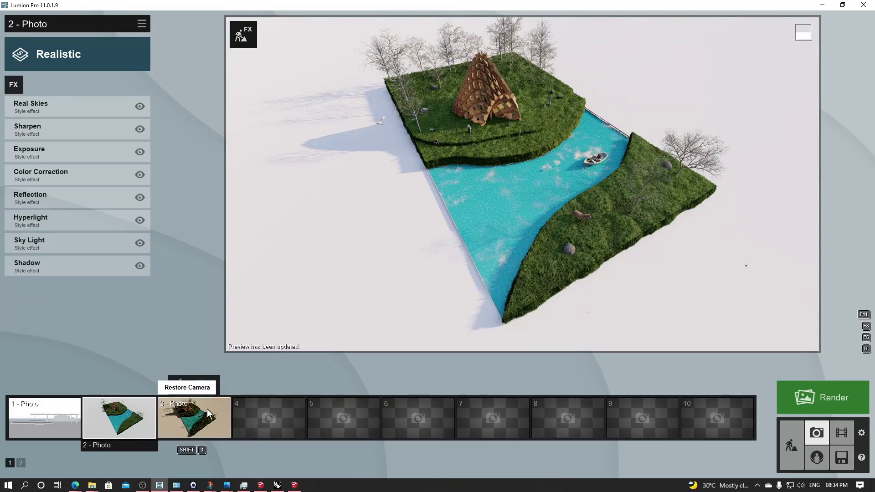
click(194, 417)
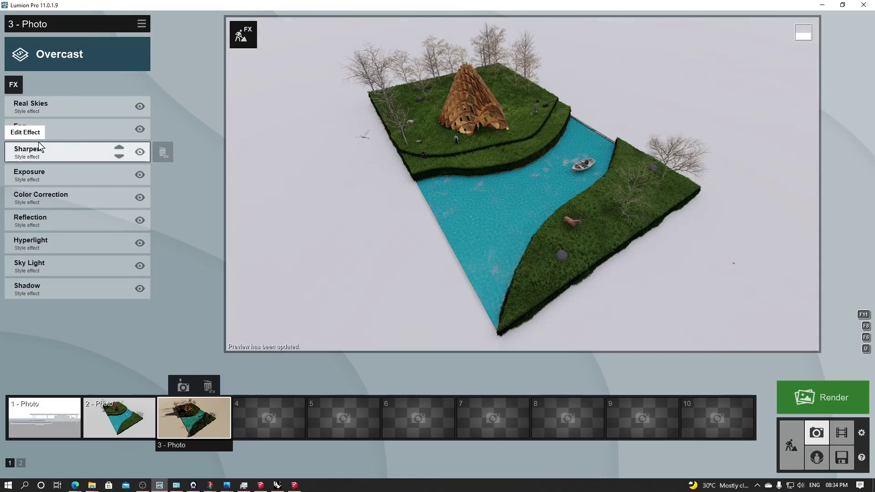
click(57, 149)
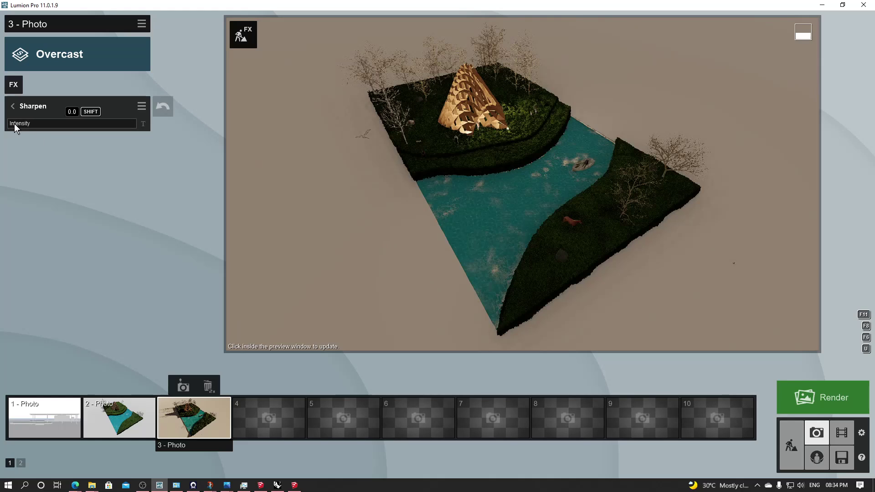
drag(15, 124, 26, 124)
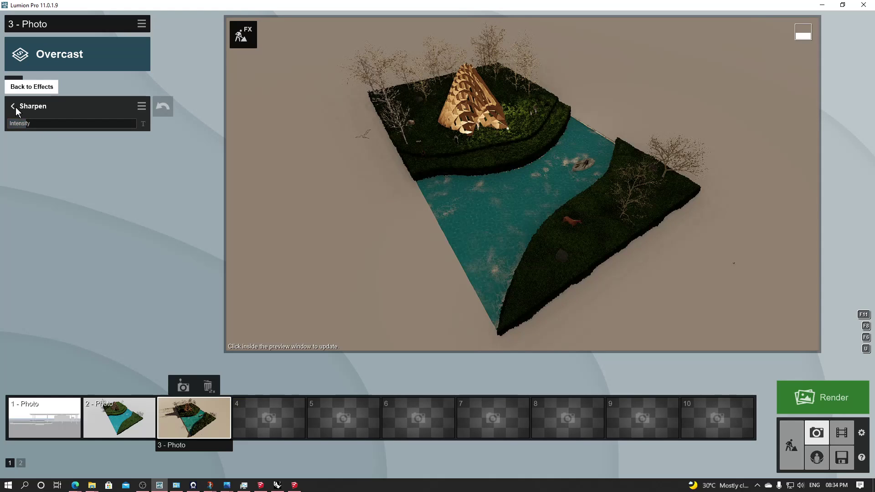
click(16, 107)
- Set the Exposure effect of photo 3 to 0.6
click(41, 154)
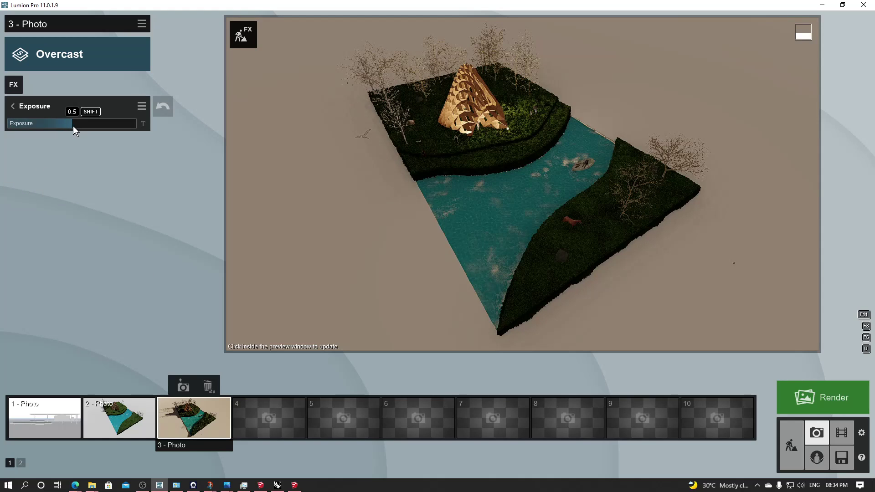
key(shift)
mouse_move(98, 126)
mouse_down()
mouse_move(73, 124)
mouse_move(80, 124)
mouse_up()
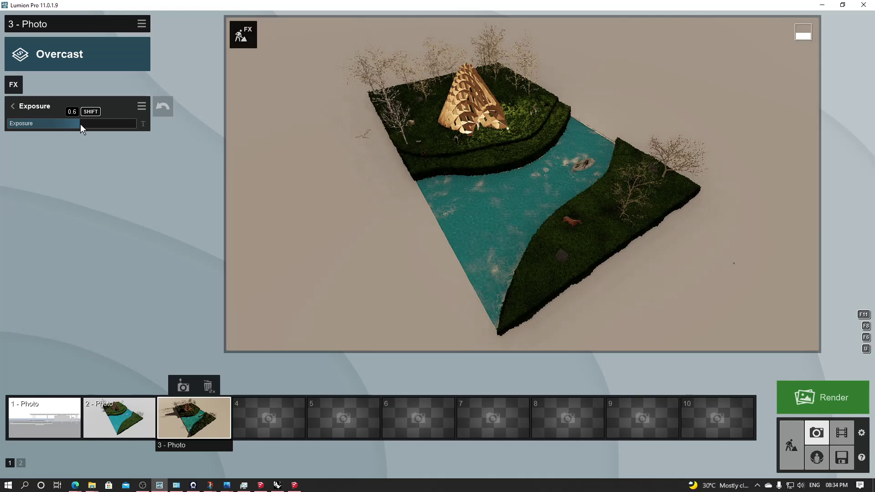
click(22, 108)
- In photo 3's Color Correction, lower the temperature slightly, raise brightness and contrast a little, and refresh the preview
click(44, 197)
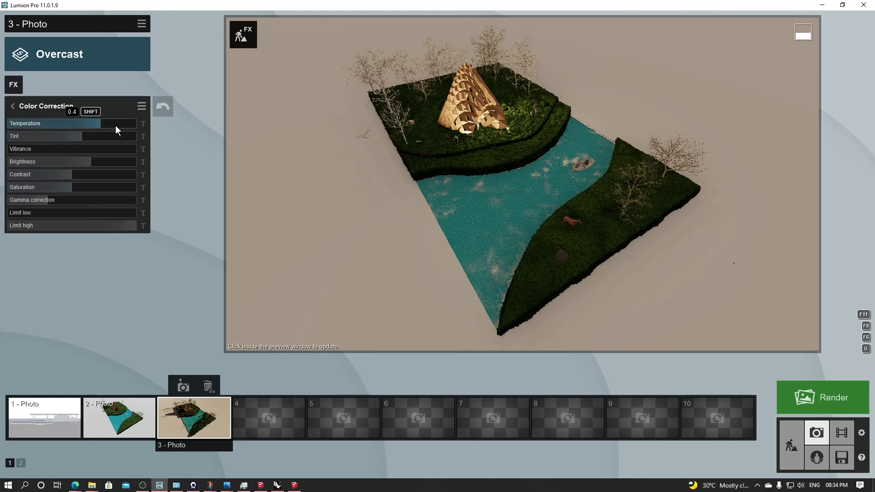
click(97, 123)
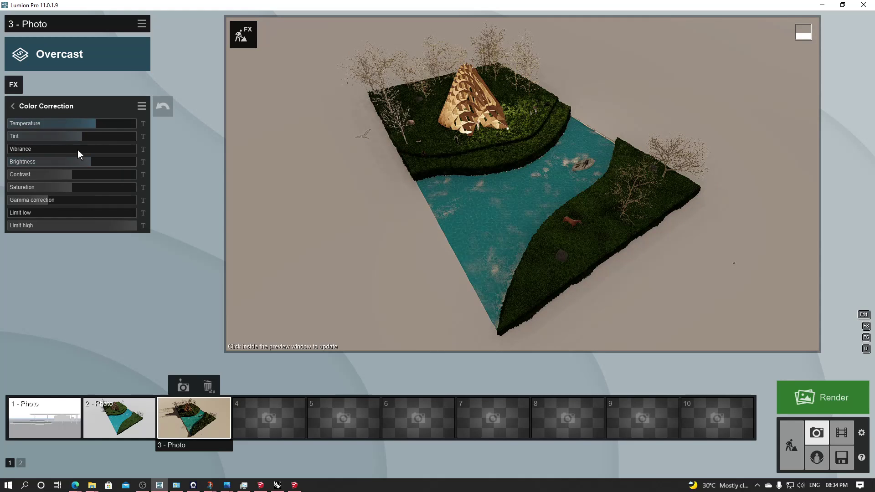
click(74, 174)
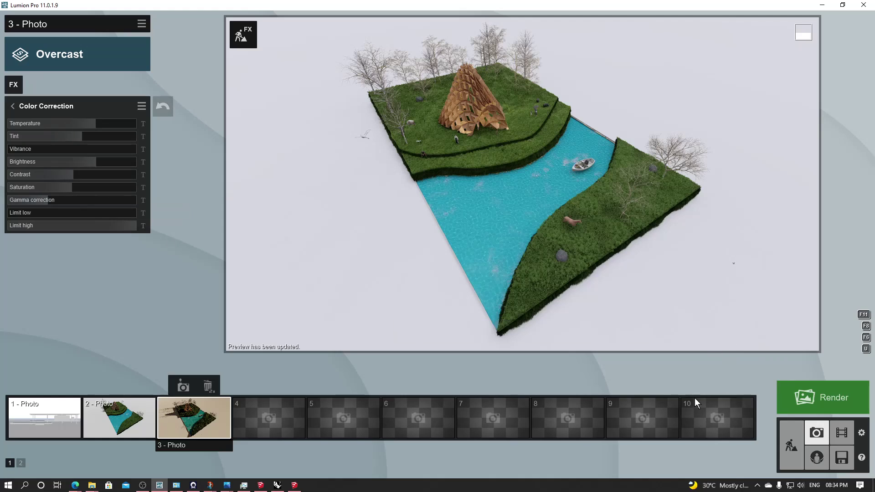
- Set the Hyperlight amount of photo 2 to 25%
click(118, 417)
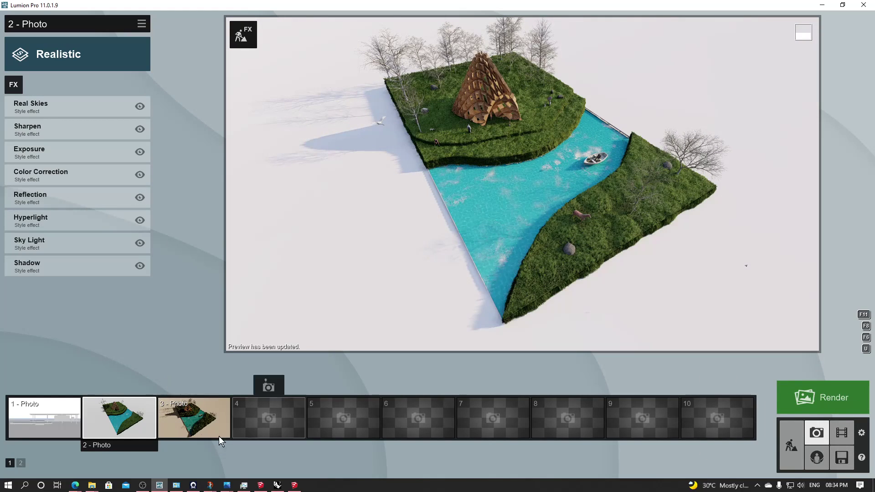
click(68, 221)
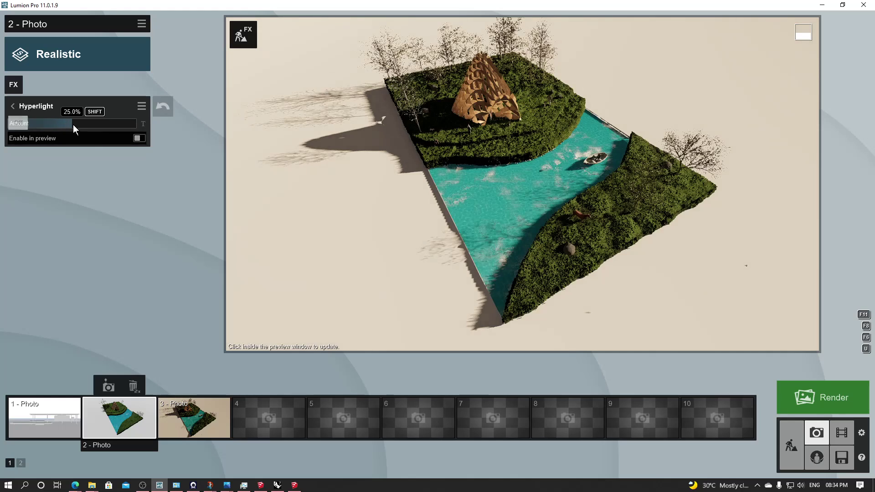
key(shift)
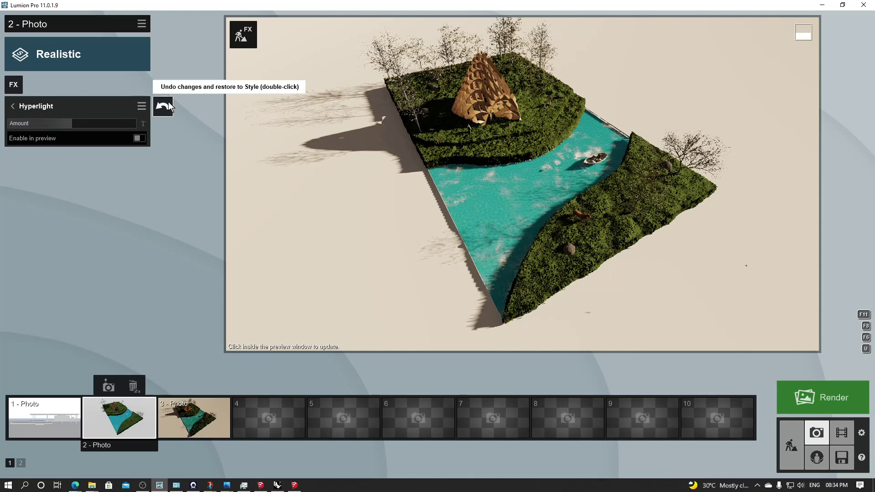
click(14, 107)
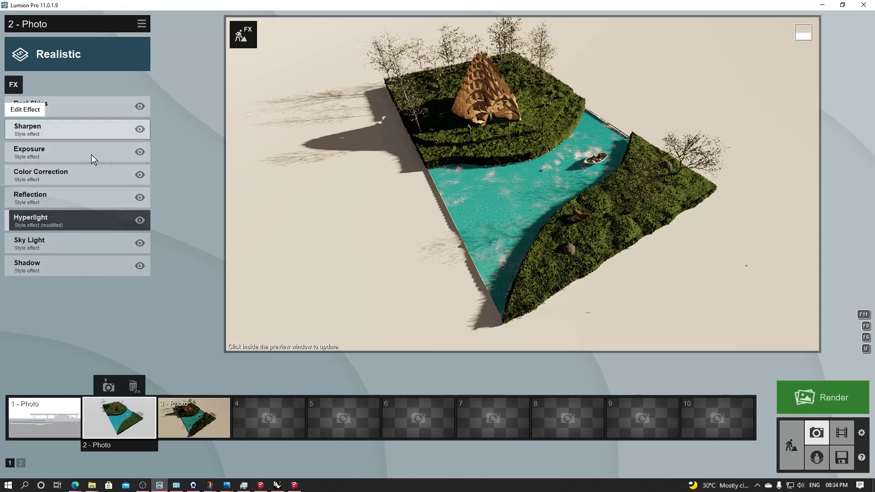
- Add a reflection plane on the river surface to photo 2's Reflection effect and refresh the preview
click(35, 198)
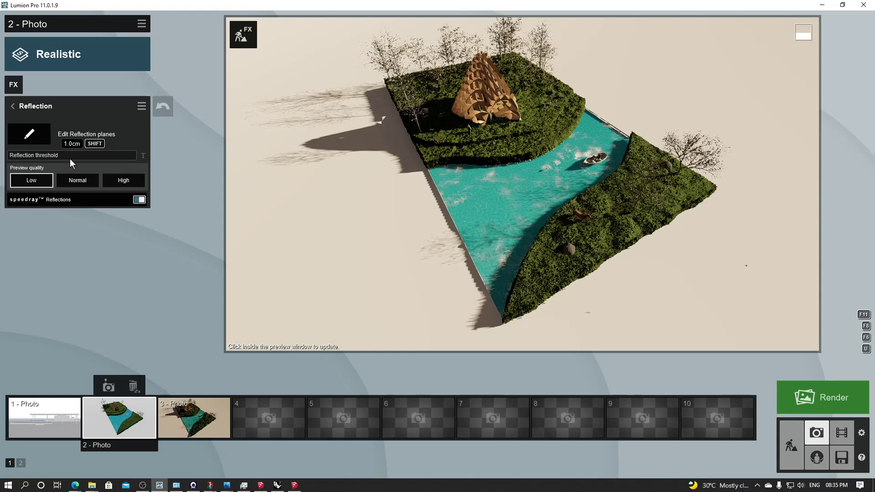
click(40, 133)
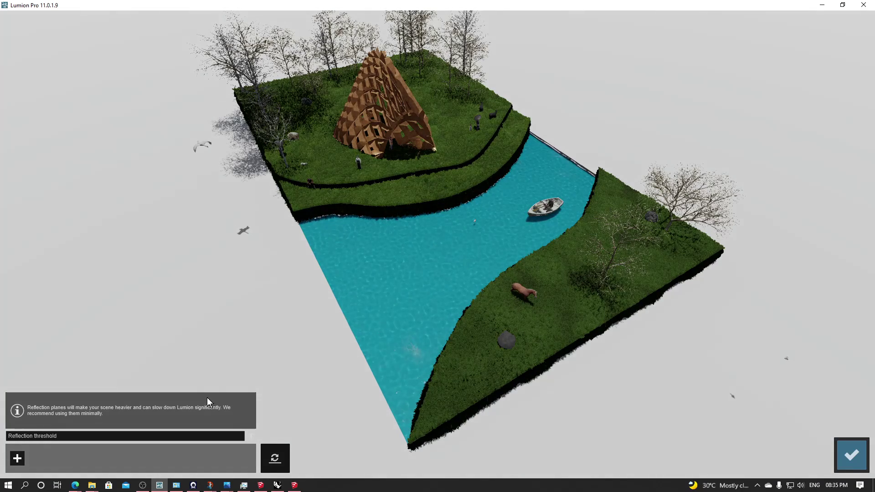
click(17, 459)
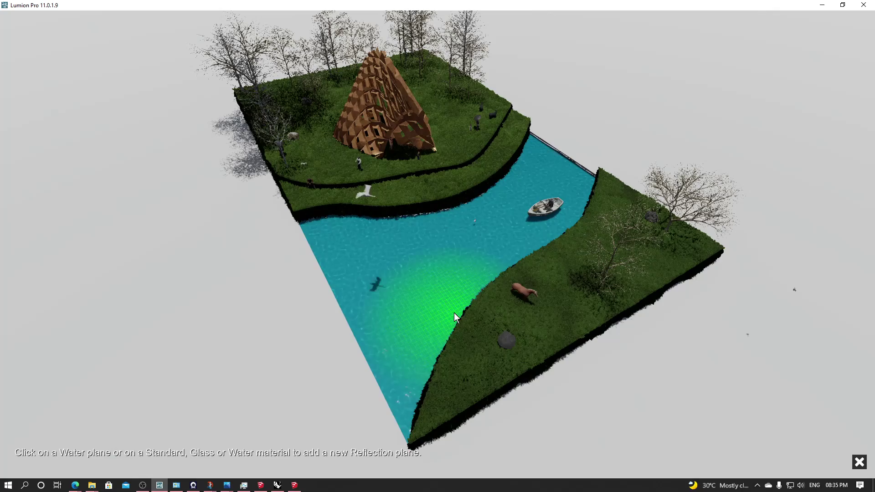
click(421, 275)
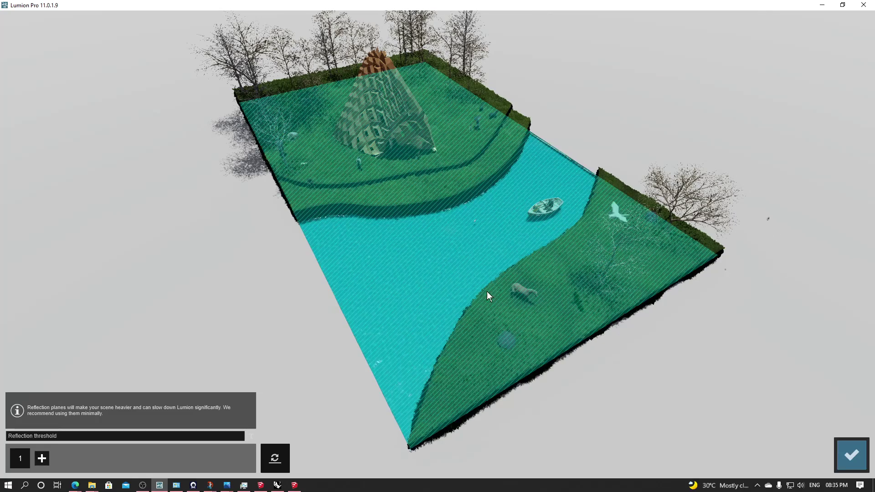
click(862, 462)
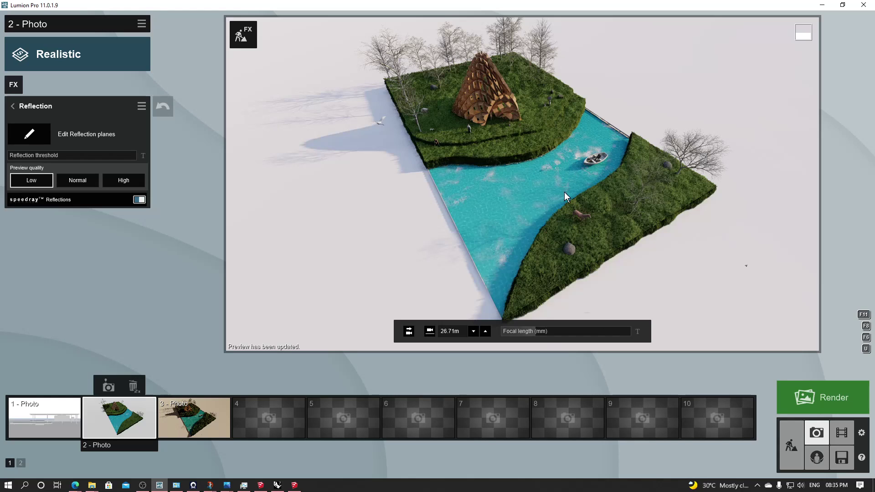
- Return to the build scene and open the pavilion's wood material for editing, with the lattice shell seen up close
click(802, 446)
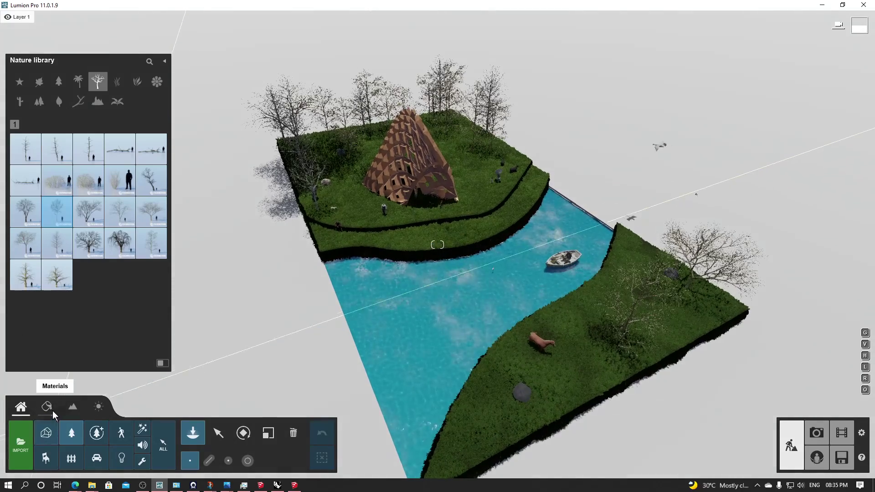
click(53, 413)
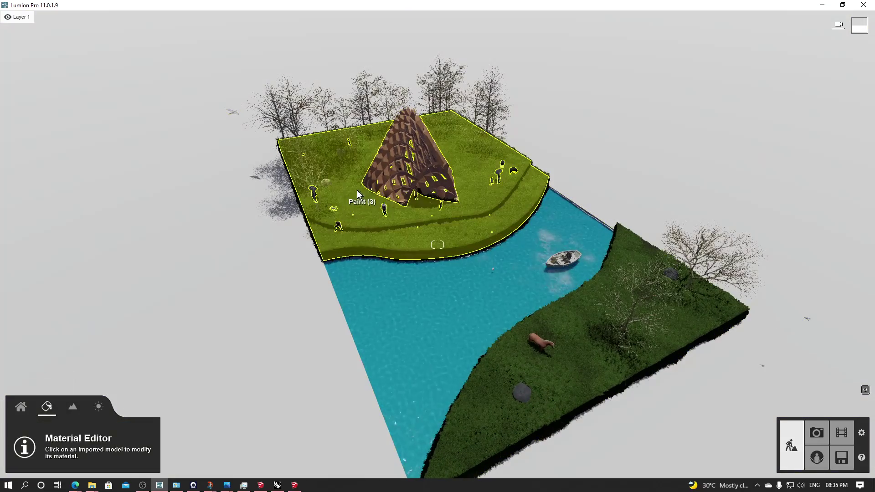
click(412, 173)
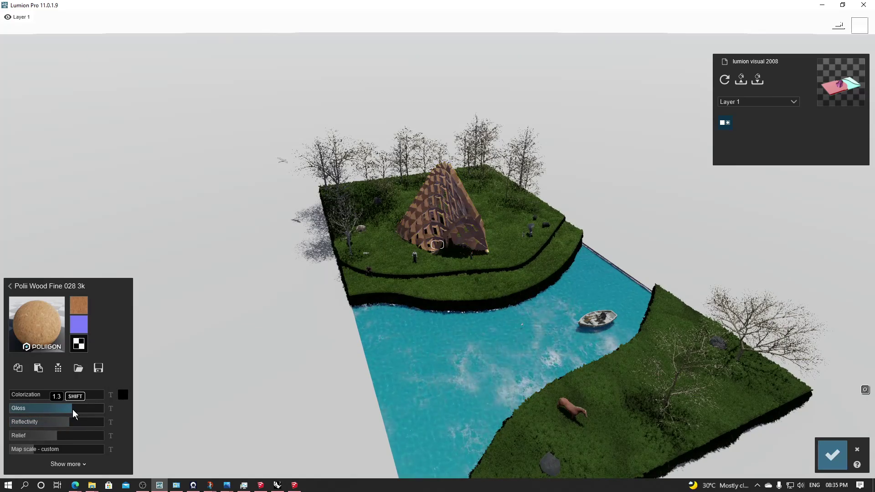
mouse_move(441, 256)
right_down()
mouse_move(411, 232)
mouse_move(420, 231)
mouse_move(438, 245)
mouse_move(318, 231)
right_up()
key(w)
key(w)
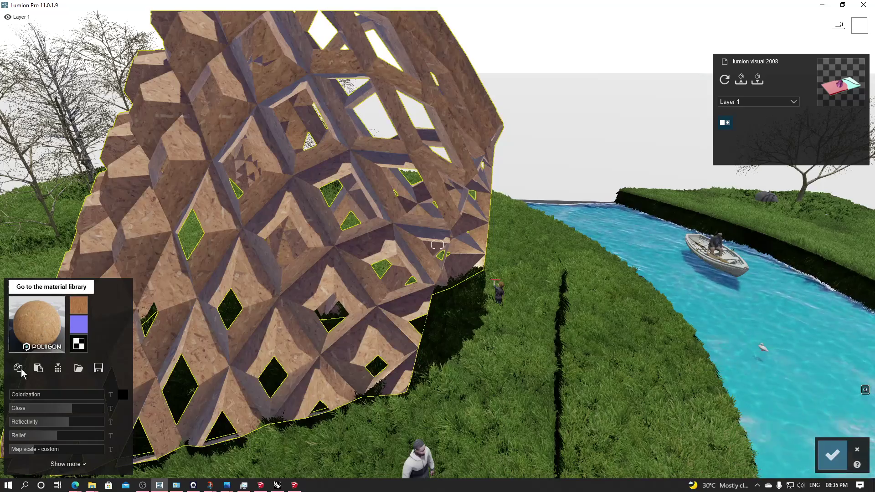
- Set the pavilion wood's colorization to about 0.2 with a white tint and save the material
drag(15, 397, 27, 395)
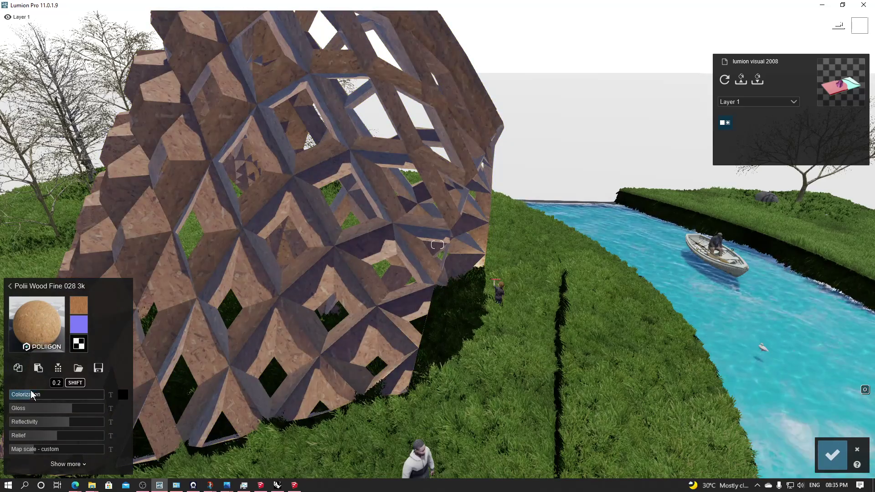
click(123, 398)
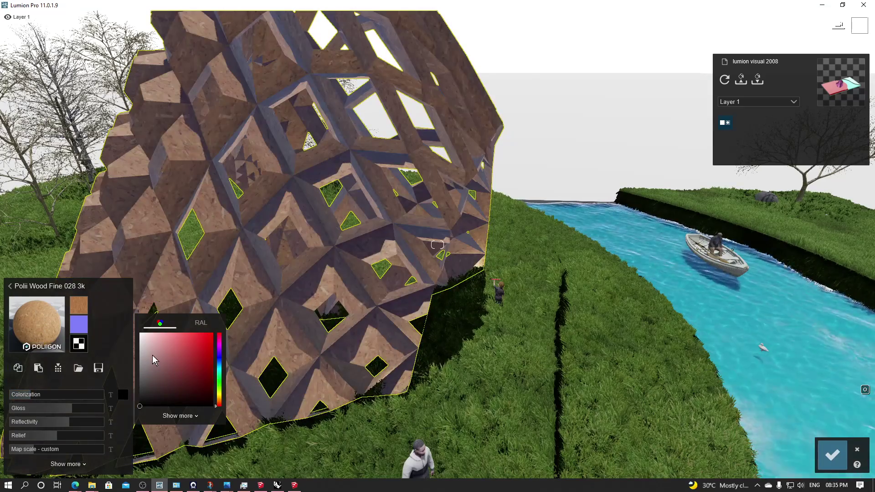
drag(137, 366, 120, 334)
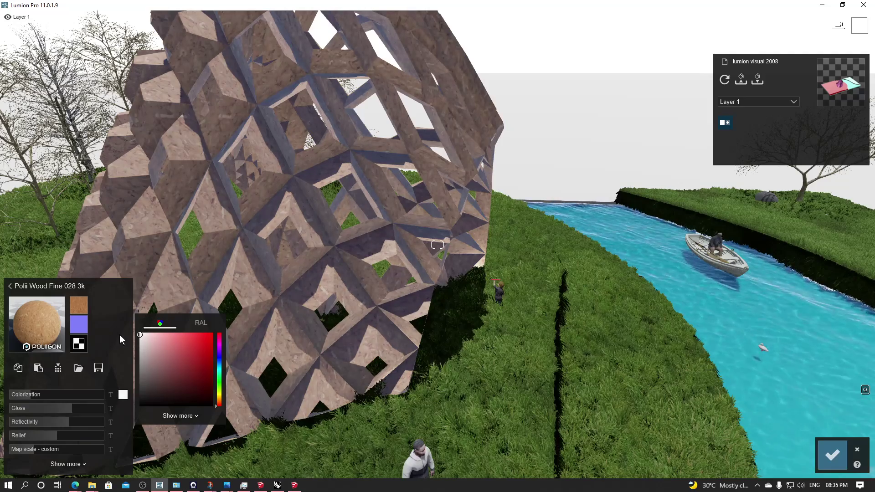
click(832, 455)
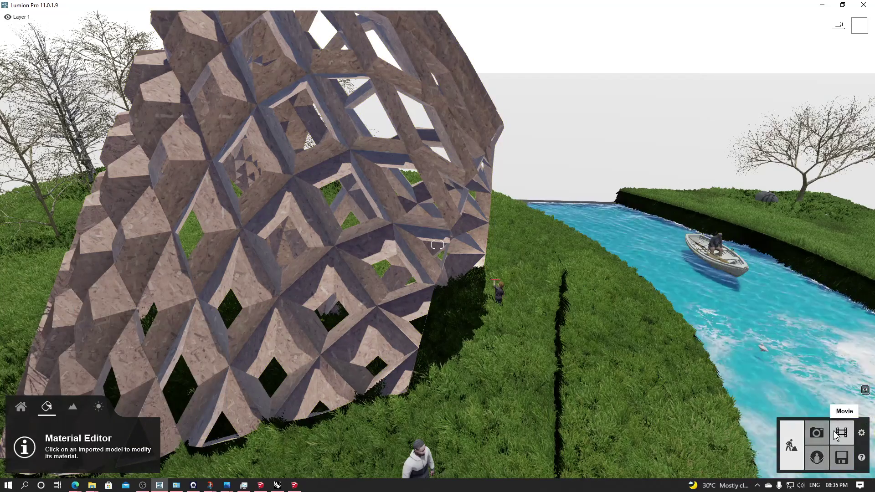
- Compare the refreshed previews of photos 2 and 3 to check the pavilion's retinted wood
click(817, 431)
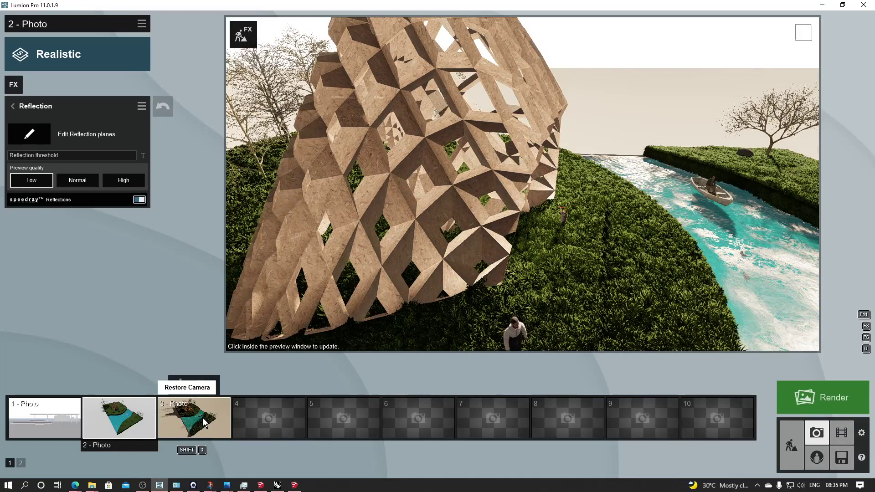
click(132, 420)
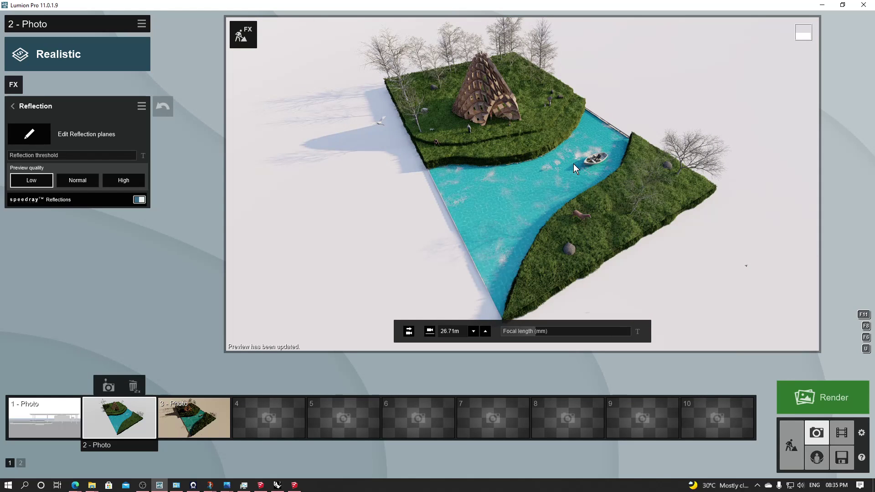
click(191, 413)
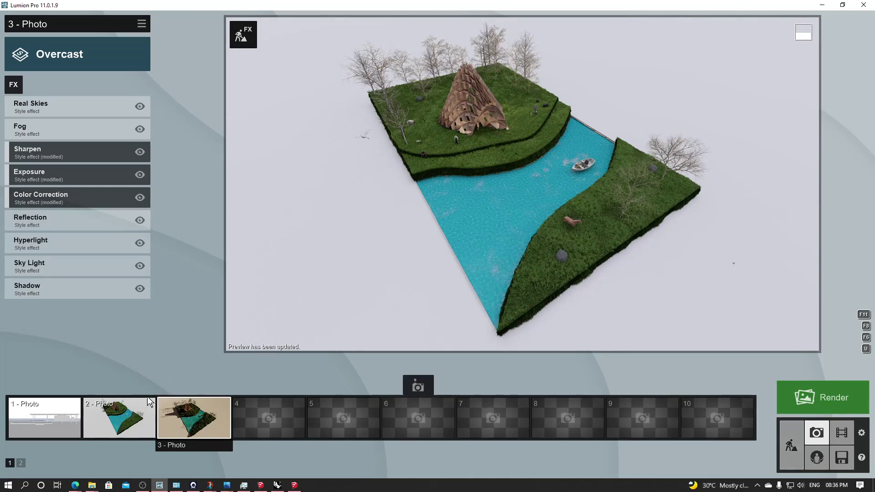
click(119, 417)
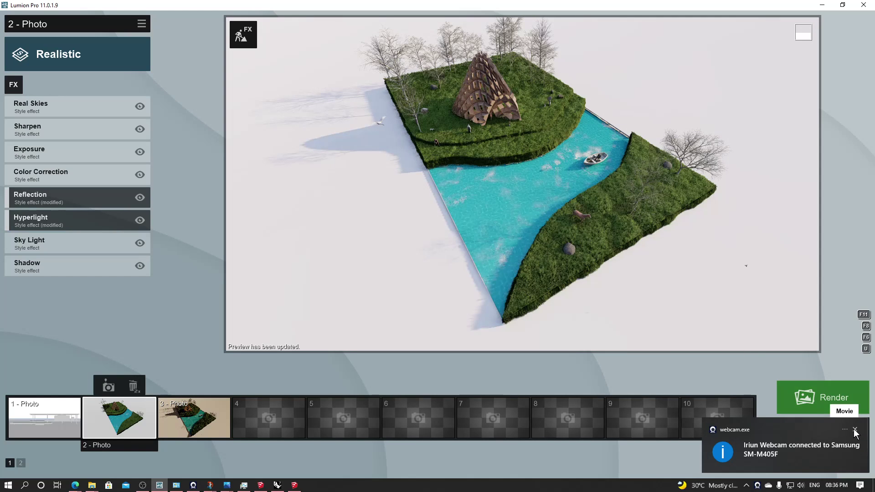
- Reframe photo 2 slightly, store its camera view again and refresh the preview
click(132, 416)
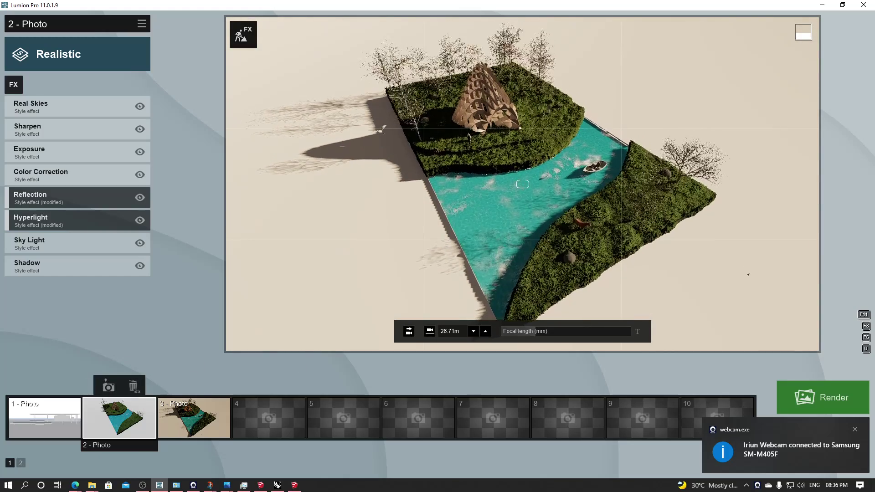
click(112, 385)
click(529, 149)
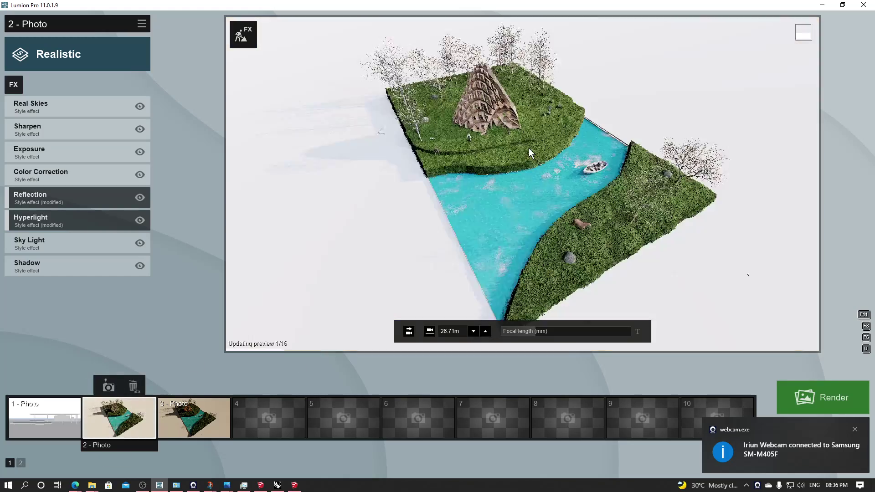
mouse_move(858, 435)
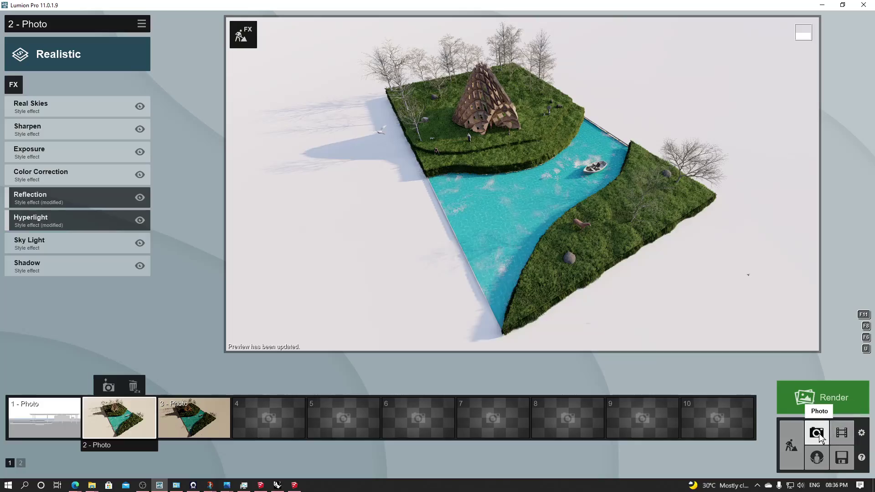
click(819, 433)
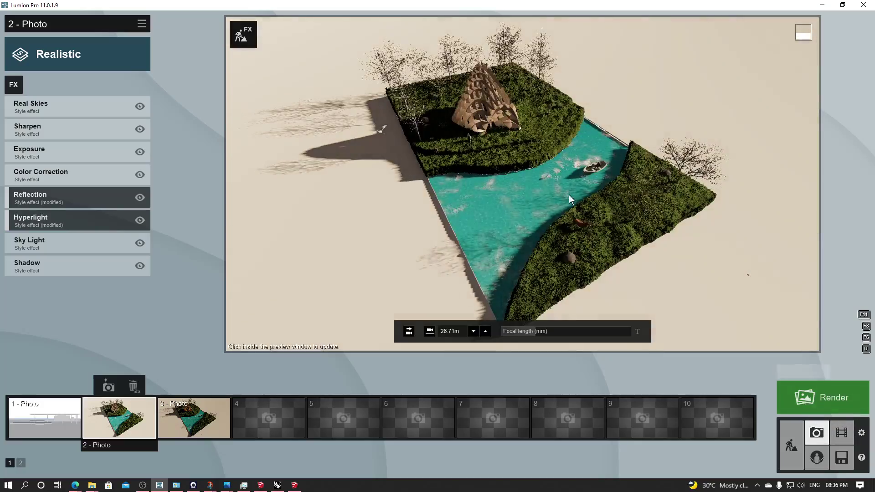
- Replace the pavilion's material in the build scene with Wood 011 1024 from the outdoor wood library and save the change
click(790, 428)
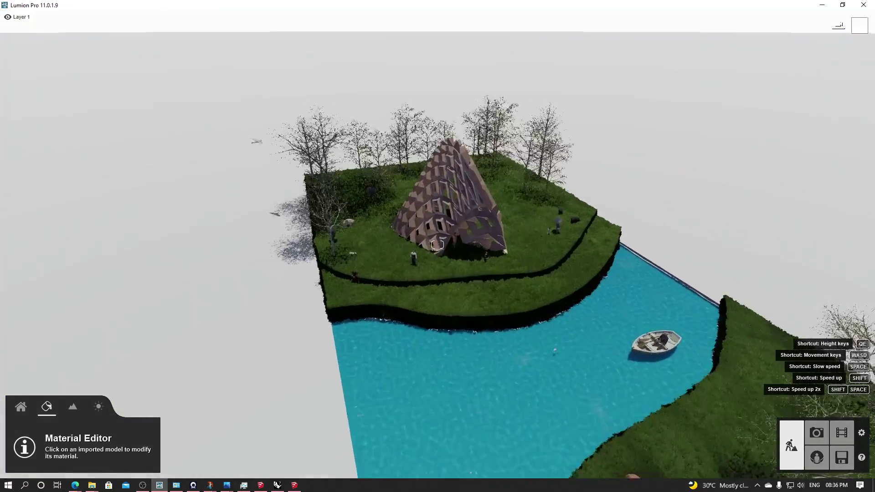
key(w)
right_drag(319, 296, 330, 254)
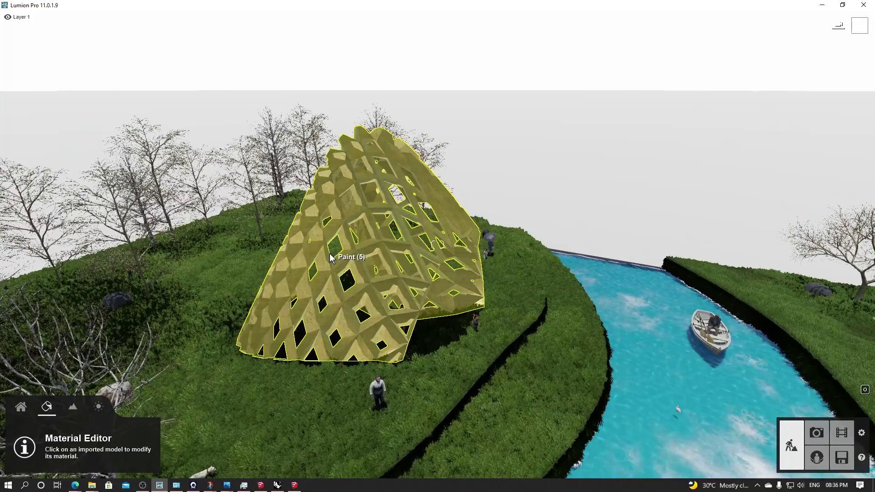
click(331, 257)
click(39, 314)
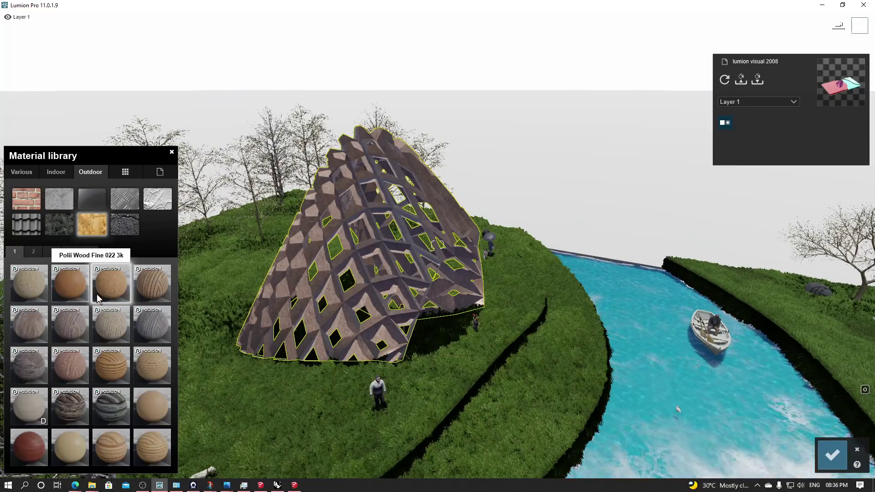
click(111, 362)
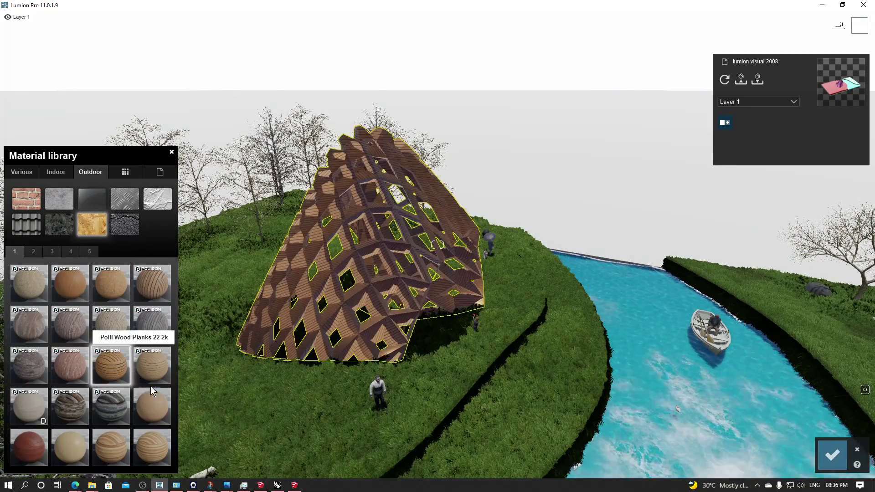
click(152, 397)
click(34, 251)
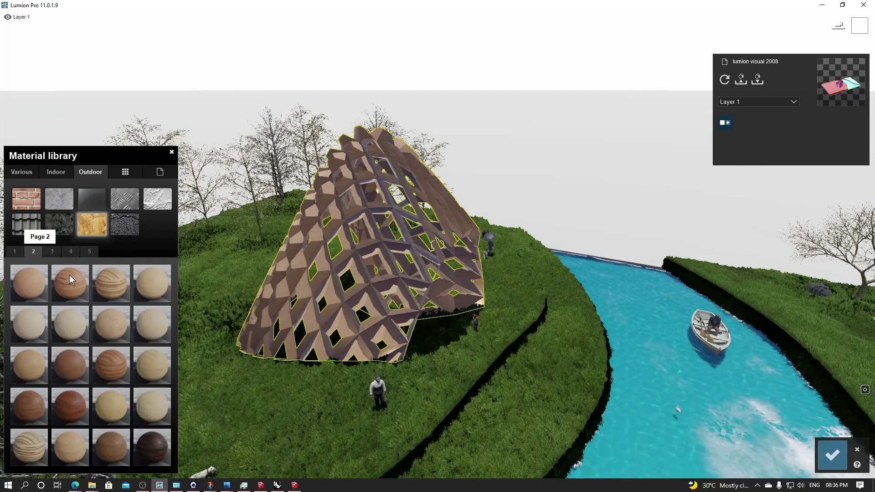
click(64, 316)
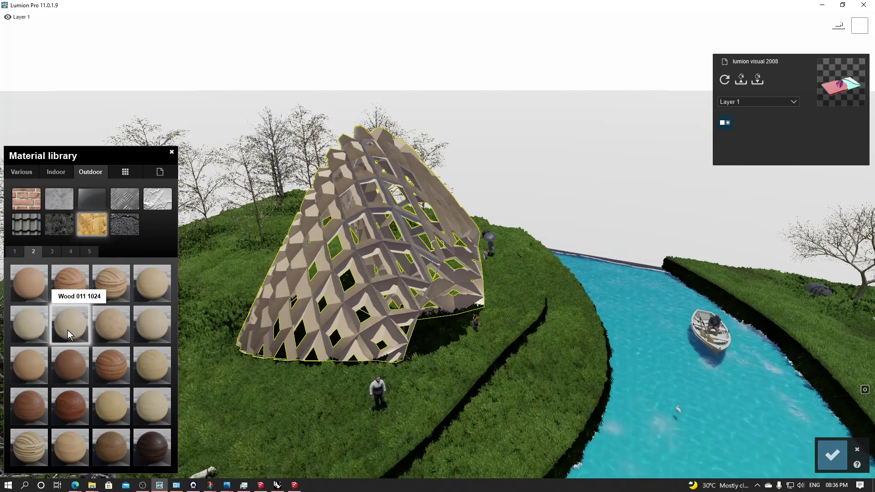
click(70, 334)
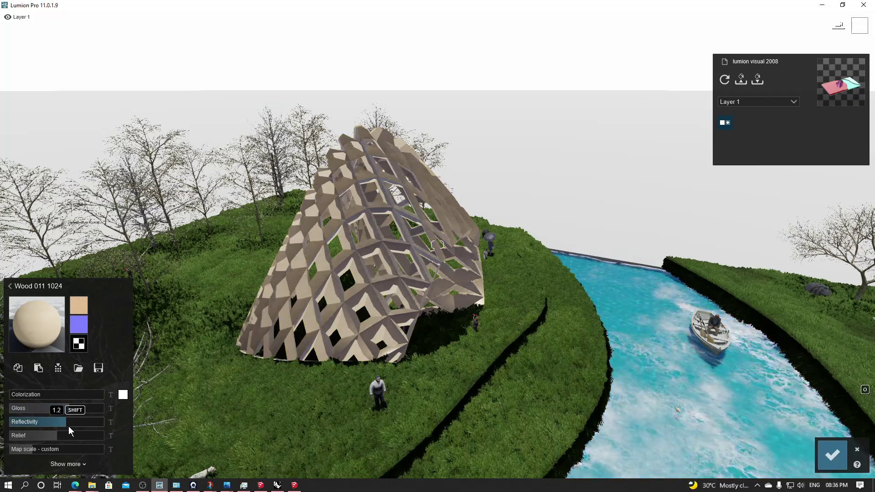
click(833, 455)
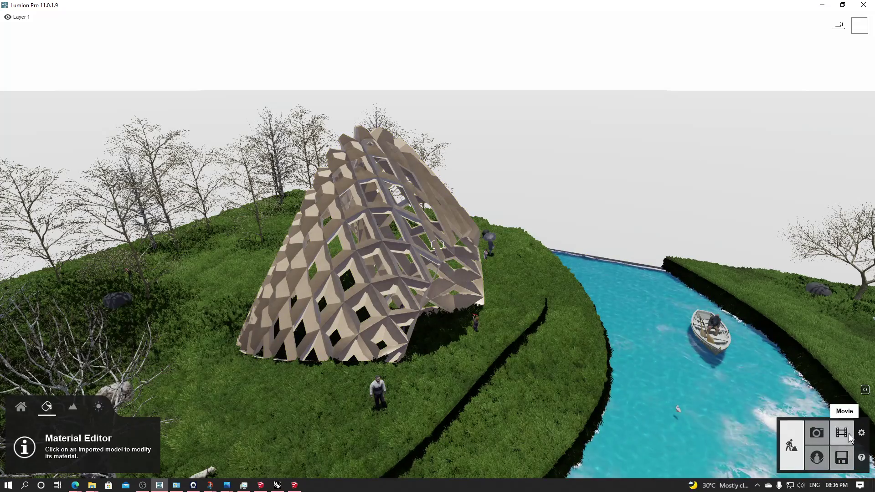
- Store photo 2 again with the pavilion's new wood and compare it with photo 3
click(816, 432)
click(108, 387)
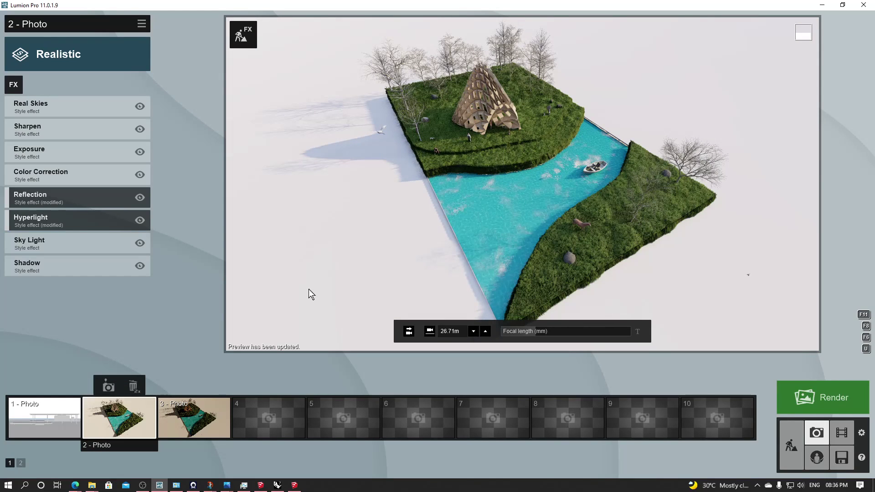
click(204, 409)
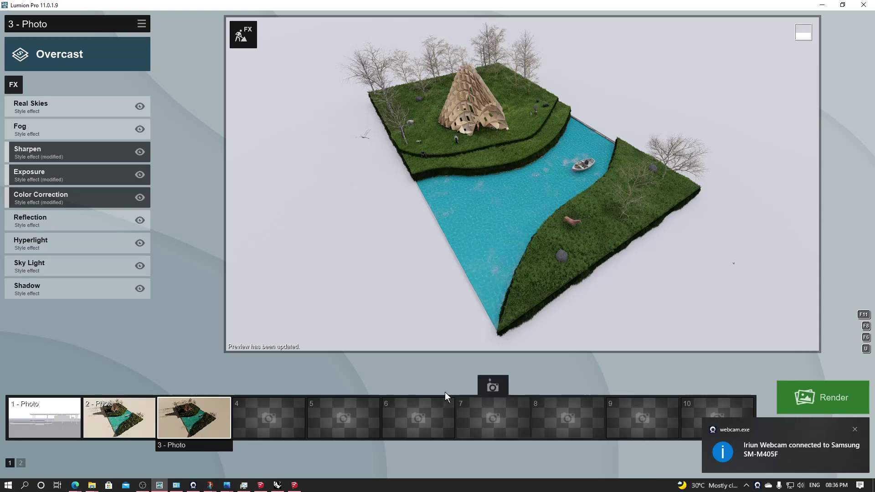
click(139, 426)
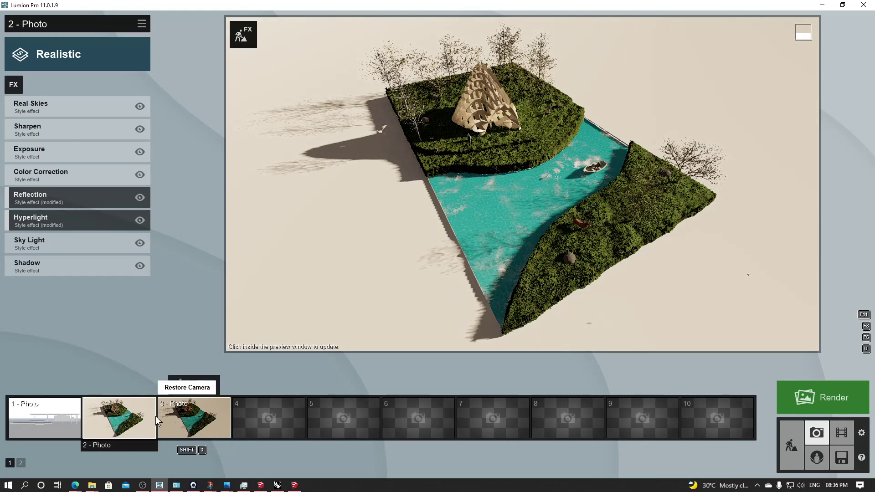
click(187, 422)
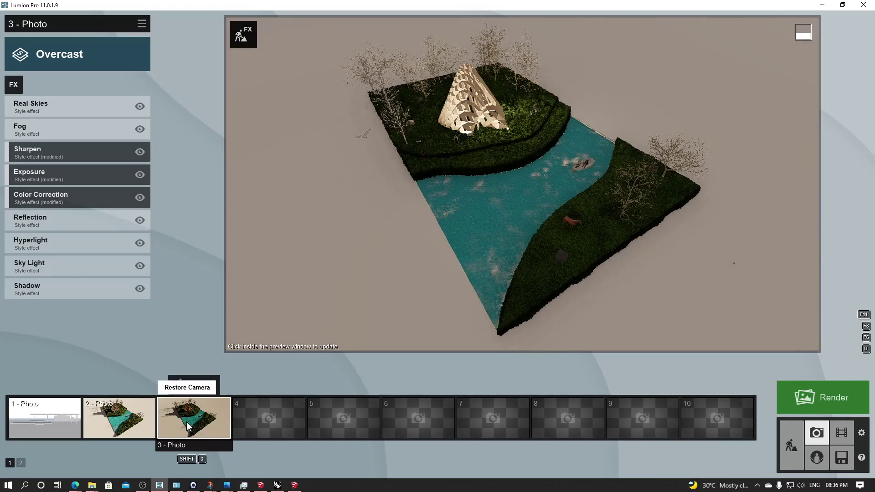
click(144, 419)
- Select the empty photo 4 slot and frame an aerial view of the pavilion from across the river
click(295, 403)
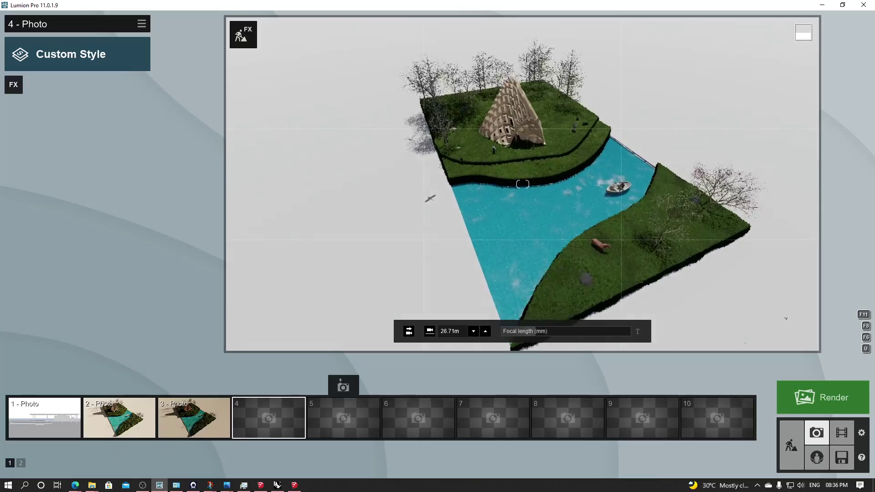
key(d)
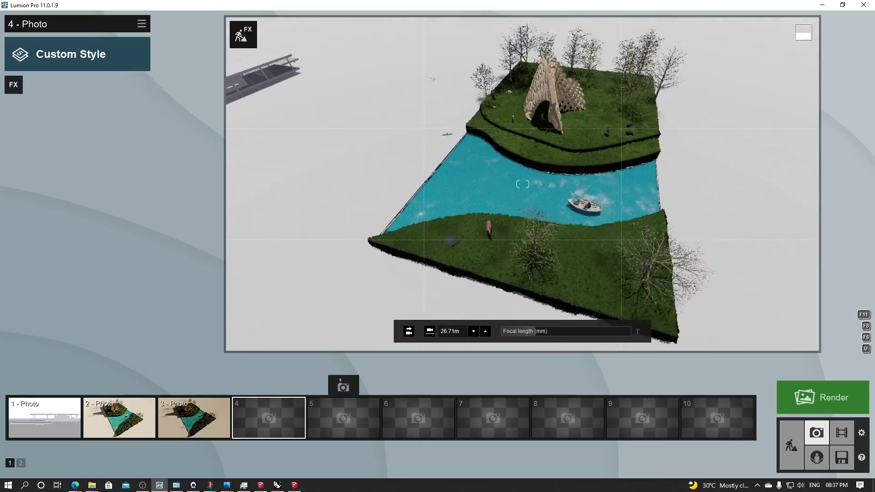
key(d)
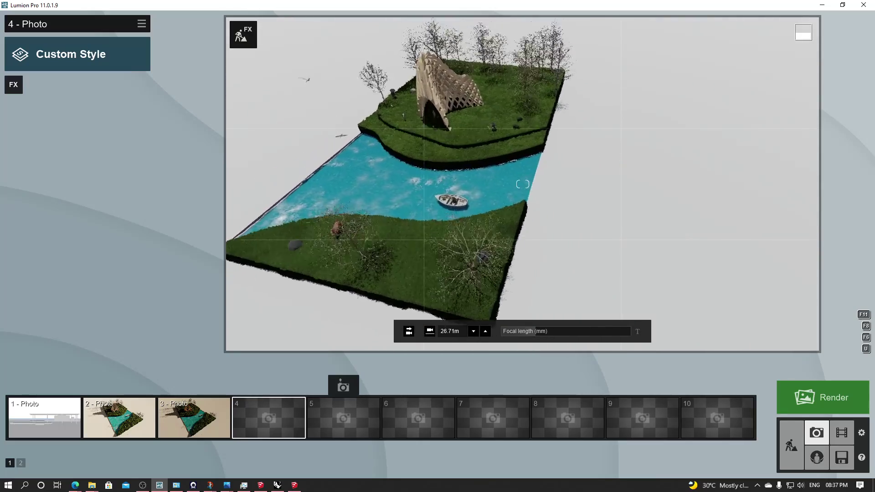
key(a)
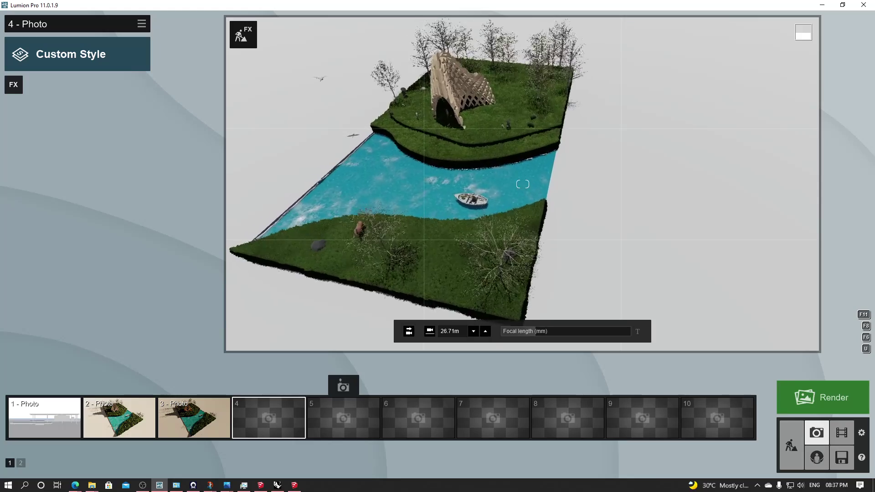
key(a)
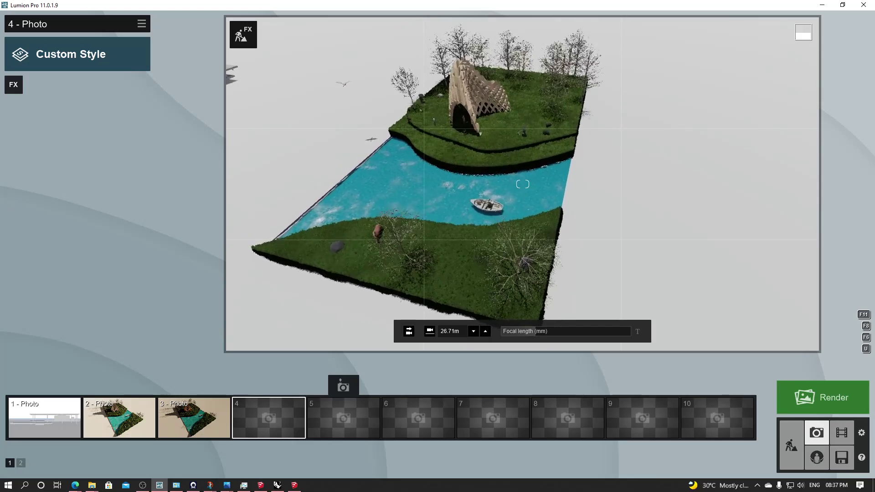
key(w)
key(a)
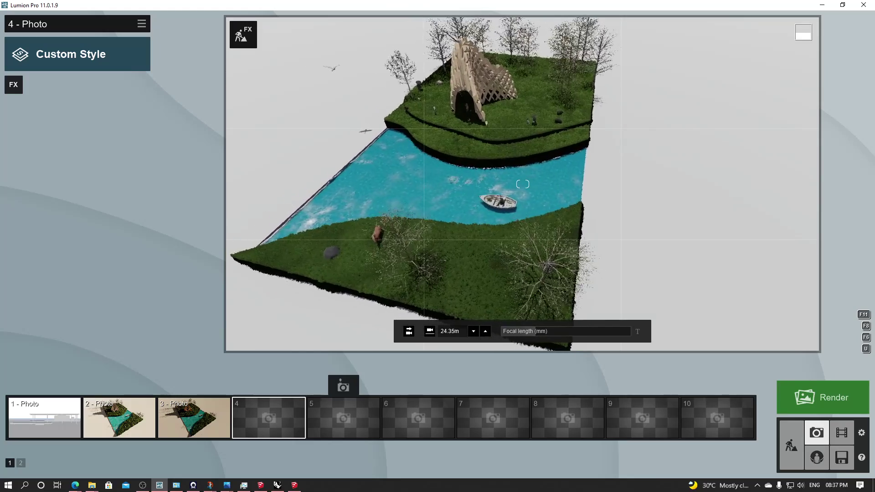
- Return to the build scene and open the distant house's Concrete roof and the dome's material for inspection
click(791, 446)
right_drag(570, 232, 336, 398)
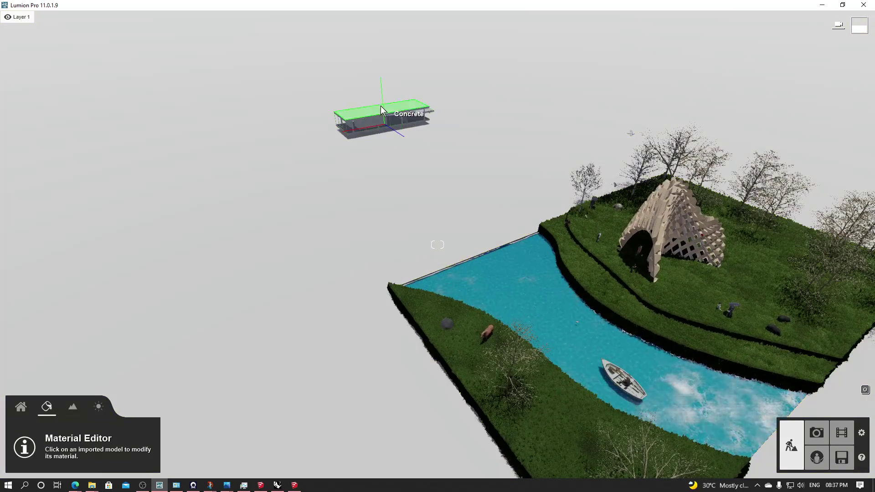
click(364, 116)
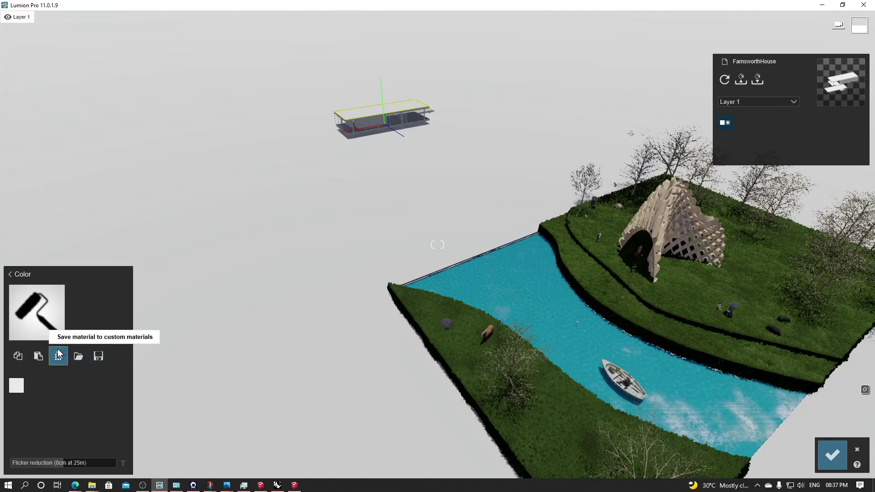
click(58, 355)
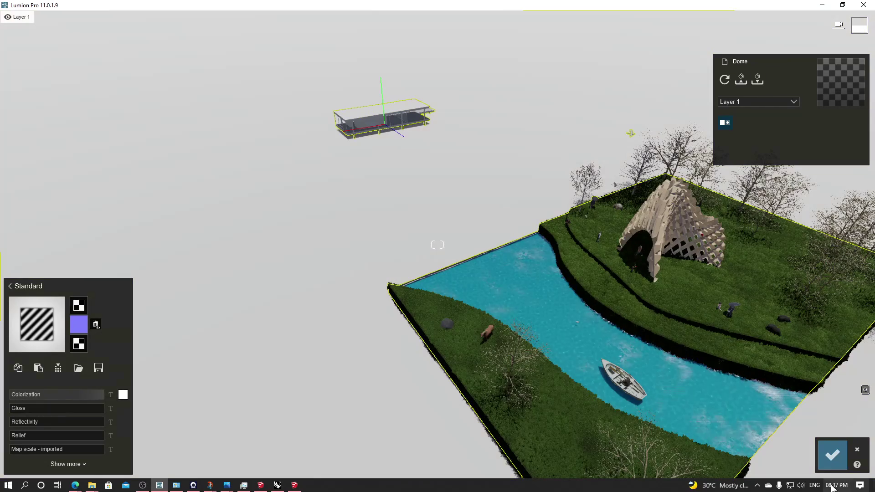
click(832, 454)
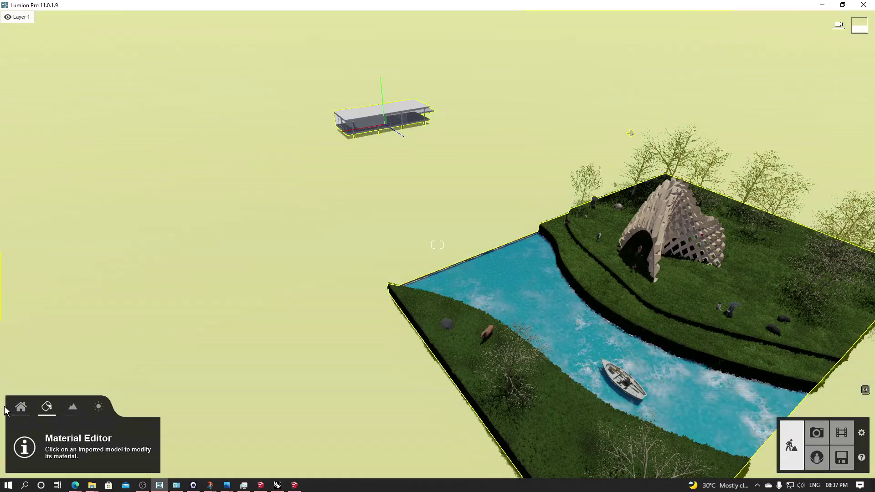
click(20, 407)
right_drag(427, 208, 445, 201)
- Frame the whole landscape from across the river in photo mode and store it as photo 4
click(817, 433)
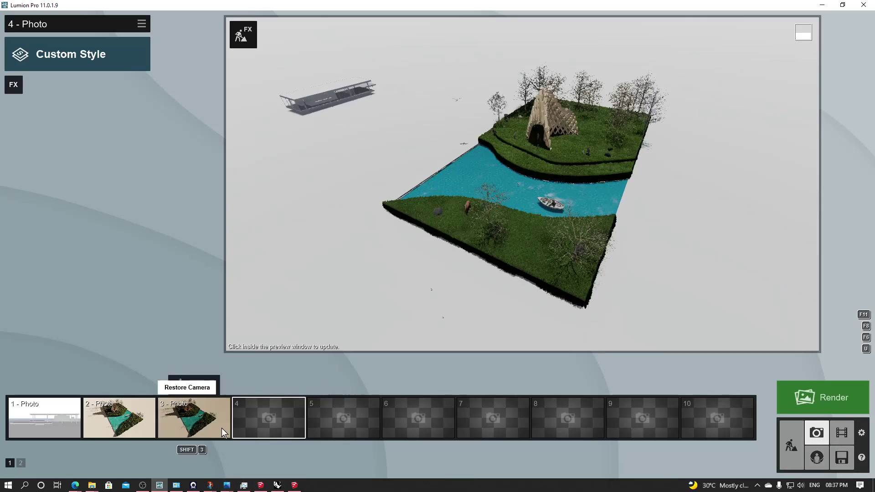
right_drag(523, 184, 543, 177)
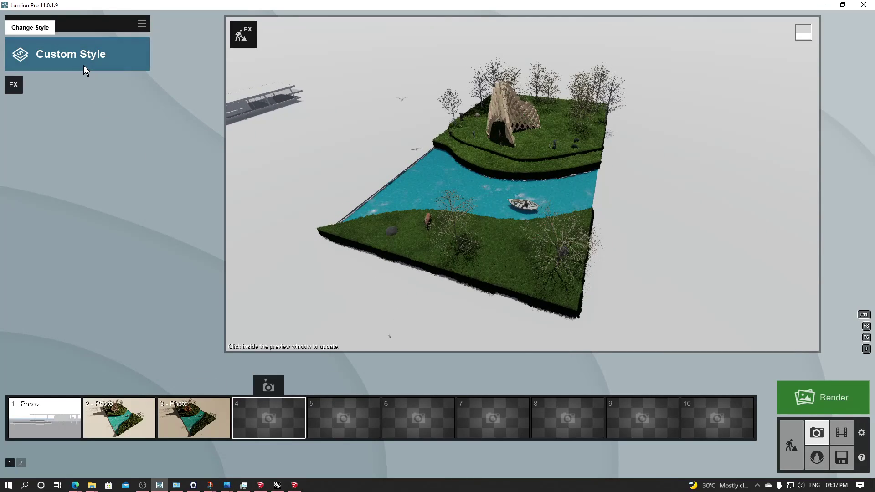
click(272, 393)
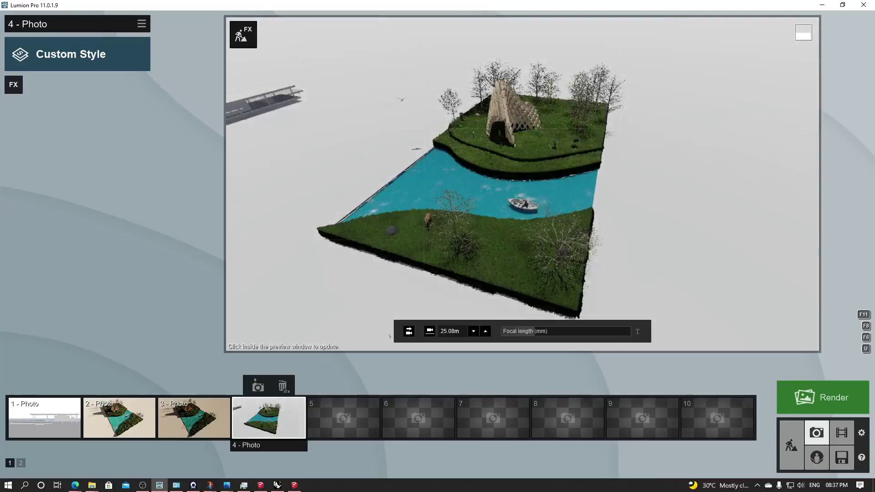
- Frame a near eye-level view of the pavilion from the grass at a 2.18 m camera height and store it as photo 5
key(w)
right_drag(522, 184, 545, 164)
key(w)
key(w)
key(q)
key(e)
key(a)
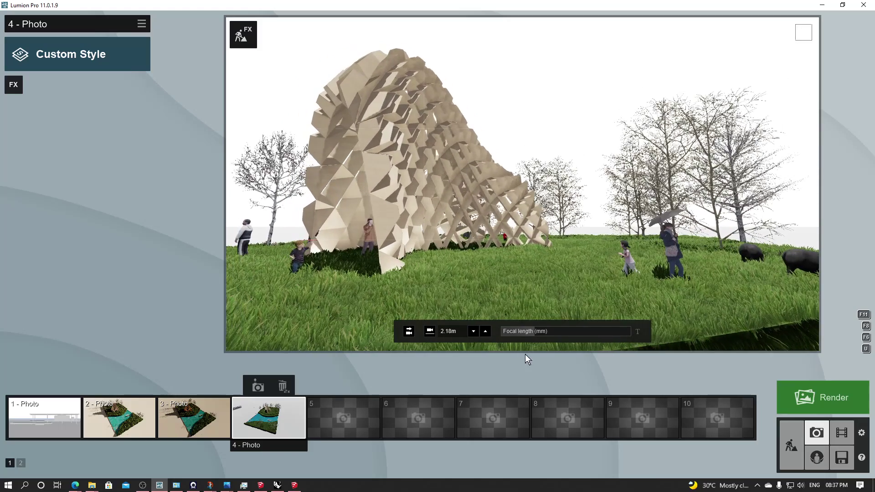
click(345, 392)
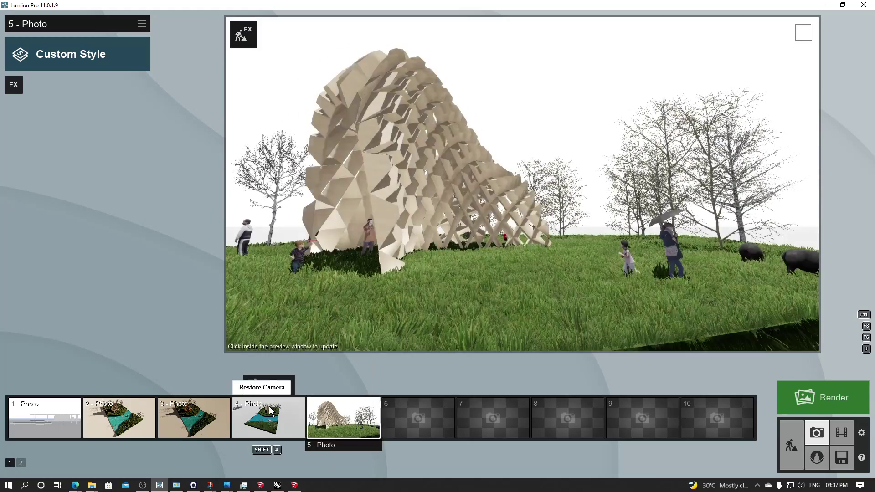
- Apply the Realistic style to photo 4 and photo 5
click(262, 386)
click(98, 54)
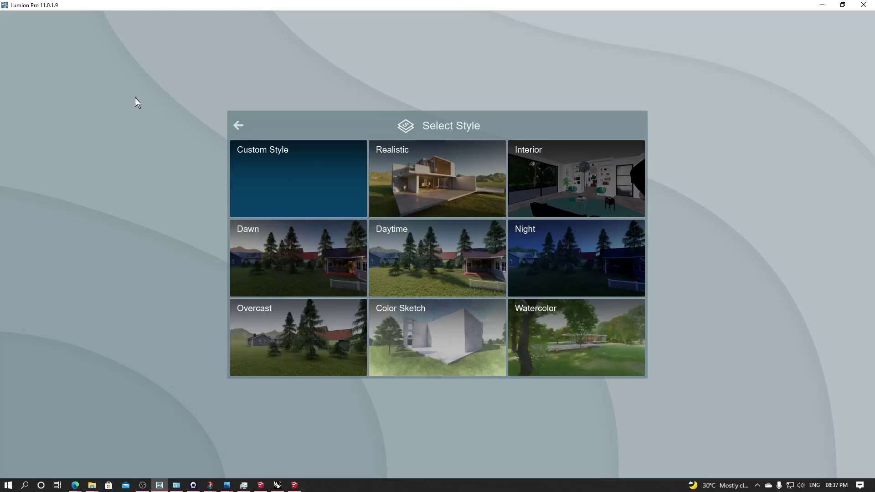
click(437, 200)
click(354, 428)
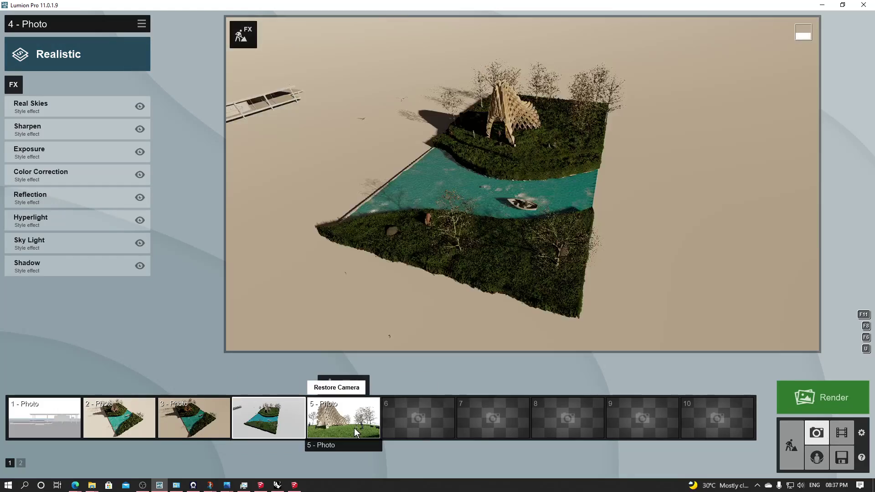
click(128, 49)
click(498, 176)
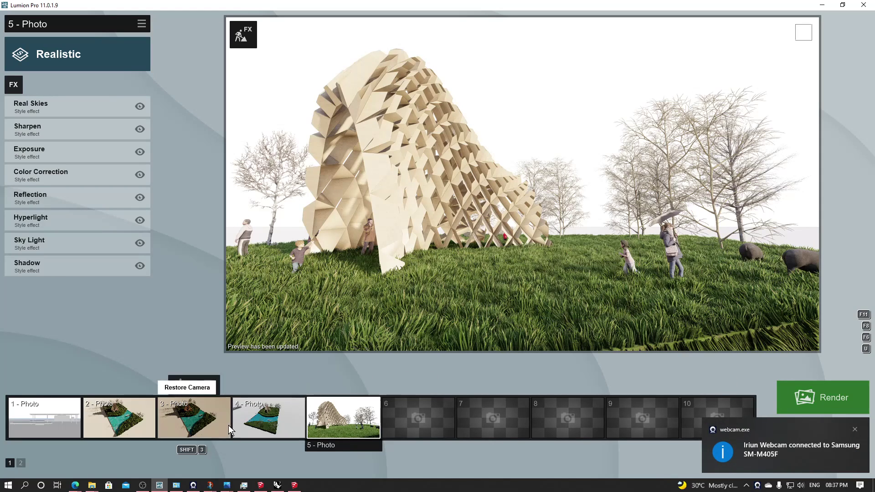
- Copy the effects of photo 2 onto photo 5 and update its preview
click(117, 422)
click(139, 25)
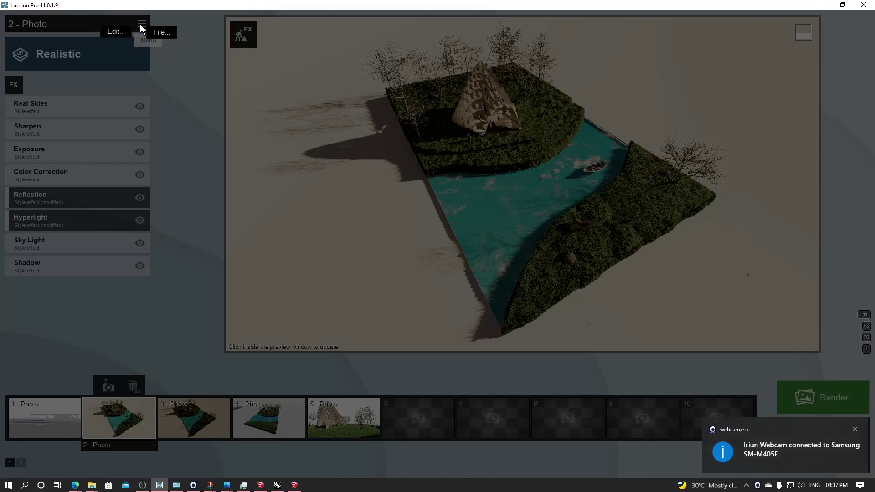
mouse_move(111, 34)
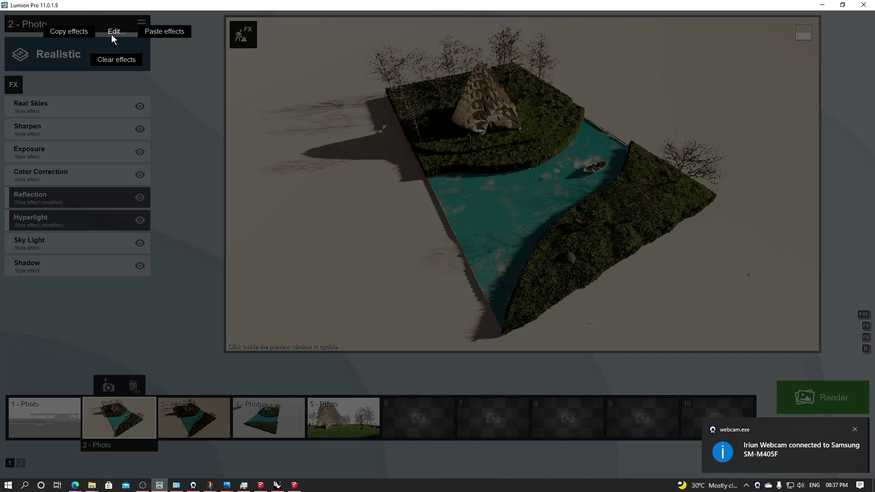
click(72, 31)
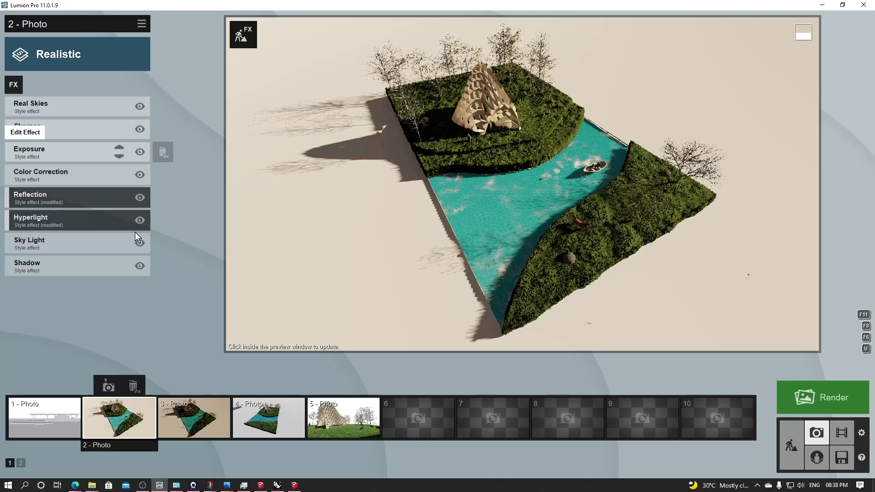
click(333, 432)
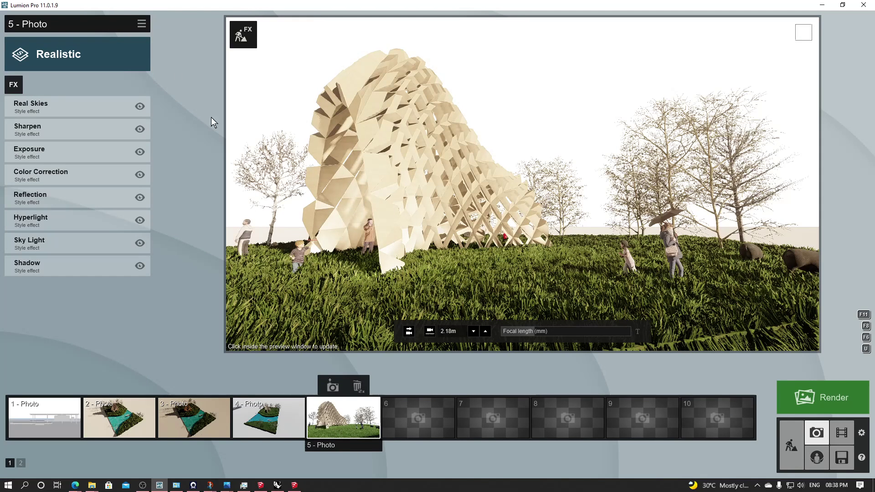
click(143, 22)
mouse_move(114, 32)
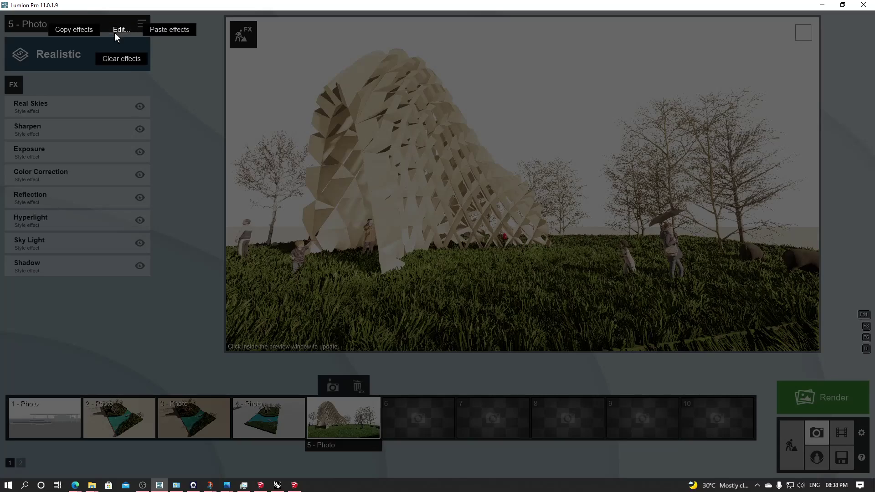
click(174, 32)
click(577, 89)
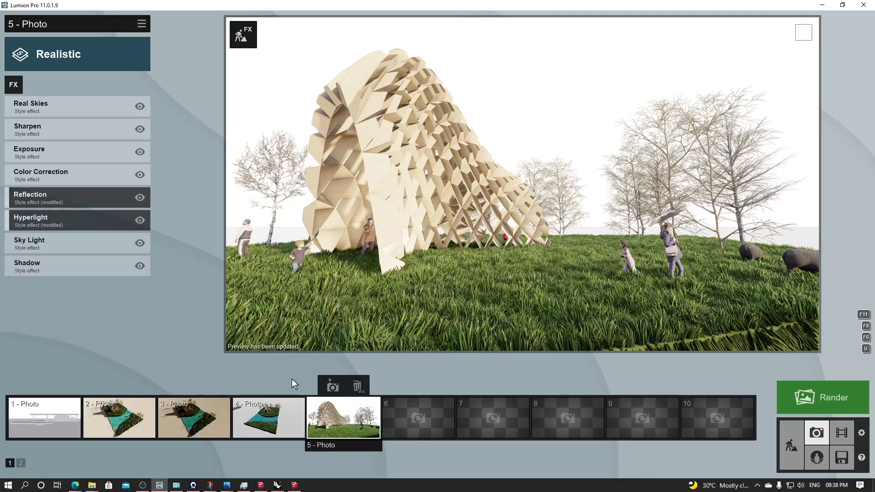
- Preview photo 4 with its Realistic style effects
click(276, 417)
click(537, 138)
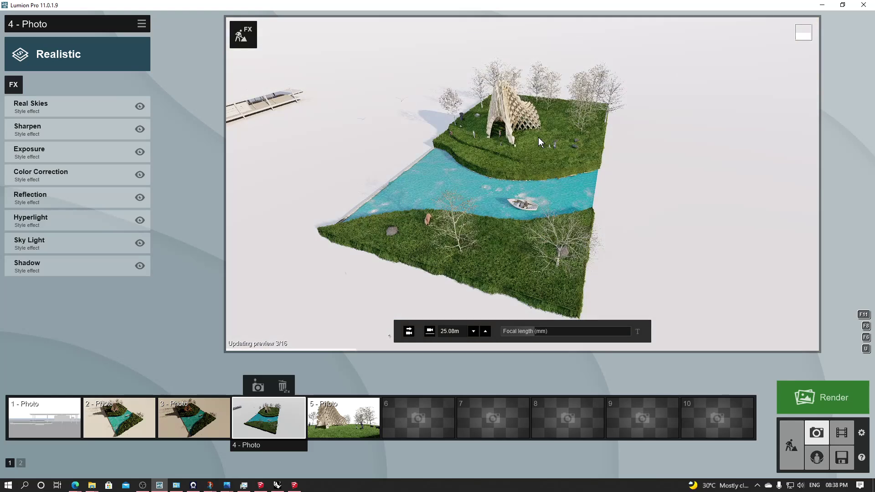
mouse_move(391, 425)
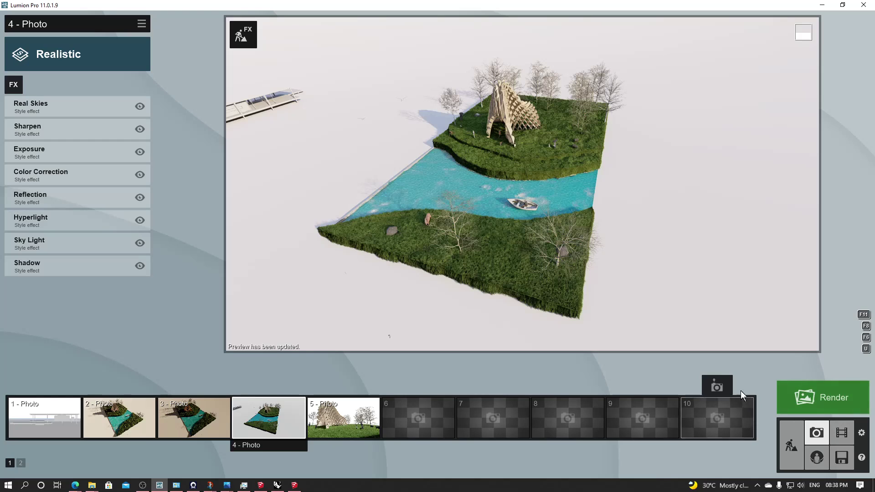
- Render photos 2 to 5 as a photo set at Desktop 1920x1080, excluding photo 1, and save them as JPG files named 02
click(817, 391)
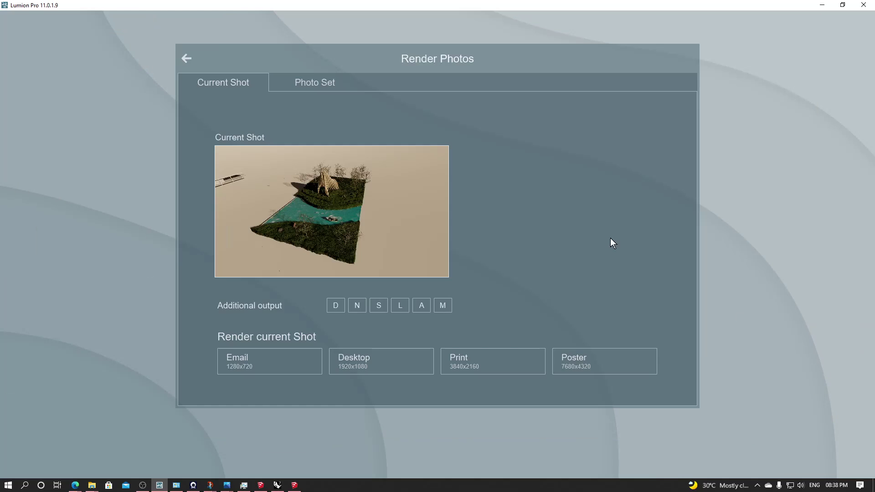
click(316, 86)
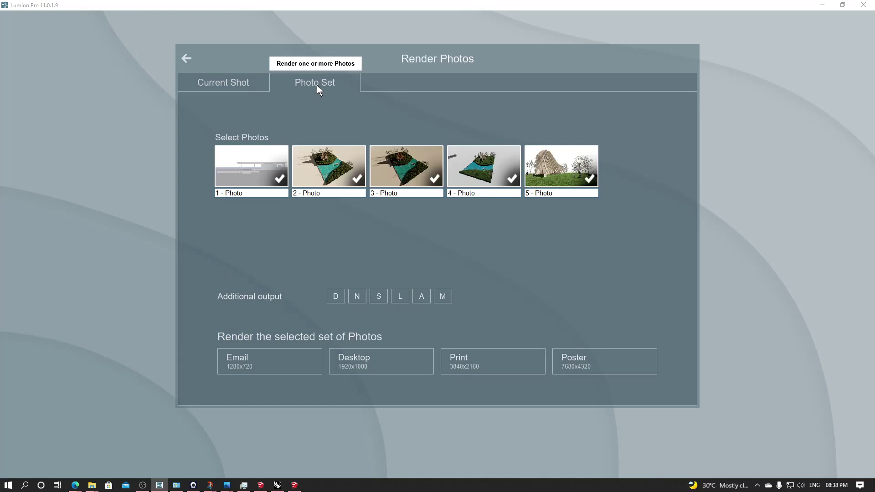
click(280, 178)
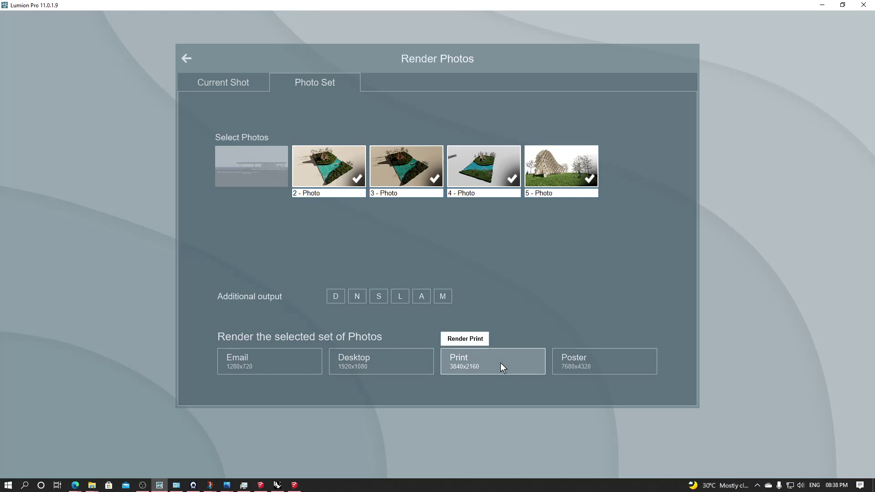
click(406, 360)
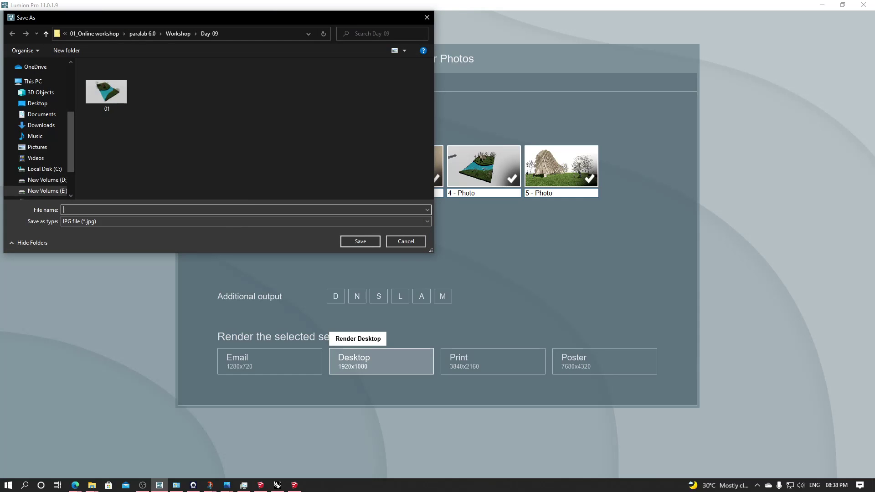
text(02)
key(Return)
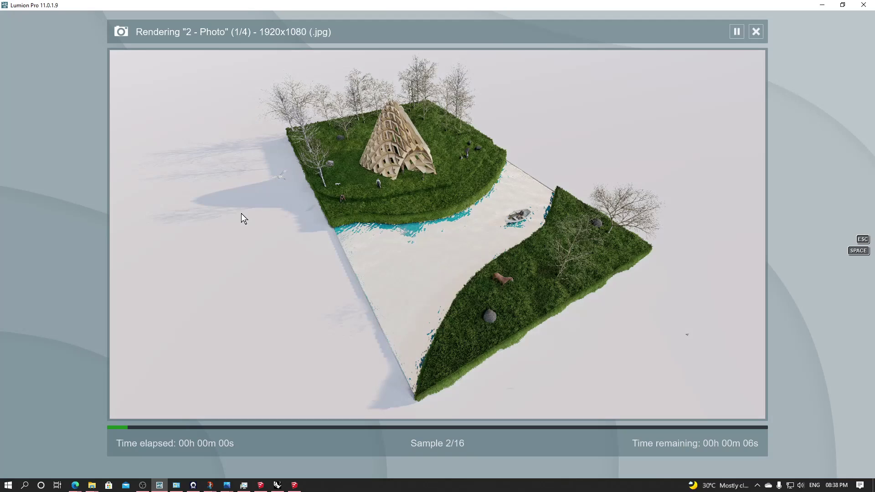
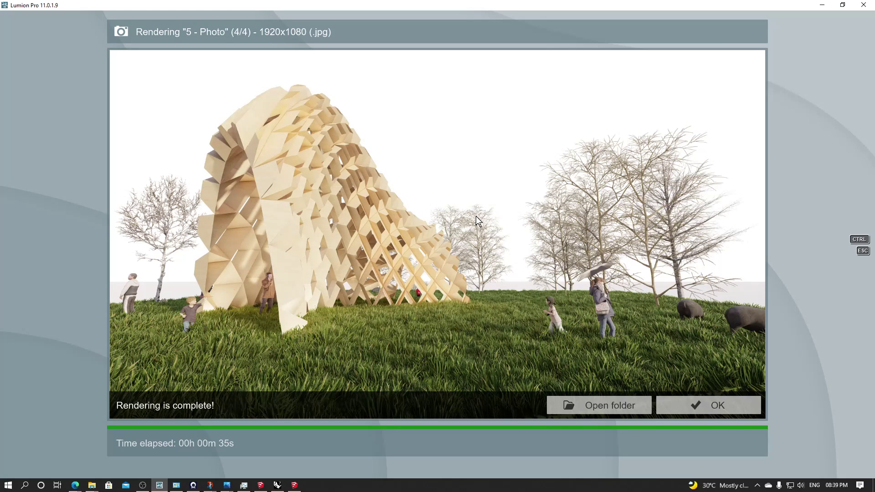
click(734, 411)
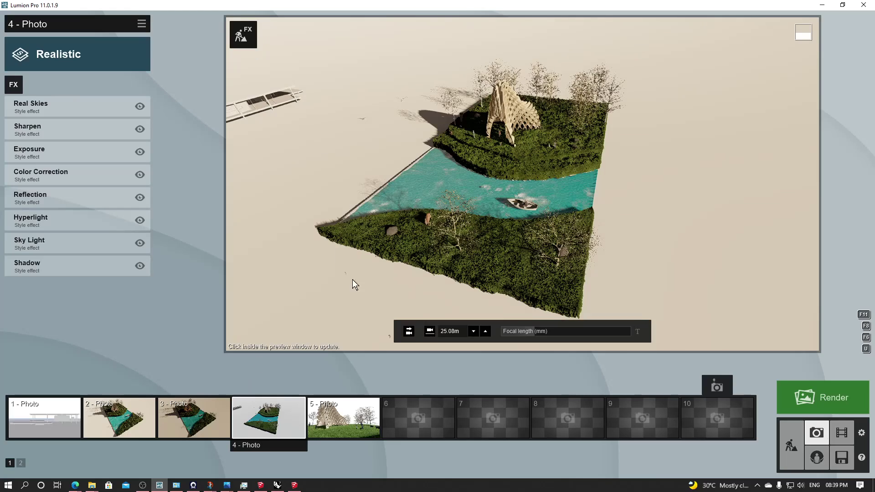
- Review the additional output options for rendering the photo set
click(823, 398)
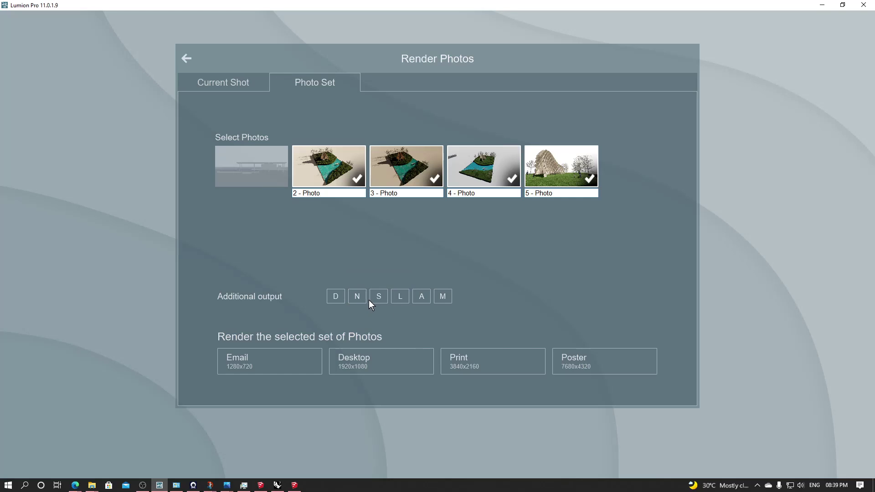
click(187, 57)
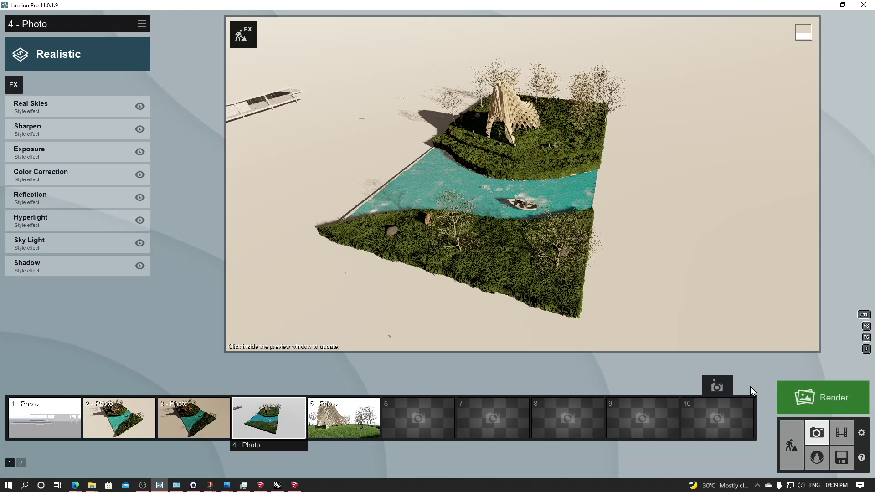
- Start recording a camera path for movie clip 1 and frame an aerial view from behind the pavilion at about 26.5 m camera height
click(840, 435)
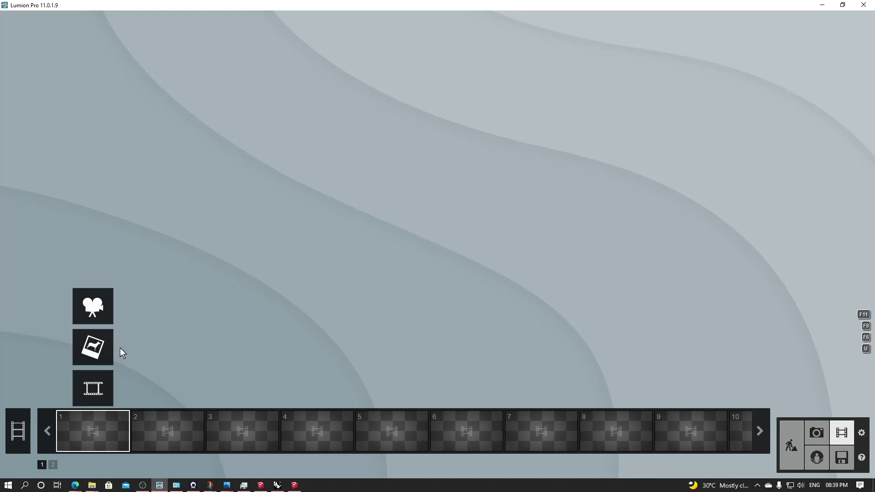
click(80, 306)
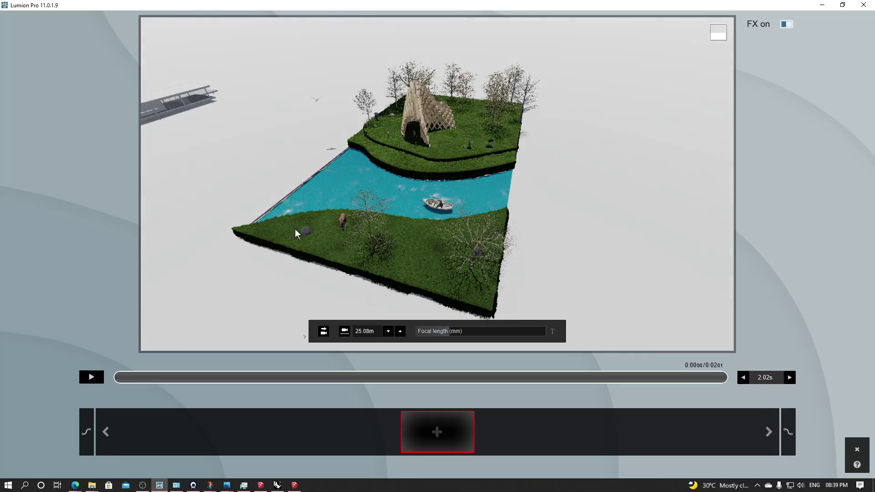
right_drag(437, 184, 450, 197)
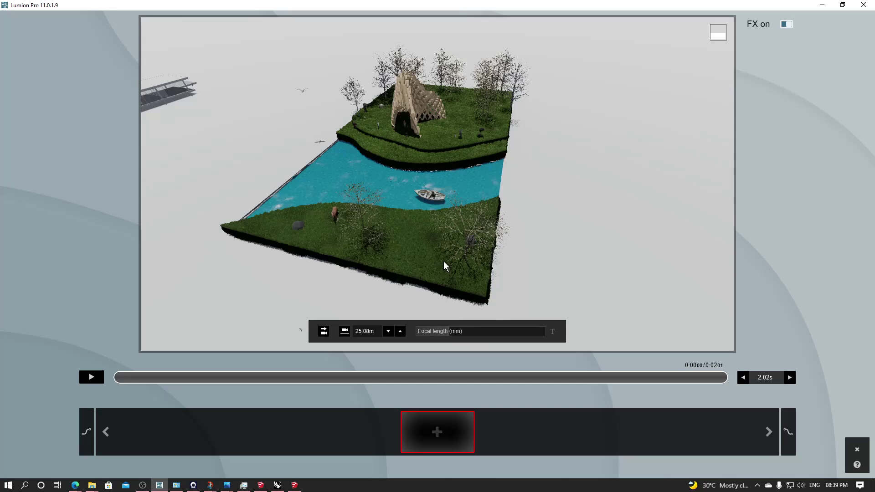
scroll(445, 267, up, 2)
right_drag(447, 273, 379, 280)
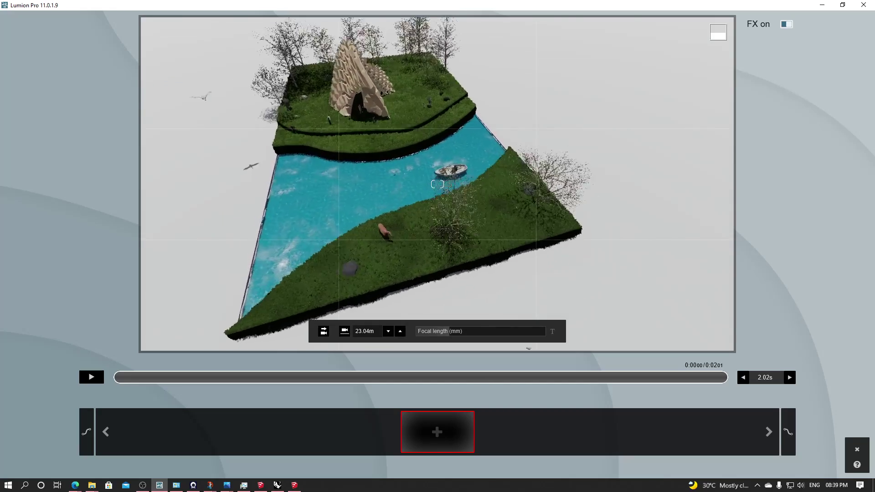
right_drag(513, 182, 638, 184)
scroll(530, 180, up, 10)
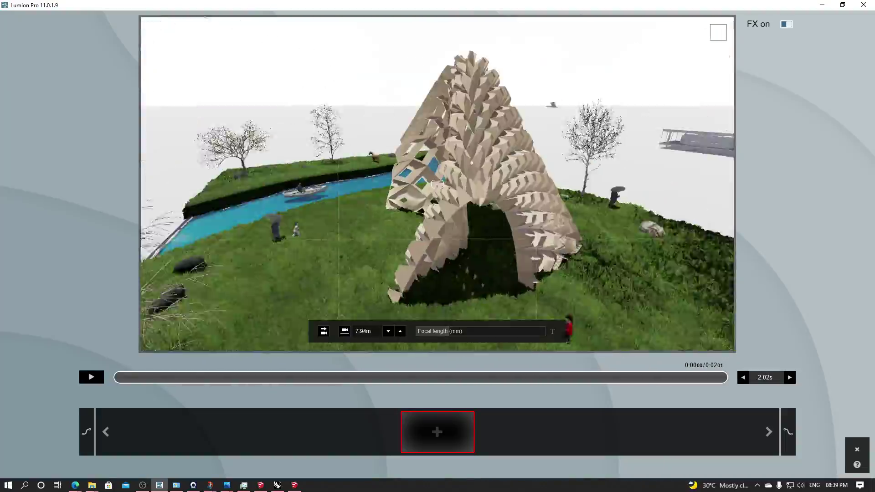
scroll(438, 184, down, 10)
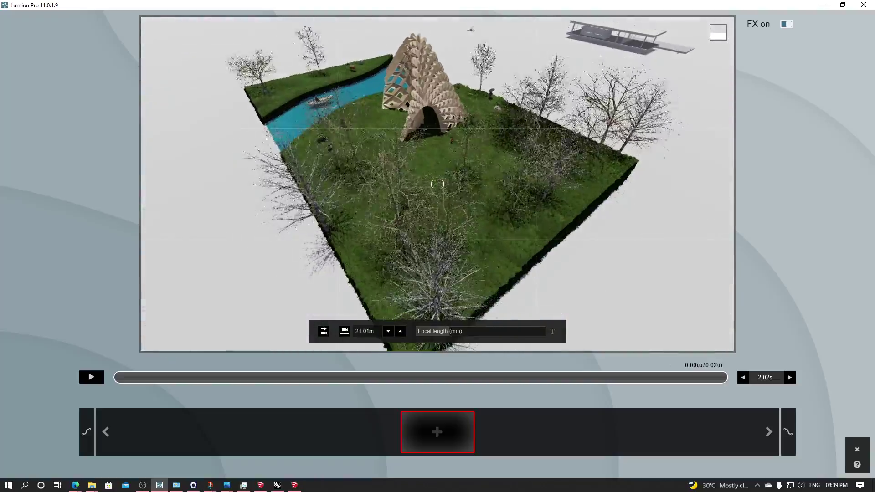
right_drag(438, 185, 501, 184)
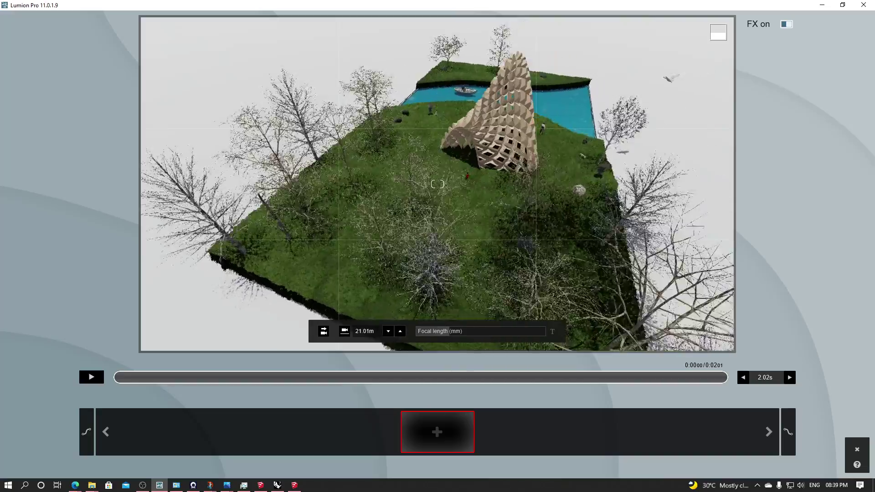
scroll(437, 184, down, 4)
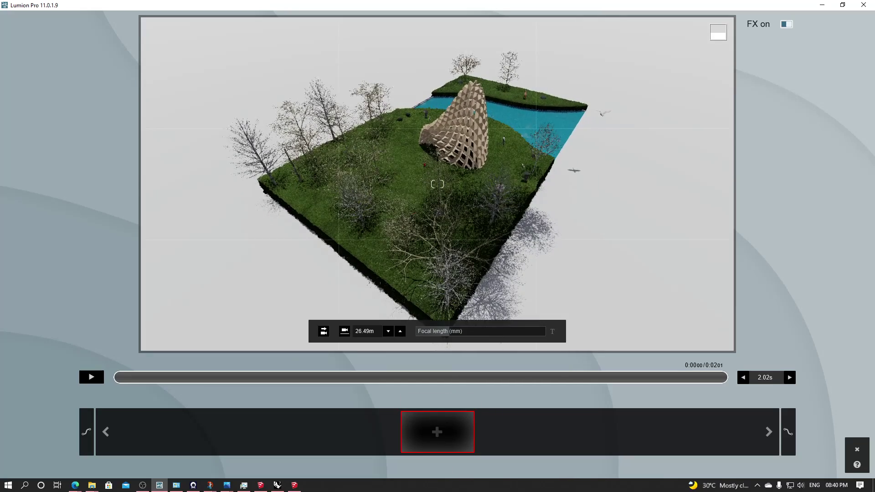
- Add three camera keyframes of the aerial view, play back the path and save it as clip 1
click(438, 435)
click(439, 443)
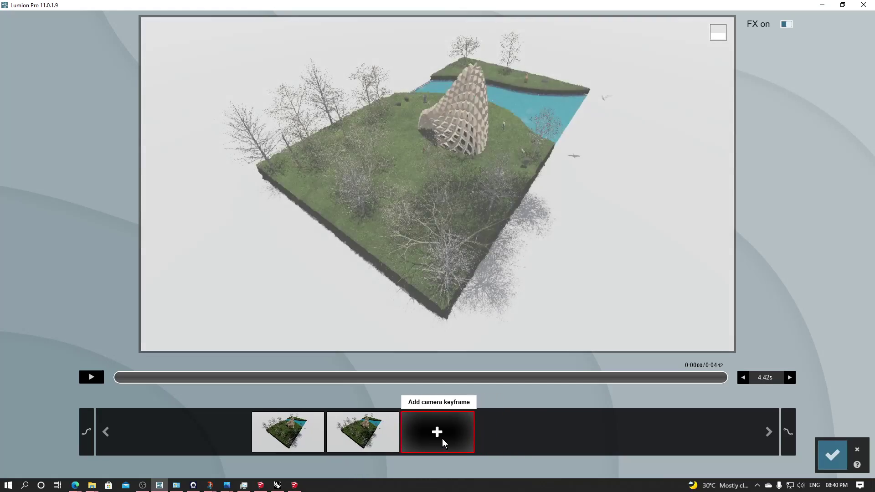
click(438, 436)
click(91, 377)
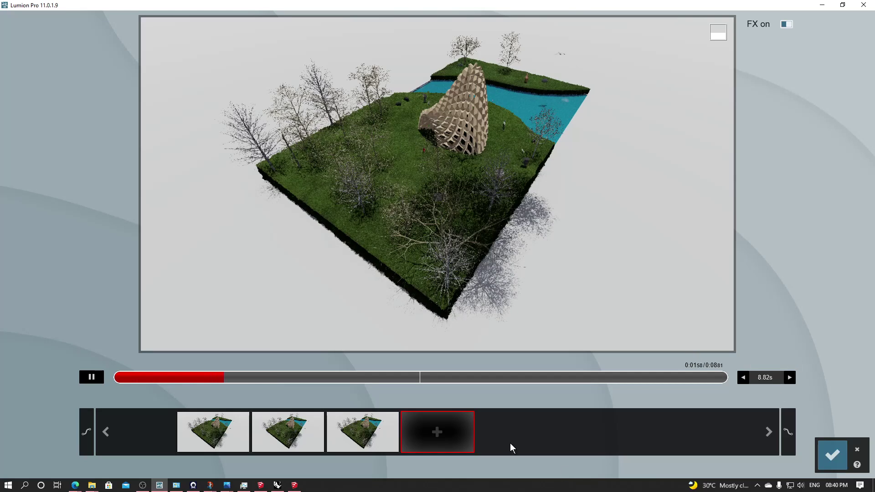
click(832, 455)
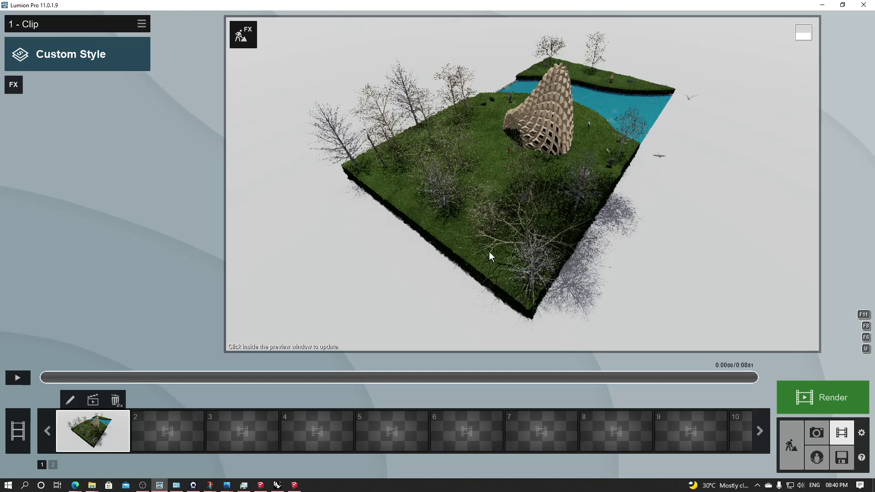
- Paste the copied photo 2 effects onto clip 1 and return to the build scene
click(145, 24)
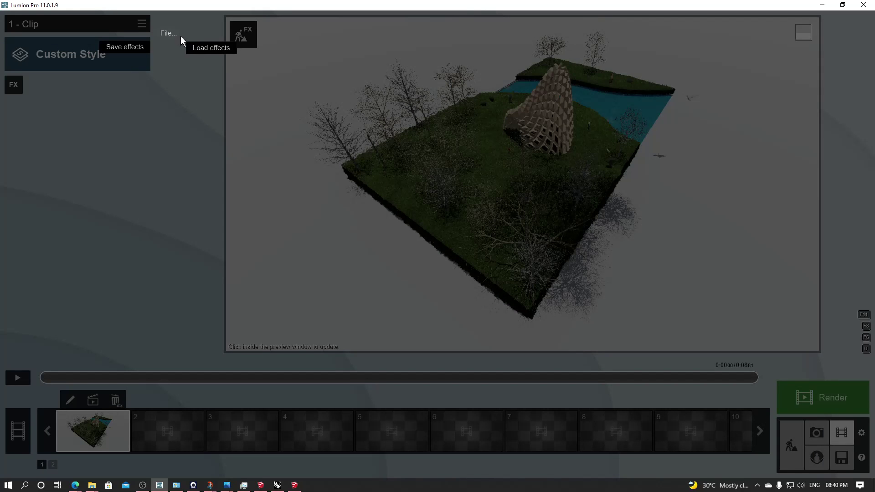
mouse_move(117, 30)
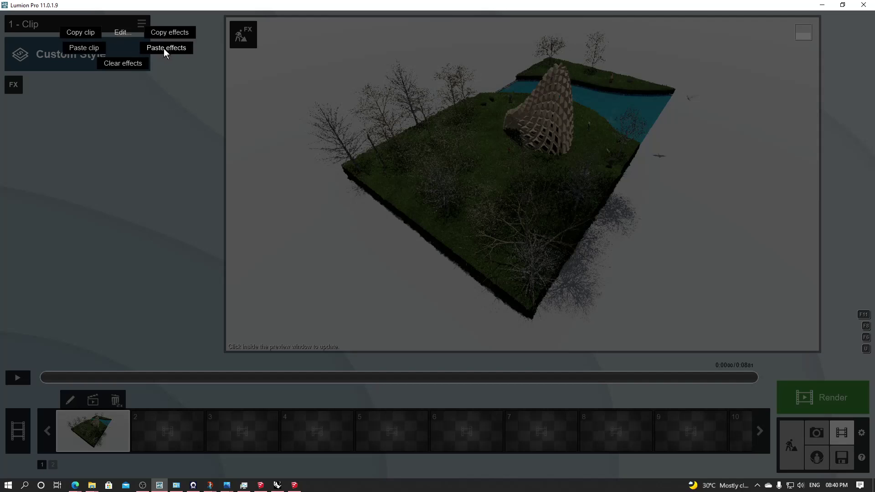
click(167, 47)
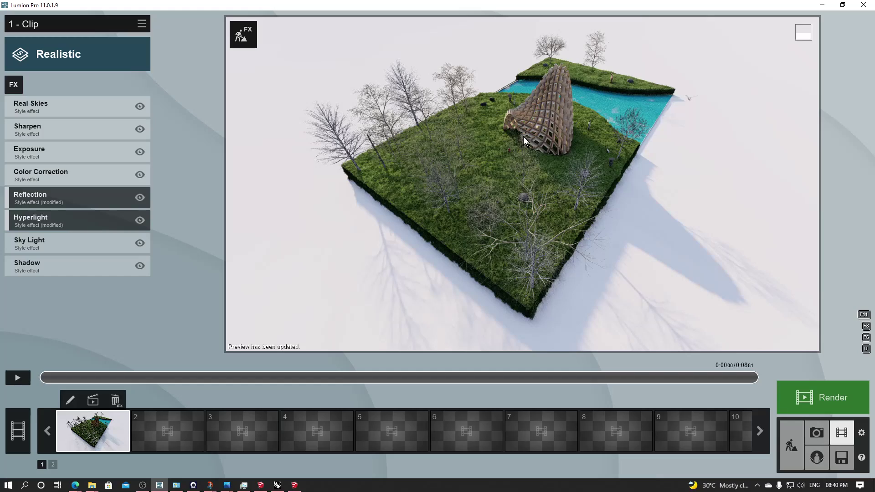
click(799, 443)
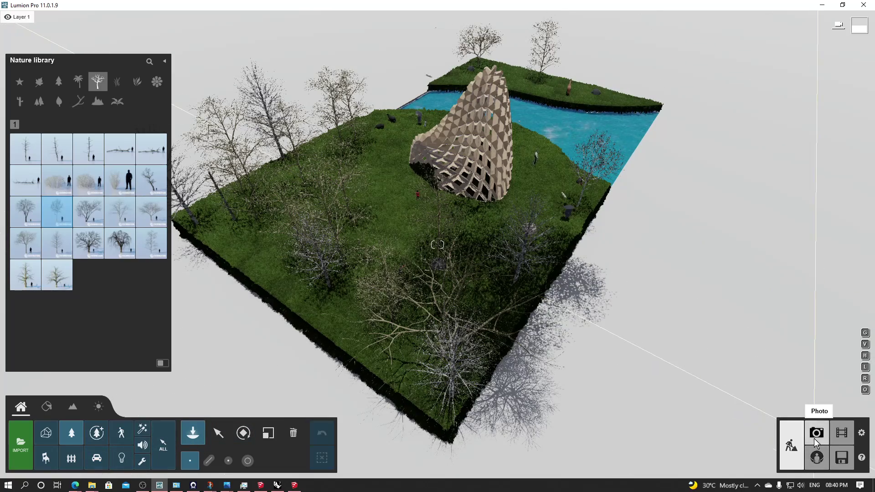
- Add the Orthographic View effect to movie clip 1 and enable it, keeping the fill color off
click(839, 437)
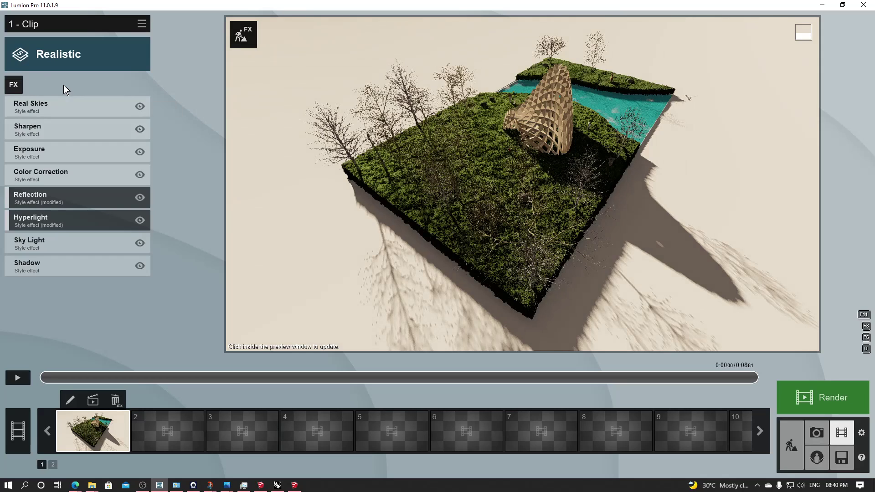
click(20, 86)
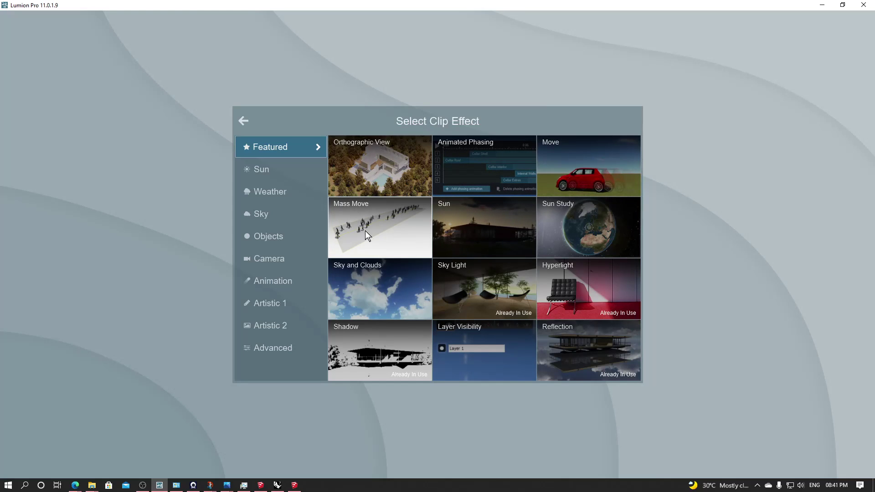
click(412, 181)
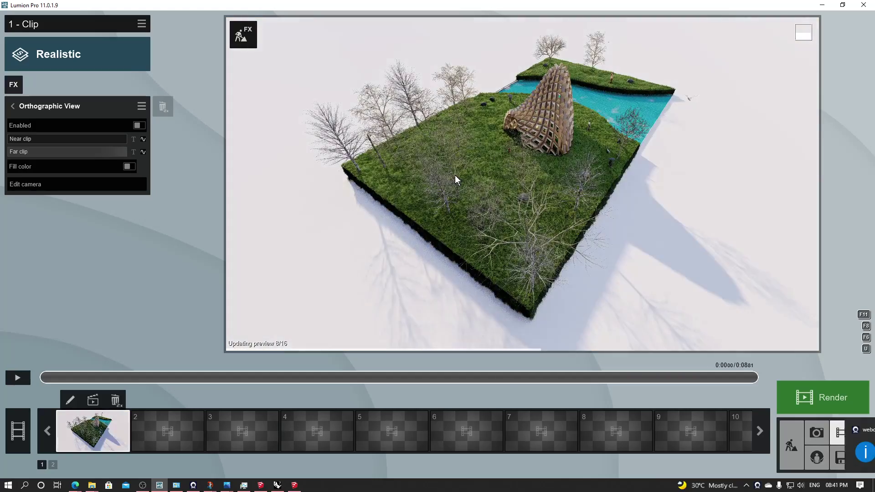
click(142, 125)
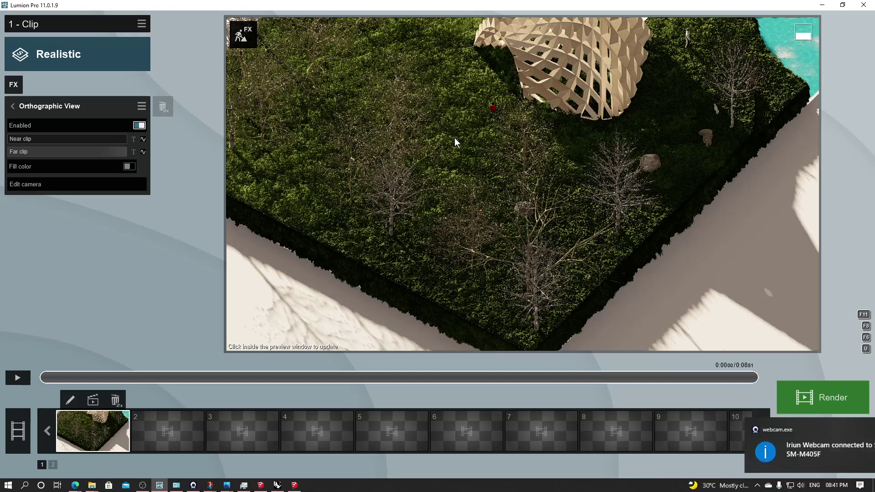
drag(117, 155, 132, 171)
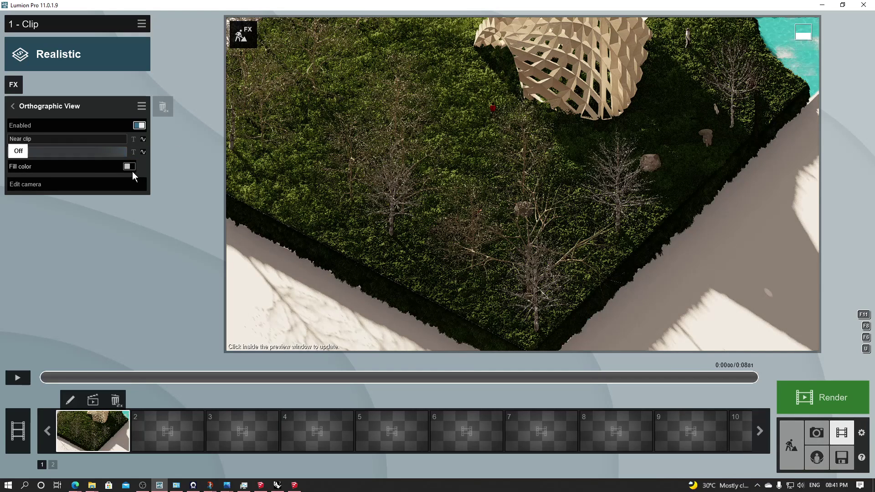
click(129, 167)
click(130, 167)
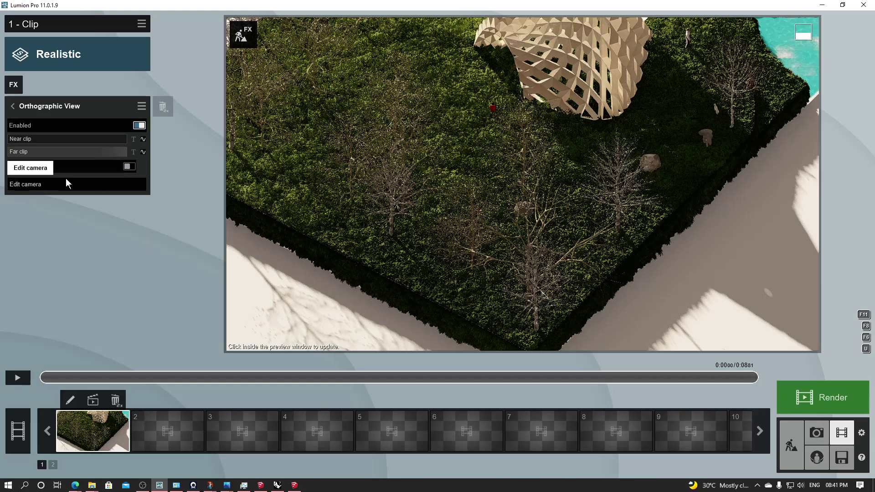
- Zoom out the orthographic camera to frame the whole terrain with pavilion and river, save it and play back the clip
click(18, 184)
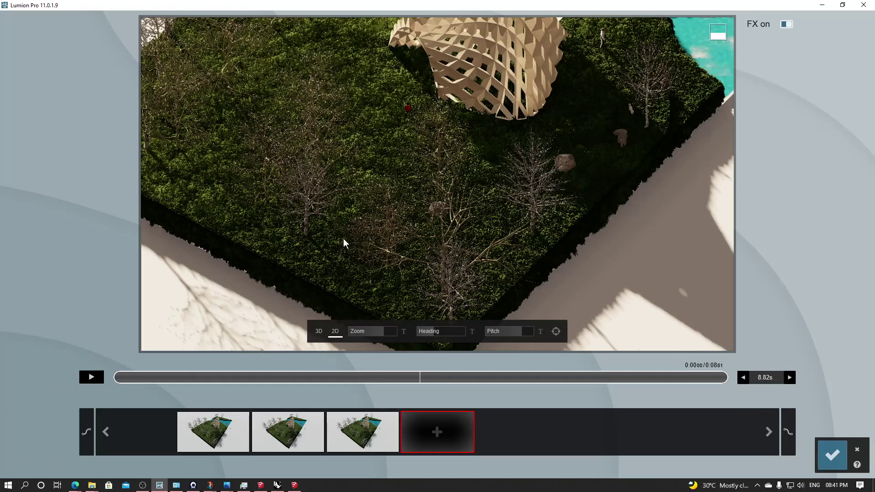
scroll(447, 252, down, 8)
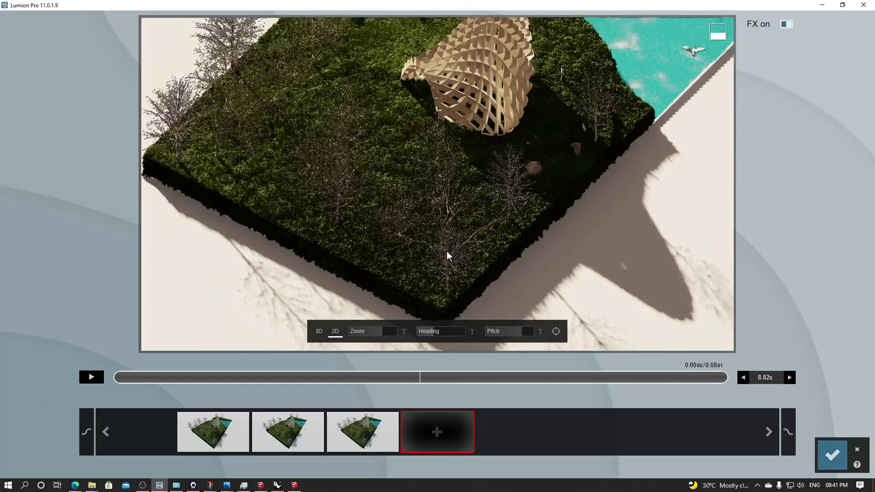
scroll(449, 253, down, 5)
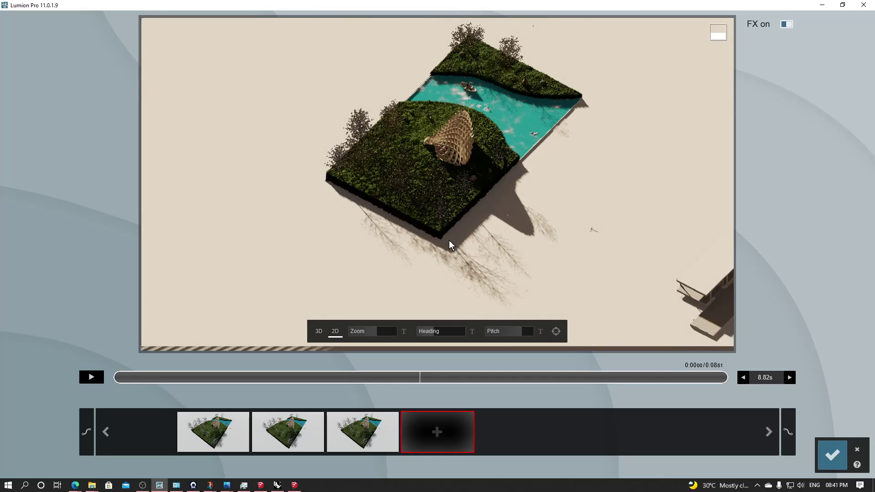
middle_drag(471, 151, 474, 218)
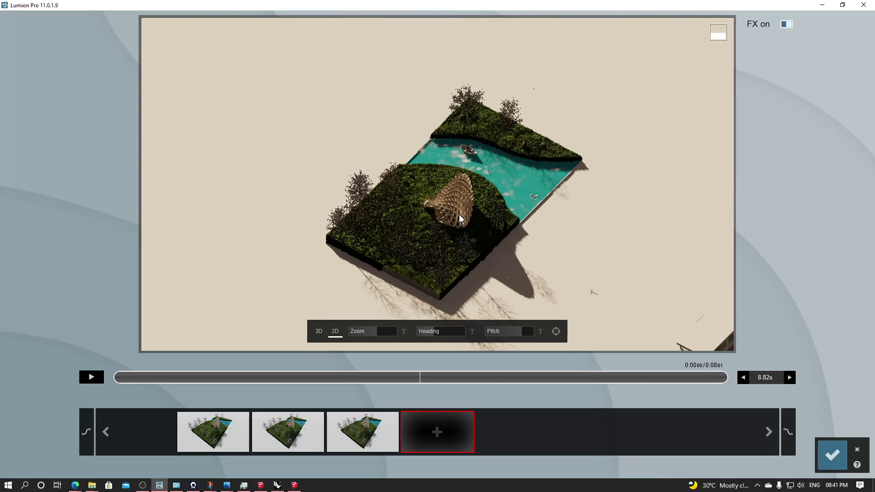
key(s)
scroll(459, 219, up, 4)
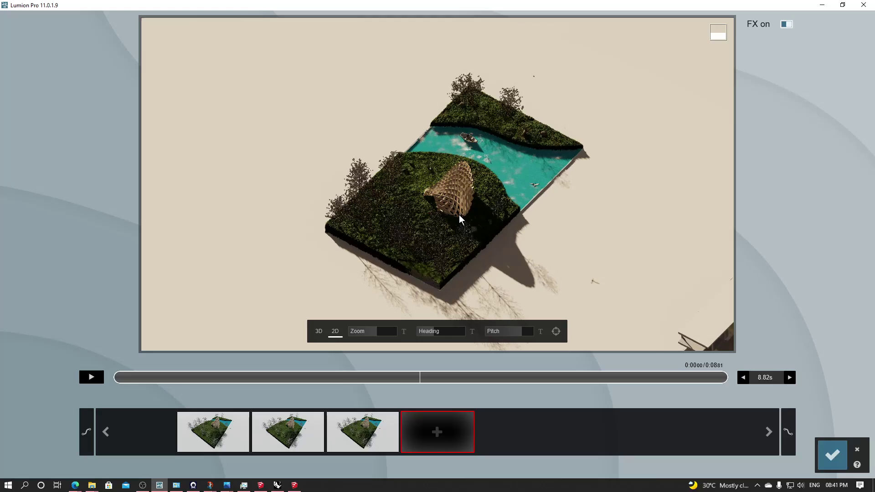
scroll(460, 219, up, 5)
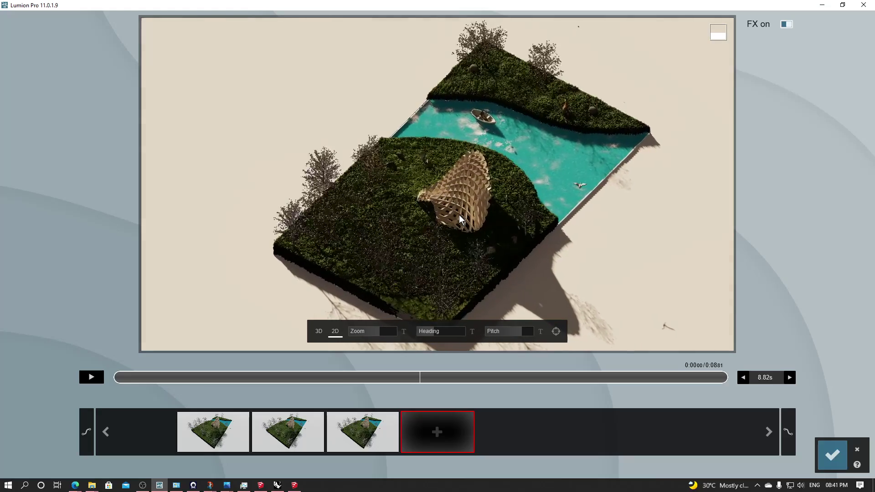
click(830, 456)
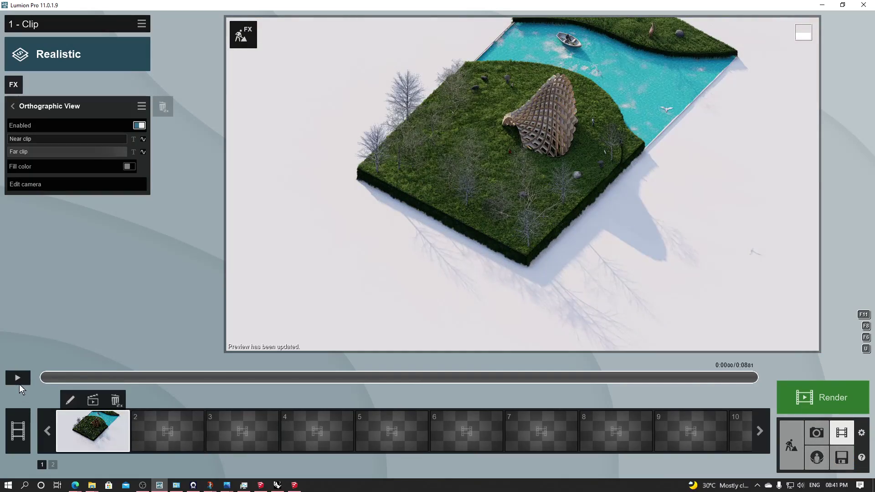
click(19, 382)
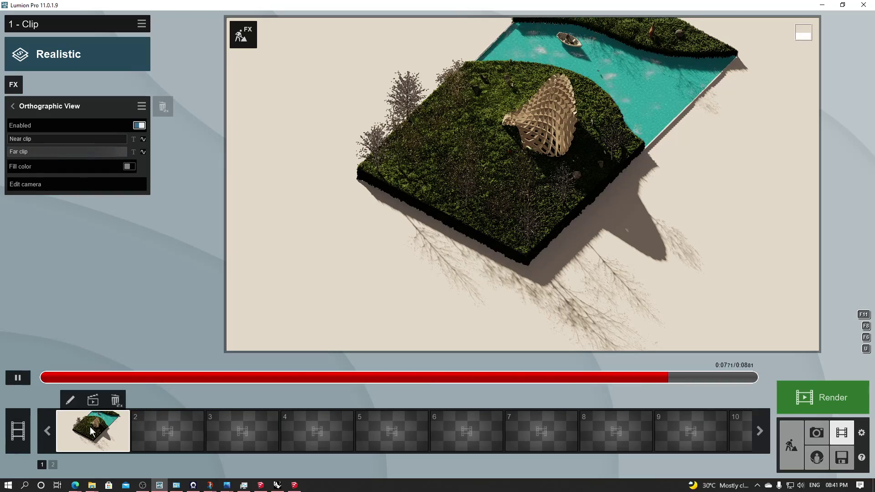
- Try to recenter the whole terrain in the orthographic camera view without changing the existing keyframes
click(65, 183)
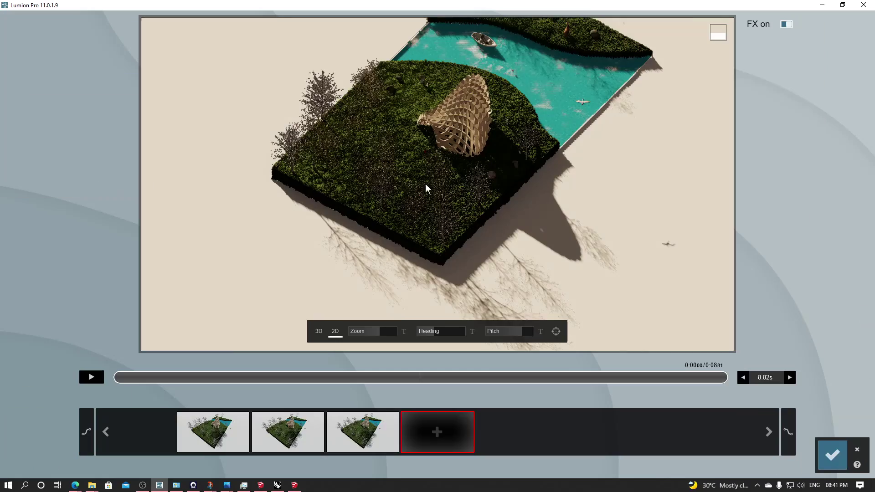
scroll(434, 184, up, 3)
middle_drag(434, 184, 434, 184)
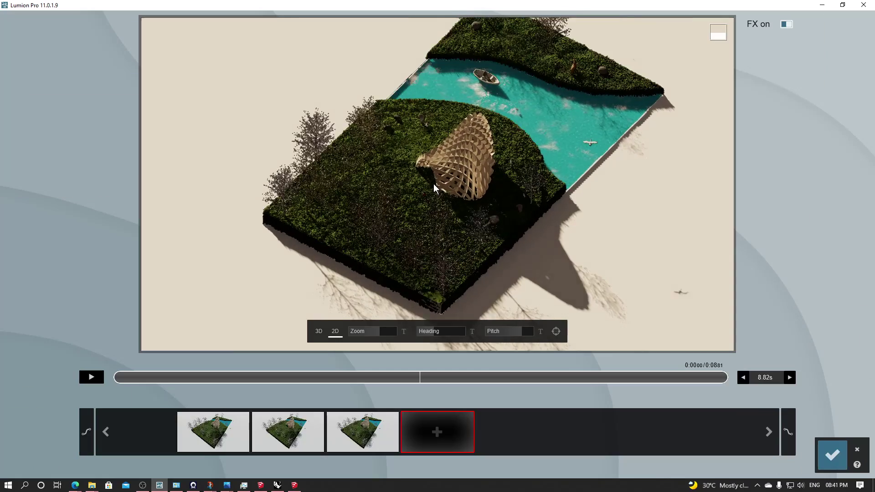
scroll(434, 184, down, 2)
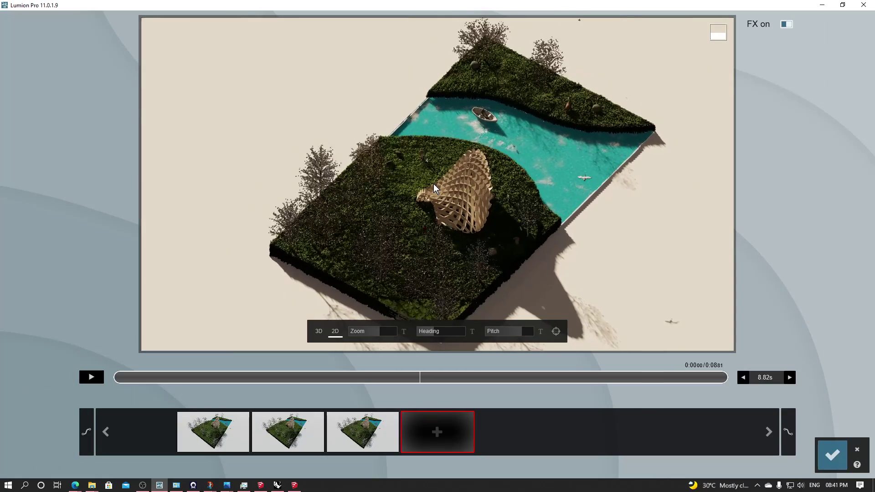
click(832, 455)
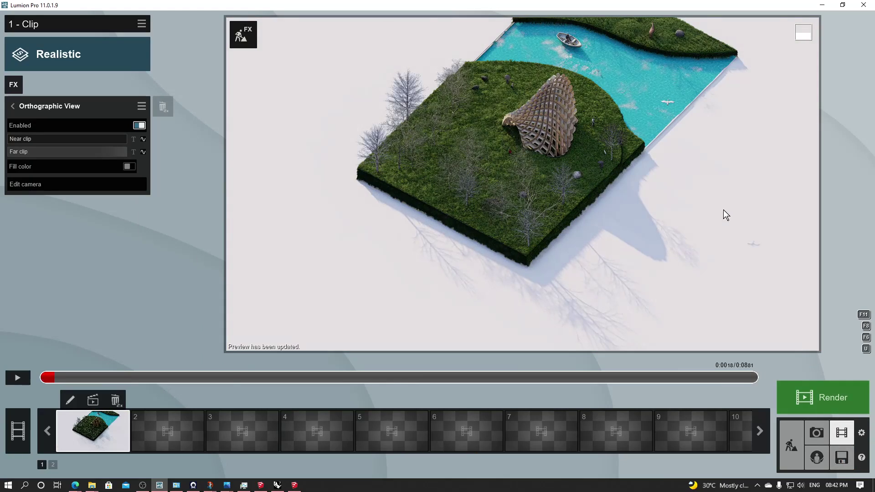
click(85, 435)
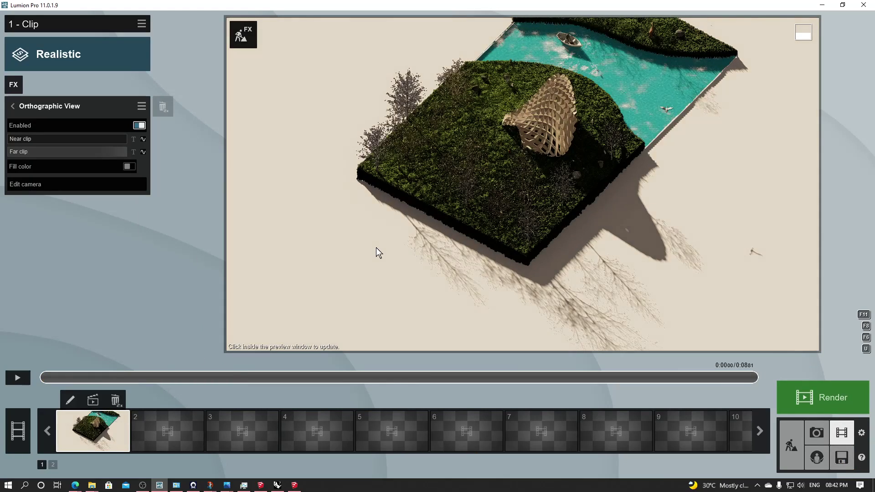
click(44, 184)
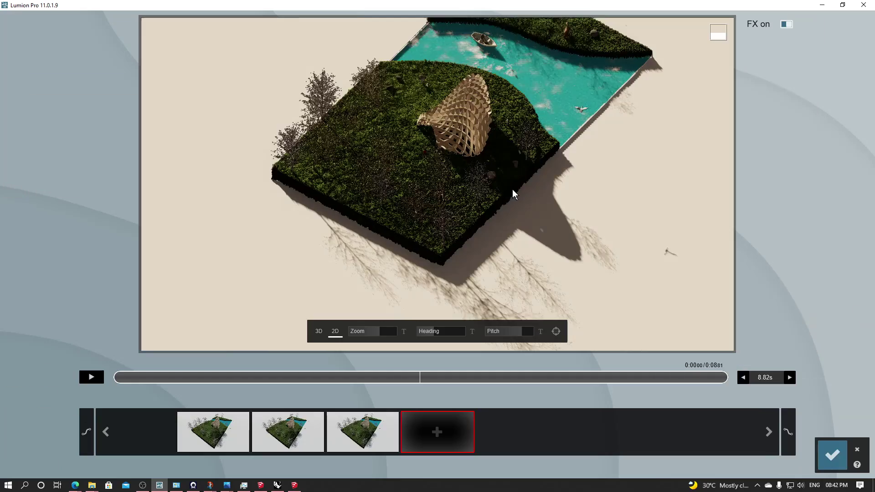
key(w)
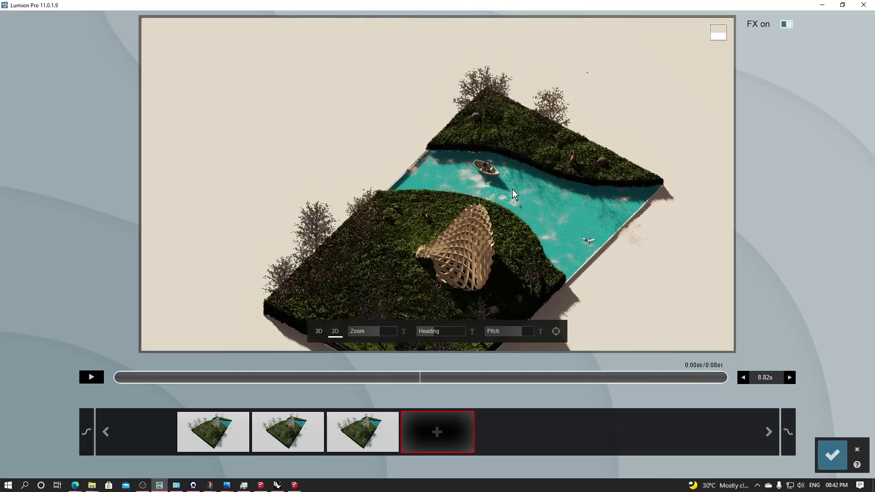
click(832, 455)
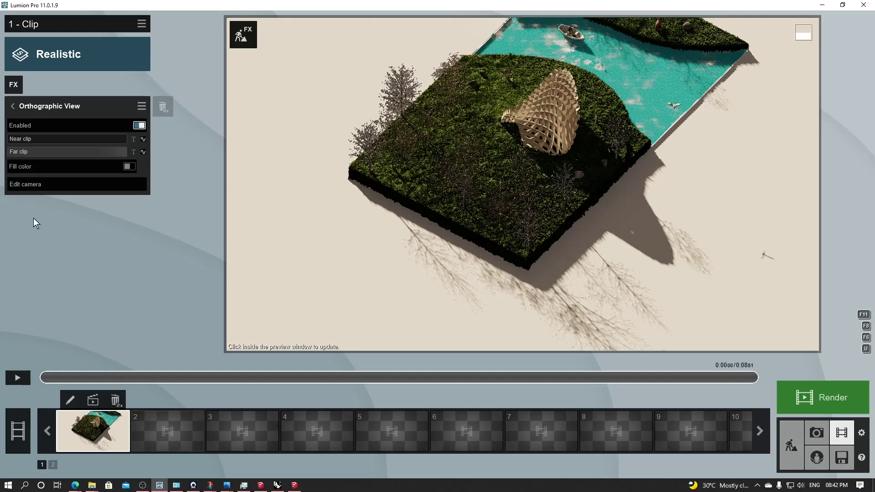
- Edit the orthographic camera again and update the first camera keyframe with the view of the whole terrain
click(63, 184)
click(216, 428)
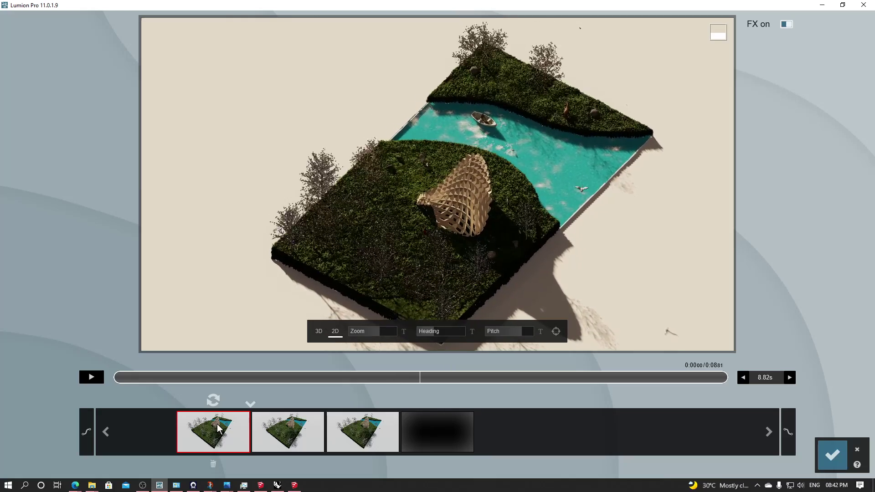
click(214, 400)
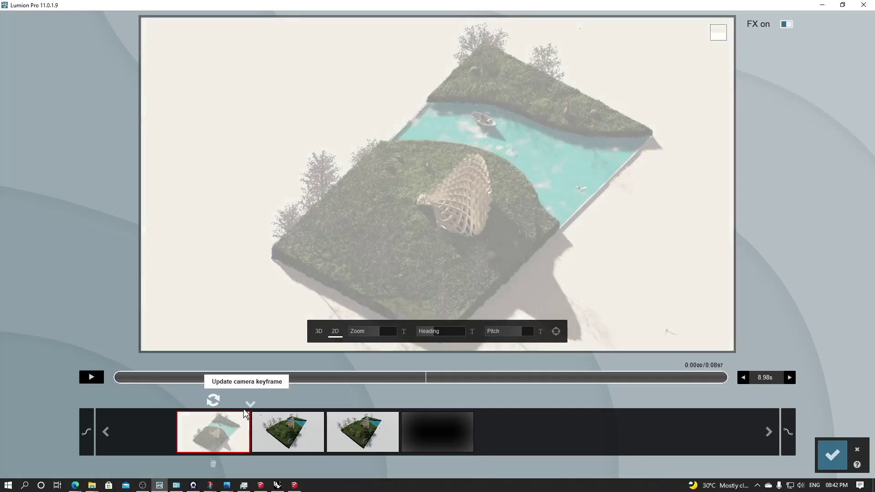
- Compare the first two camera keyframes and delete the two outdated ones, keeping only the updated first keyframe
click(309, 432)
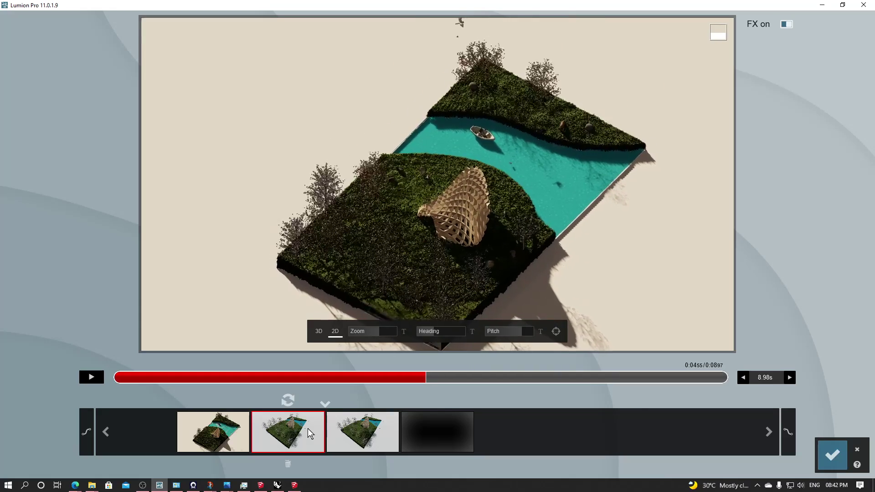
click(230, 440)
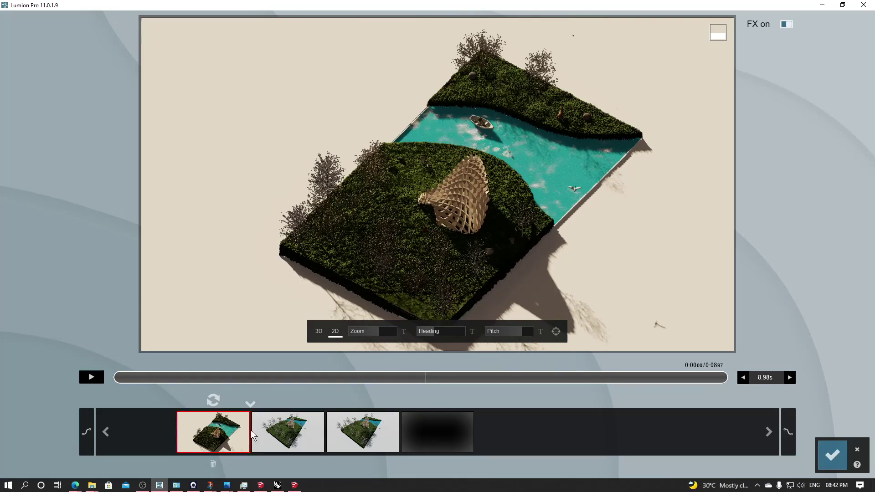
click(280, 436)
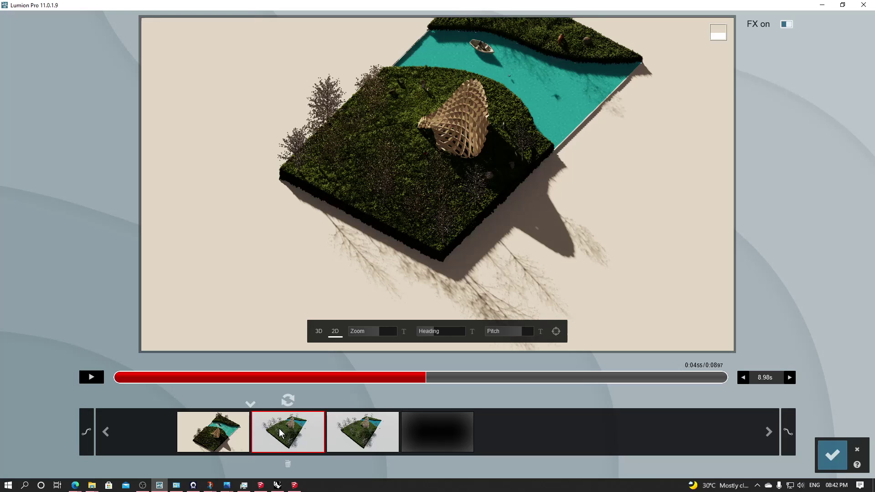
click(287, 464)
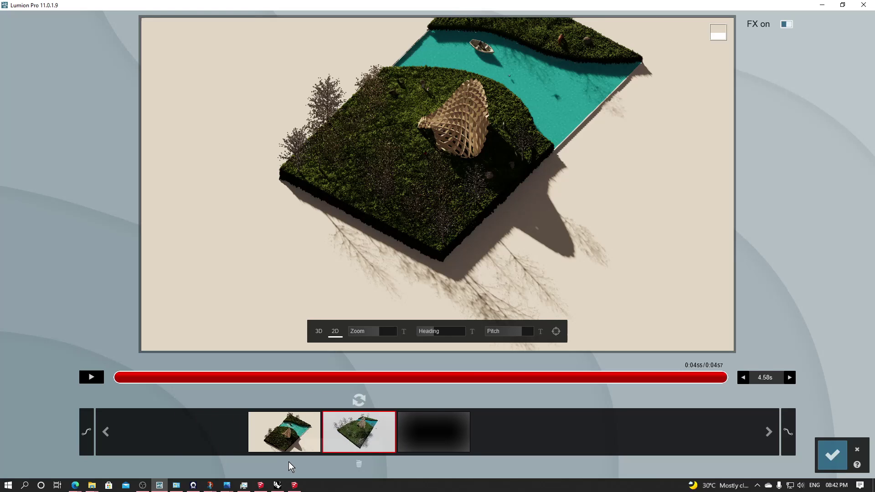
click(363, 464)
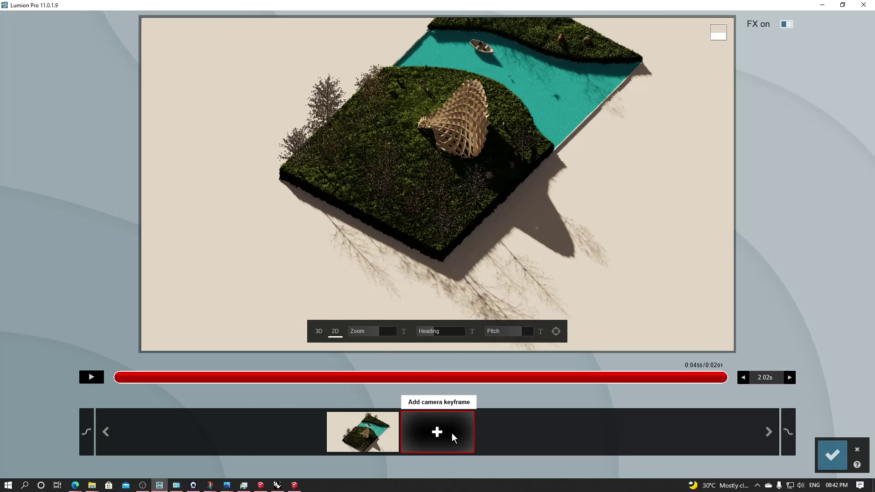
- Add two more camera keyframes from the first keyframe's orthographic view and save the clip
click(389, 435)
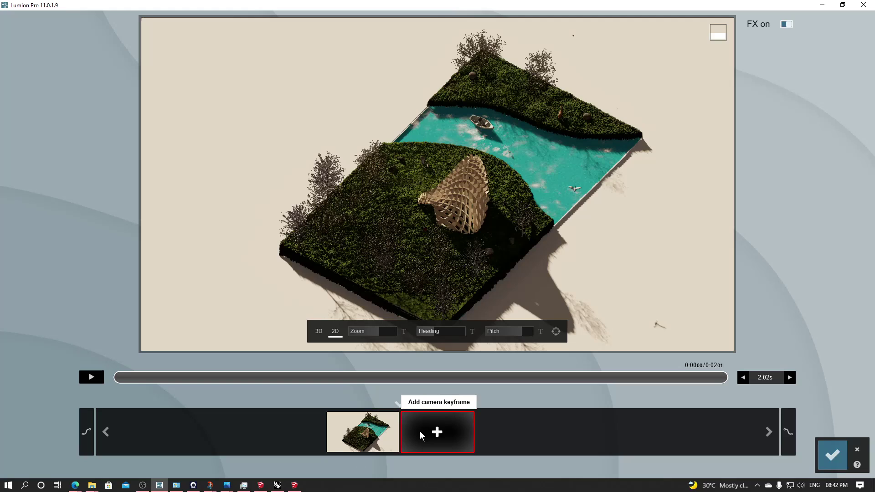
click(435, 438)
click(439, 432)
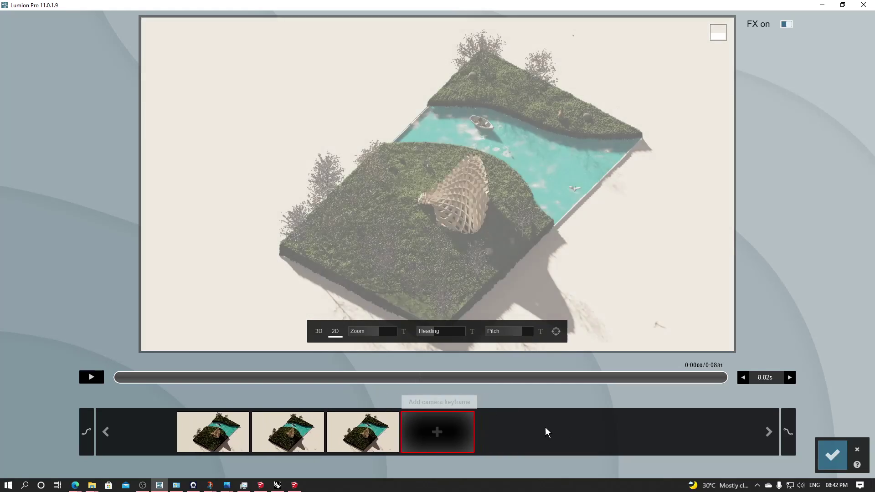
click(832, 455)
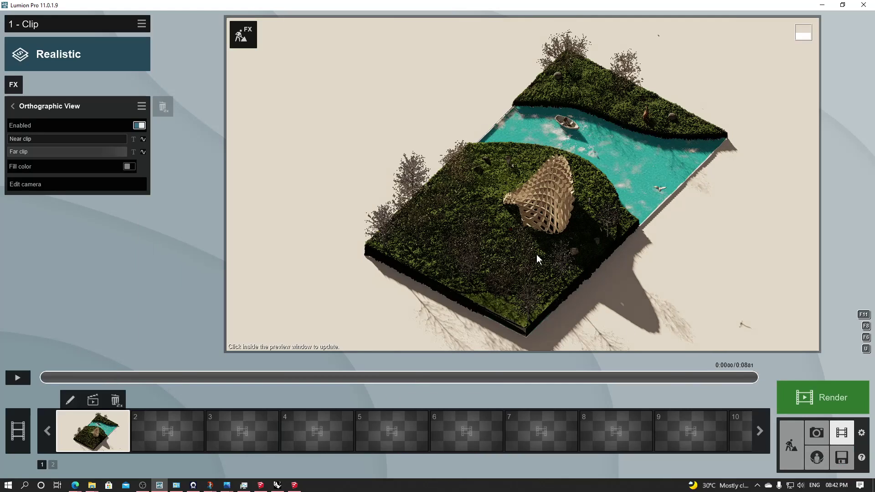
- Play back clip 1 to check the static orthographic framing, stop it and return to the clip's effects list
click(23, 381)
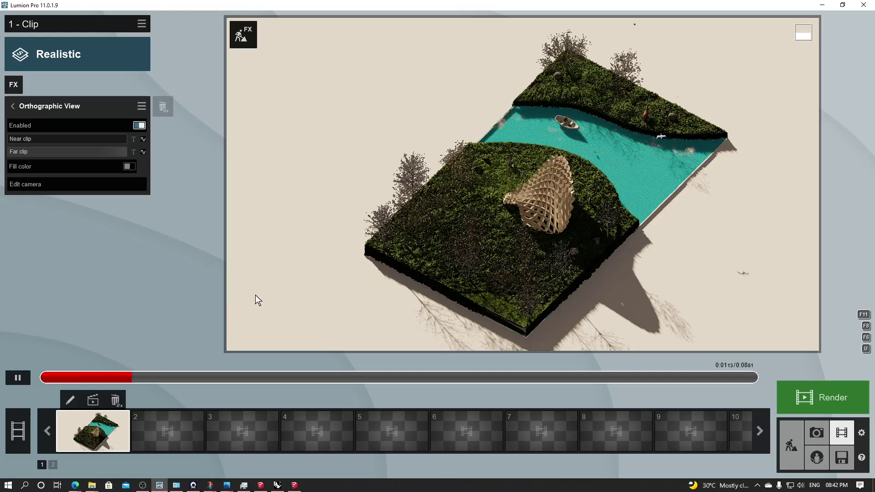
click(21, 379)
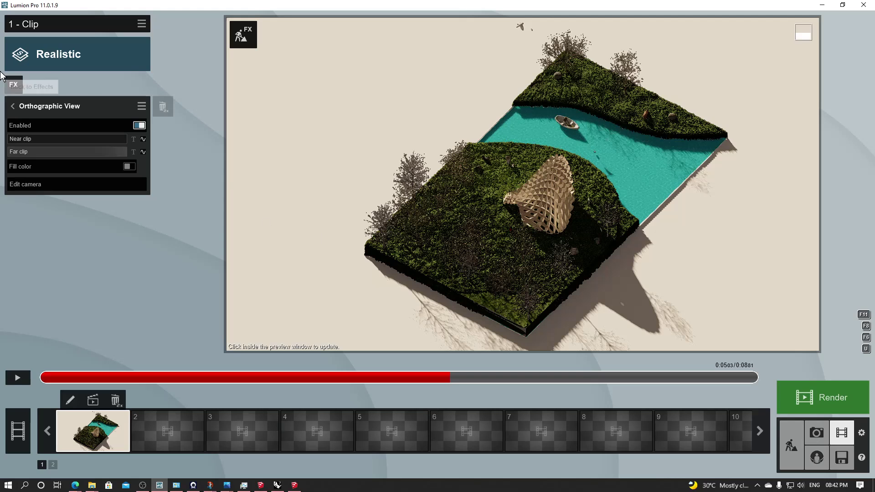
click(40, 110)
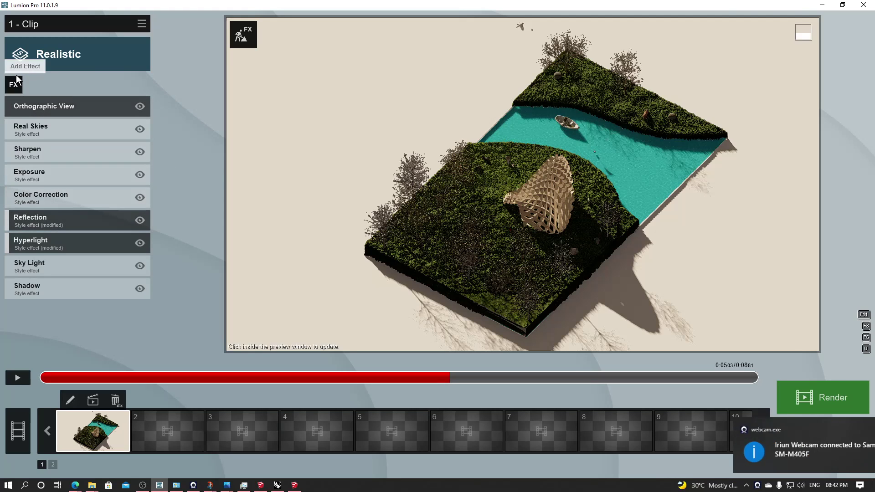
- Add the Move effect to clip 1 and open it for editing
click(15, 83)
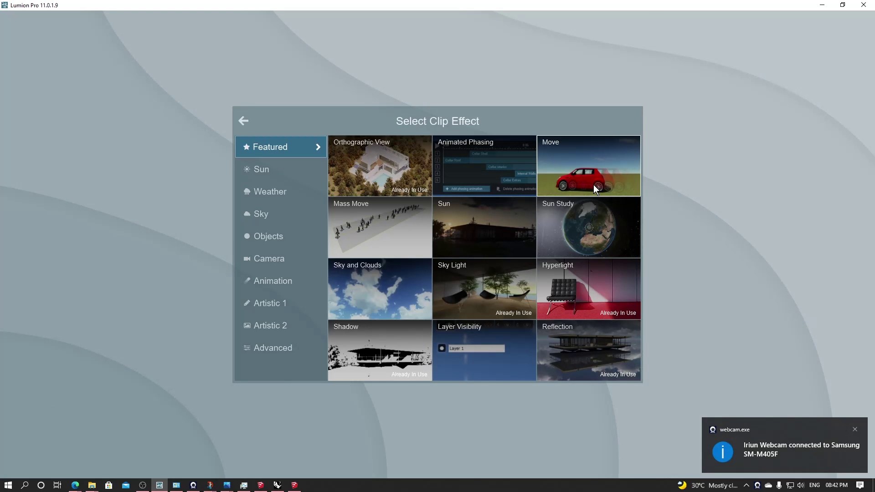
click(595, 187)
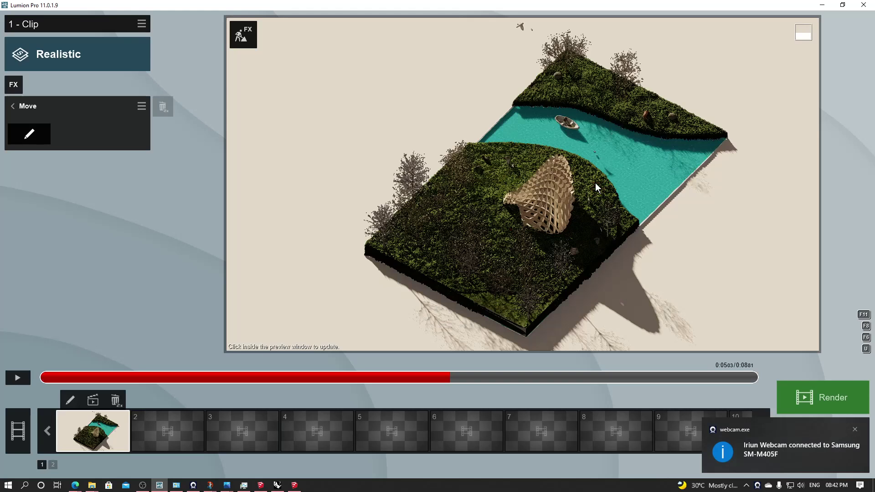
click(29, 134)
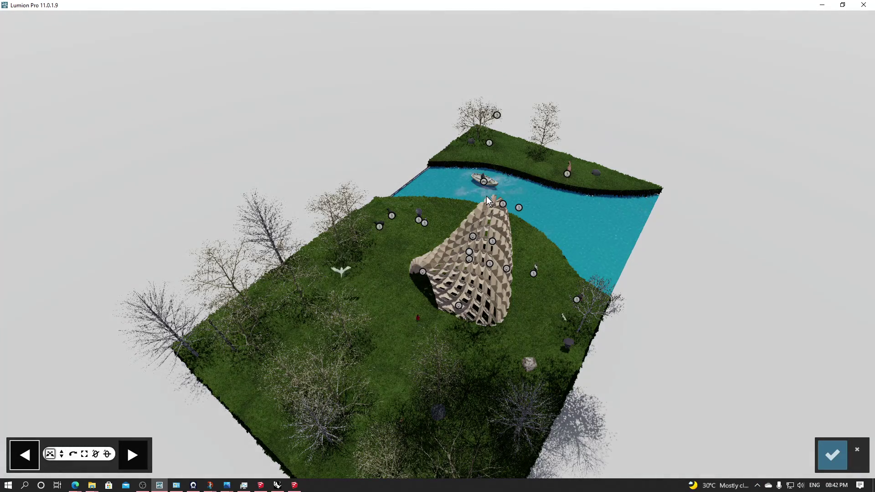
- Set the rowing boat's start position at the near end of the river and its end position at the far end
click(51, 454)
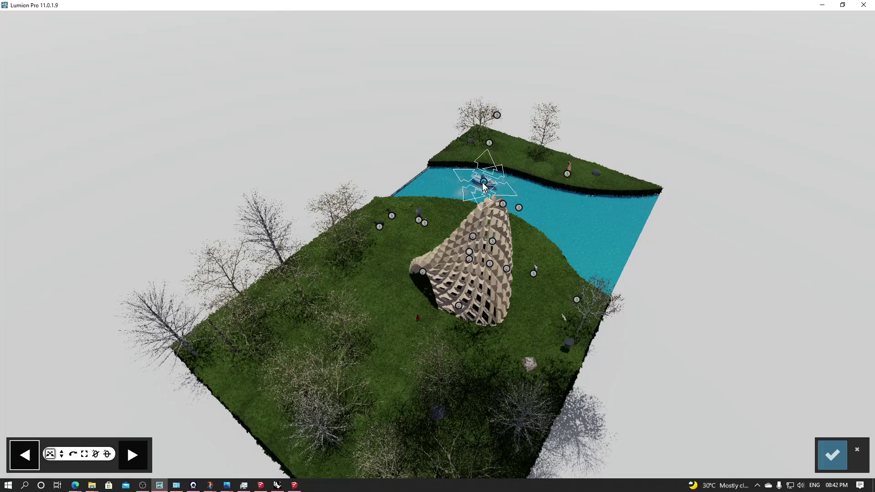
drag(487, 184, 602, 233)
click(140, 458)
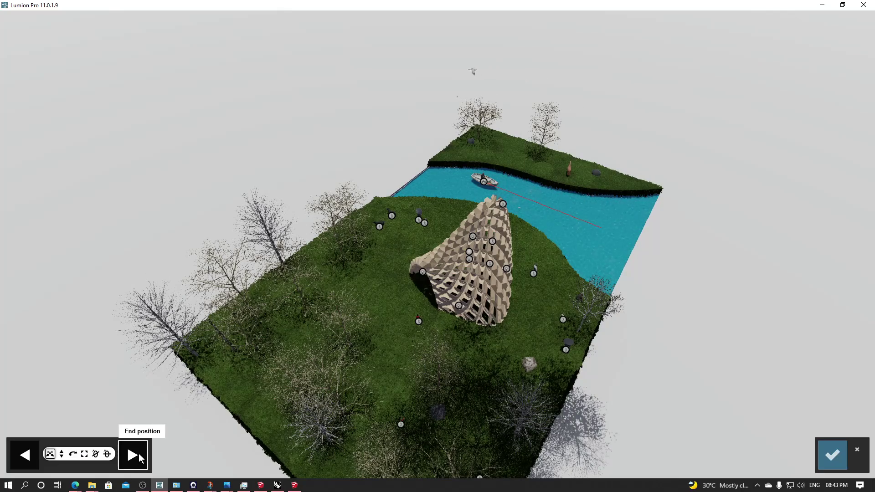
drag(495, 191, 472, 184)
click(825, 446)
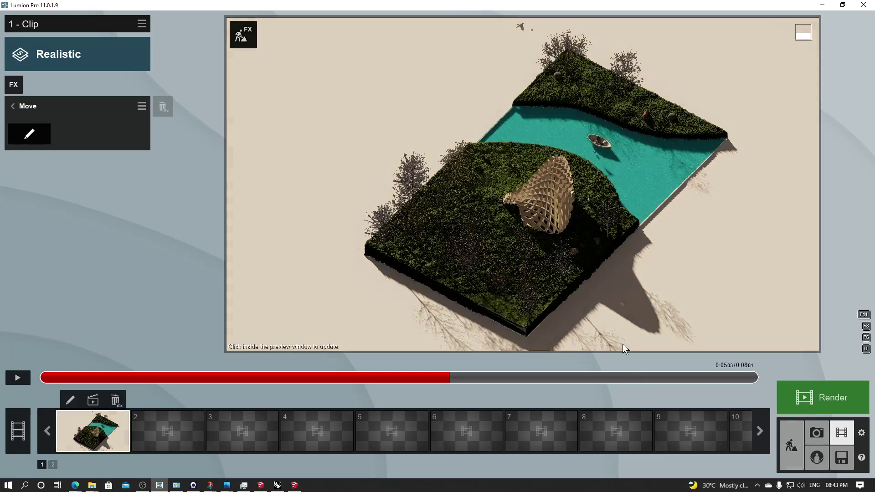
- Play clip 1 from the beginning and reopen the Move effect to check the boat's path
drag(441, 376, 21, 381)
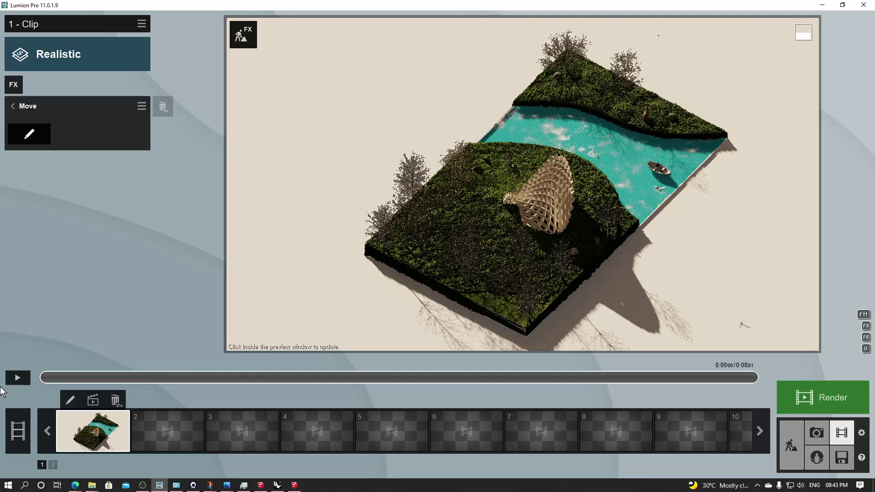
click(11, 379)
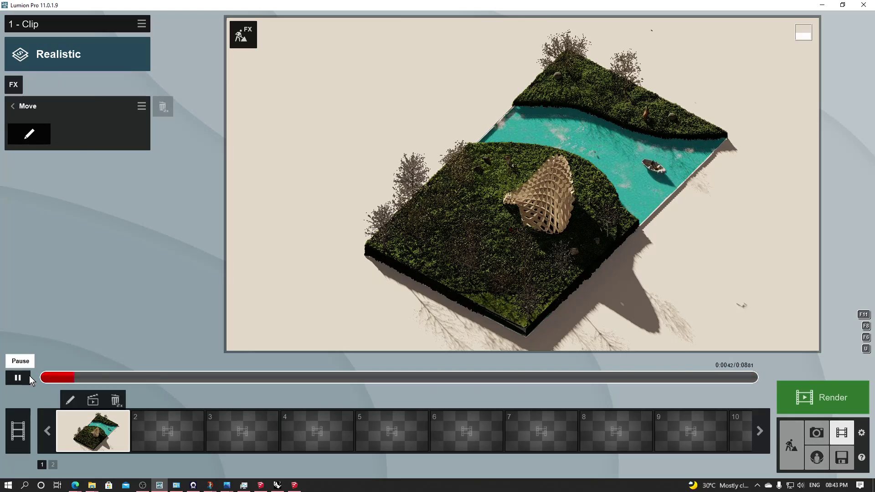
click(37, 139)
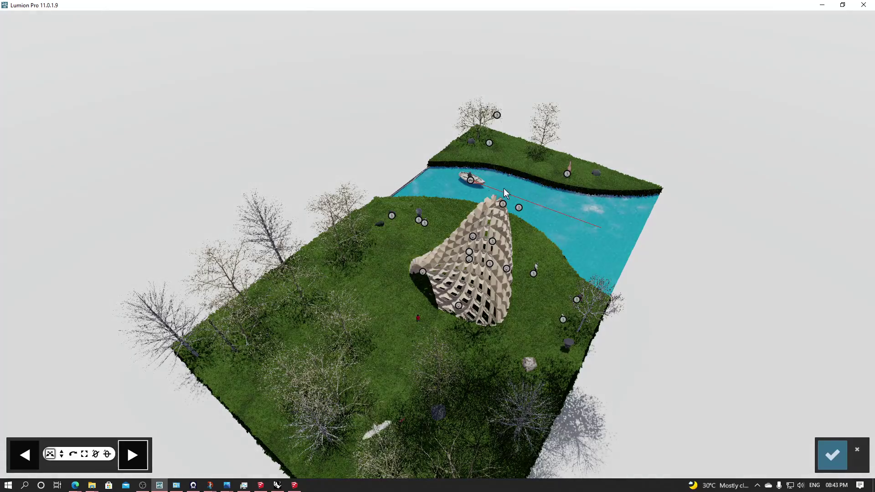
click(74, 455)
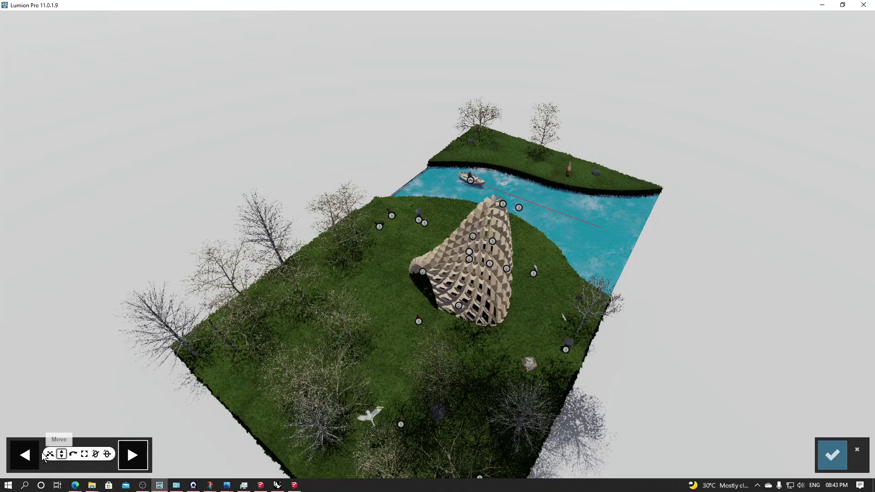
click(832, 454)
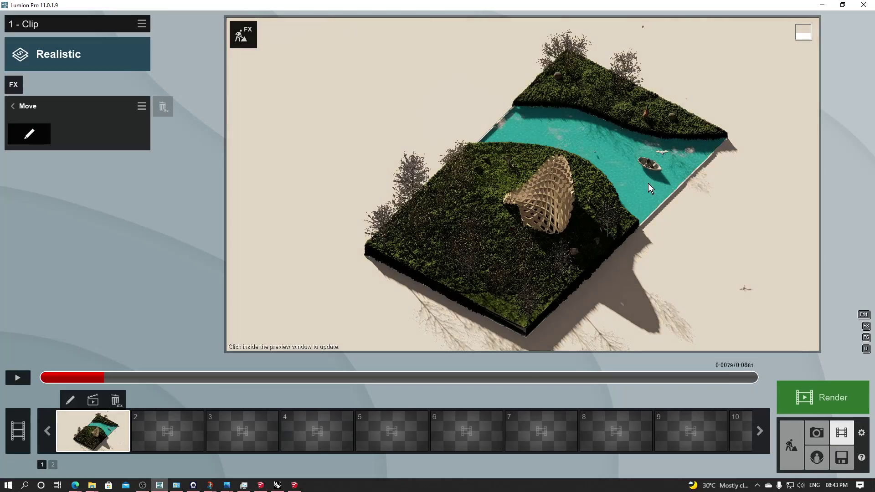
- Change the rowing boat's heading in the scene and play the movie clip to check its movement
click(791, 445)
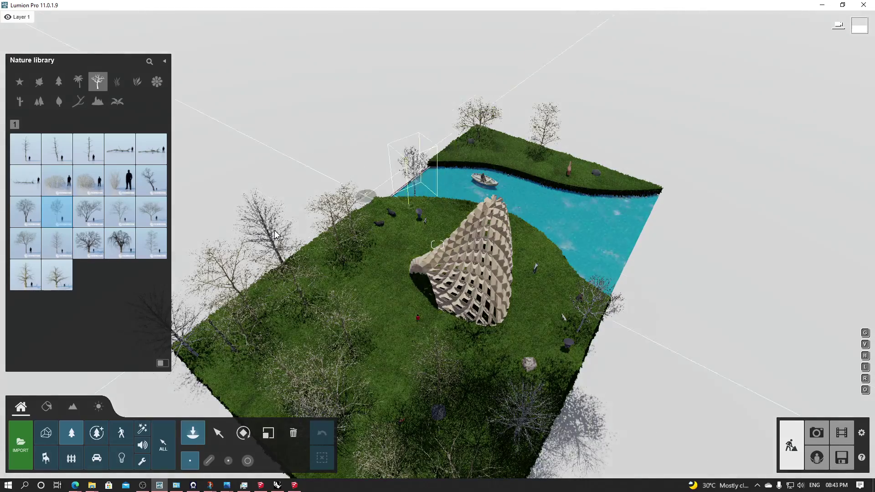
click(244, 433)
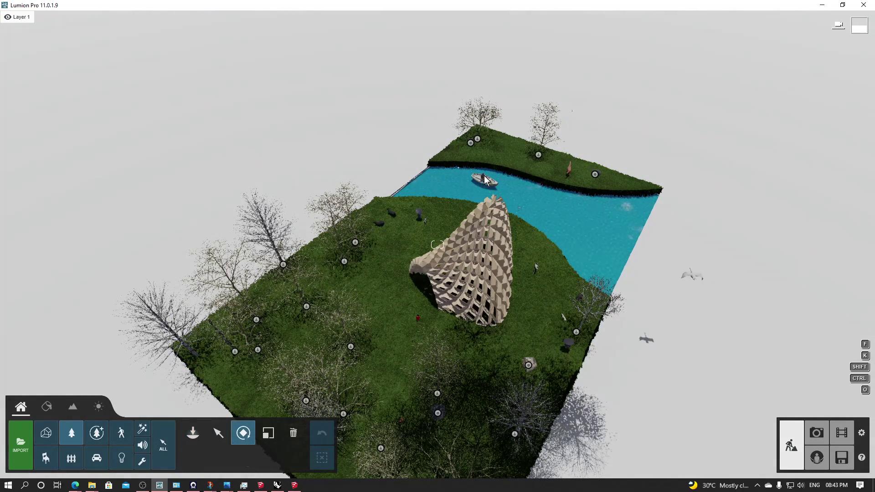
click(97, 458)
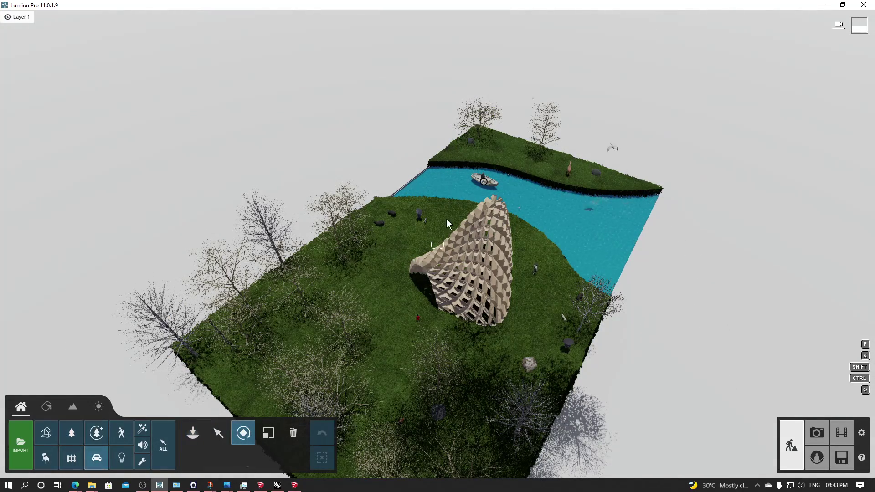
click(486, 184)
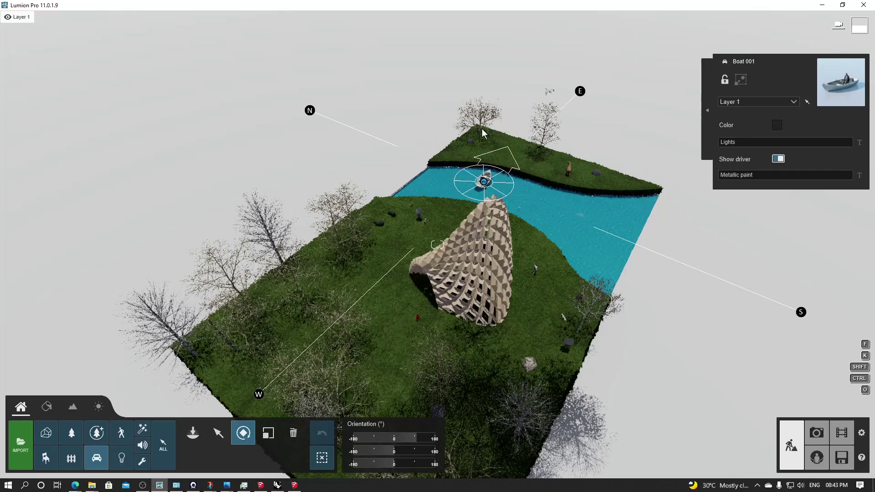
click(352, 165)
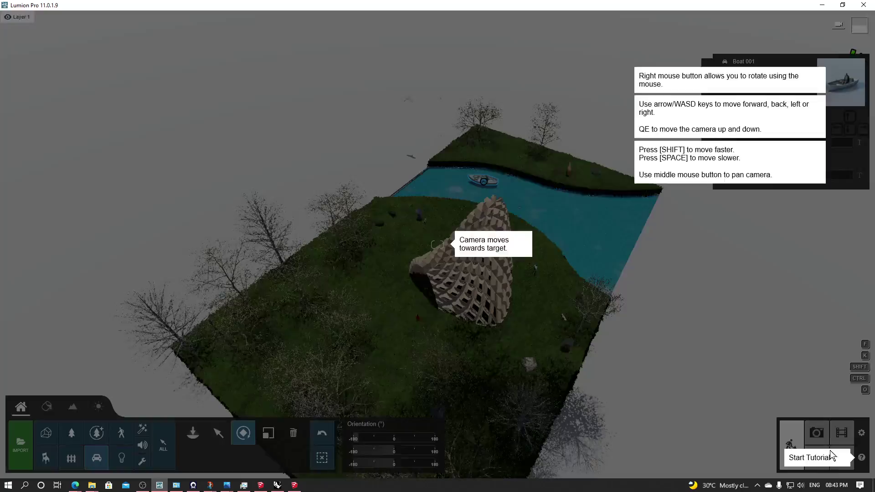
click(817, 431)
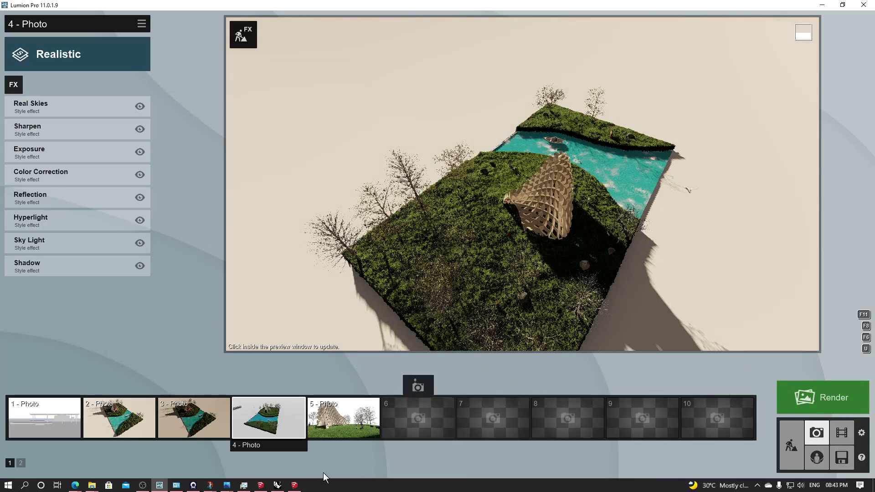
click(842, 433)
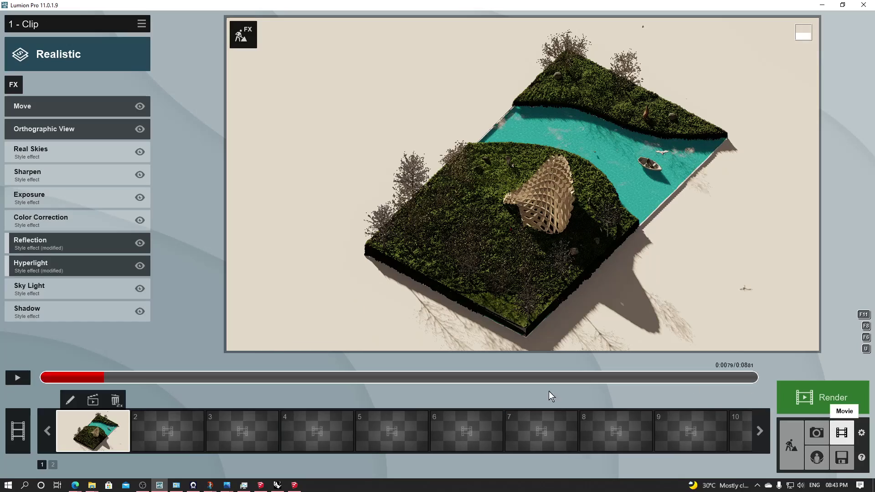
click(22, 380)
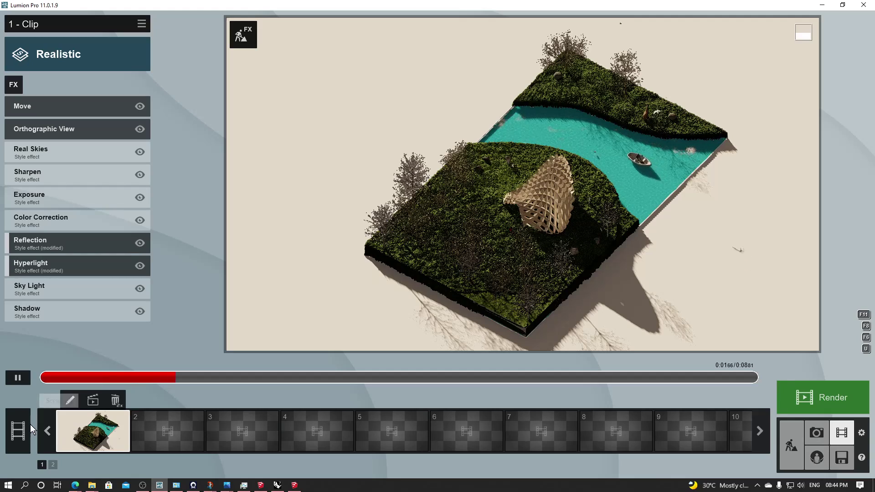
click(21, 377)
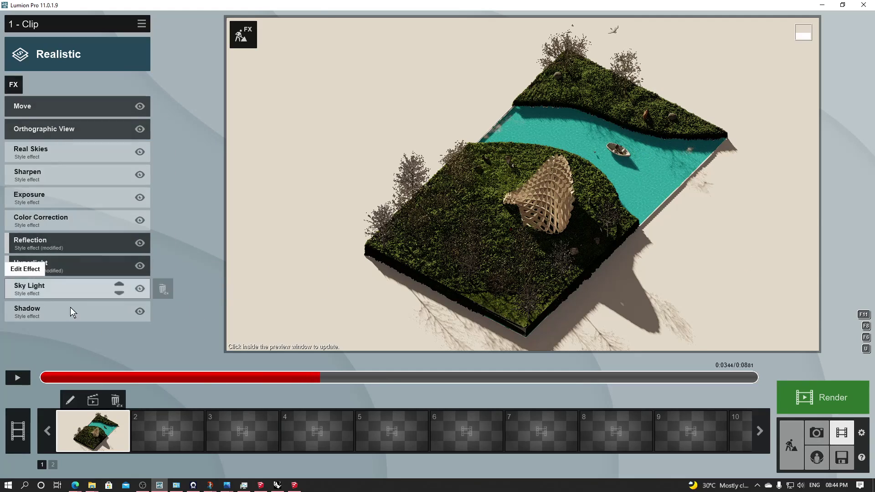
- Try rotating the boat at its end position in the Move effect and preview the clip
click(13, 84)
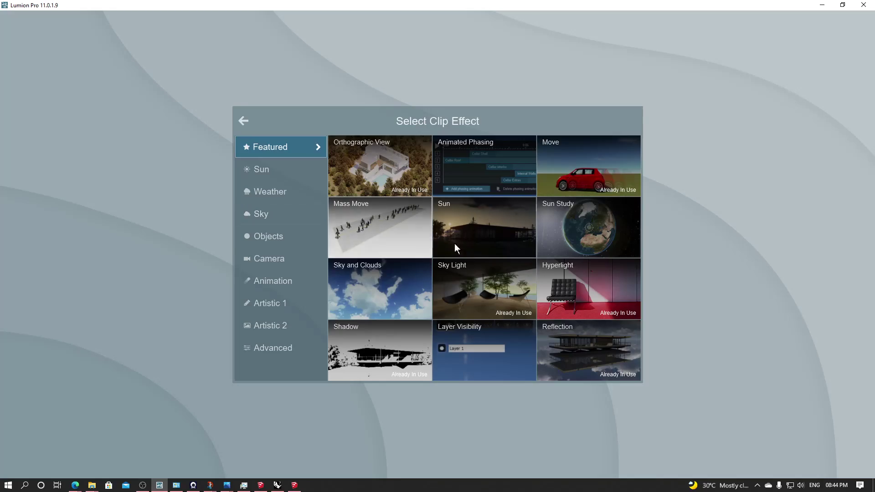
click(565, 185)
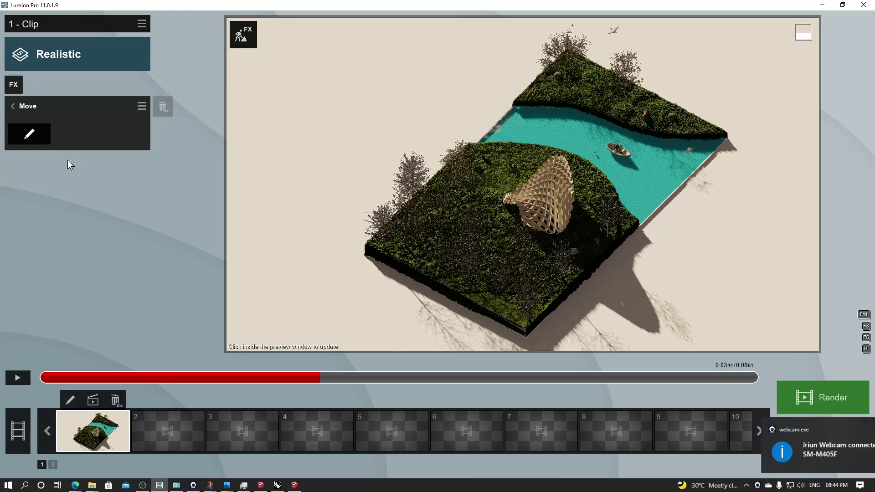
click(30, 129)
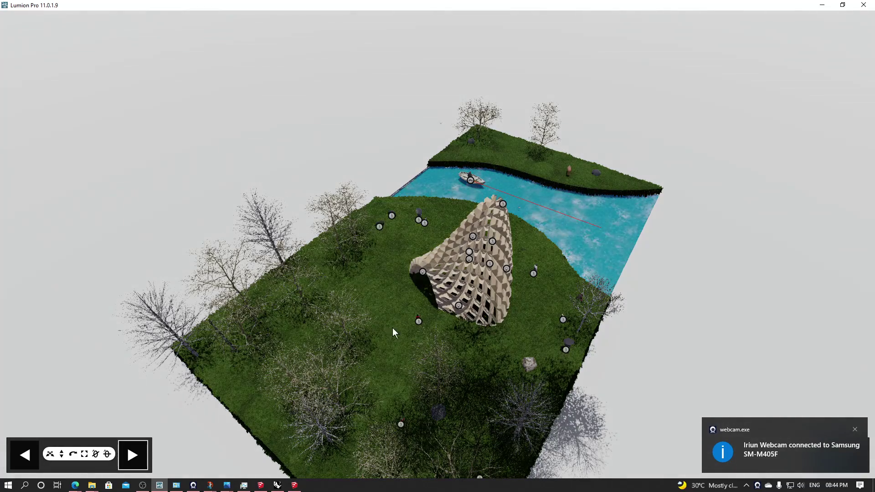
click(471, 182)
drag(470, 183, 413, 161)
drag(411, 163, 412, 163)
click(832, 455)
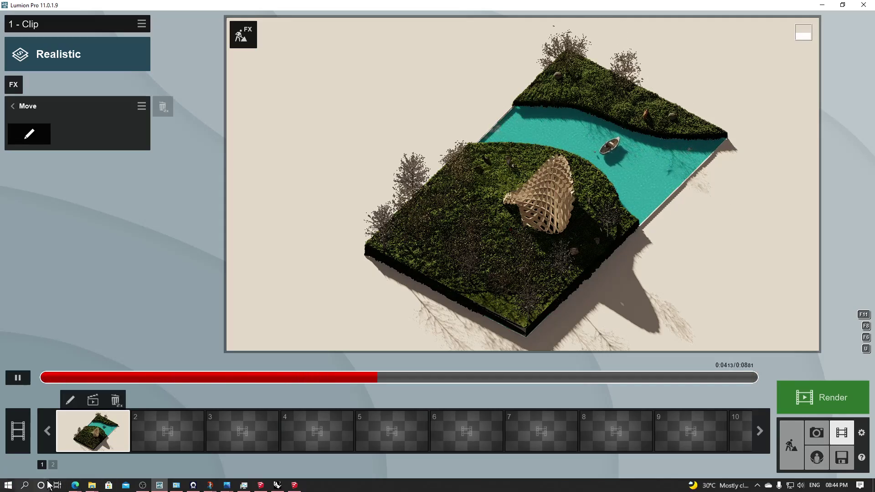
click(21, 382)
- Delete the rowing boat from the scene and place a new Boat 001 at the near end of the river
click(797, 441)
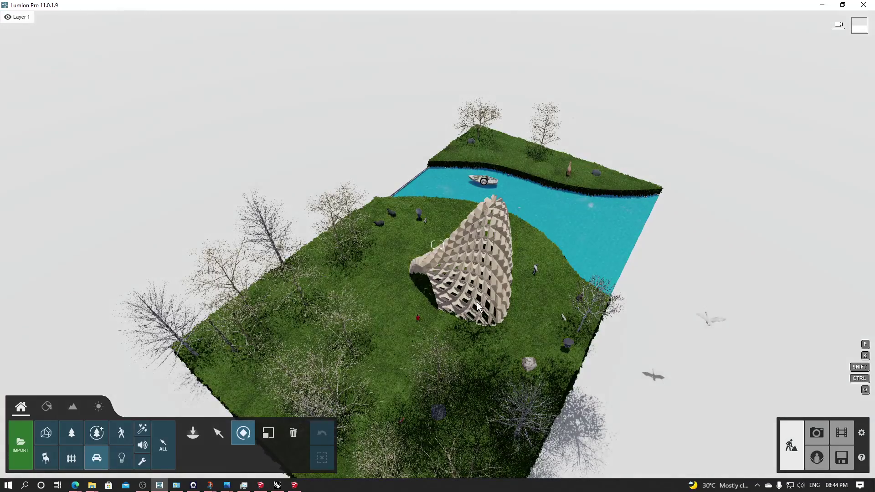
click(293, 433)
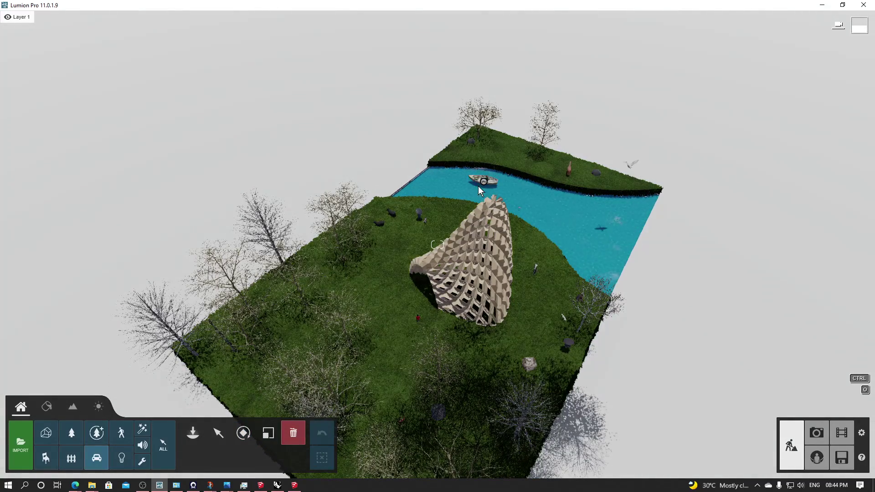
click(193, 433)
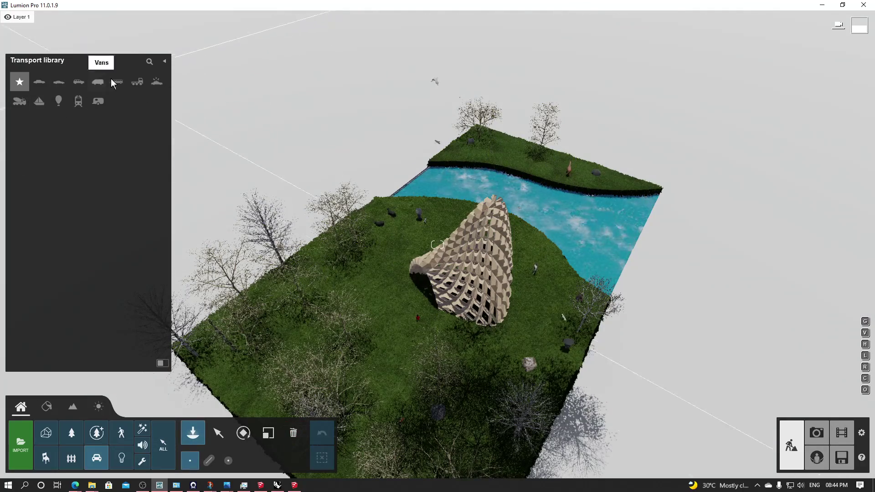
click(39, 101)
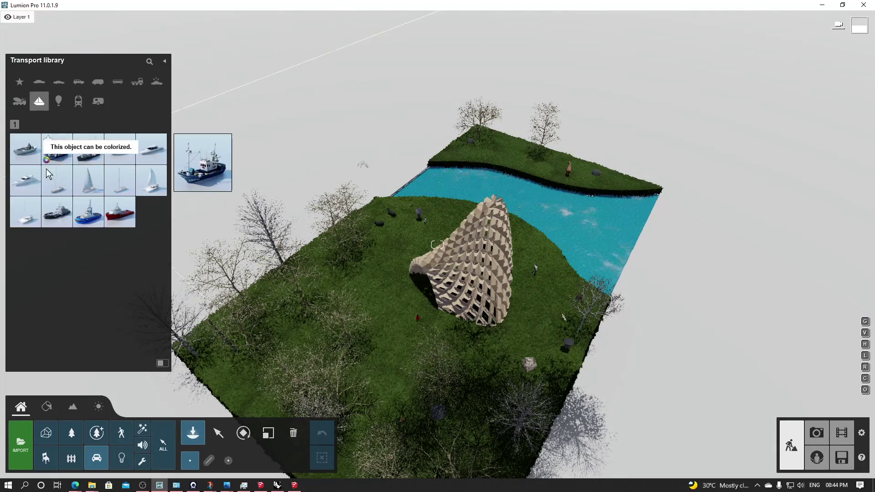
click(35, 158)
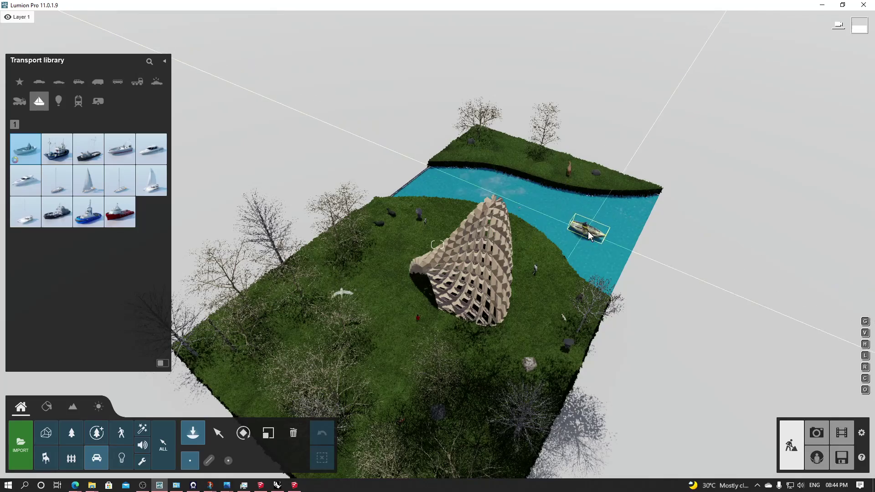
click(590, 226)
- Adjust the new boat's heading along the river and return to the movie clip
click(243, 433)
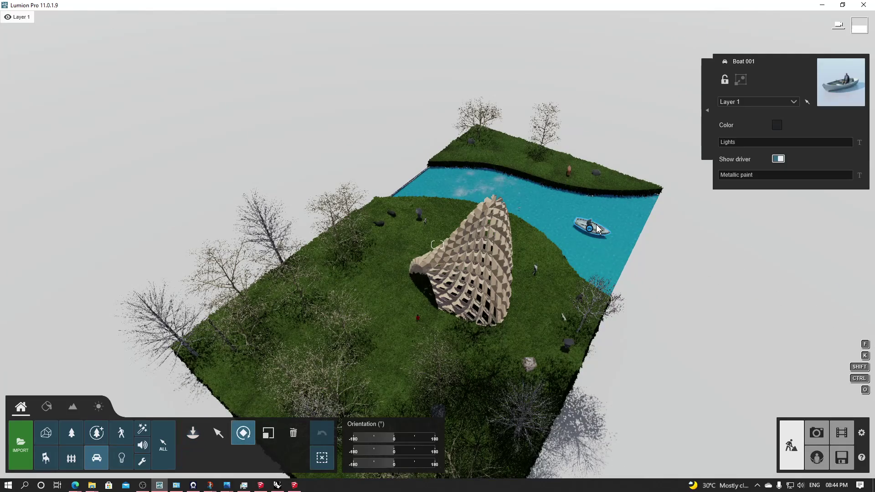
drag(590, 233, 587, 260)
click(842, 432)
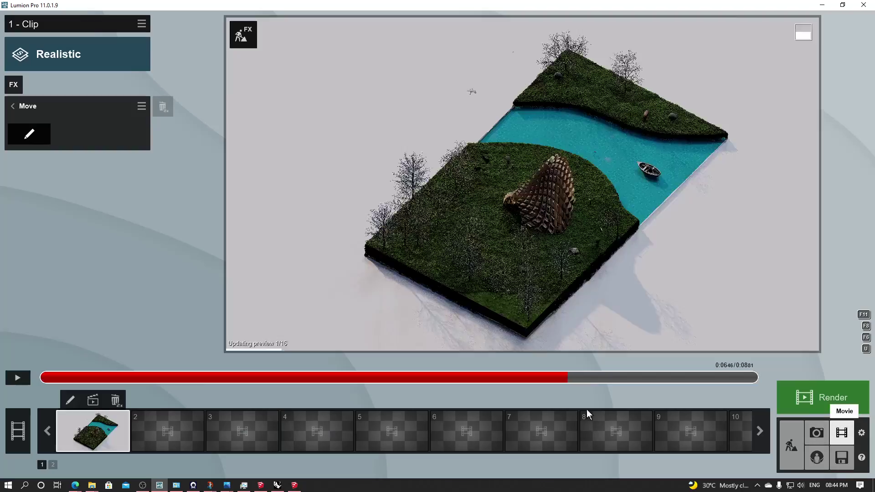
- Set the new boat's end position at the far end of the river in the Move effect, then preview the clip and return to the scene
click(22, 138)
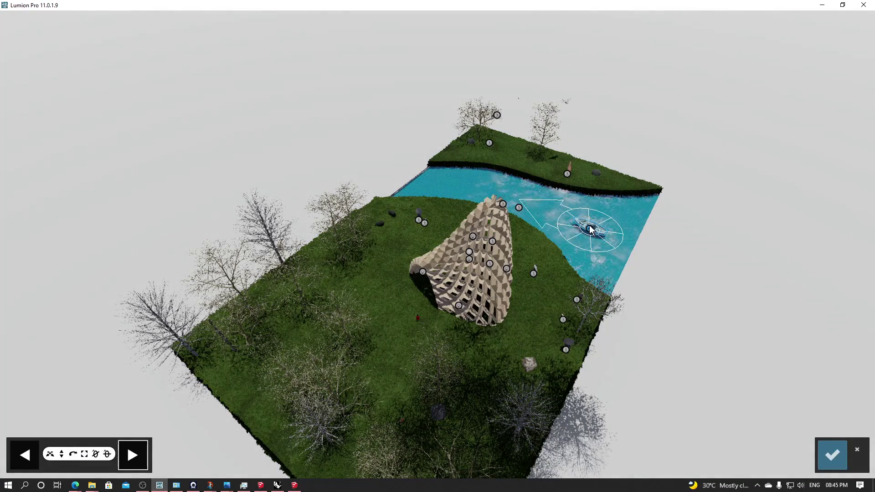
drag(594, 230, 515, 197)
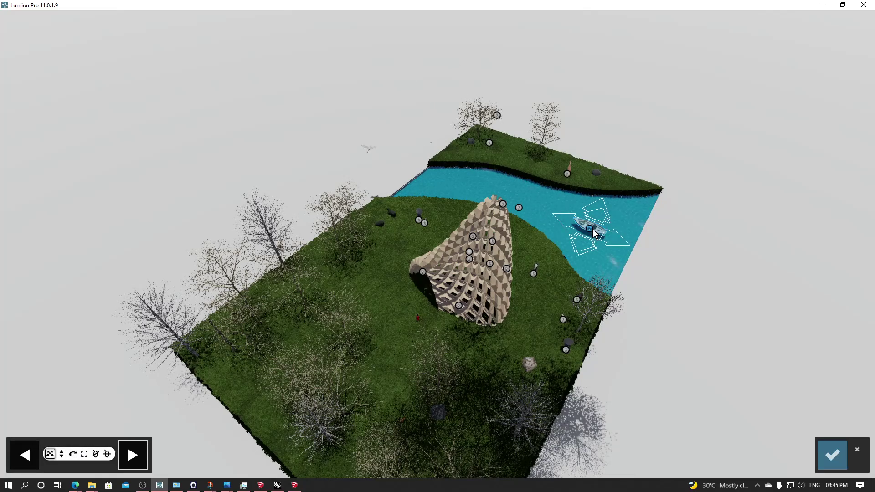
drag(594, 232, 461, 191)
click(833, 455)
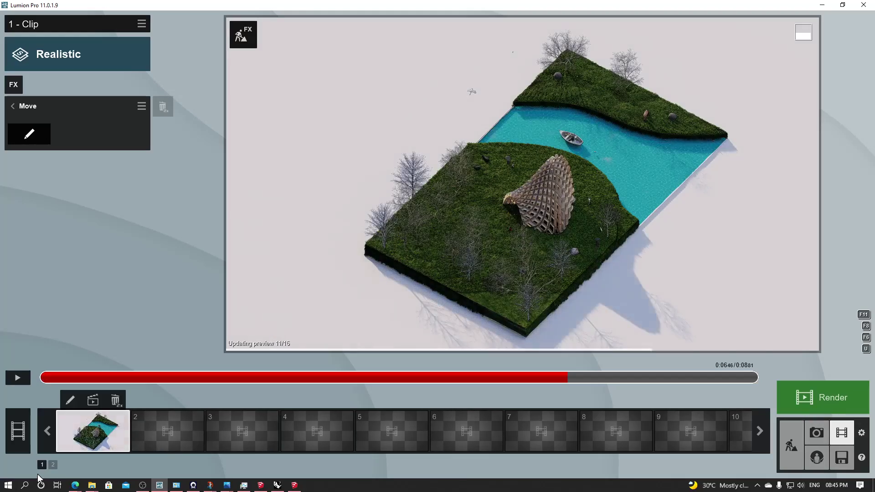
click(23, 379)
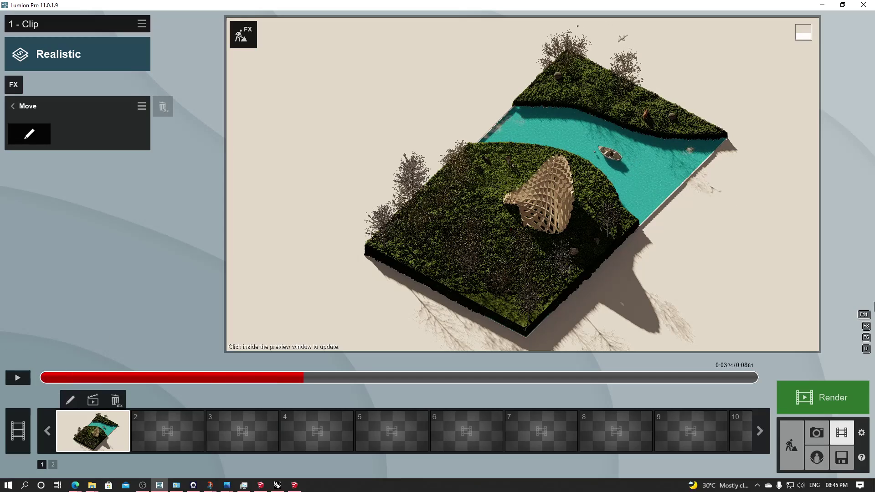
click(791, 449)
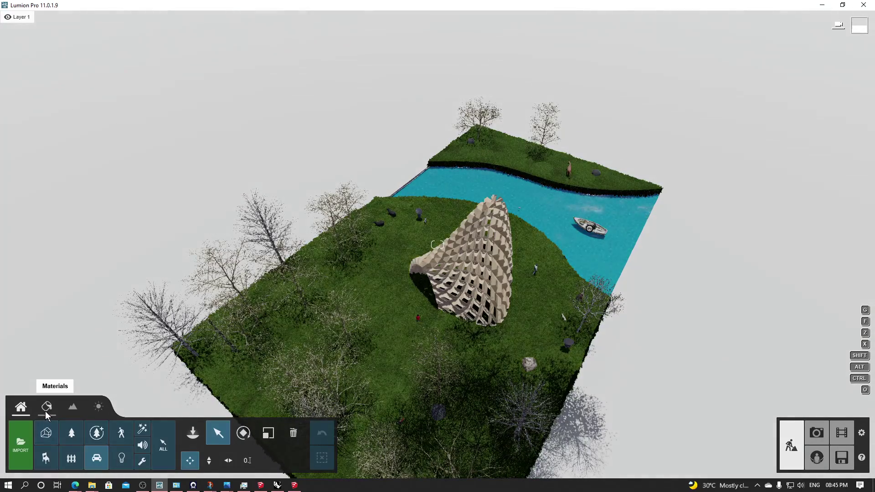
- Place a white flying bird from the People and Animals library's bird category beside the lattice pavilion
click(121, 432)
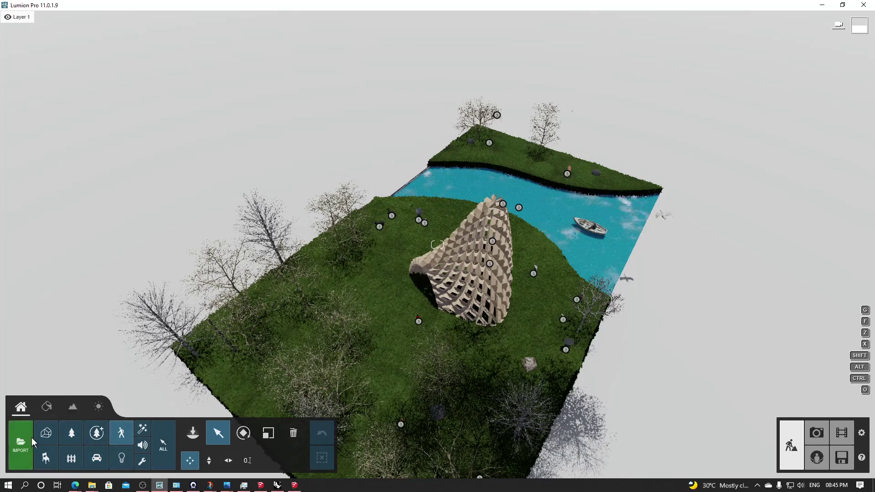
click(192, 432)
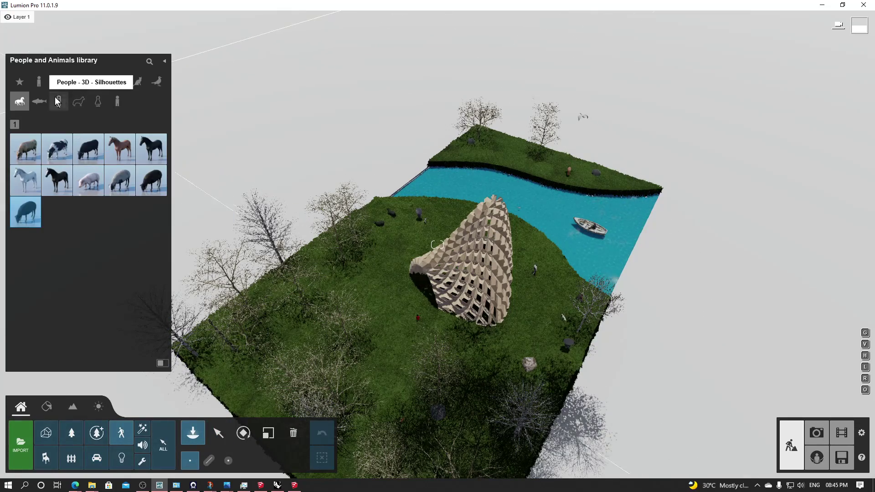
click(157, 82)
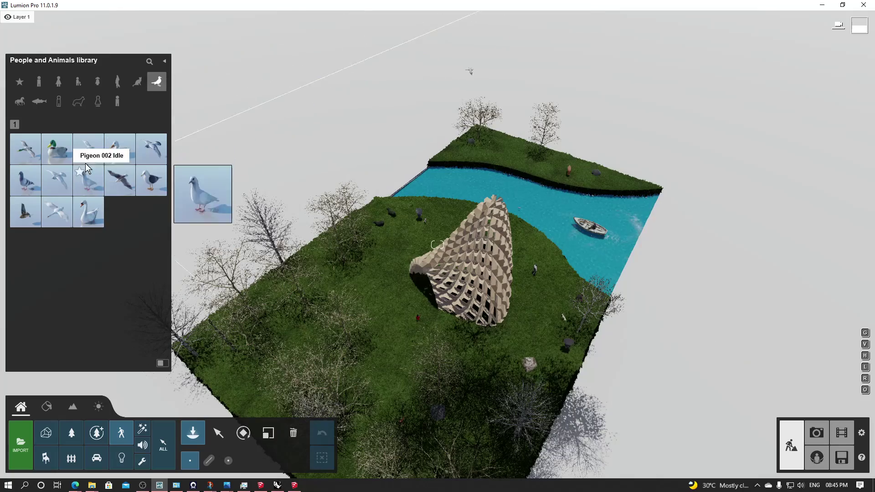
click(57, 180)
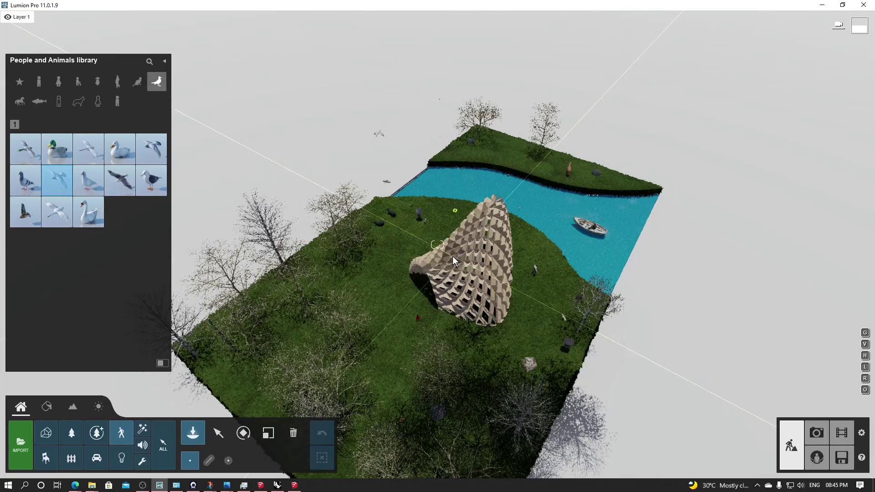
click(442, 268)
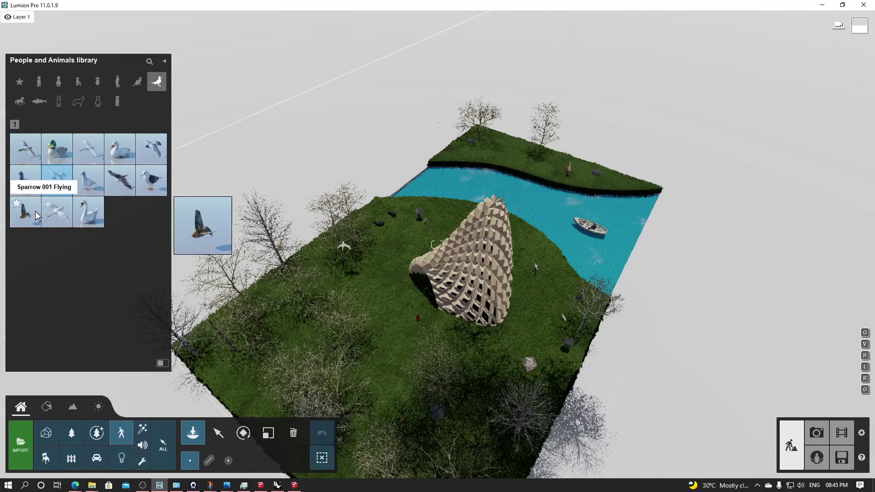
- Add Sparrow 001 Flying and other flying birds from the same category around the site
click(26, 213)
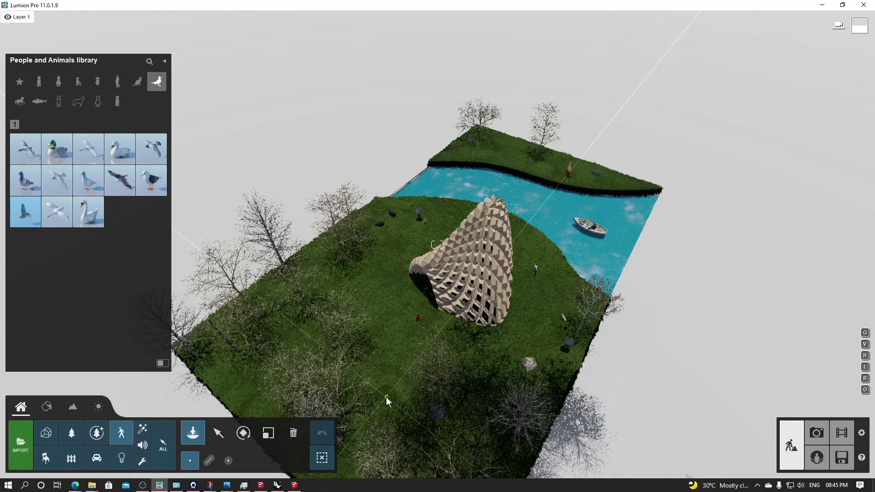
click(150, 145)
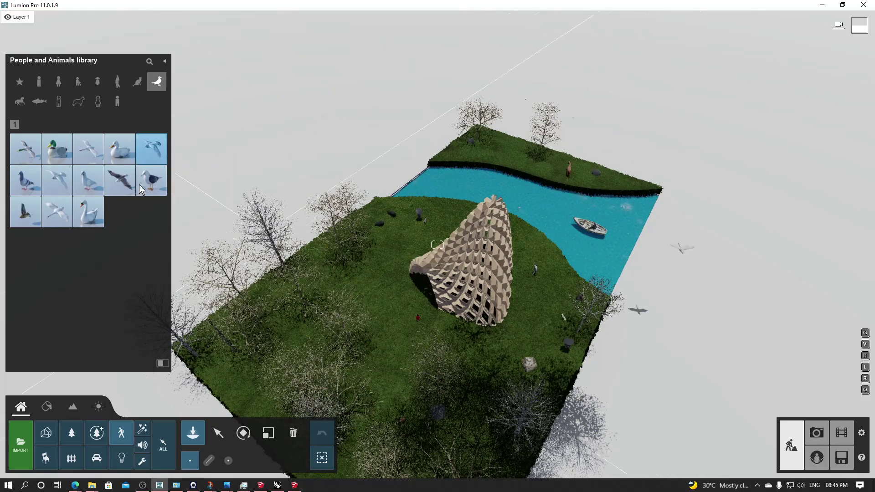
click(93, 158)
click(26, 146)
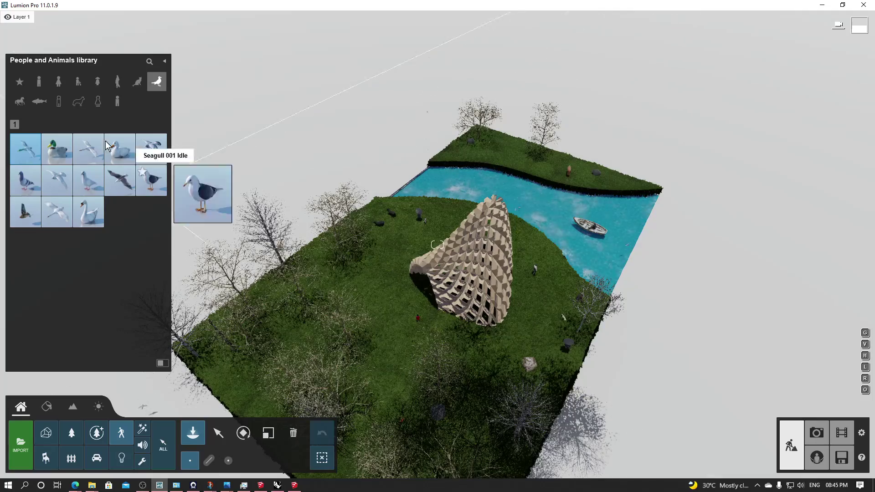
- Place Fish 007 Redfish Circle from the fish category in the river near the white waterbird
click(38, 103)
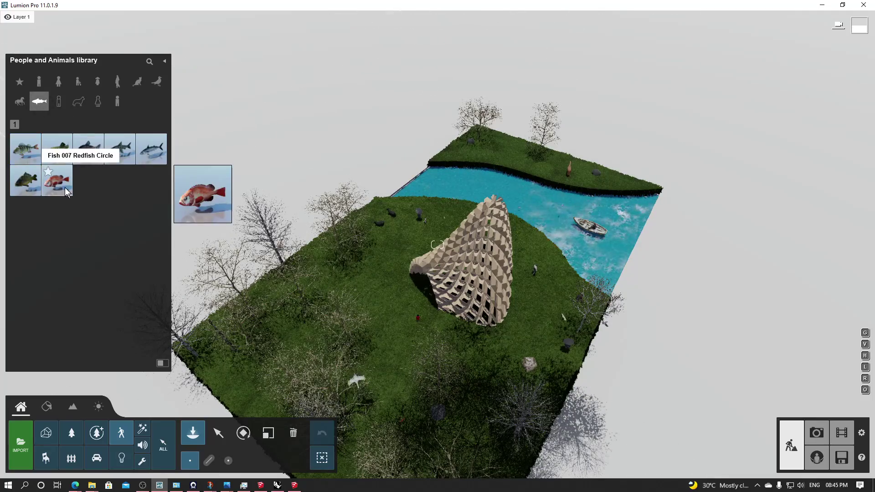
right_drag(237, 191, 247, 161)
key(w)
key(d)
key(w)
right_drag(412, 199, 396, 200)
key(w)
click(459, 204)
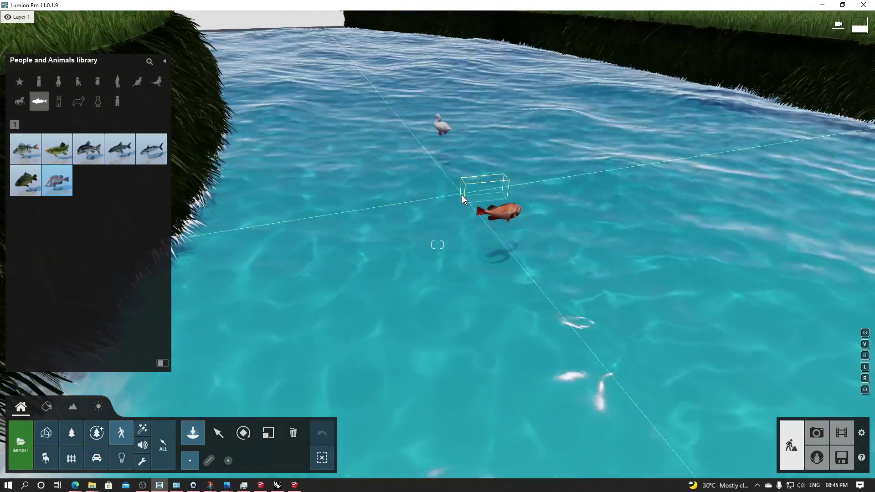
- Place more Fish 007 Redfish Circle animals on the riverbed below the water surface
key(w)
right_drag(495, 220, 489, 174)
key(w)
key(s)
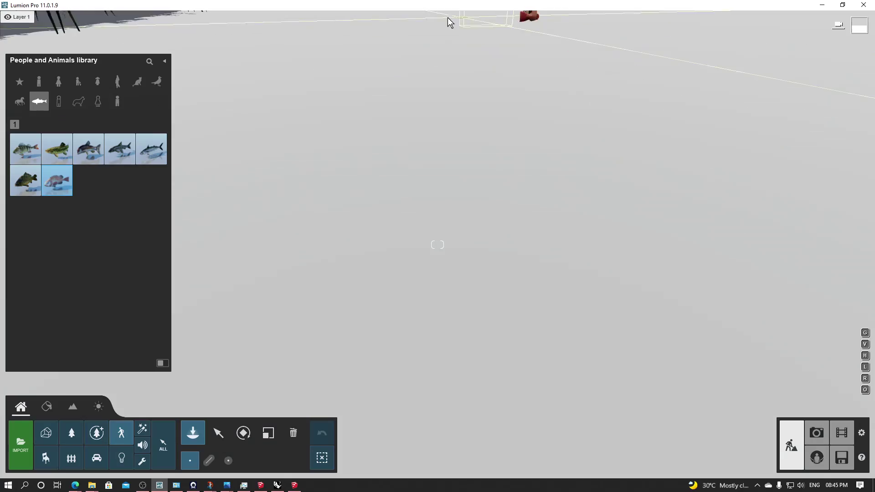
right_drag(449, 20, 456, 66)
key(w)
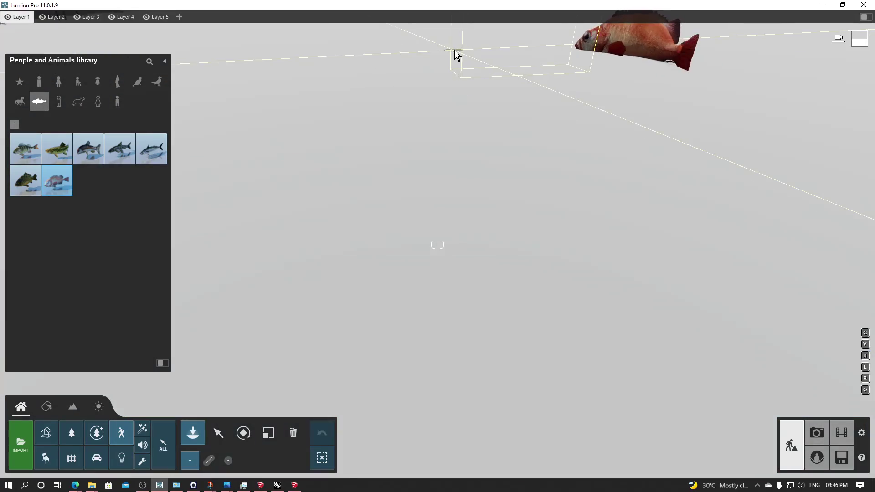
click(513, 202)
key(s)
right_drag(513, 201, 330, 215)
click(456, 233)
key(s)
right_drag(456, 233, 445, 220)
key(e)
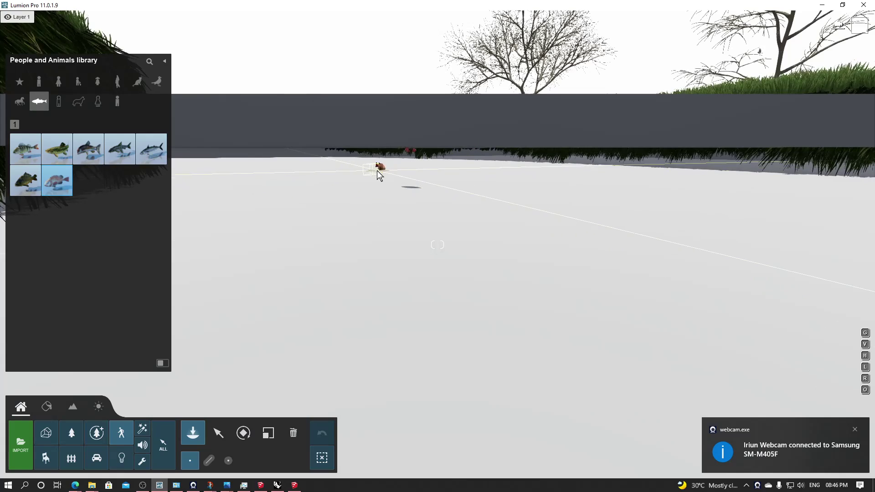
- Use cluster placement to add groups of two other grey fish species along the riverbed
click(229, 461)
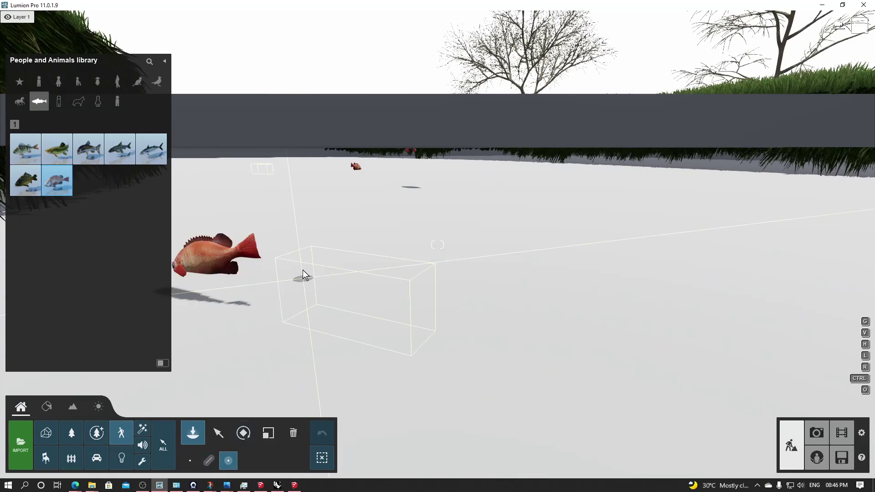
click(89, 148)
click(410, 236)
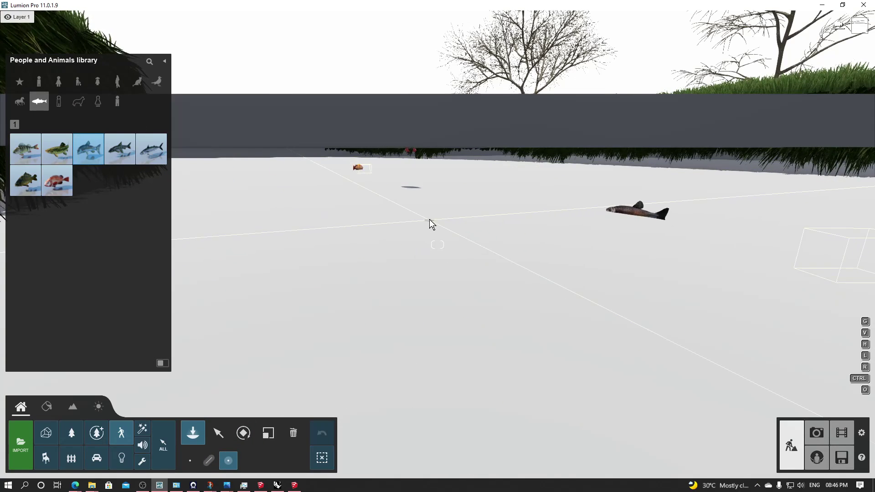
click(150, 155)
right_drag(437, 247, 377, 204)
key(w)
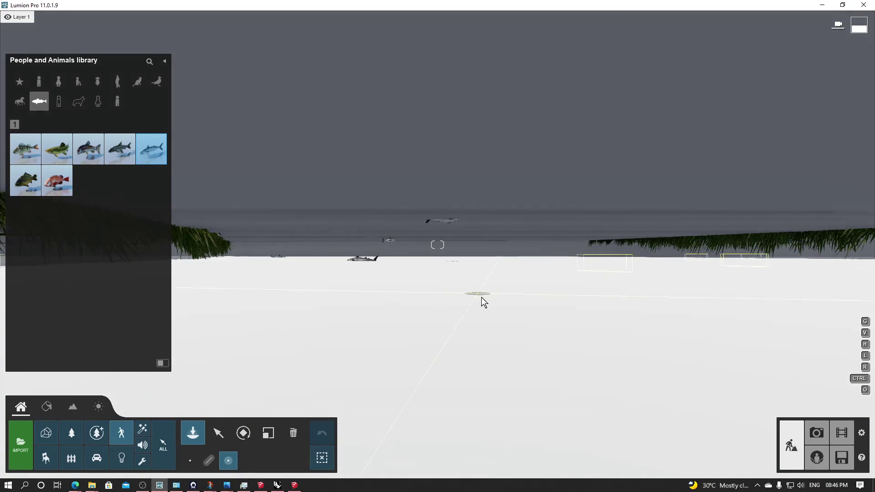
- Restore the 4 - Photo camera to check the scene, and preview the 1 - Clip animation in Movie mode
click(817, 433)
click(272, 428)
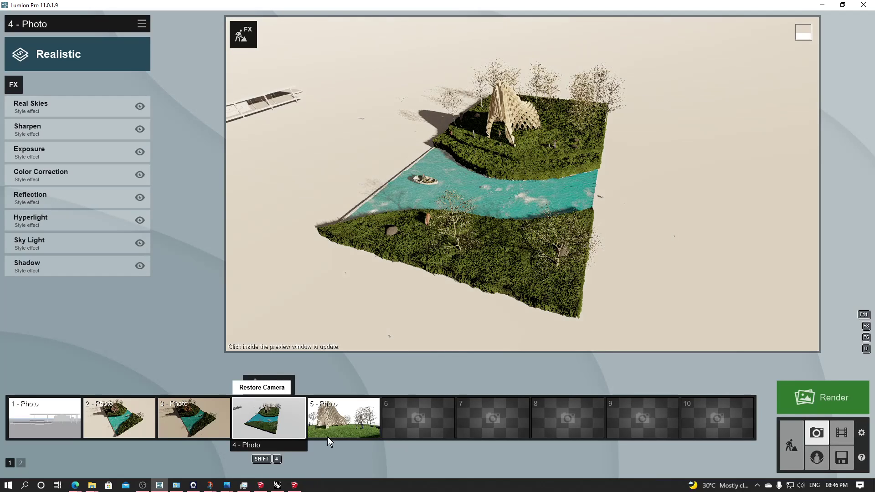
click(840, 436)
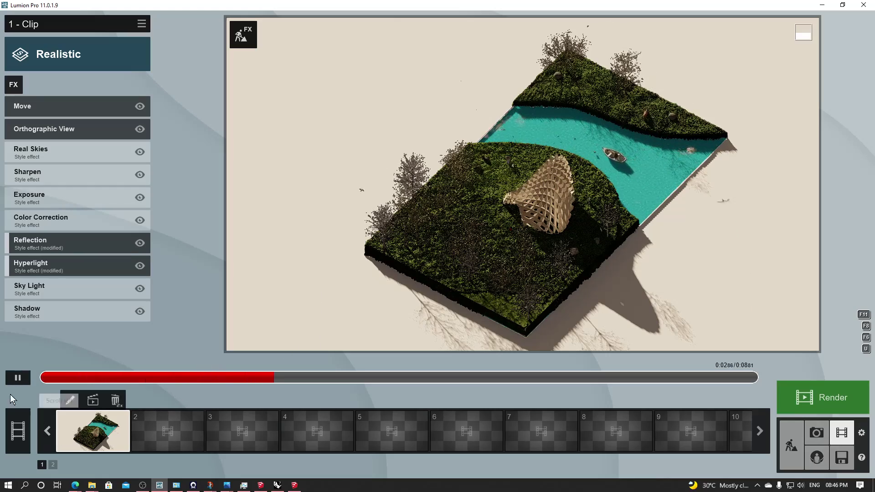
click(18, 379)
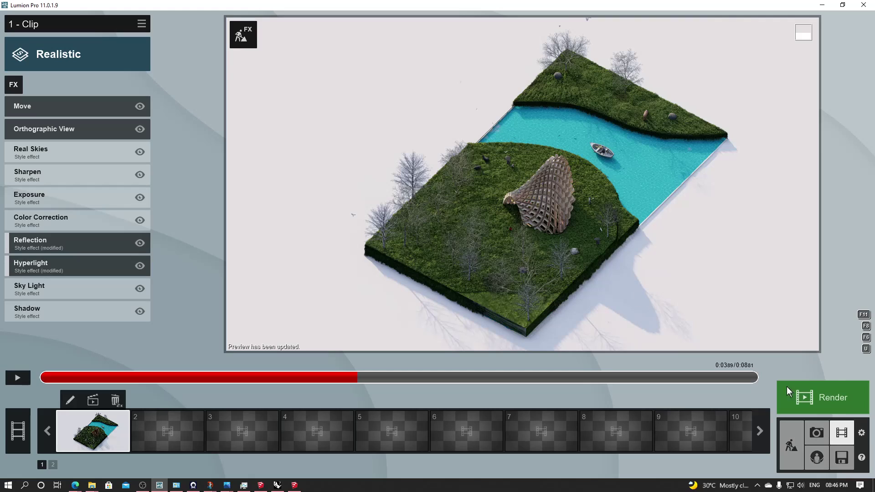
click(16, 379)
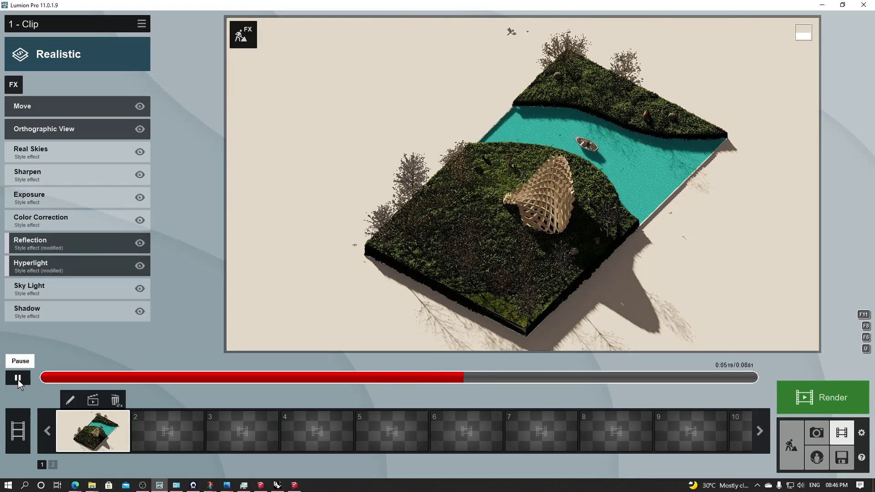
click(24, 382)
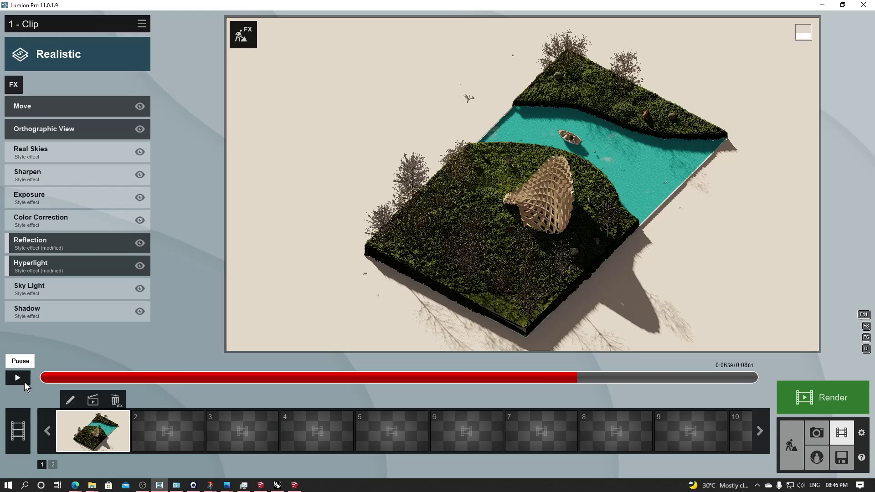
- Render the entire 1 - Clip as a Full HD 1920x1080 MP4 named 01 in the Day-09 folder
click(91, 404)
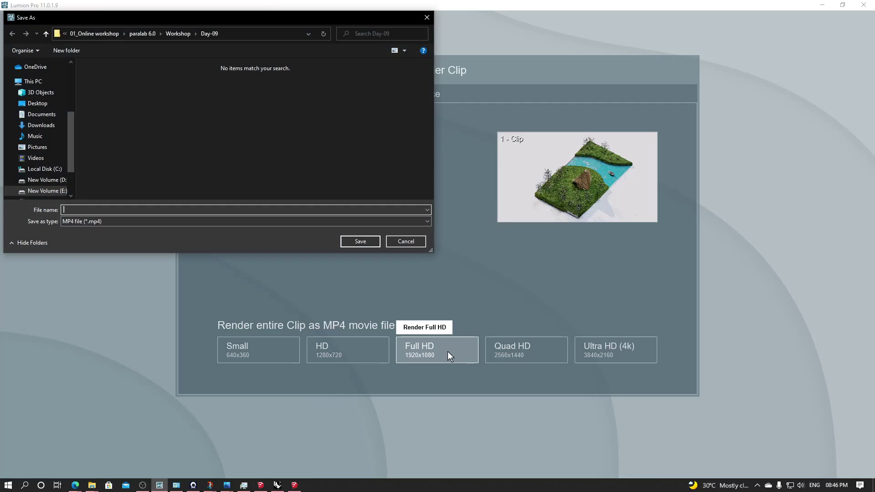
text(01)
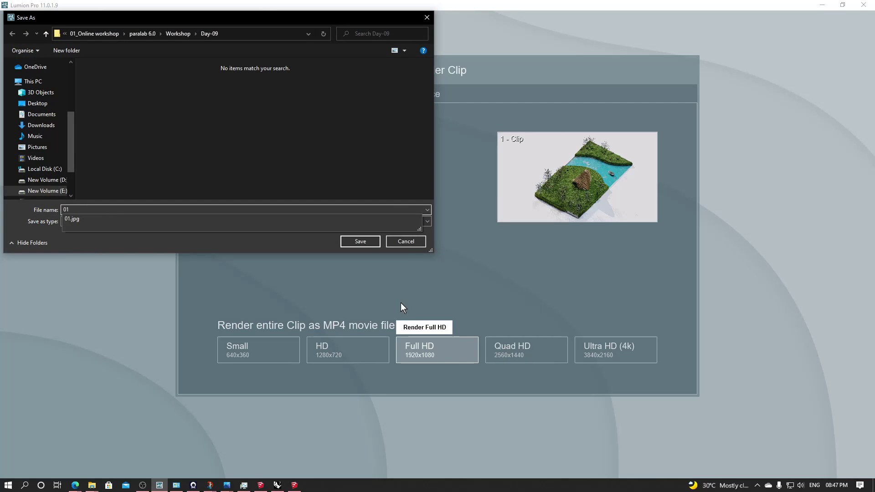
click(351, 162)
click(358, 242)
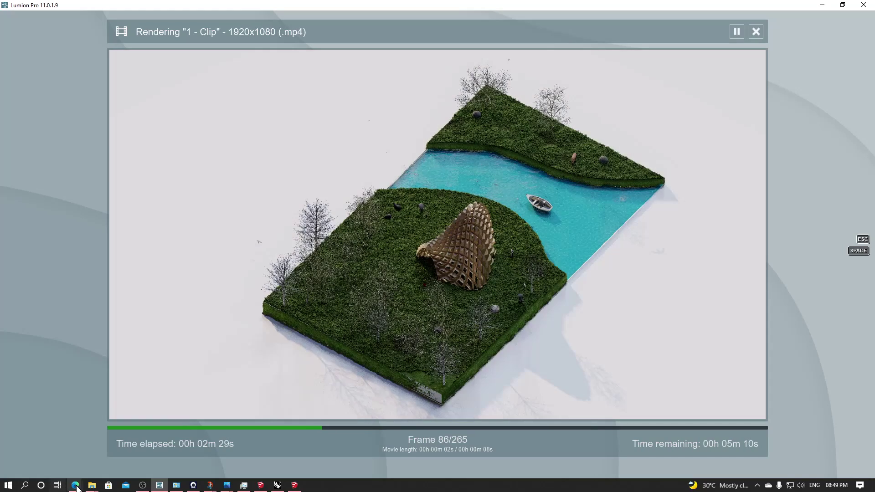
- Switch to the Edge browser, load the MEGA website in a new tab, and return to the Lumion render
mouse_move(75, 485)
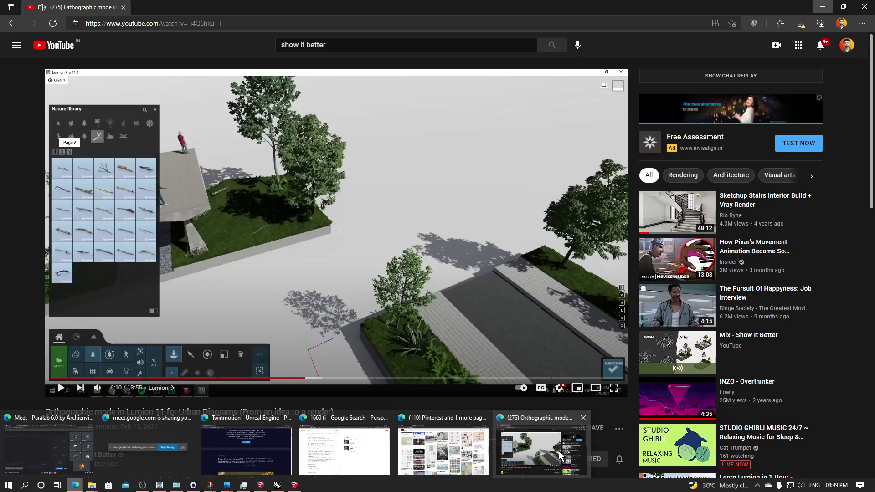
click(534, 453)
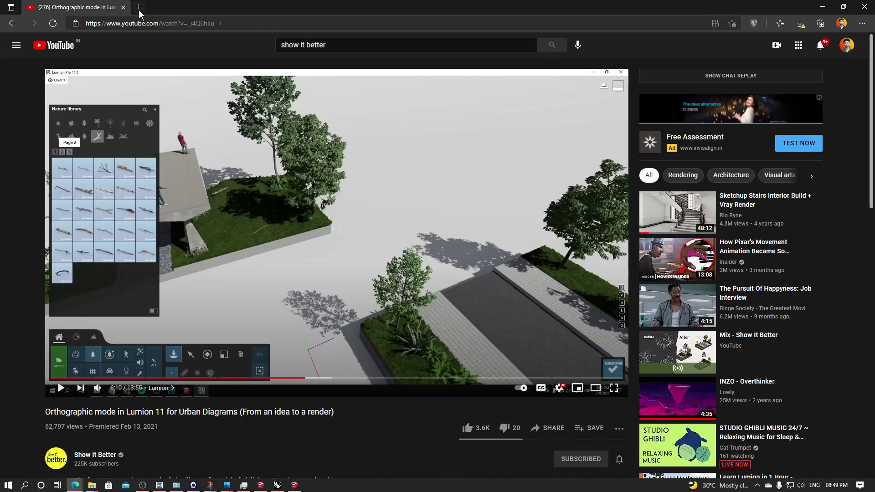
click(139, 10)
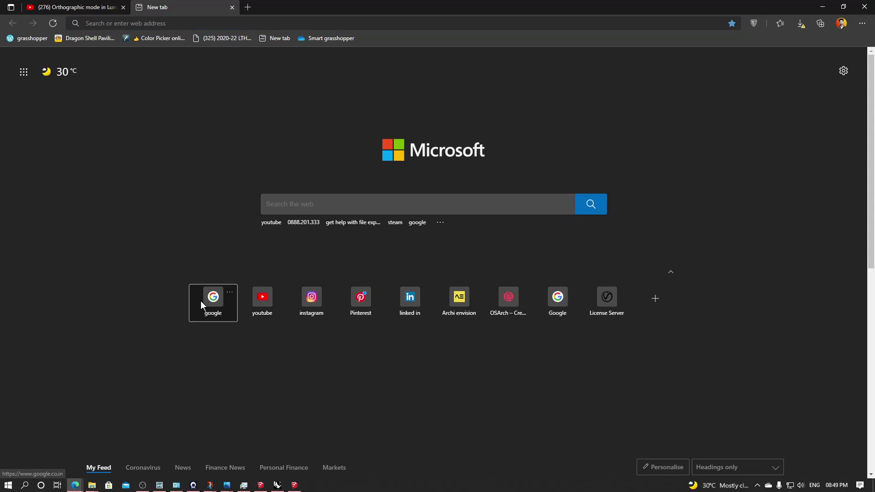
click(201, 302)
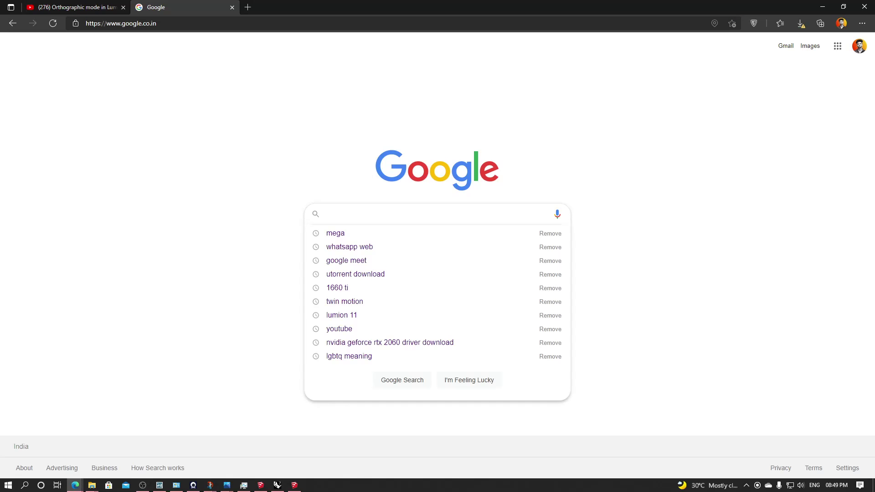
click(348, 233)
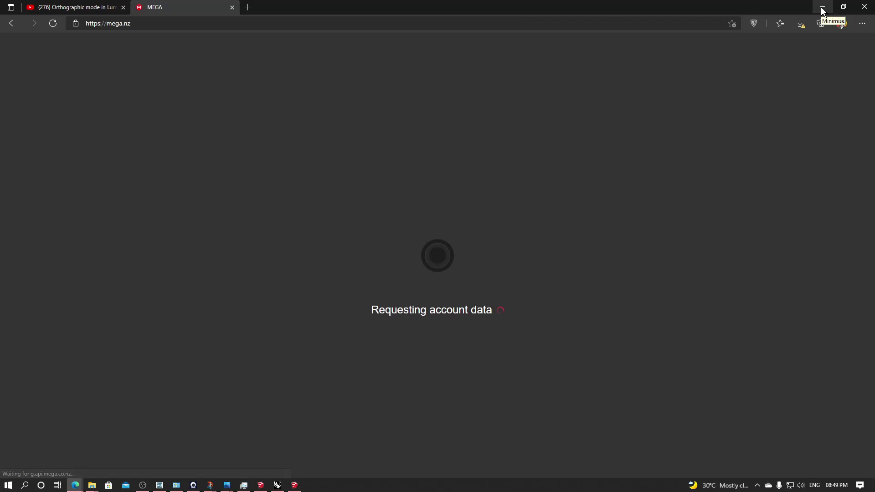
click(822, 9)
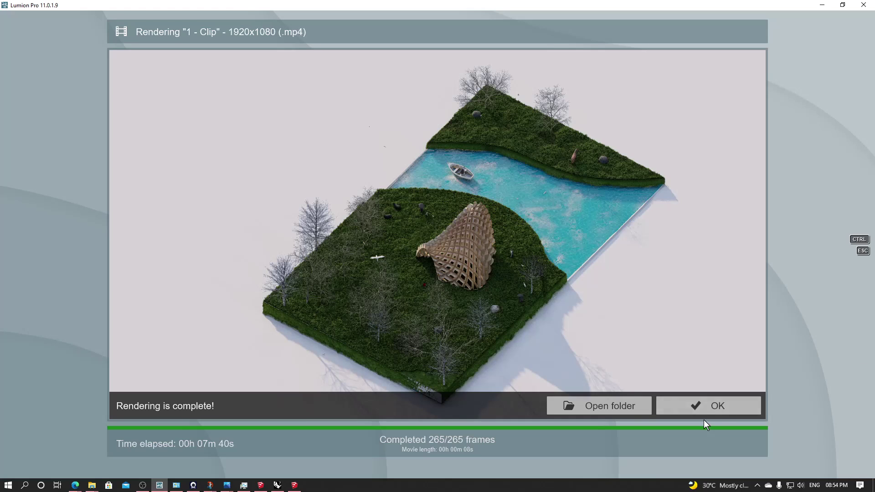
- Open the finished render's output folder and watch the 01 MP4 video full screen in VLC media player
click(637, 406)
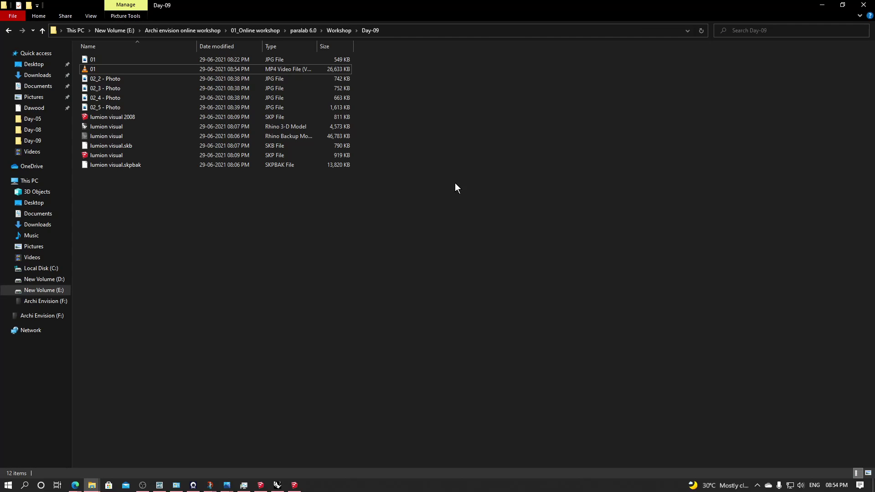
click(295, 69)
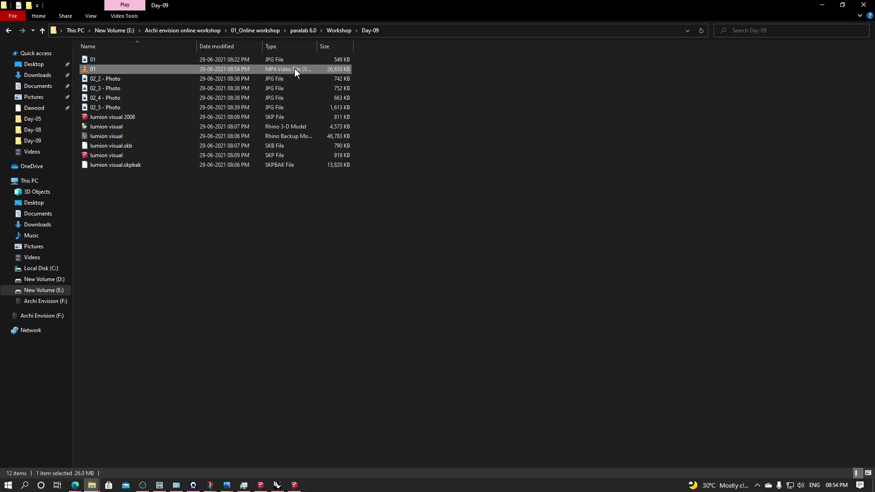
double_click(162, 70)
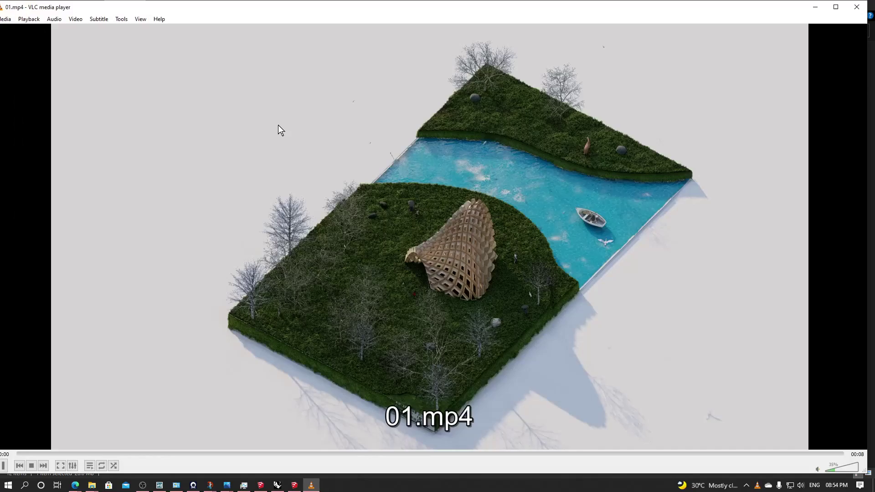
double_click(279, 126)
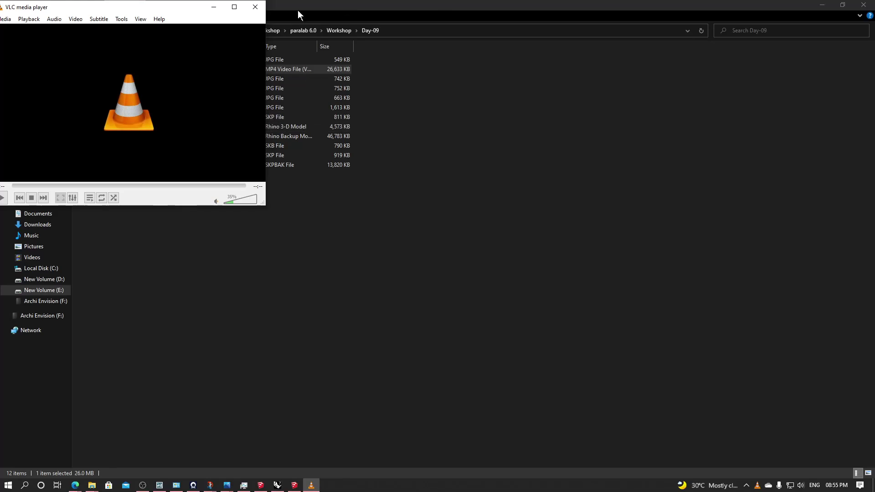
click(234, 7)
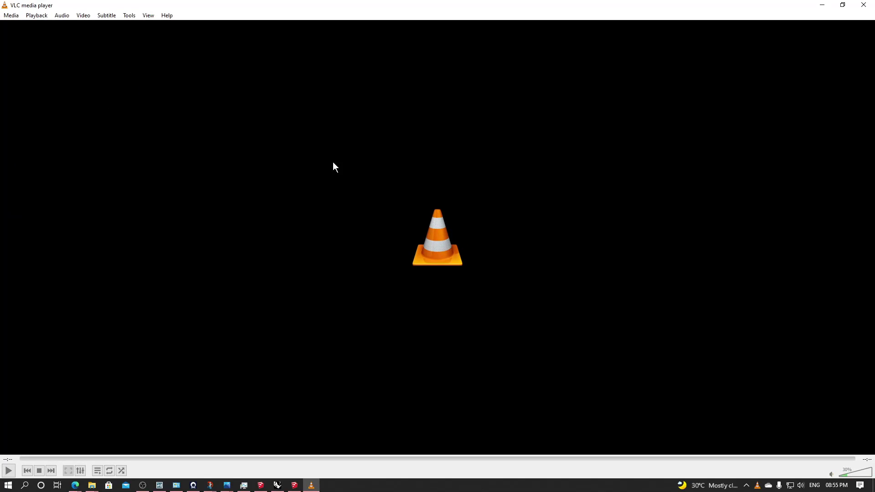
- Replay the 01.mp4 render full screen from the beginning and pause it at about 3 seconds
key(space)
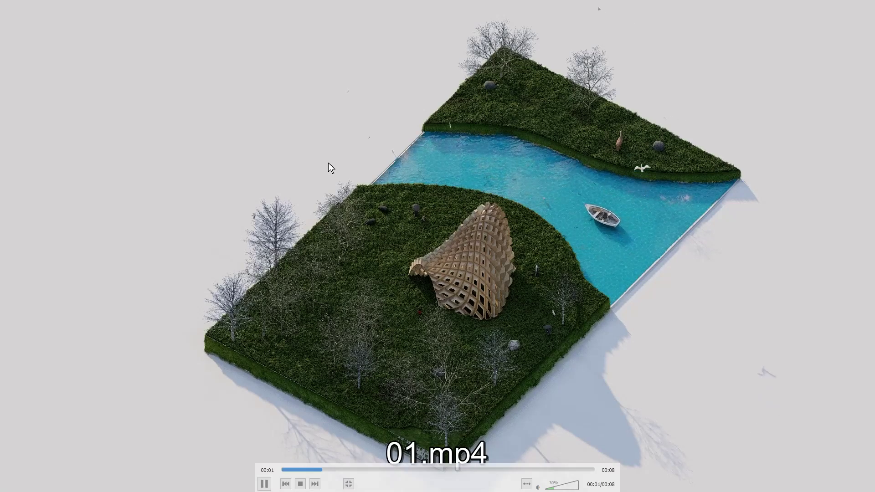
key(space)
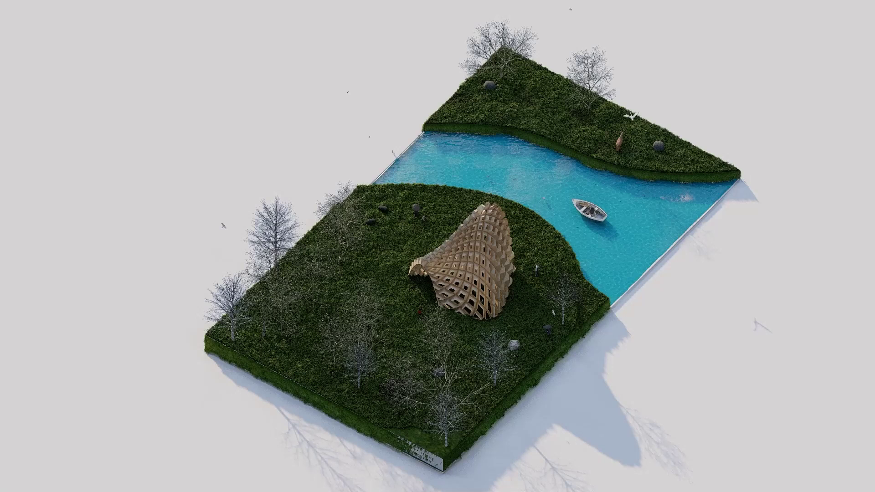
mouse_move(136, 380)
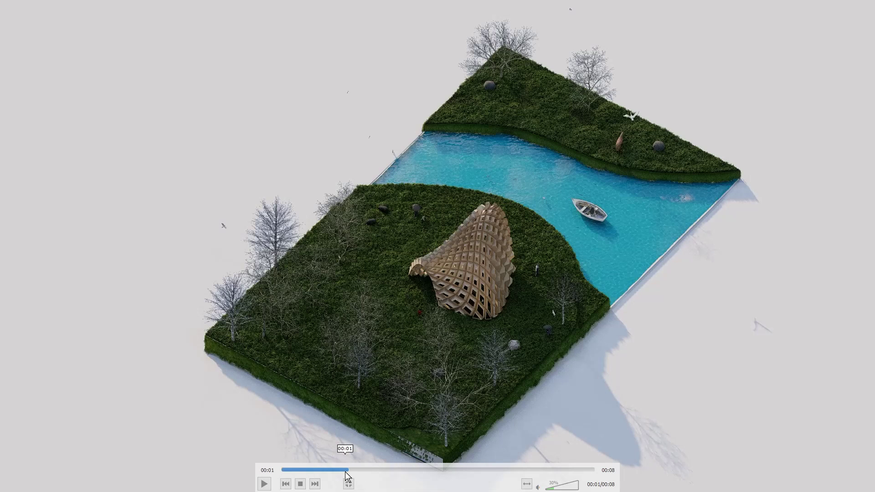
click(282, 470)
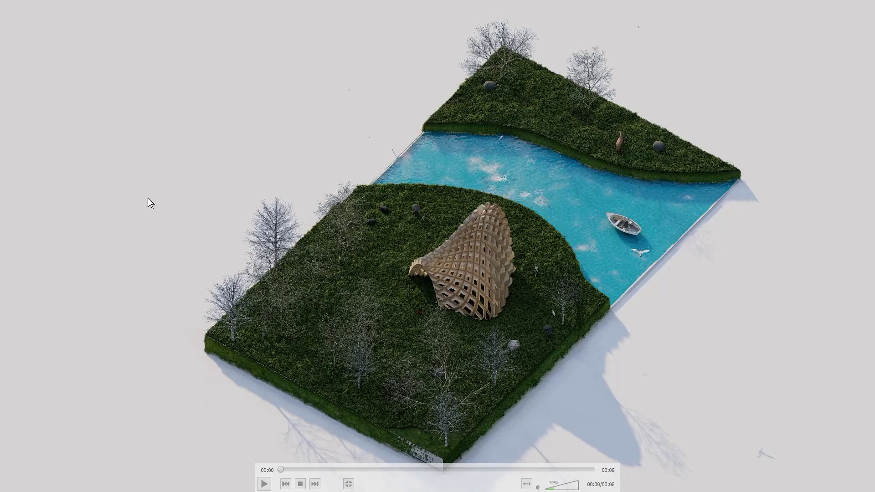
key(space)
mouse_move(852, 297)
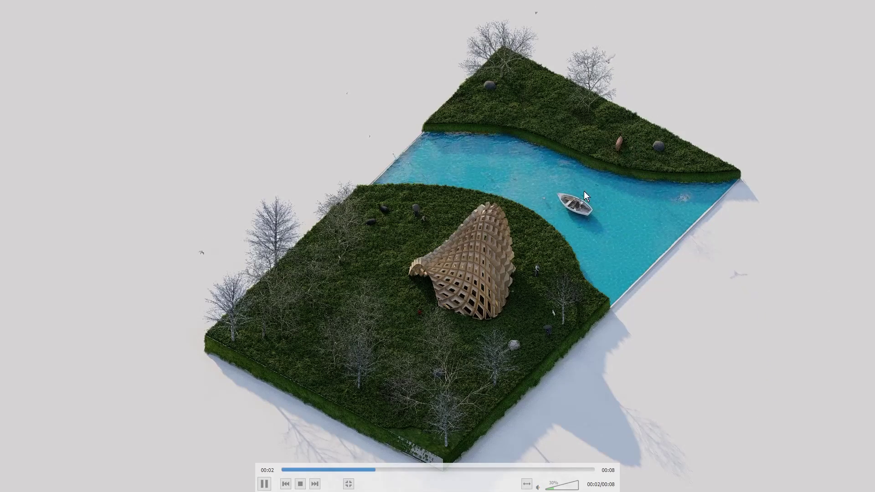
key(space)
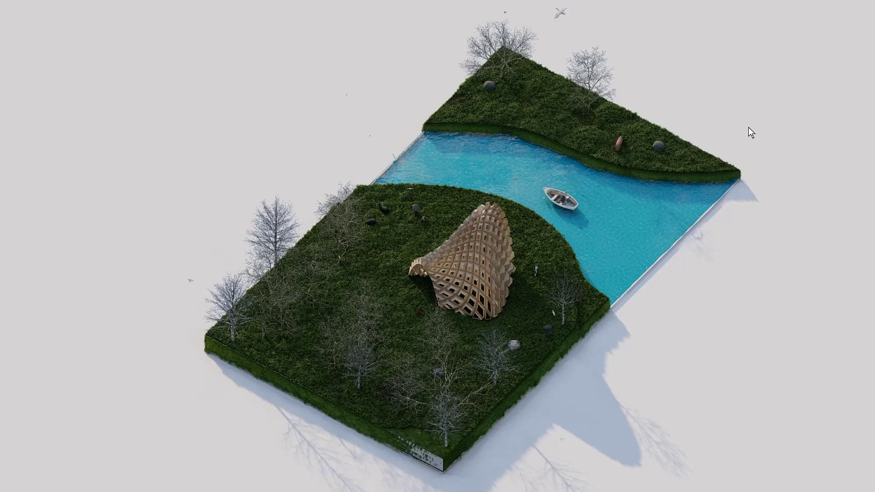
- Capture a fullscreen snip of the paused frame and annotate it with arrows and the handwritten notes create, control and wooden
key(super+w)
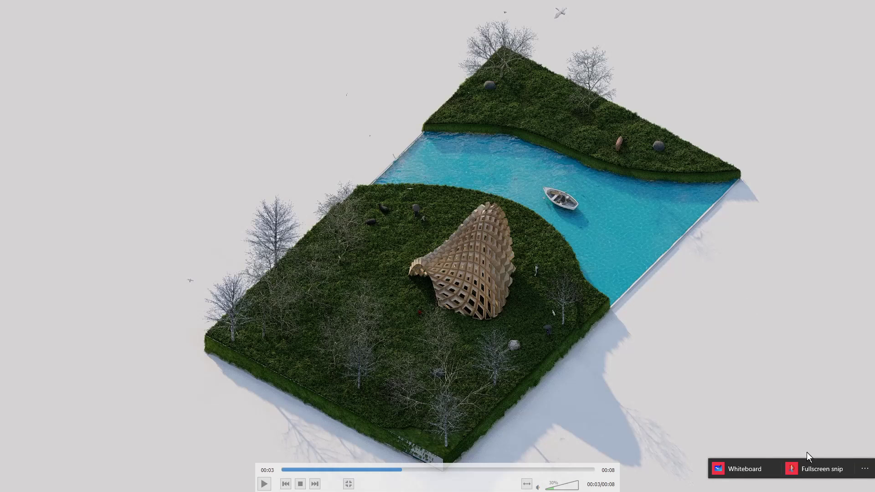
click(812, 468)
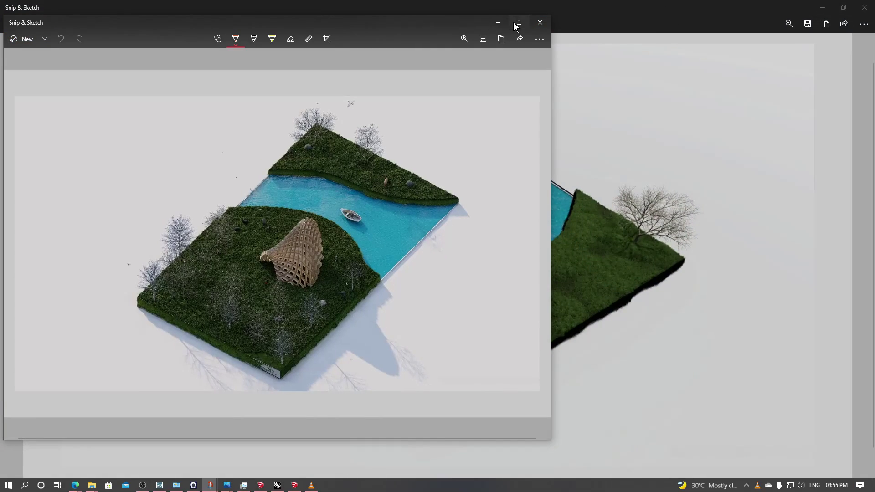
click(518, 22)
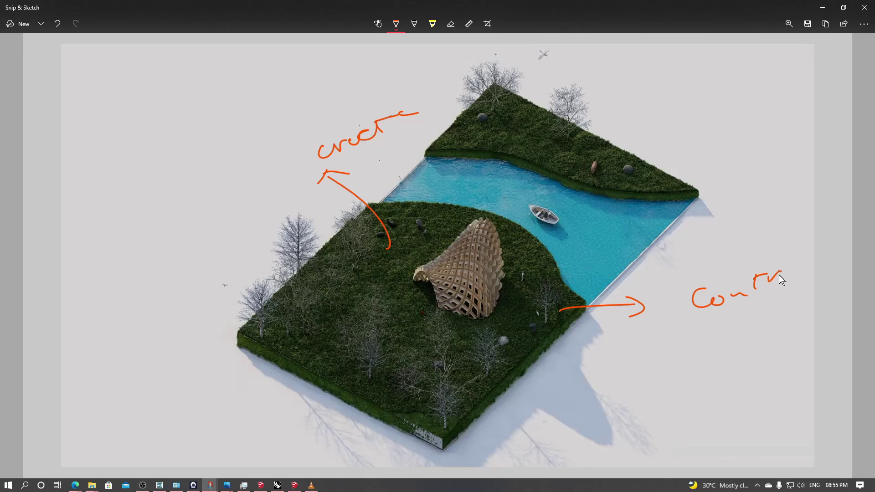
mouse_move(681, 312)
mouse_down()
mouse_move(678, 287)
mouse_move(699, 309)
mouse_up()
drag(643, 277, 554, 289)
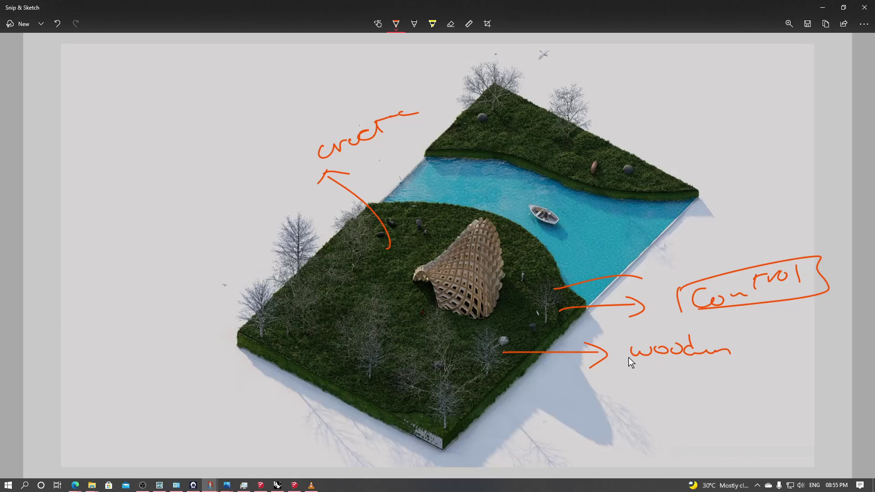
drag(629, 341, 595, 400)
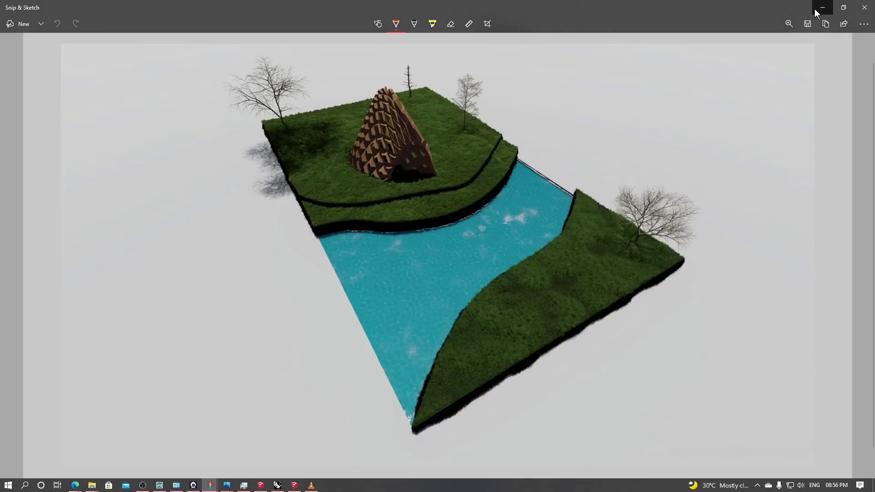
click(821, 7)
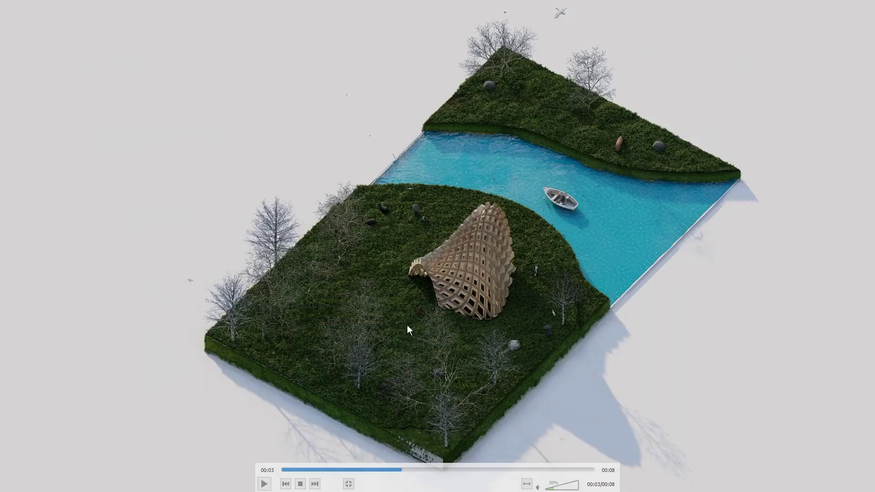
- Resume the 01.mp4 playback and pause it at intervals to examine the boat, birds and water up to about 7 seconds
double_click(609, 275)
double_click(504, 260)
key(space)
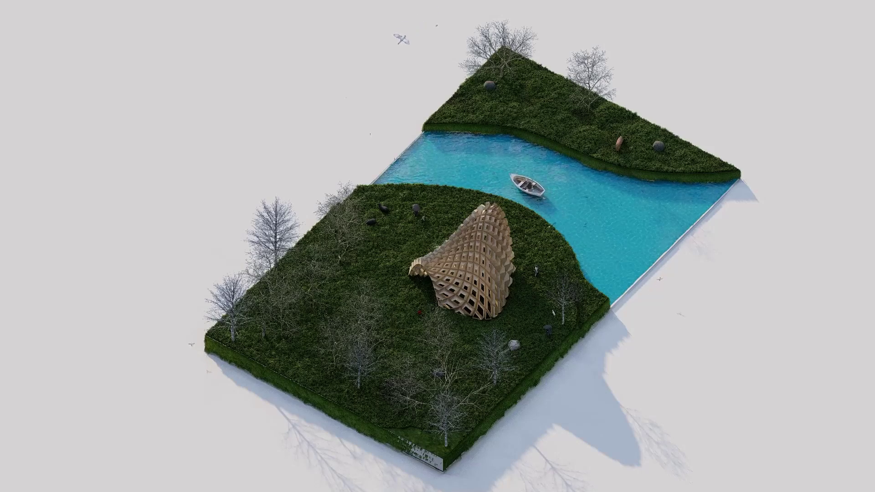
mouse_move(361, 193)
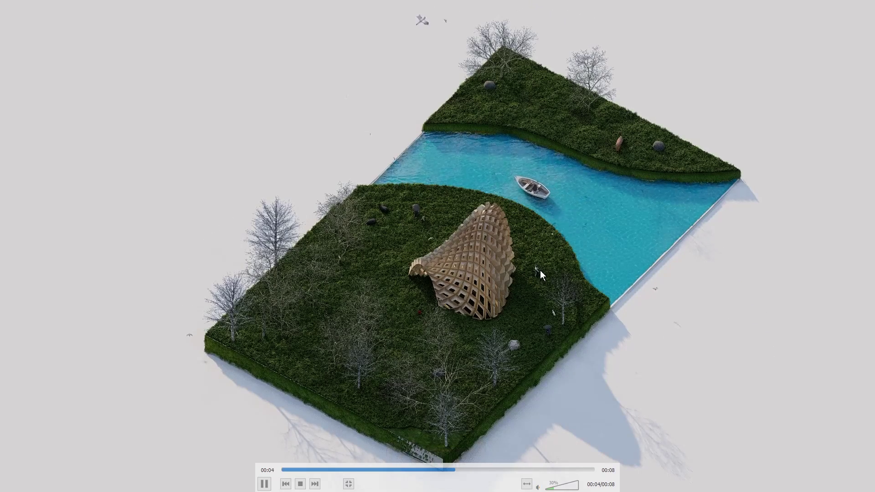
key(space)
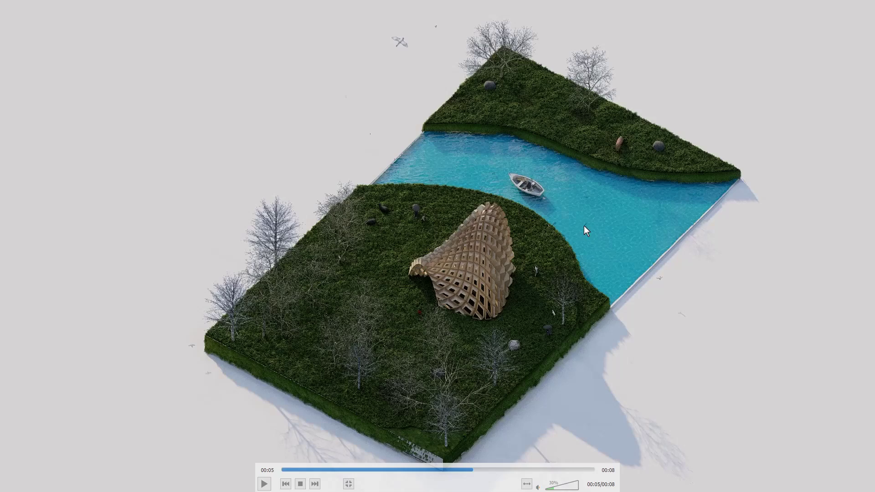
key(space)
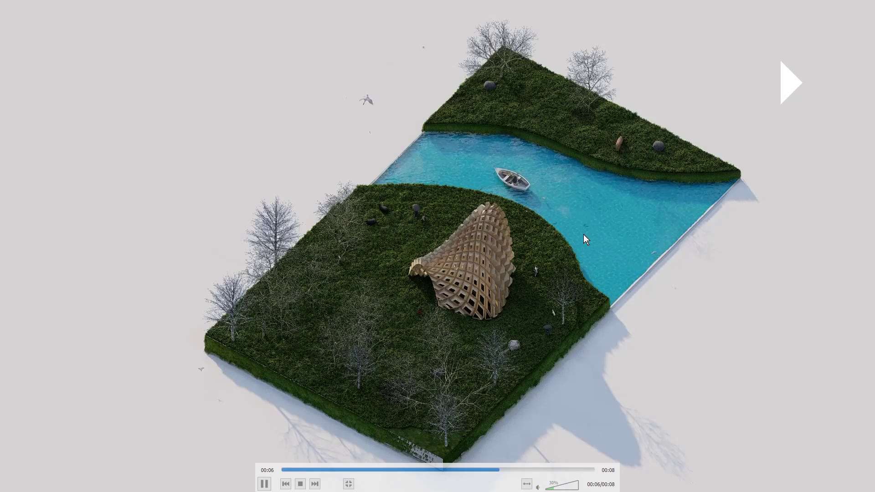
key(space)
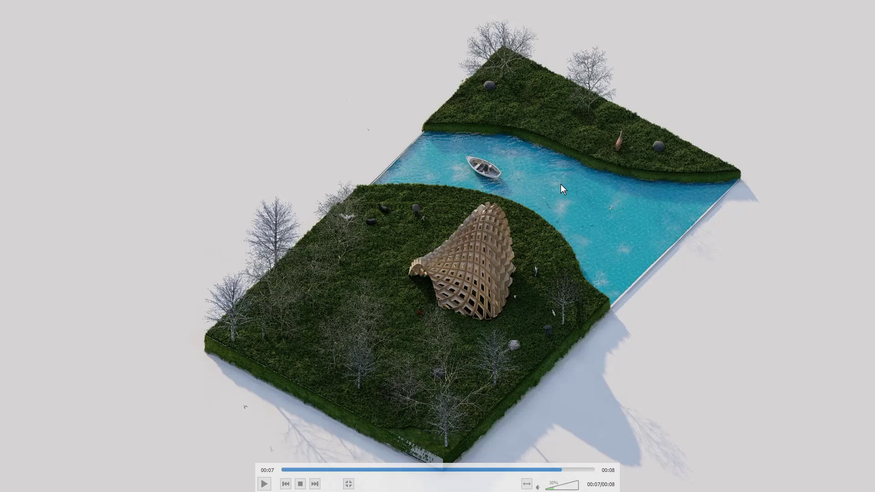
- Replay the video from near its start, leave full screen and close VLC media player
click(319, 469)
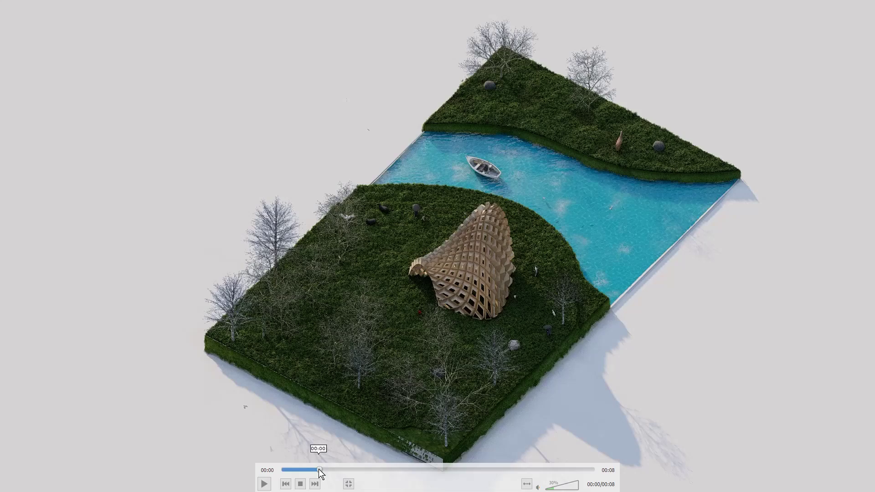
click(467, 300)
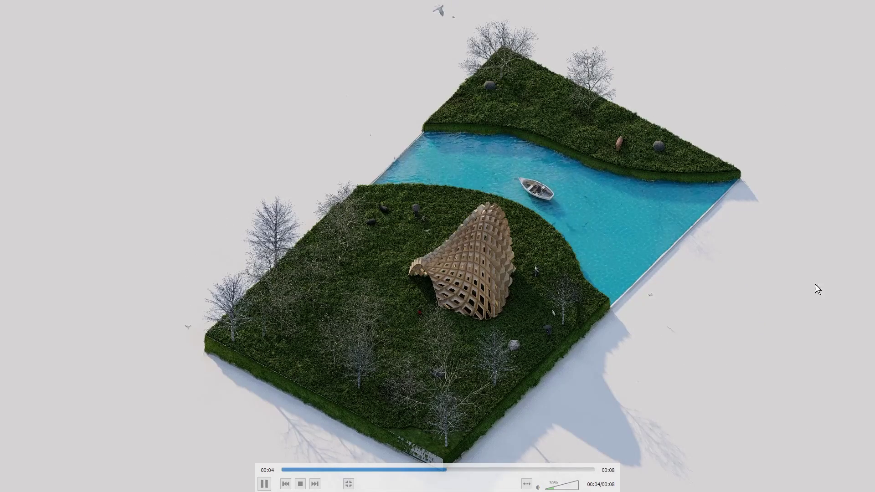
double_click(604, 220)
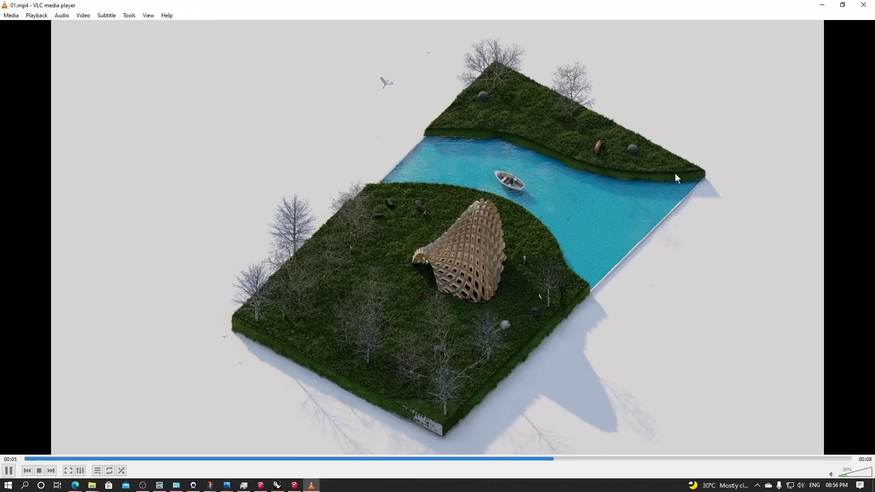
click(862, 5)
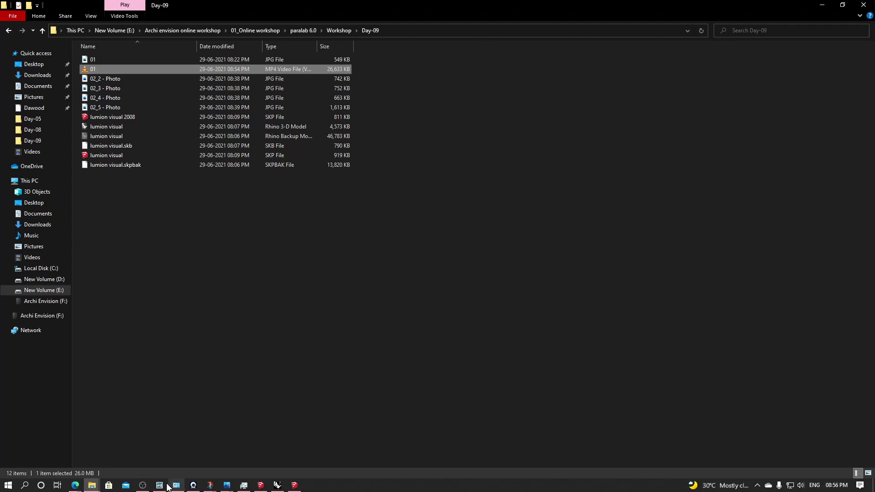
- Minimise the open windows to reach the desktop and launch Adobe Photoshop
click(143, 485)
click(822, 5)
click(821, 5)
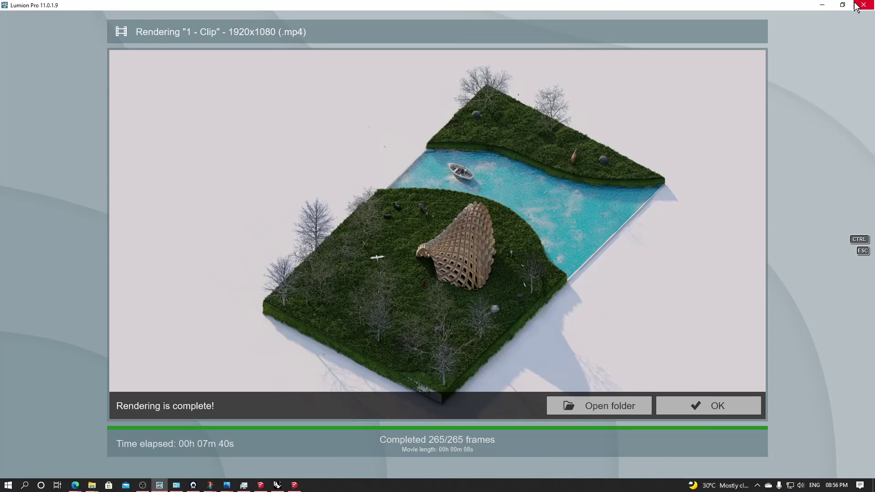
click(818, 4)
click(818, 3)
scroll(479, 206, down, 3)
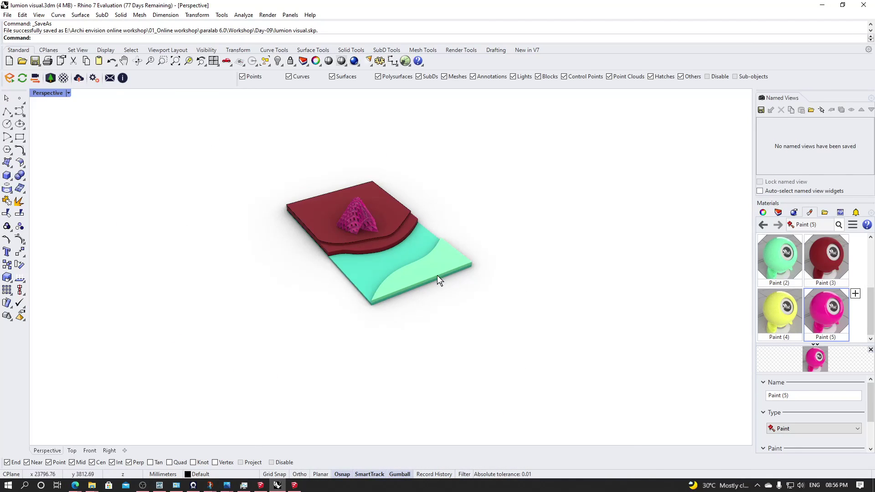
click(821, 5)
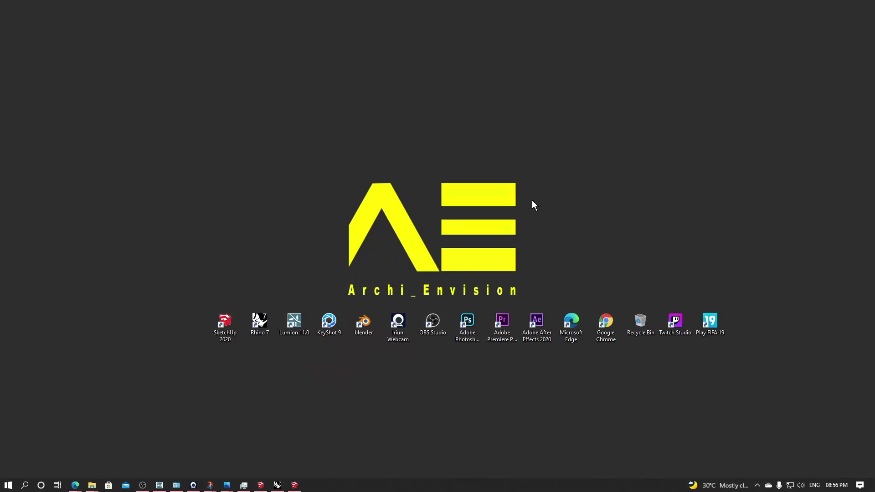
double_click(467, 324)
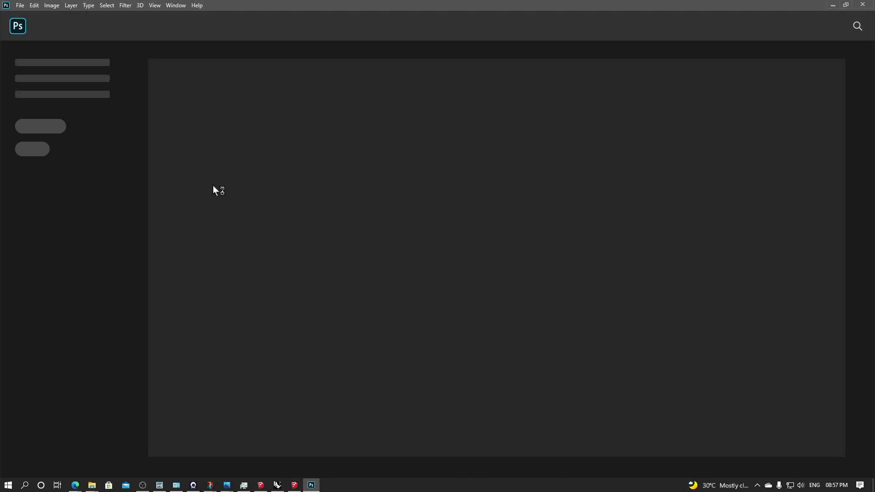
- Show the Day-09 folder's files as thumbnails and review the 02_2, 02_3 and 02_4 - Photo renders in Photos
mouse_move(92, 485)
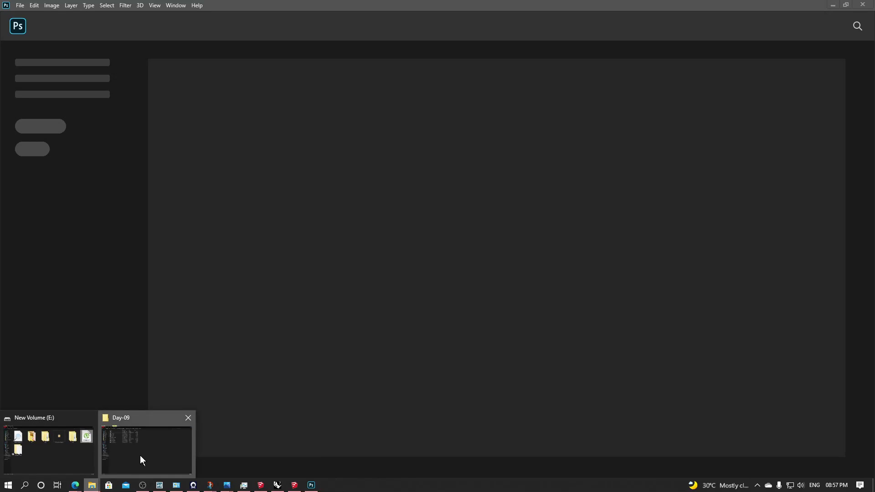
click(141, 455)
ctrl+scroll(210, 236, up, 4)
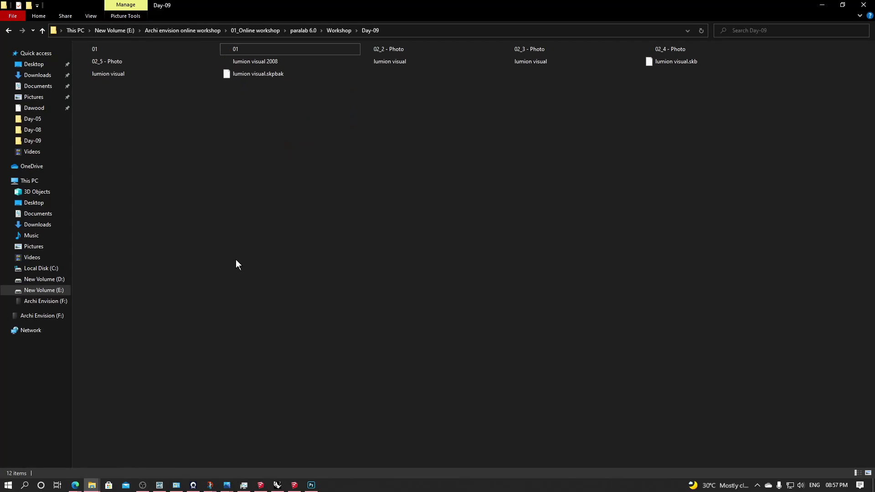
ctrl+scroll(238, 263, up, 3)
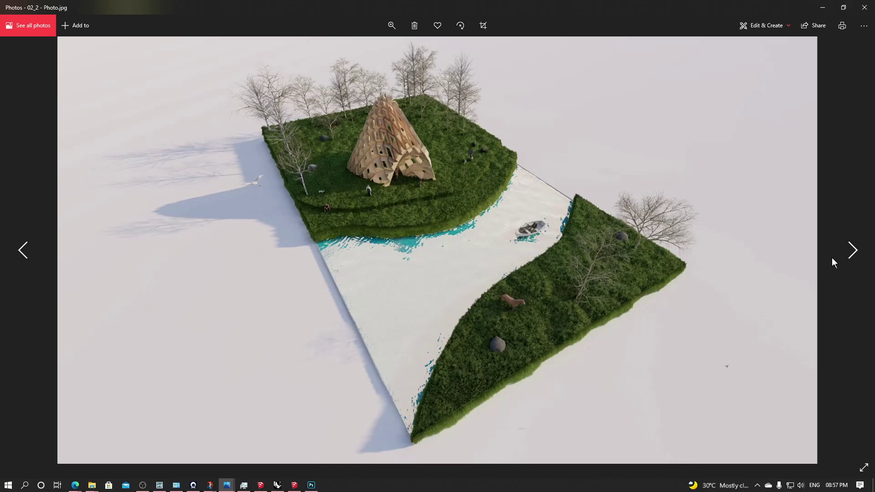
click(833, 258)
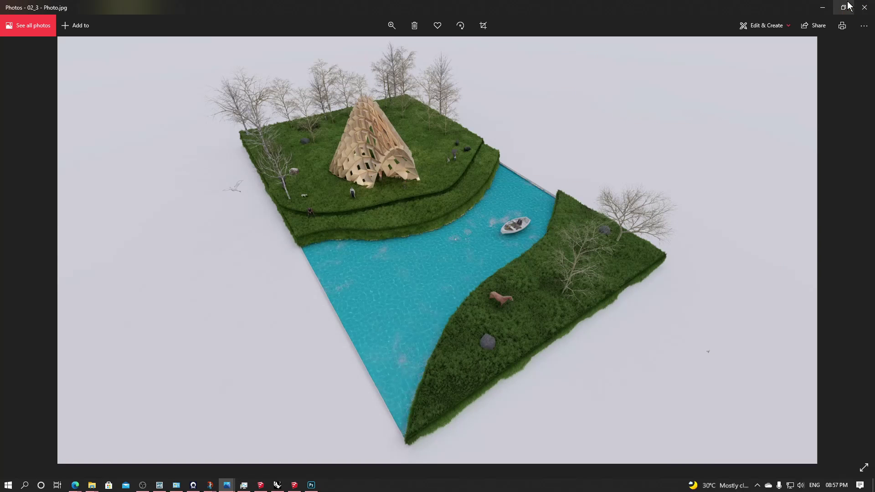
key(Right)
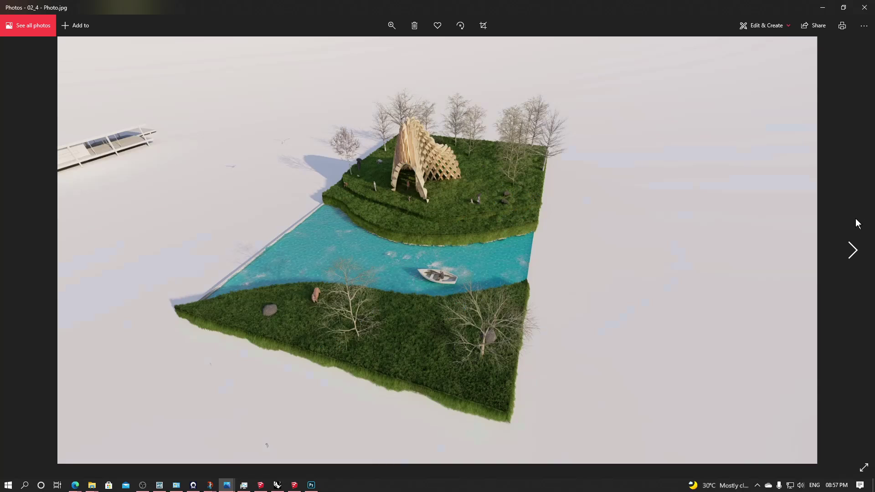
click(823, 7)
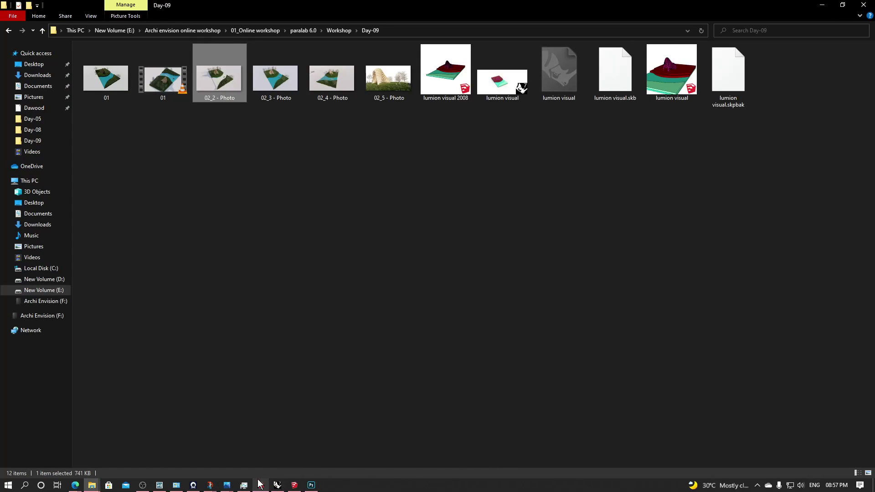
- Switch to the lumion visual model in Rhino, bring up its Top view and set the display mode to Arctic
click(277, 485)
right_drag(461, 204, 332, 180)
scroll(346, 155, up, 8)
scroll(371, 163, down, 6)
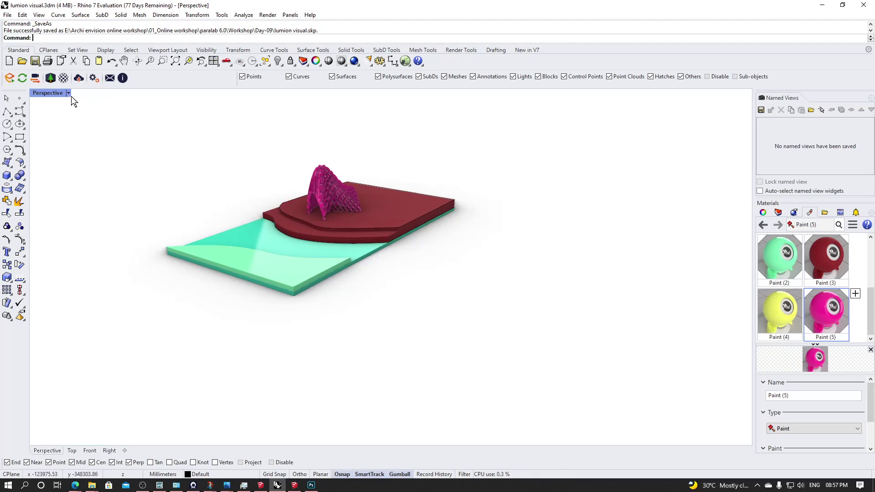
double_click(42, 94)
double_click(42, 94)
scroll(199, 251, up, 5)
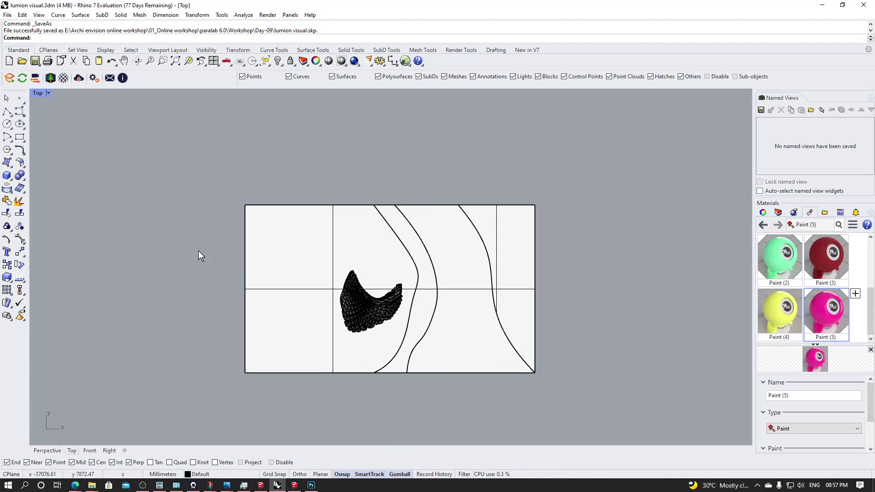
right_drag(246, 253, 207, 273)
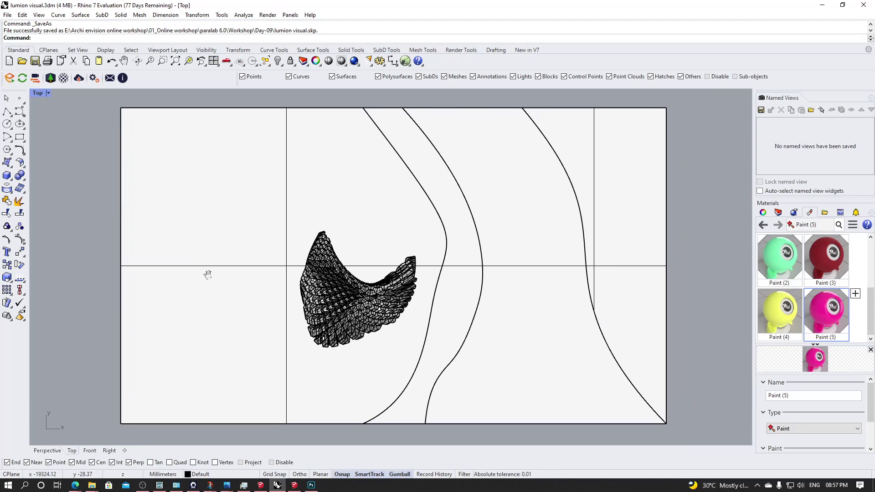
click(47, 94)
click(86, 210)
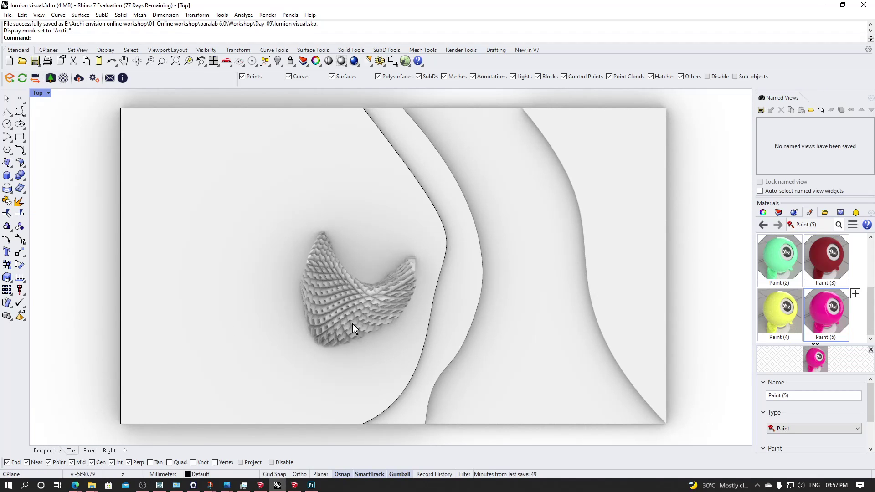
- Start a ViewCaptureToFile of the Top view framed on the pavilion, at a resolution of 1920 x 1080
right_drag(352, 324, 304, 324)
scroll(308, 314, up, 3)
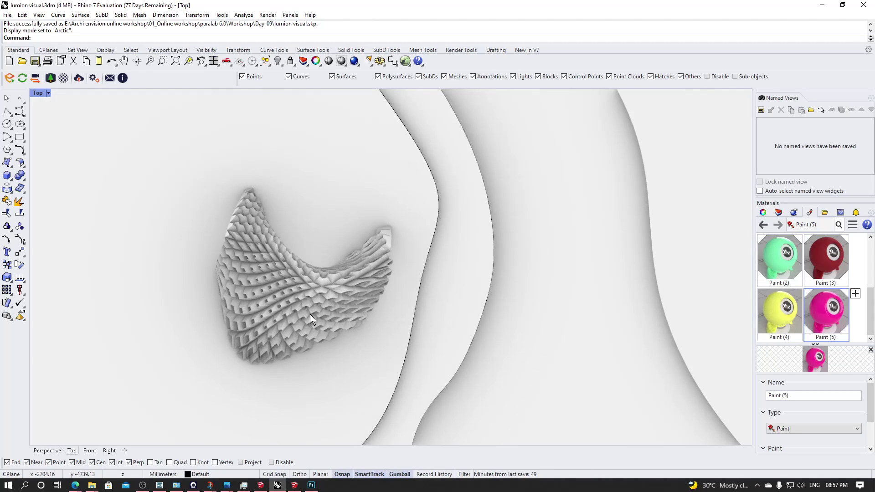
scroll(310, 315, down, 4)
scroll(312, 314, up, 5)
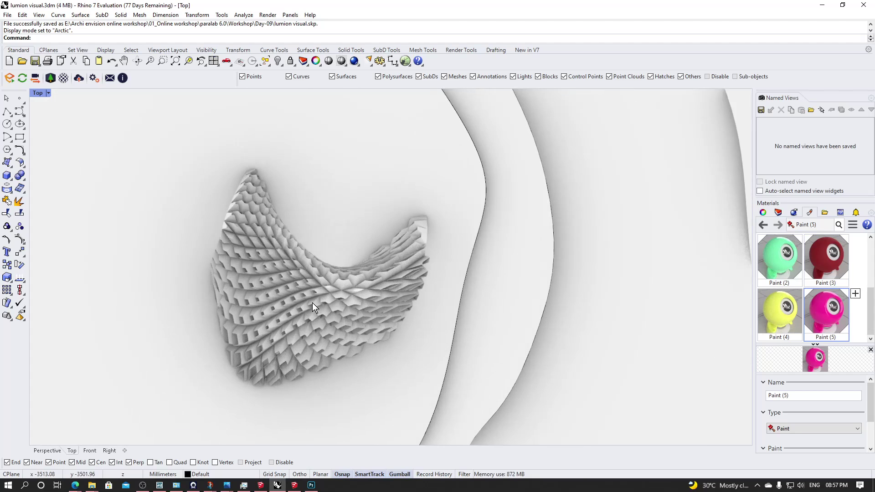
scroll(313, 303, up, 1)
scroll(313, 309, down, 3)
scroll(309, 310, up, 2)
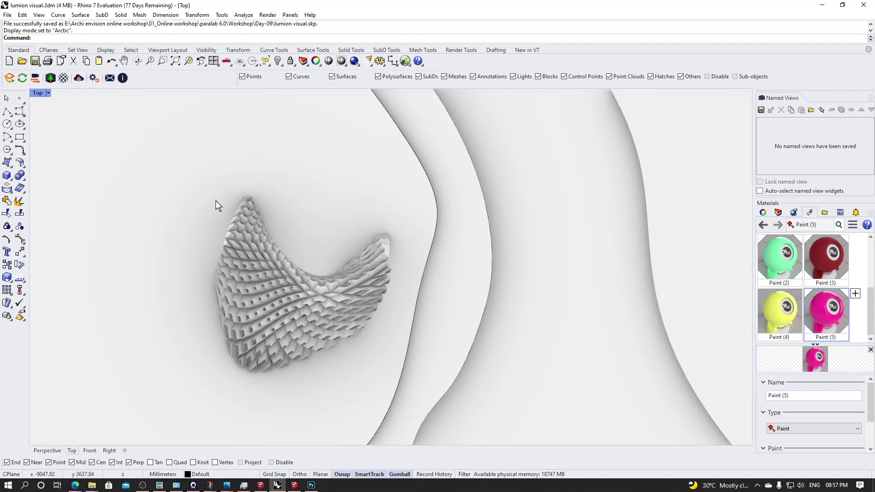
key(Up)
text(iew)
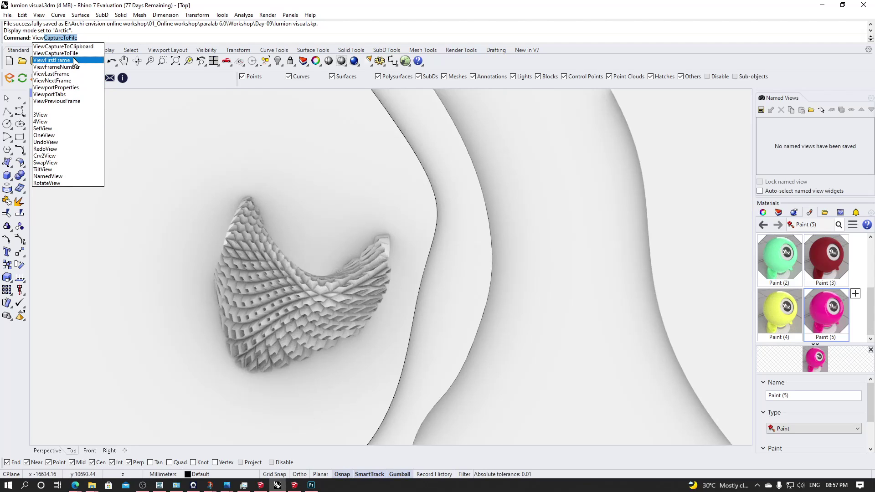
key(Return)
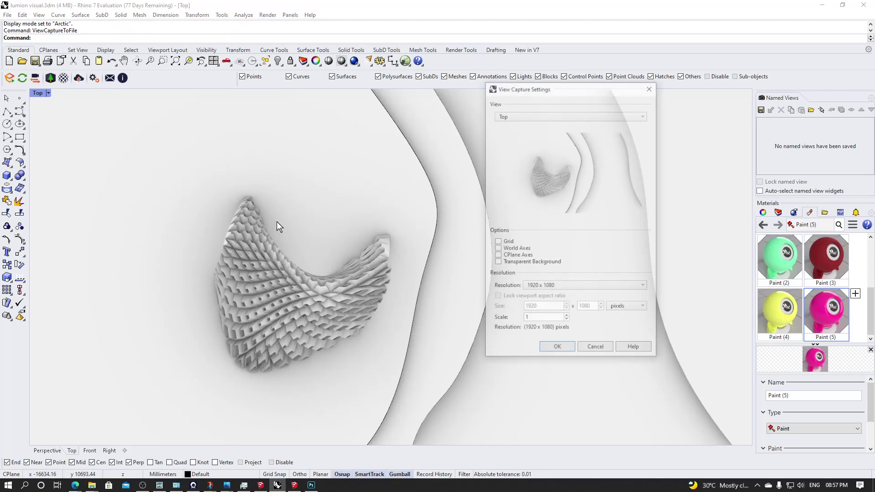
click(559, 349)
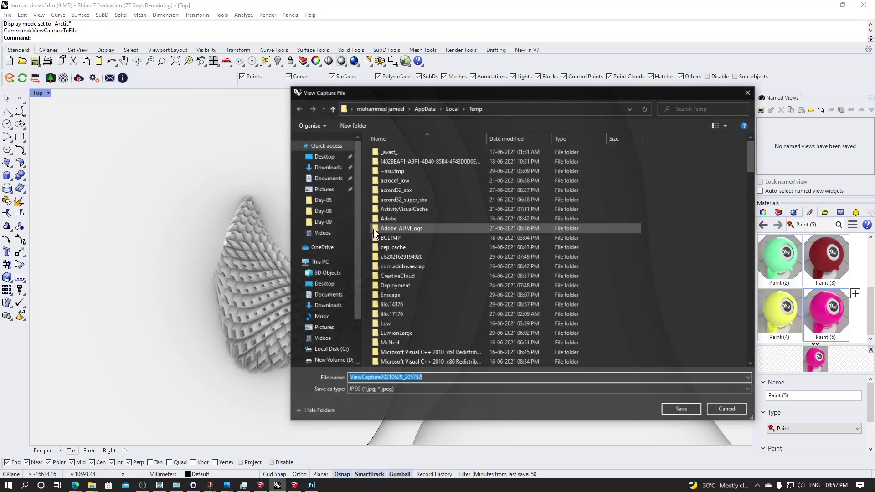
- Save the view capture as a JPEG named PLAN in the Day-09 folder
scroll(325, 255, up, 2)
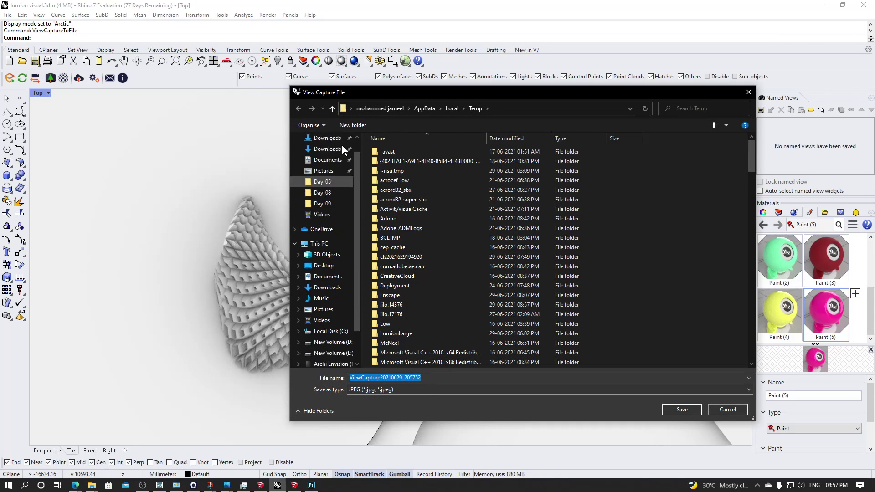
click(322, 222)
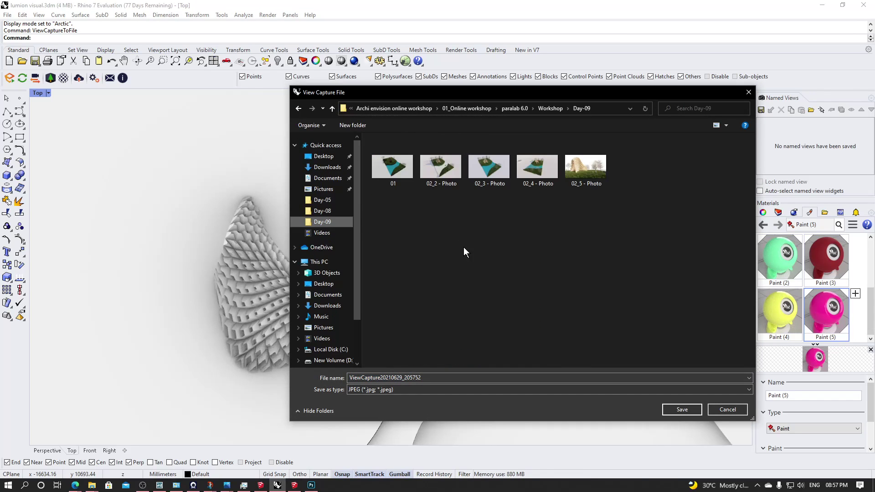
double_click(456, 378)
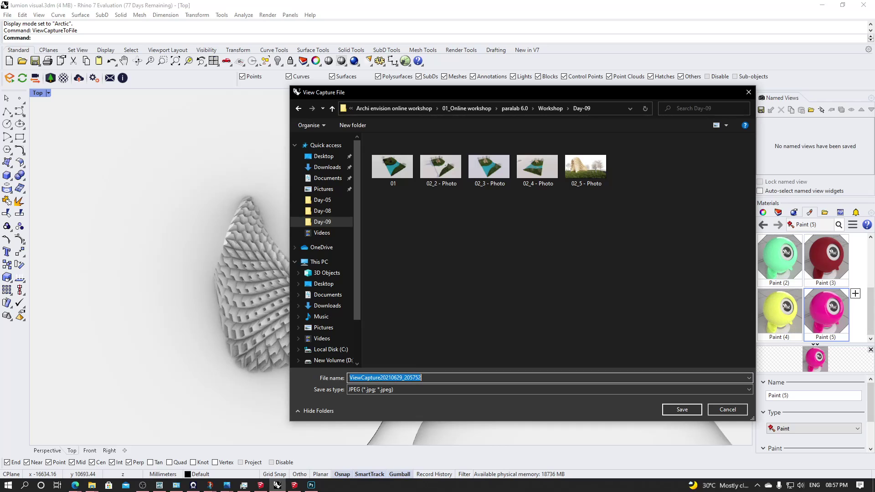
text(PLAN)
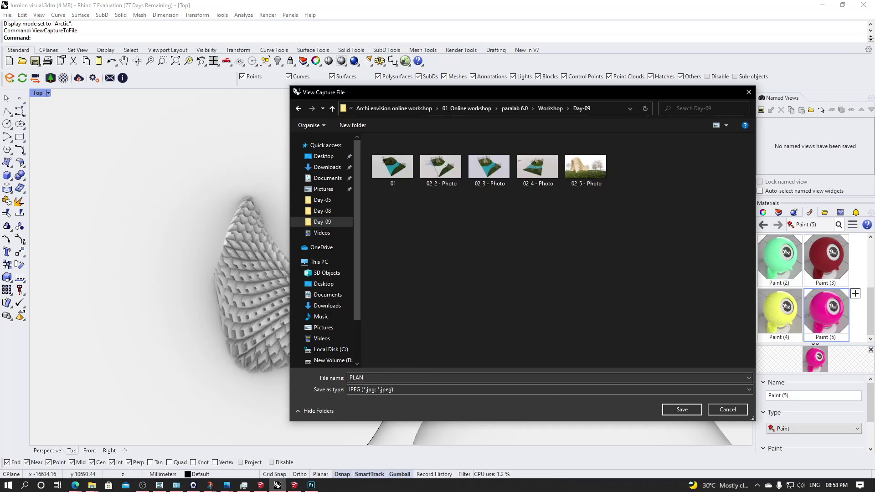
click(672, 409)
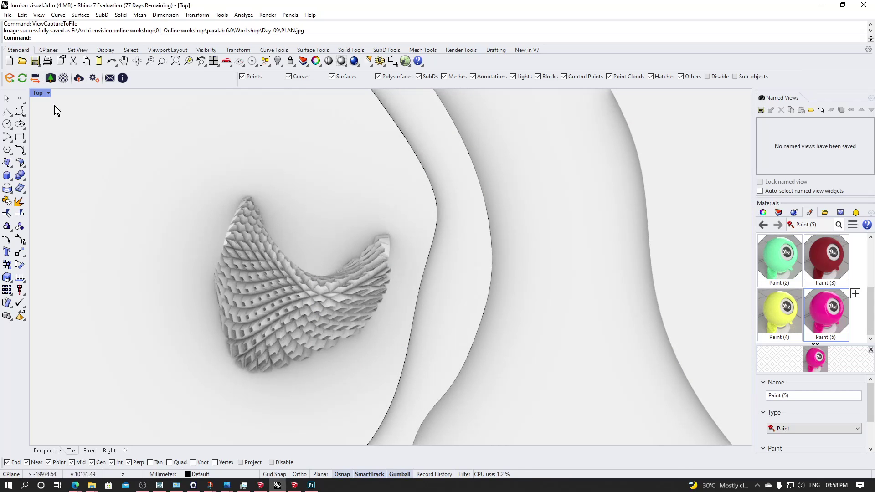
- Maximise the Right viewport, frame the pavilion's elevation, try the Artistic display mode and settle on Arctic
double_click(37, 94)
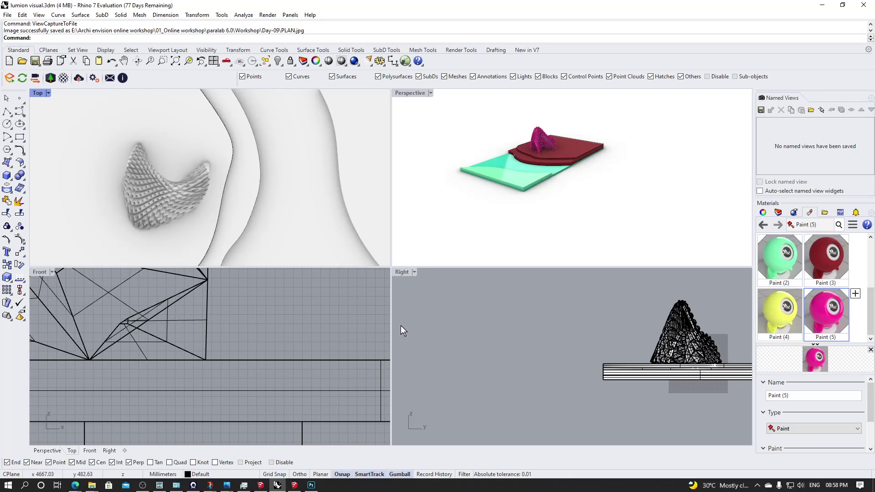
double_click(403, 272)
scroll(559, 215, up, 6)
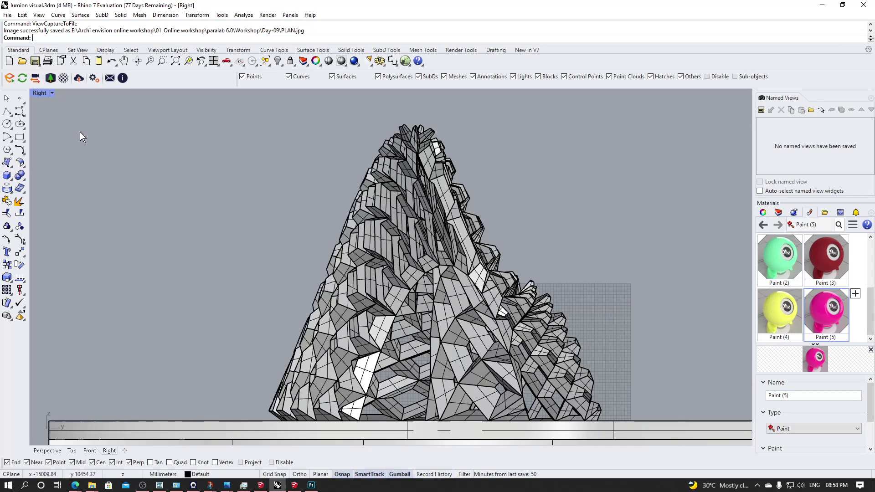
click(52, 94)
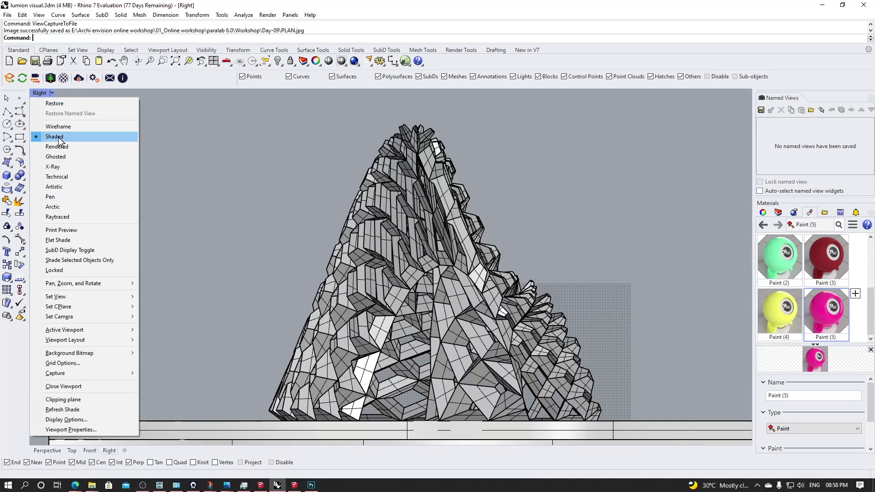
click(73, 186)
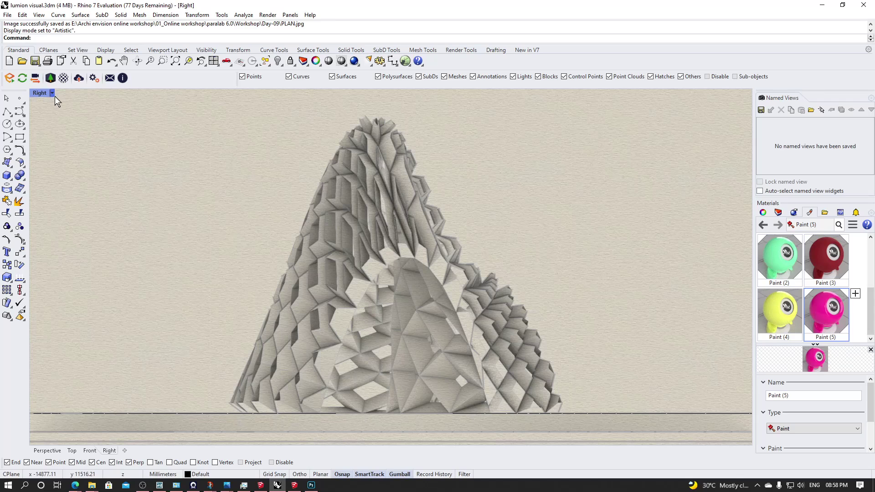
click(54, 97)
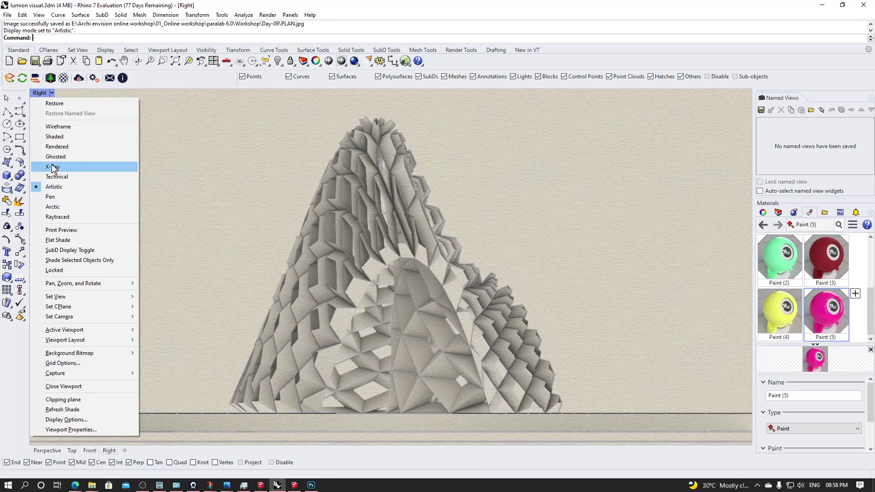
click(53, 207)
right_drag(504, 256, 487, 250)
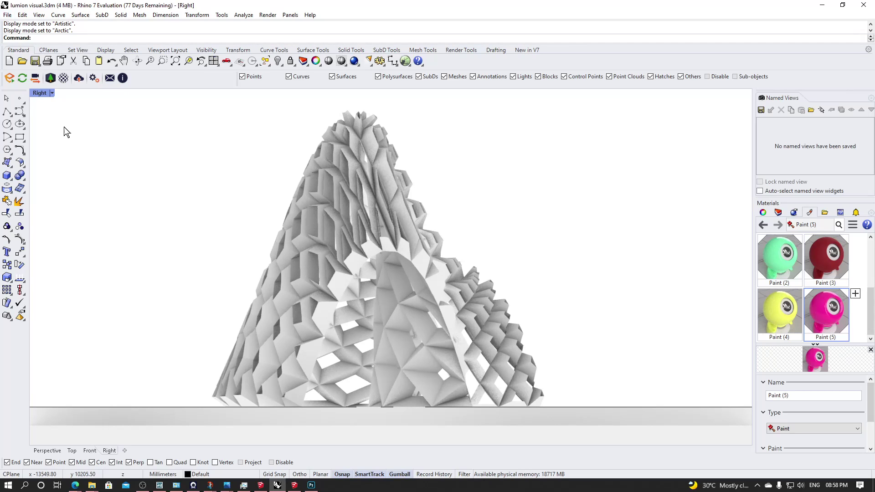
- Capture the Right view to a JPEG named ELEVATION in the Day-09 folder and return to the four-viewport layout
text(view)
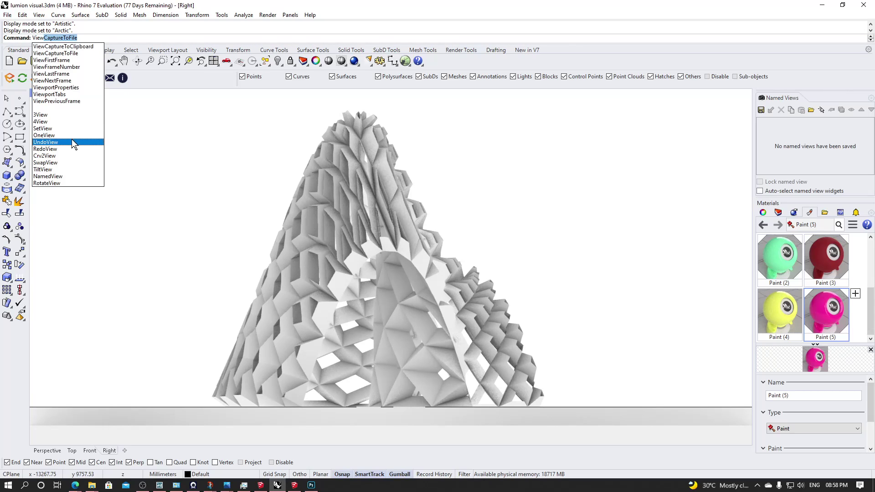
key(Return)
click(557, 349)
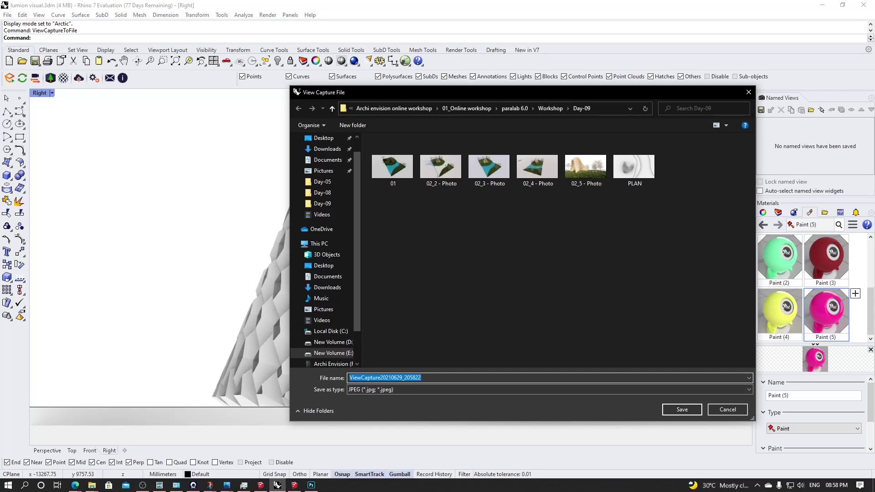
text(ELEVATI)
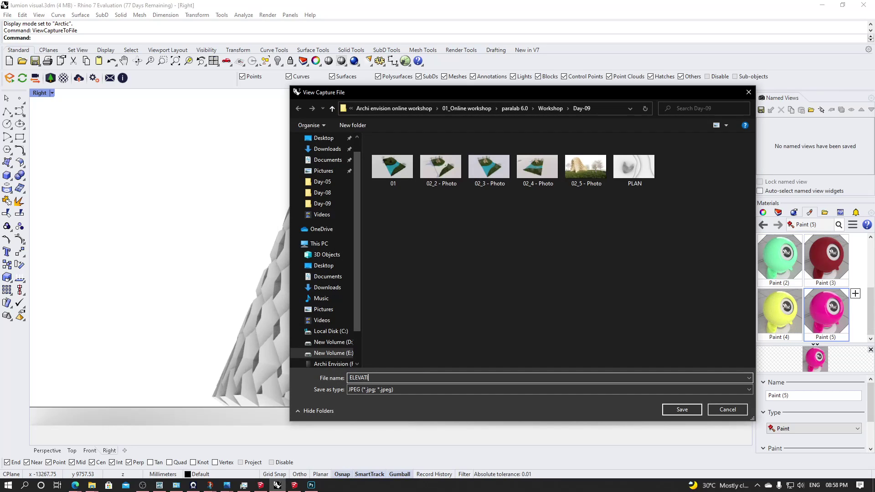
text(ON)
click(666, 409)
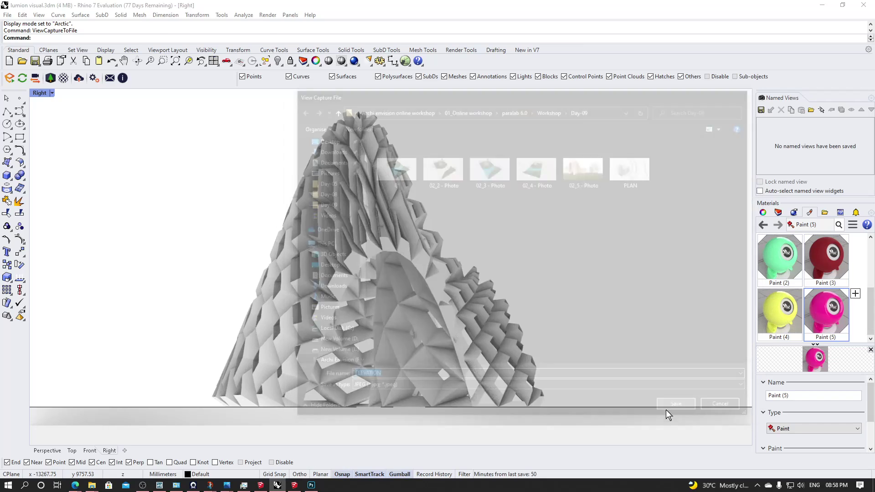
double_click(42, 96)
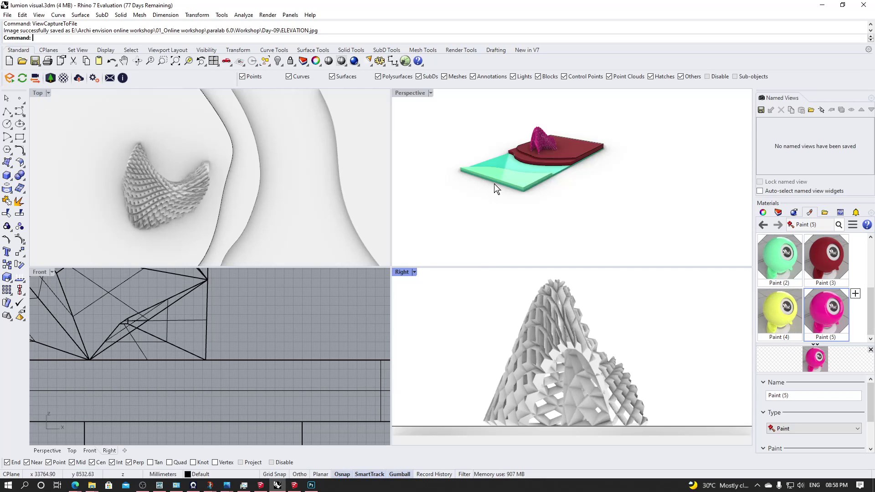
- Minimise Rhino, switch to Photoshop and bring up the settings for a new document
click(823, 4)
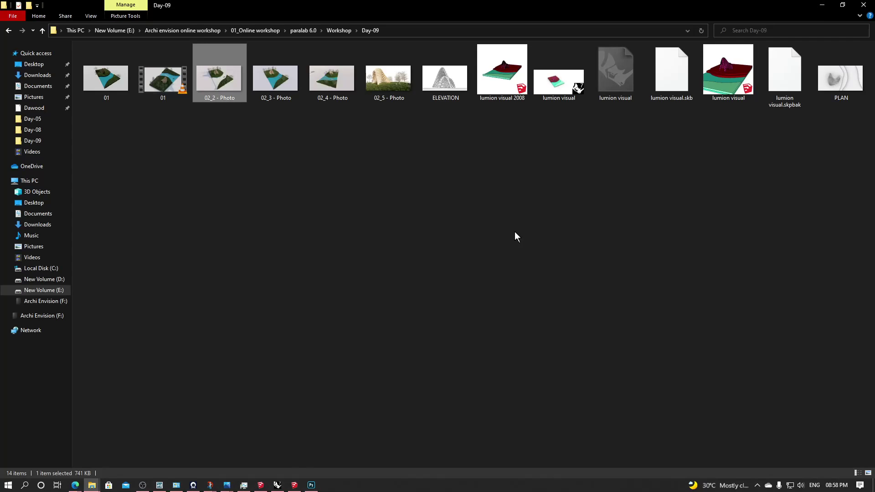
click(311, 485)
click(20, 5)
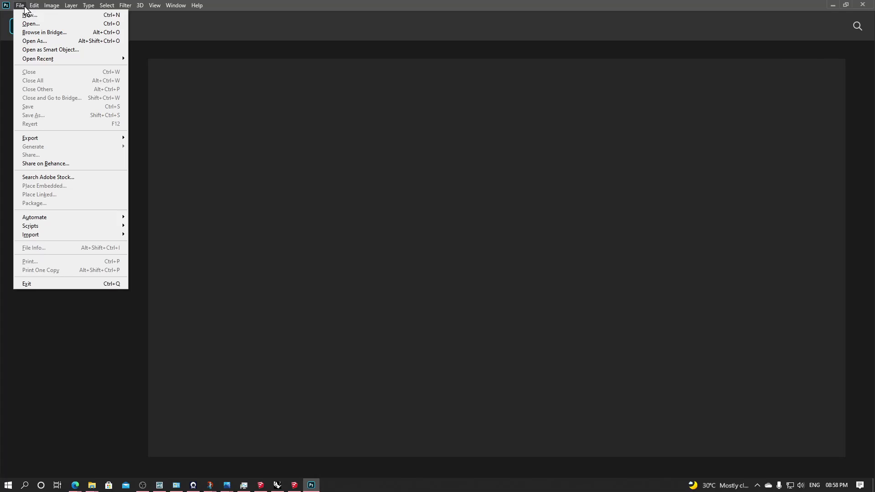
click(27, 15)
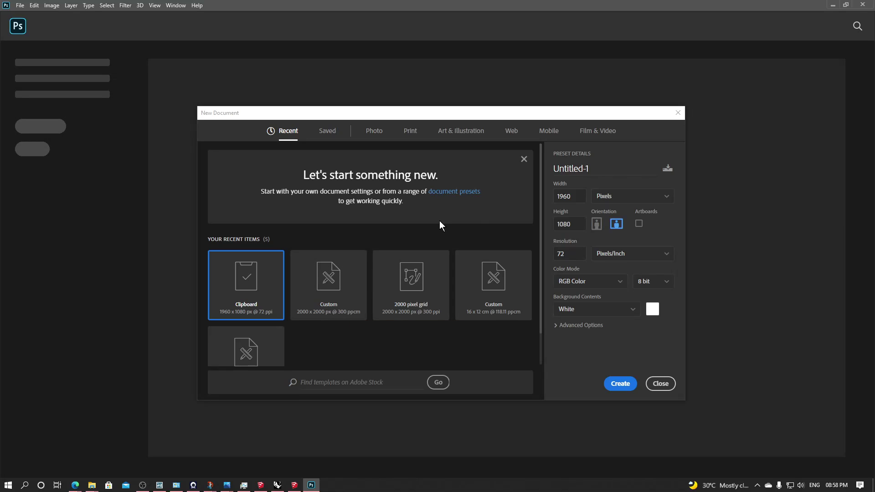
- Switch to the web browser, open Google in a new page and search for "a2 sheet size"
mouse_move(79, 483)
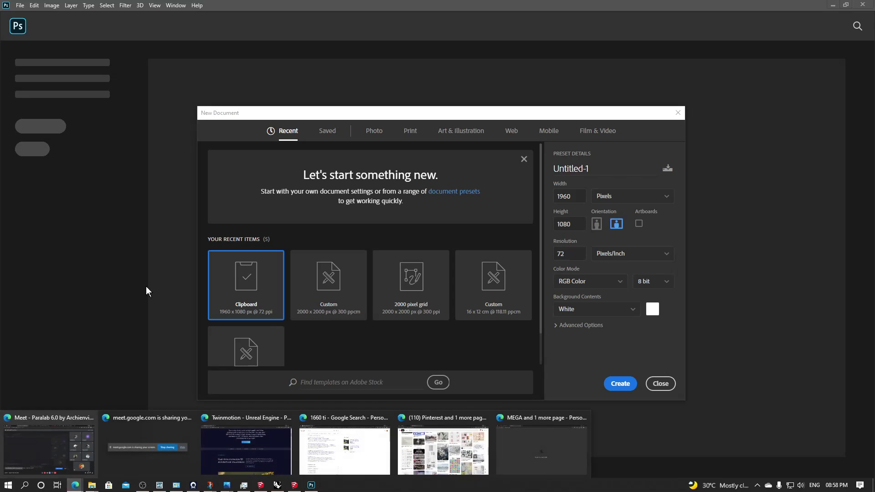
click(512, 453)
click(248, 10)
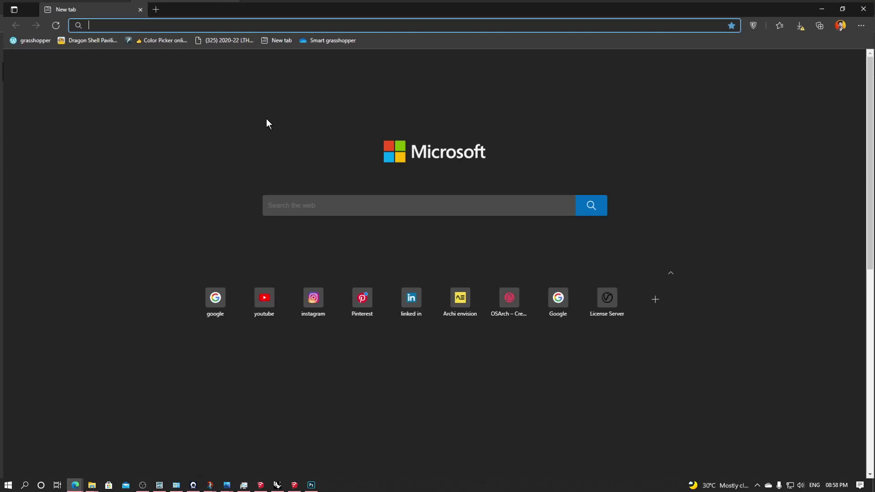
click(215, 299)
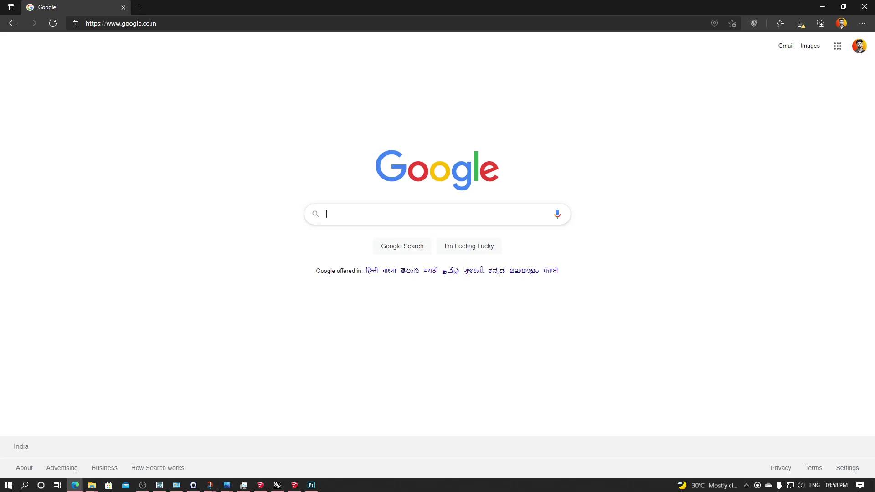
text(A2 SH)
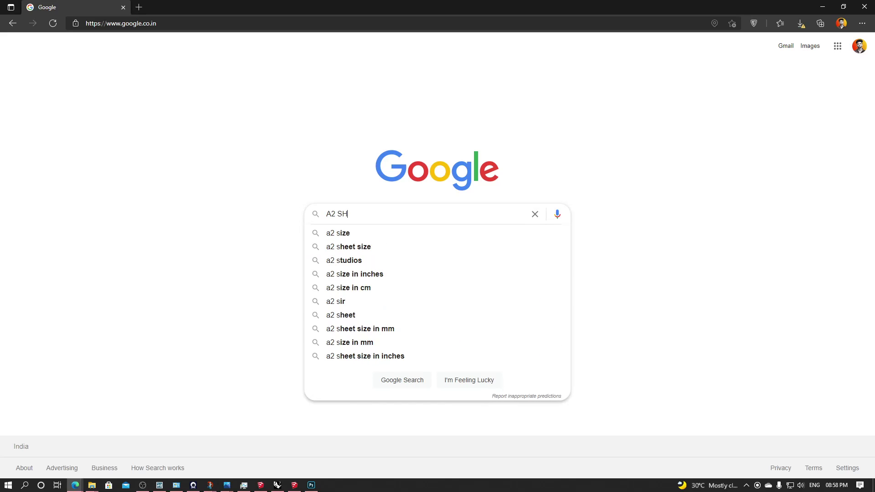
text(EE)
click(360, 231)
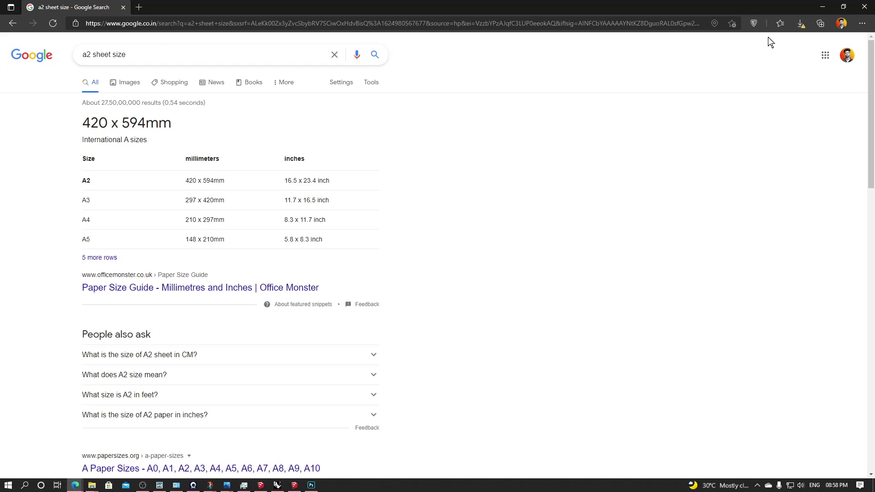
- Return to Photoshop and set the new document's units to millimetres, its width to 420 and its height to 594
click(825, 6)
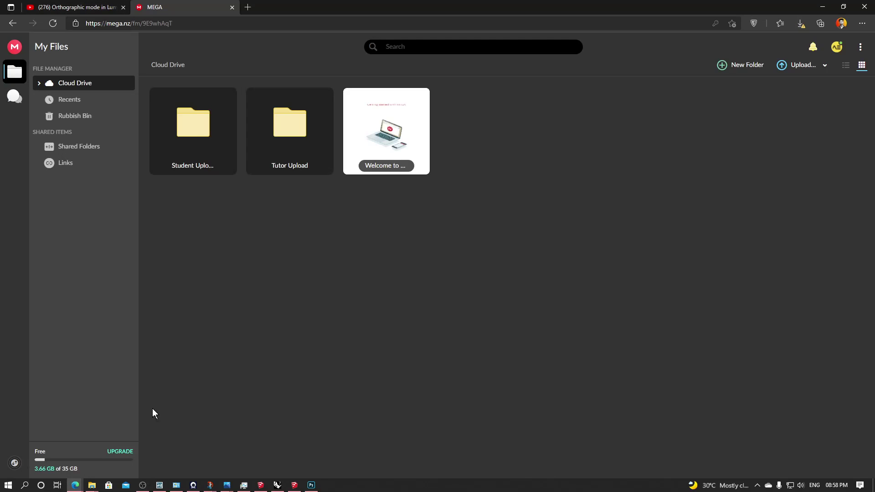
click(311, 485)
click(598, 205)
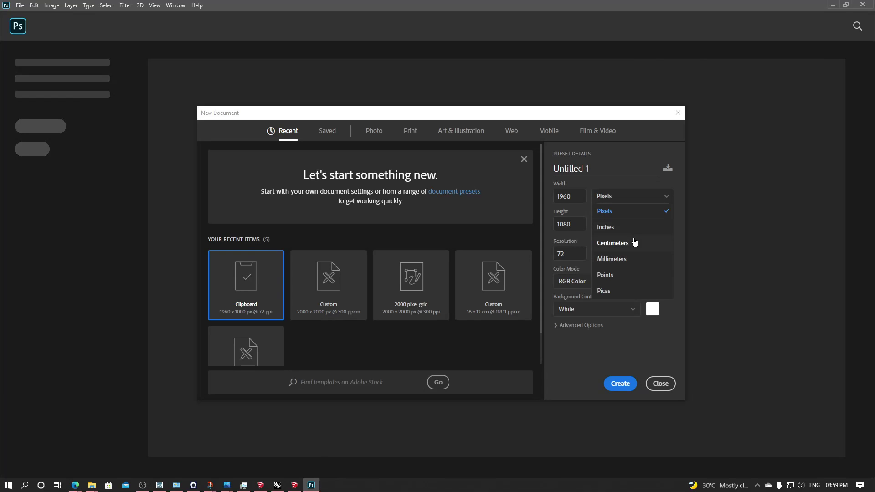
click(633, 262)
drag(578, 197, 550, 201)
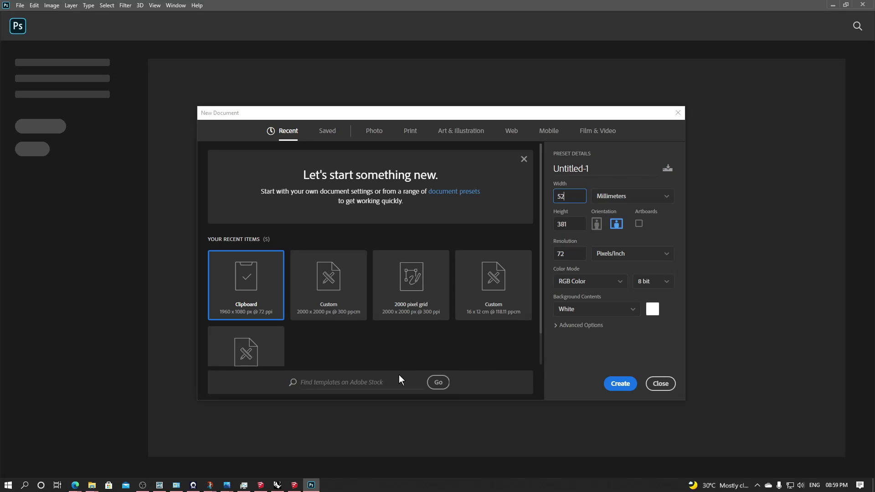
text(420)
drag(574, 224, 554, 224)
- Set the new document's resolution to 150 pixels per centimetre
click(634, 255)
click(626, 285)
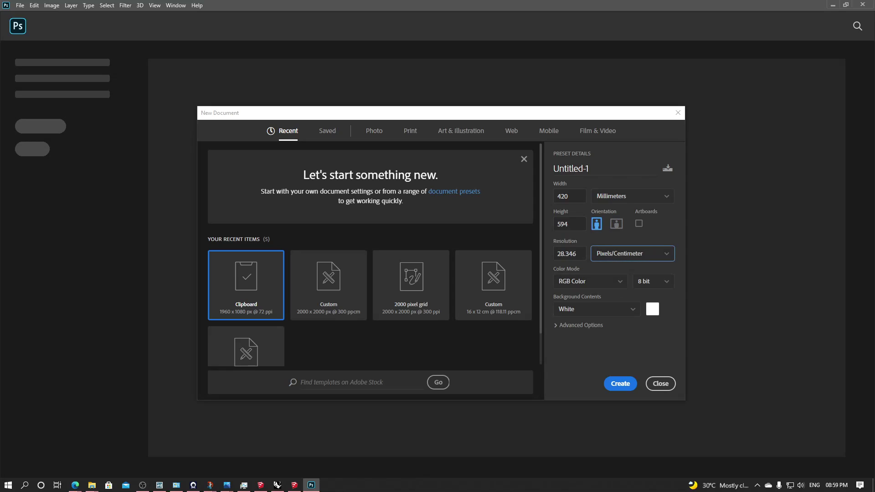
text(150)
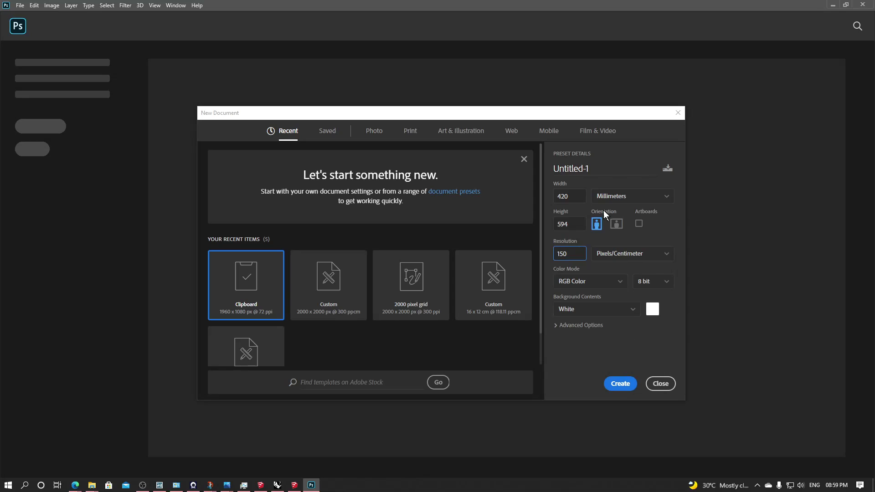
- Name the new document A2 PRESENTATION BOARD and save its settings as a document preset named A2
click(602, 172)
text(1)
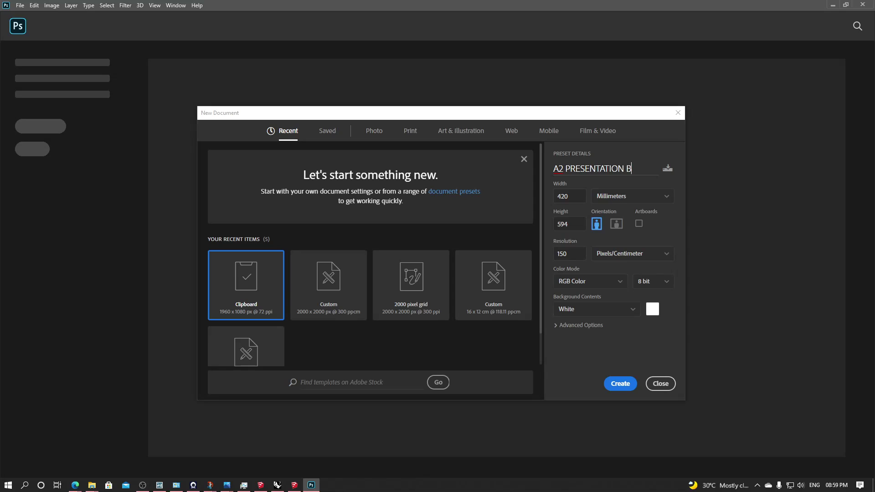
click(656, 169)
click(668, 170)
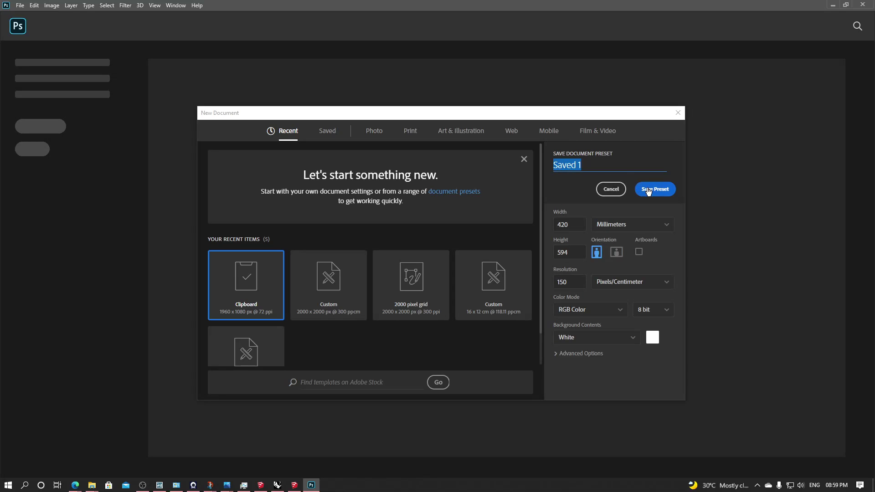
text(A2)
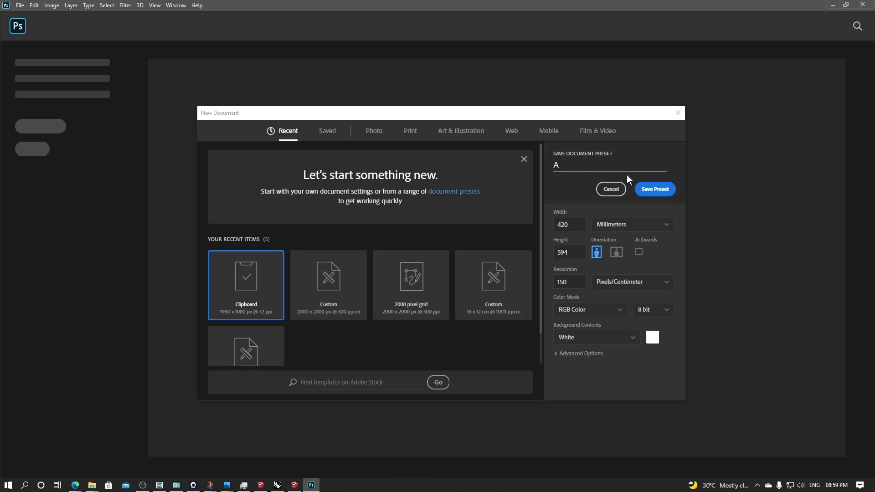
click(649, 188)
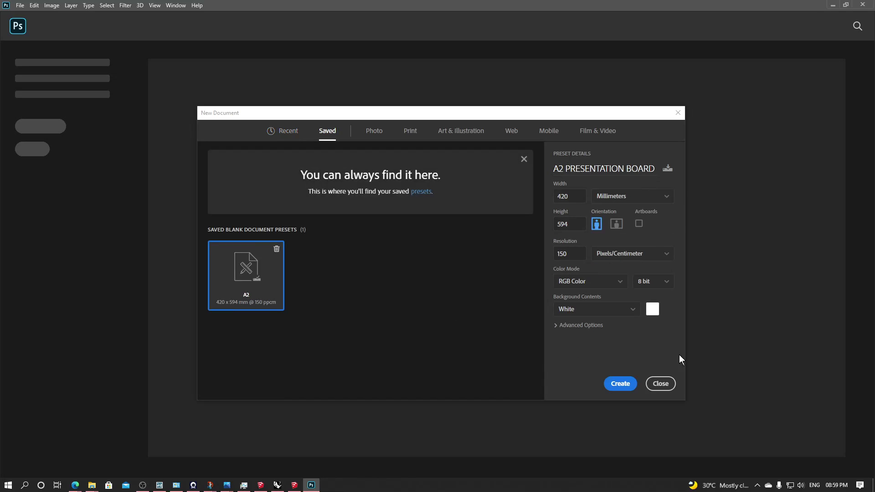
- Create the document and rotate its canvas 90° clockwise into landscape orientation
click(621, 383)
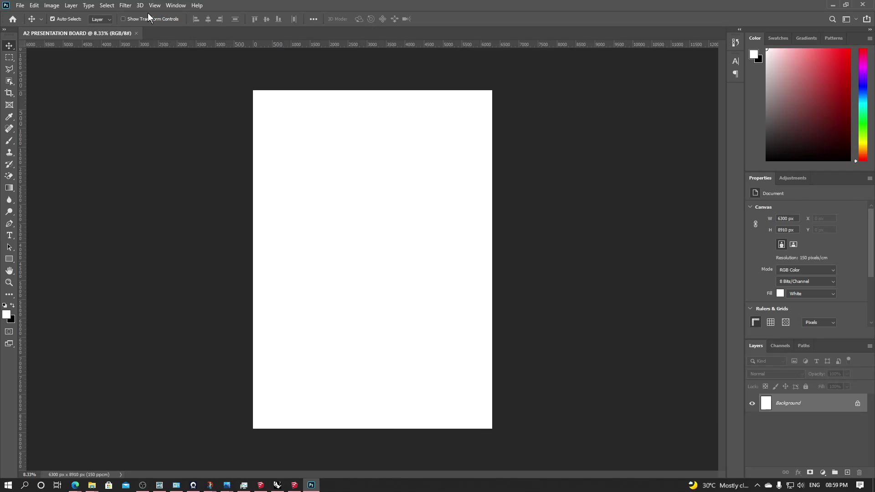
click(57, 8)
mouse_move(111, 92)
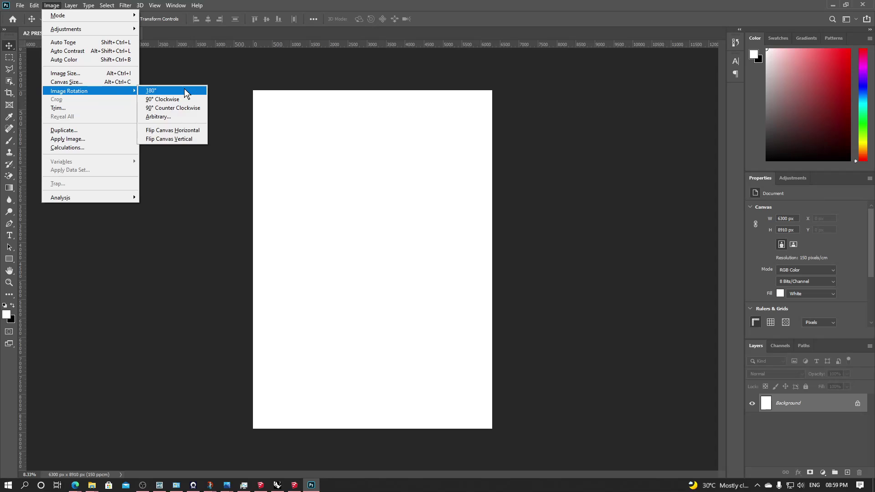
click(185, 100)
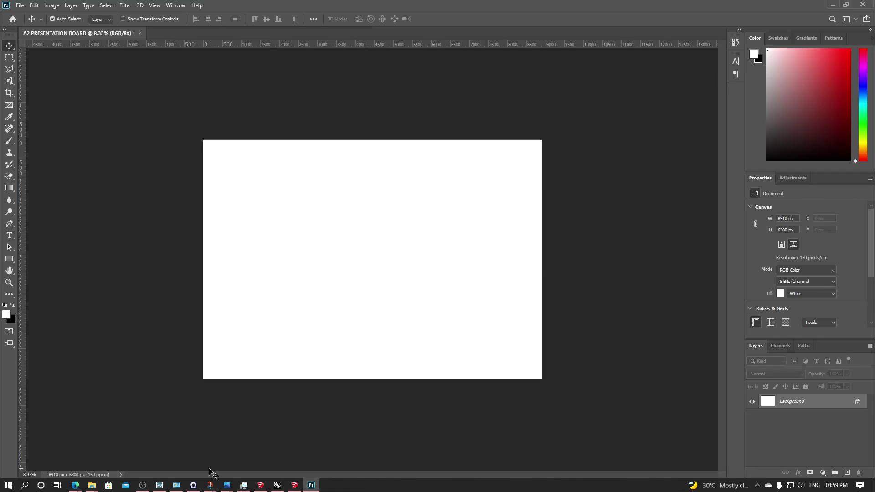
- Look over the image files in the Day-09 folder and return to the Photoshop document
mouse_move(92, 485)
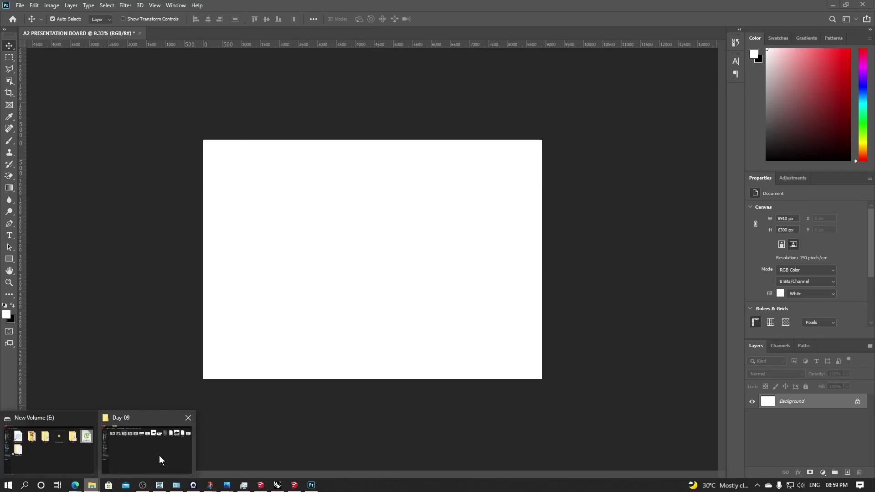
click(159, 455)
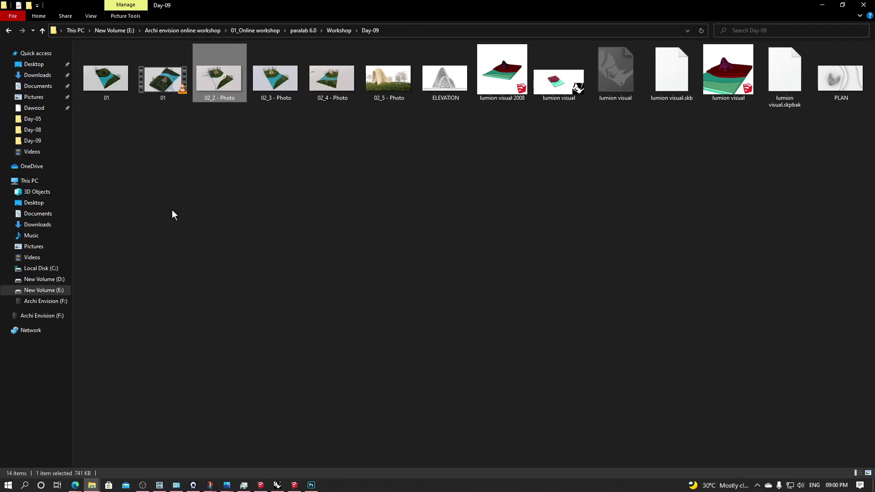
click(822, 6)
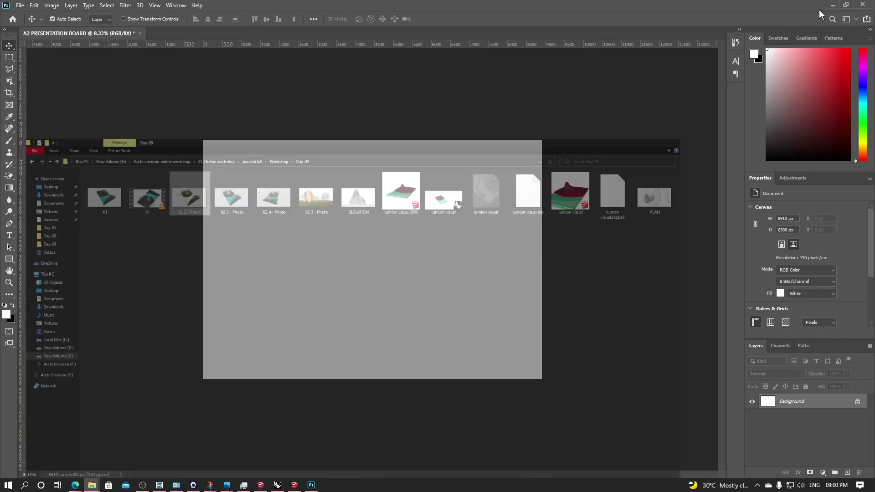
click(10, 57)
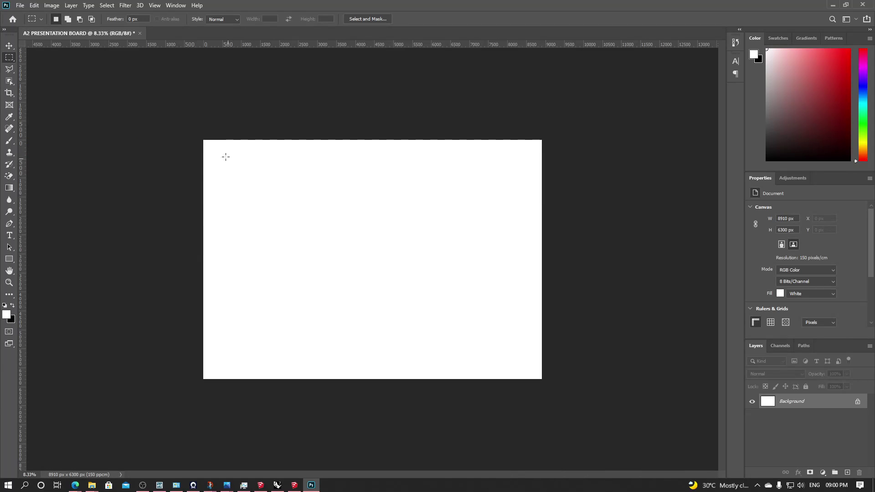
drag(210, 146, 323, 367)
click(823, 472)
click(559, 210)
click(317, 196)
- Add margin guides about 300 px inside all four canvas edges and a horizontal guide about 3000 px below the canvas's upper edge
drag(333, 44, 366, 254)
drag(24, 187, 215, 223)
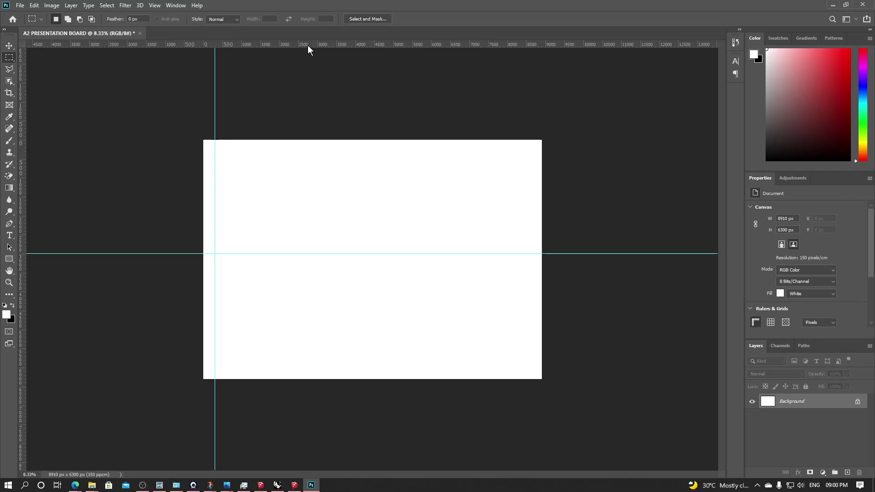
drag(307, 45, 314, 151)
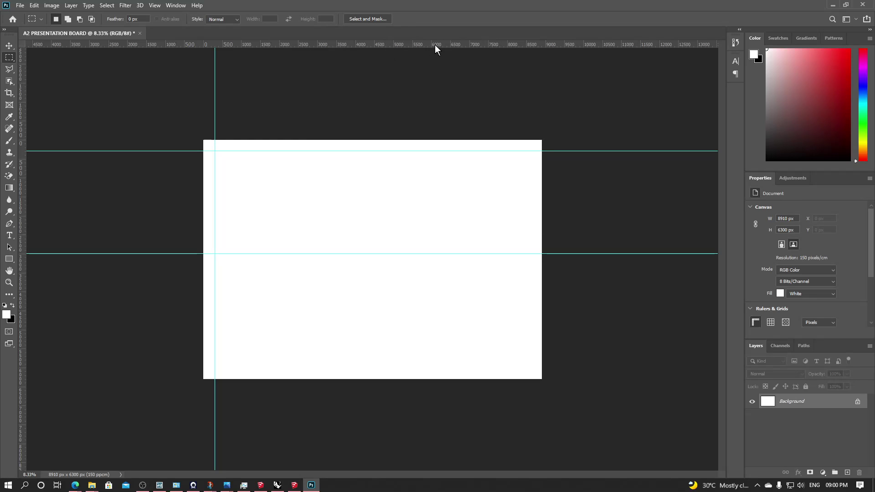
drag(435, 45, 419, 367)
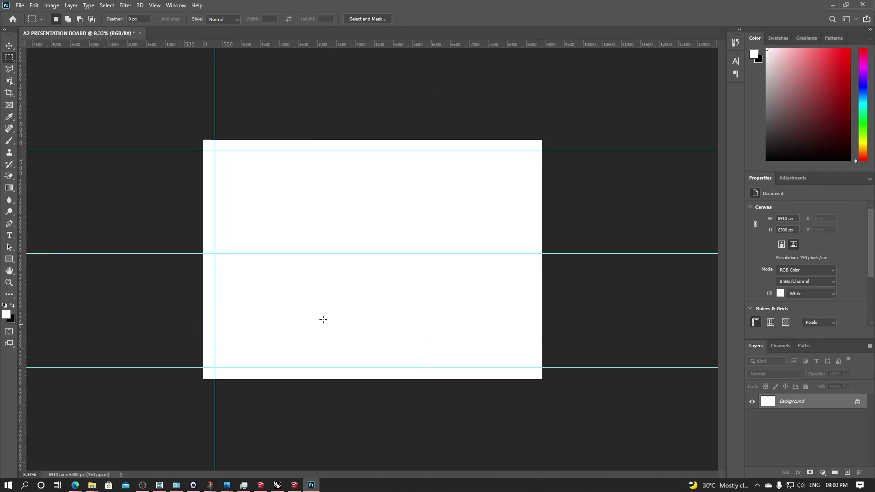
drag(21, 228, 533, 250)
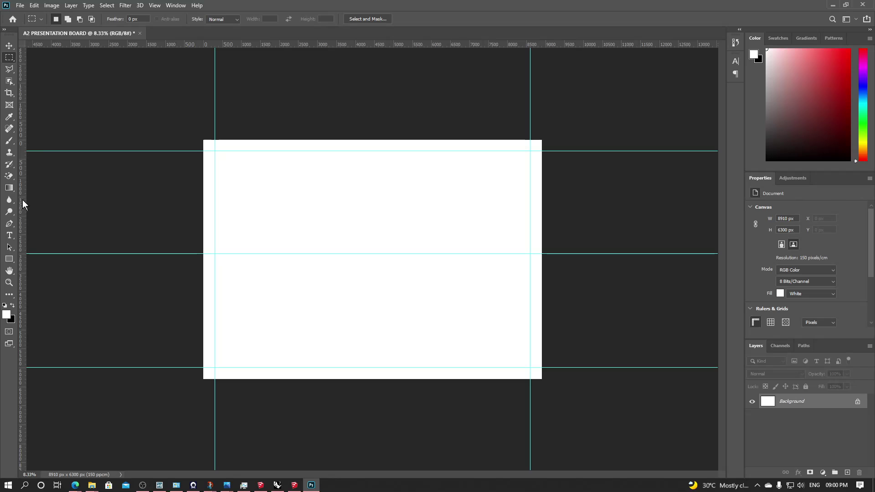
drag(23, 204, 273, 230)
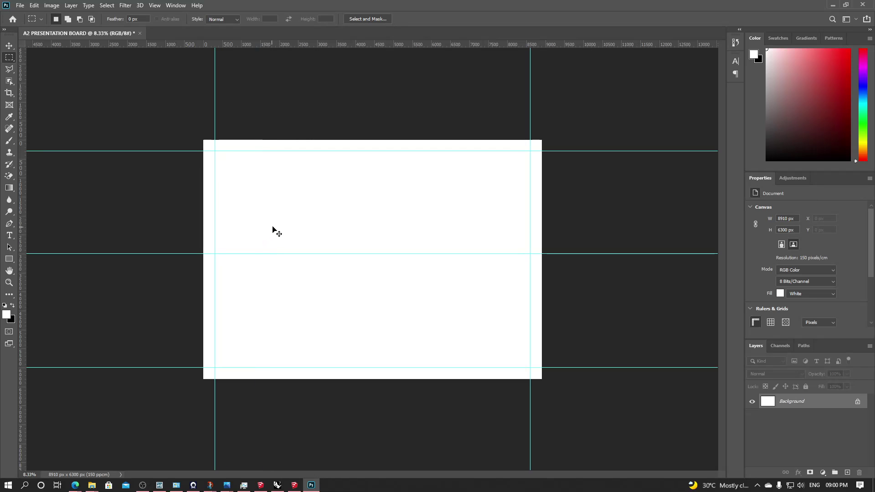
- Clear the canvas guides and undo the clearing
click(156, 6)
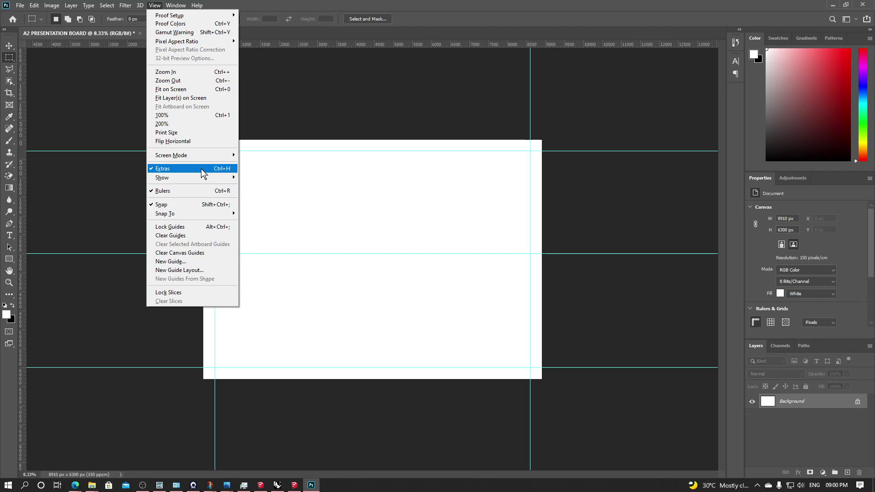
mouse_move(211, 182)
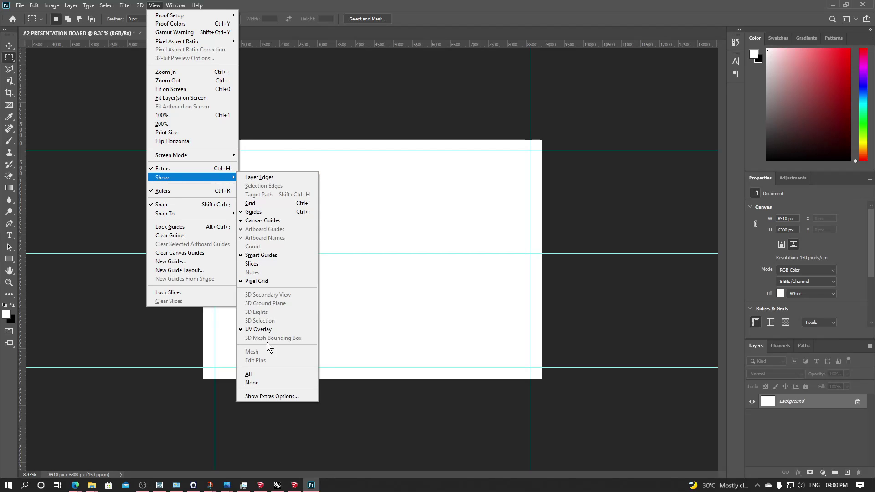
click(210, 253)
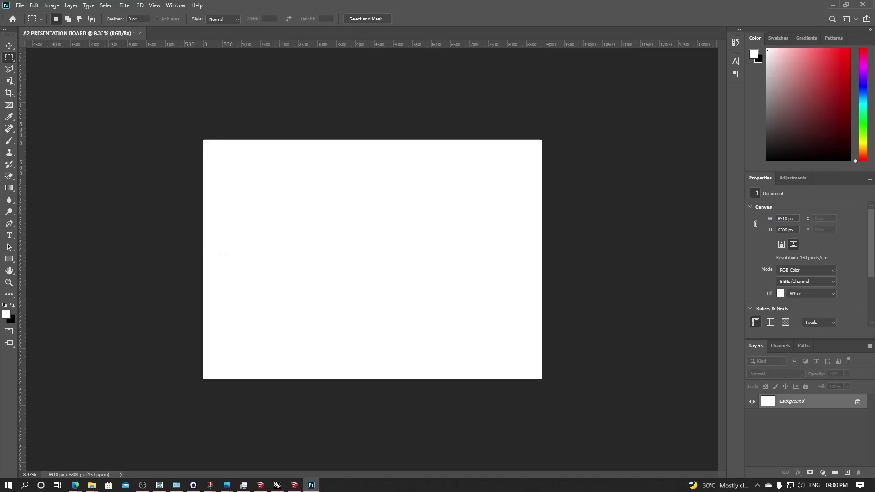
key(ctrl+z)
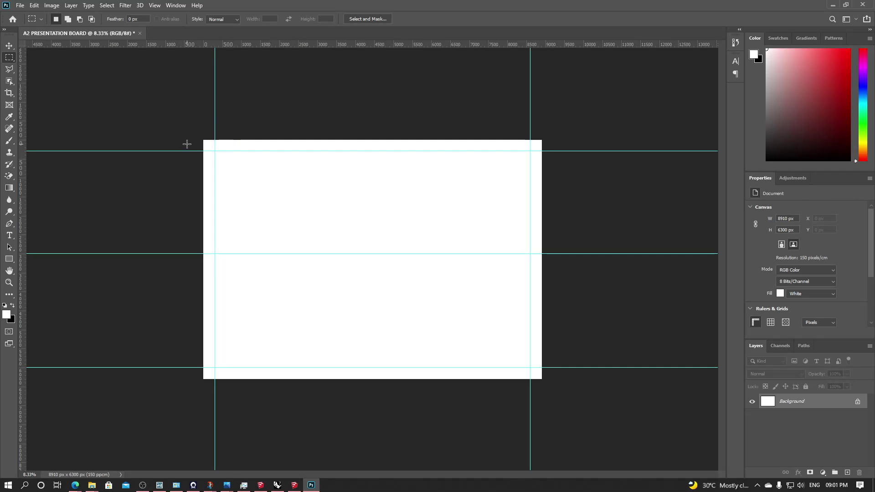
- Place the images 02_3 - Photo, 02_5 - Photo, ELEVATION and PLAN from the Day-09 folder into the document as layers
click(10, 46)
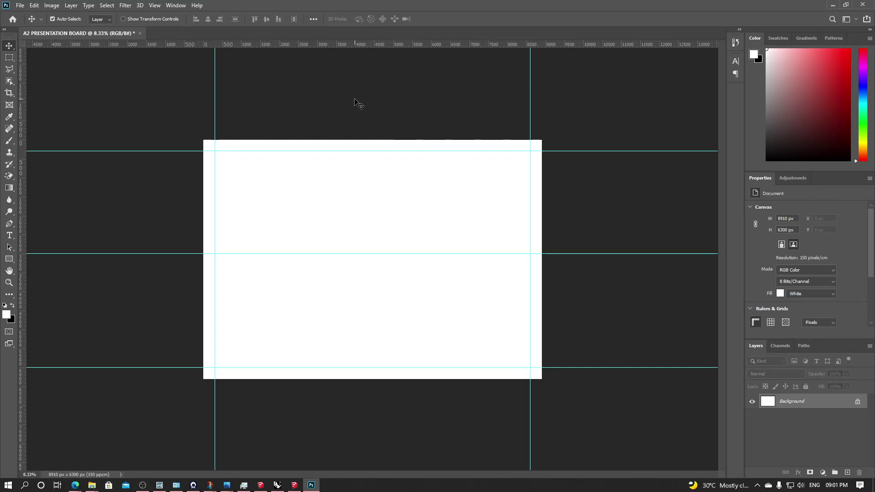
click(154, 456)
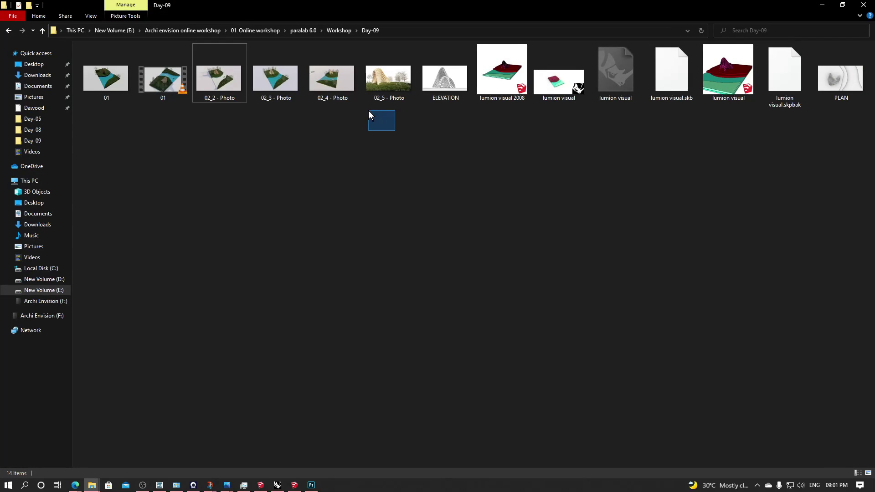
drag(368, 111, 368, 111)
click(377, 80)
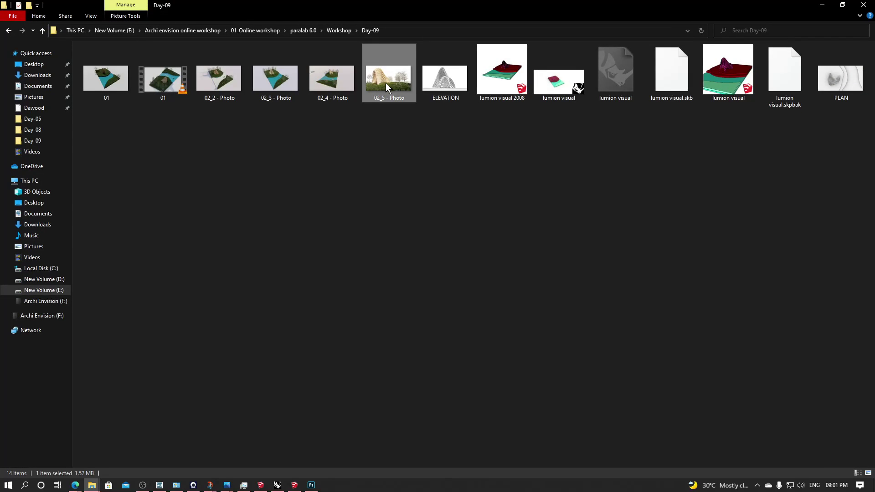
ctrl+click(279, 82)
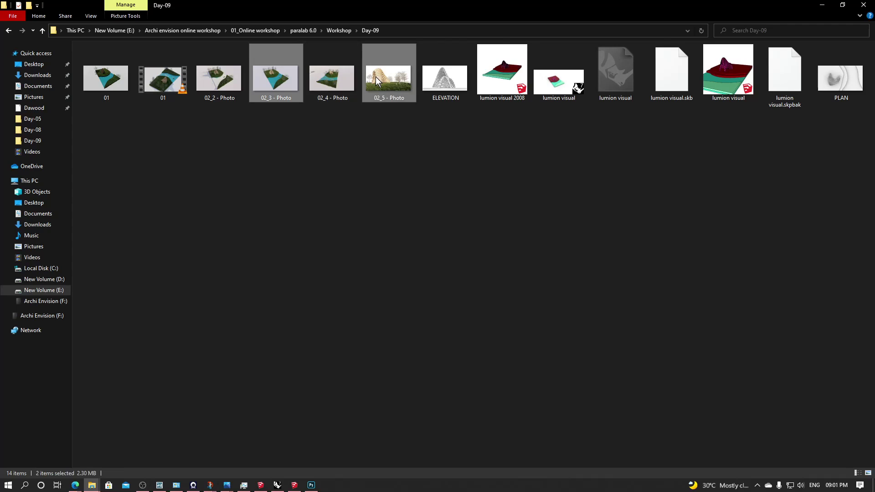
ctrl+click(444, 80)
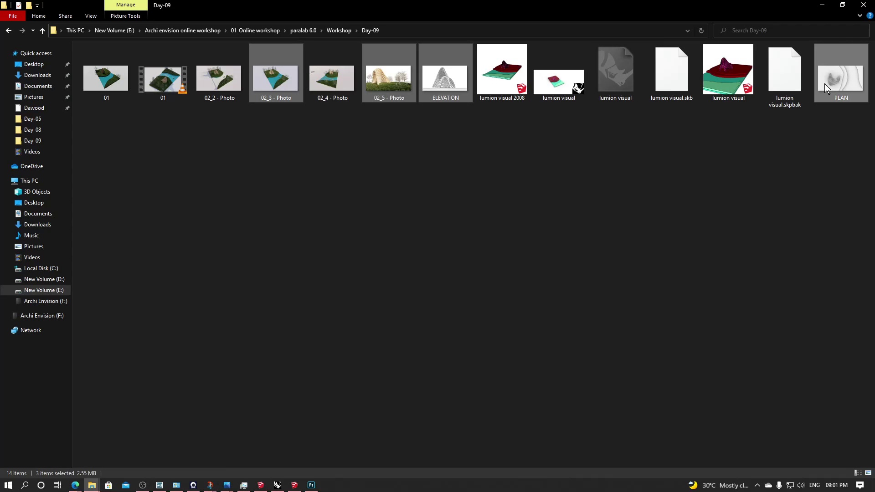
ctrl+click(843, 83)
drag(842, 83, 341, 325)
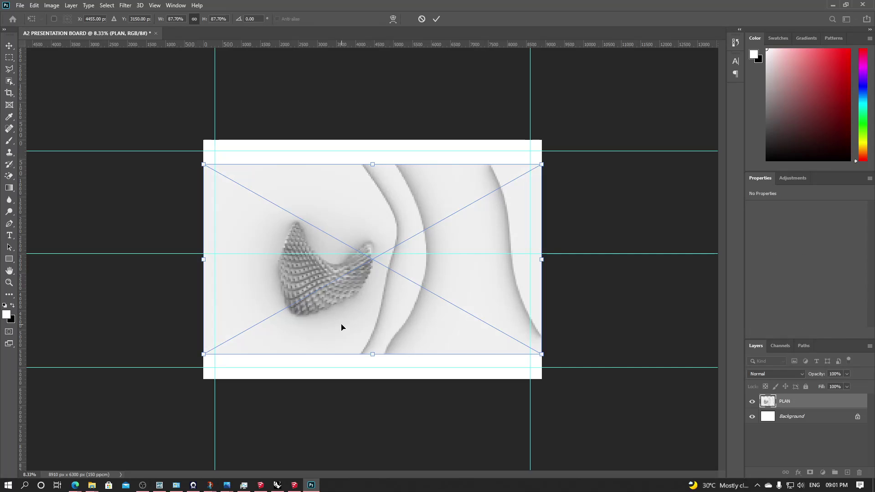
key(Return)
key(Return)
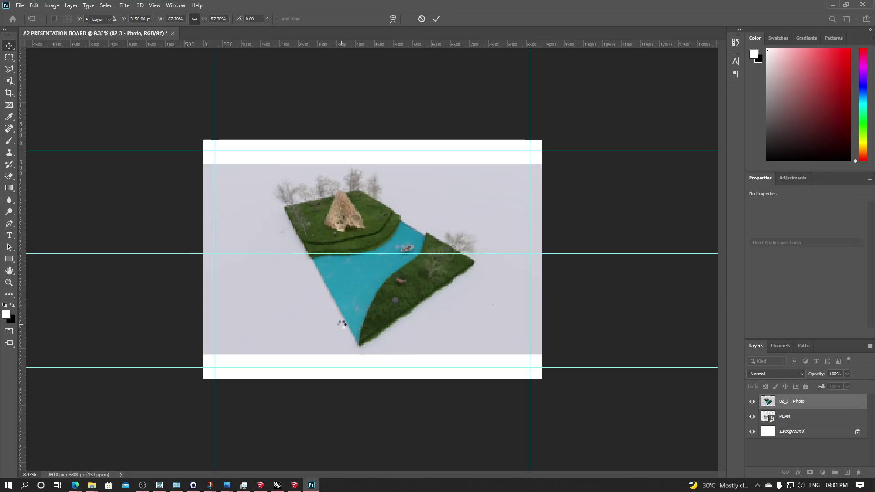
key(Return)
key(Return)
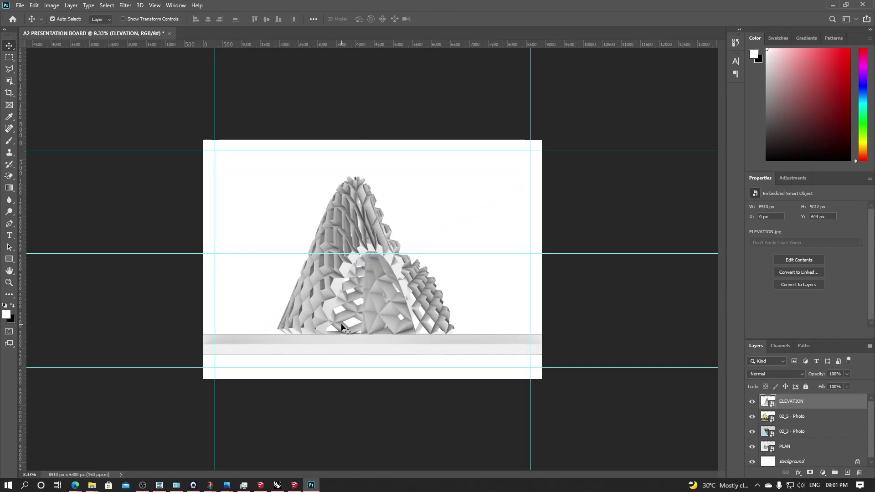
- Scale the four placed image layers together to about 4650 × 2620 px, keeping their lower-left corner in place
shift+click(822, 454)
key(ctrl+t)
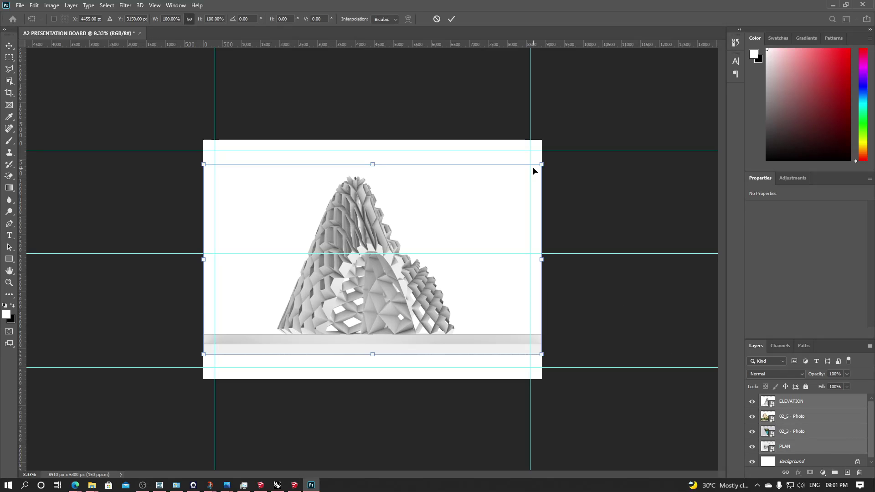
drag(540, 165, 376, 218)
key(Return)
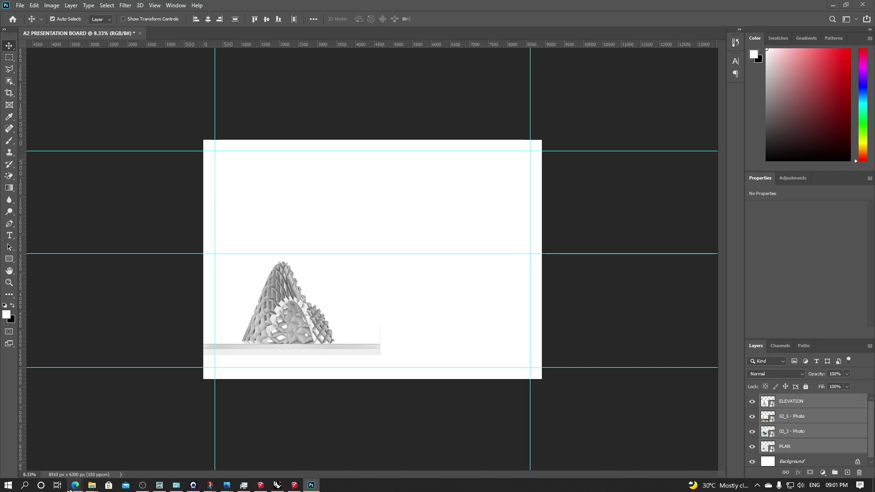
- Switch to the Google Meet call in the browser, admit the waiting participant and return to Photoshop
mouse_move(73, 486)
click(130, 449)
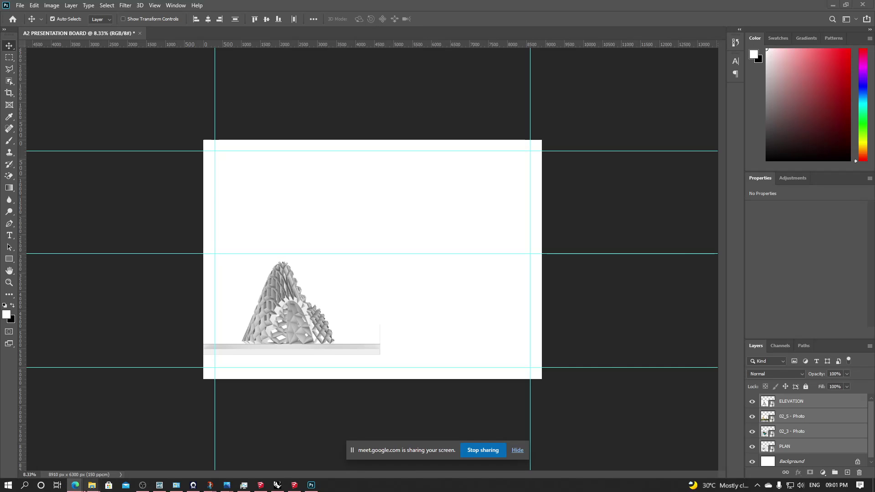
click(51, 431)
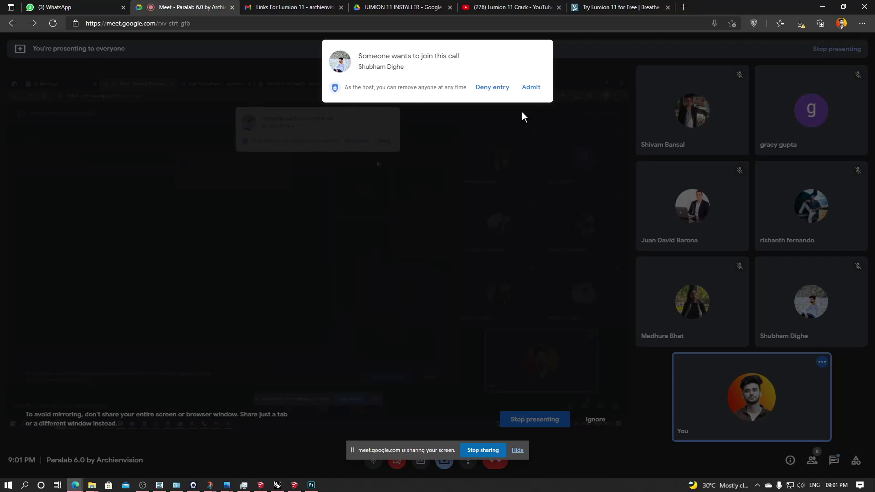
click(531, 88)
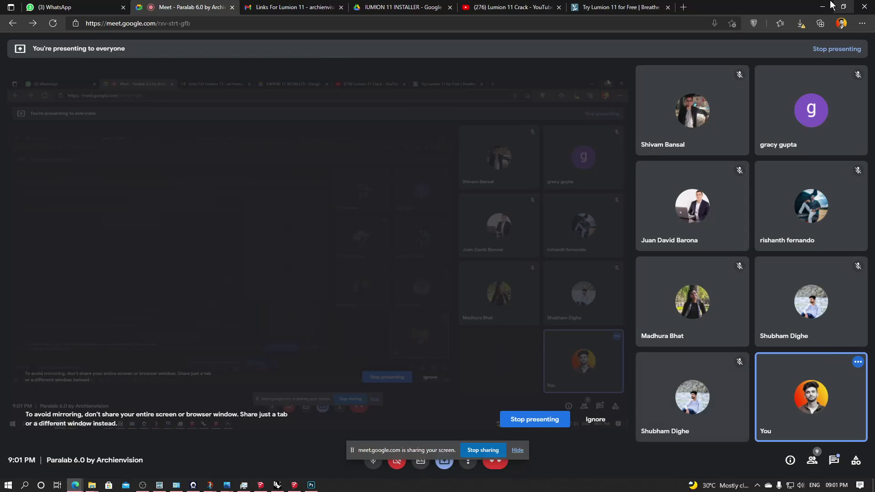
click(822, 7)
- Spread the images over the sheet: PLAN upper left, ELEVATION upper right, 02_3 - Photo lower left, 02_5 - Photo lower right
click(645, 319)
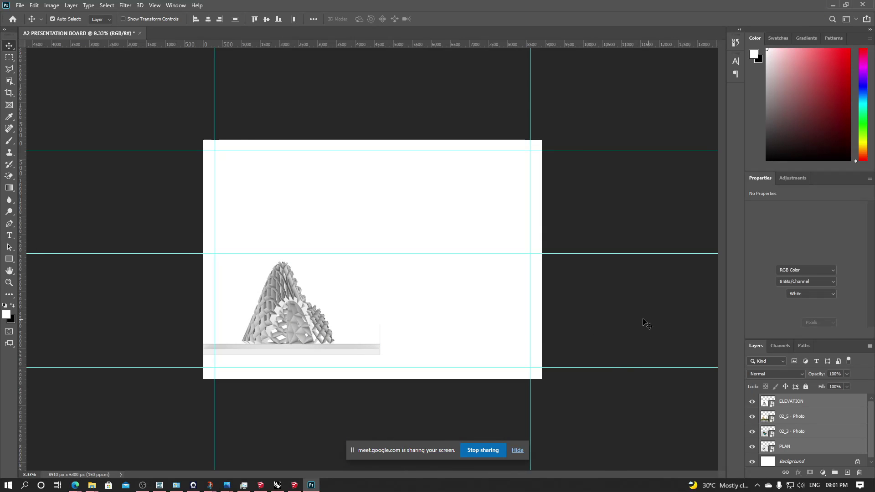
drag(321, 334, 511, 197)
drag(237, 312, 387, 319)
drag(322, 319, 274, 344)
drag(282, 266, 291, 171)
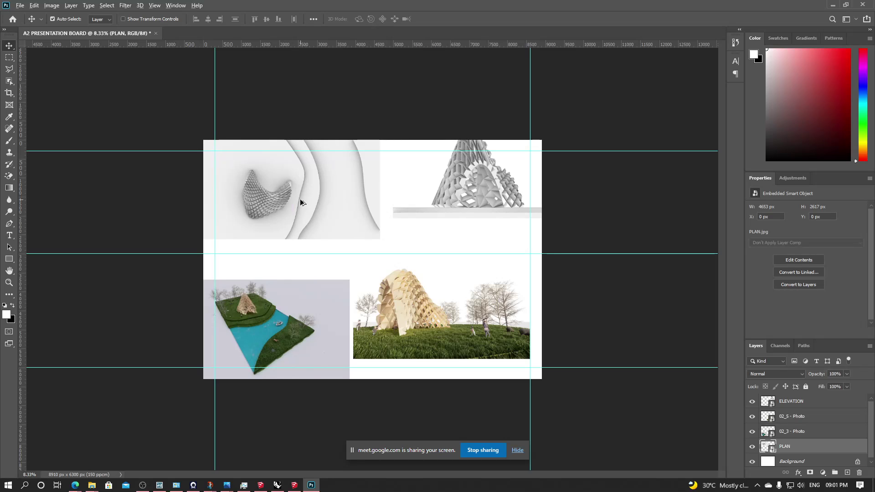
- Move the 02_3 - Photo image up 533 px so its upper and lower edges line up with 02_5 - Photo
alt+scroll(300, 198, up, 7)
mouse_move(218, 160)
mouse_down()
mouse_move(226, 161)
mouse_move(215, 163)
mouse_up()
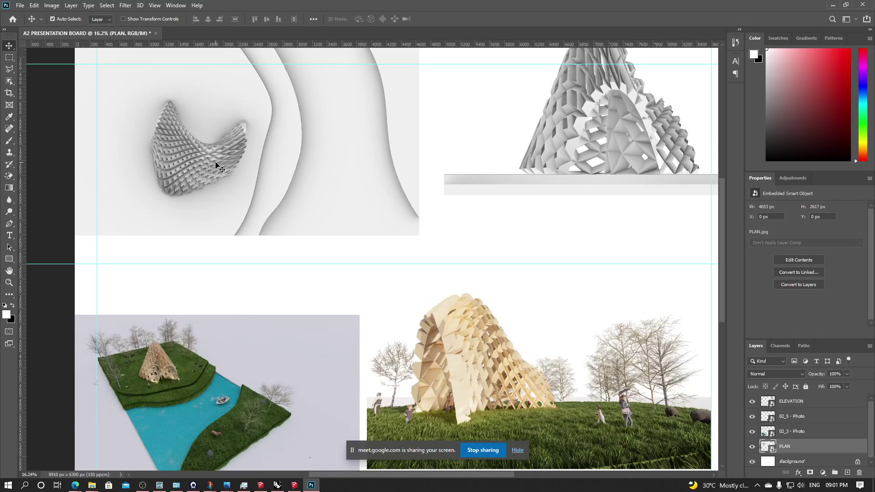
alt+scroll(216, 165, down, 4)
alt+scroll(251, 357, up, 4)
drag(253, 361, 254, 322)
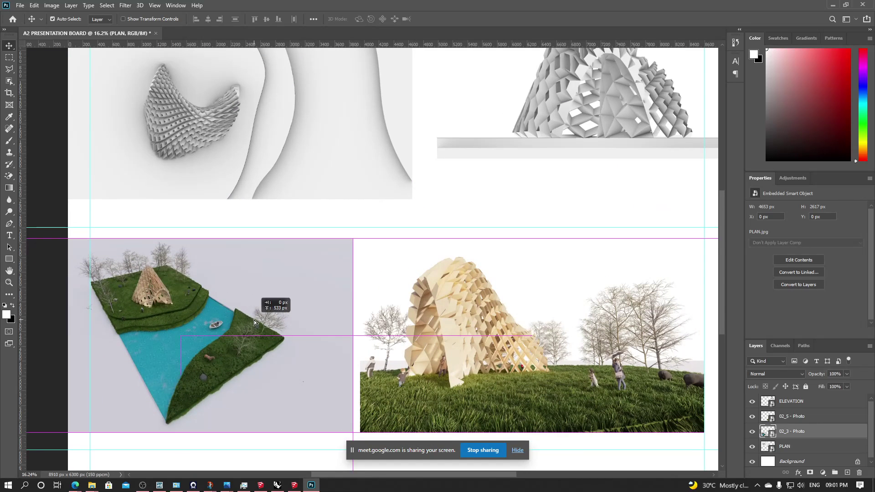
scroll(253, 320, down, 2)
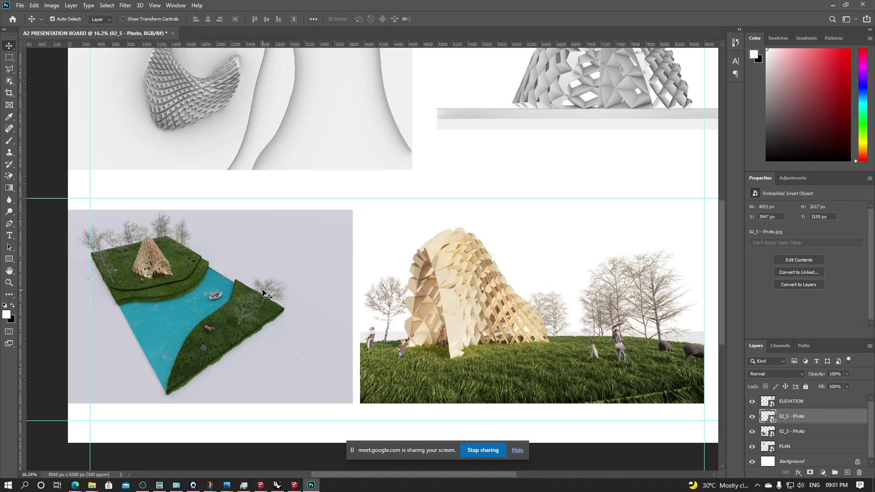
scroll(264, 293, down, 3)
scroll(272, 293, up, 2)
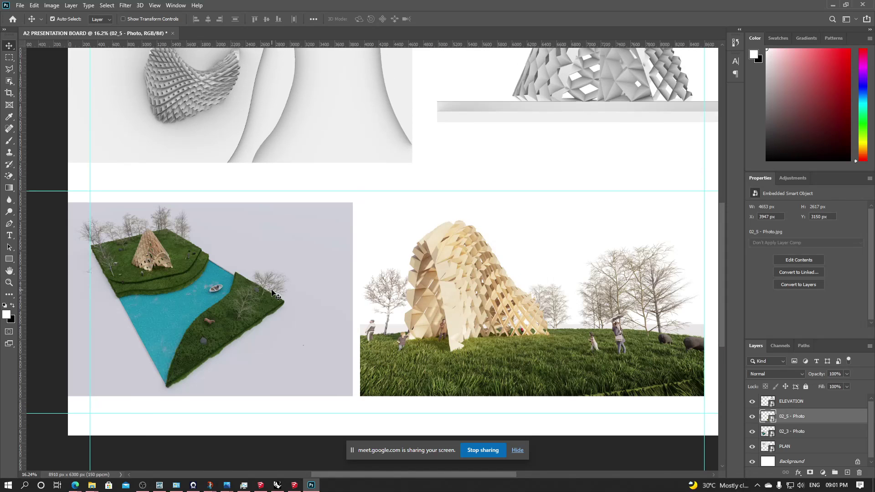
scroll(272, 293, up, 2)
alt+scroll(203, 149, down, 4)
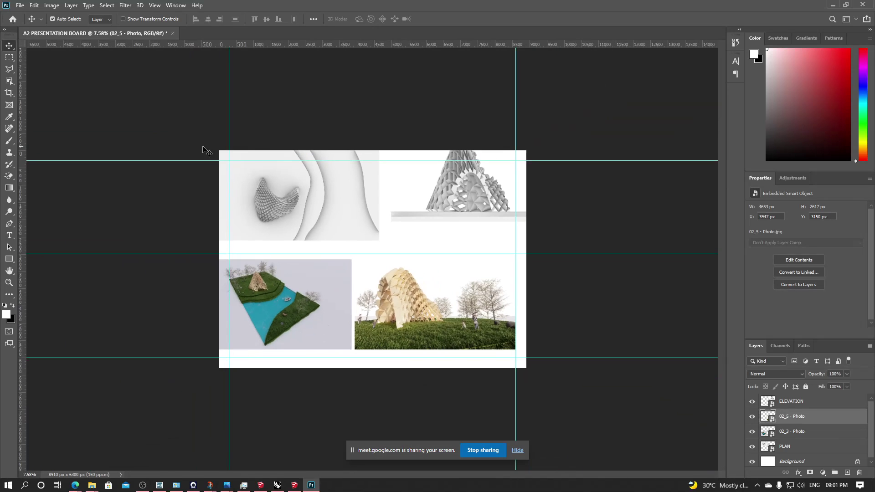
- Rotate the whole canvas 90° clockwise to turn the A2 sheet into portrait format
click(379, 177)
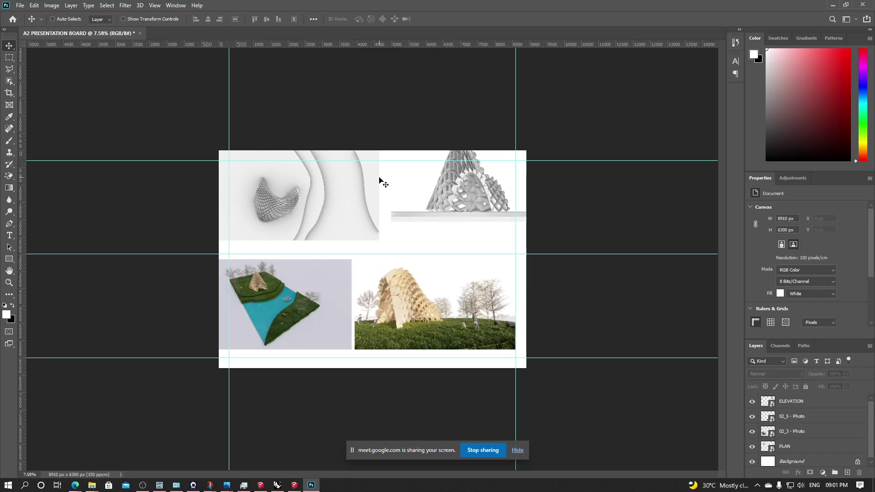
click(51, 5)
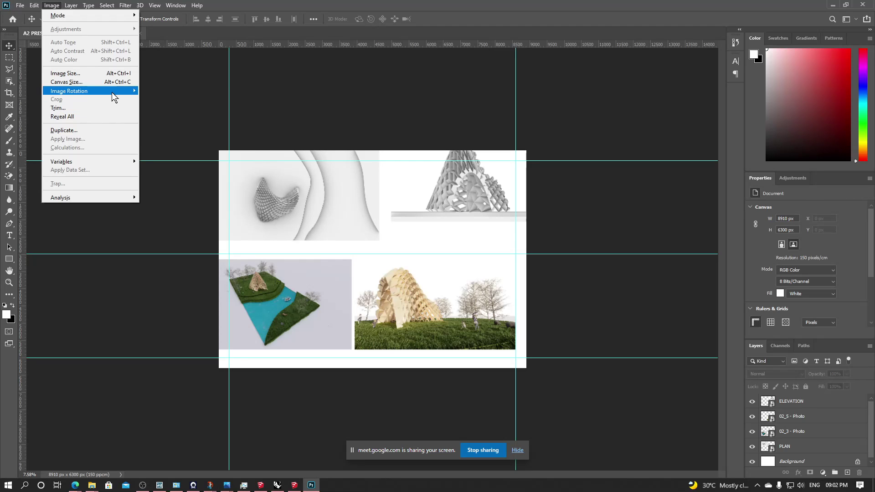
mouse_move(112, 93)
click(199, 100)
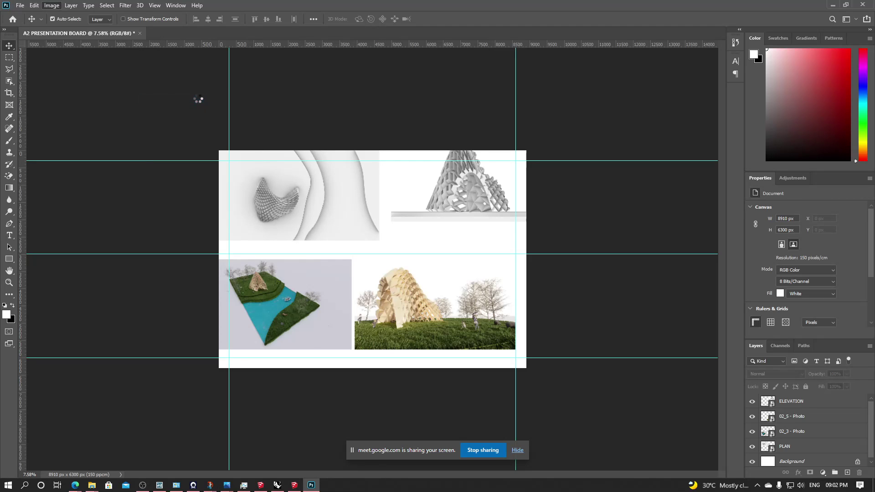
click(323, 215)
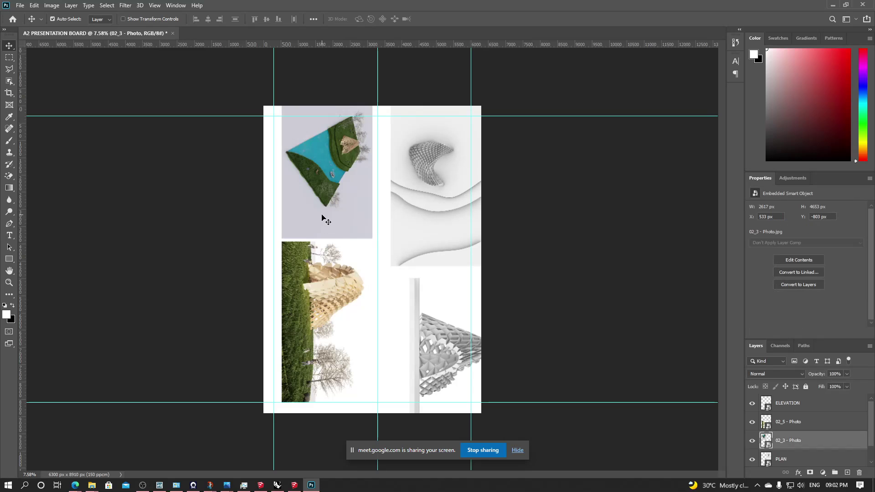
- Rotate all four image layers together 90° counter-clockwise so they stand upright on the portrait sheet
key(ctrl+alt+a)
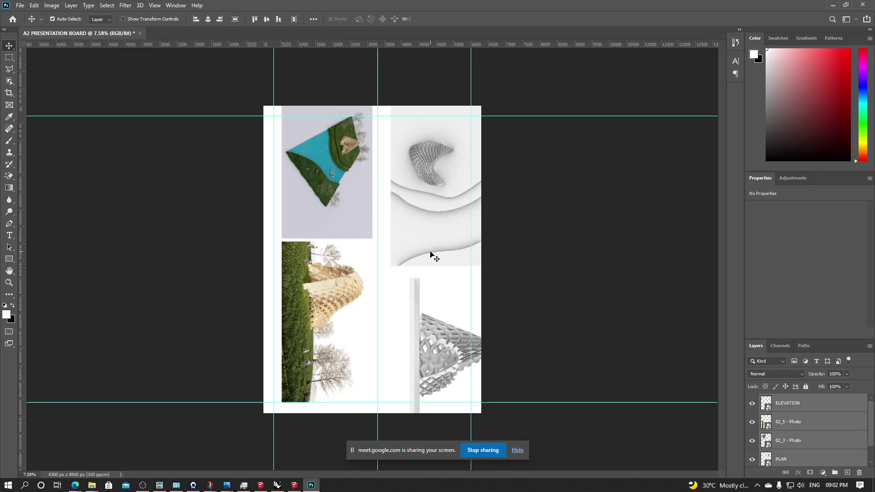
key(ctrl+t)
right_click(431, 255)
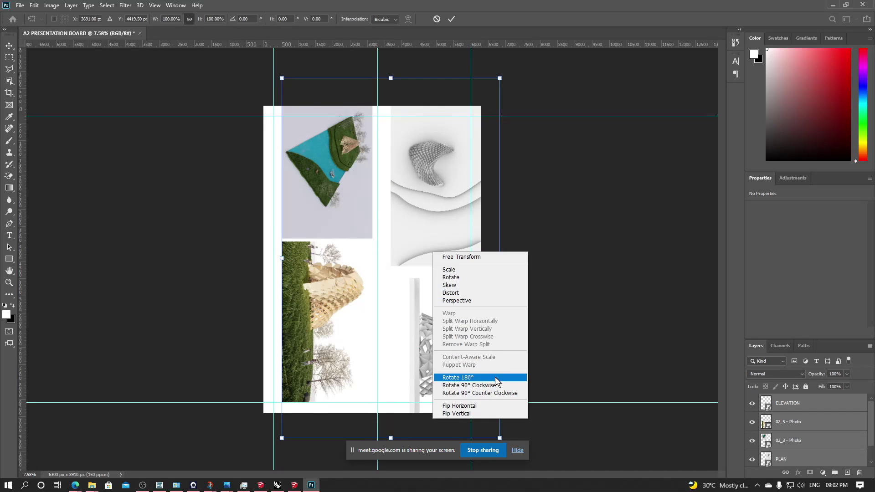
click(496, 394)
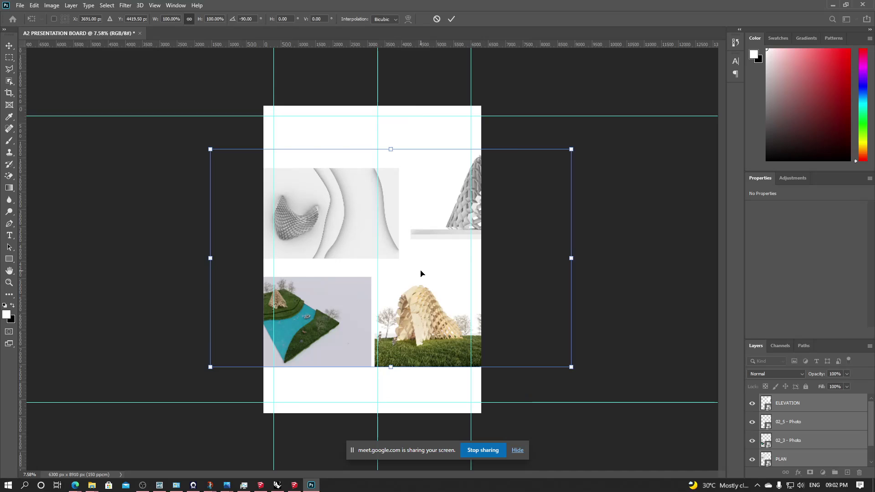
key(Return)
- Shift the four images up together and place 02_5 - Photo in the sheet's lower-left corner
drag(349, 242, 358, 151)
click(605, 191)
drag(465, 220, 330, 359)
- Enlarge 02_5 - Photo to about 7368 × 4144 px and position it across the full width of the sheet's lower edge
key(ctrl+t)
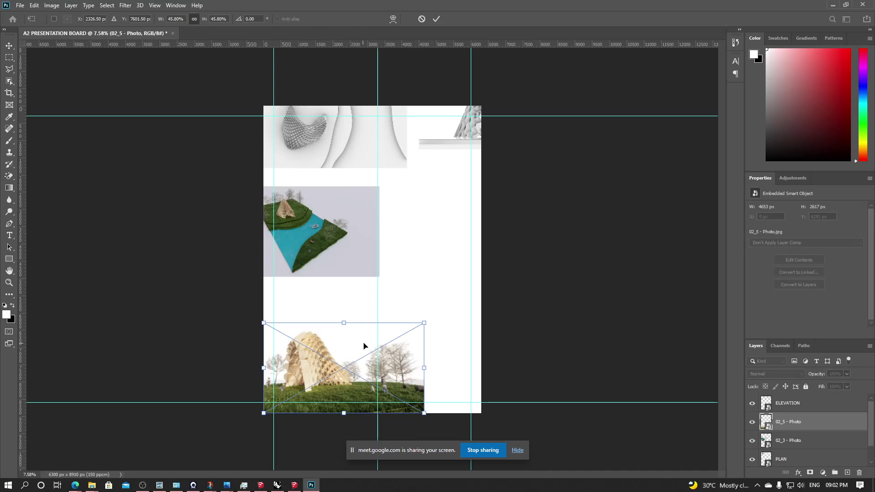
mouse_move(424, 322)
mouse_down()
mouse_move(518, 271)
mouse_move(431, 329)
mouse_up()
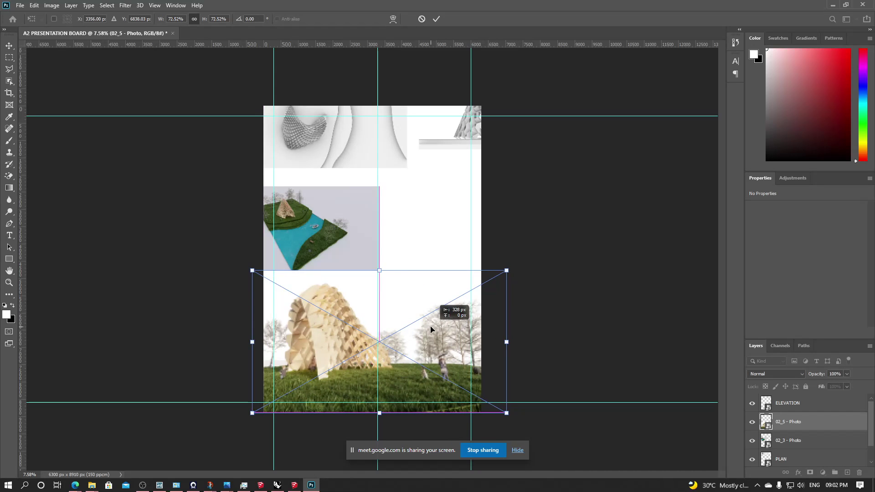
key(Return)
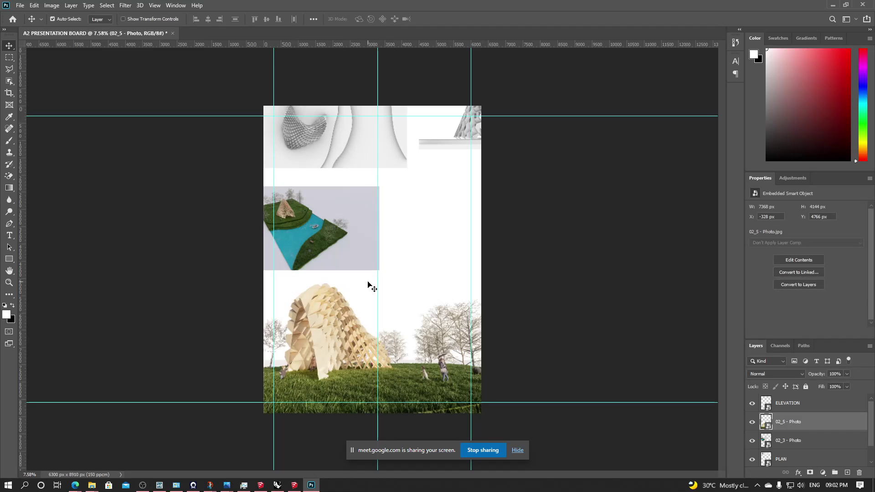
- Move 02_3 - Photo to the right, nudge 02_5 - Photo slightly left, and hide the 02_3 - Photo layer
drag(359, 250, 494, 230)
drag(440, 326, 436, 328)
mouse_move(431, 236)
mouse_down()
mouse_move(430, 267)
mouse_move(464, 224)
mouse_move(442, 224)
mouse_up()
click(752, 440)
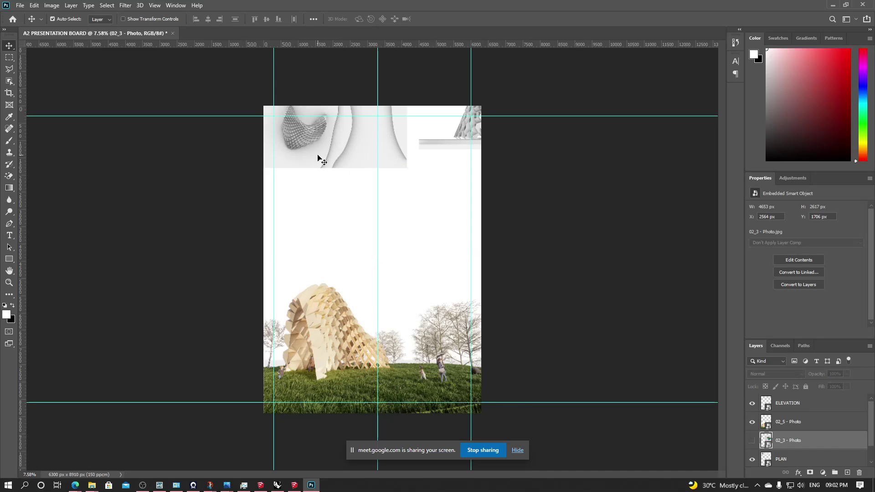
- Move PLAN and ELEVATION down below the upper margin and scale ELEVATION to about 3428 × 1928 px beside the plan
drag(333, 173, 314, 214)
drag(428, 150, 411, 199)
click(332, 209)
key(ctrl+t)
drag(522, 138, 480, 162)
drag(415, 196, 449, 193)
key(Return)
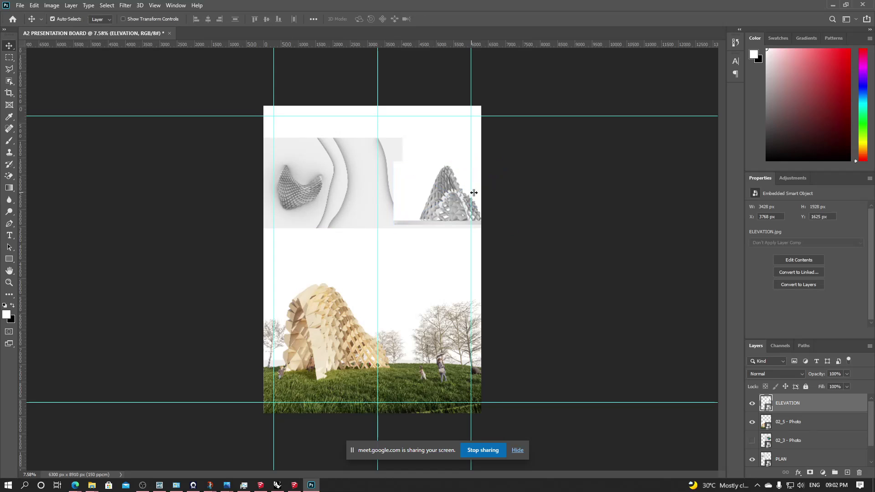
- Align PLAN with the sheet's left edge and mask it to a rectangular area around the pavilion up to the middle guide
click(544, 188)
drag(361, 206, 383, 207)
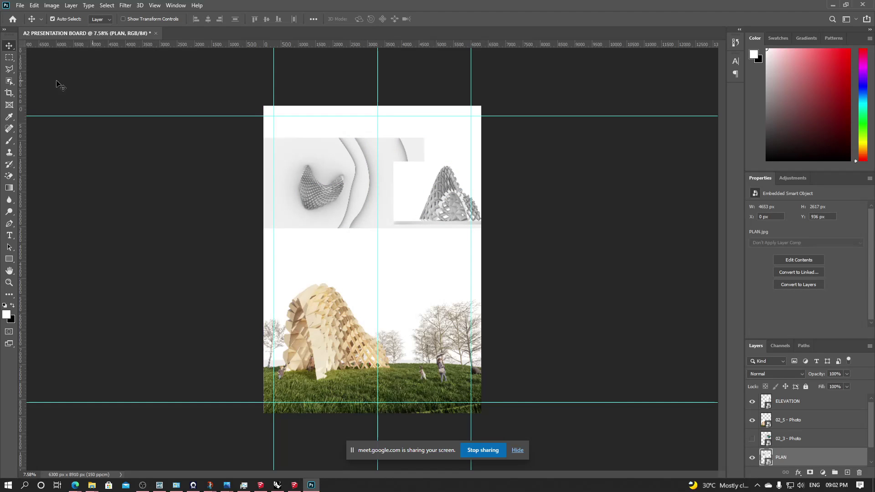
click(9, 57)
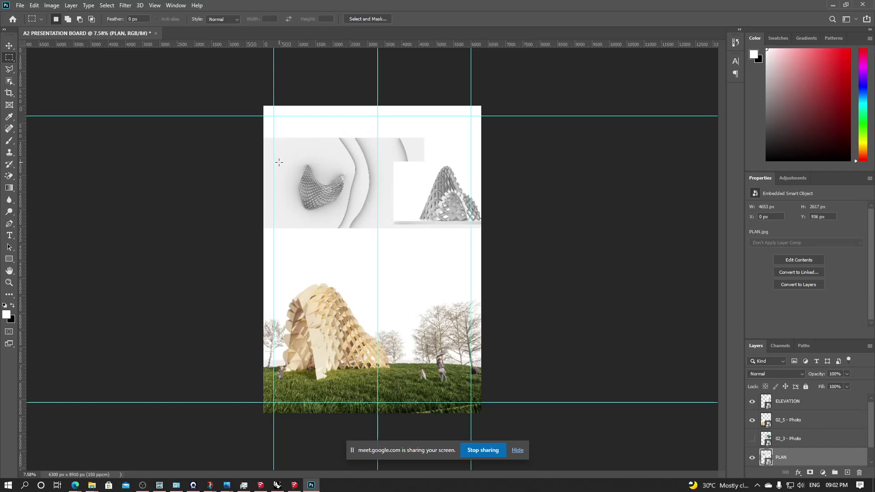
drag(279, 162, 379, 221)
click(810, 472)
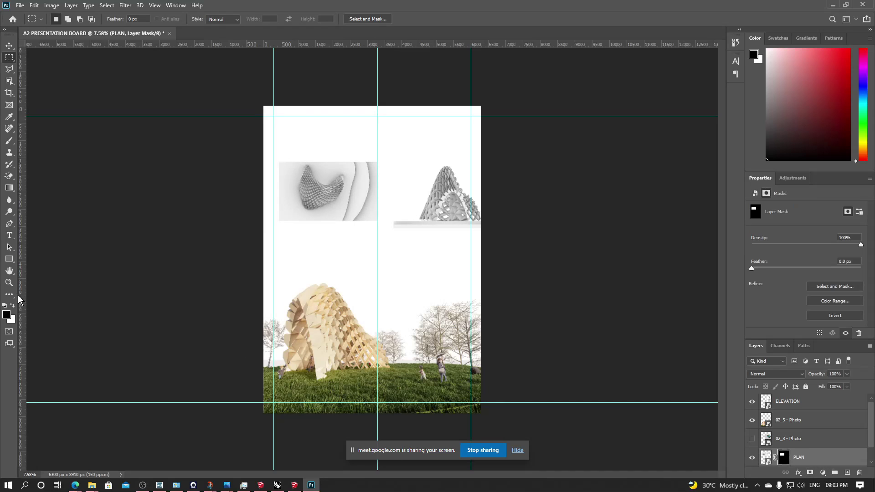
- Move the masked PLAN and the ELEVATION up to the upper margin guide and lower 02_5 - Photo to about Y 5083 px
click(9, 47)
drag(317, 206, 312, 162)
drag(468, 212, 449, 156)
drag(318, 338, 315, 349)
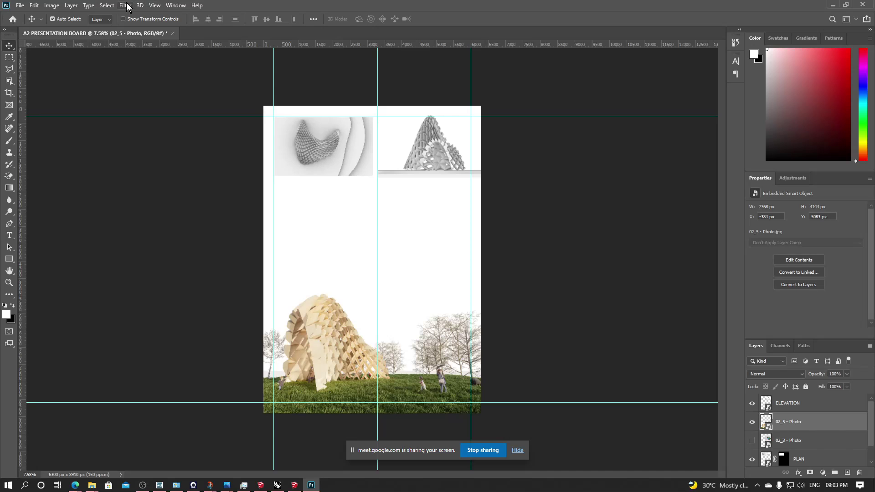
- Adjust 02_5 - Photo with the Camera Raw filter: exposure -0.20, contrast +4, texture +12, clarity +18 and dehaze +22
click(126, 6)
click(151, 59)
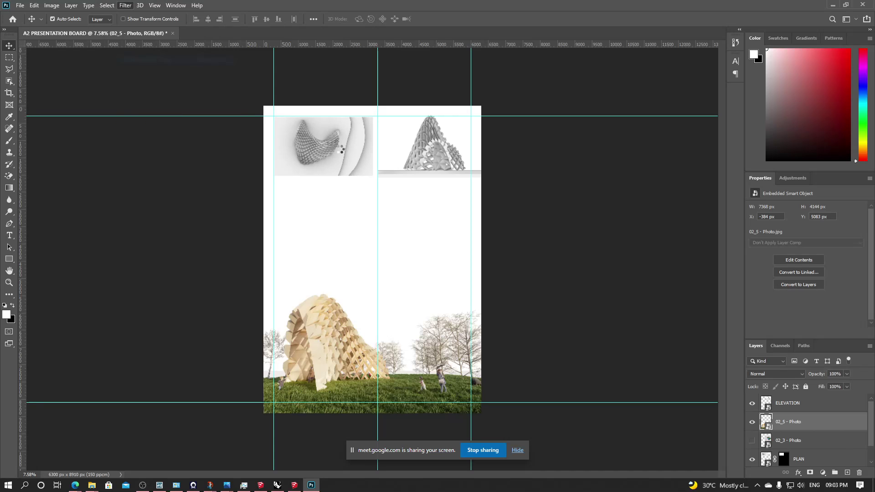
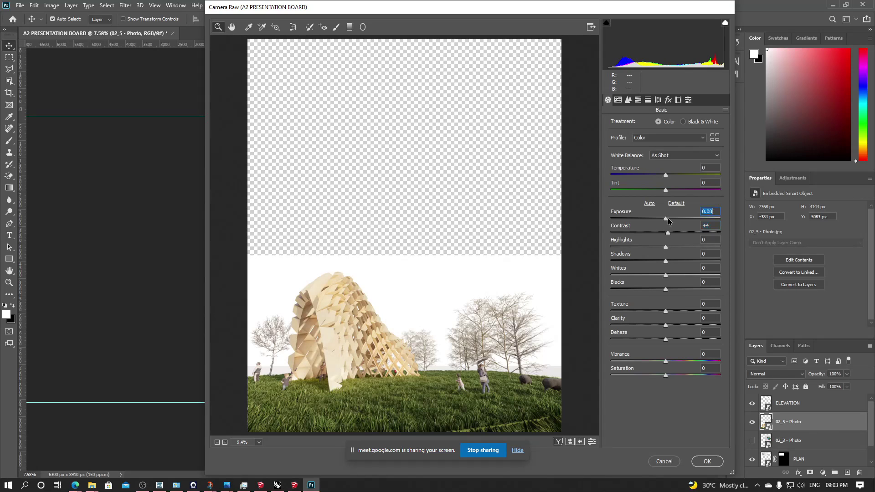
drag(668, 221, 663, 224)
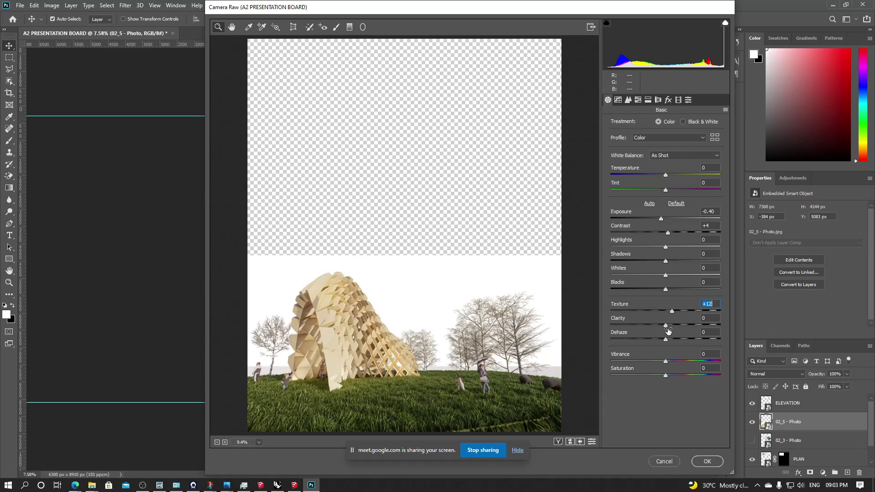
drag(665, 328, 676, 328)
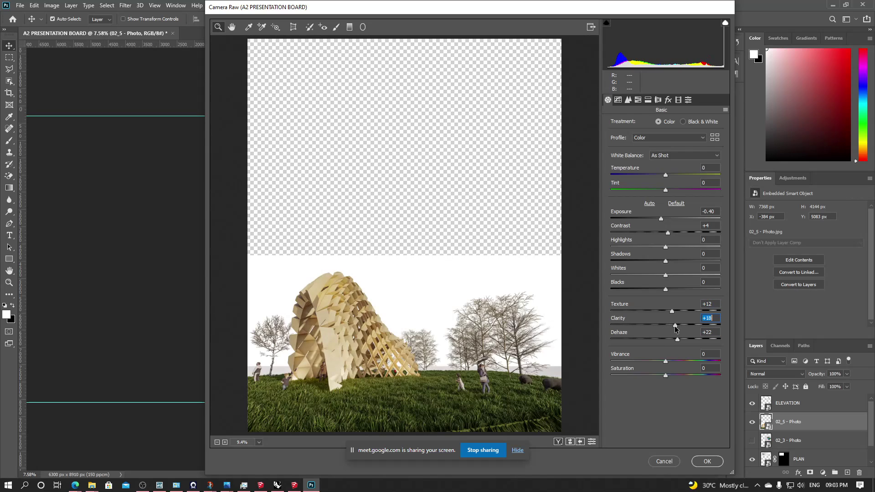
drag(663, 222, 665, 224)
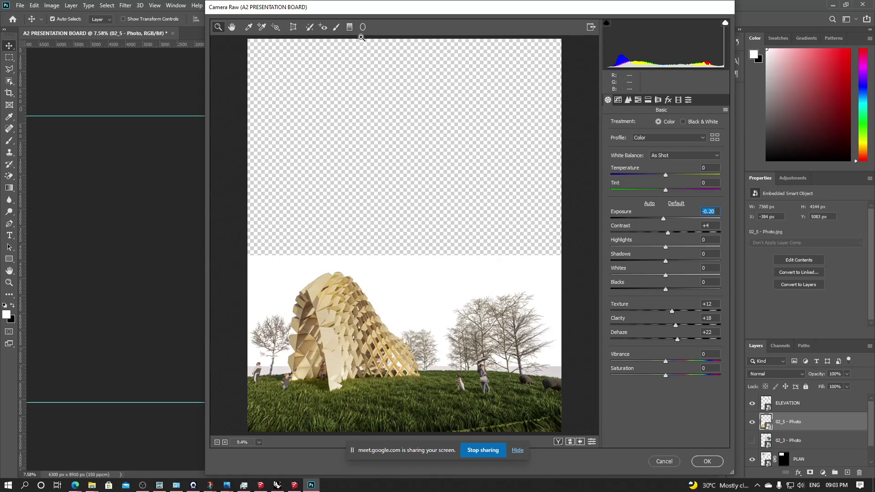
- Add a diagonal graduated filter from the upper right to the pavilion's base and apply the Camera Raw adjustments
click(350, 28)
drag(476, 121, 297, 368)
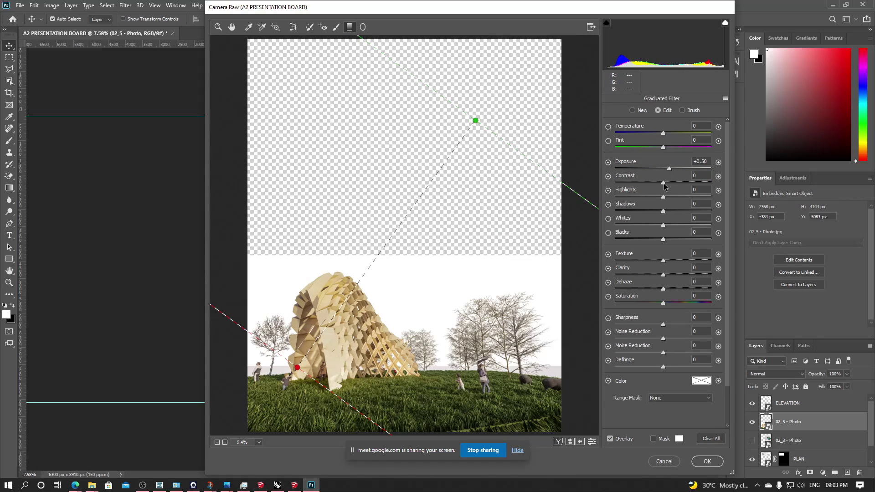
click(706, 461)
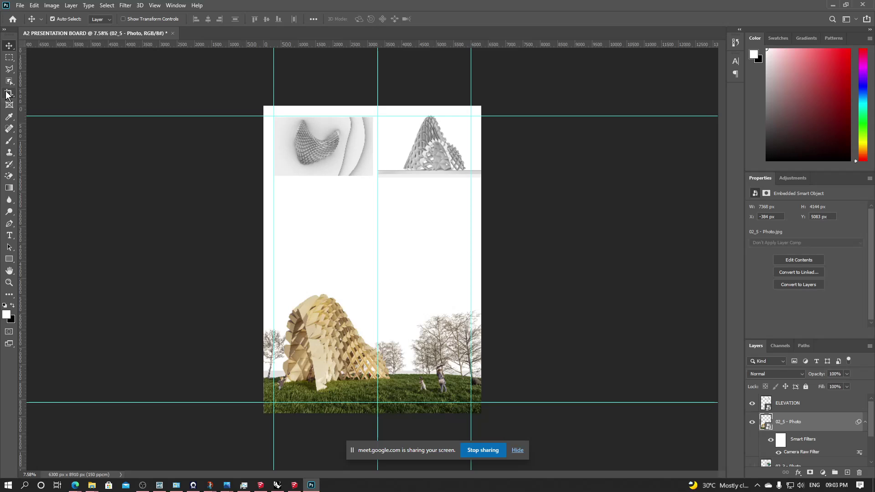
- Create a placeholder text box of about 3000 × 1887 px below the plan and colour it e4d6b8, sampled from the pavilion
click(10, 236)
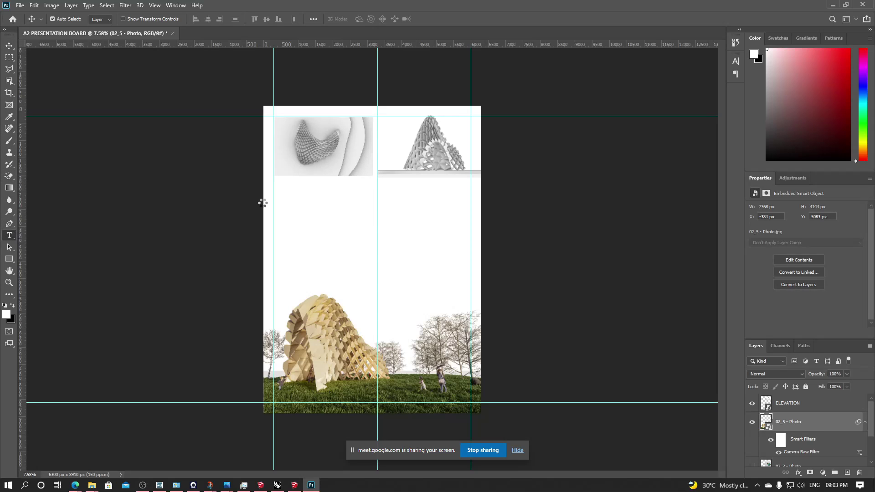
drag(274, 183, 377, 249)
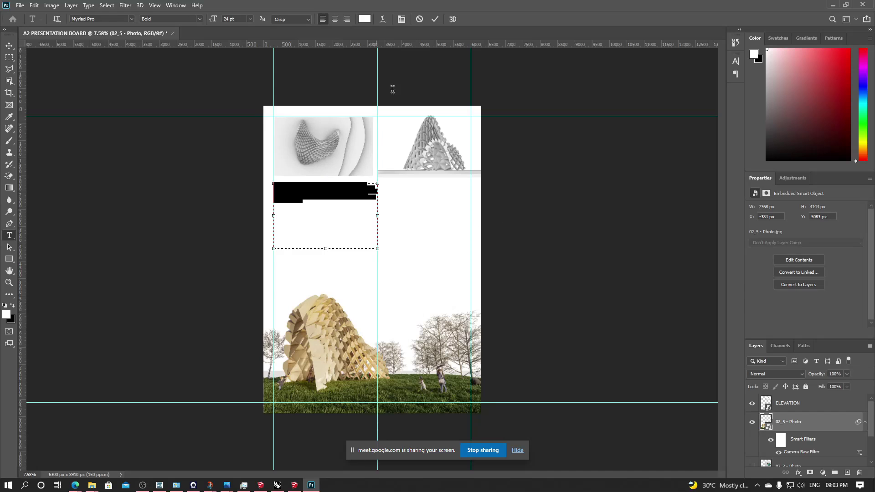
click(365, 19)
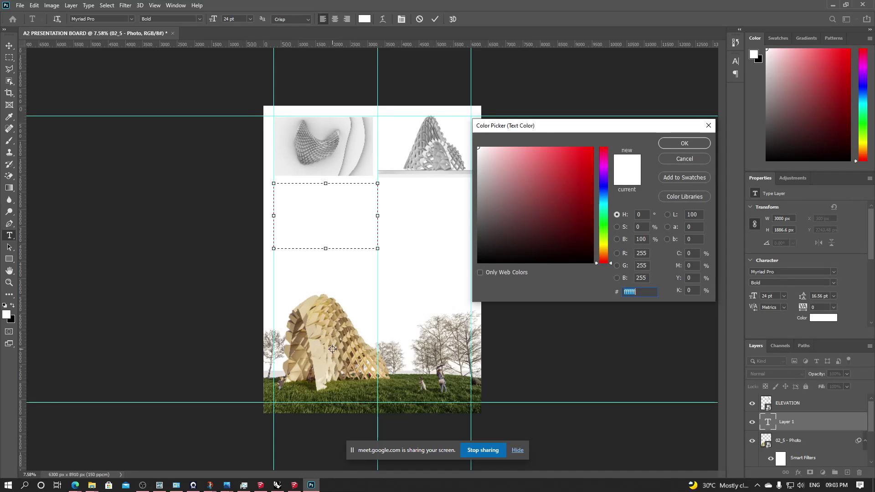
click(320, 364)
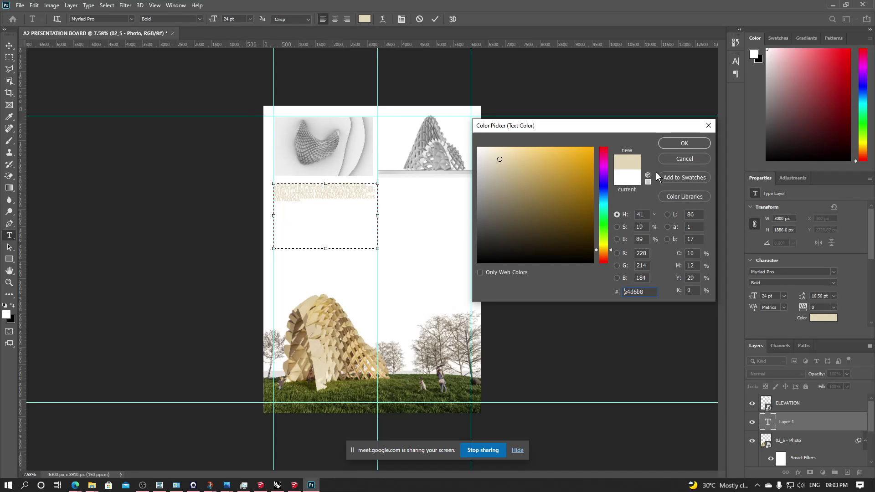
click(682, 144)
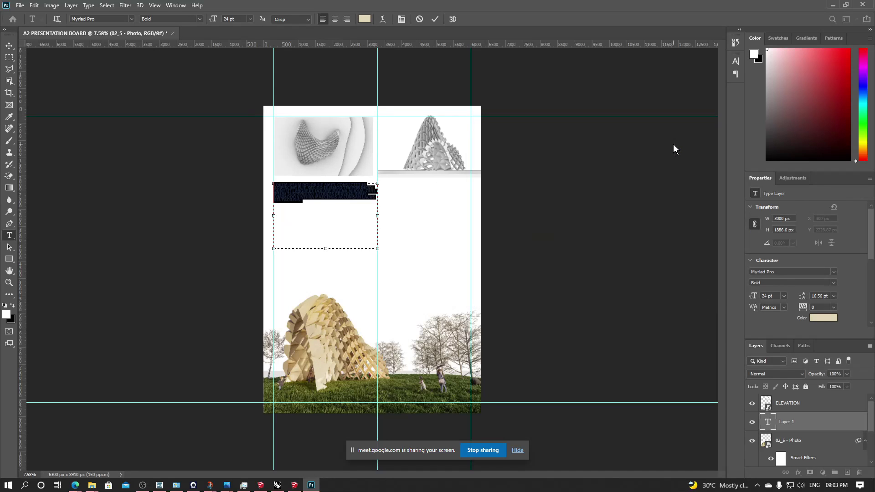
- Set the placeholder text to 12 pt and open its detailed character settings
click(249, 21)
click(246, 77)
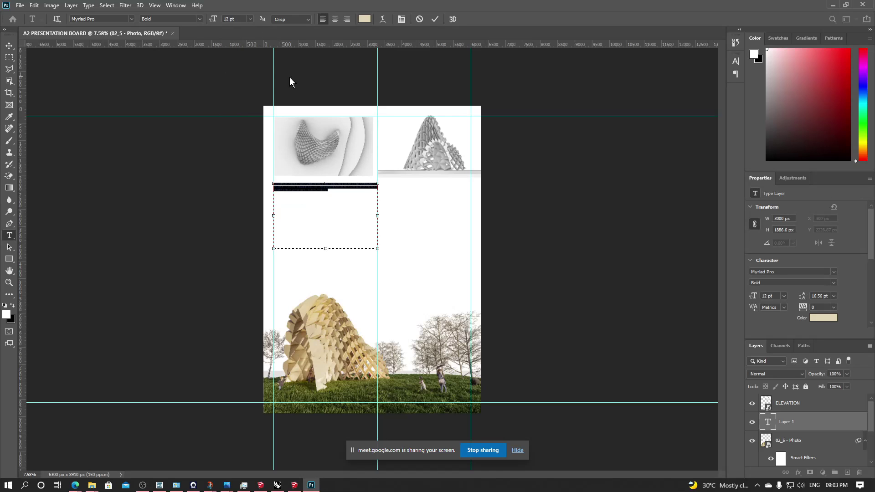
click(736, 62)
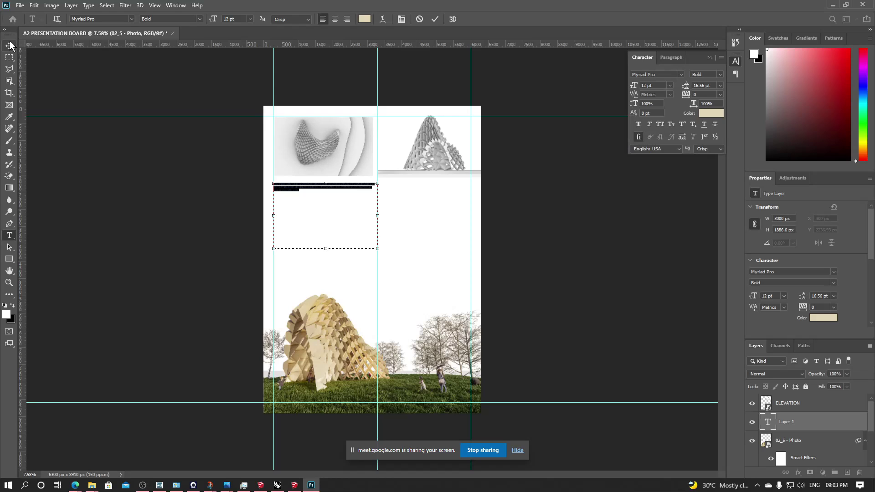
- Recolour the placeholder text with a web-safe dark grey
click(365, 19)
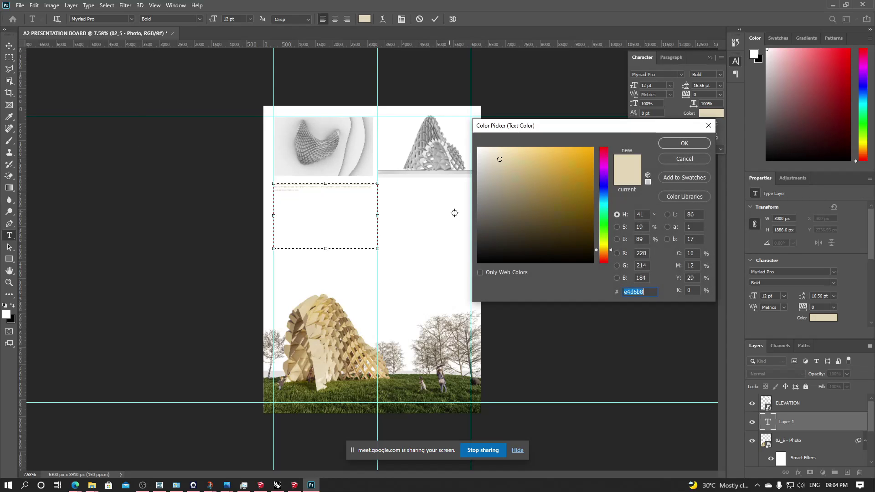
click(481, 272)
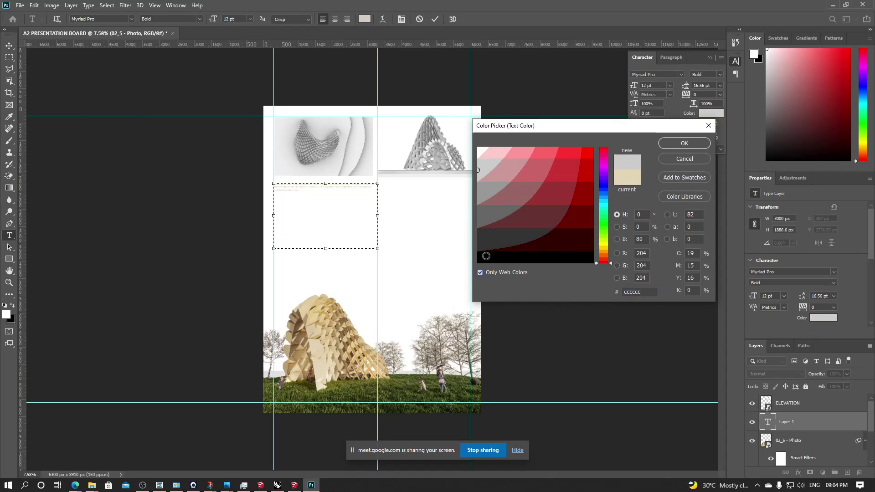
click(479, 250)
click(678, 144)
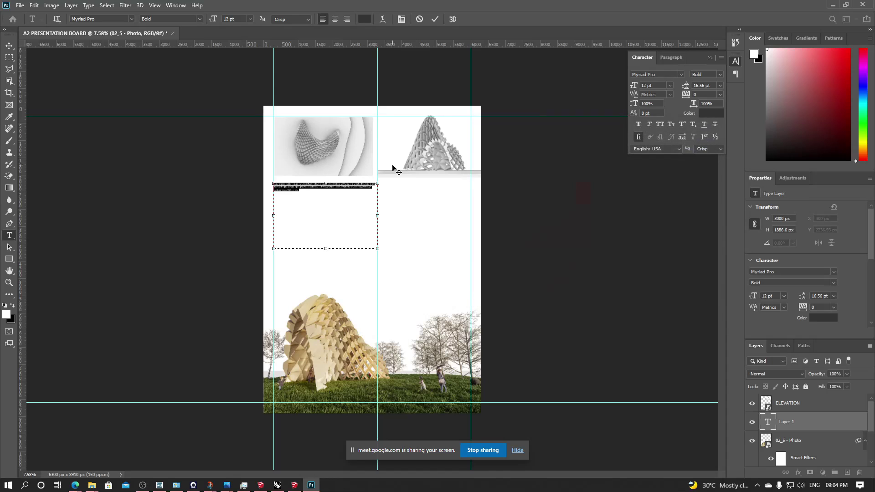
- Try a tighter line spacing on the placeholder text and undo that change
alt+scroll(374, 162, up, 10)
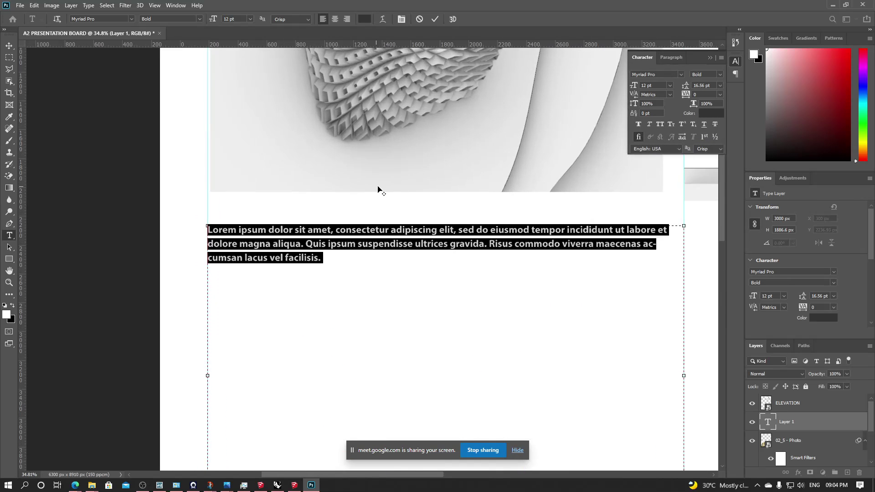
drag(687, 85, 687, 86)
key(ctrl+z)
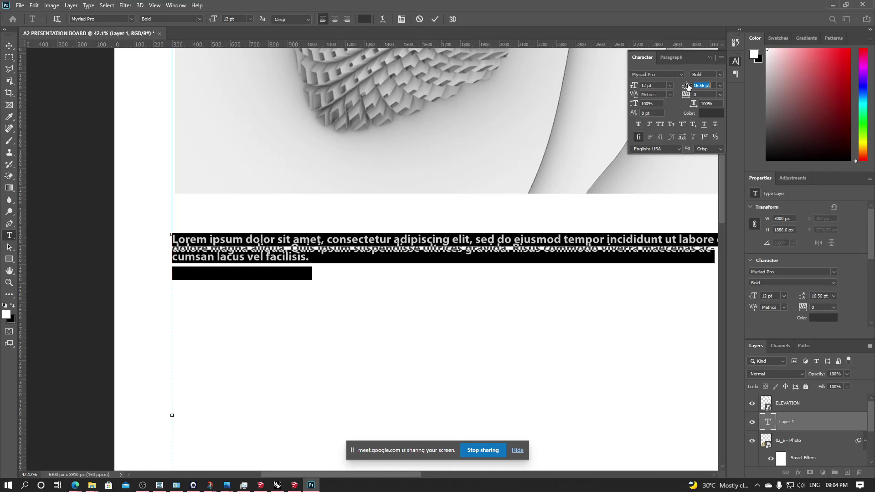
- Lengthen the text block below the plan by repeating its Lorem ipsum paragraph six more times
click(9, 46)
alt+scroll(134, 200, down, 5)
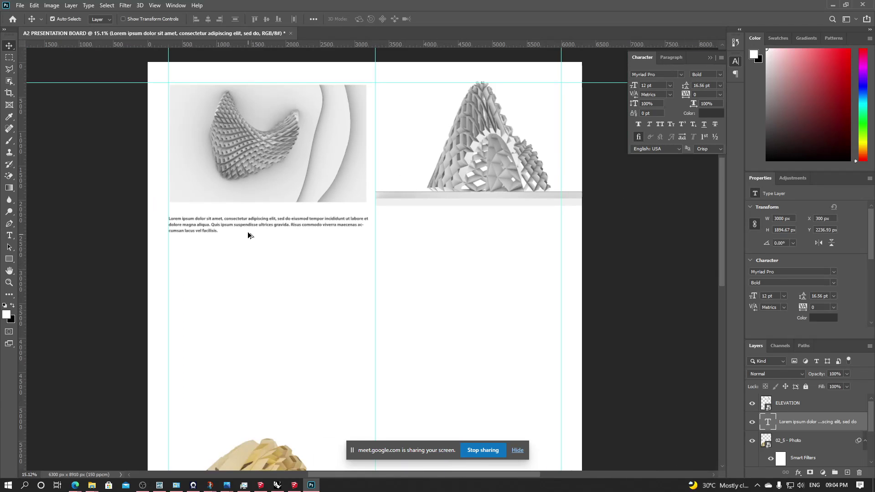
double_click(265, 224)
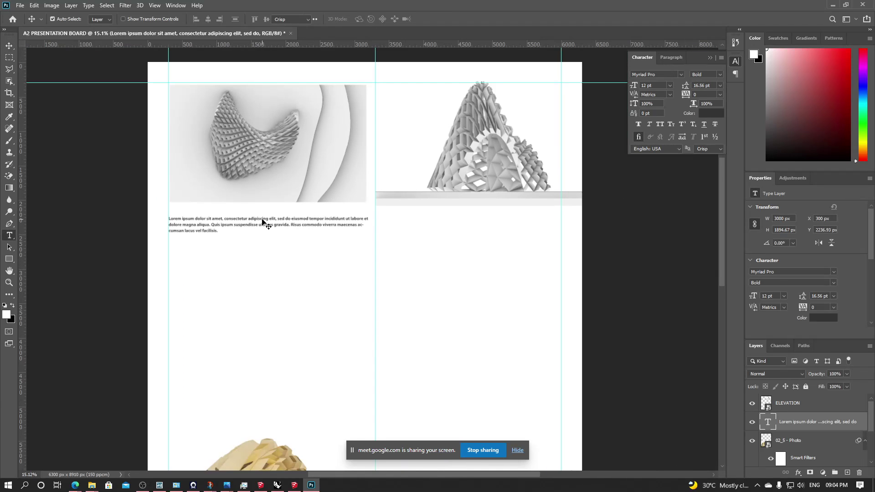
key(ctrl+c)
click(233, 240)
key(ctrl+v)
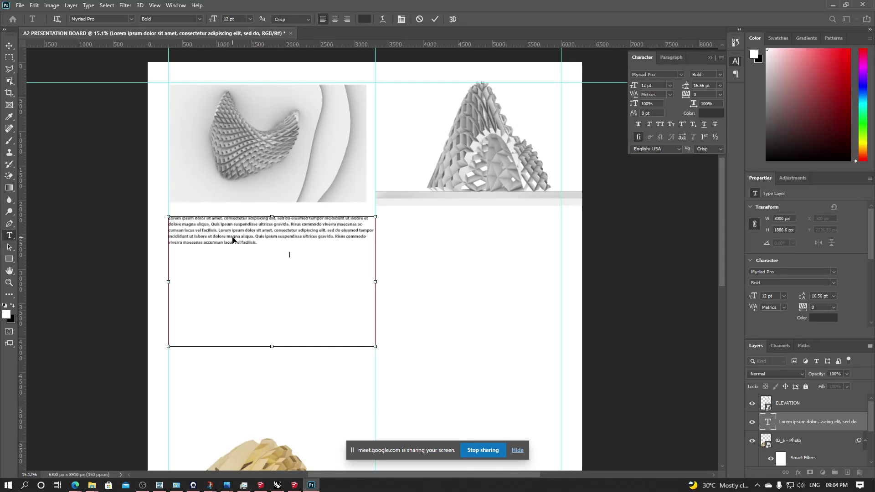
key(ctrl+v)
key(ctrl+v)
key(ctrl+v)
key(ctrl+v)
key(ctrl+v)
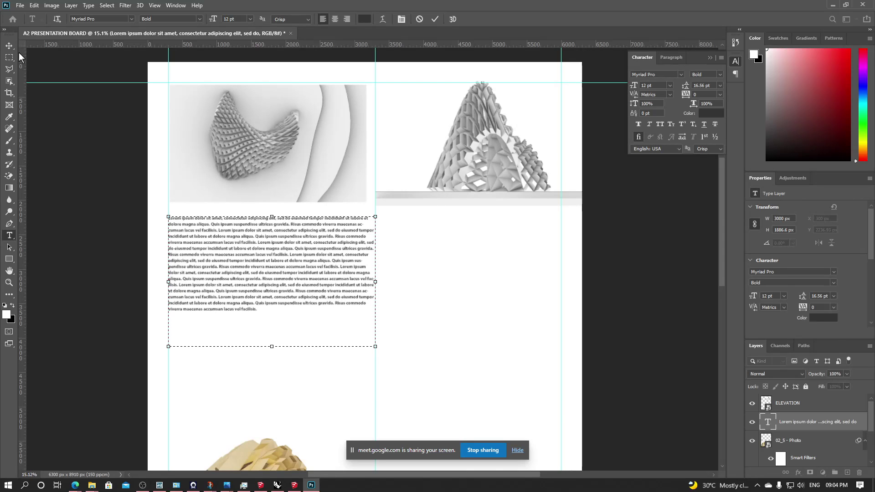
- Move the Lorem ipsum text block straight down to just above the rendered pavilion
click(10, 46)
drag(301, 276, 301, 322)
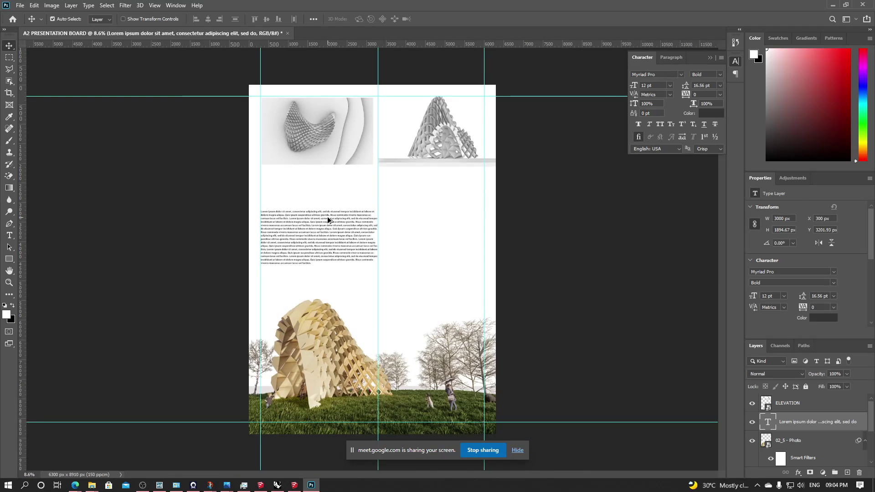
alt+scroll(327, 217, up, 2)
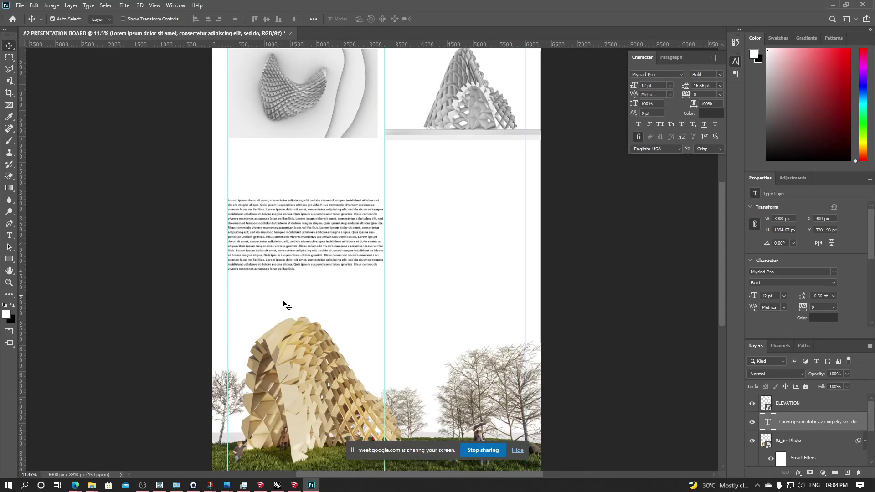
drag(299, 254, 299, 267)
- Add a separate text line reading "PARAMETRIC pAVILION" in the gap between the plan and the text block
click(10, 235)
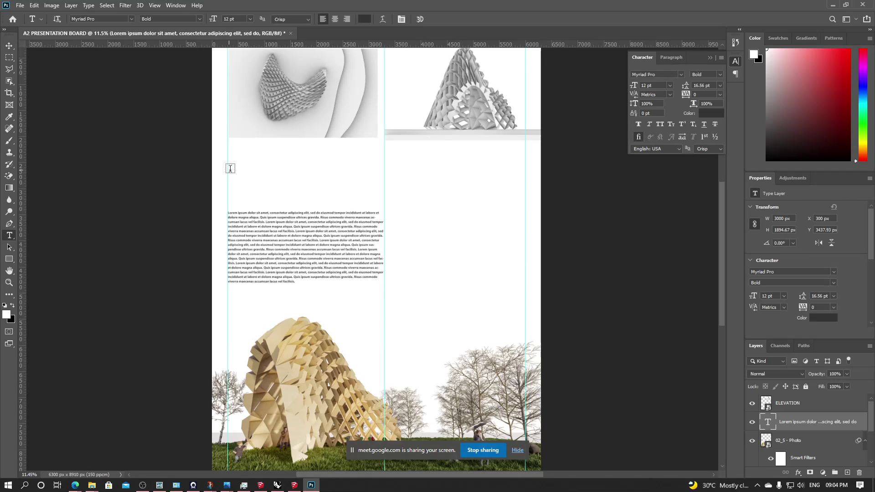
click(250, 169)
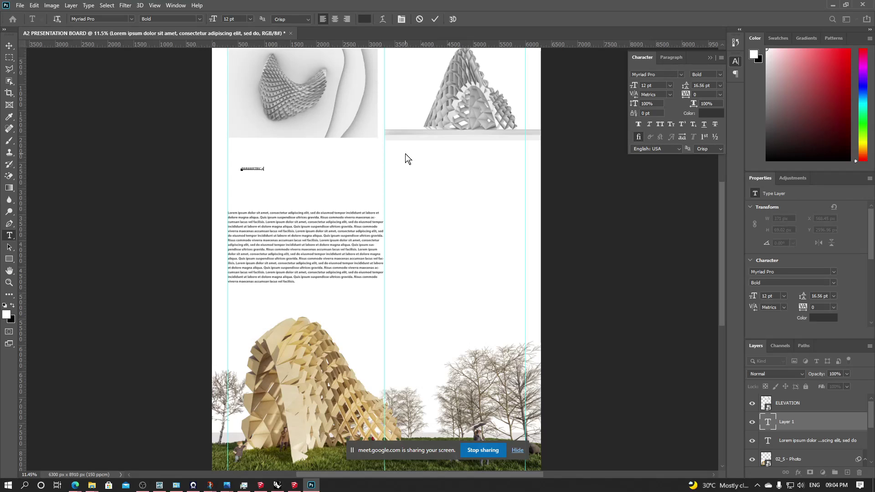
text(PARAMETRIC pAVILION)
click(10, 46)
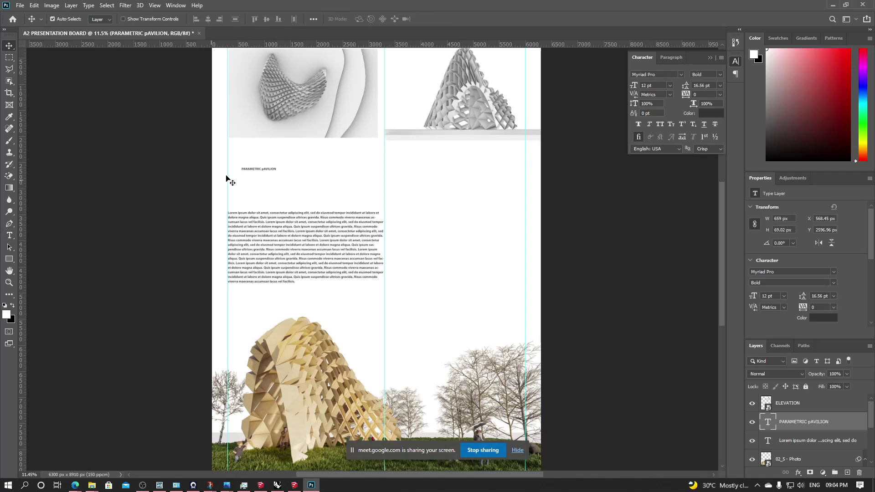
- Set the title to 60 pt and correct its wording to "PARAMETRIC PAVILION"
click(263, 169)
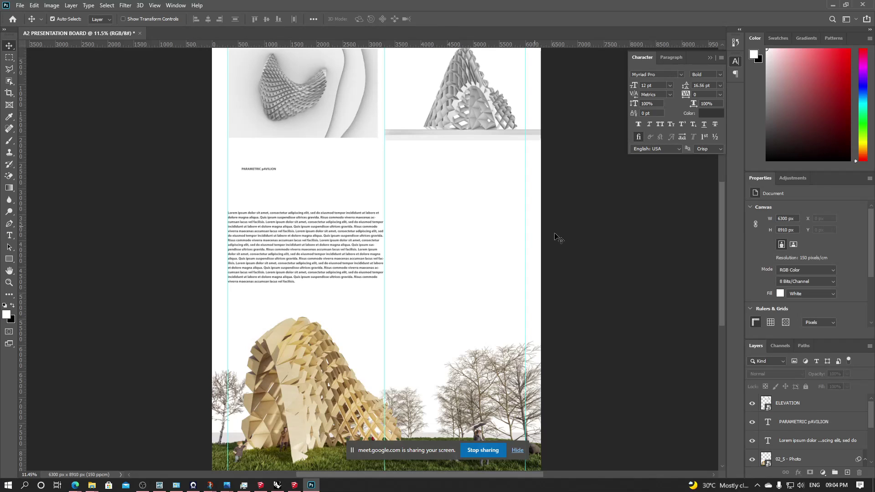
double_click(276, 172)
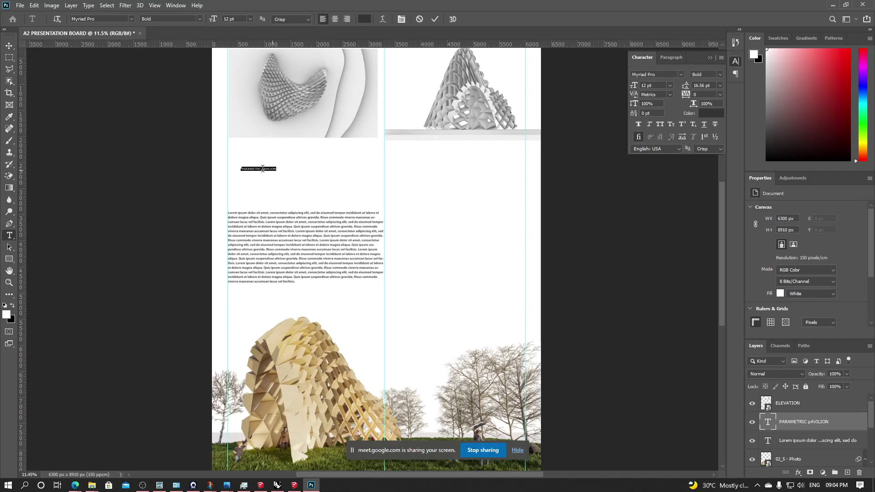
click(250, 19)
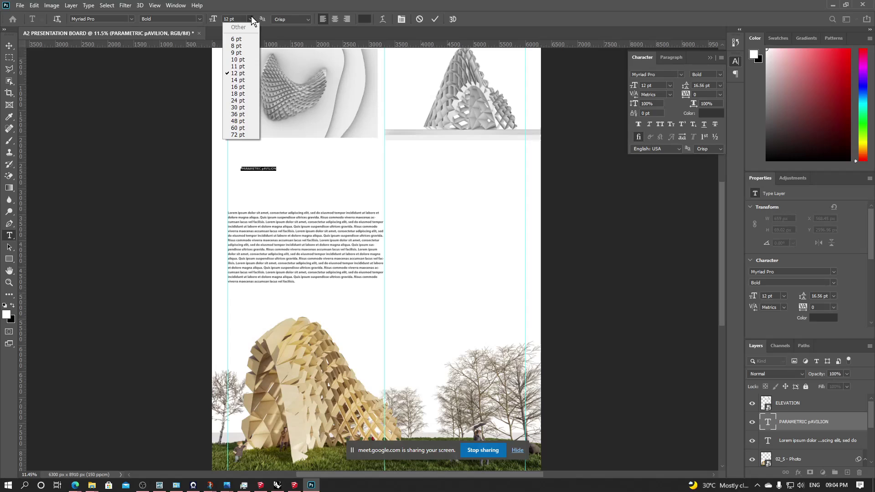
click(249, 127)
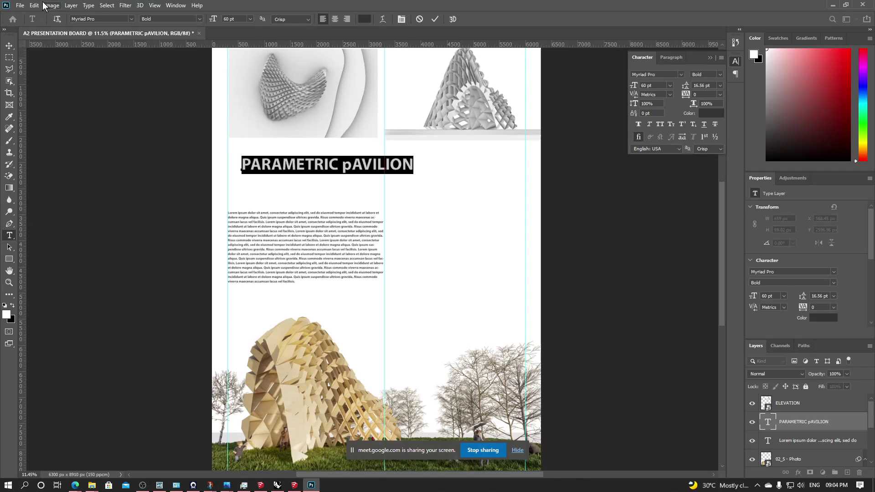
click(354, 167)
key(Delete)
text(P)
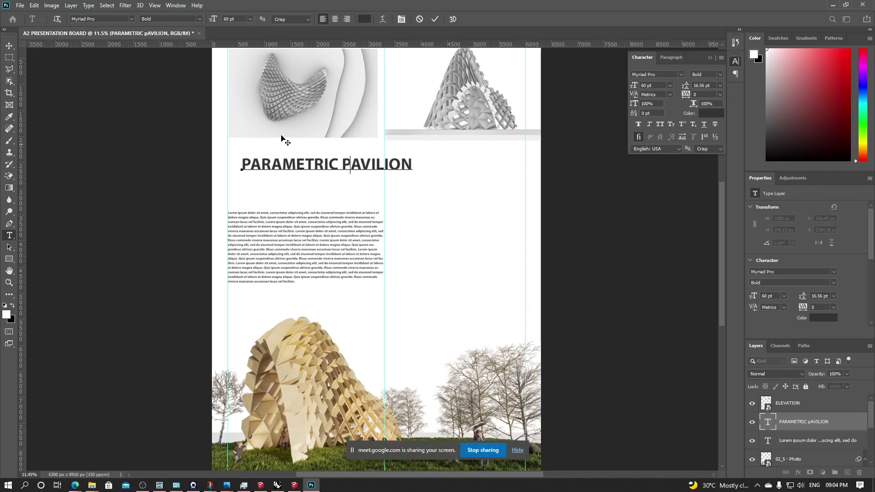
click(9, 45)
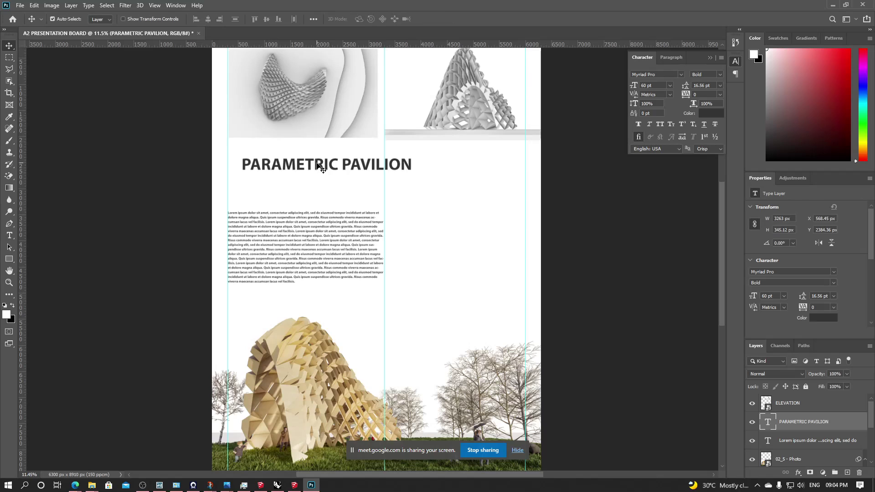
- Stack the title directly above the text block at the left margin guide and move both down closer to the pavilion
drag(316, 164, 301, 155)
drag(299, 235, 299, 188)
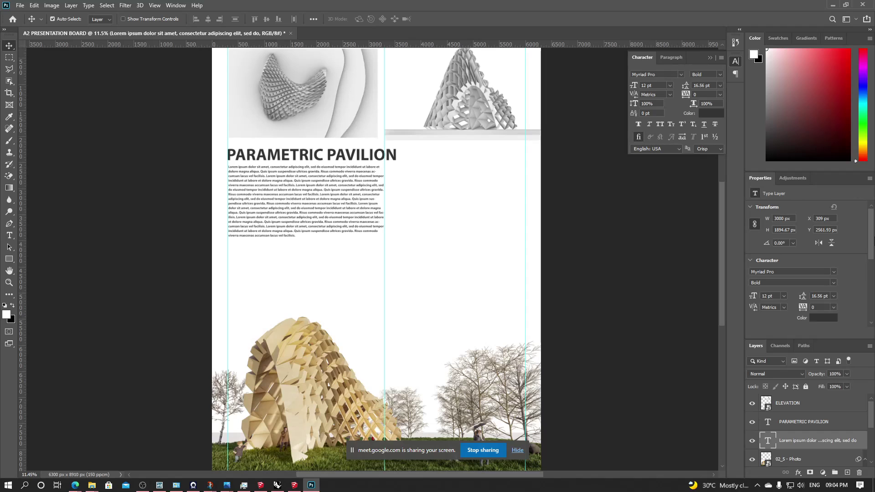
shift+click(351, 159)
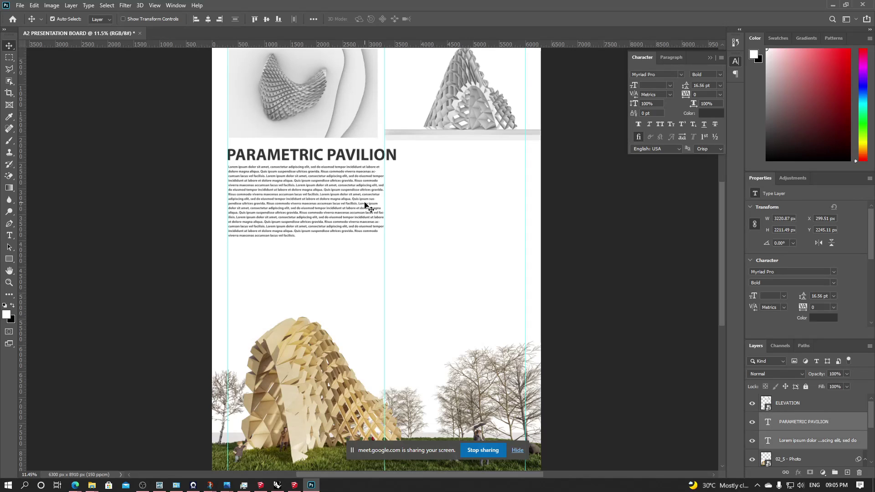
drag(366, 203, 367, 245)
alt+scroll(366, 245, down, 3)
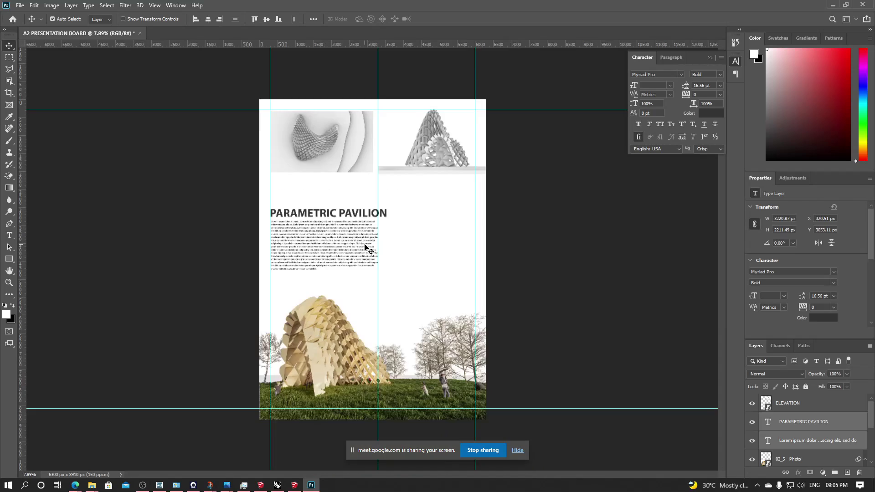
- Add a square solid colour fill in 333333 over the plan, starting at the upper-left intersection of the margin guides
alt+scroll(429, 204, up, 2)
alt+scroll(345, 120, up, 2)
click(327, 125)
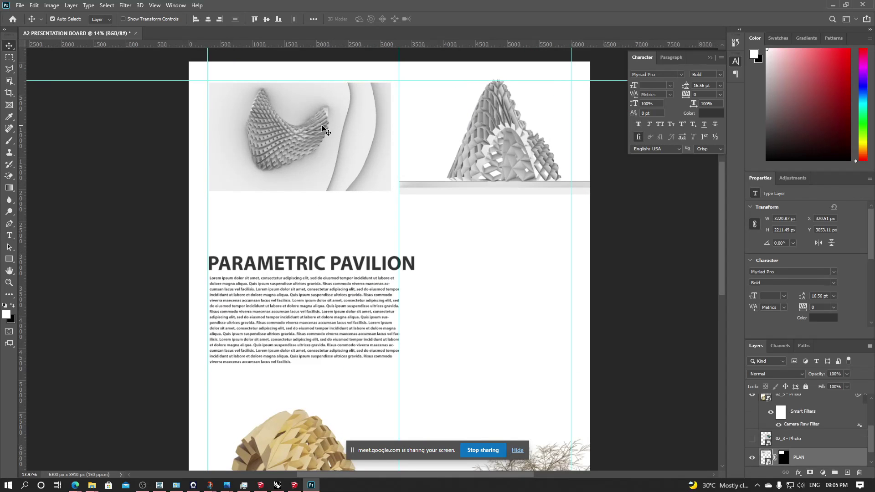
click(8, 58)
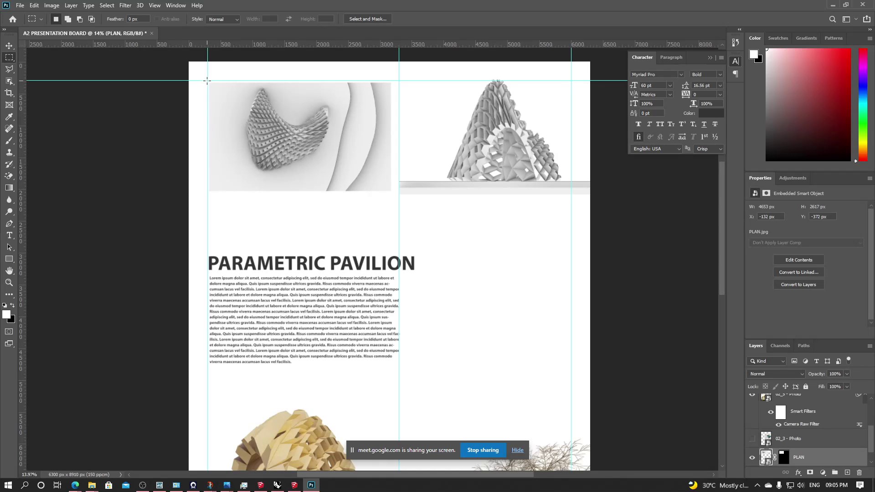
shift+drag(207, 81, 574, 242)
click(823, 473)
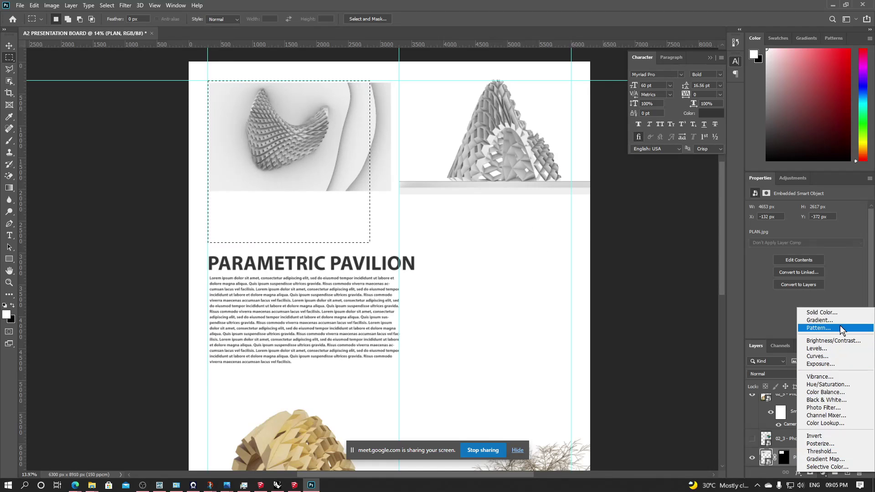
click(844, 312)
click(486, 246)
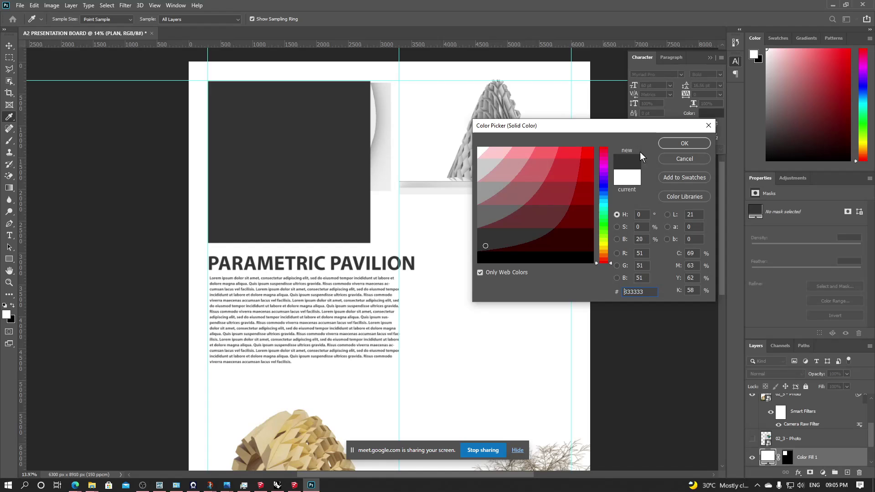
click(684, 143)
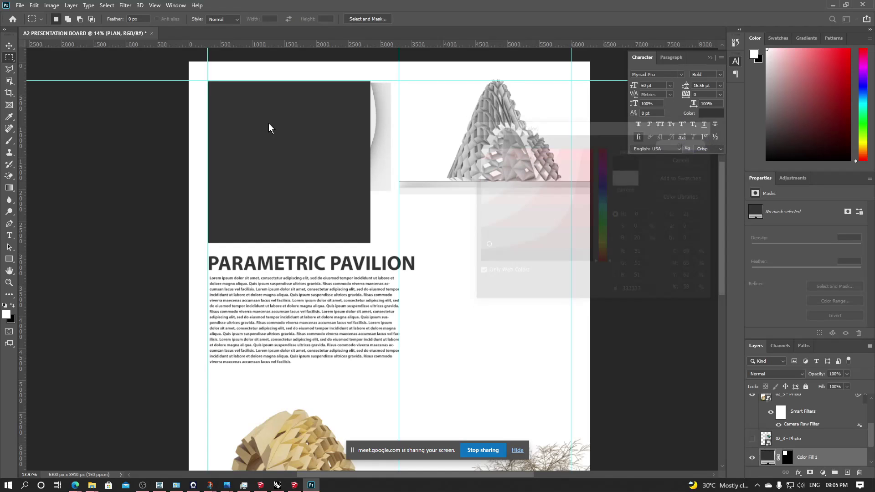
- Duplicate the dark square to the right behind the elevation and shift both squares slightly right between the outer margin guides
click(9, 46)
alt+drag(274, 145, 460, 148)
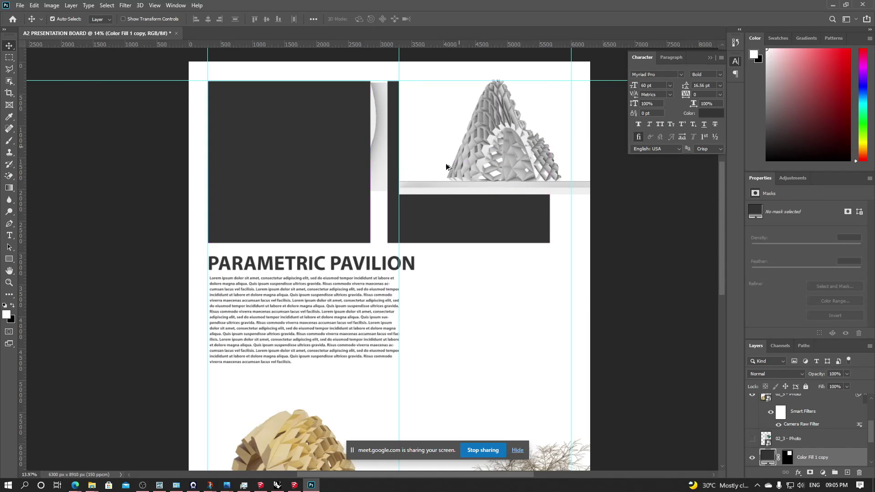
shift+click(349, 222)
mouse_move(341, 222)
mouse_down()
mouse_move(362, 221)
mouse_move(348, 221)
mouse_up()
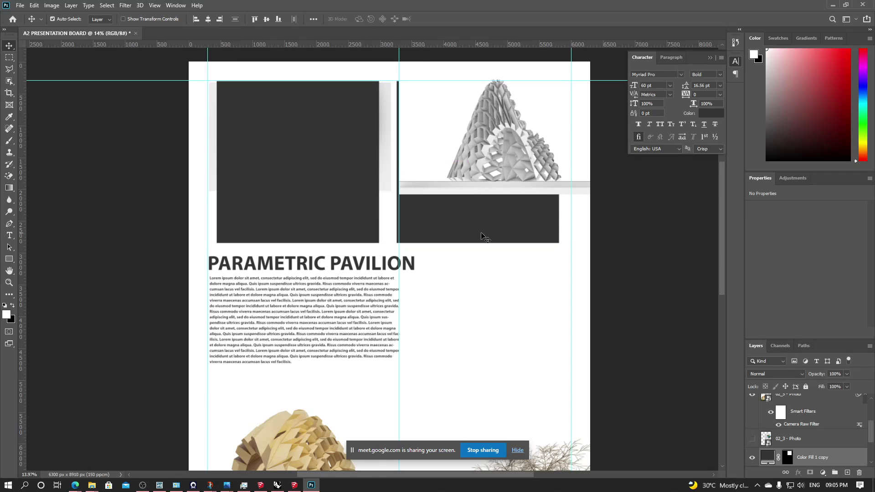
click(654, 238)
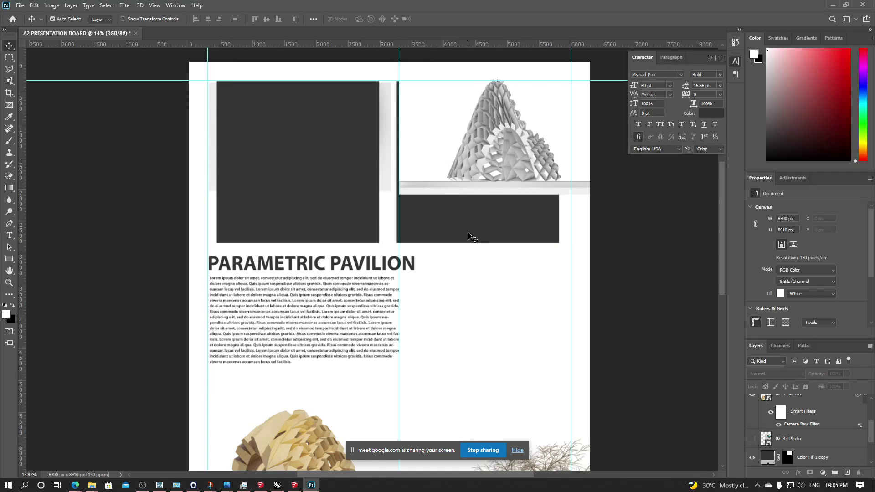
- Move the PARAMETRIC PAVILION title to line up with the left edge of the first dark square
double_click(283, 269)
click(111, 160)
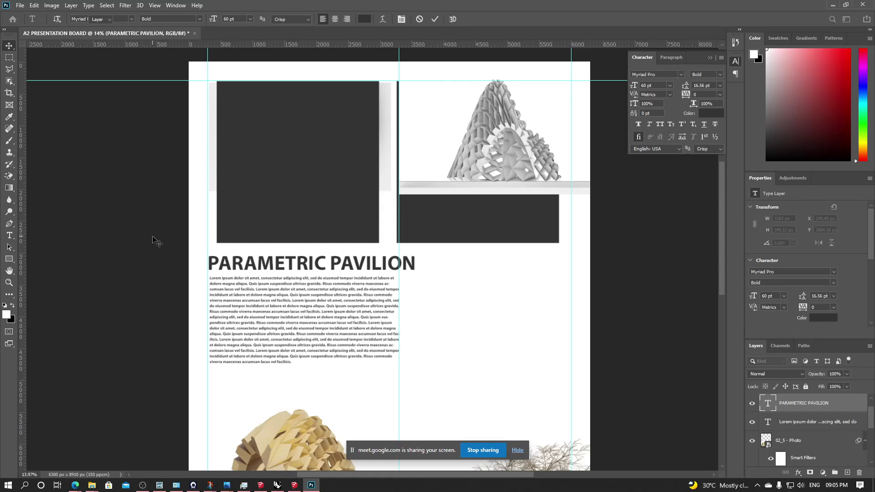
drag(243, 267, 262, 262)
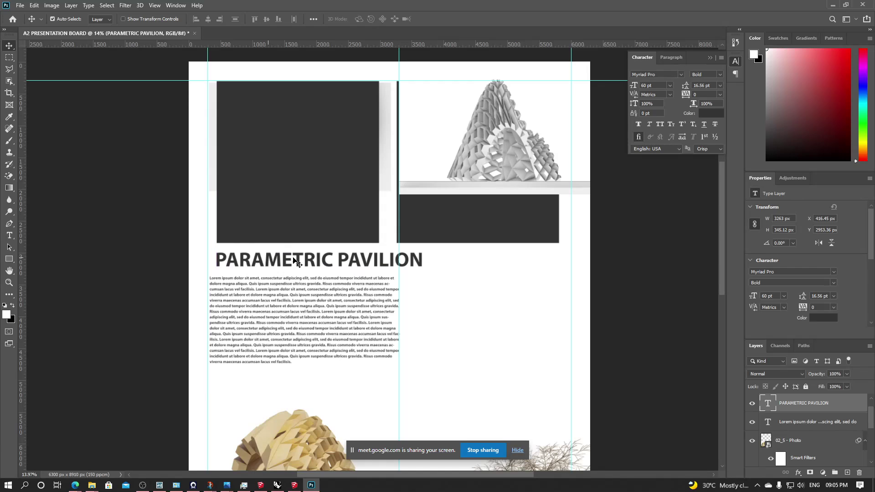
- Reduce the PARAMETRIC PAVILION title to 48 pt and align the text block below with the title's left edge
double_click(313, 256)
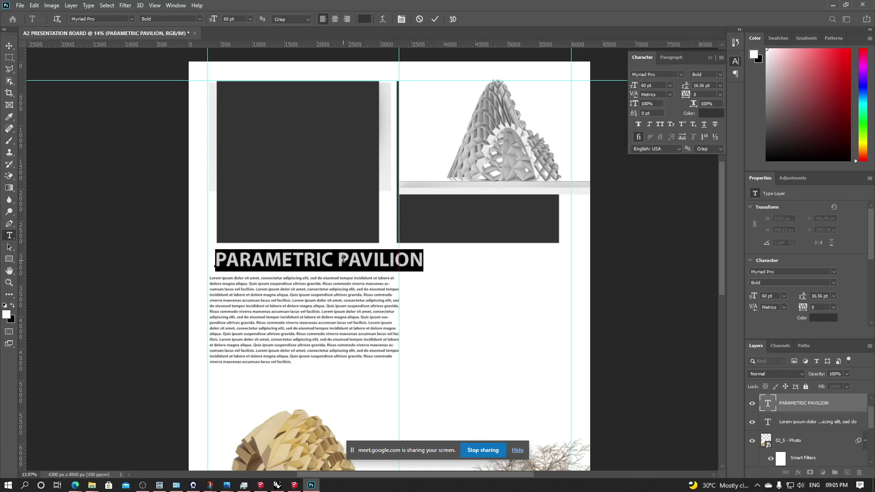
click(250, 20)
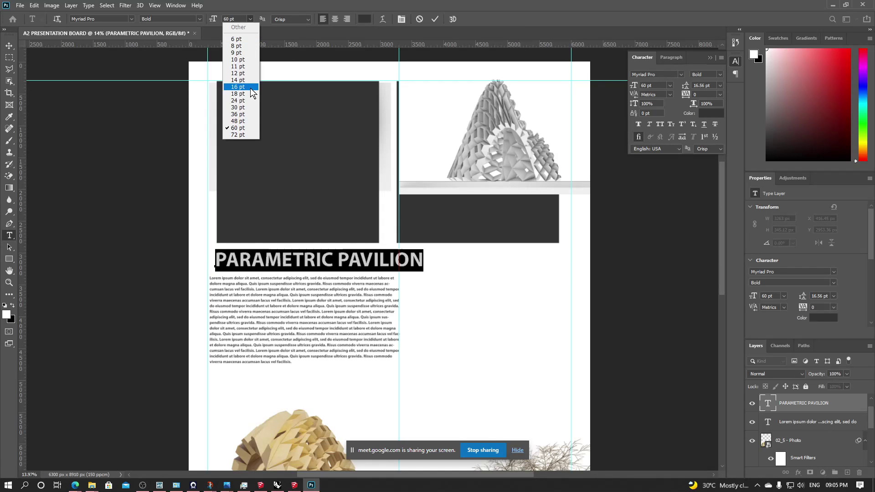
click(249, 120)
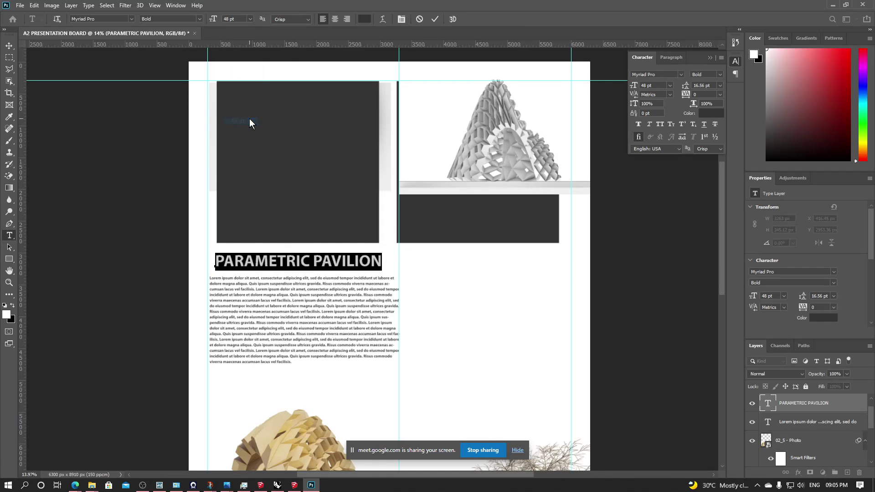
click(13, 48)
mouse_move(261, 282)
mouse_down()
mouse_move(267, 276)
mouse_move(267, 285)
mouse_up()
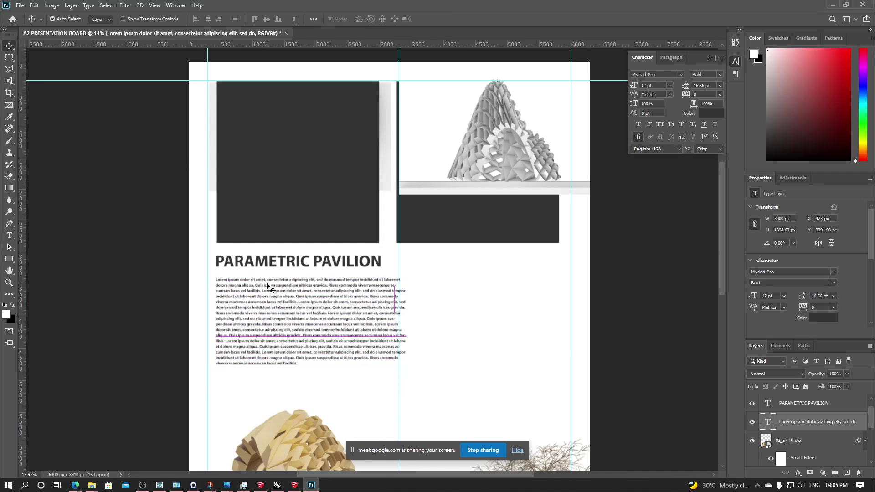
double_click(275, 289)
key(ctrl+a)
click(9, 46)
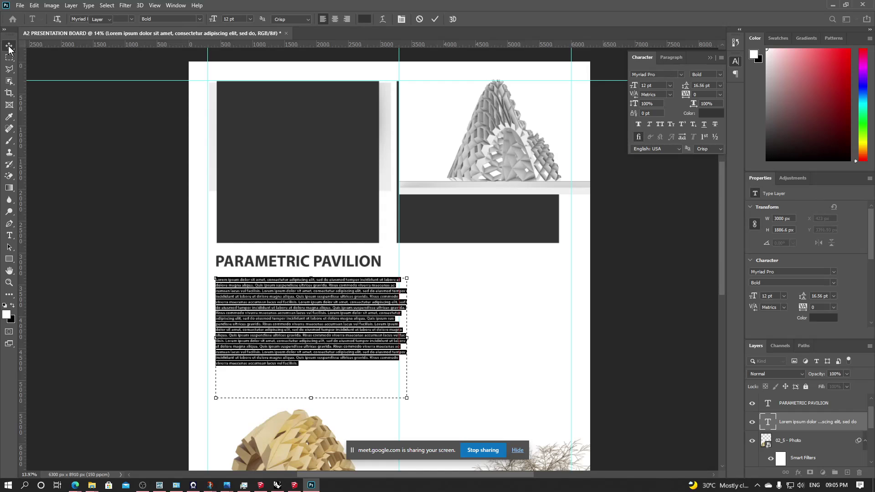
alt+scroll(258, 288, up, 4)
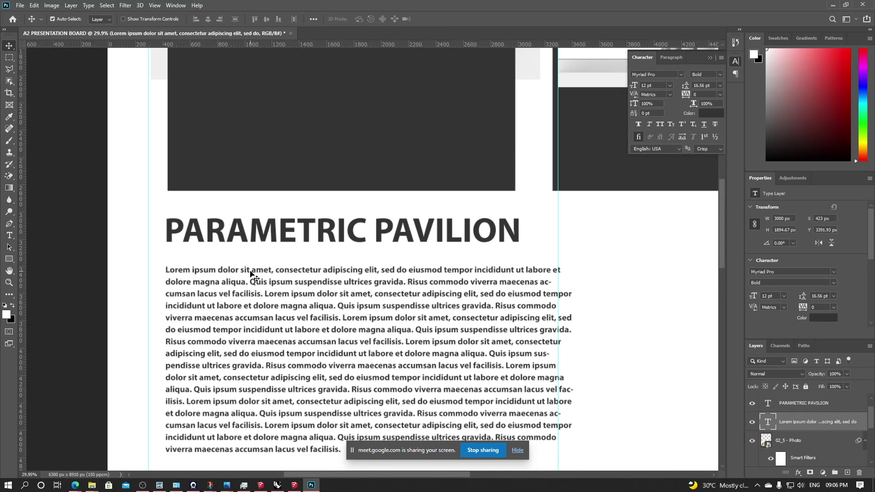
double_click(253, 276)
key(ctrl+a)
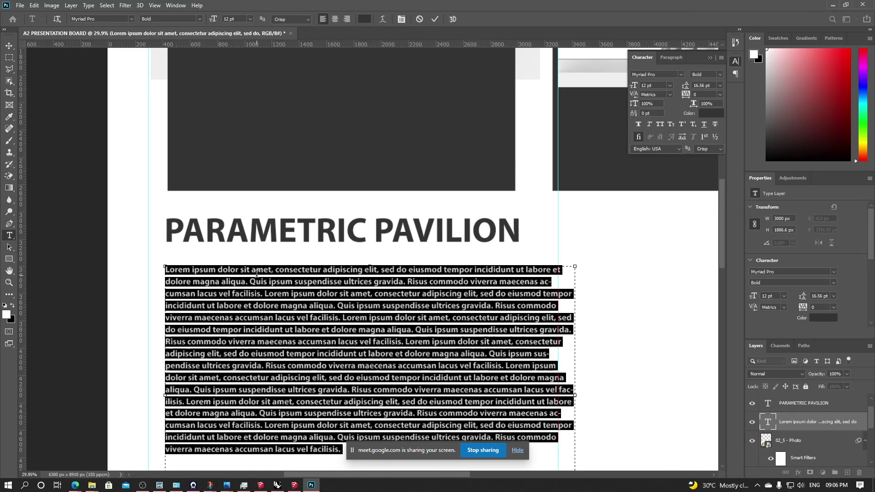
click(8, 45)
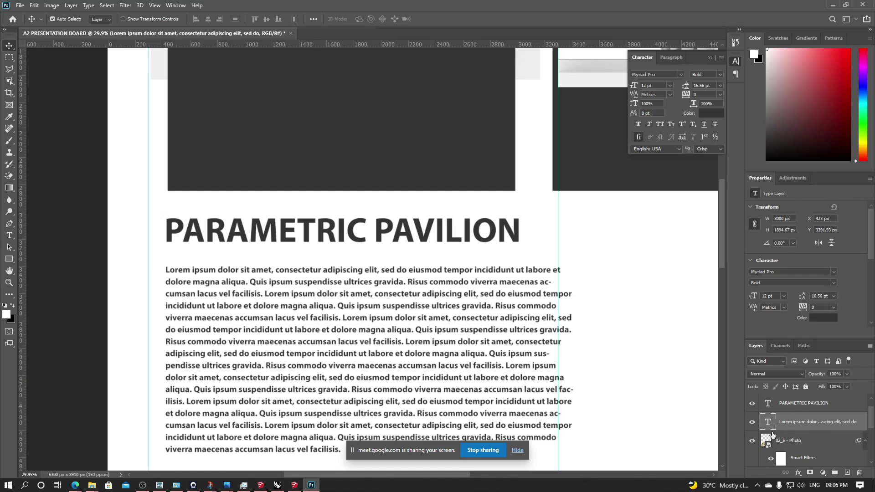
alt+scroll(348, 266, down, 1)
scroll(219, 260, down, 2)
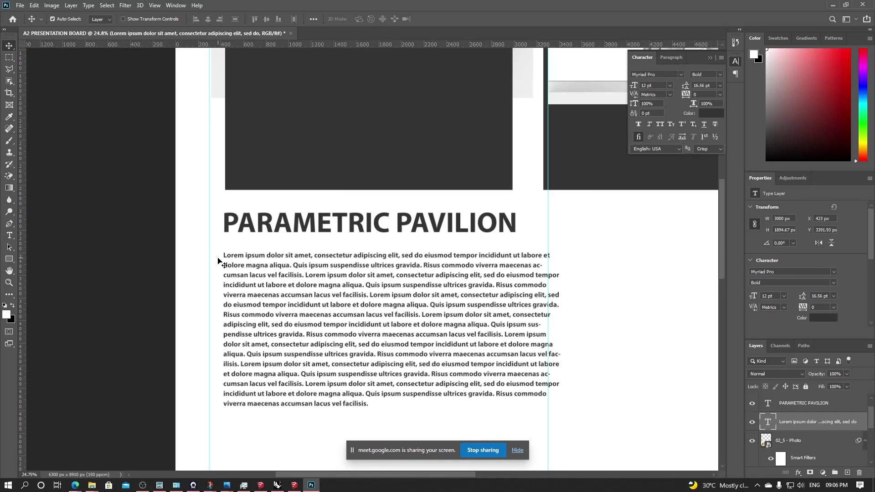
alt+drag(267, 284, 325, 340)
scroll(274, 264, down, 1)
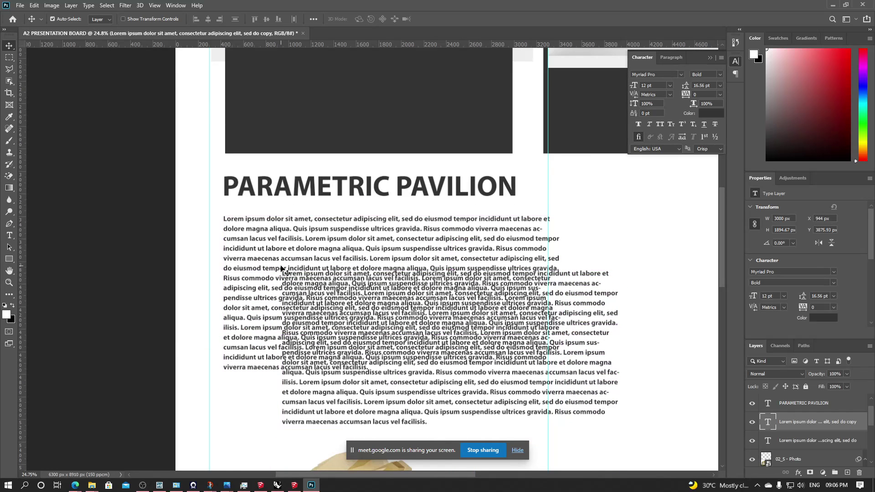
key(ctrl+z)
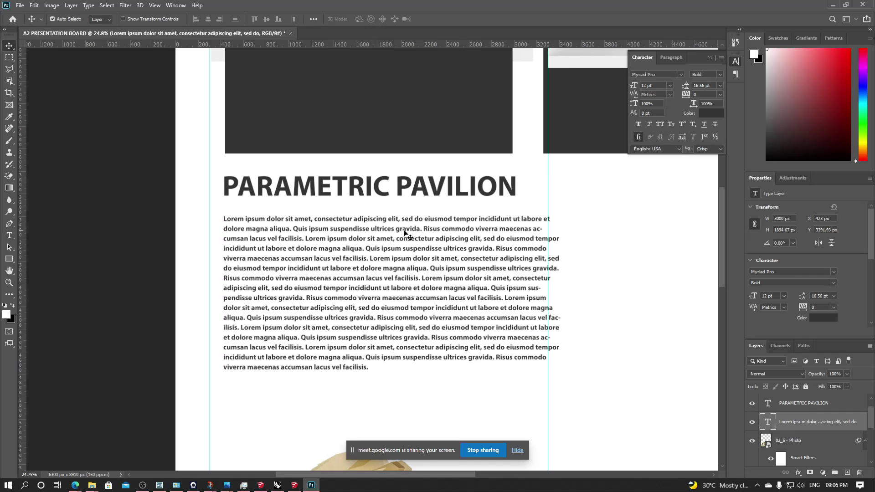
- Scale the text block to about 87.5% to match the title's width and move it up beneath the title
key(ctrl+t)
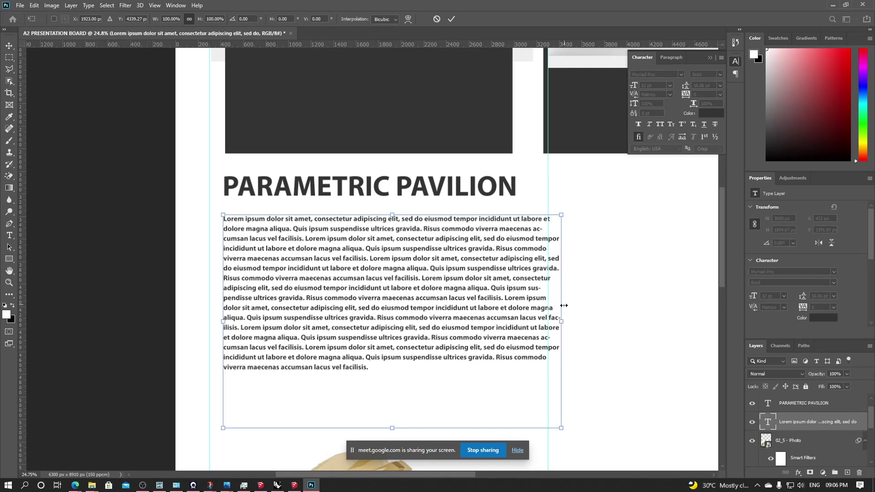
drag(561, 320, 519, 285)
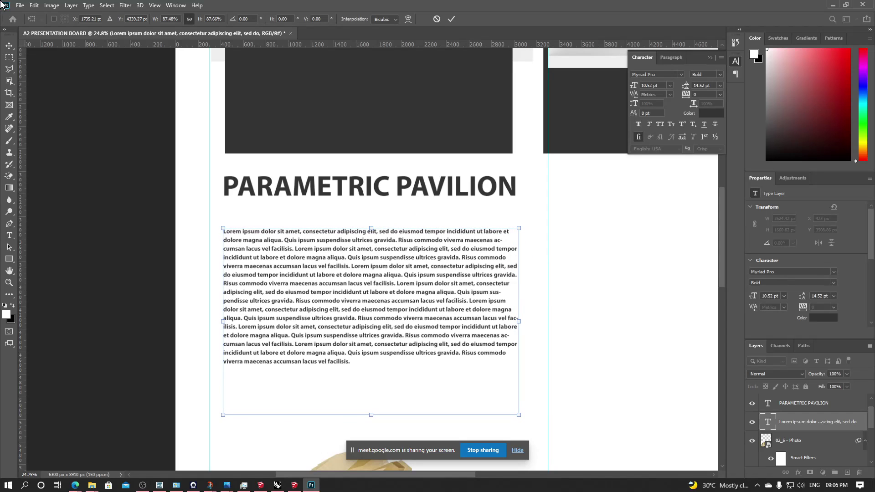
click(9, 45)
drag(393, 232, 391, 210)
- Move the elevation image left and slightly down so it spans the second dark square
alt+scroll(346, 272, down, 5)
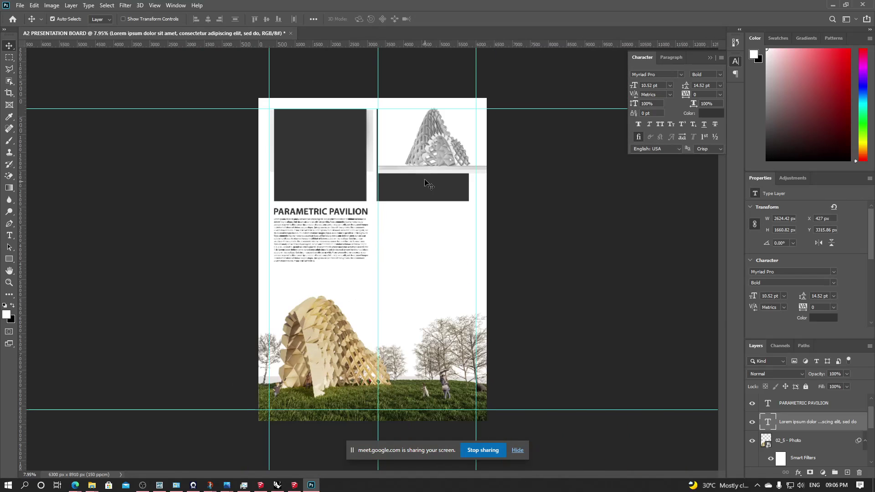
click(428, 158)
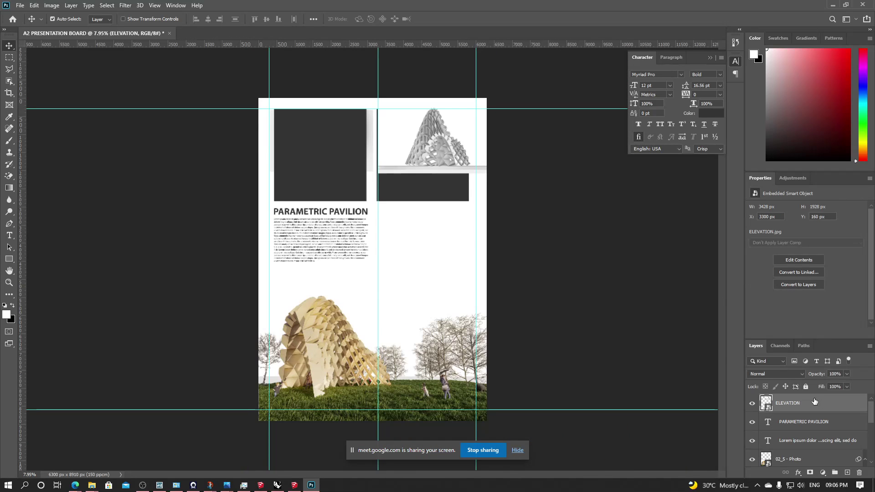
drag(453, 171, 436, 170)
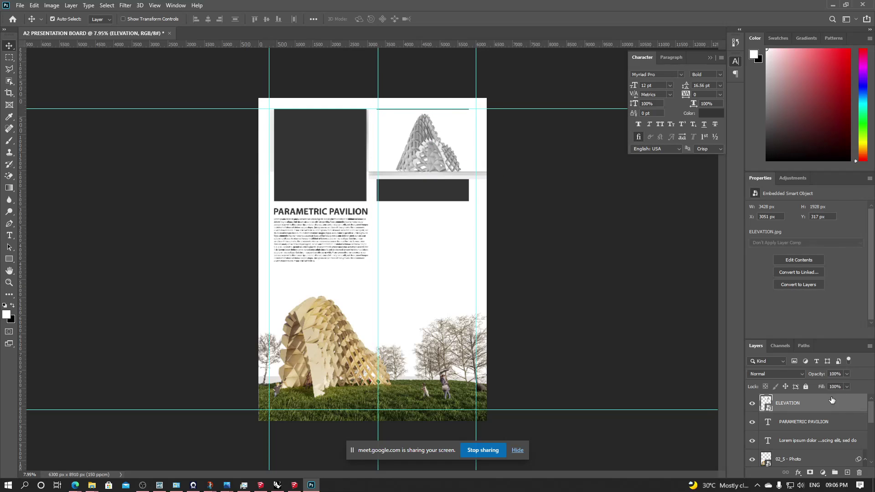
- Place both dark fill layers directly below the ELEVATION layer and clip the elevation to Color Fill 1 copy
click(427, 199)
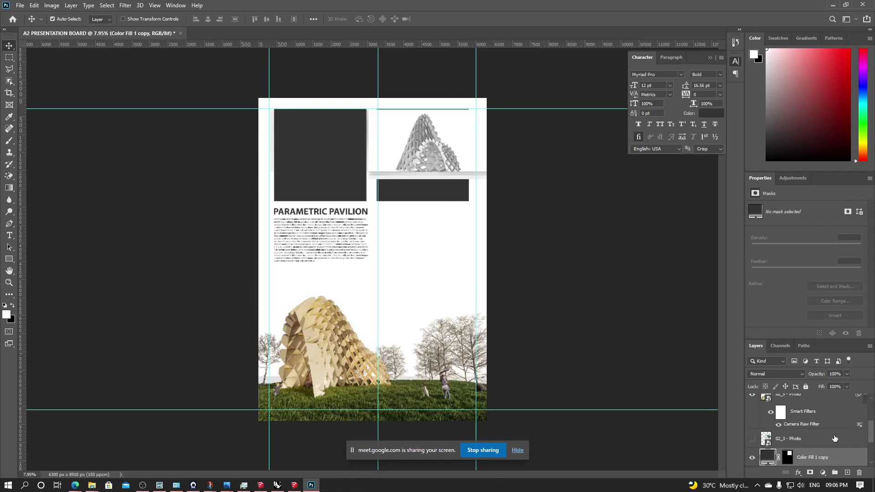
click(416, 196)
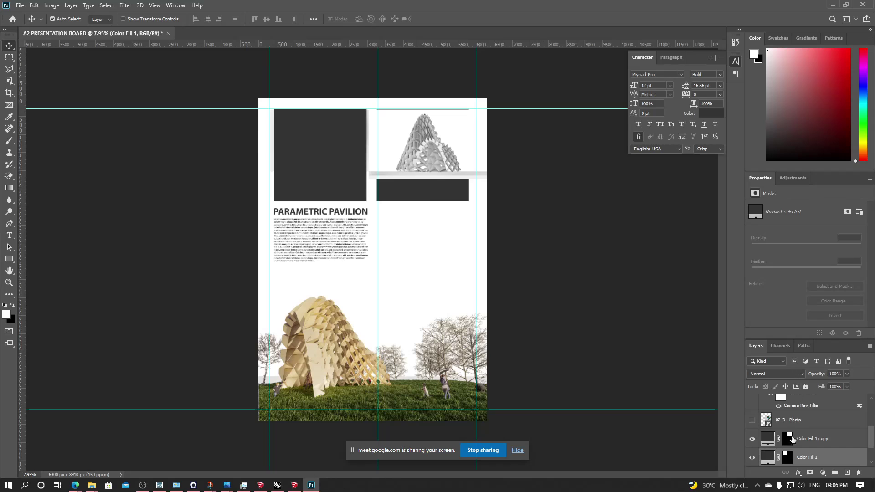
drag(803, 458, 814, 407)
right_click(814, 407)
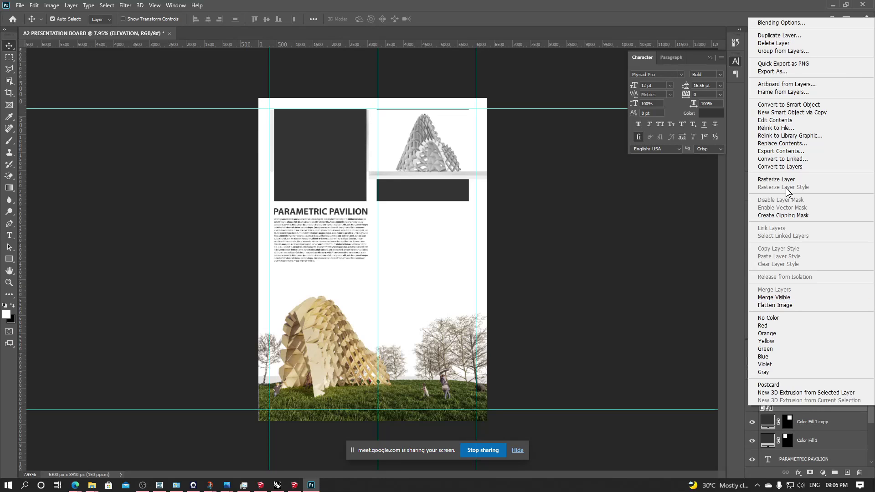
click(793, 215)
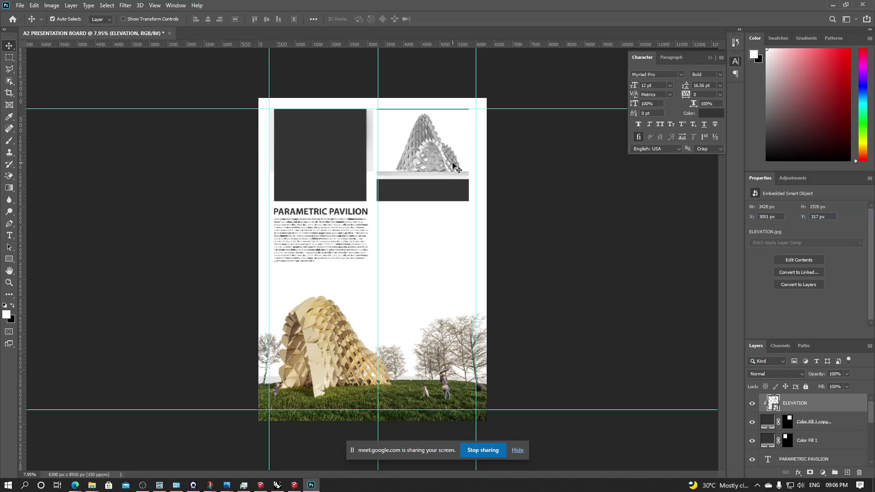
- Enlarge the clipped elevation to about 4523 x 2543 px and position it to fill its square
drag(451, 153, 444, 149)
key(ctrl+t)
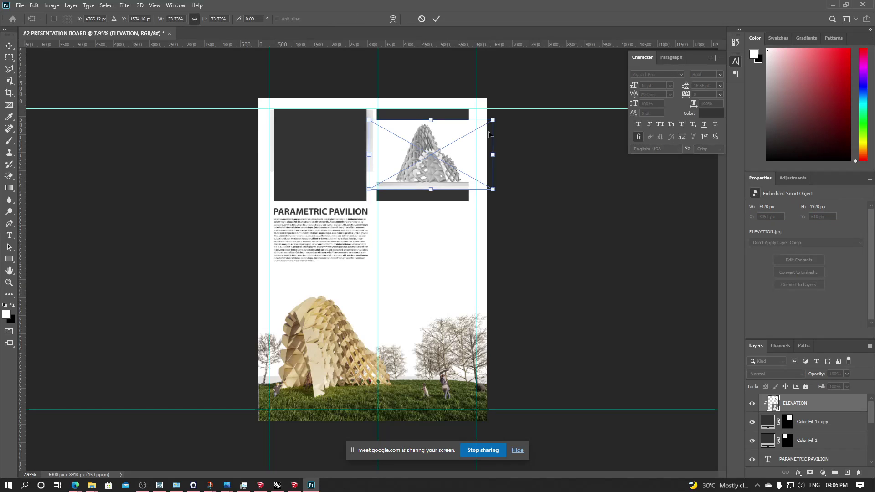
drag(494, 118, 533, 98)
drag(457, 139, 431, 146)
key(Return)
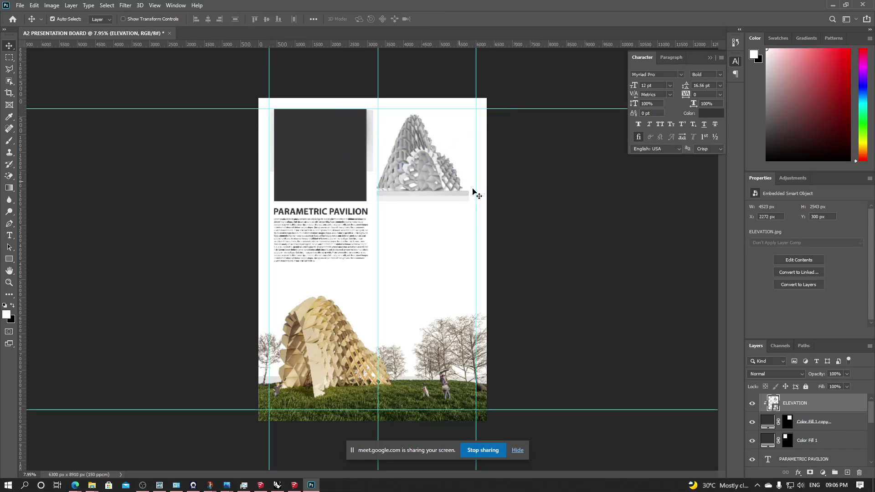
- Clip the PLAN layer to Color Fill 1 directly beneath it and move the plan down to fill the first square
click(828, 445)
scroll(829, 445, down, 5)
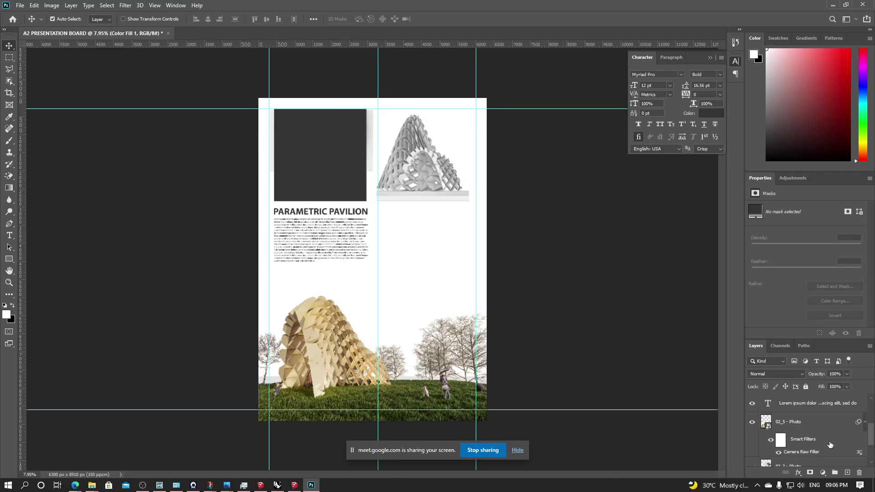
drag(782, 448, 825, 442)
right_click(825, 442)
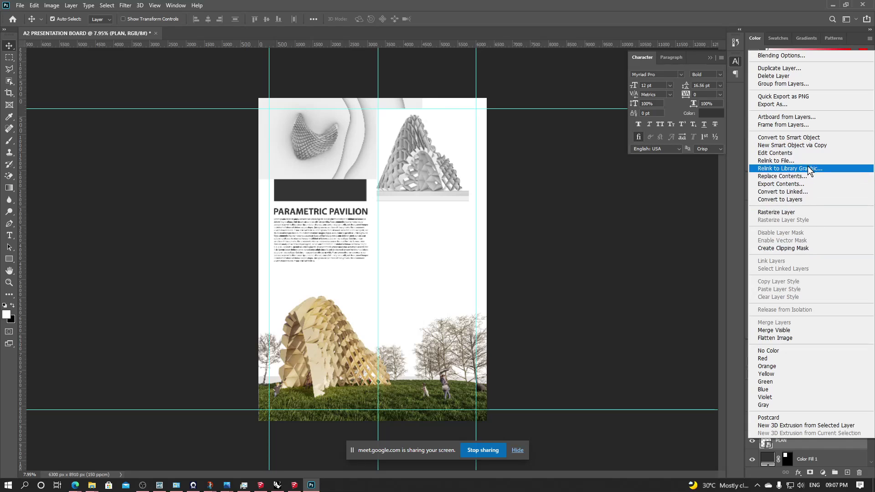
click(818, 248)
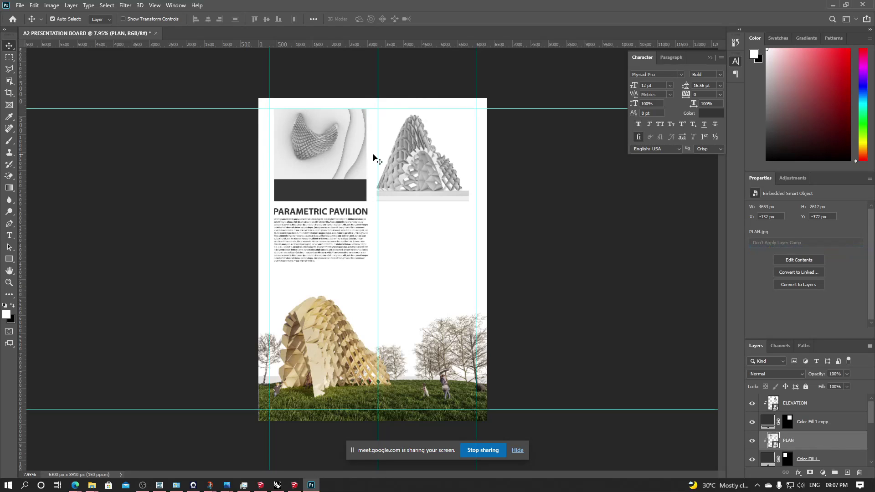
drag(375, 156, 335, 193)
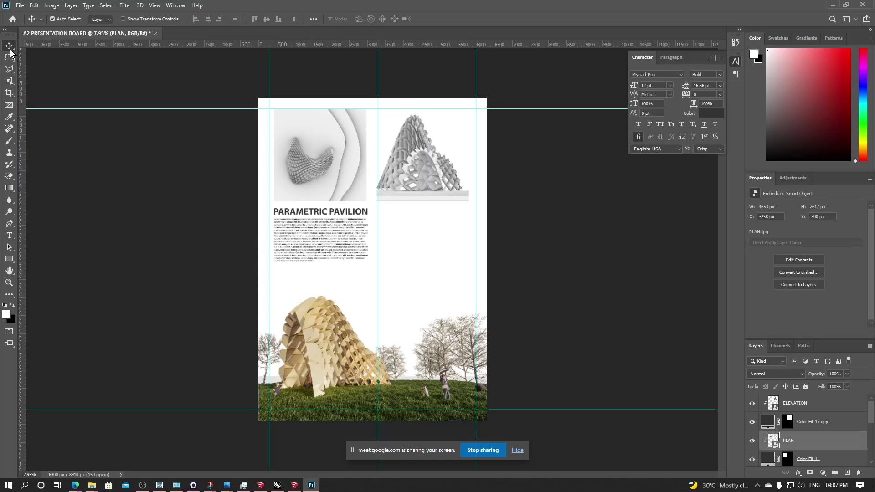
click(566, 253)
alt+scroll(341, 214, up, 3)
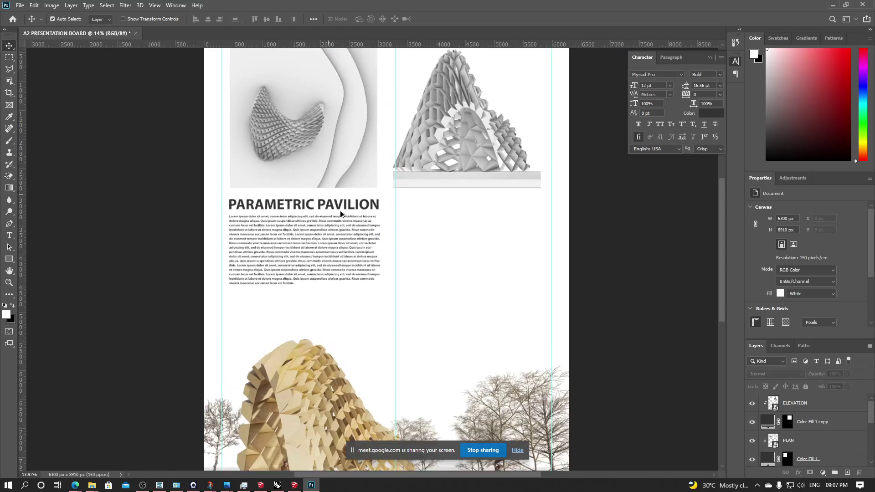
alt+scroll(341, 214, down, 3)
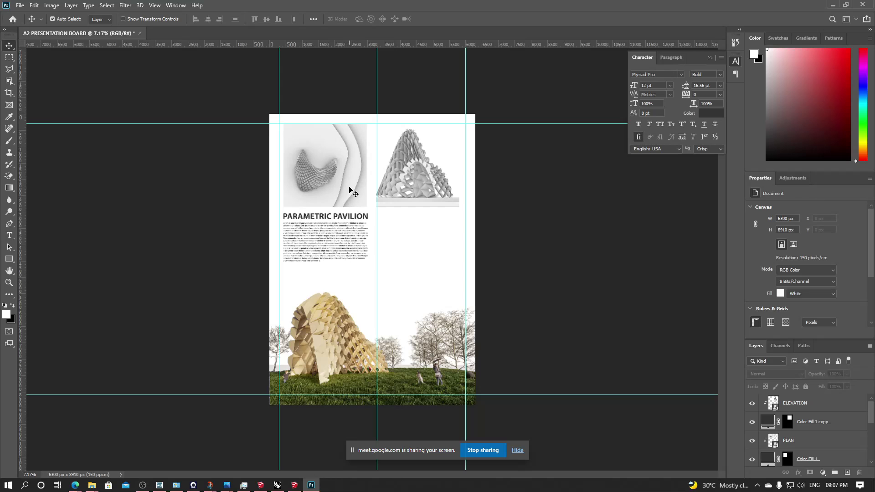
alt+scroll(414, 260, up, 2)
alt+scroll(415, 260, down, 2)
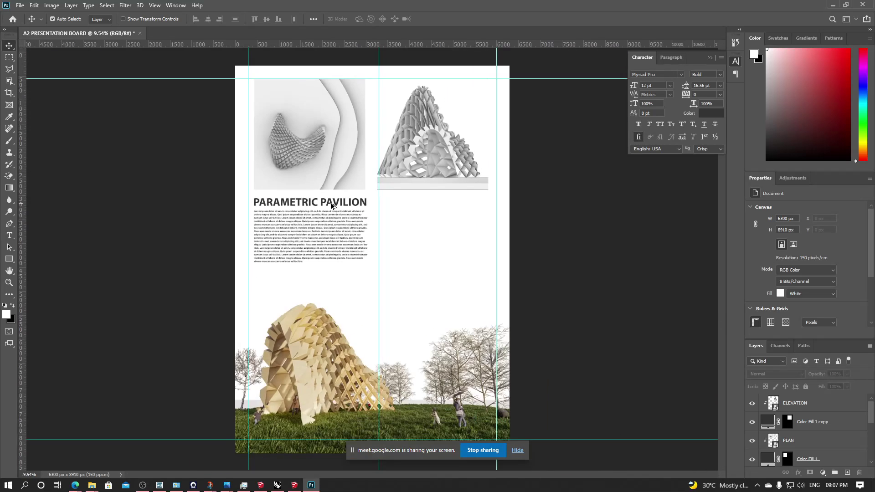
- Apply a Camera Raw Filter to the plan with Exposure +0.55, Contrast +43 and increased Clarity
click(351, 182)
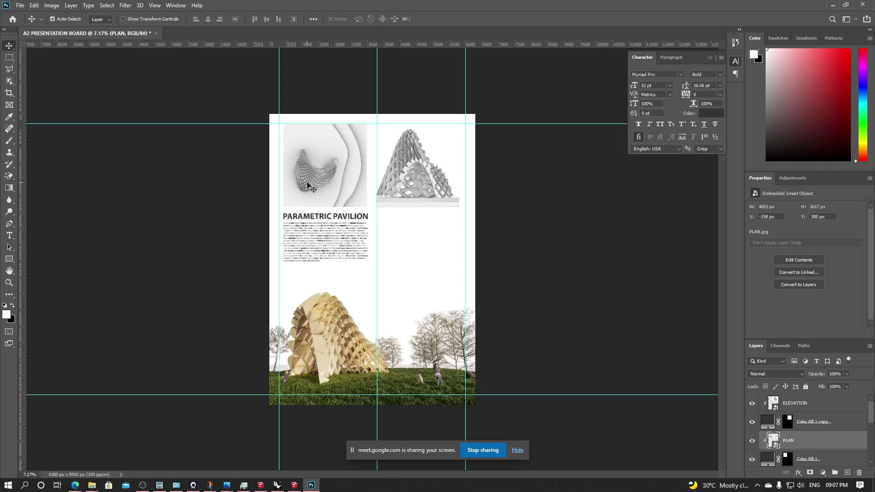
click(125, 5)
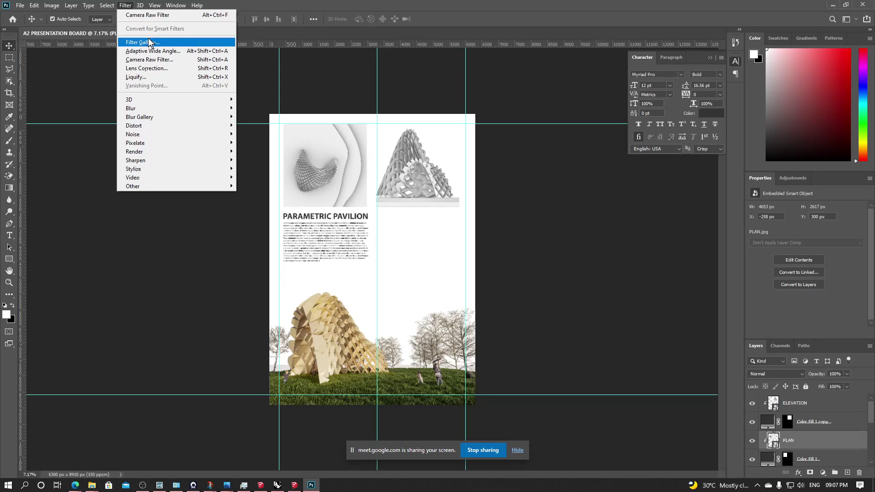
click(167, 59)
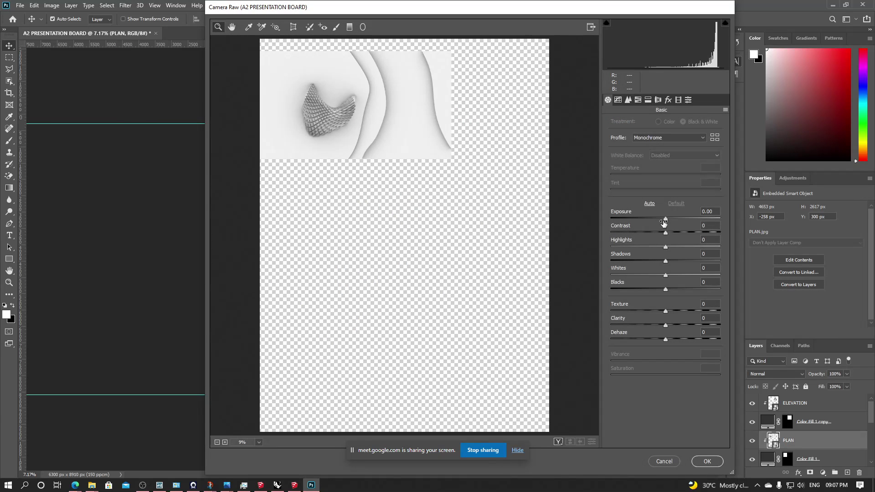
drag(664, 223, 690, 235)
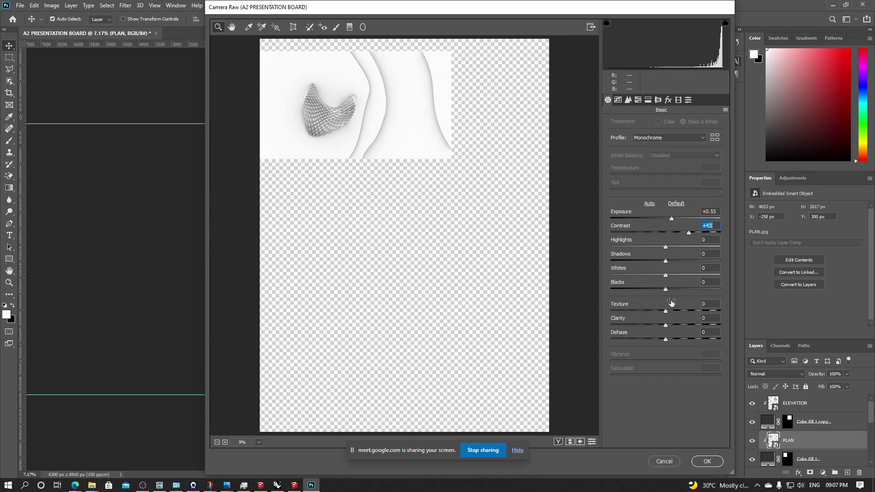
drag(671, 303, 683, 329)
click(706, 462)
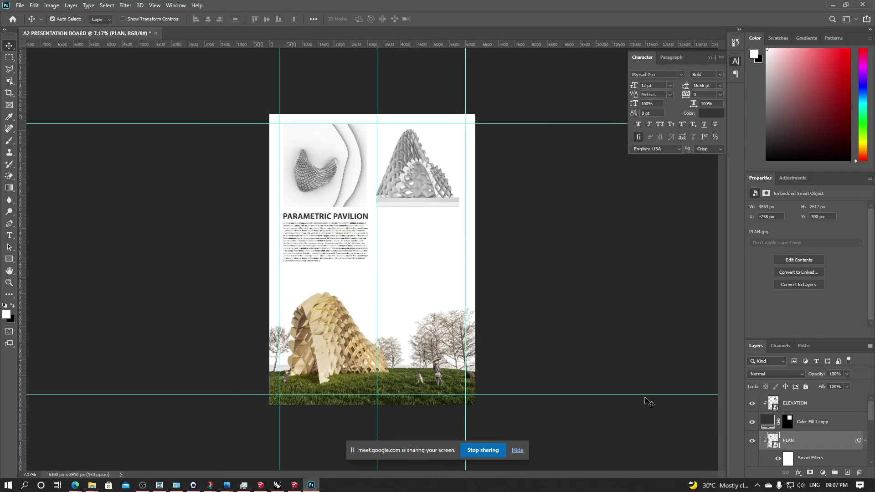
- Apply a Camera Raw Filter to the elevation with Exposure +0.55, Contrast +15, Highlights +13, Texture +14 and Dehaze +10
click(442, 178)
click(125, 5)
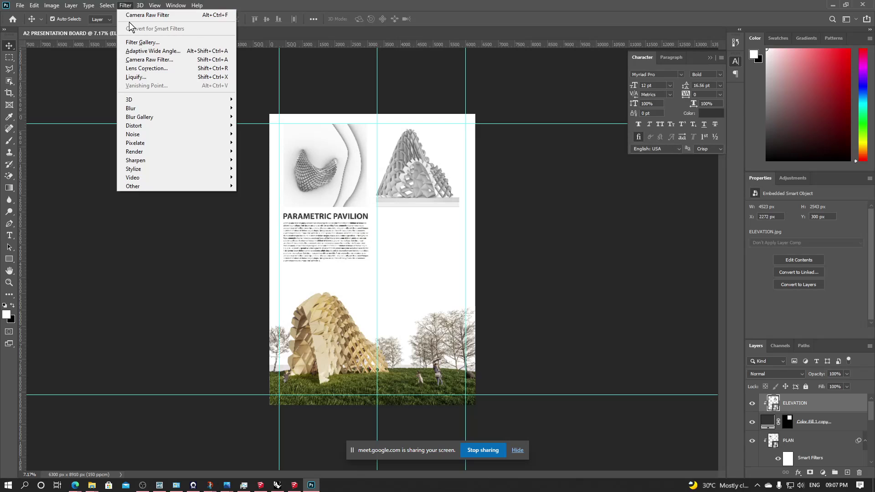
click(139, 15)
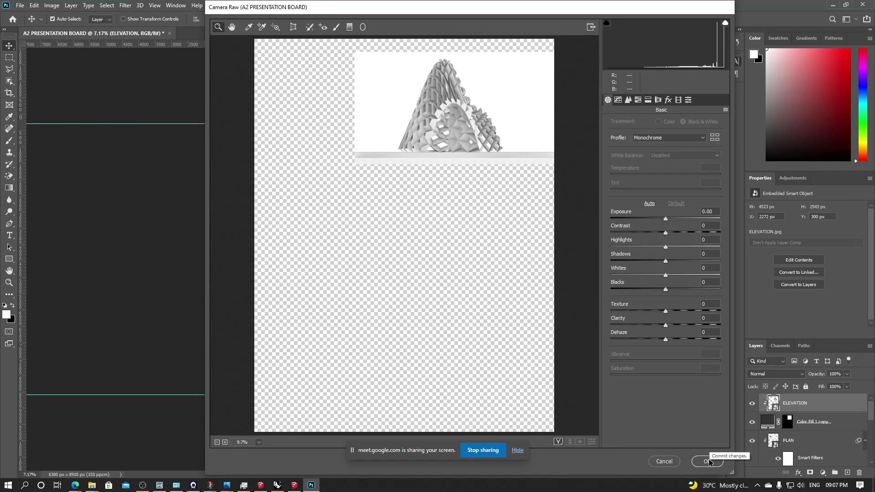
drag(666, 222, 673, 249)
drag(665, 317, 671, 339)
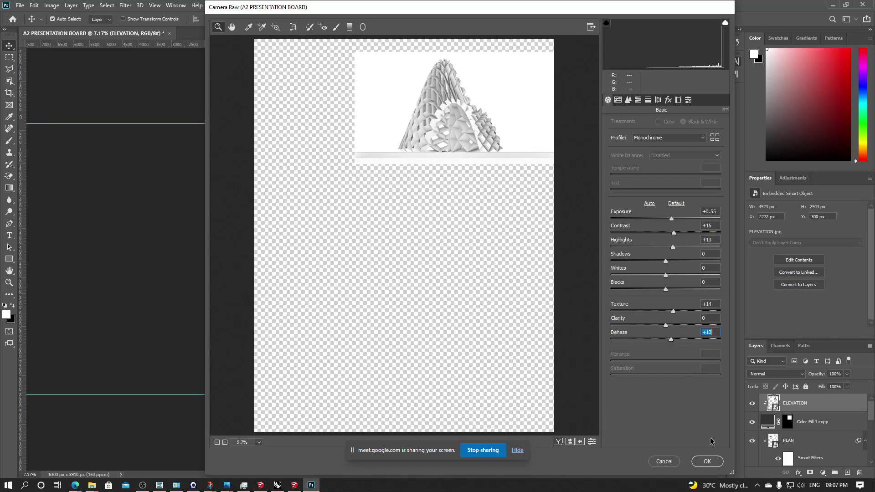
click(707, 462)
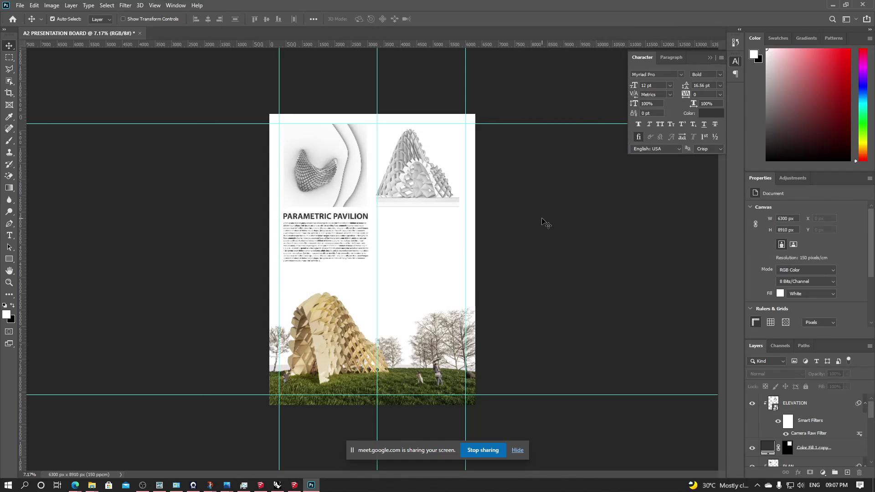
- Show the hidden 02_3 - Photo layer, try shifting it on the board, and hide it again
alt+scroll(539, 221, up, 3)
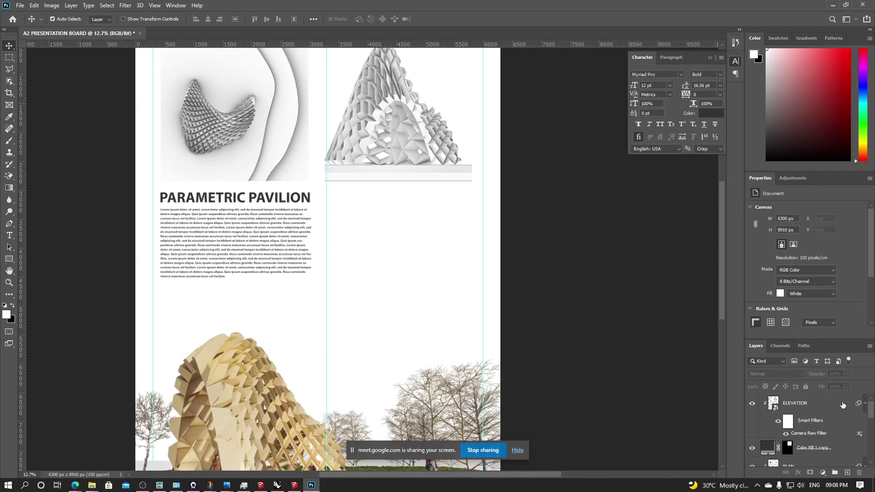
scroll(777, 410, down, 5)
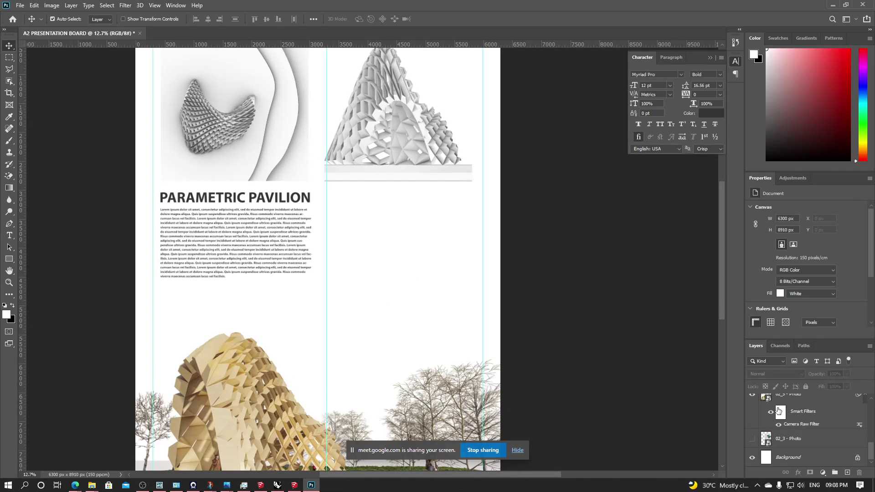
click(753, 438)
drag(382, 264, 409, 262)
click(752, 439)
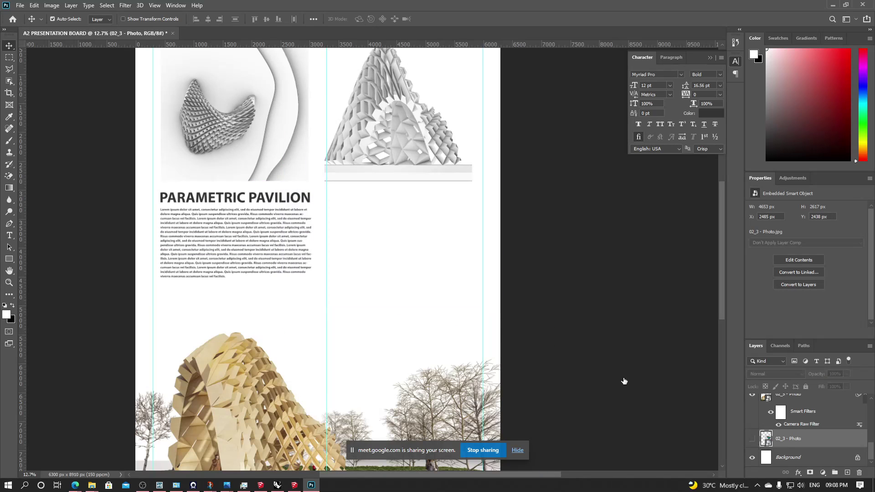
alt+scroll(467, 258, down, 2)
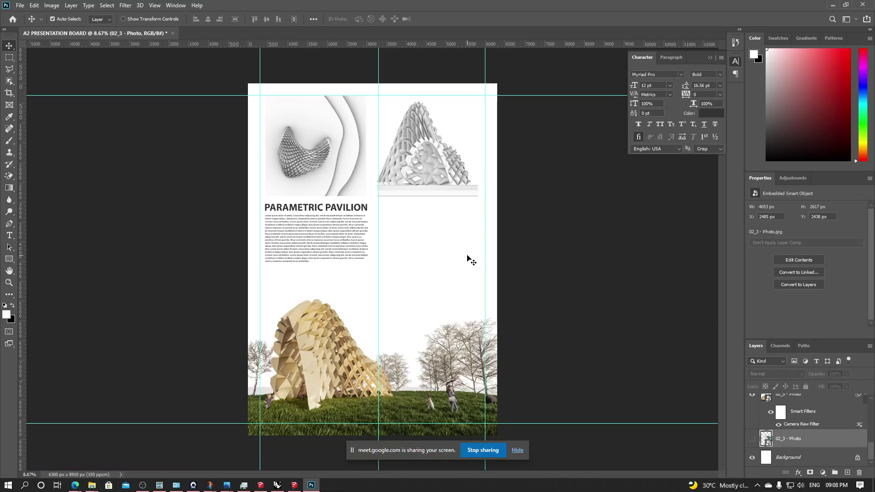
- Try moving the elevation image down within its clipped square and undo the move
drag(434, 175, 439, 231)
key(ctrl+z)
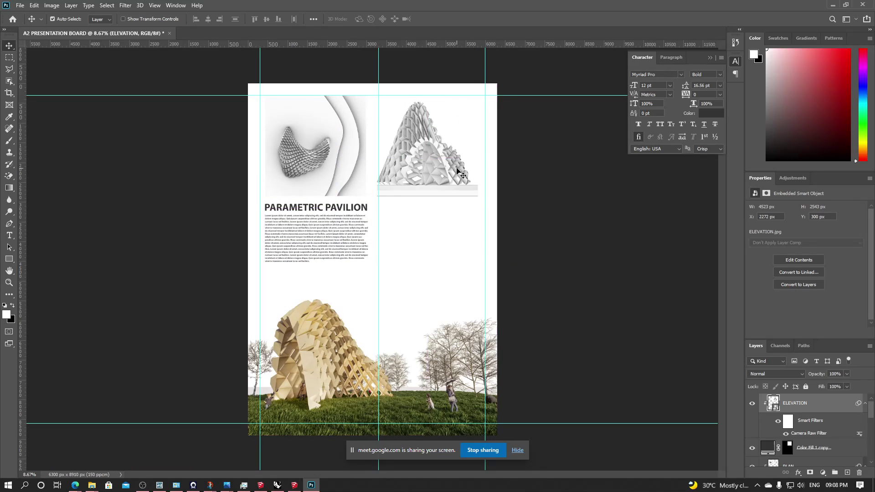
click(620, 250)
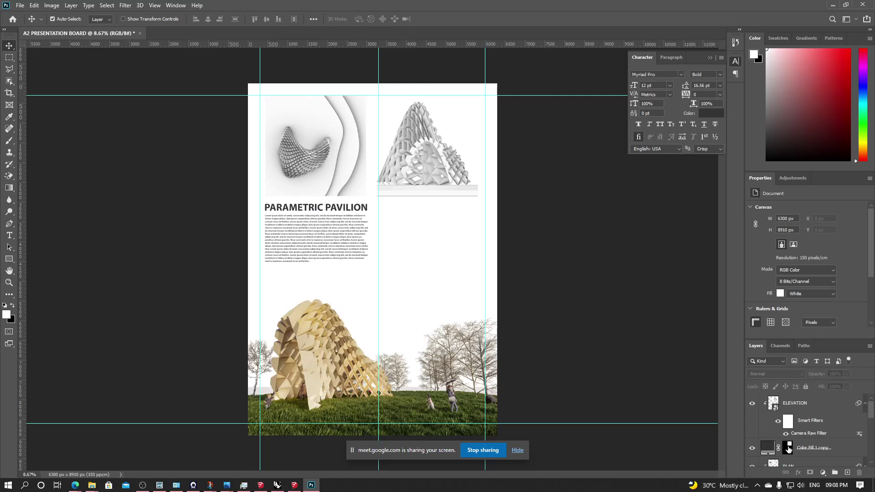
scroll(785, 424, down, 3)
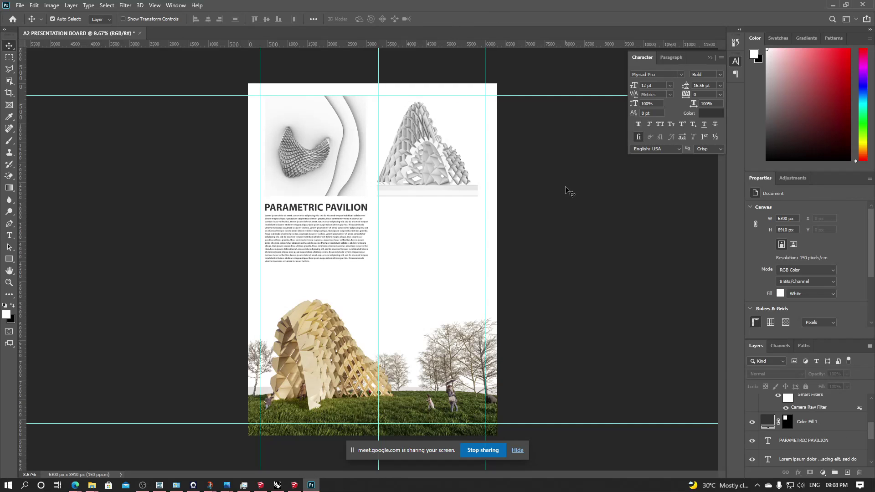
key(ctrl+s)
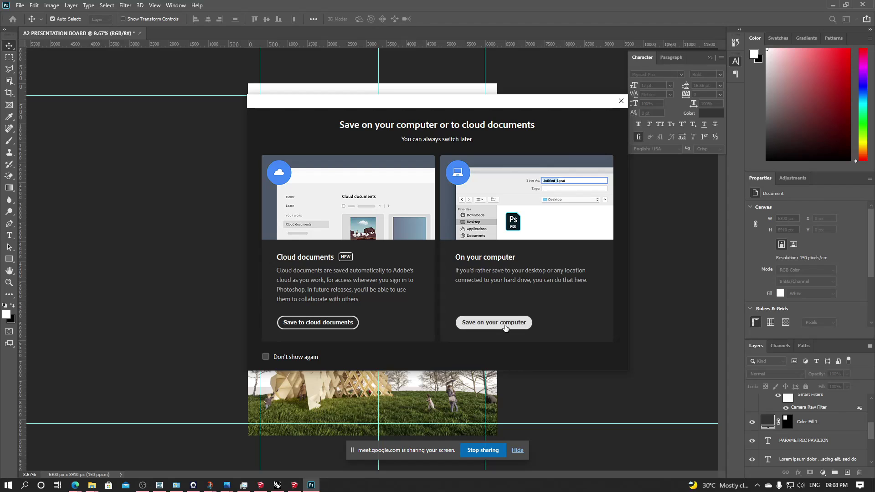
click(504, 321)
click(171, 212)
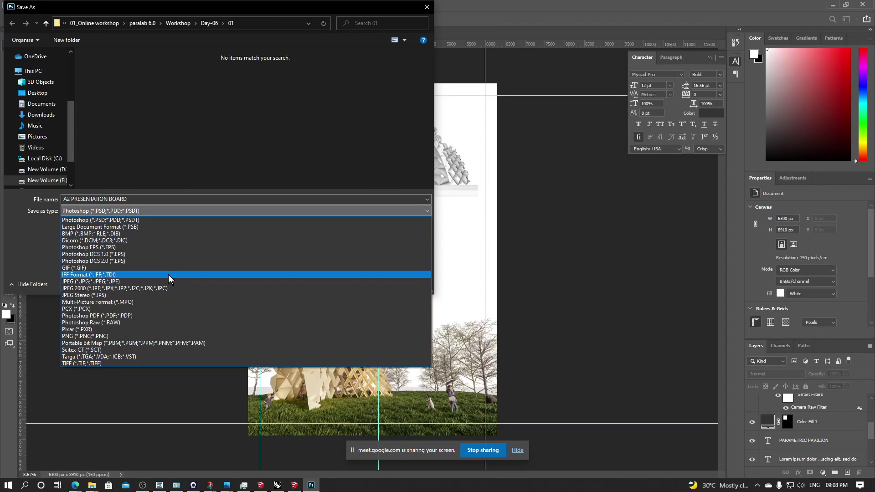
click(168, 275)
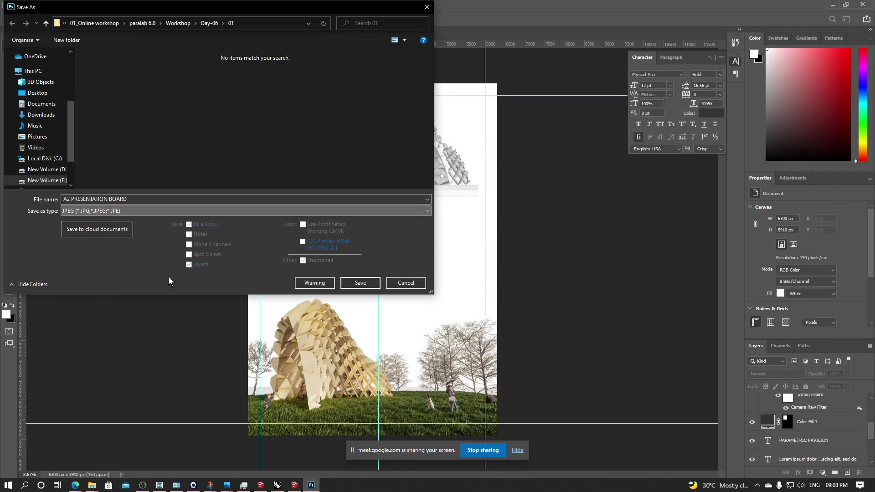
click(210, 24)
click(178, 23)
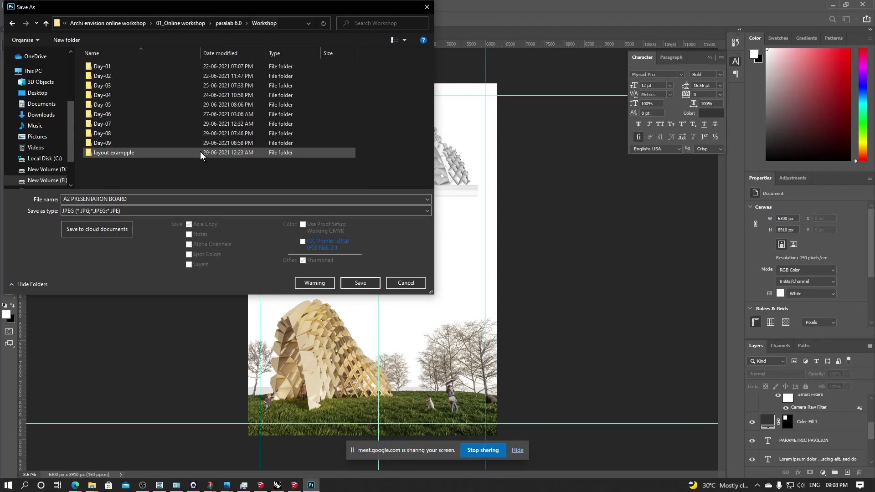
double_click(177, 144)
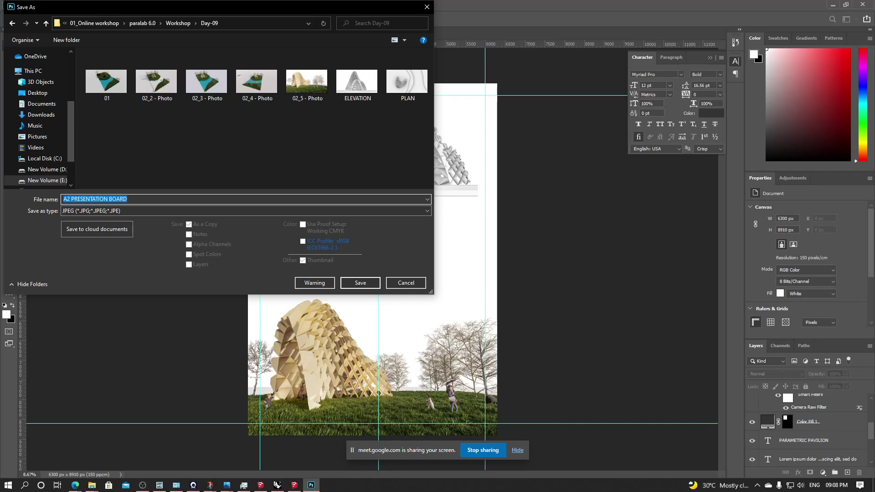
text(01)
key(Escape)
key(Return)
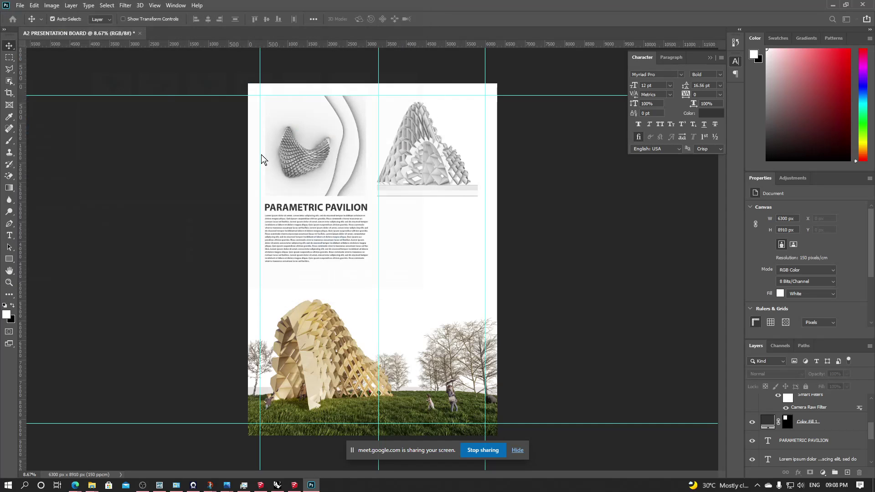
- Save the board as the Photoshop file A2 PRESENTATION BOARD in the Day-09 folder with Maximize Compatibility on
click(20, 5)
click(29, 113)
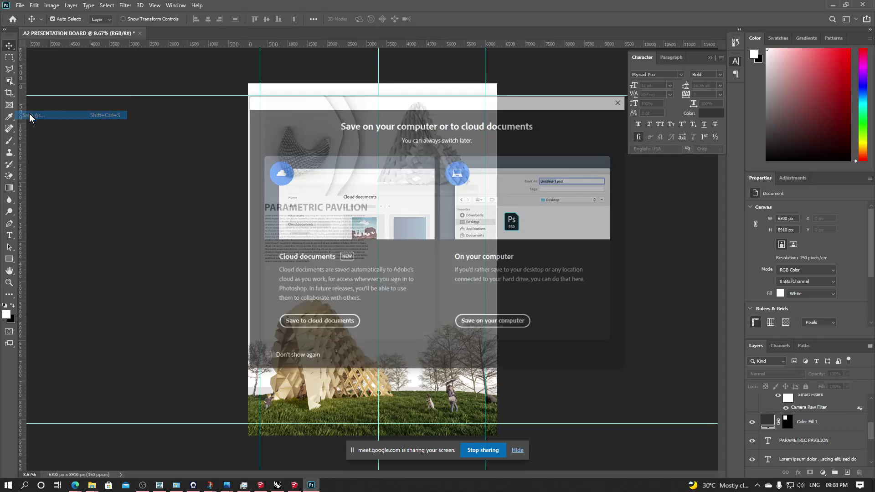
click(466, 323)
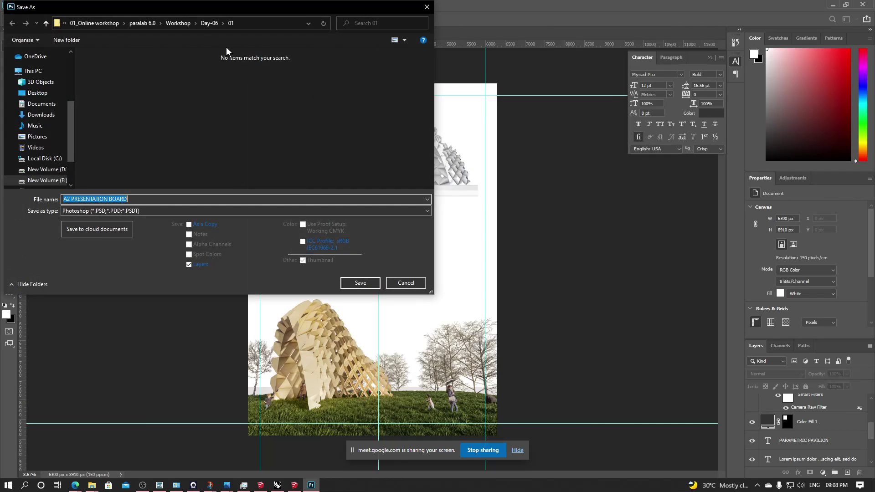
click(182, 23)
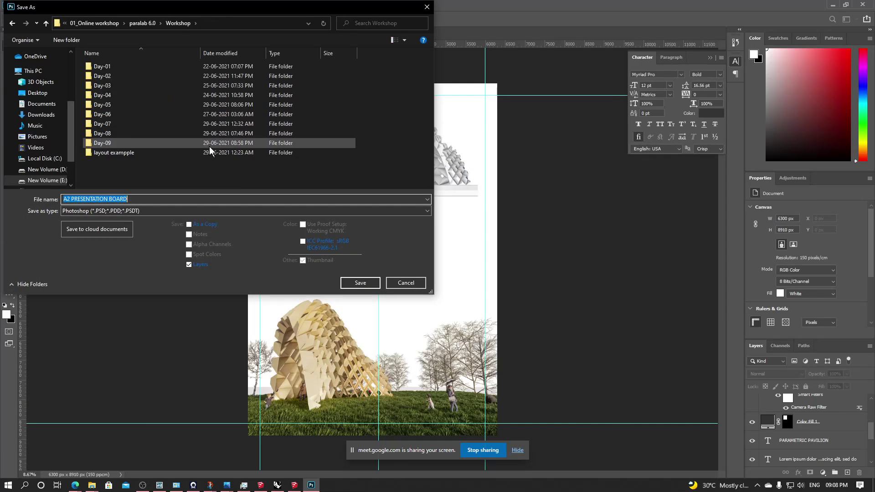
double_click(210, 146)
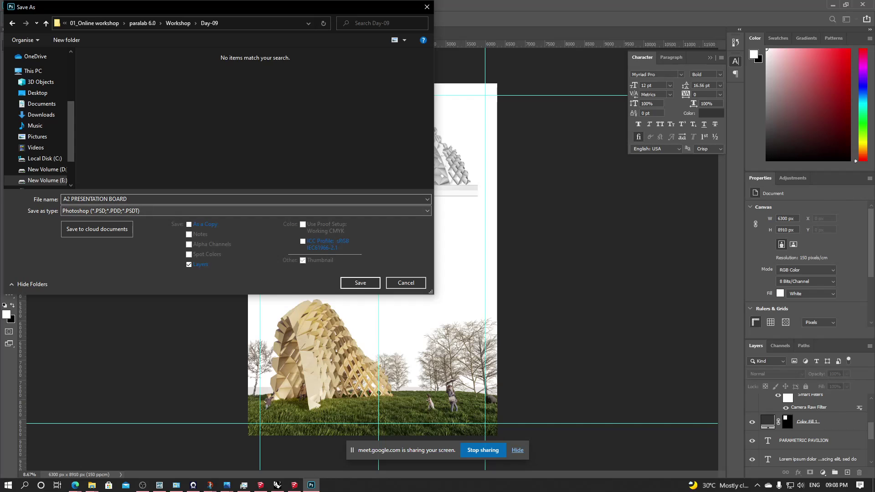
click(364, 286)
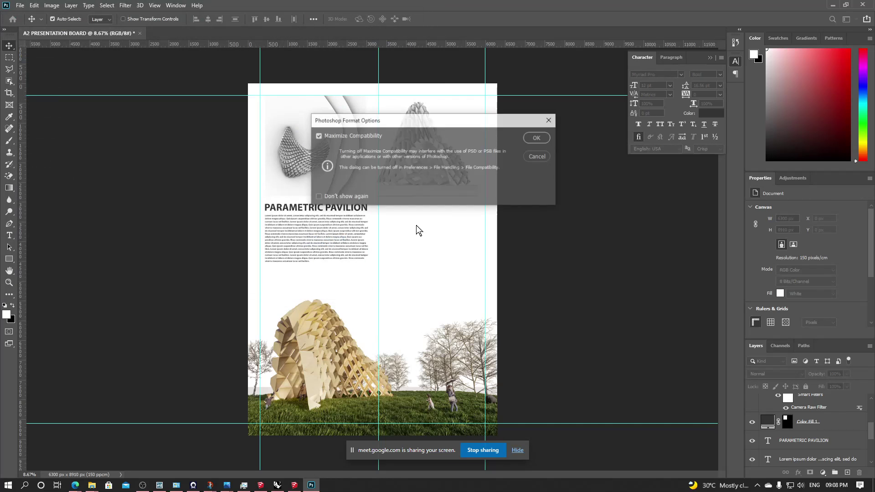
click(528, 140)
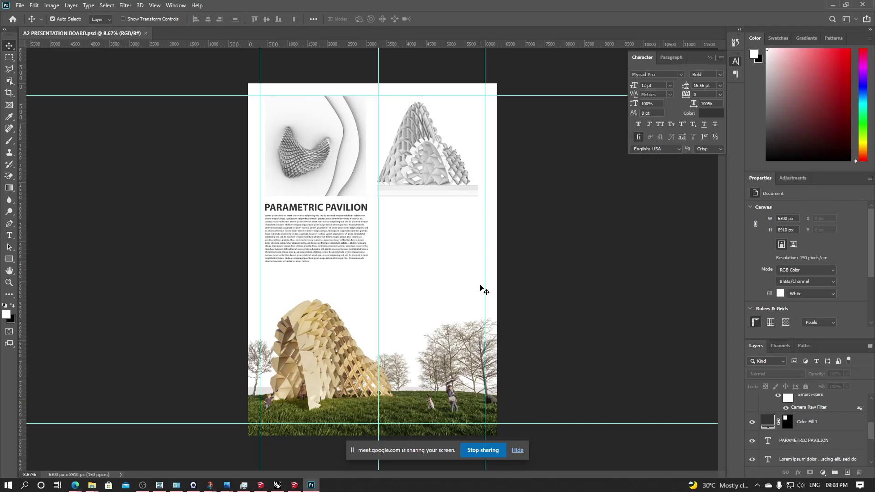
- Switch to File Explorer and browse the E: and F: drives for a logo image
alt+scroll(406, 242, up, 2)
scroll(406, 218, down, 3)
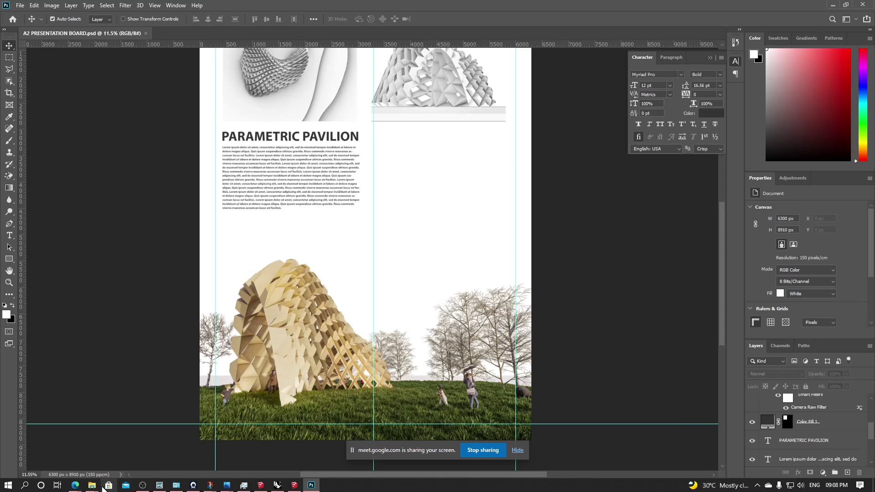
mouse_move(92, 485)
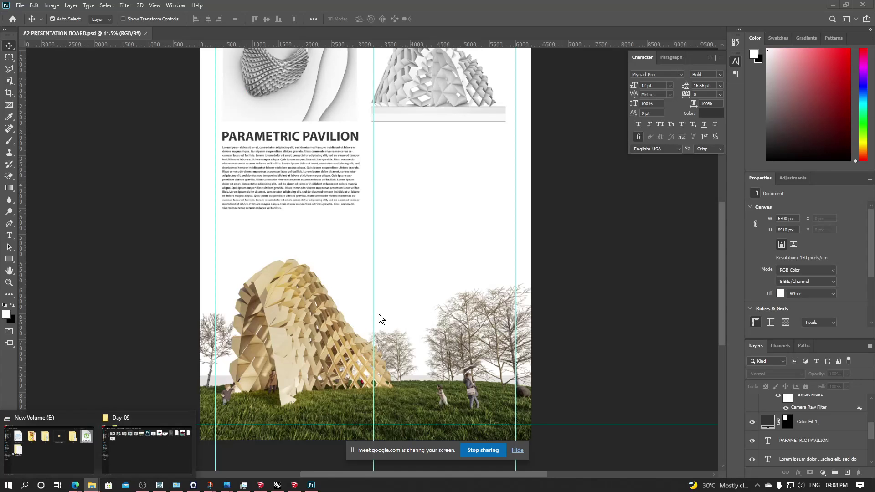
click(127, 455)
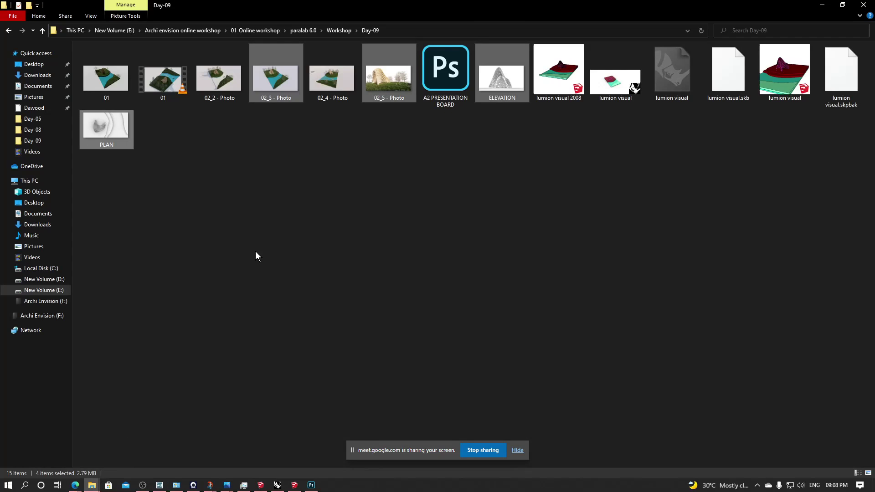
click(65, 290)
click(143, 133)
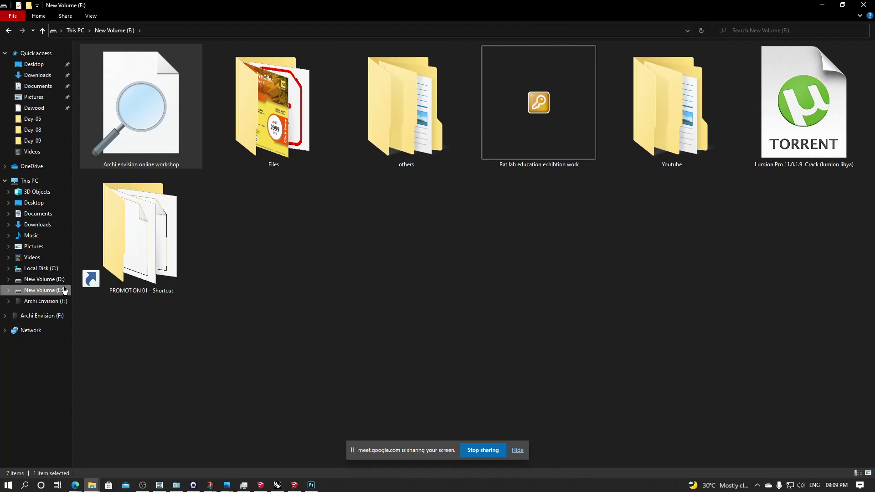
click(43, 301)
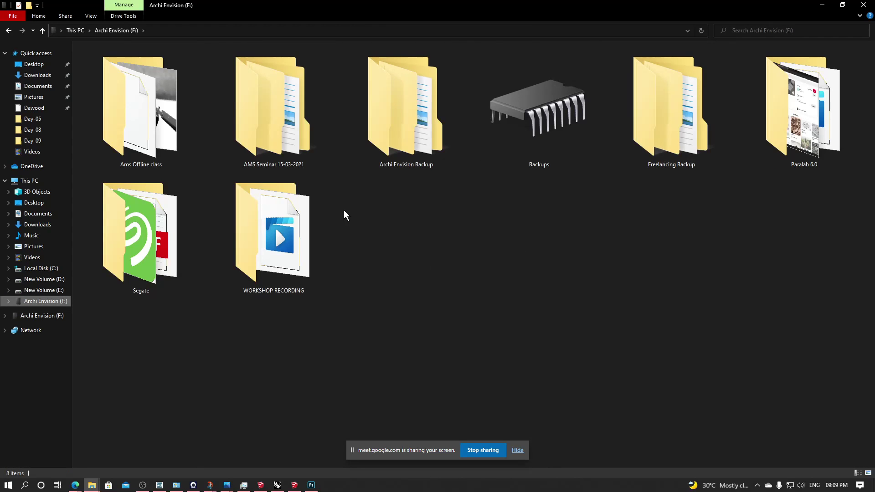
double_click(439, 134)
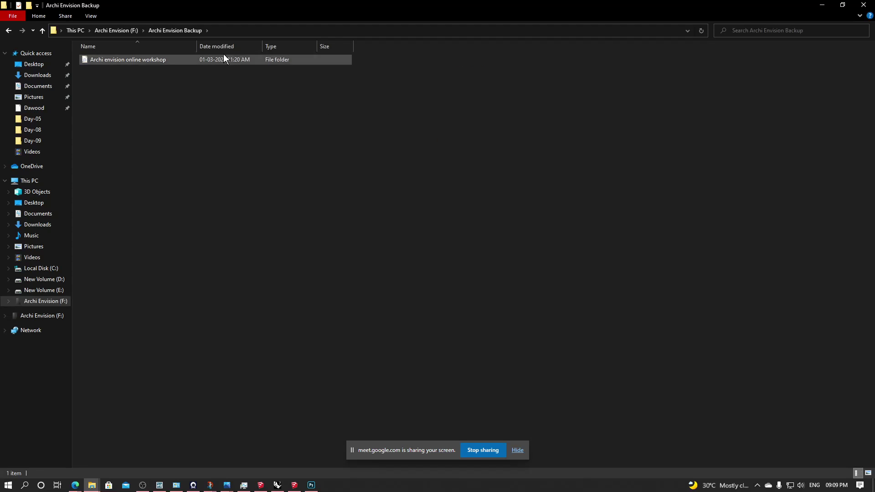
click(117, 30)
double_click(144, 89)
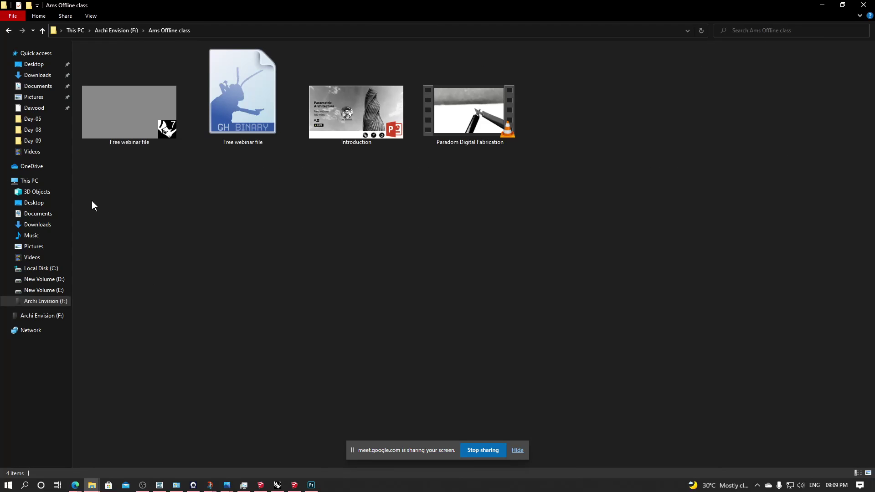
- Place 02 logo from the social media templates folder on the board, about 407 x 407 px, at the lower-right margin guides' corner
click(59, 291)
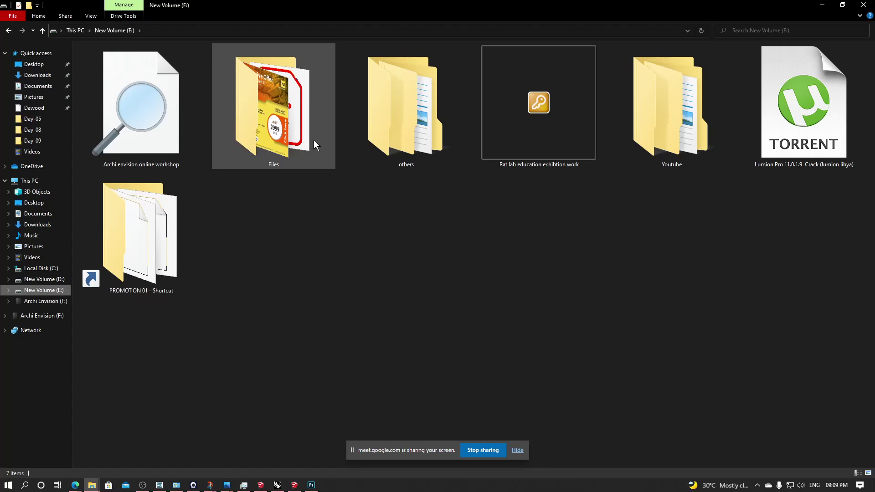
double_click(179, 143)
double_click(255, 122)
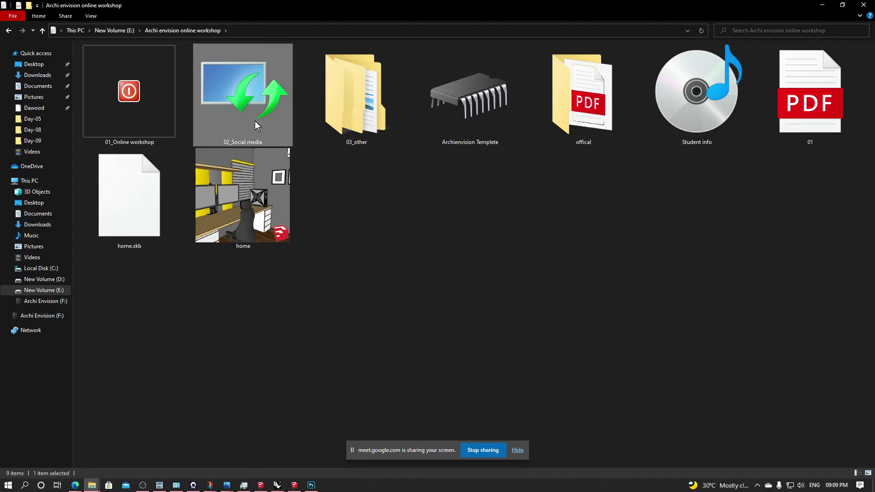
double_click(200, 129)
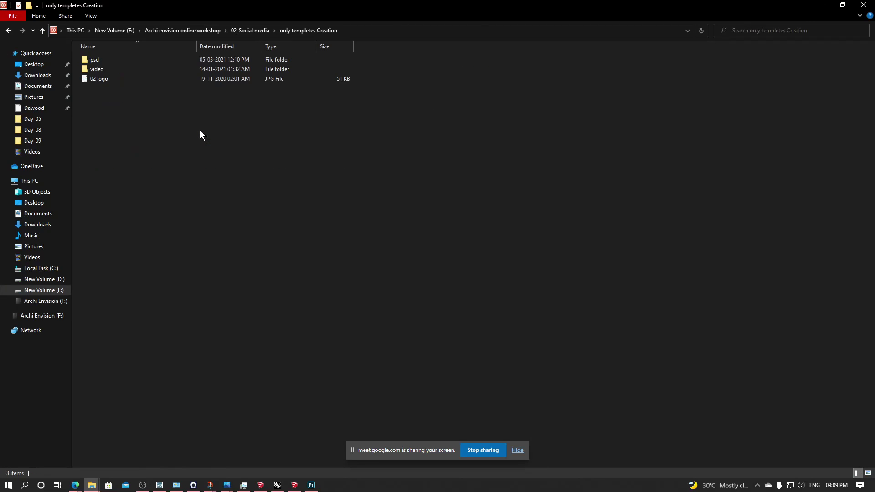
click(134, 79)
drag(133, 80, 492, 405)
key(Return)
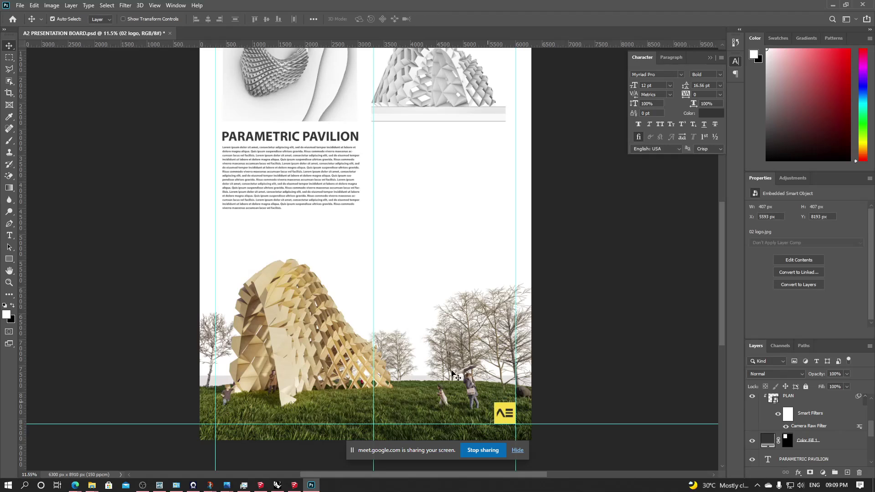
click(15, 235)
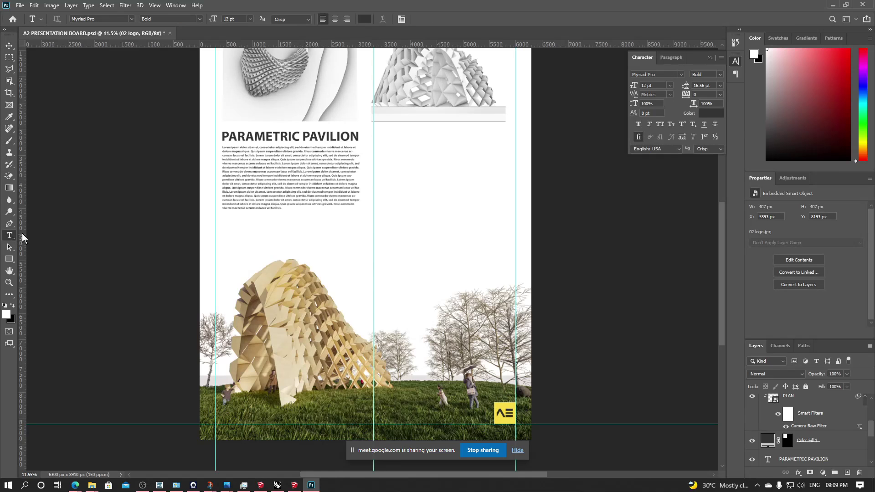
scroll(361, 234, down, 2)
alt+scroll(429, 377, up, 4)
alt+scroll(428, 377, up, 2)
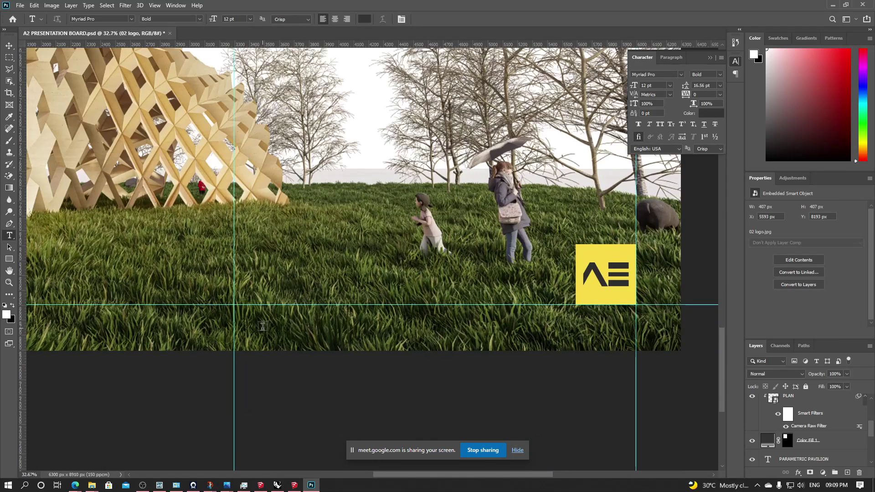
click(264, 330)
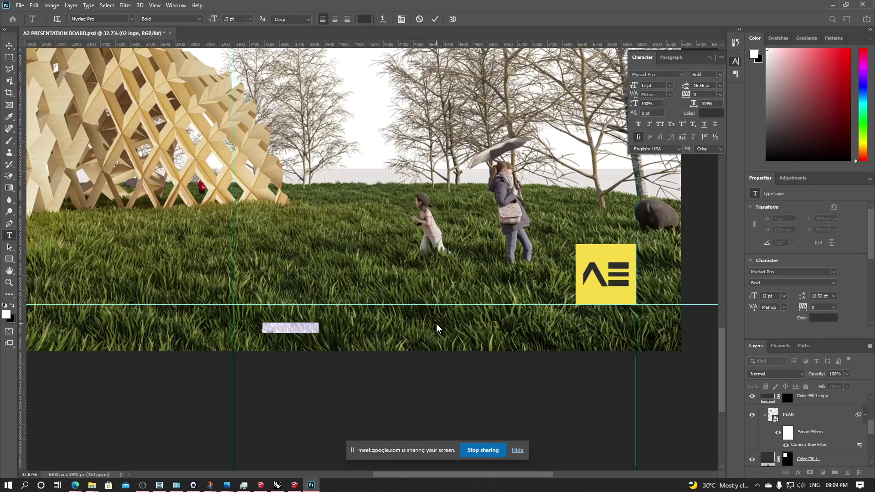
key(BackSpace)
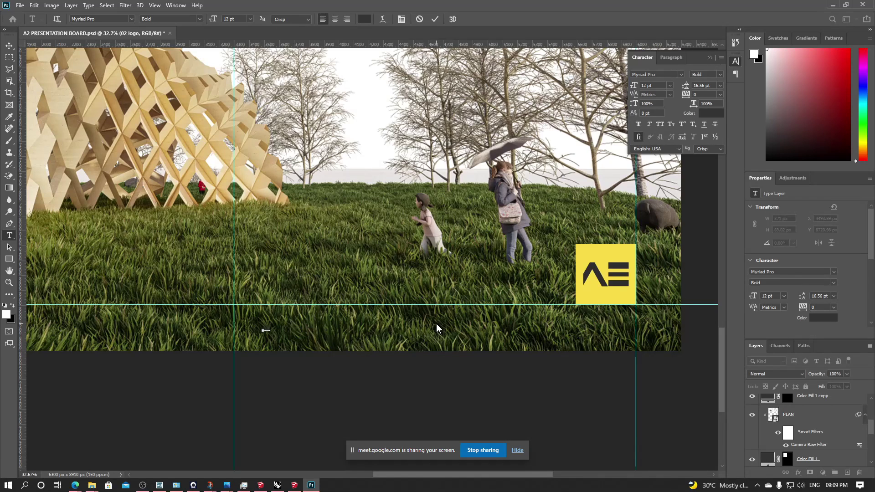
text(ARCHITECTSST)
click(10, 44)
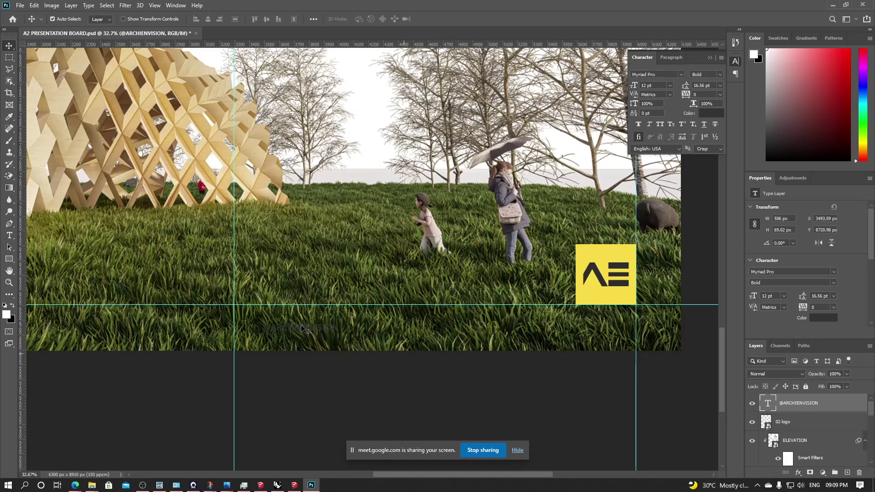
drag(306, 329, 604, 339)
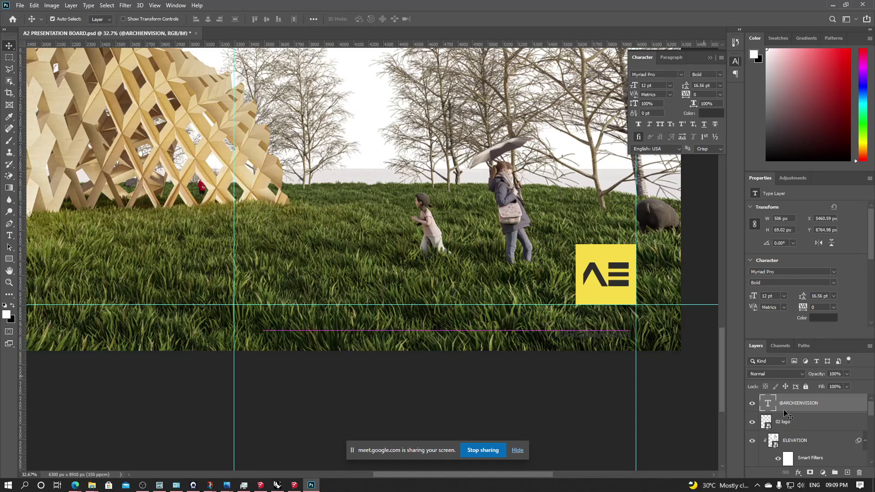
double_click(769, 406)
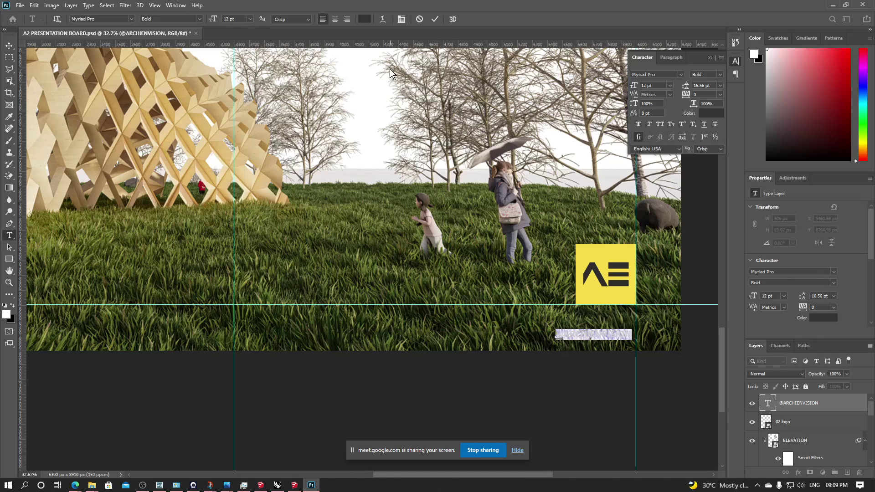
click(364, 19)
text(ffffff)
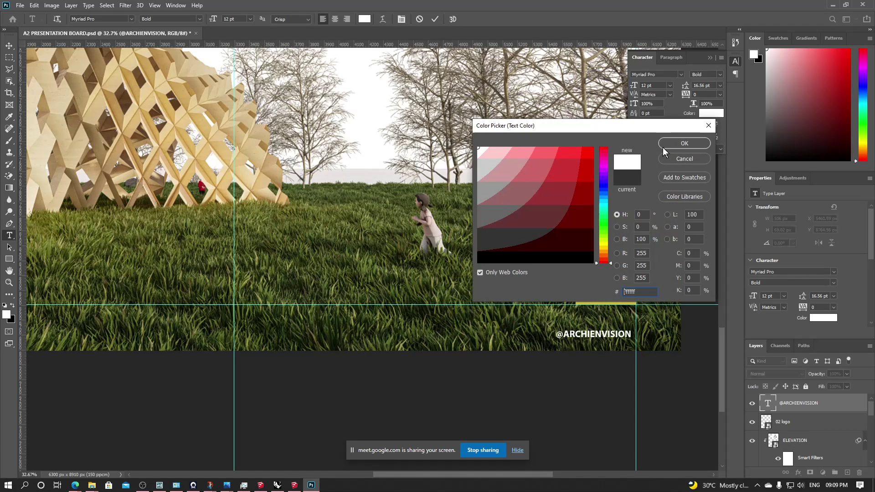
click(685, 143)
click(250, 19)
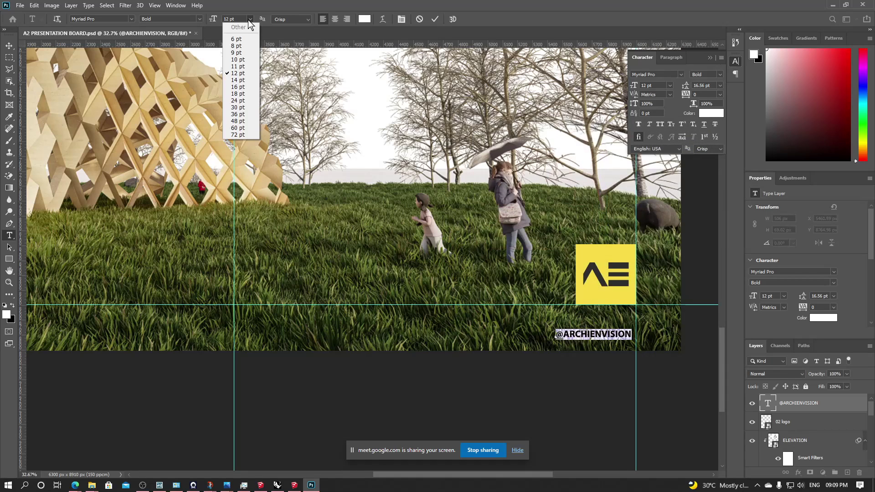
click(237, 99)
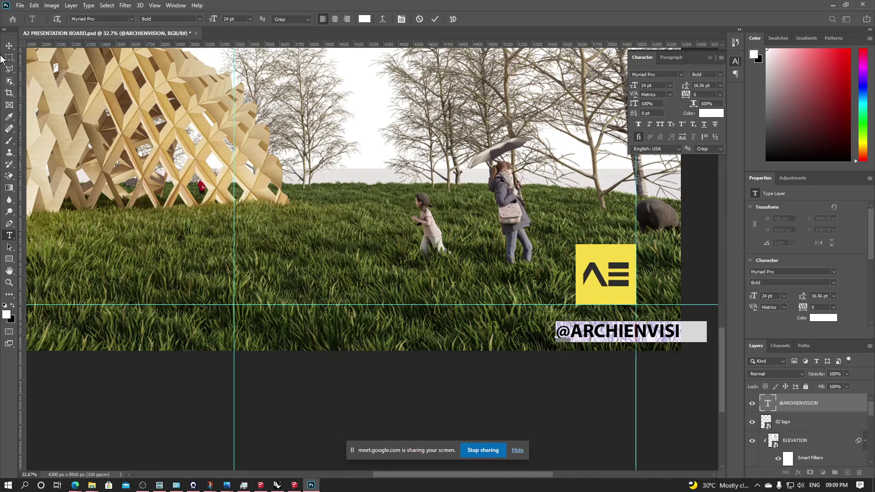
click(10, 46)
drag(615, 331, 542, 331)
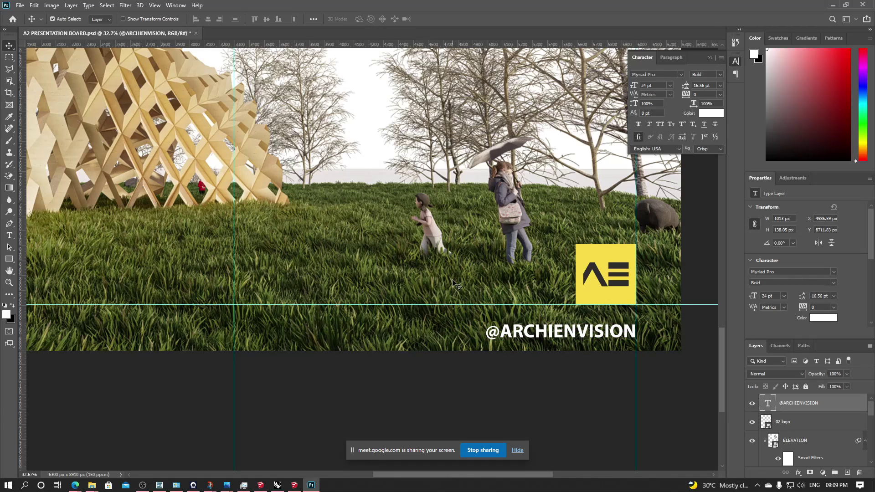
- Deselect the text layer and save the changes to the A2 PRESENTATION BOARD Photoshop file
alt+scroll(520, 256, down, 5)
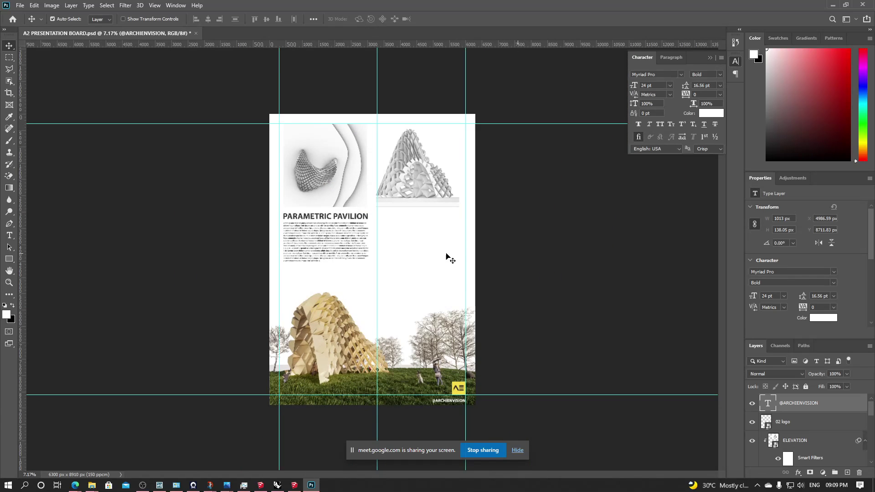
click(449, 257)
key(ctrl+s)
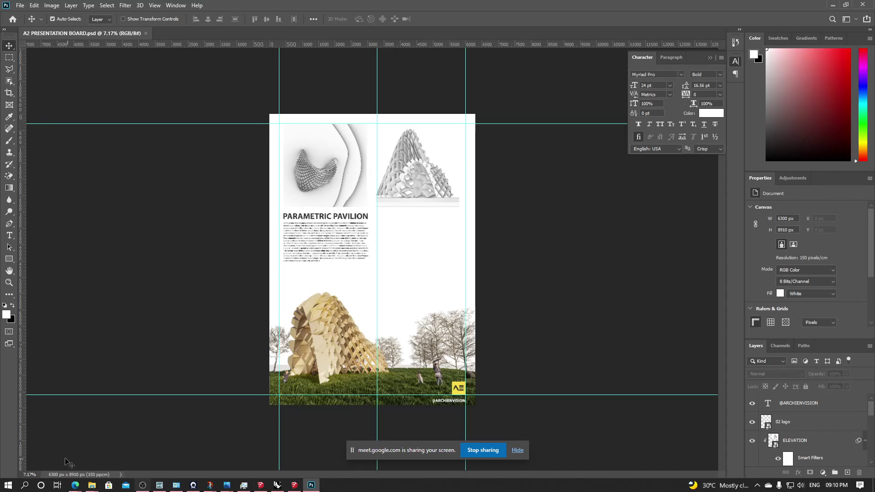
mouse_move(91, 485)
click(125, 448)
click(118, 92)
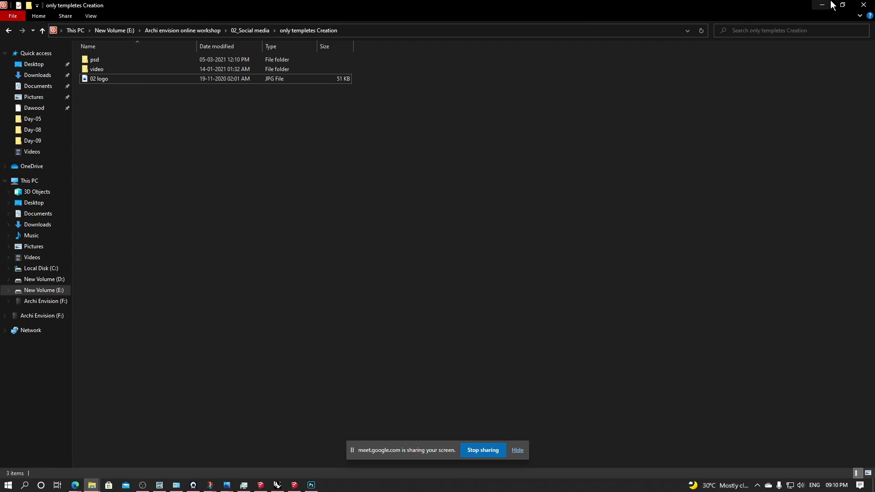
click(862, 5)
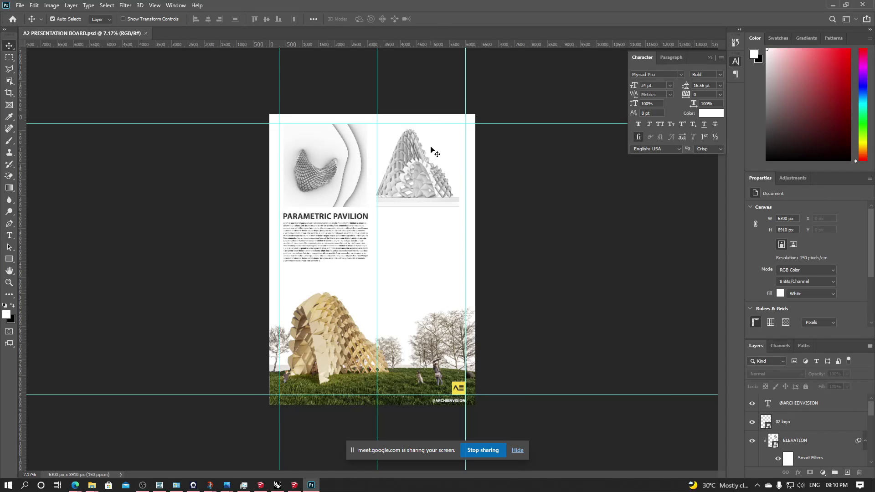
- Save a JPEG copy of the board as A2 PRESENTATION BOARD 01 in the Day-09 folder, accepting the JPEG options
click(20, 5)
click(47, 114)
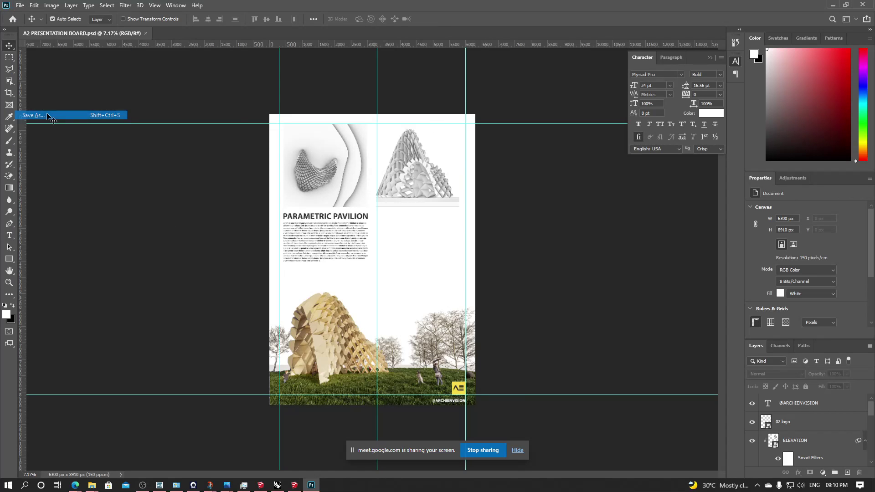
click(482, 322)
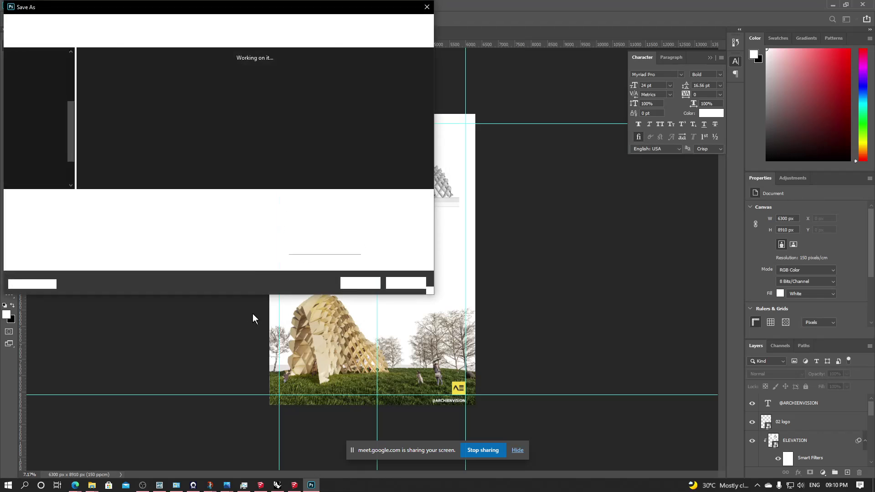
click(192, 211)
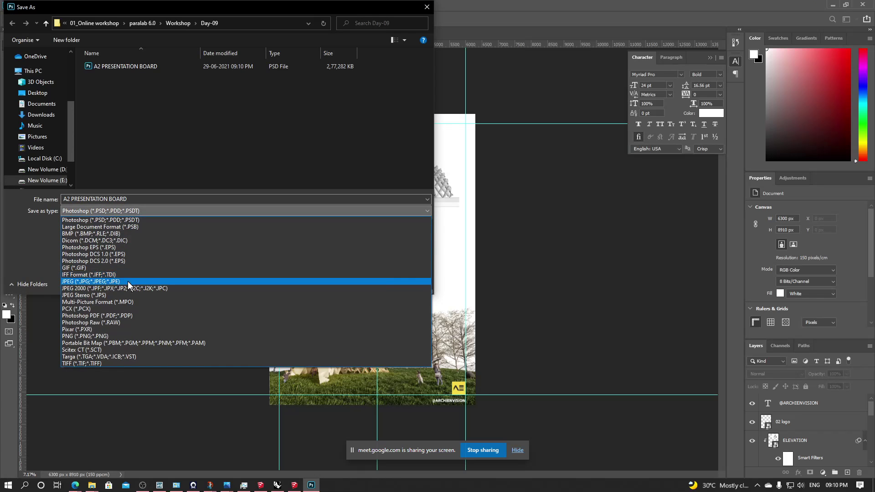
click(128, 280)
click(174, 199)
click(173, 199)
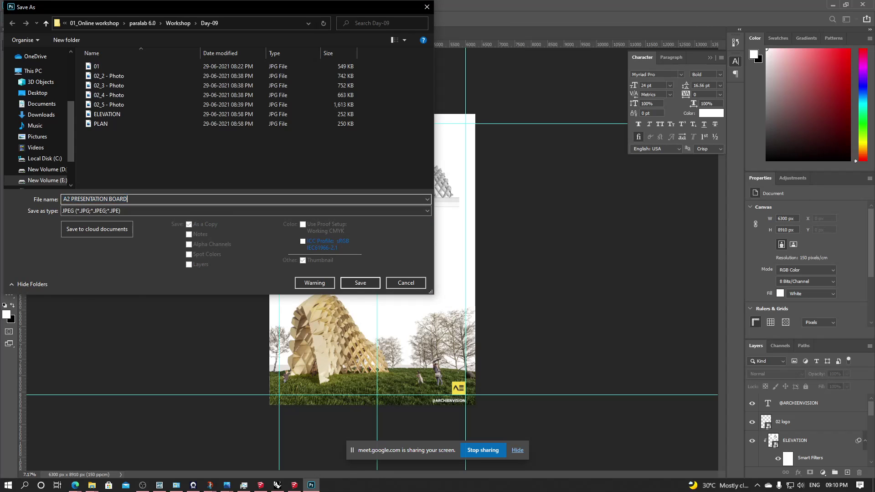
click(369, 285)
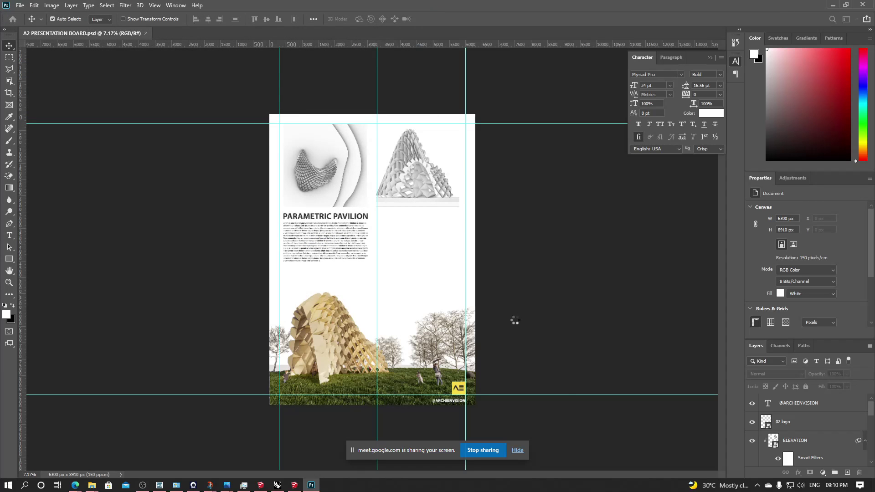
click(498, 123)
- Switch to File Explorer and look in the Archi envision online workshop folder on the E: drive
mouse_move(92, 485)
click(116, 460)
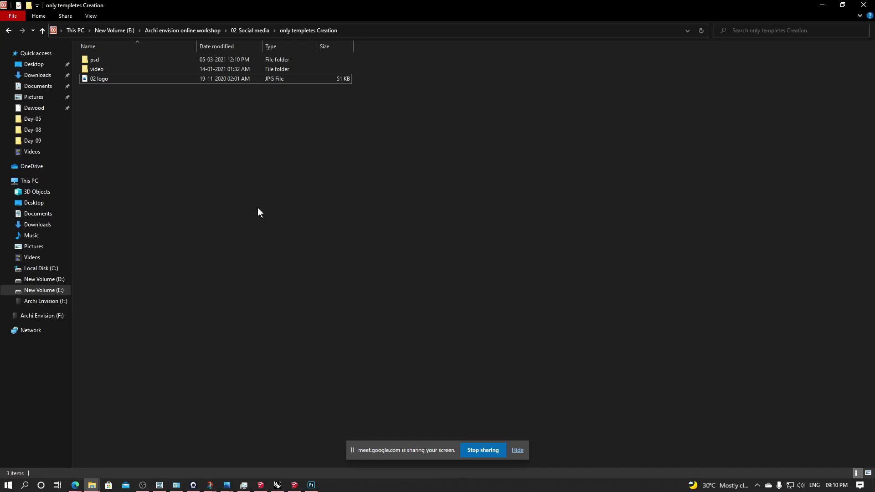
click(52, 291)
double_click(146, 89)
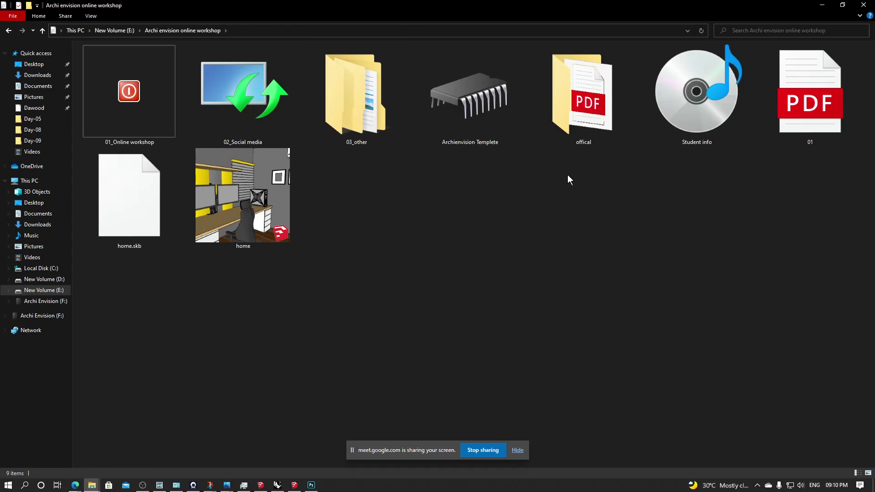
right_click(648, 279)
click(689, 315)
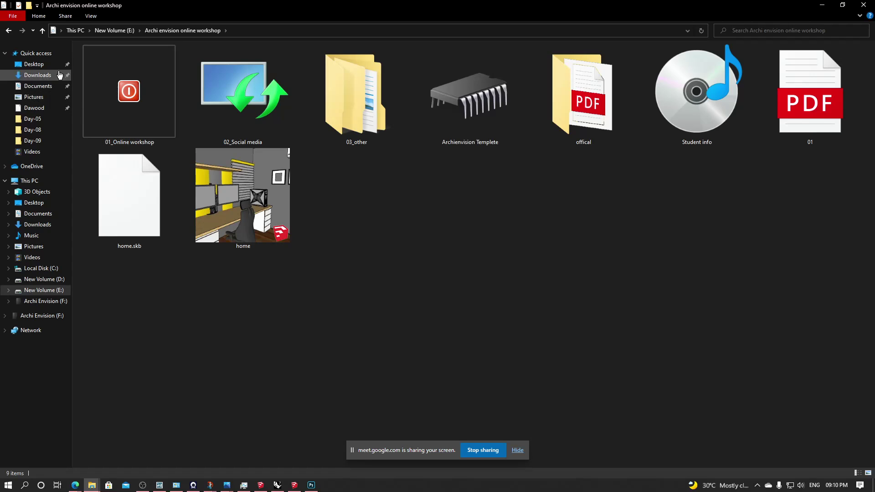
- Go to the file location of the recent A2 PRESENTATION BOARD 01 image, open it in Photos and view it full screen
click(49, 57)
right_click(138, 140)
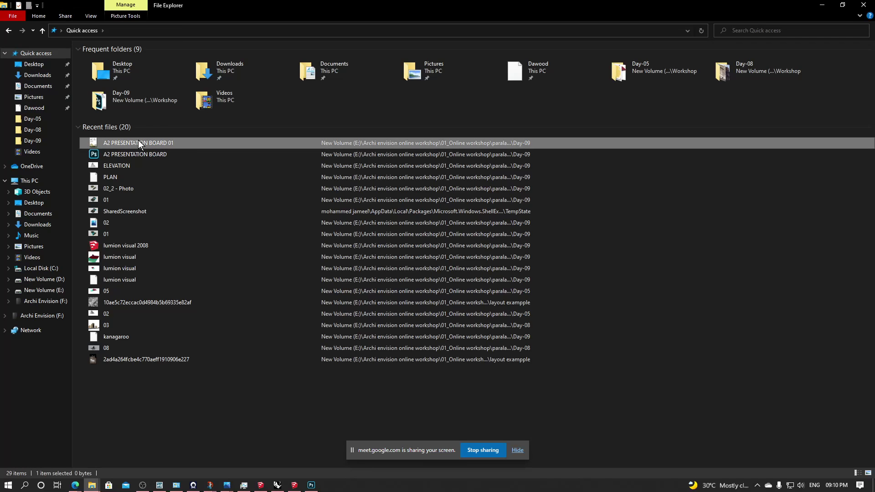
click(240, 406)
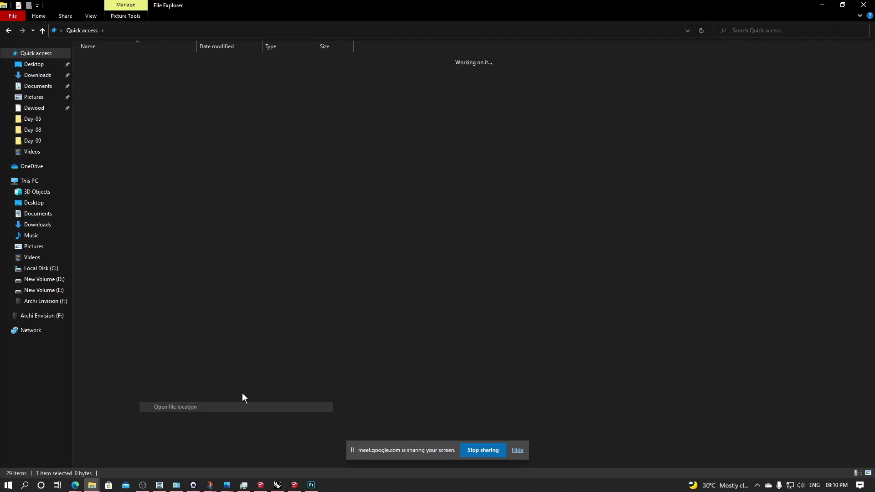
click(348, 248)
double_click(177, 116)
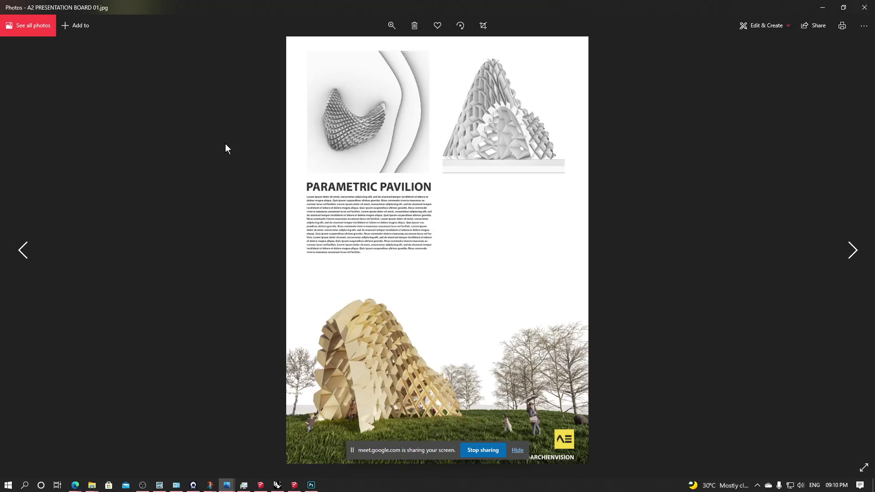
click(864, 467)
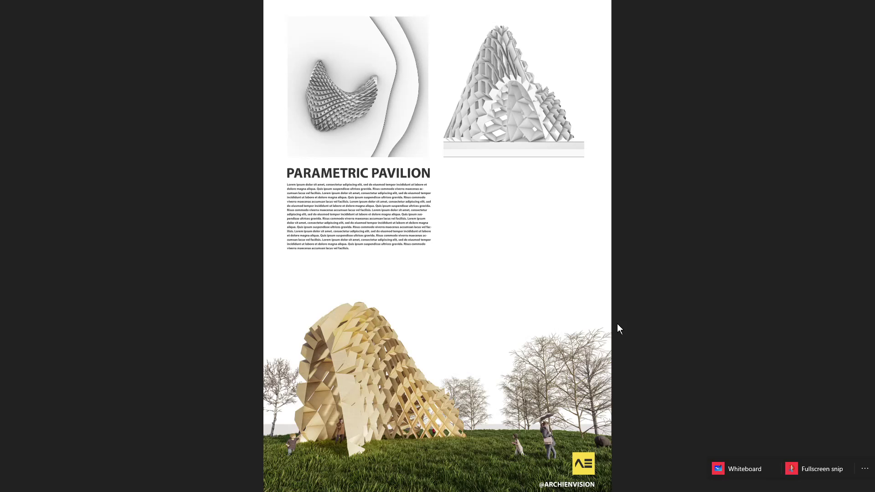
- Capture a full-screen snip of the board in Snip & Sketch and ink arrows from the blank area, the render and its trees
click(817, 464)
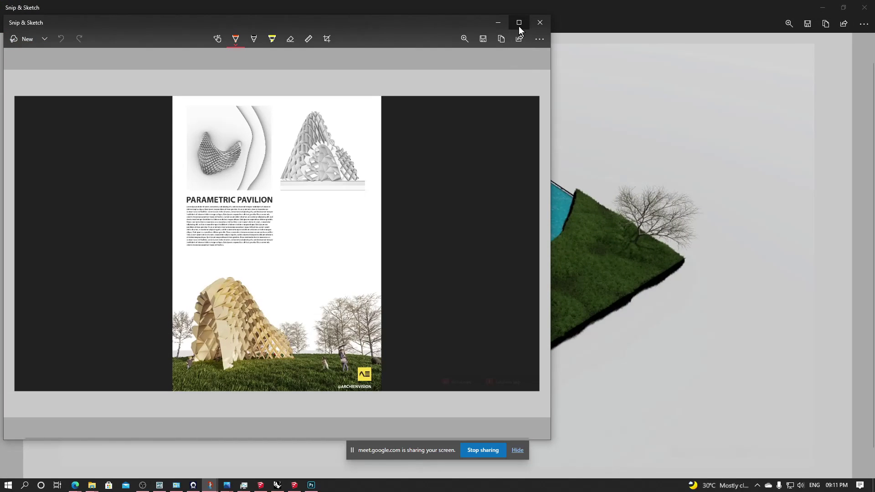
click(519, 28)
mouse_move(547, 212)
mouse_down()
mouse_move(635, 170)
mouse_move(697, 179)
mouse_up()
drag(417, 412, 679, 277)
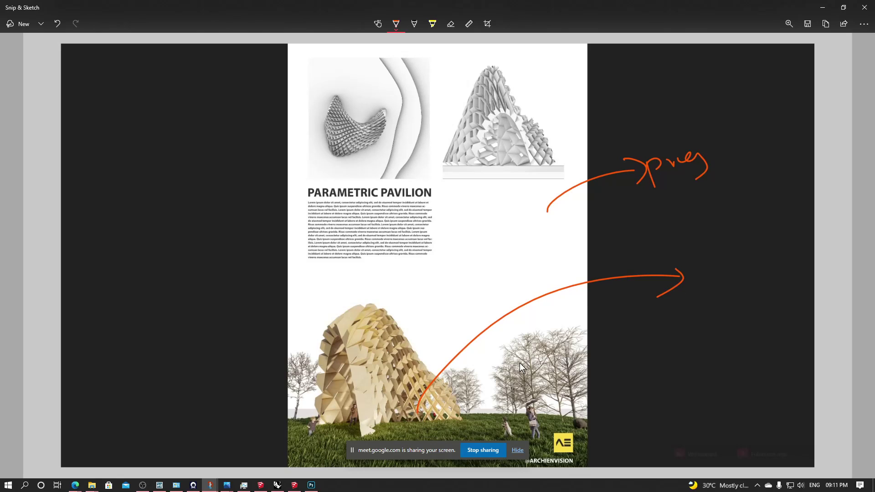
mouse_move(545, 368)
mouse_down()
mouse_move(554, 372)
mouse_move(455, 391)
mouse_up()
drag(296, 382, 277, 389)
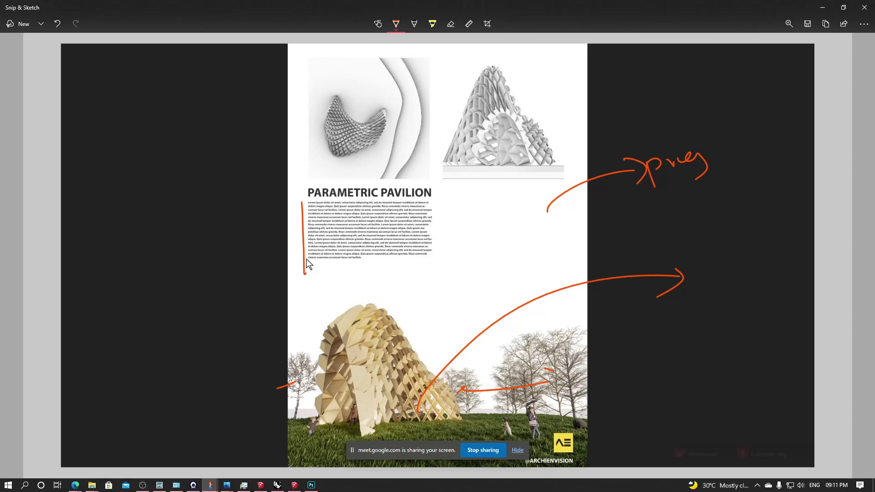
- Ink boxes around the description and the PARAMETRIC PAVILION title, and add handwritten notes and arrows for the title, plan and elevation
drag(296, 206, 380, 208)
drag(441, 251, 309, 252)
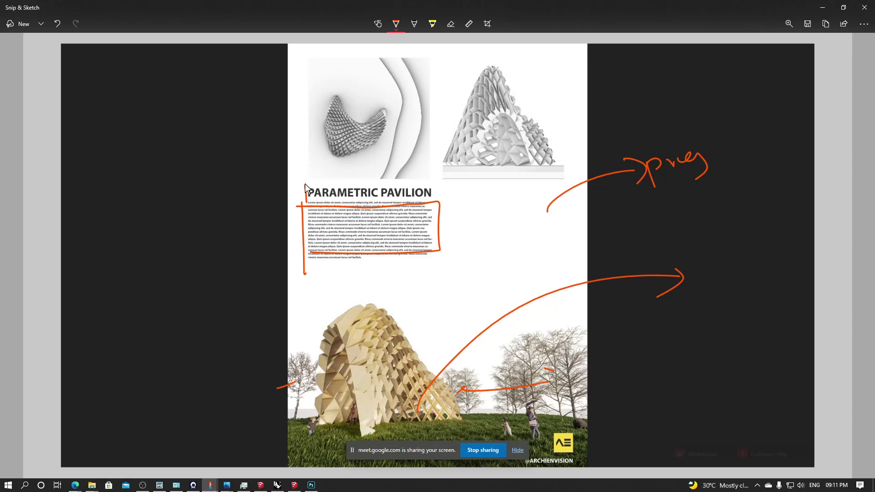
mouse_move(305, 188)
mouse_down()
mouse_move(439, 181)
mouse_move(336, 206)
mouse_move(308, 192)
mouse_move(154, 207)
mouse_up()
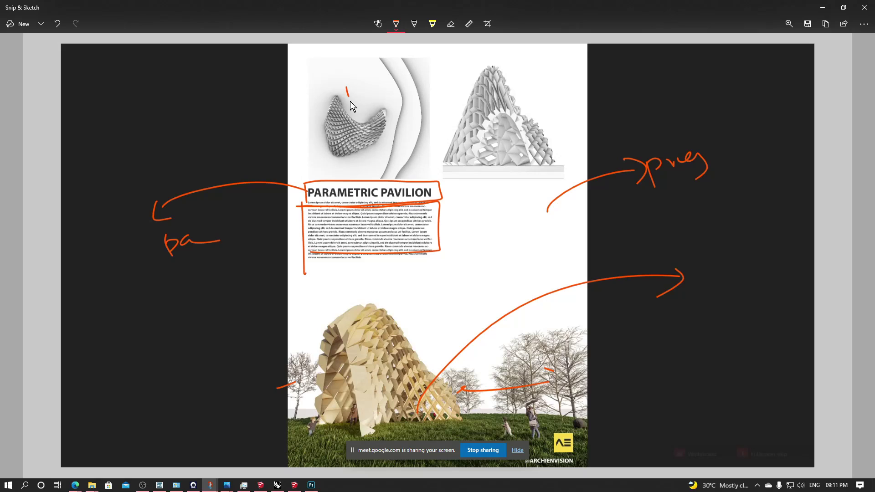
drag(376, 82, 396, 89)
drag(521, 114, 588, 79)
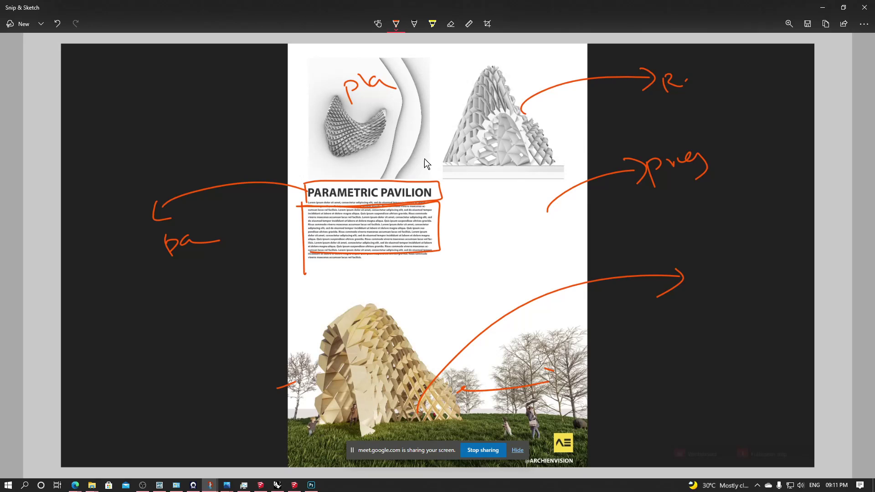
drag(560, 154, 559, 167)
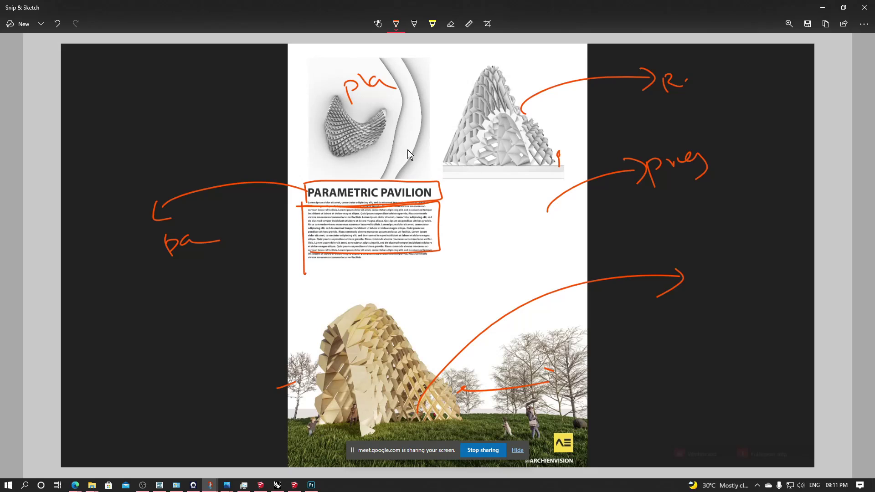